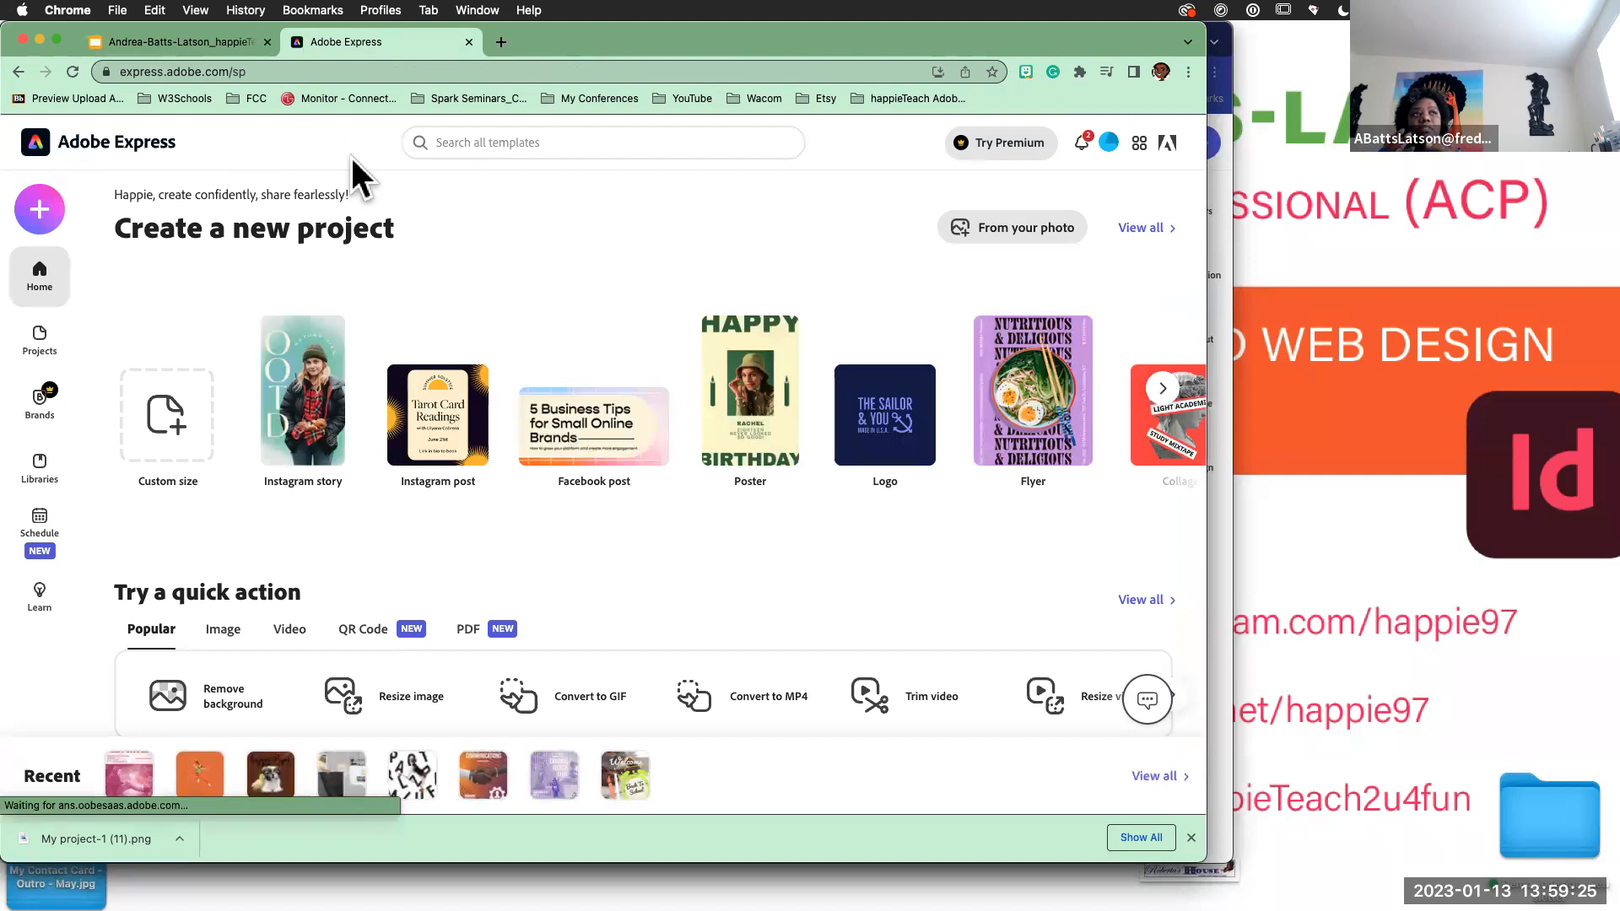
- Make the browser window full screen and look over the home page's project types, quick actions and recommended templates
click(56, 38)
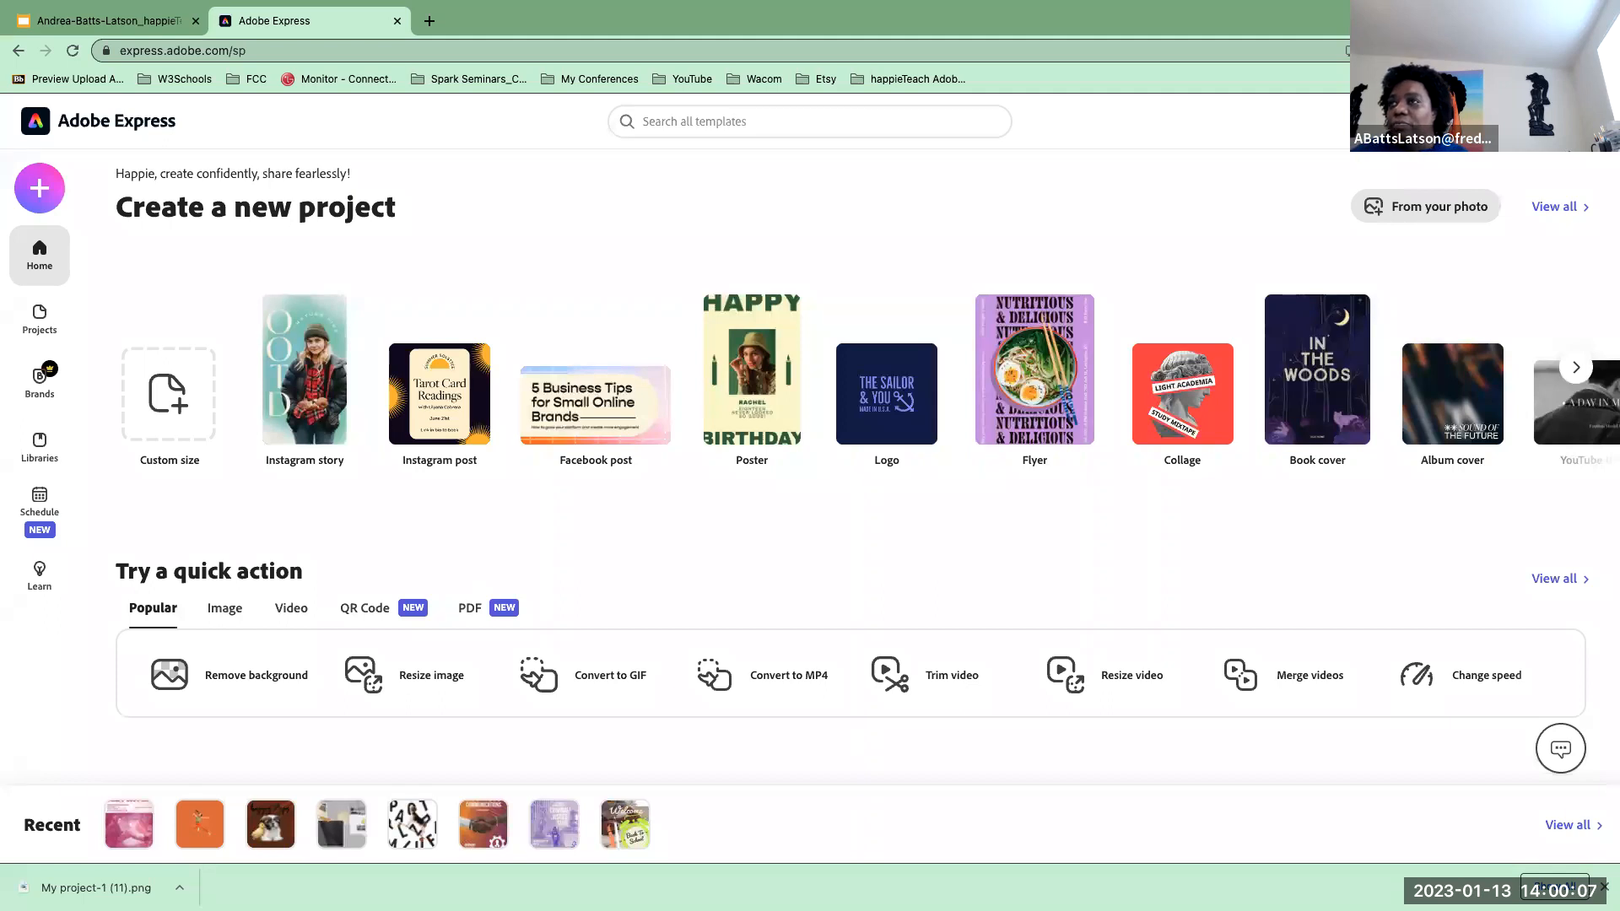
mouse_move(798, 402)
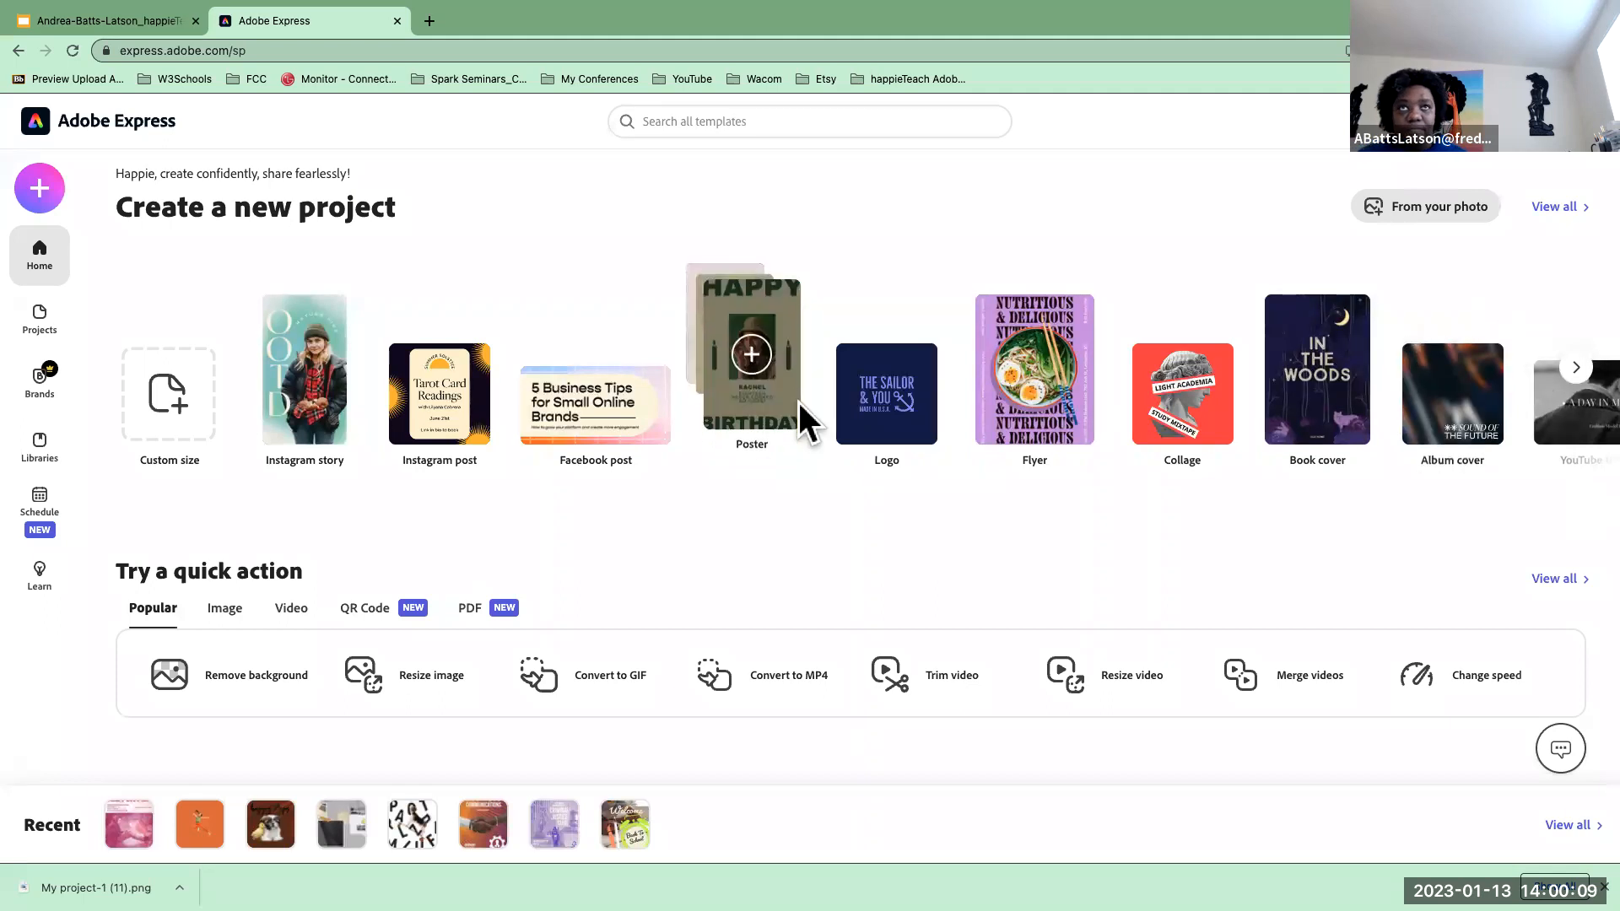
scroll(1031, 413, down, 2)
scroll(815, 358, up, 2)
mouse_move(763, 358)
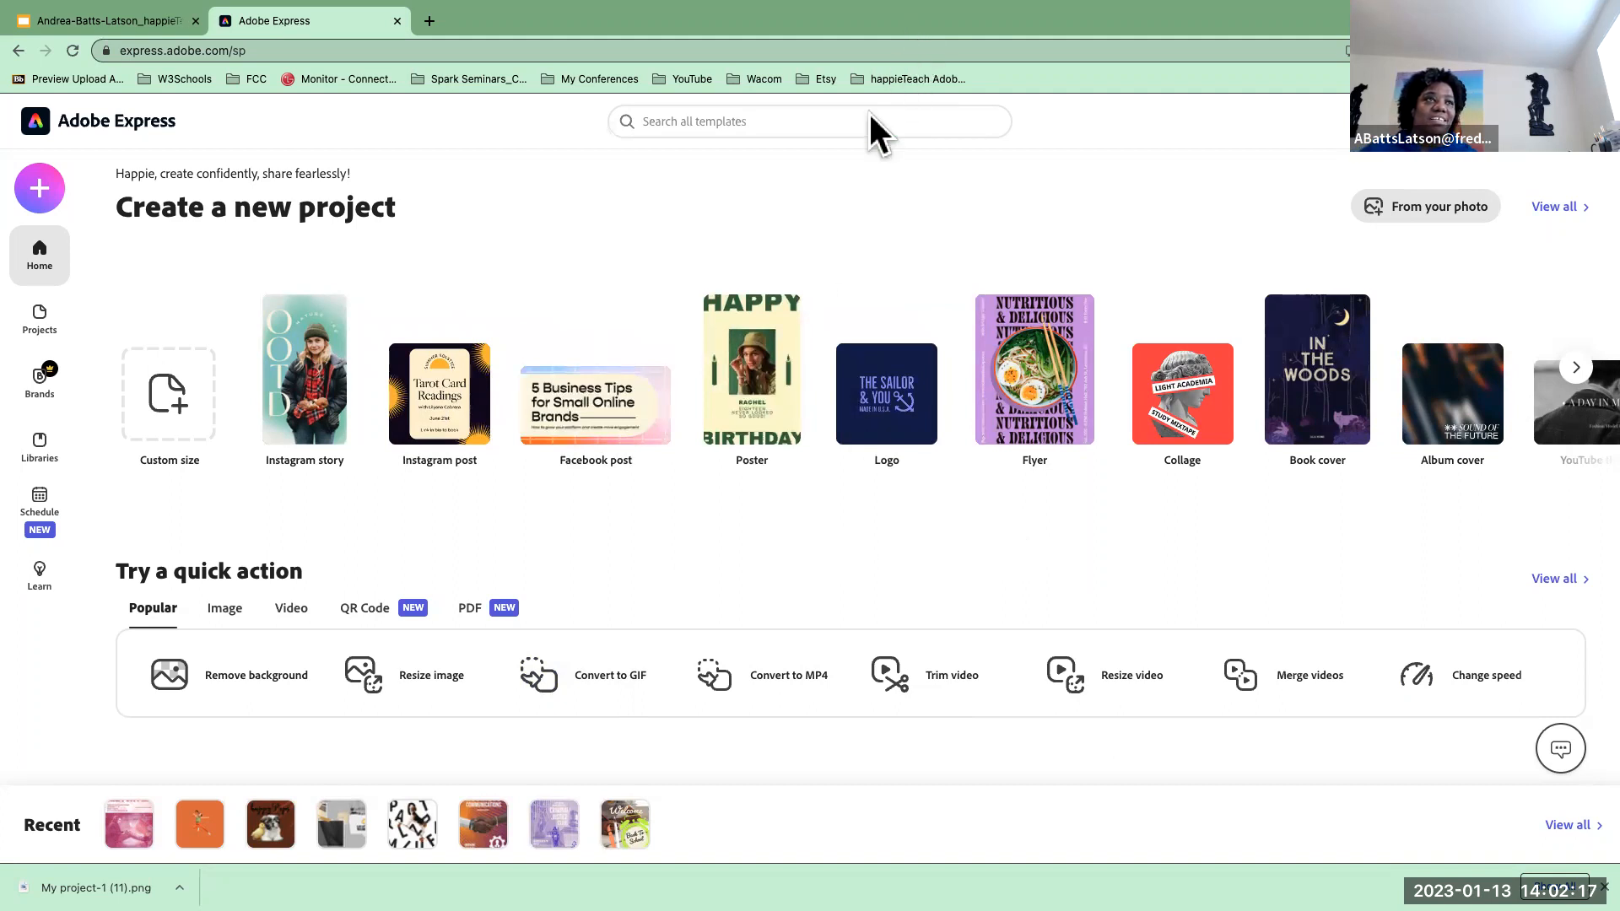
mouse_move(845, 886)
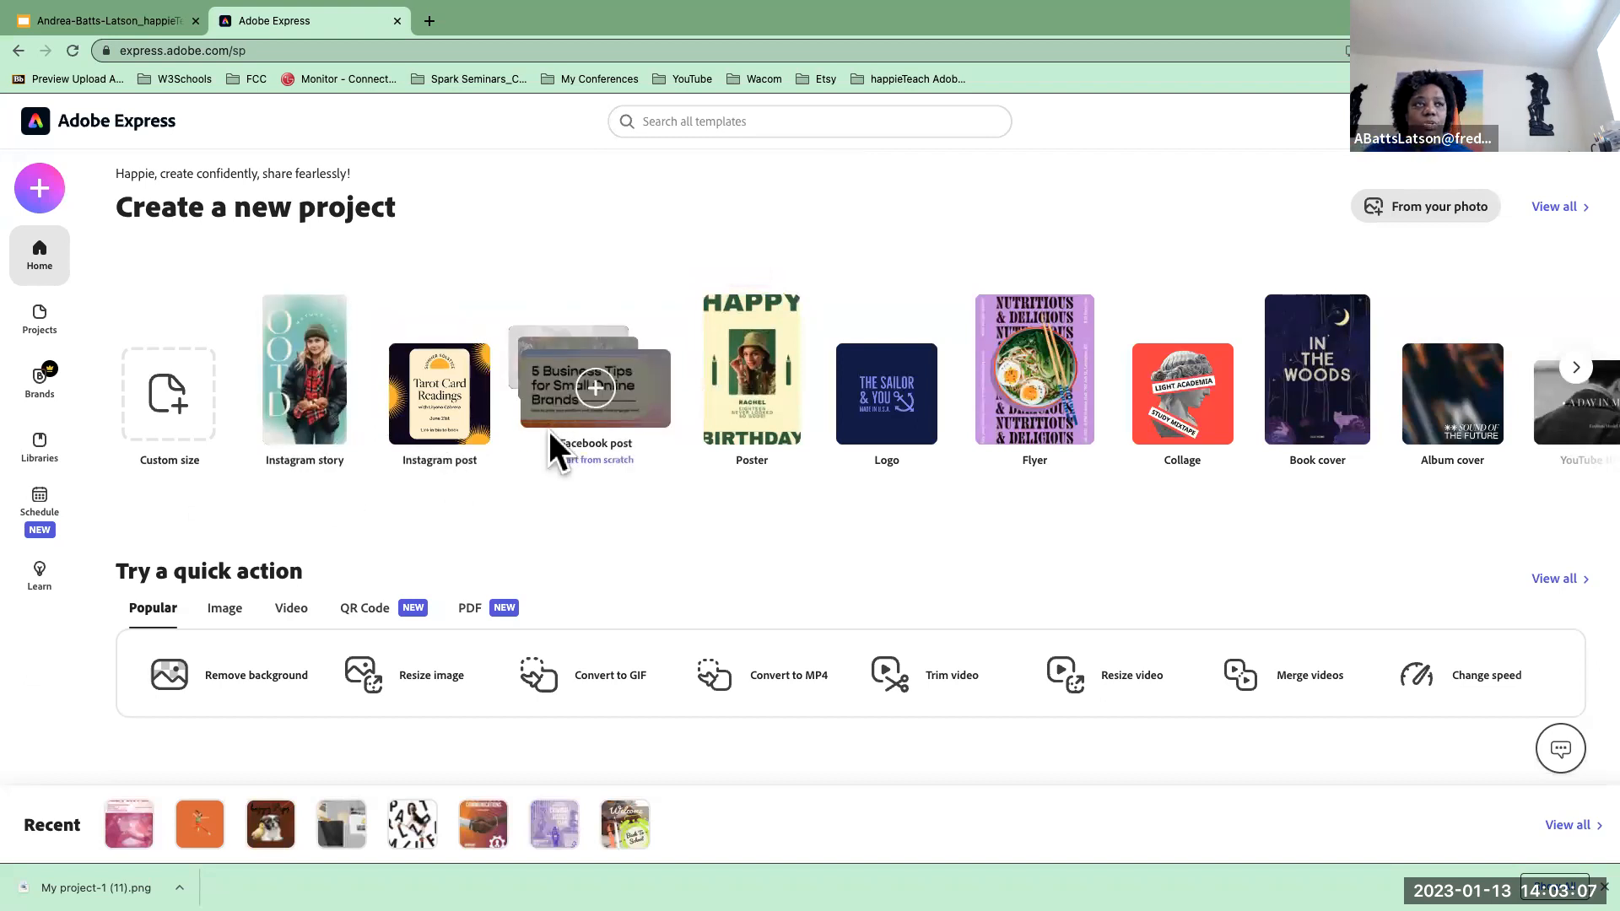
scroll(116, 362, down, 3)
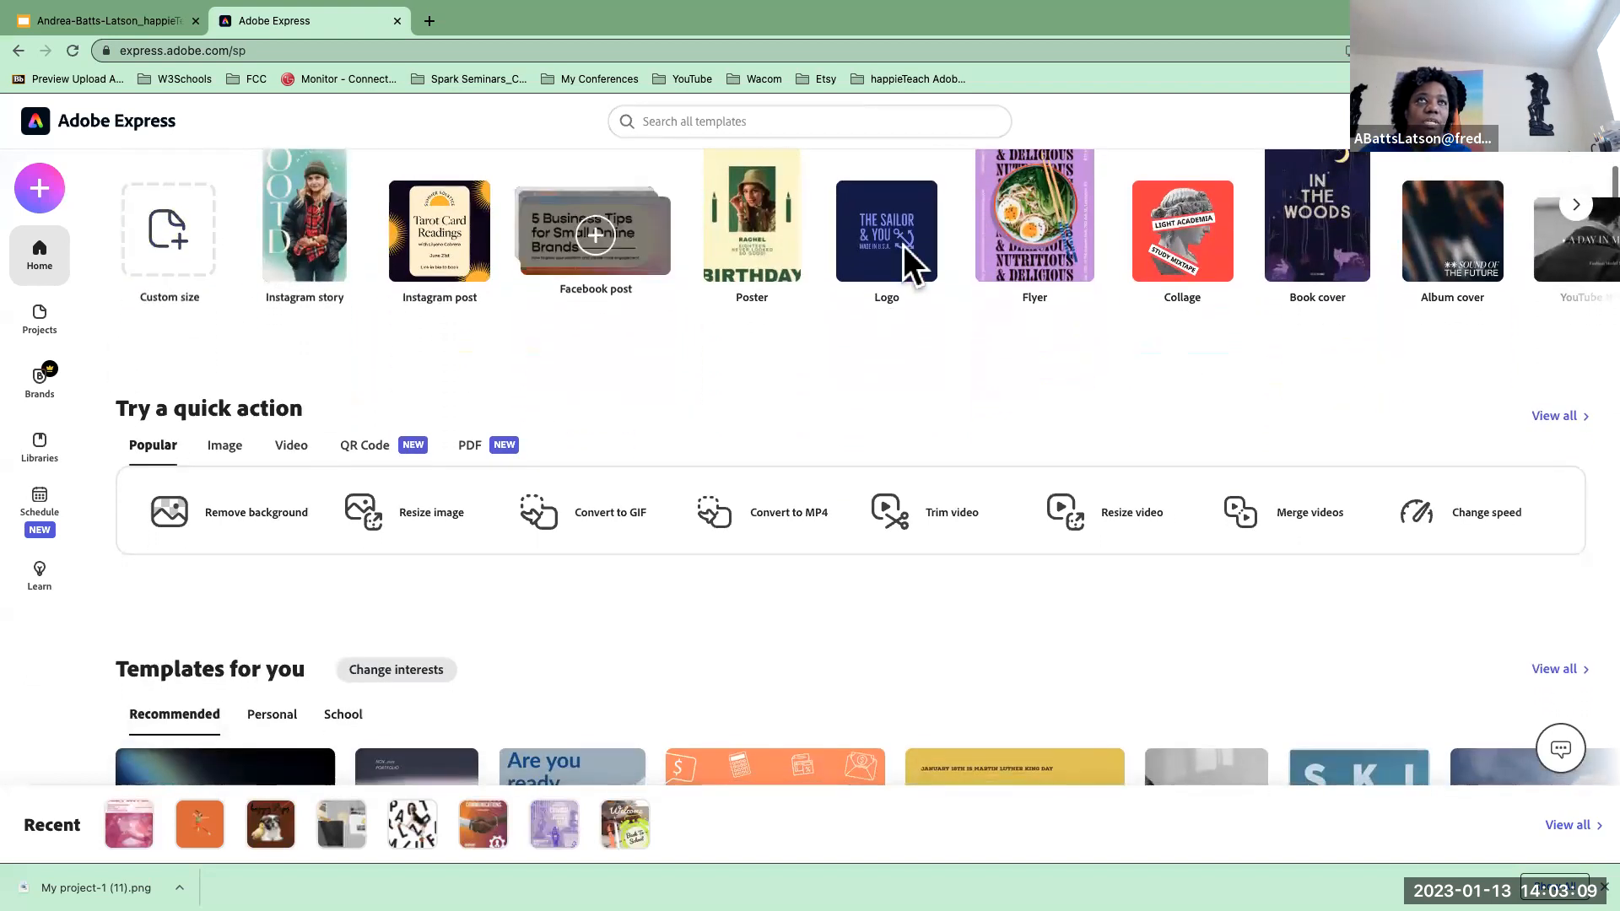
scroll(294, 257, down, 1)
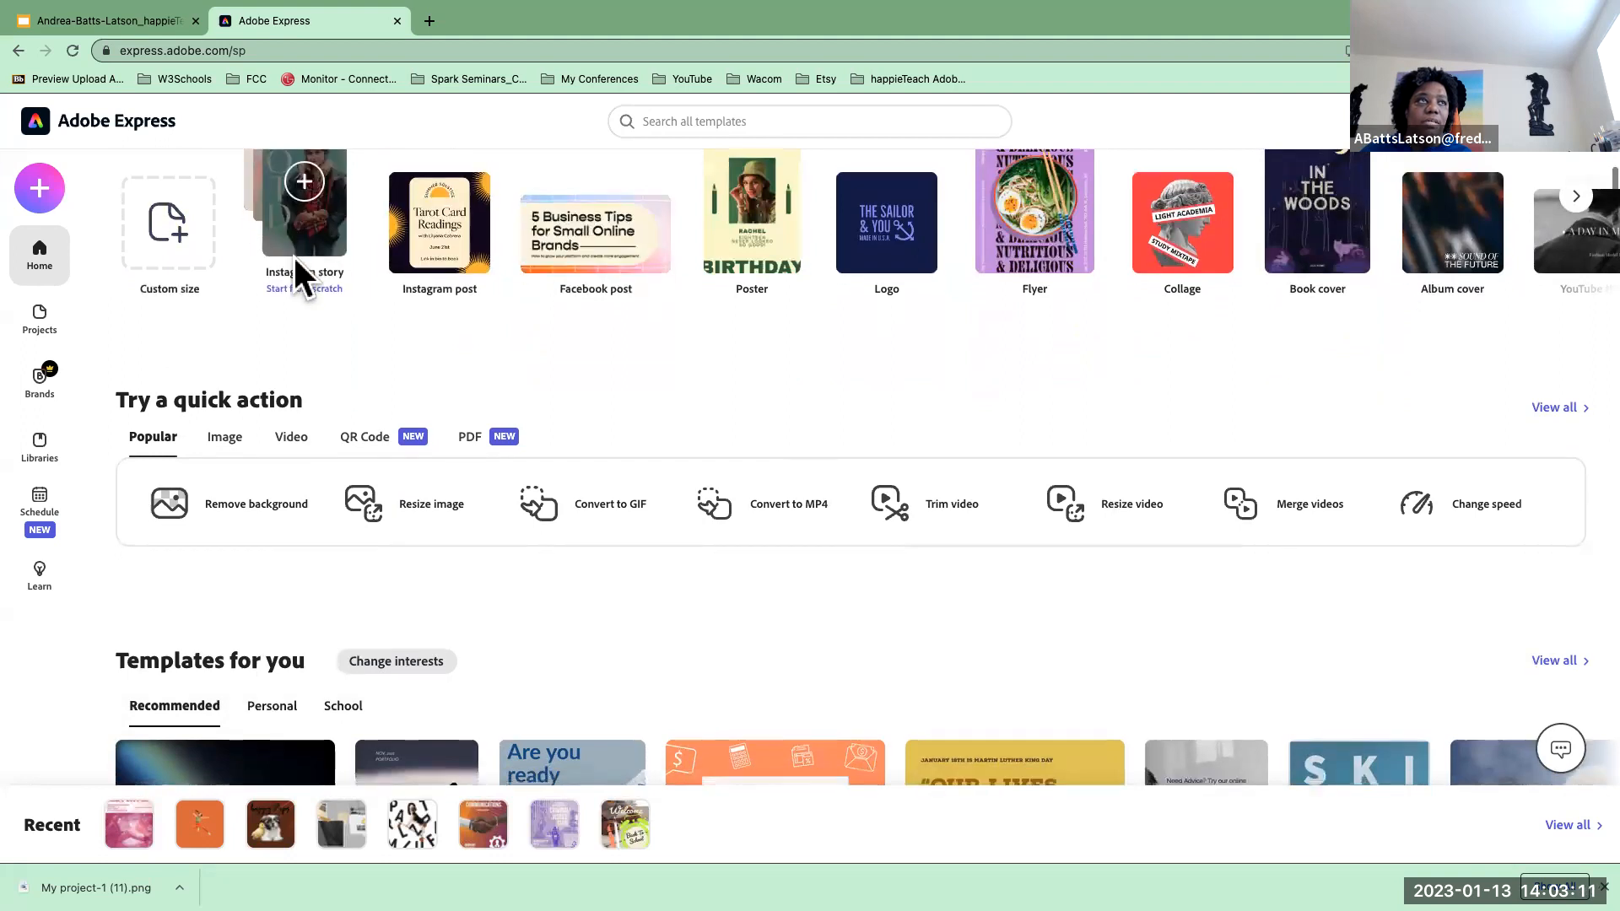
scroll(294, 257, up, 5)
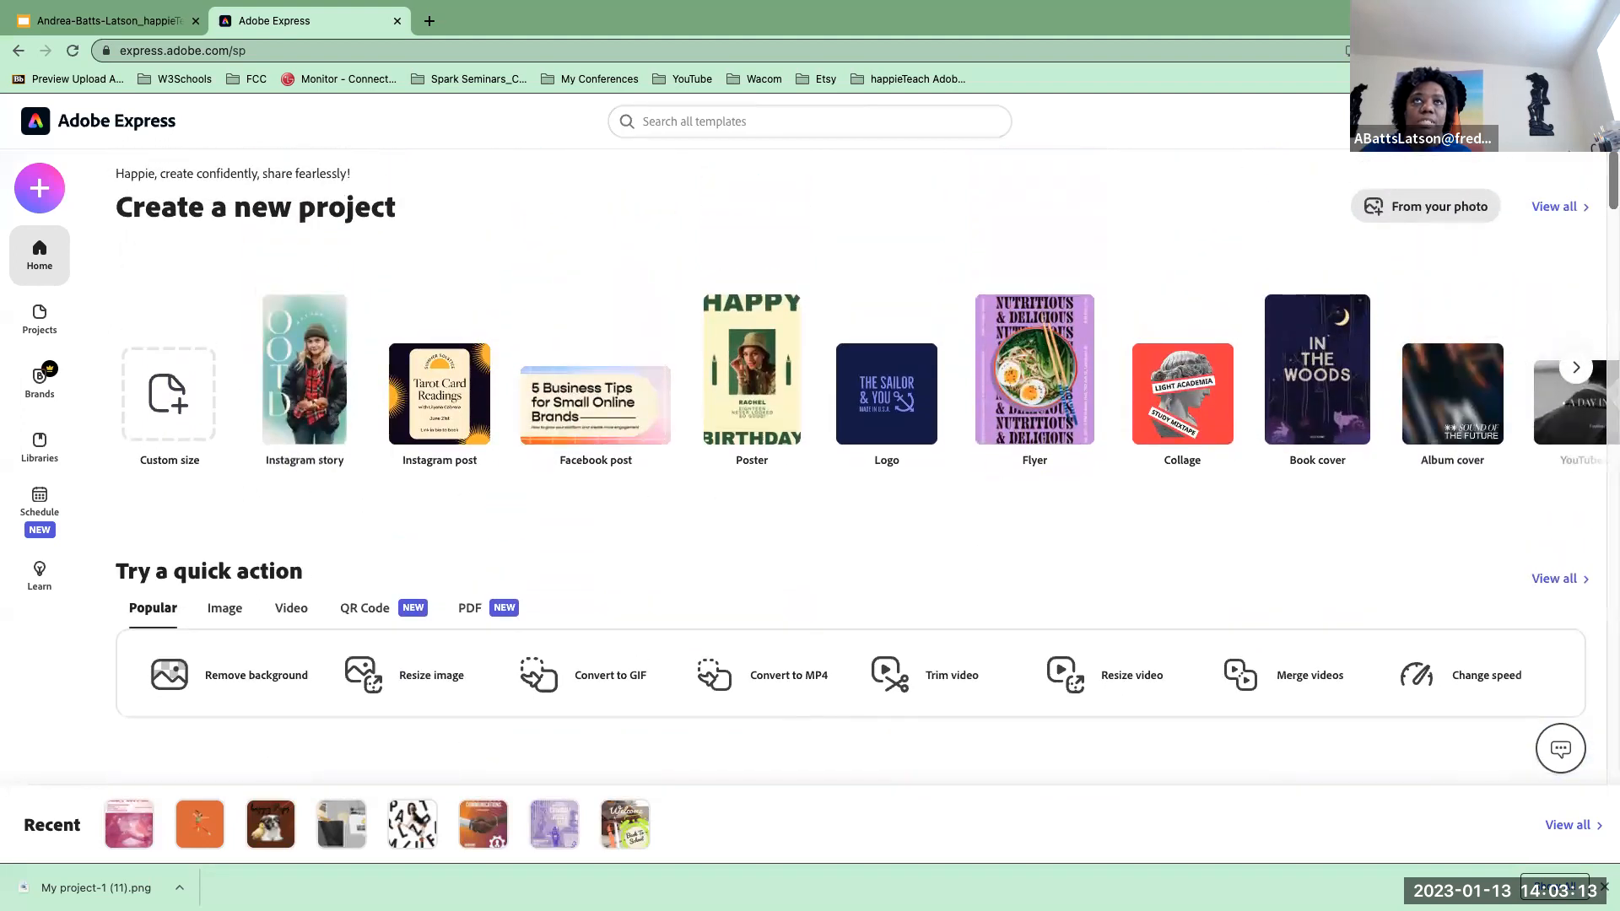
scroll(1326, 398, down, 2)
scroll(1324, 393, down, 2)
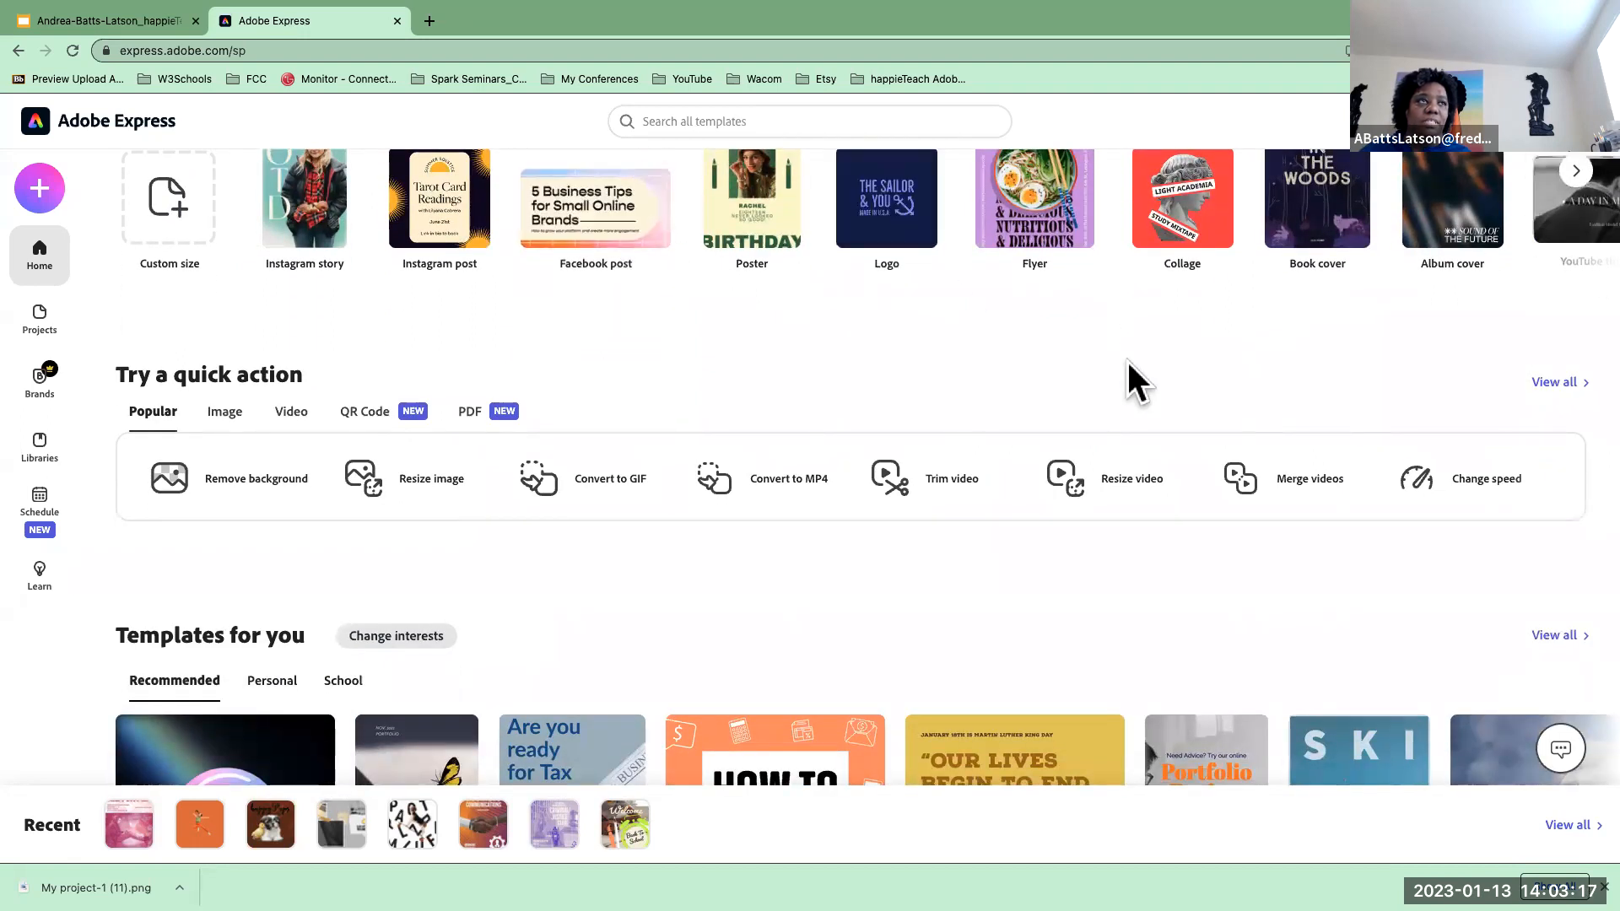
scroll(1091, 402, down, 2)
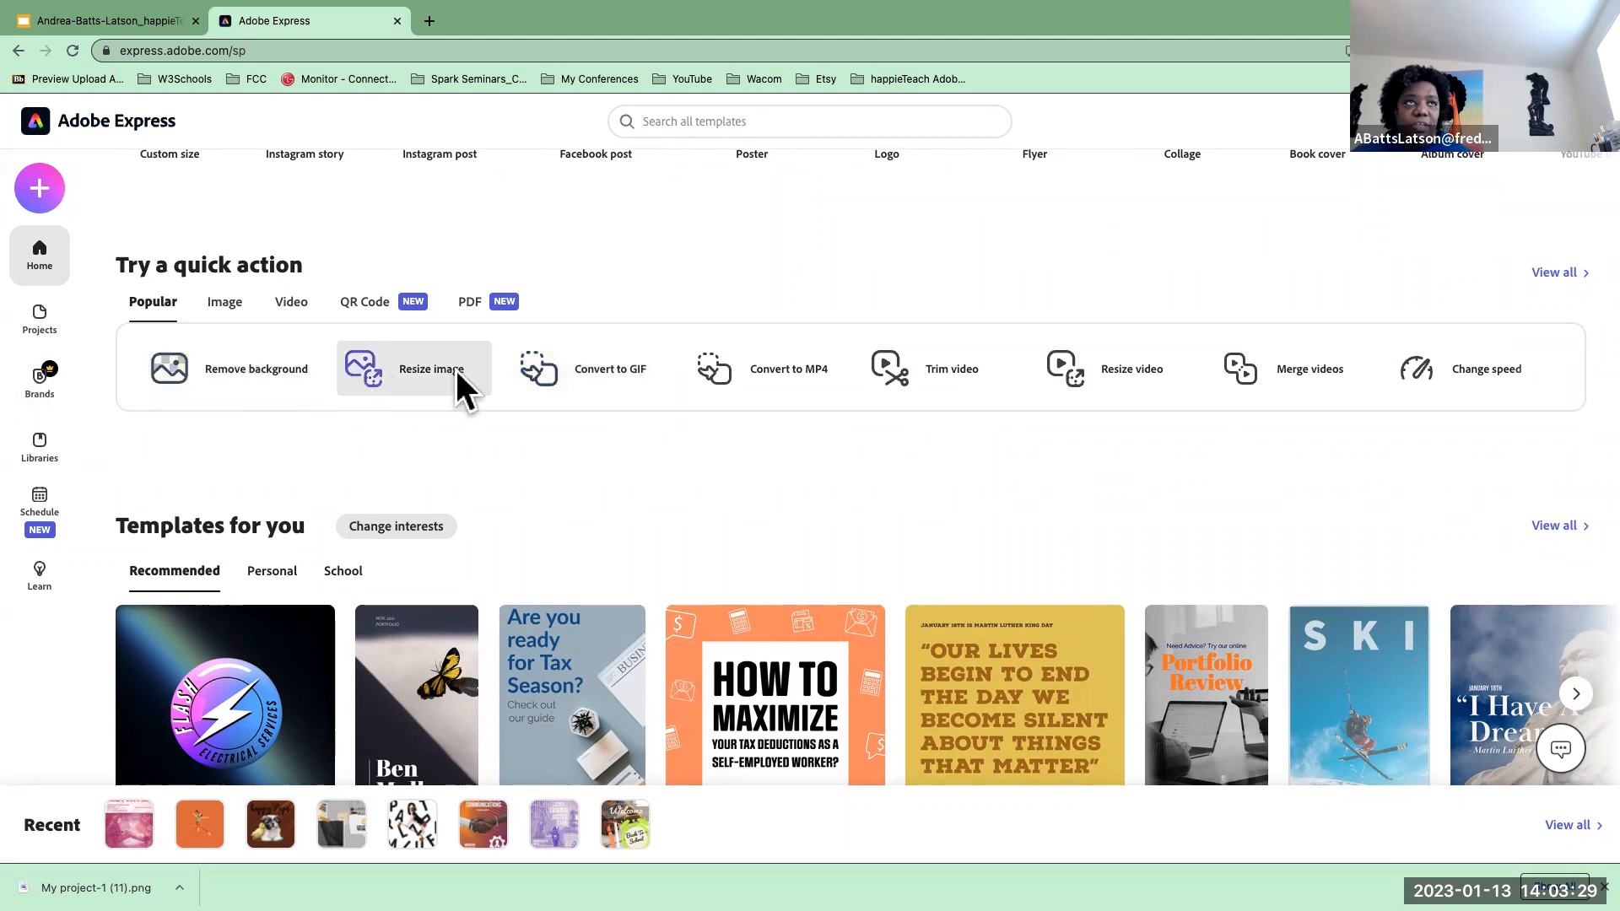
- Preview the Convert to GIF quick action, dismiss it, and show the list of all quick actions
click(630, 361)
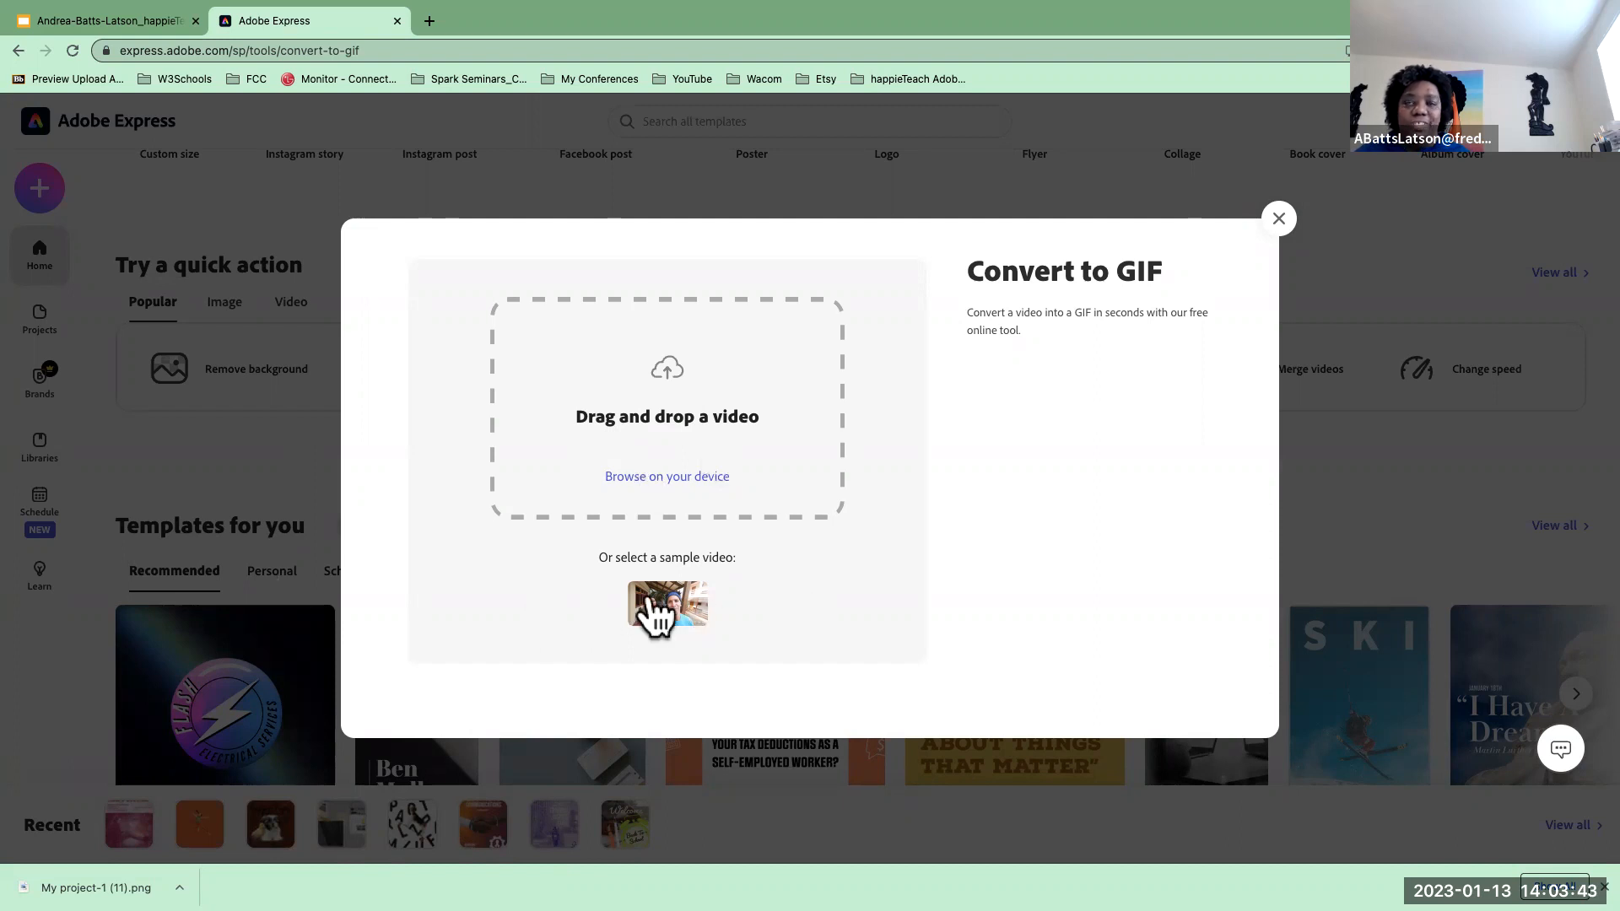
click(1279, 220)
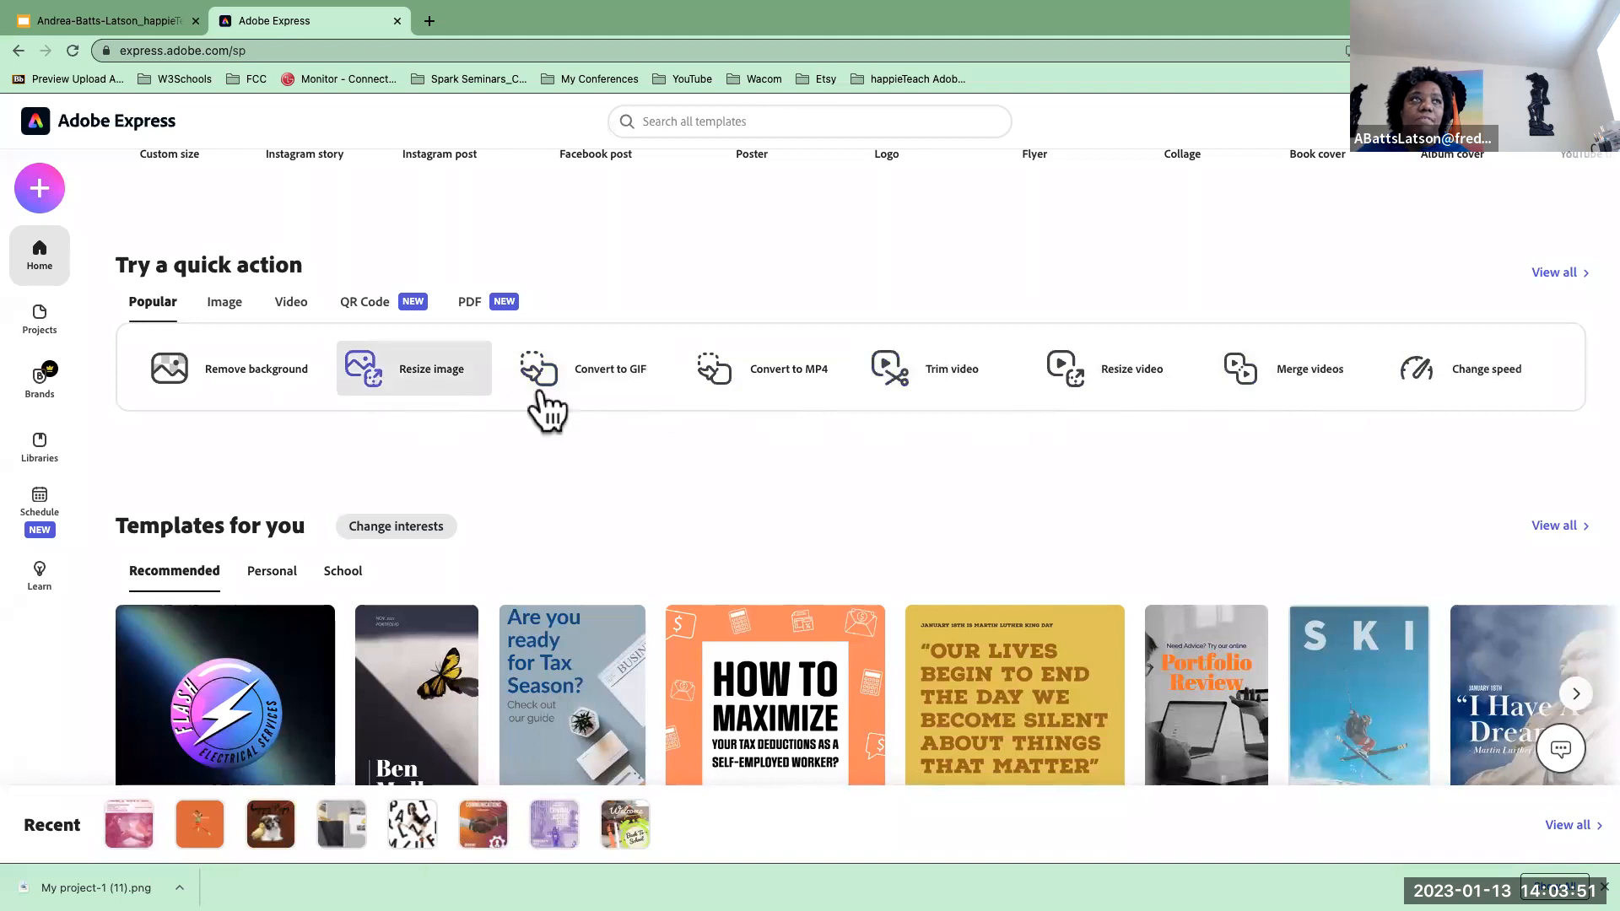
click(1558, 272)
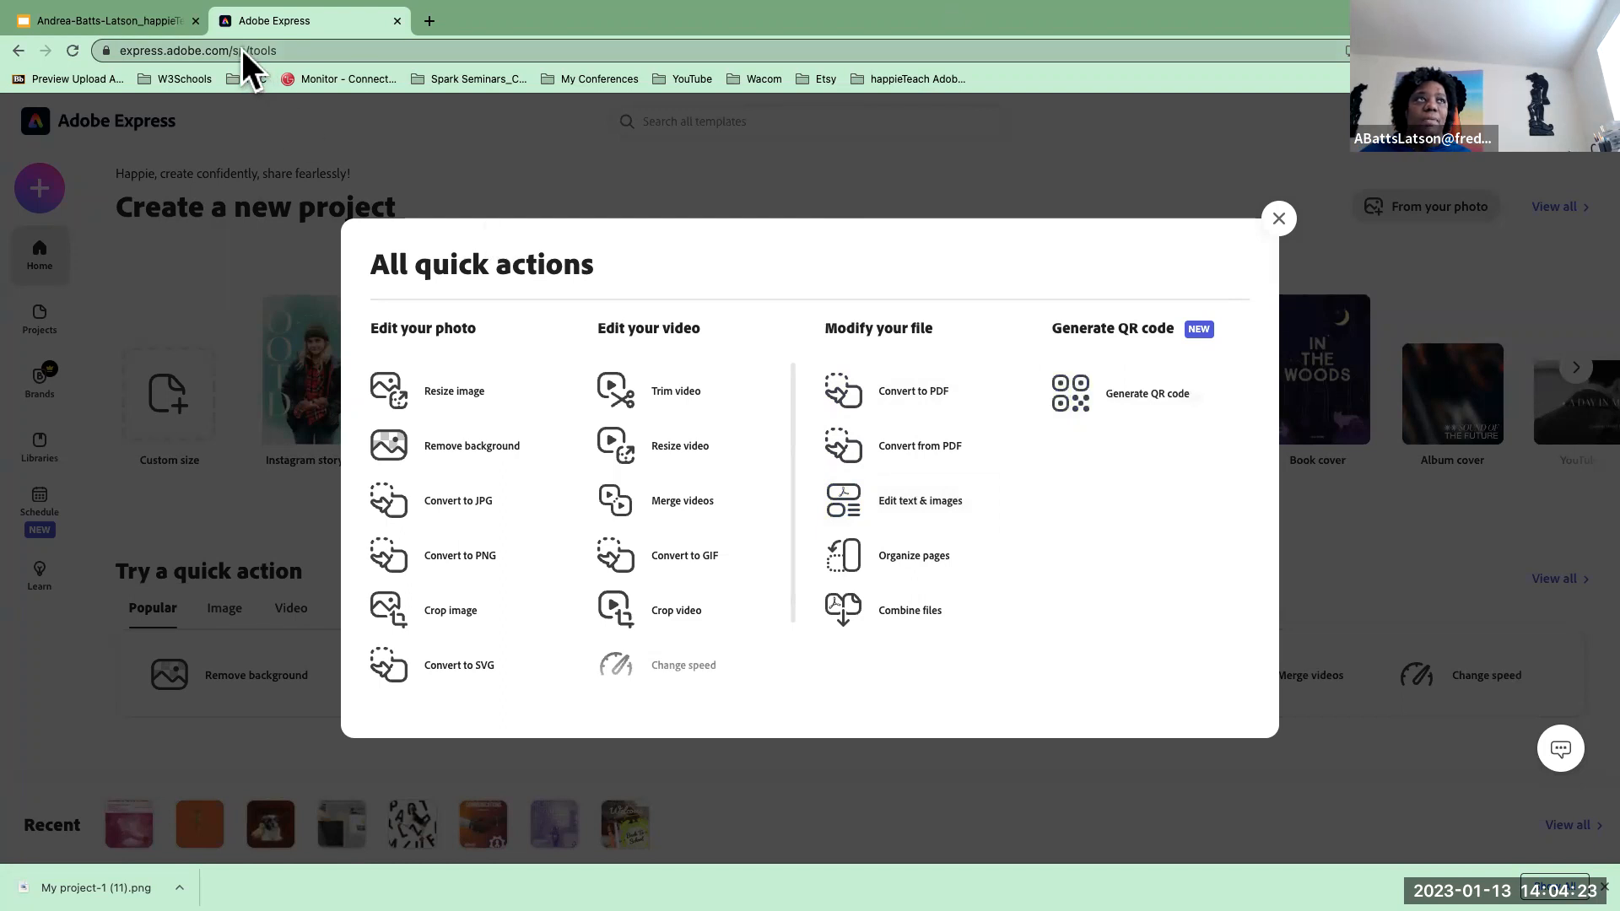
- Switch to the Google Slides presentation and copy its sharing link
mouse_move(69, 9)
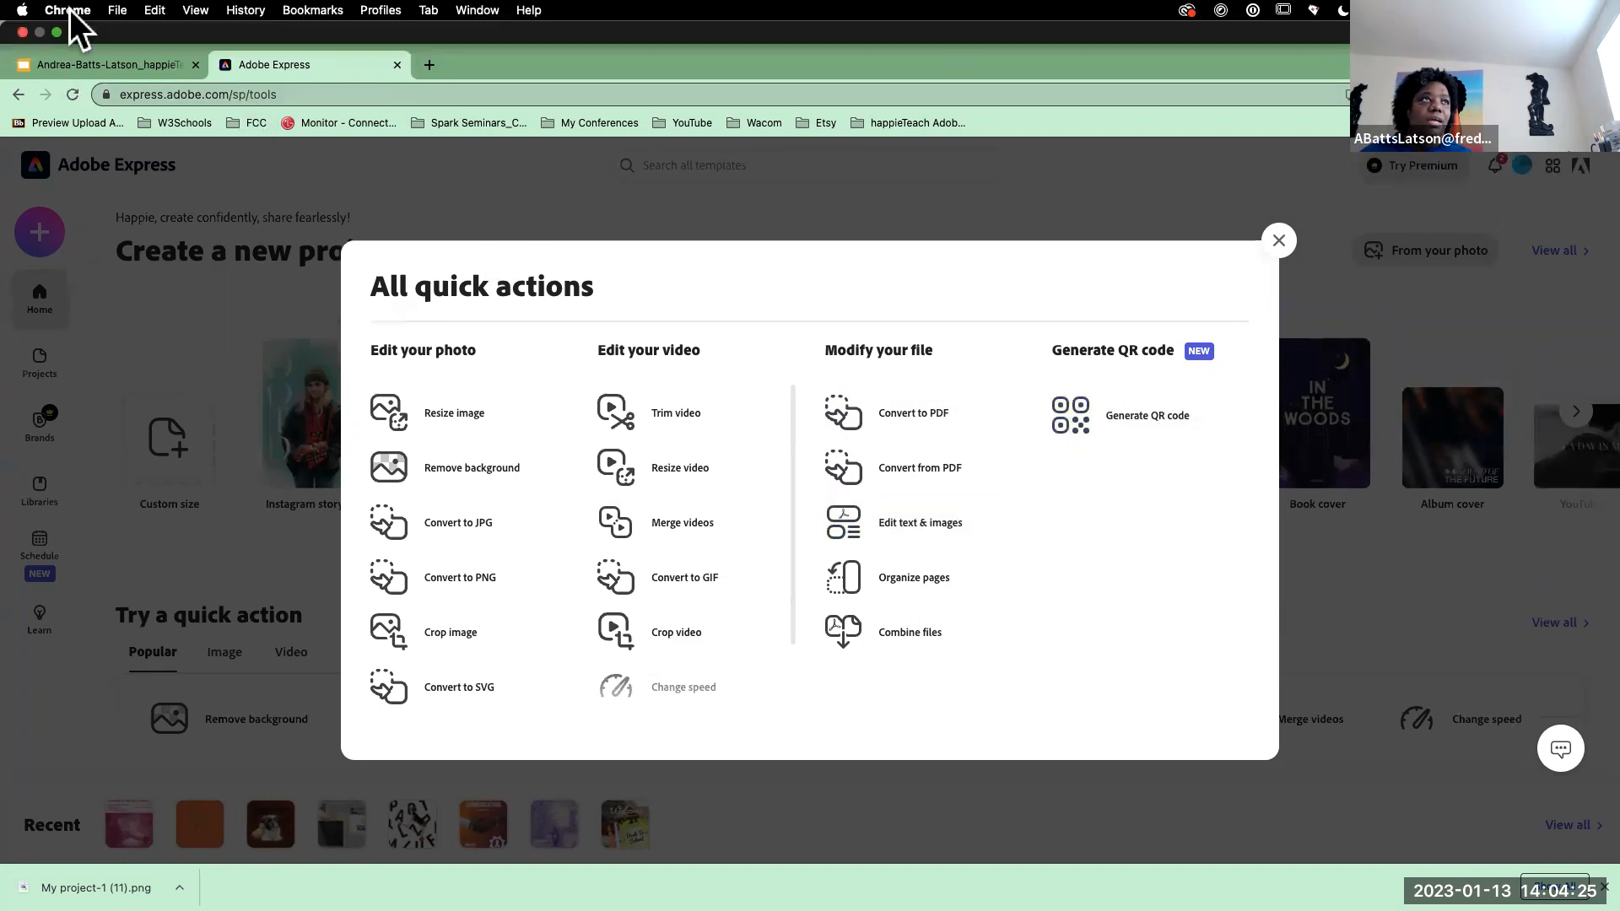
click(94, 61)
click(290, 94)
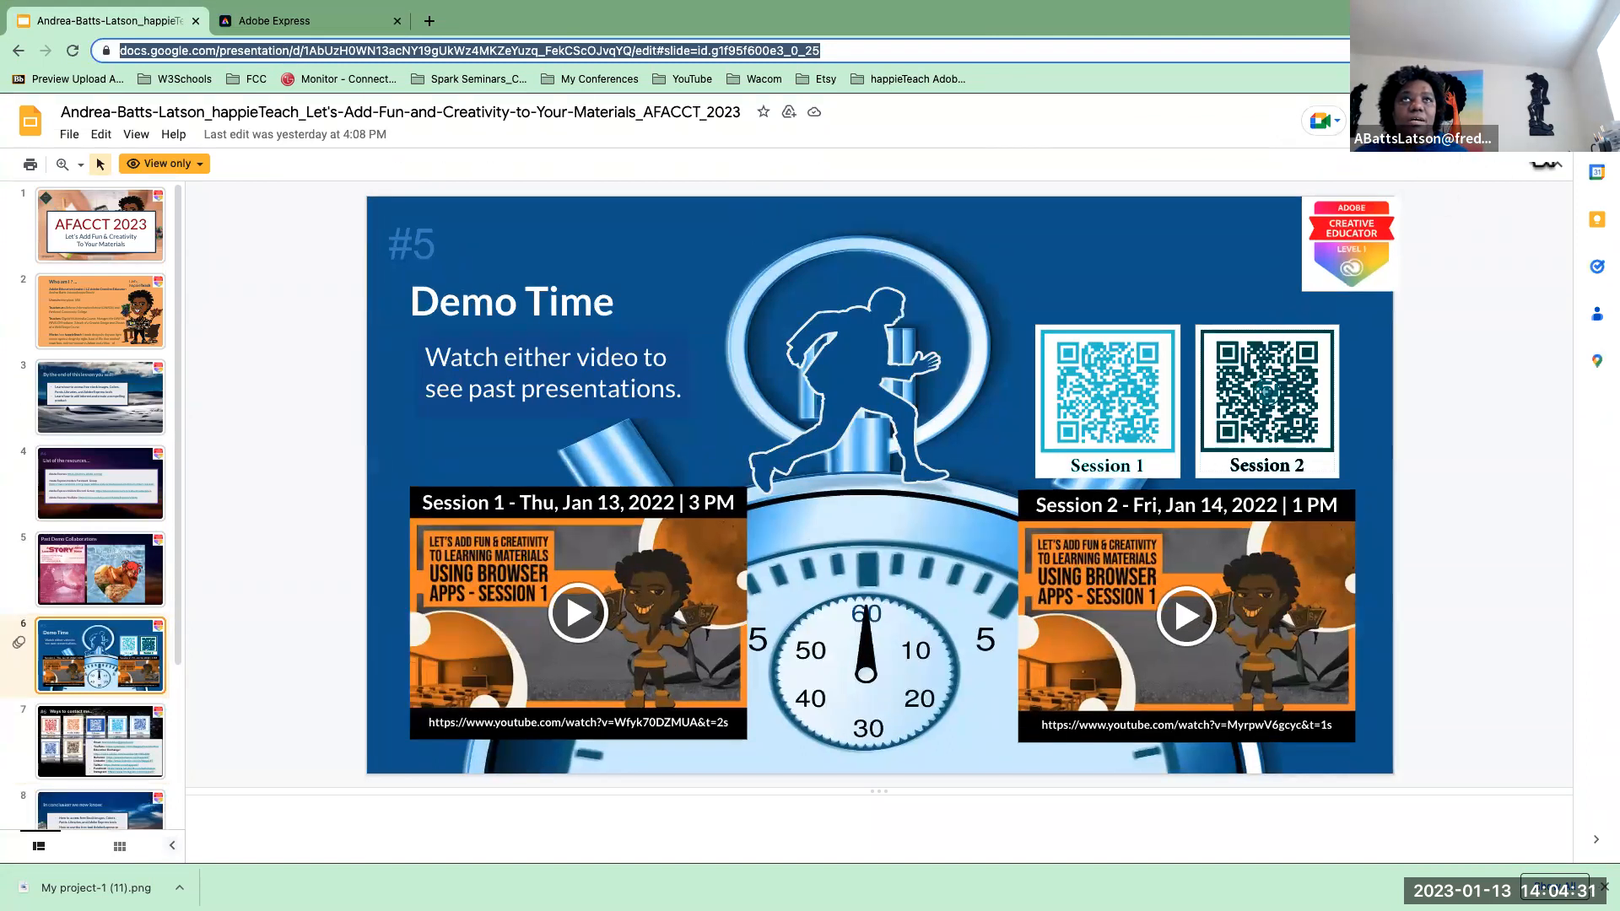
click(1521, 121)
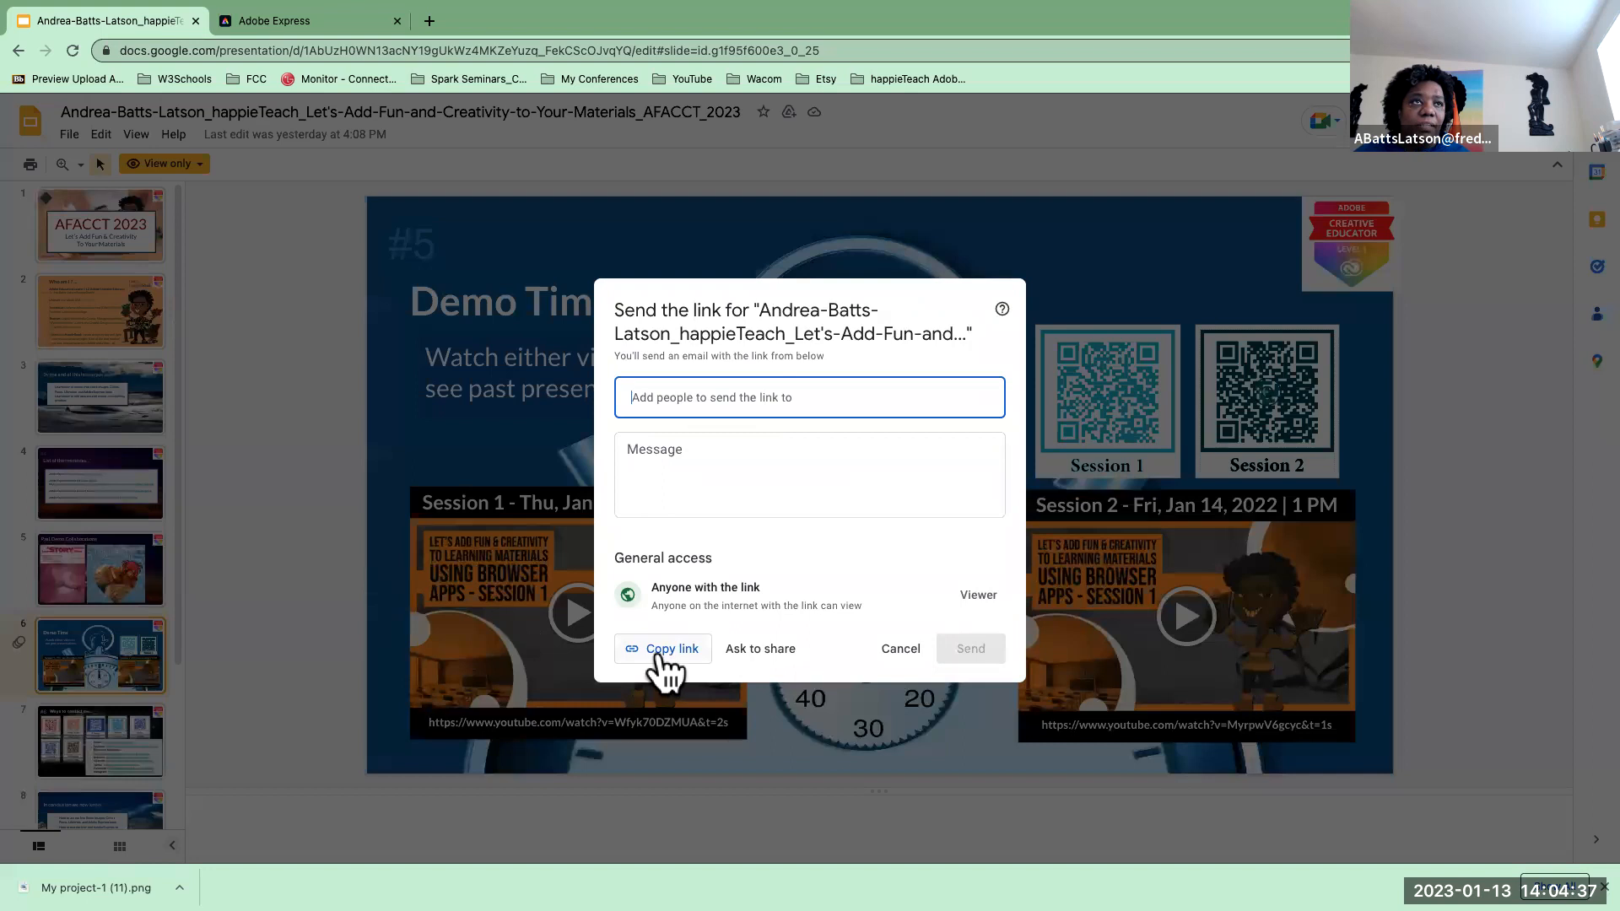
click(662, 659)
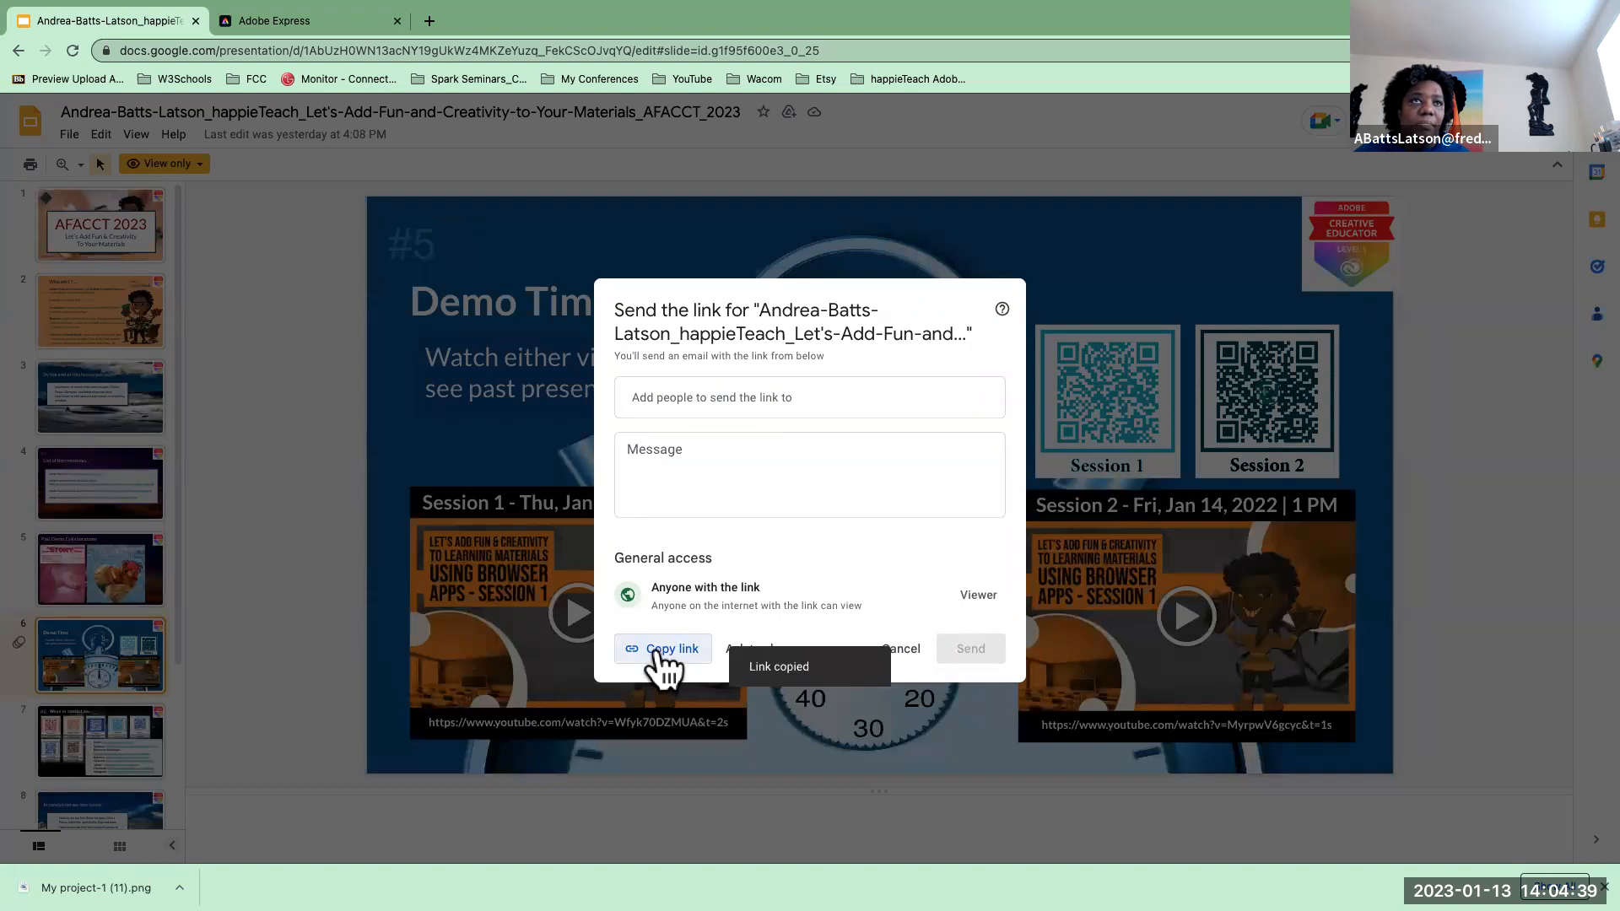
- Return to Adobe Express, start the Generate QR code quick action and paste the copied presentation link as its website URL
click(321, 25)
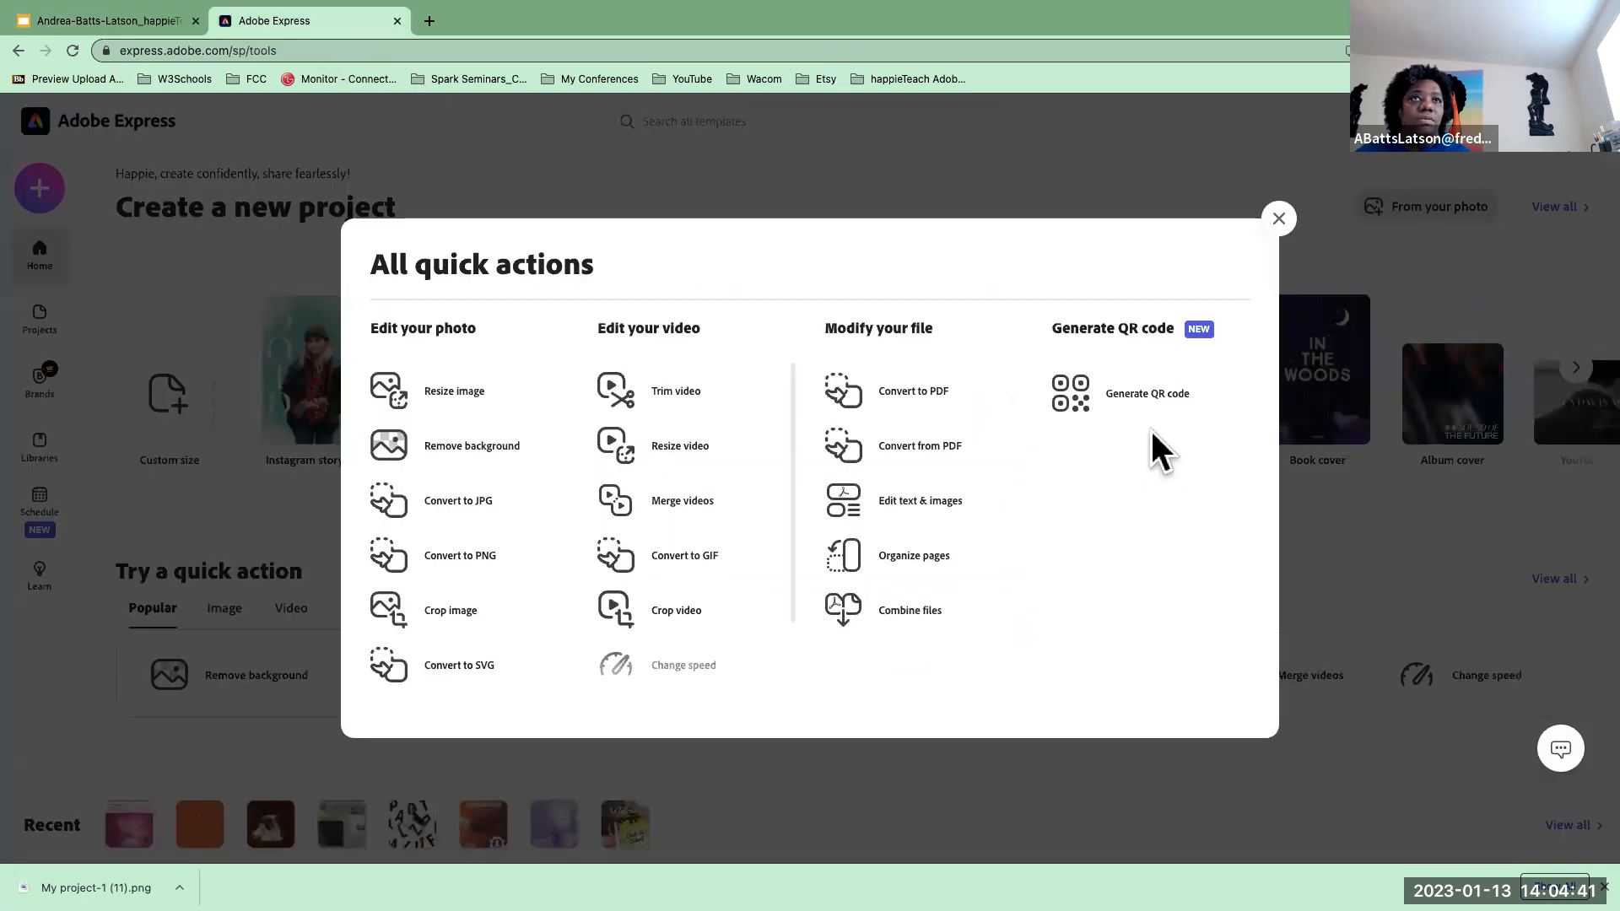
click(1079, 395)
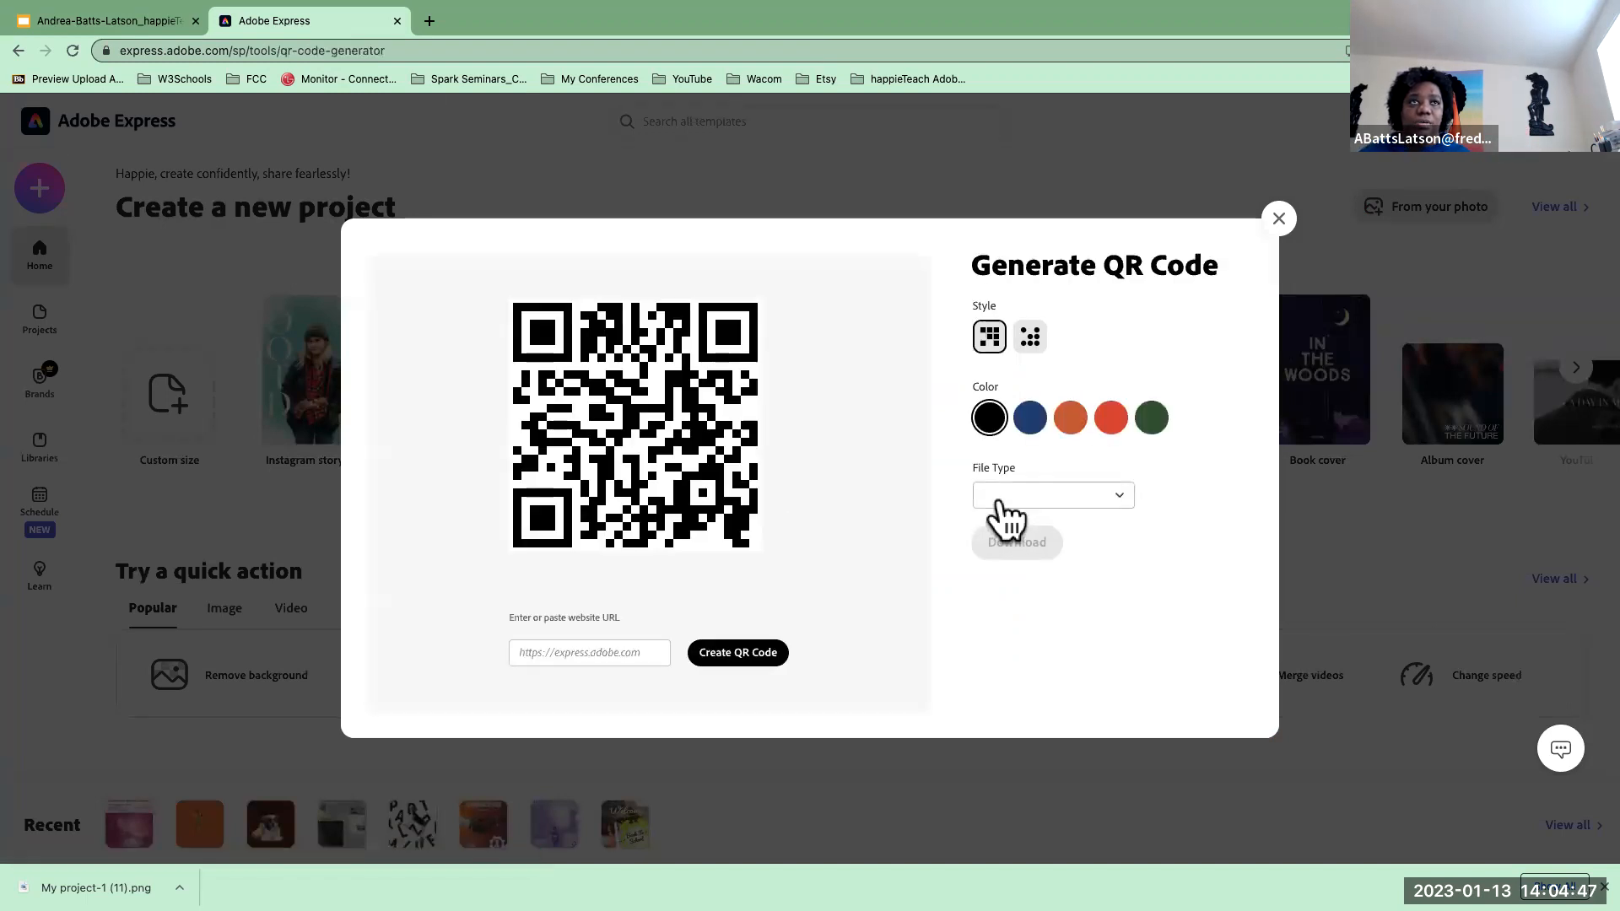
click(515, 652)
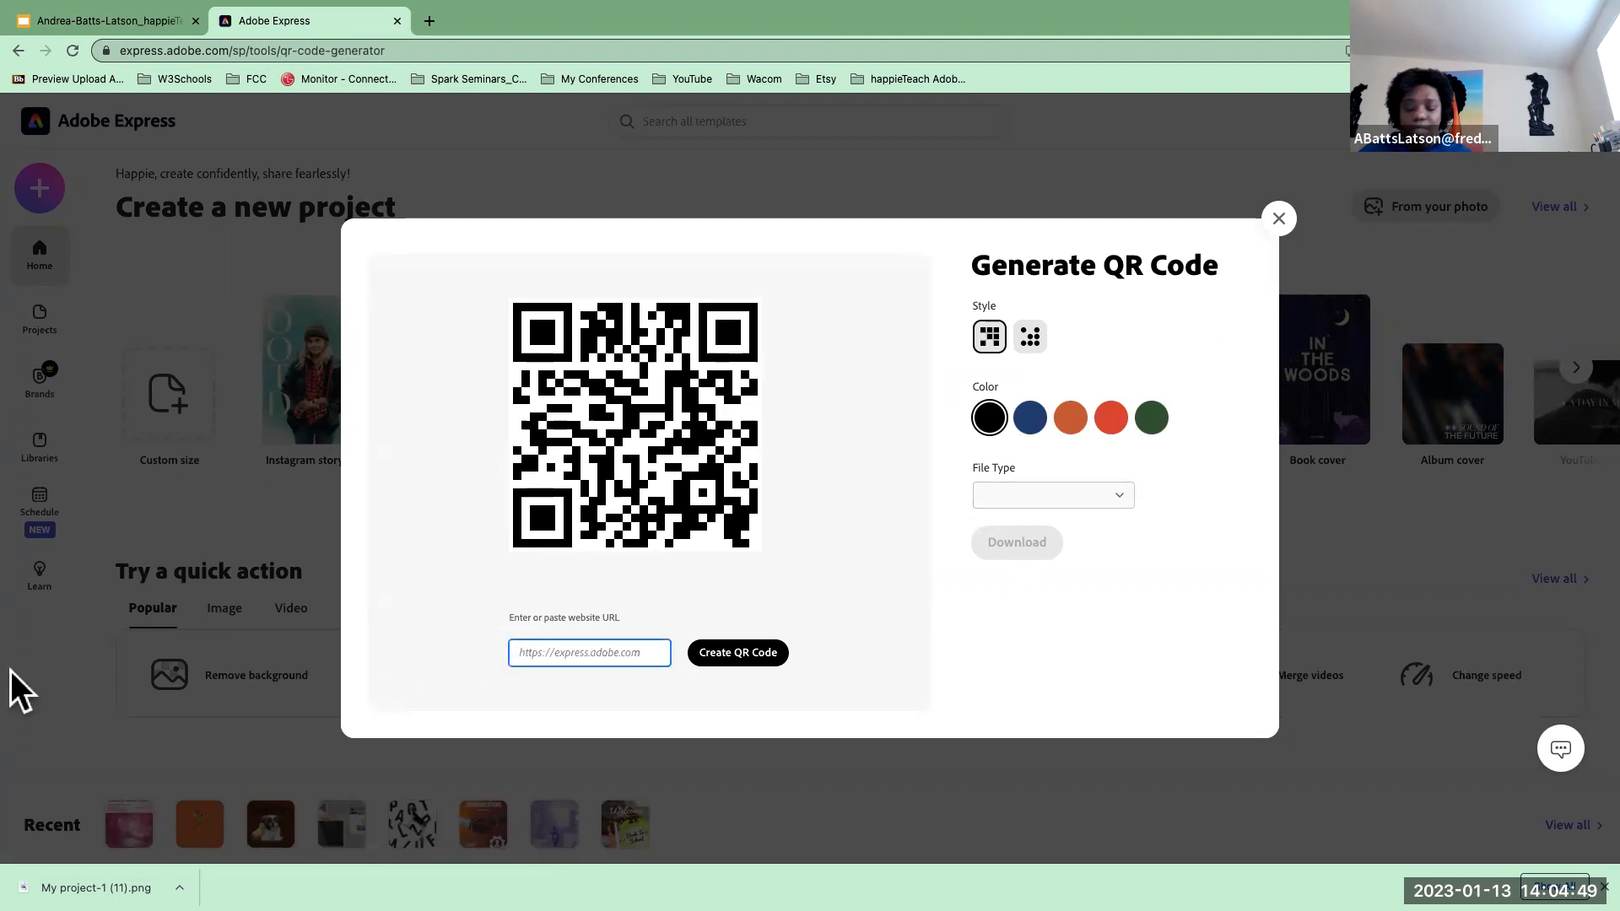
key(ctrl+v)
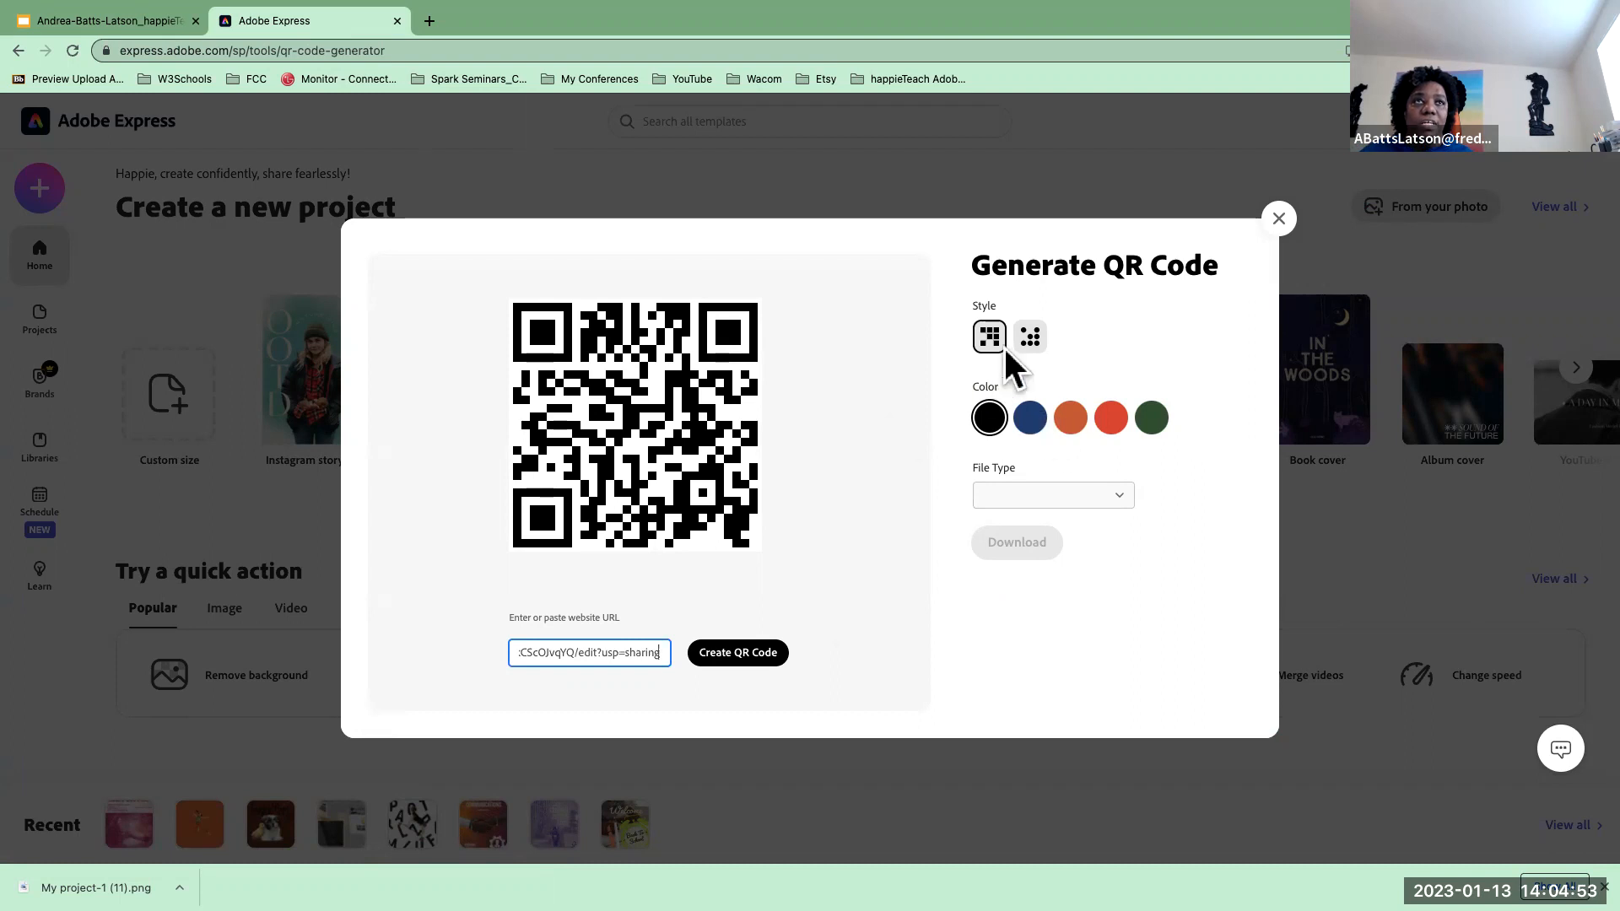
- Try the dotted QR code style and go back to the square style
click(1030, 337)
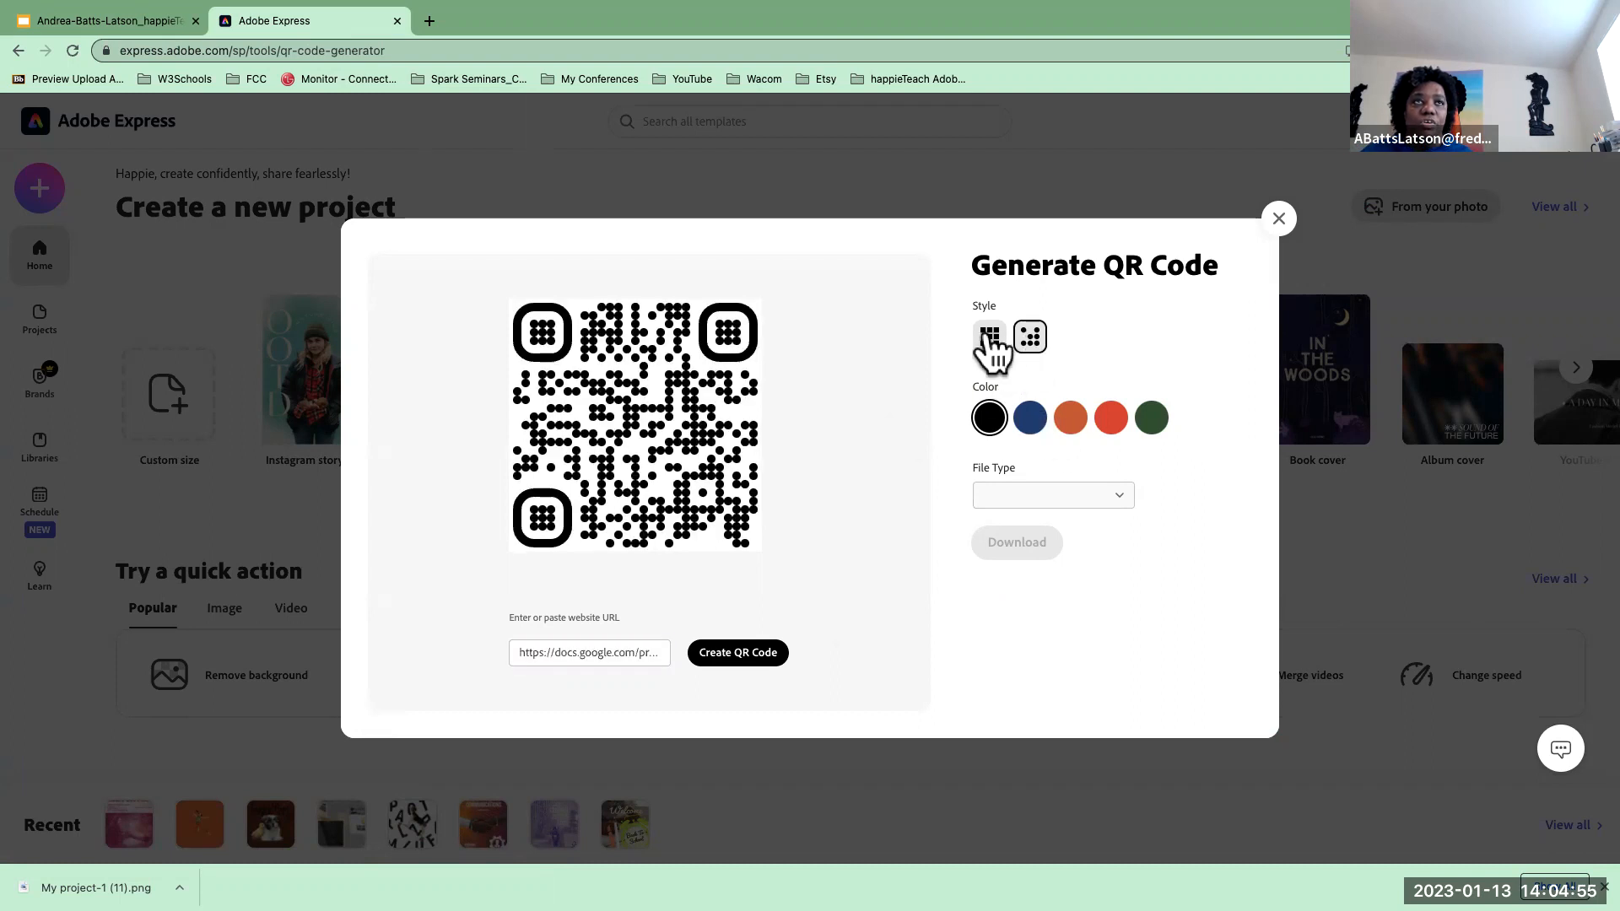
click(988, 338)
click(1030, 336)
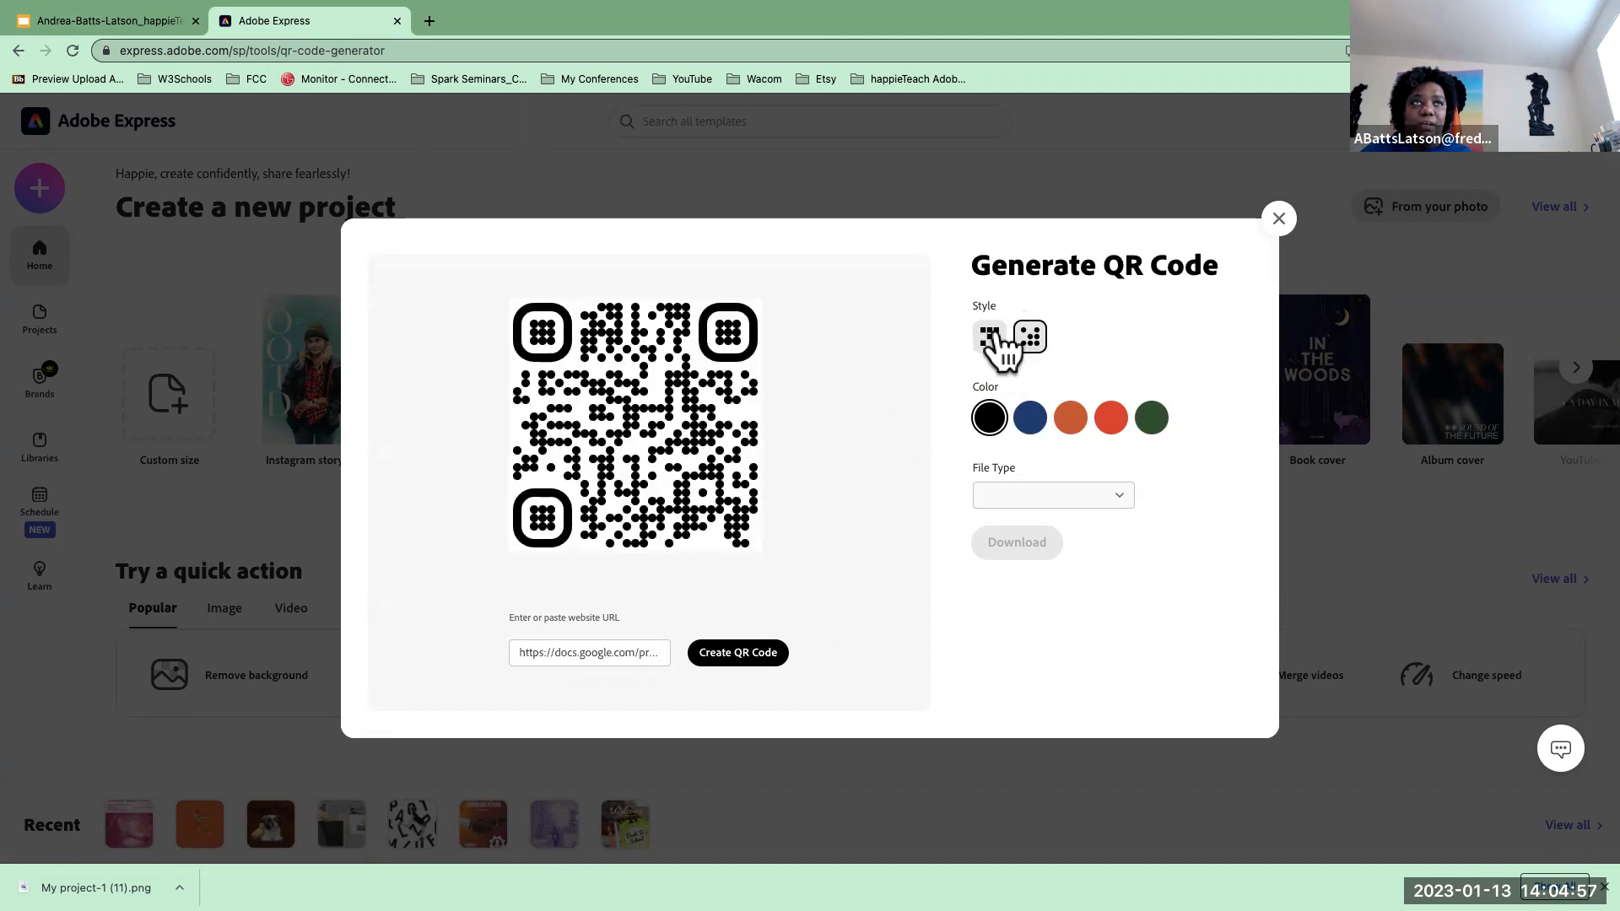
click(996, 339)
- Try the available QR code colors and settle on dark blue
click(1033, 424)
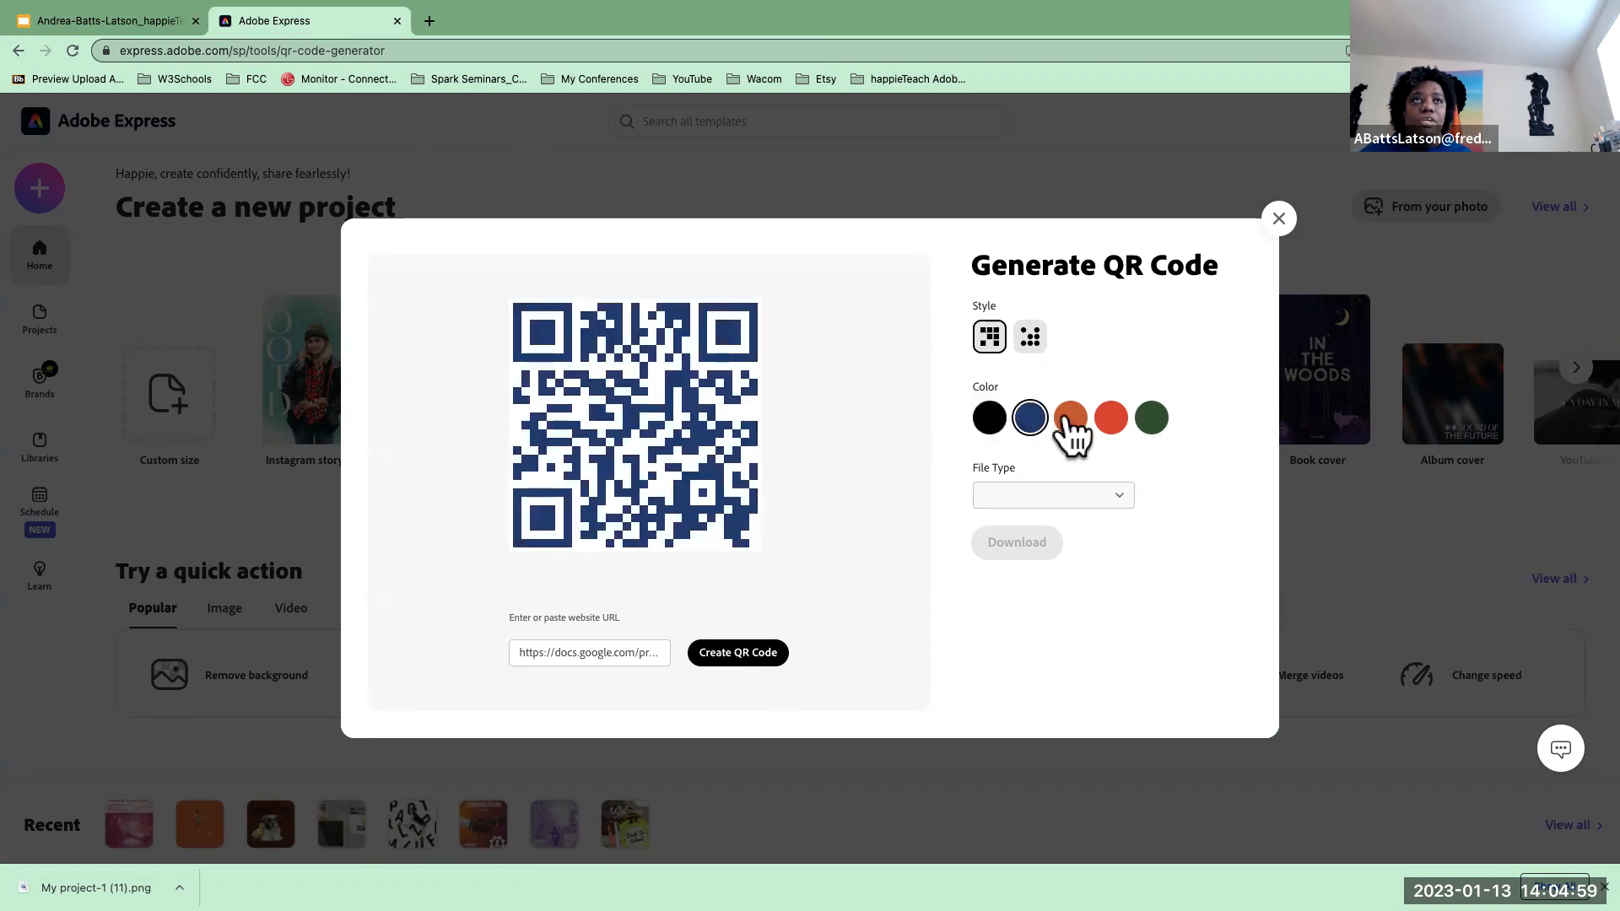
click(1069, 419)
click(1113, 419)
click(1152, 419)
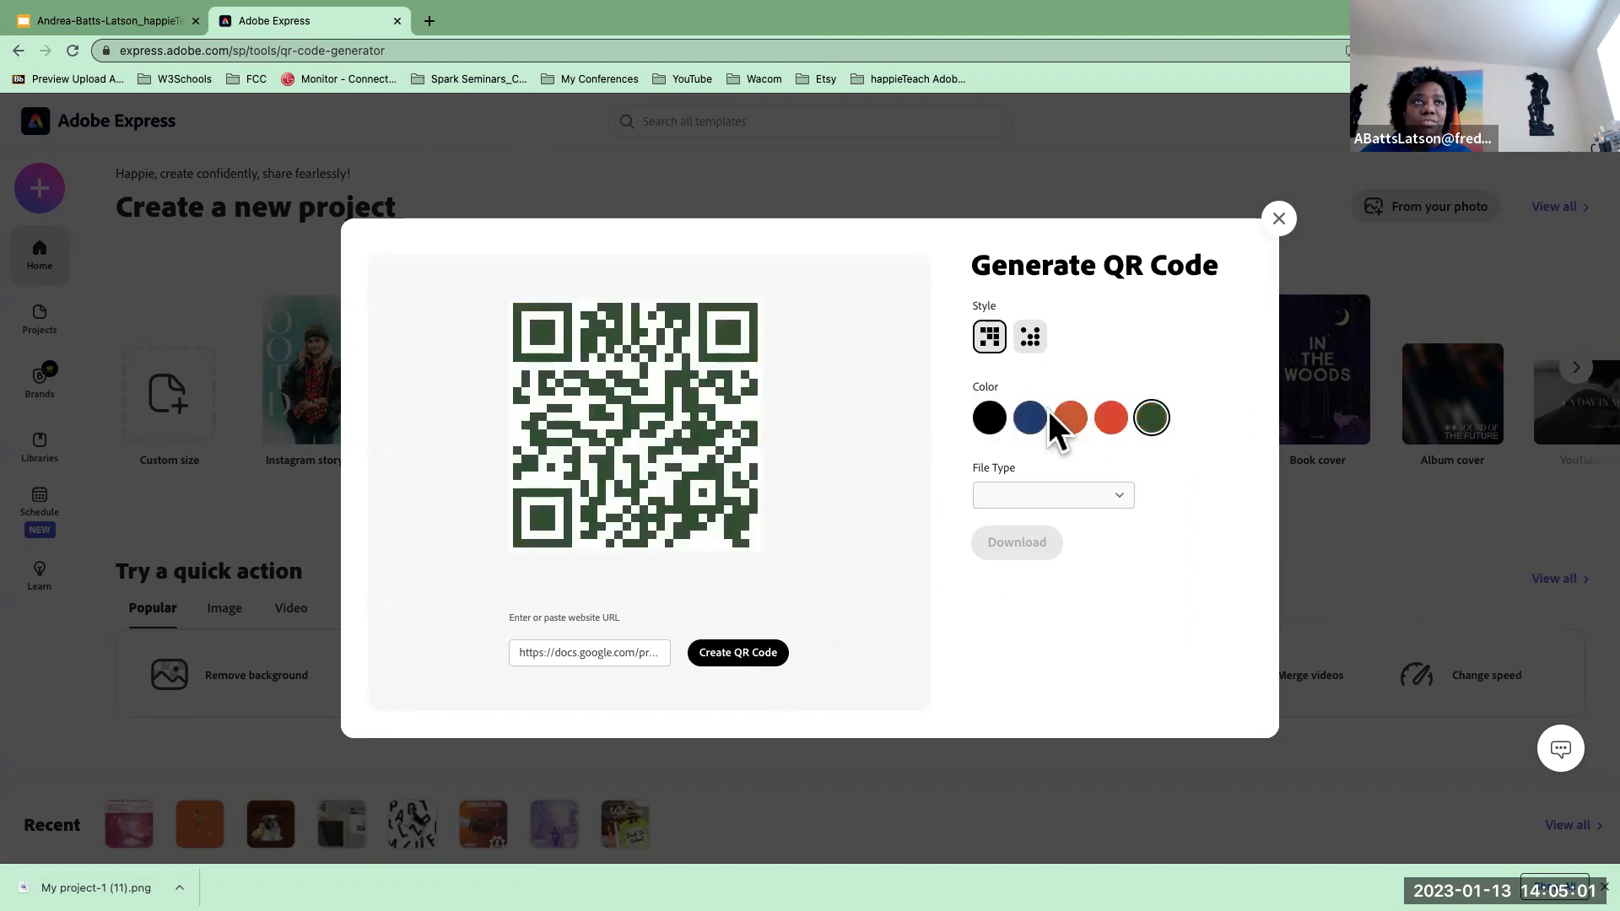
click(1069, 420)
click(1028, 421)
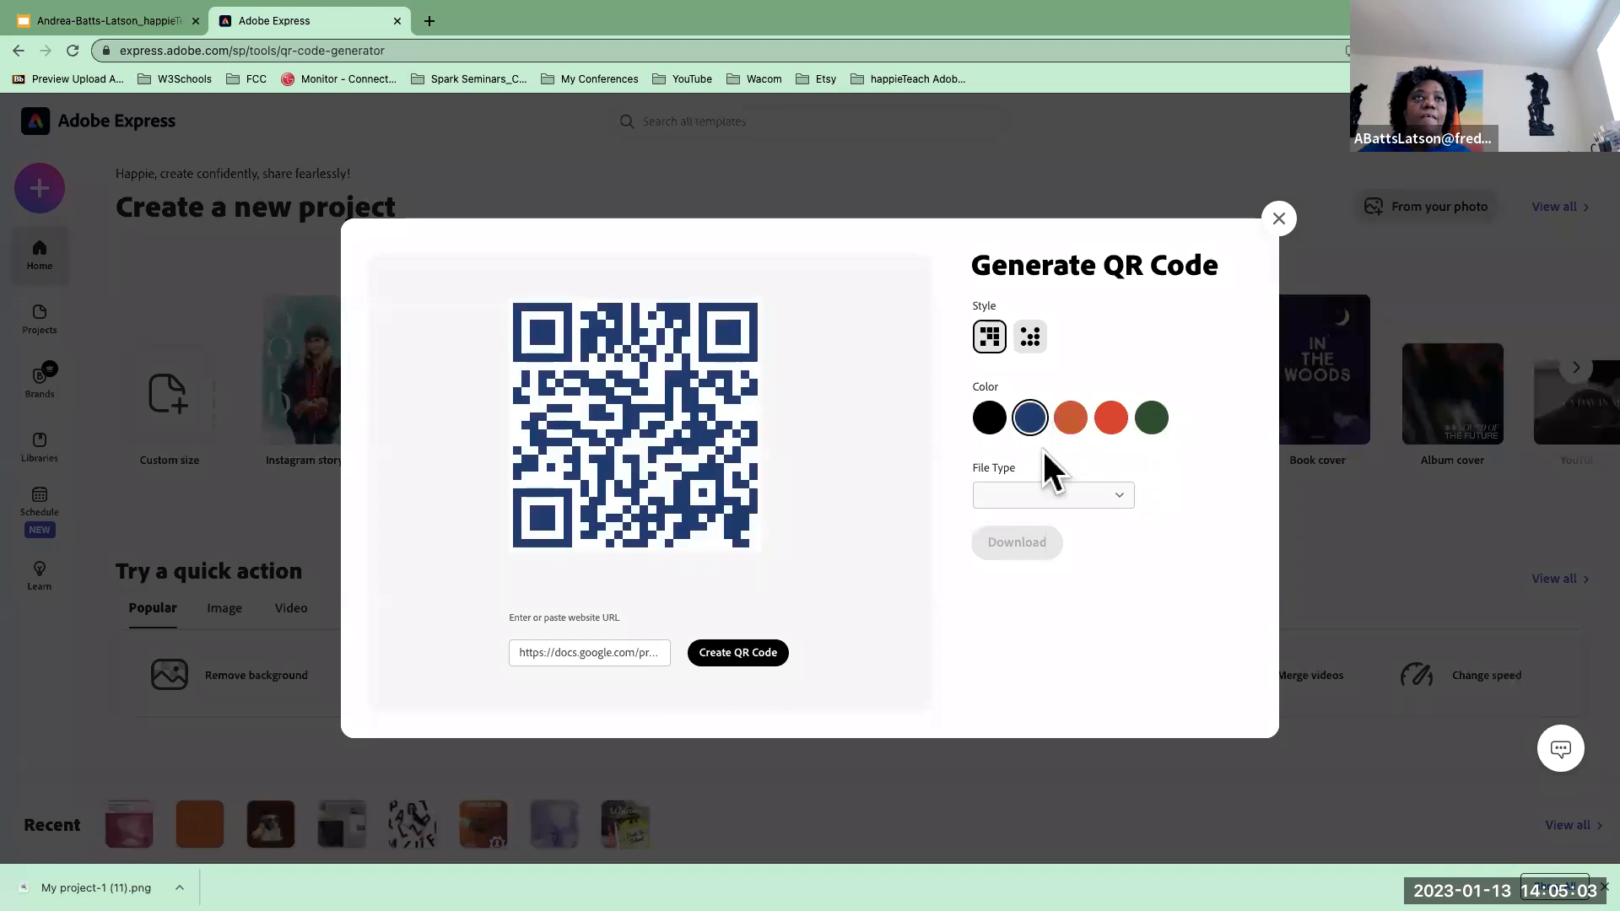
- Create the QR code for the presentation link and download it
click(1123, 496)
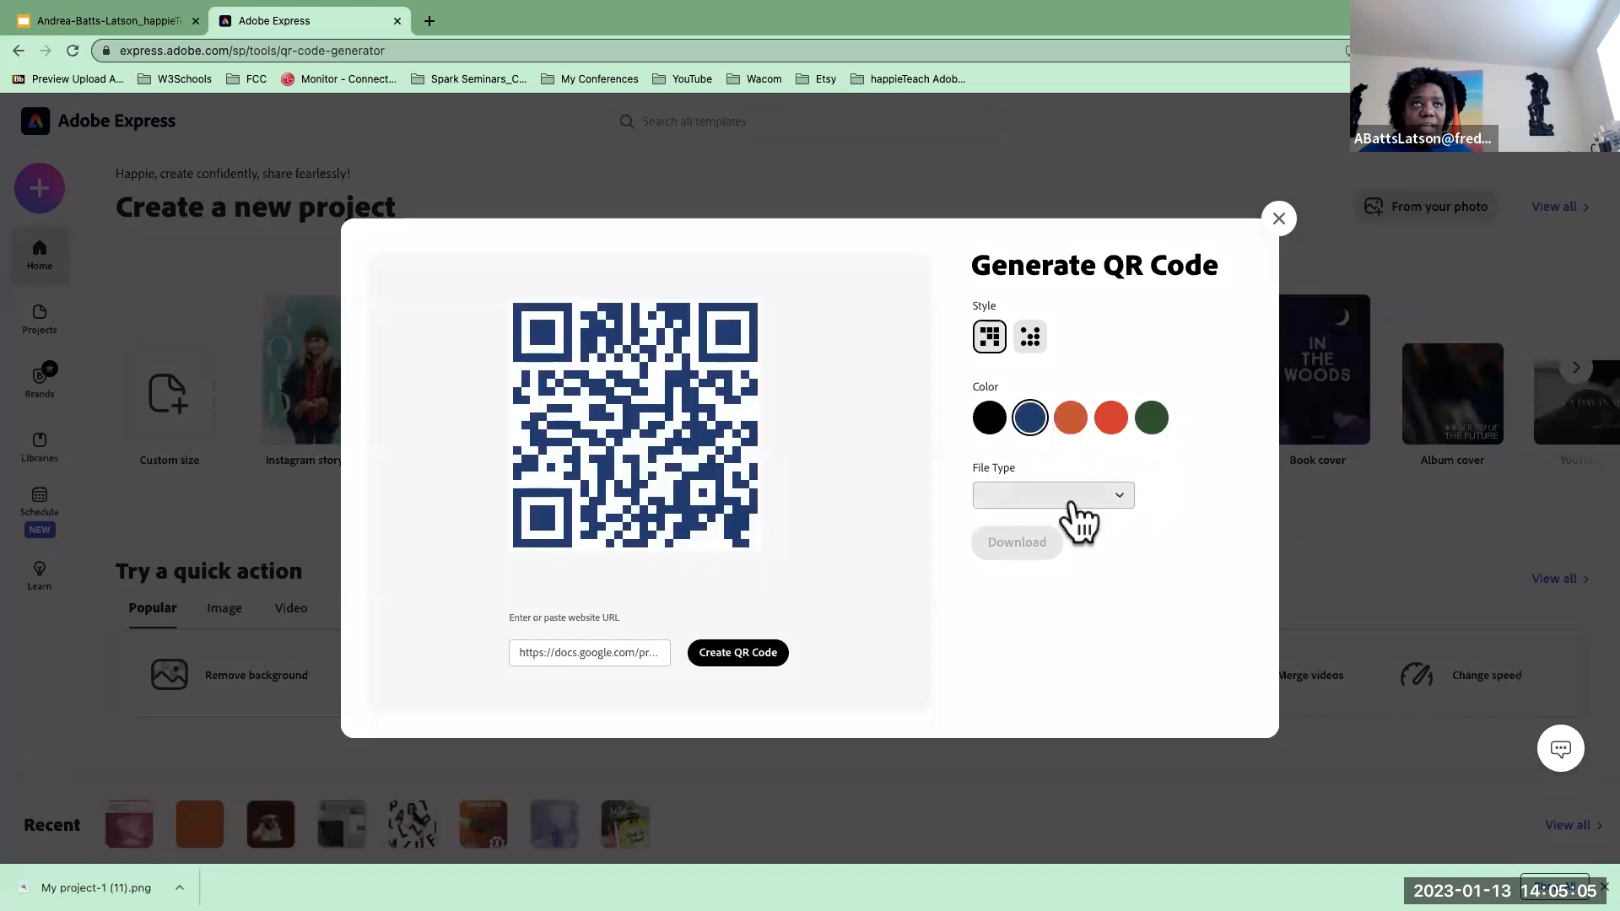
click(1120, 501)
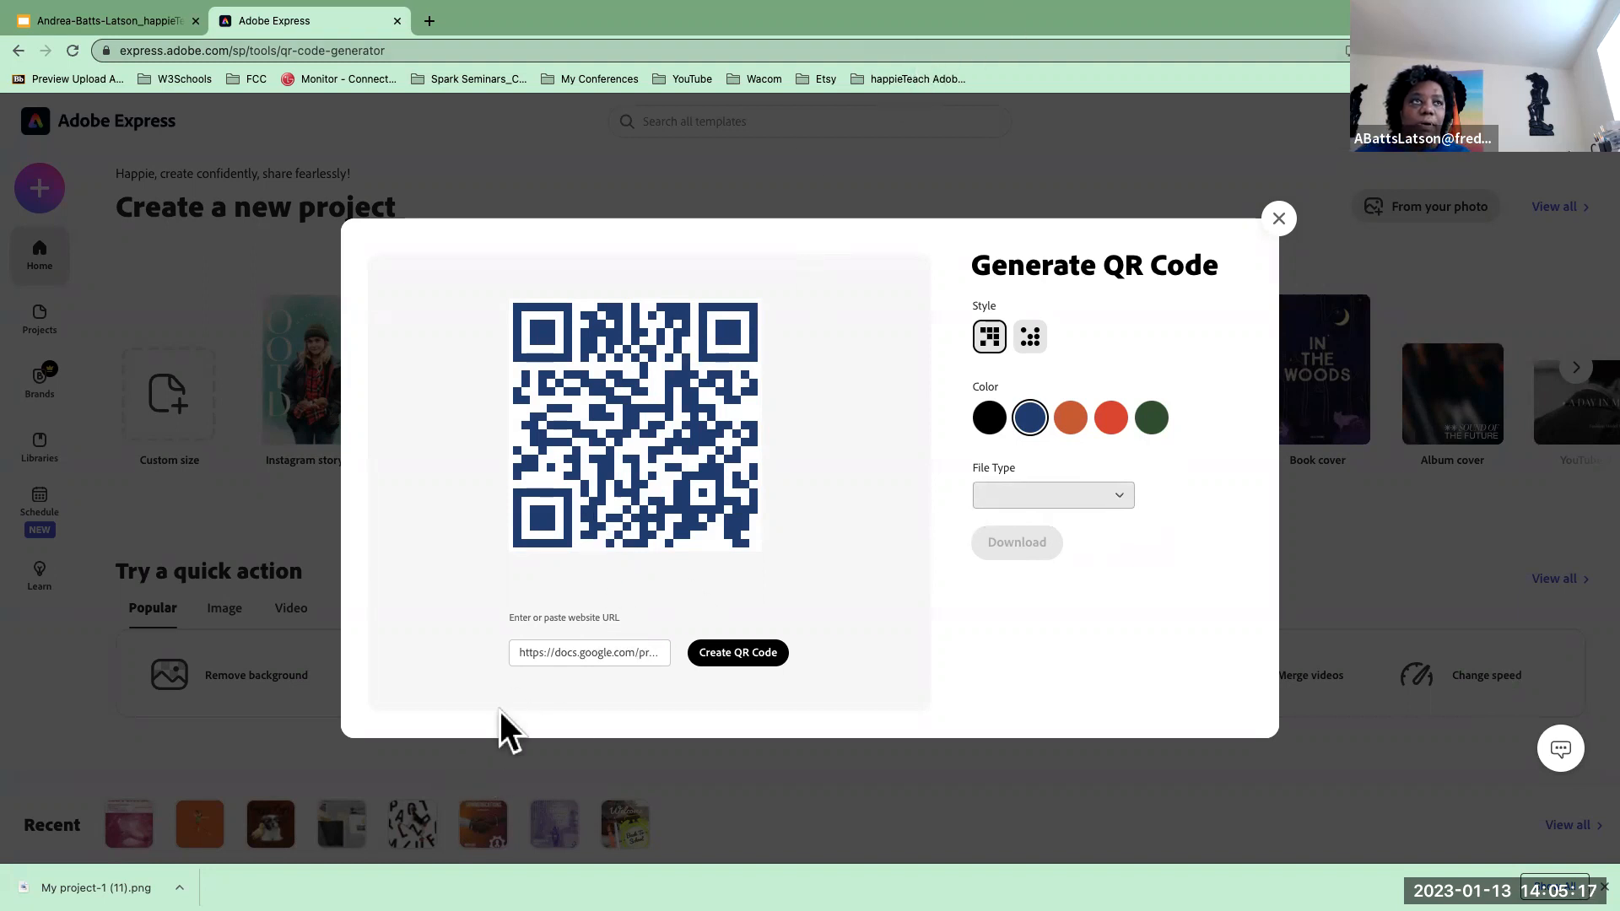
click(735, 655)
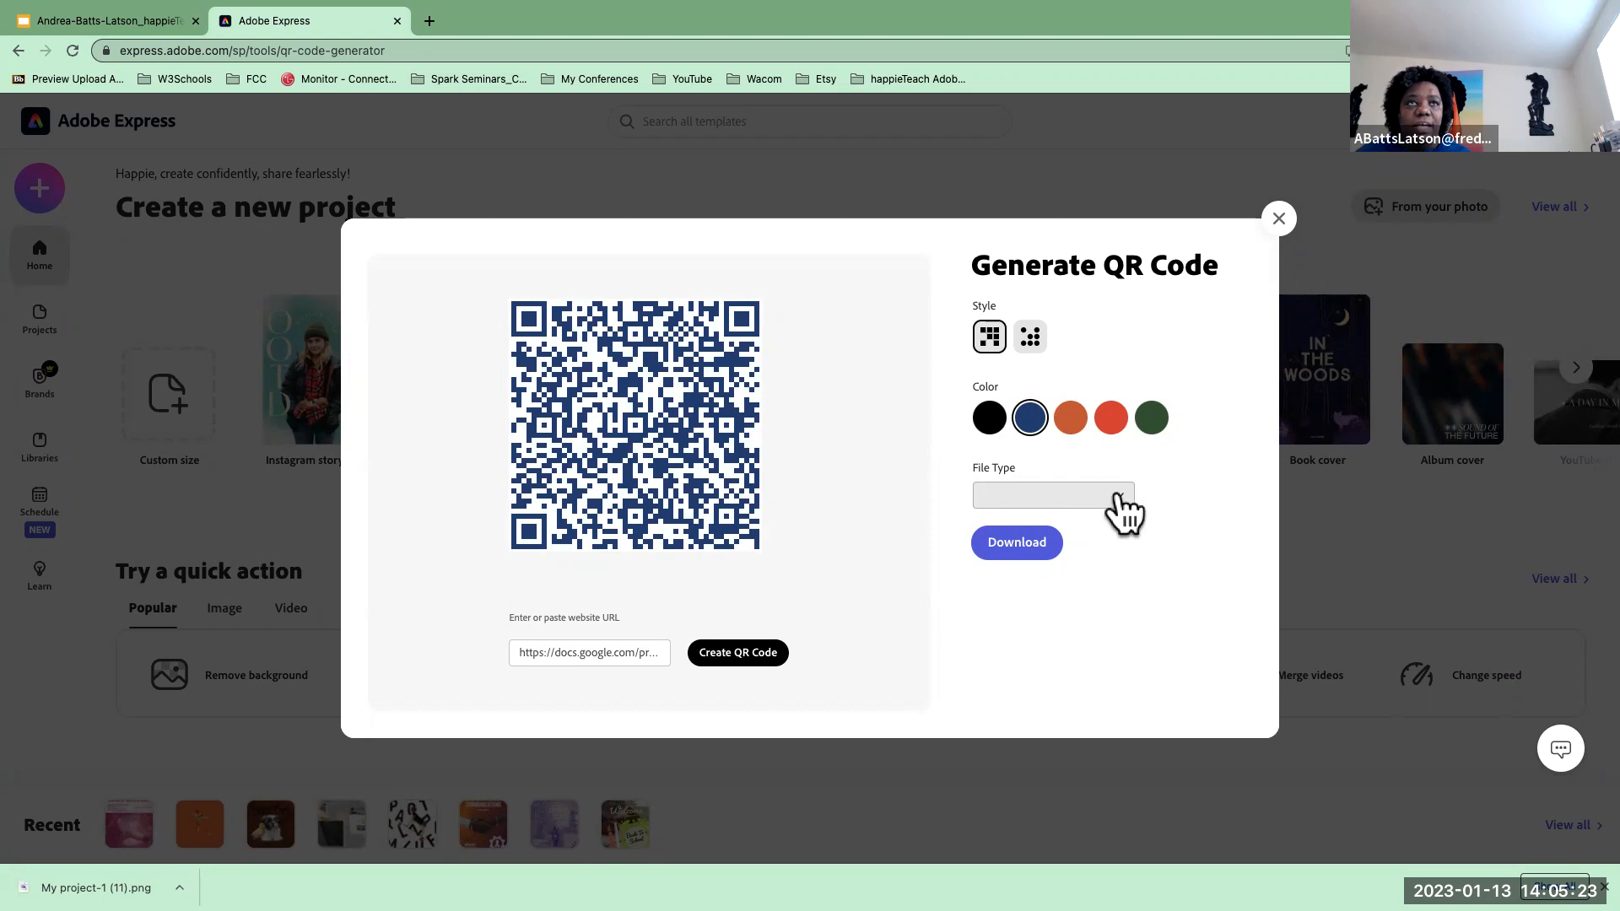
click(1015, 554)
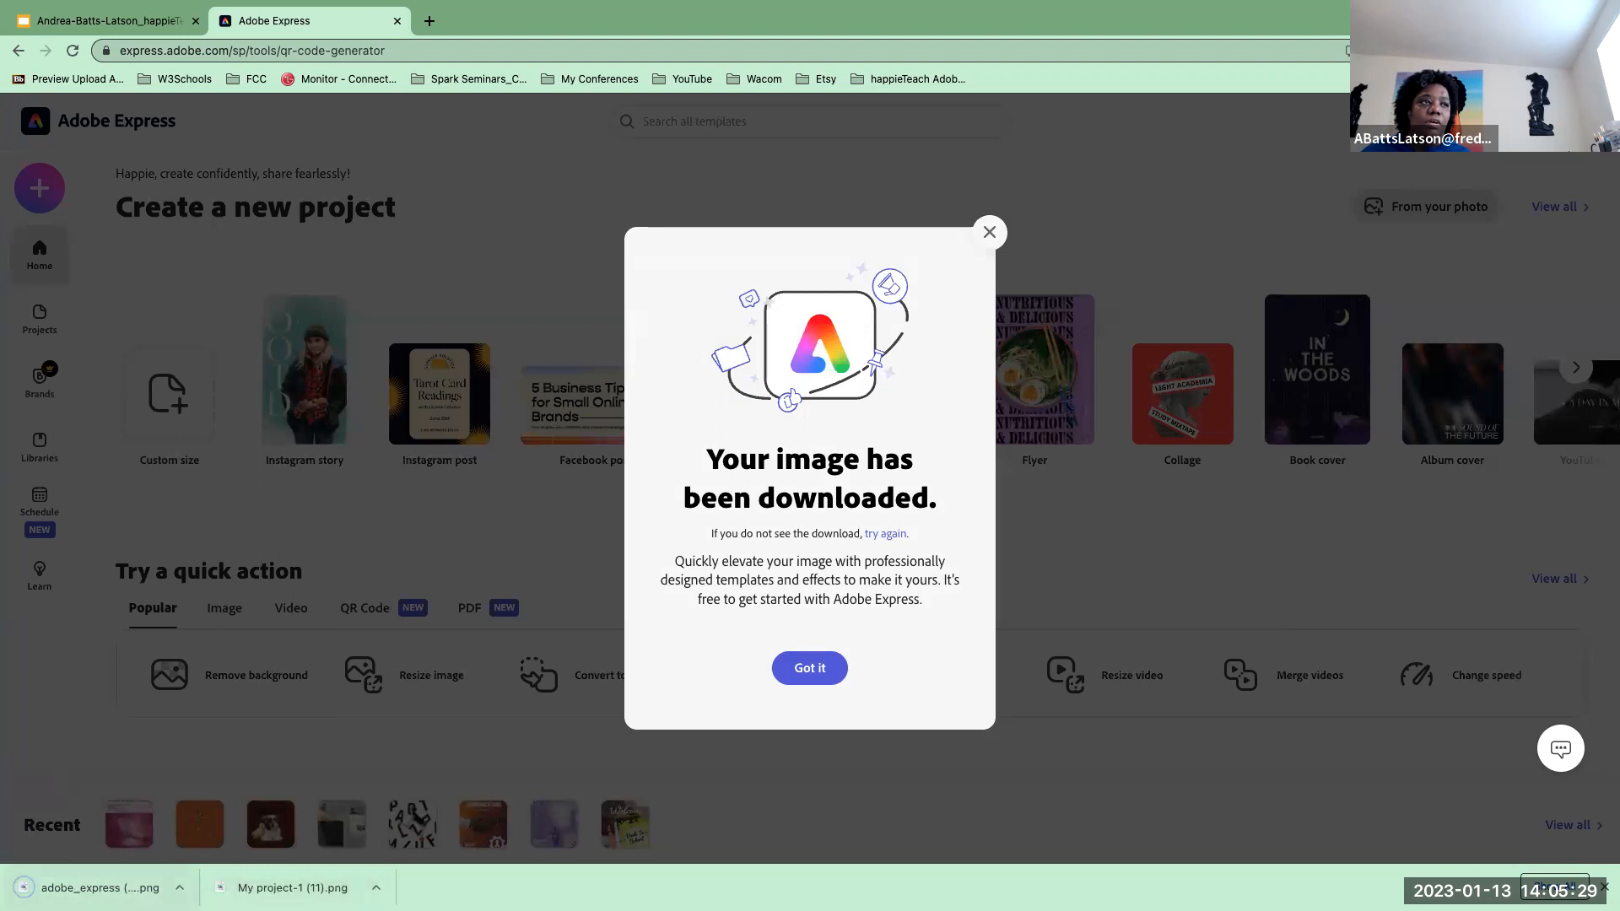
- Open the downloaded adobe_express PNG and take the browser window out of full screen
click(180, 888)
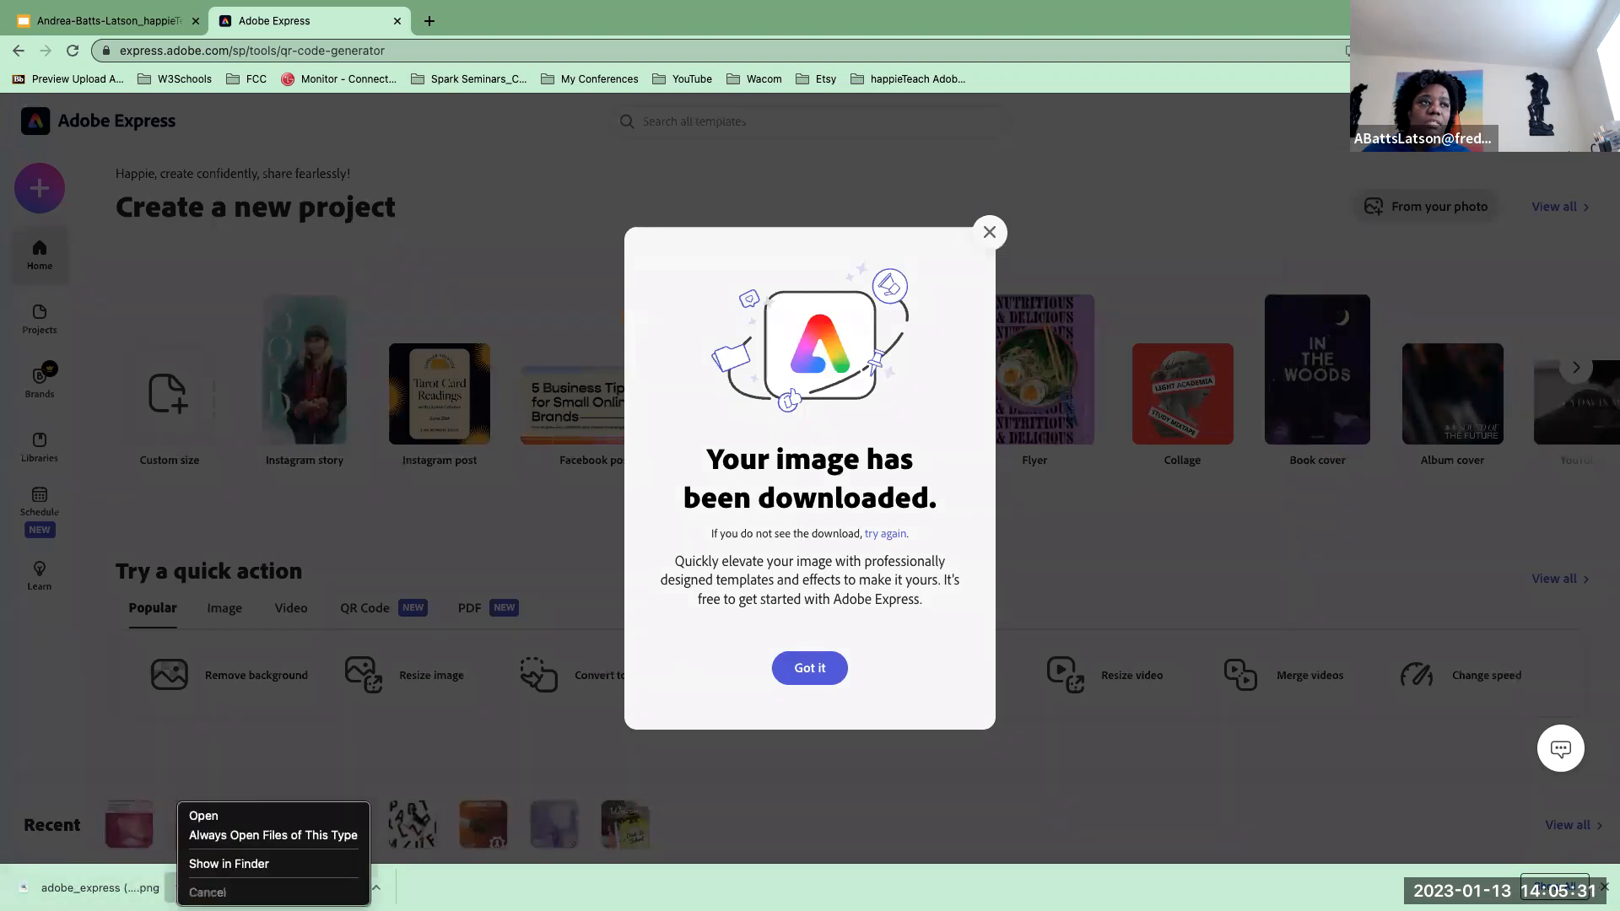
click(206, 817)
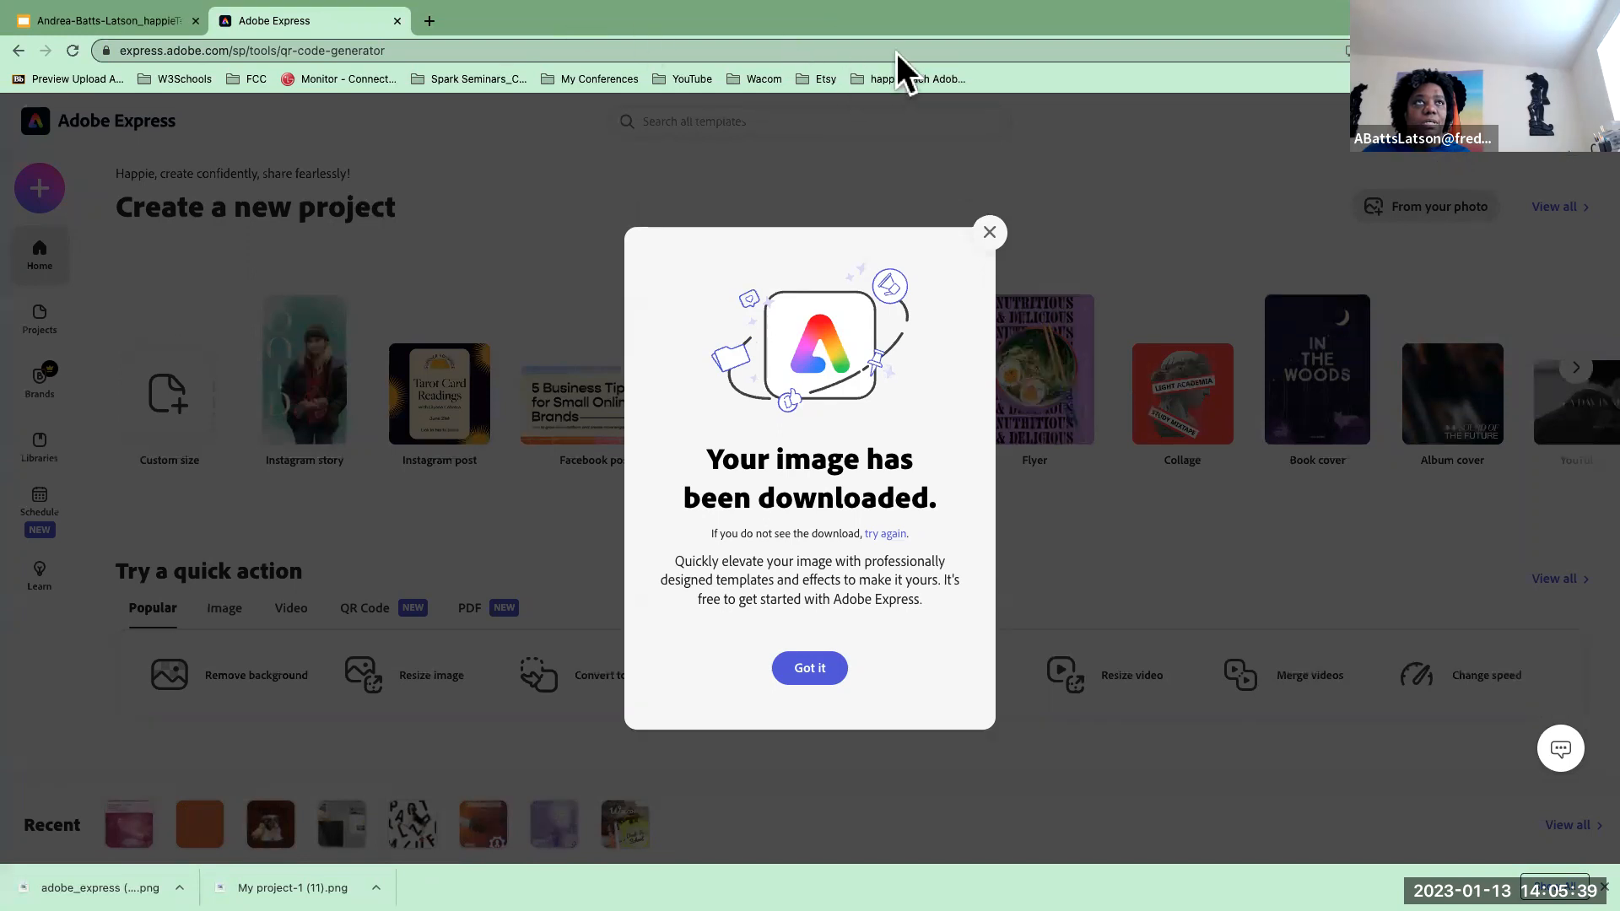
mouse_move(243, 5)
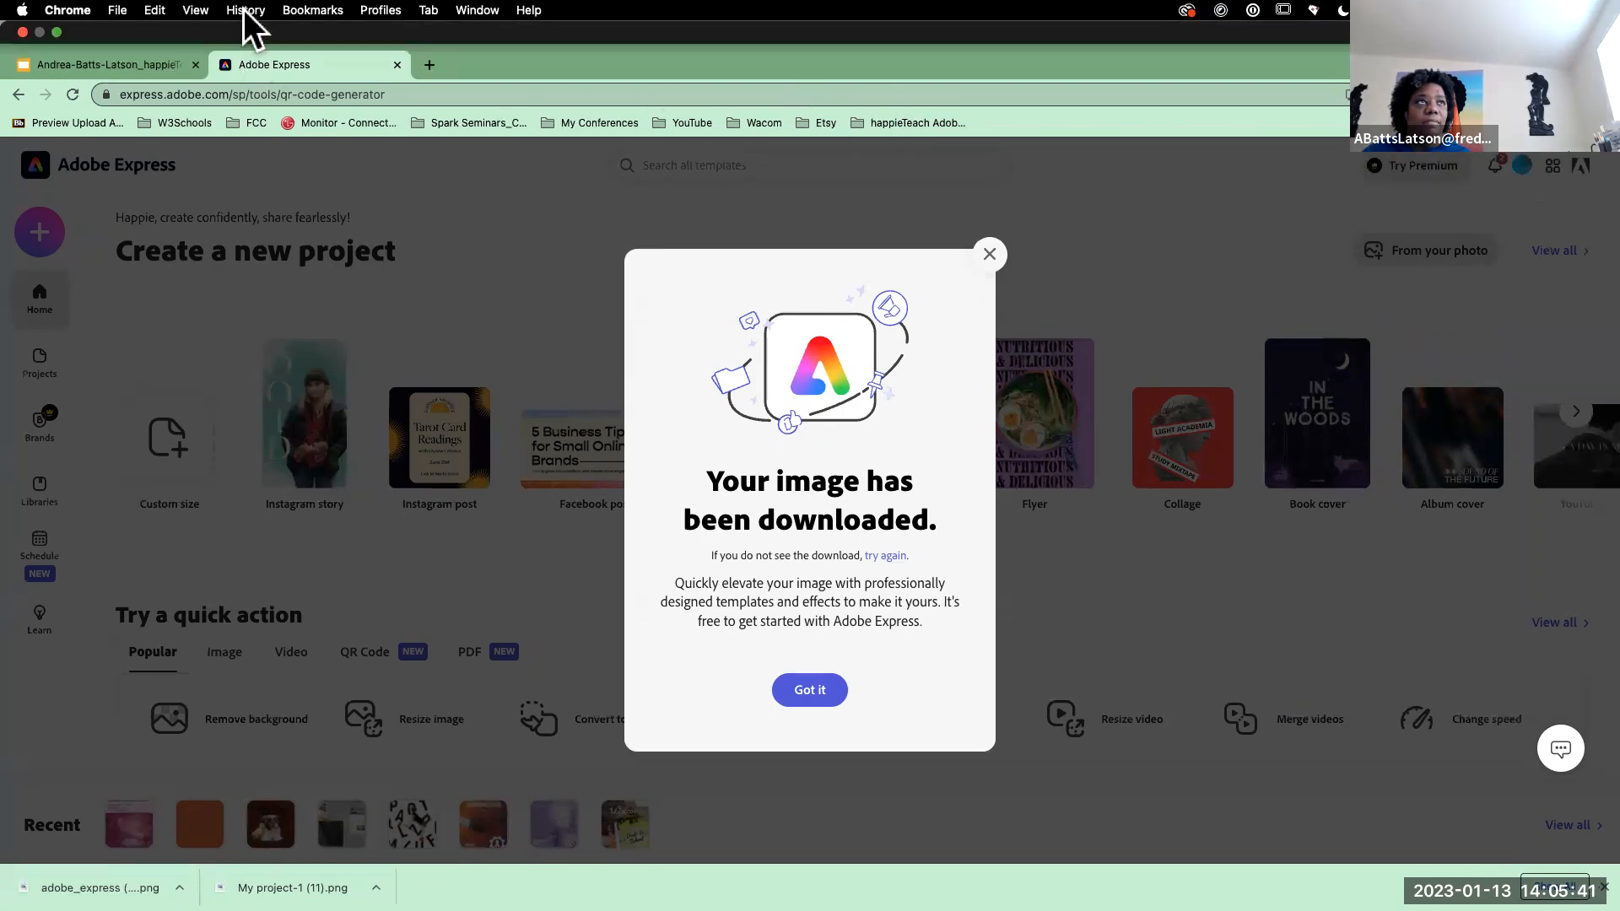
click(56, 33)
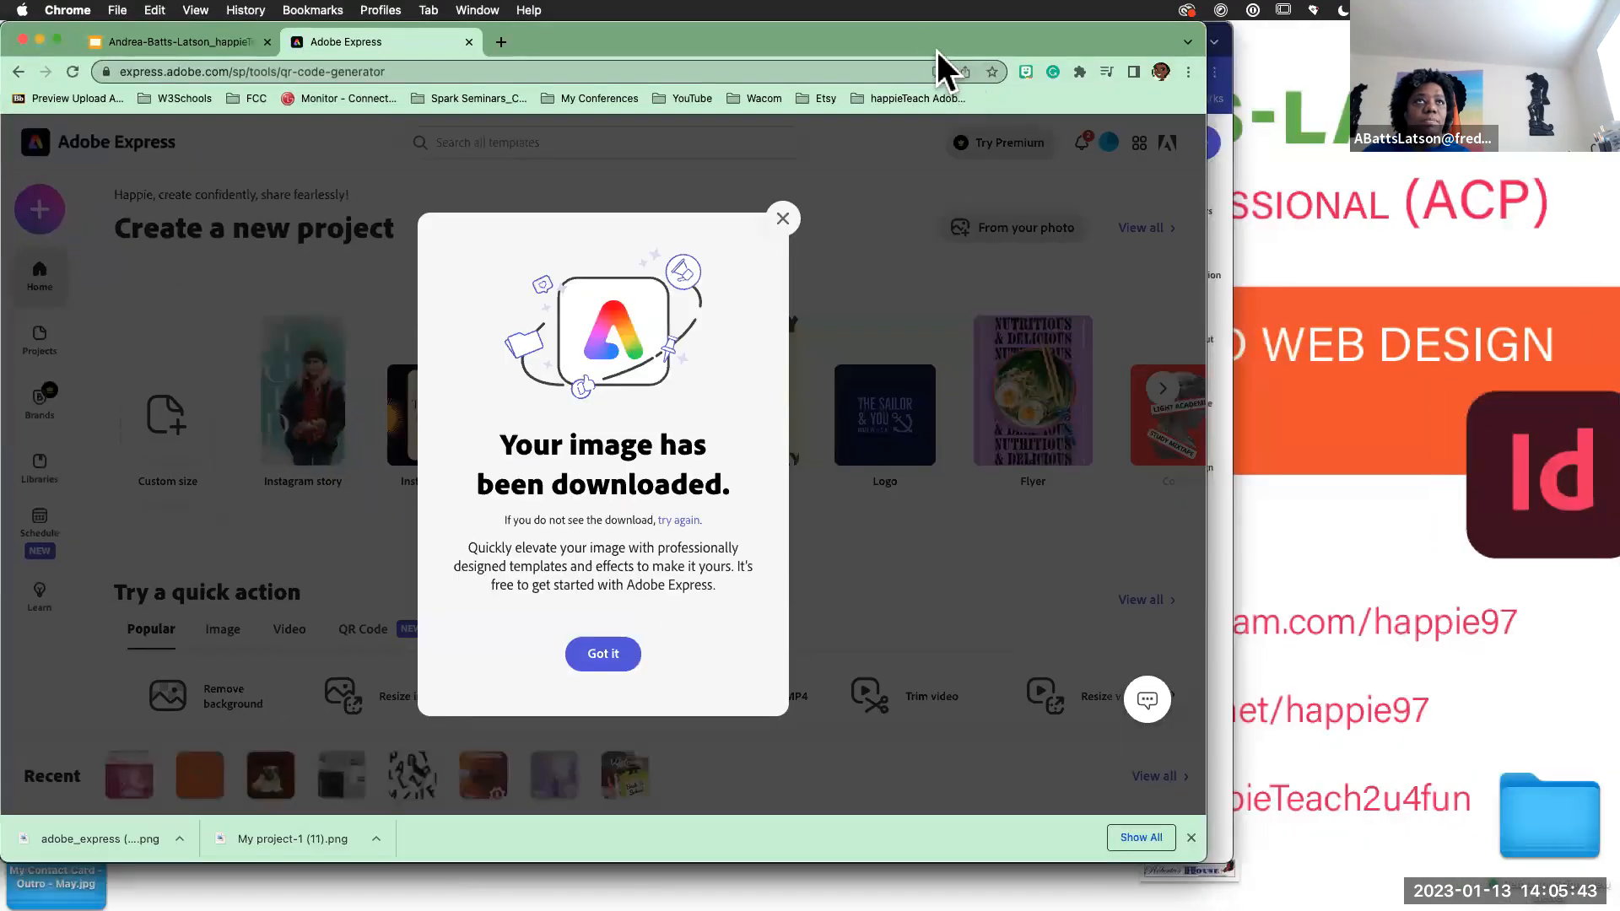
- Dismiss the download confirmation and reveal the downloaded adobe_express PNG in Finder
click(604, 655)
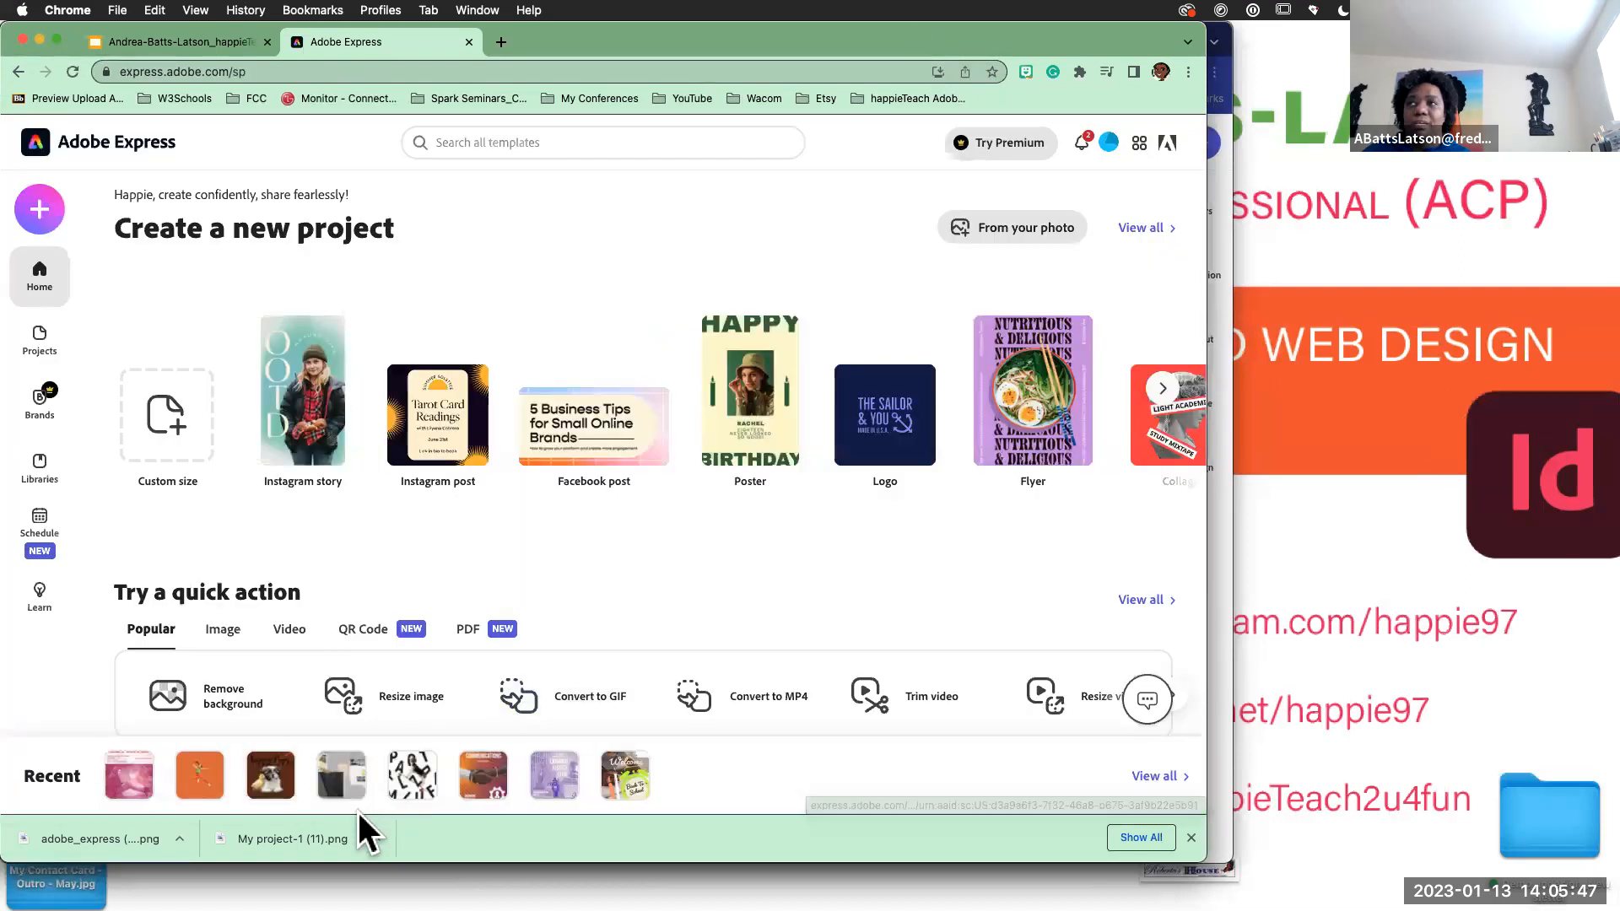
click(363, 839)
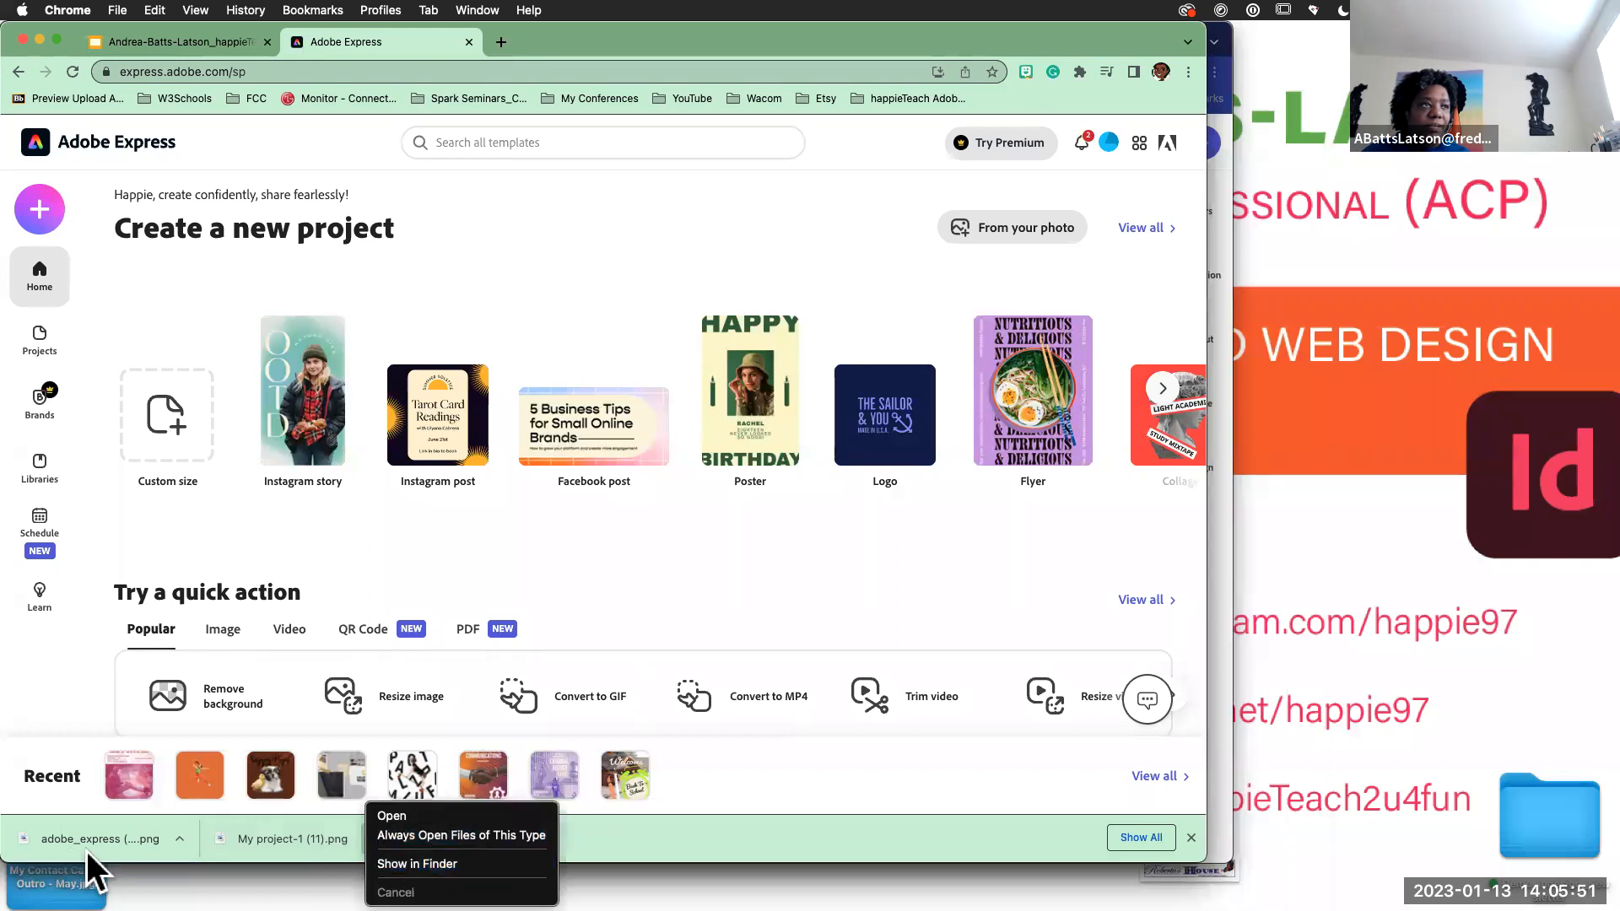
click(174, 837)
click(177, 837)
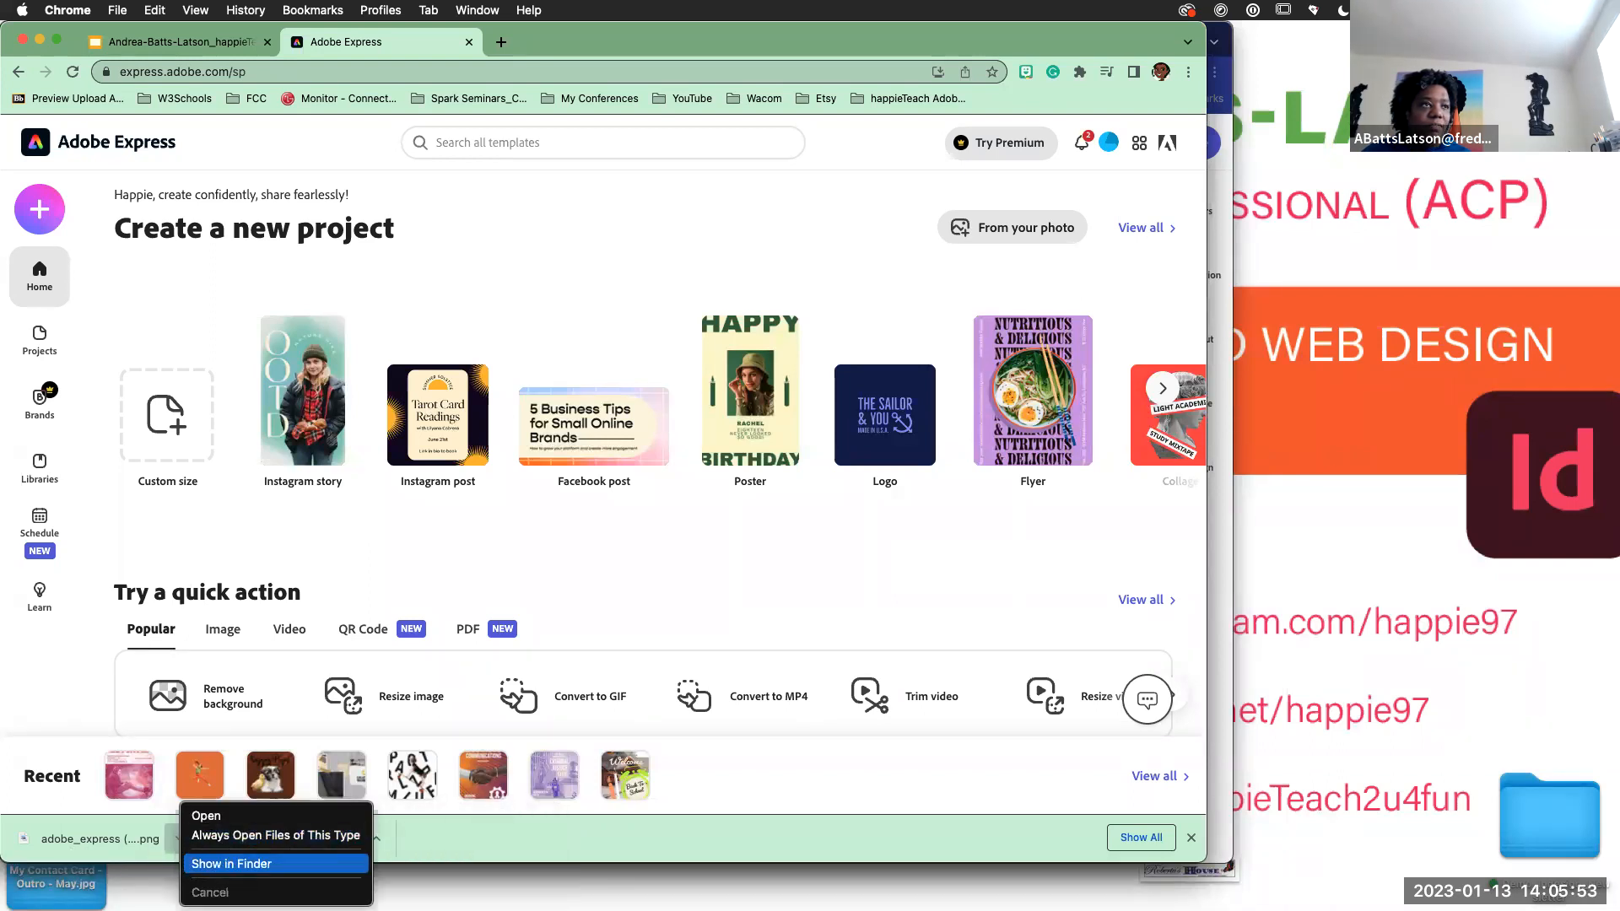
click(278, 863)
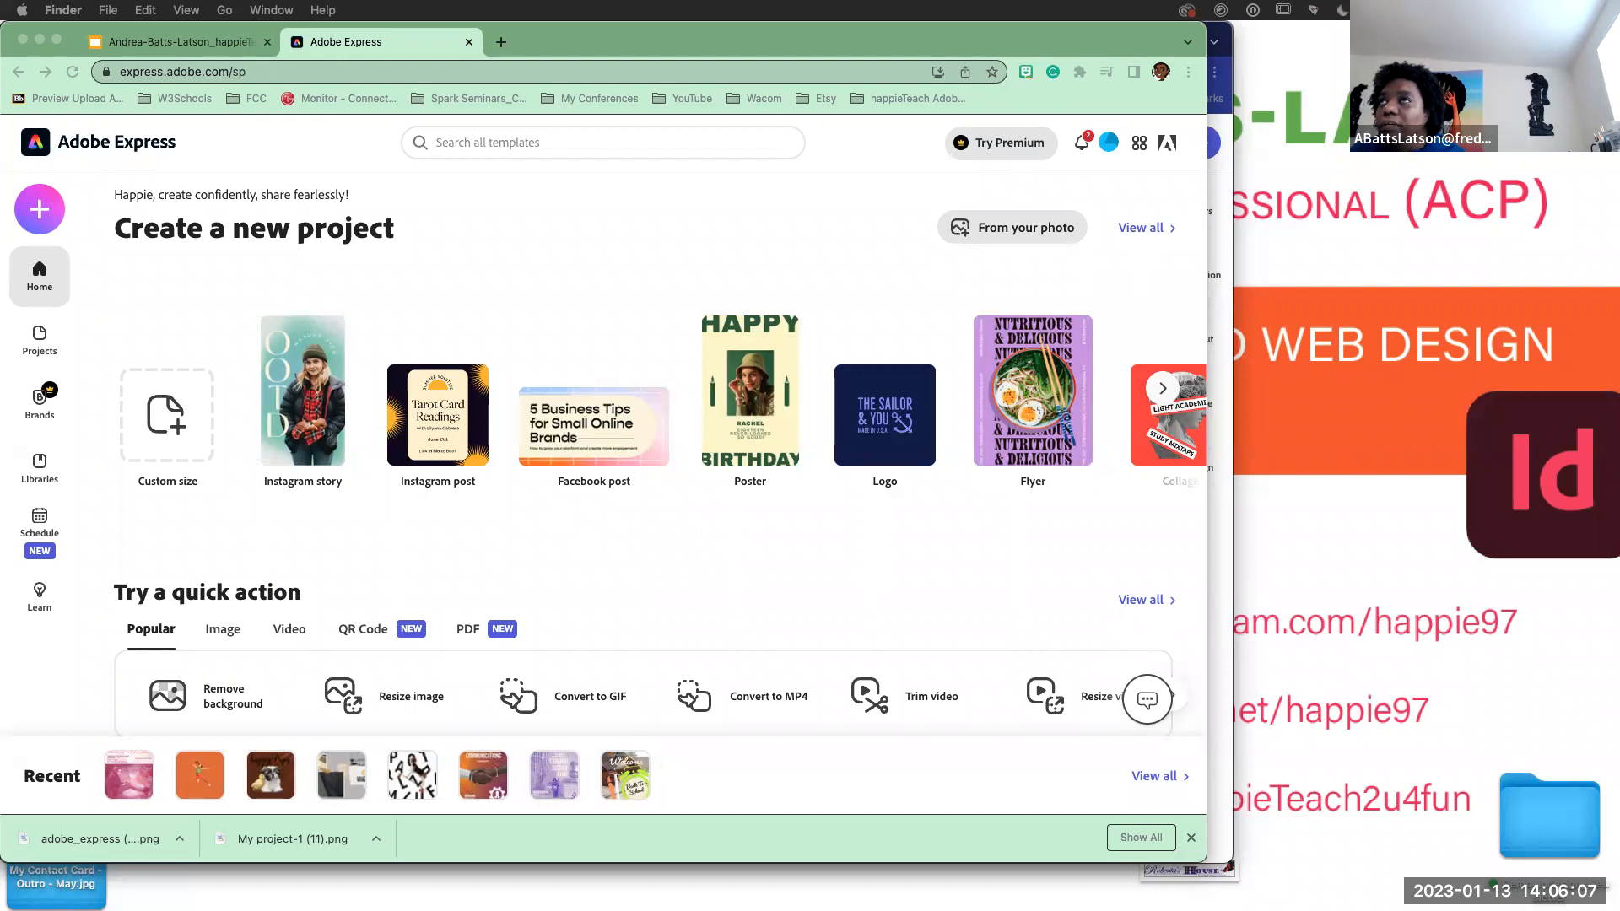
- Move the QR code preview window aside, minimize it and return the browser to full screen
drag(654, 429, 900, 326)
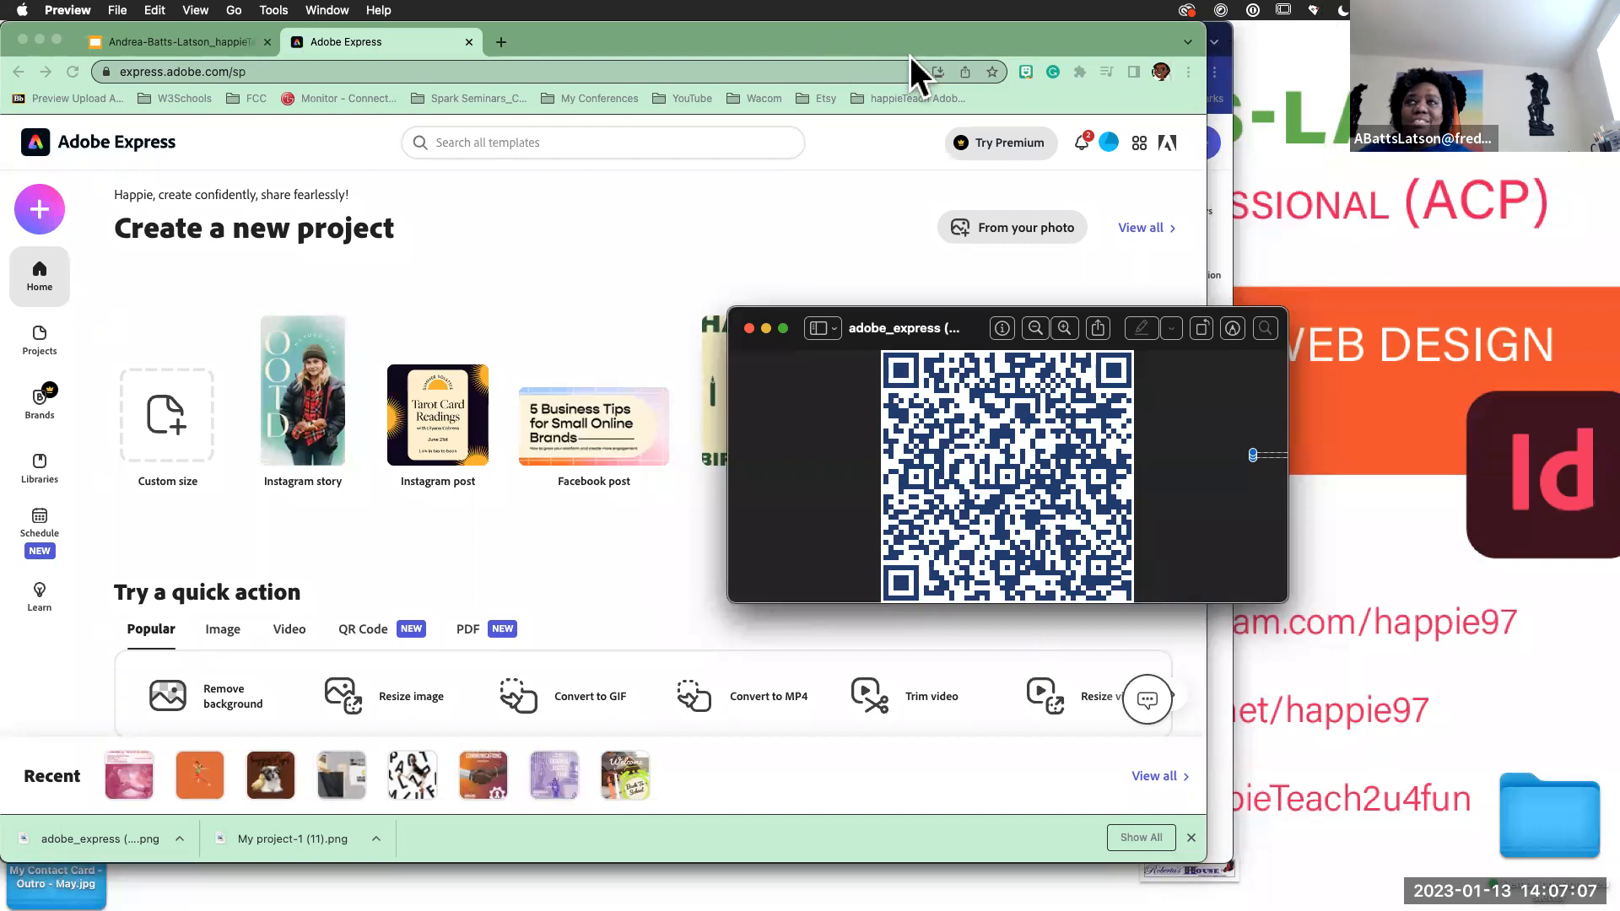
click(765, 328)
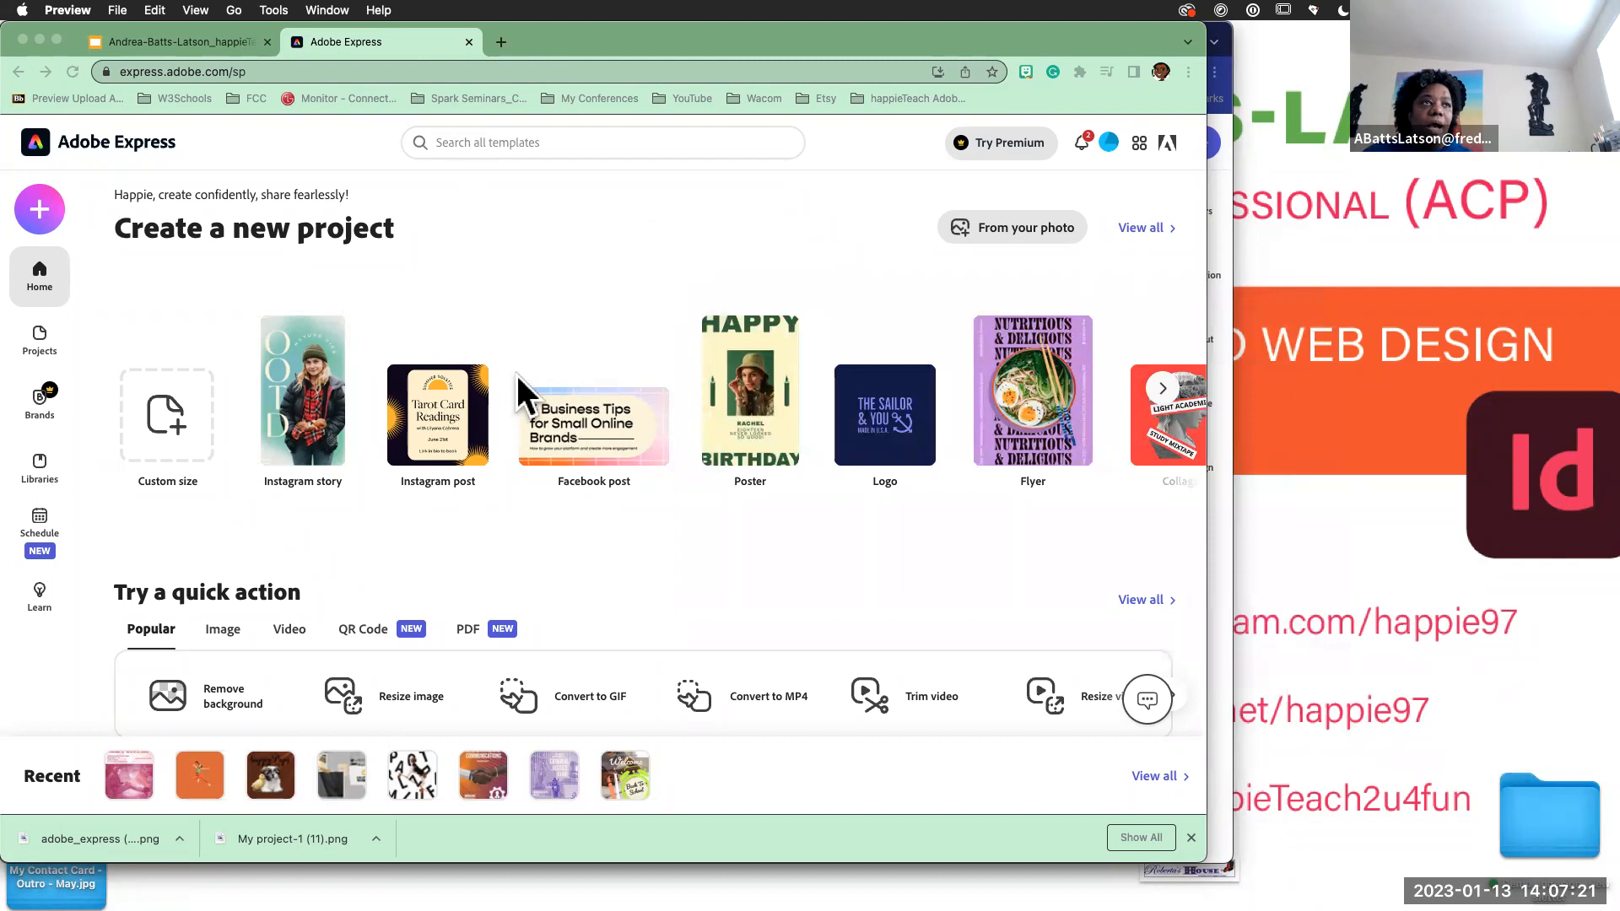
scroll(516, 376, down, 10)
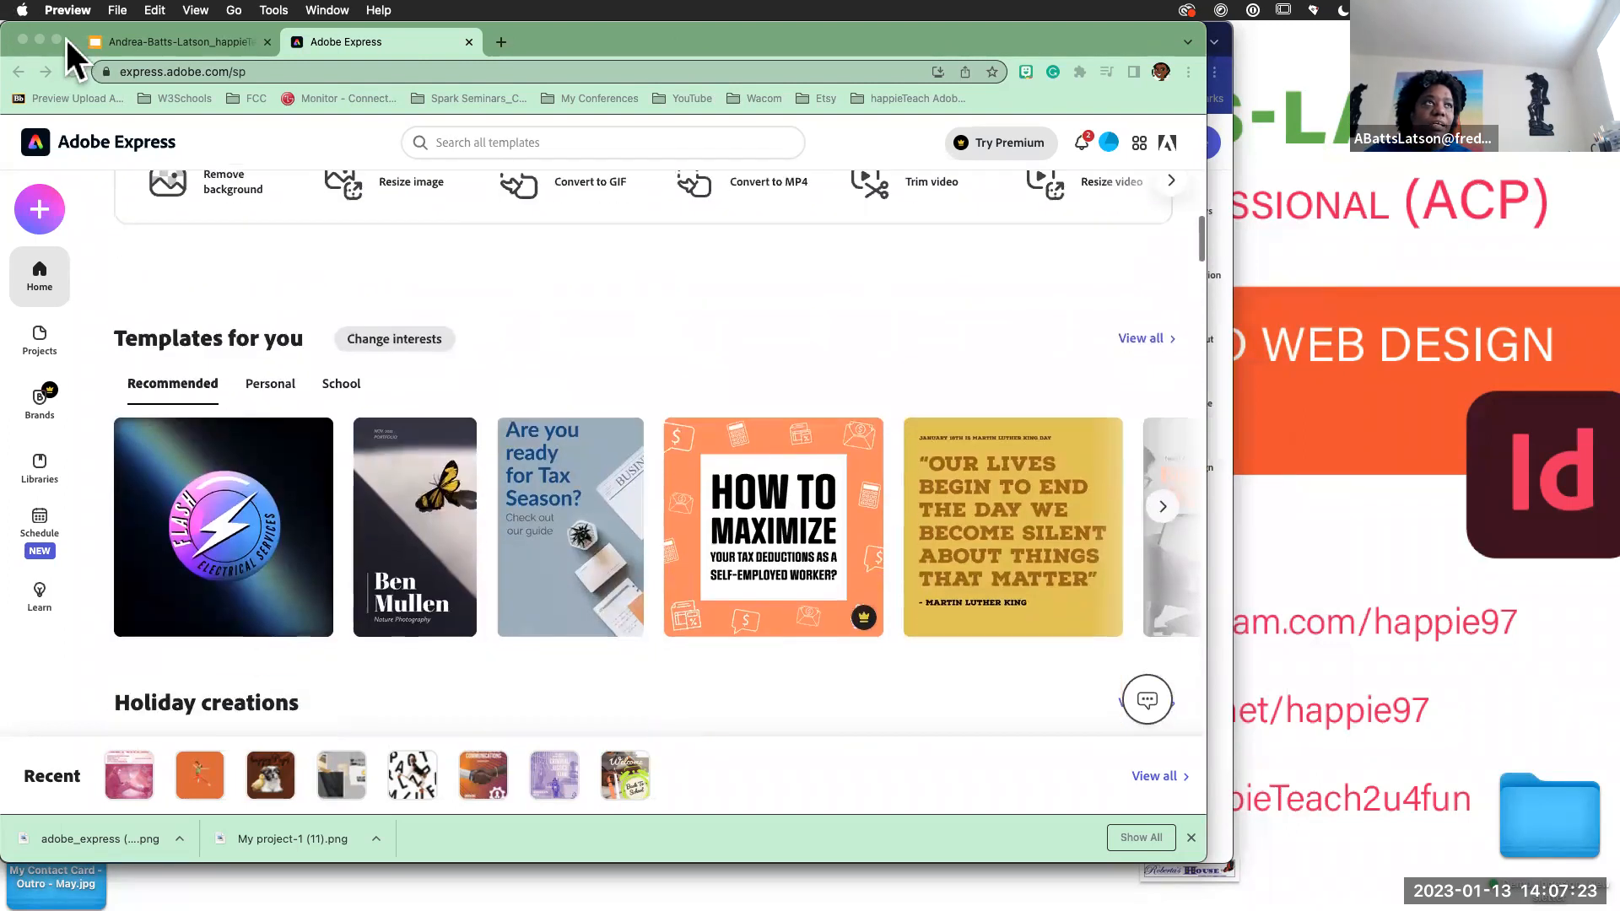
click(56, 39)
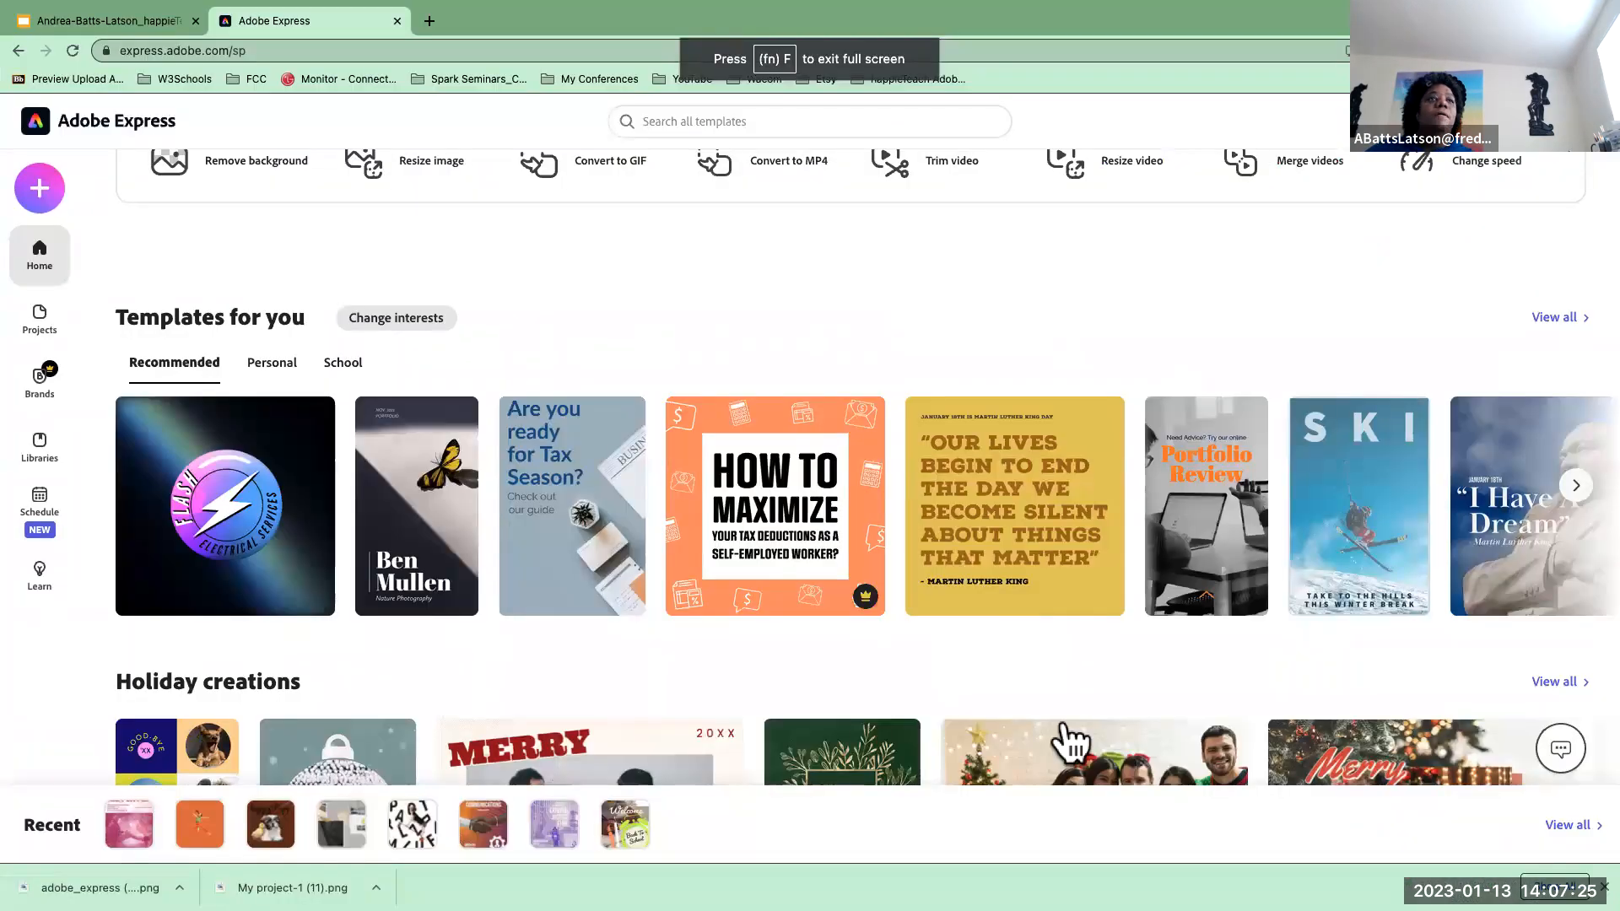
- Show the PDF quick actions on the home page
scroll(742, 527, down, 3)
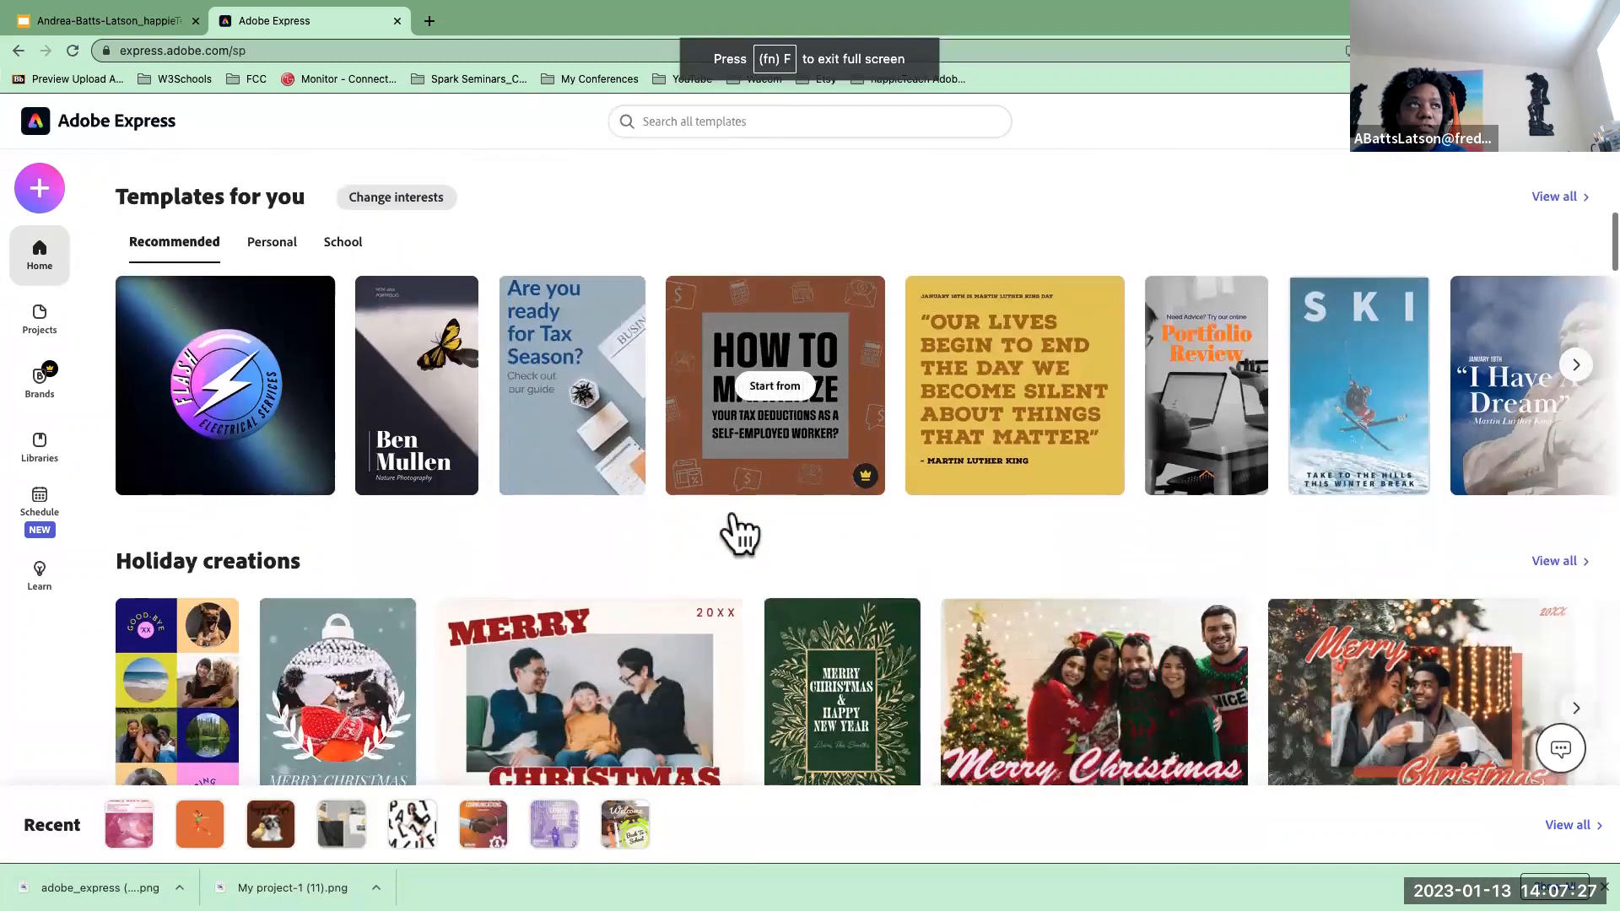
scroll(735, 532, up, 8)
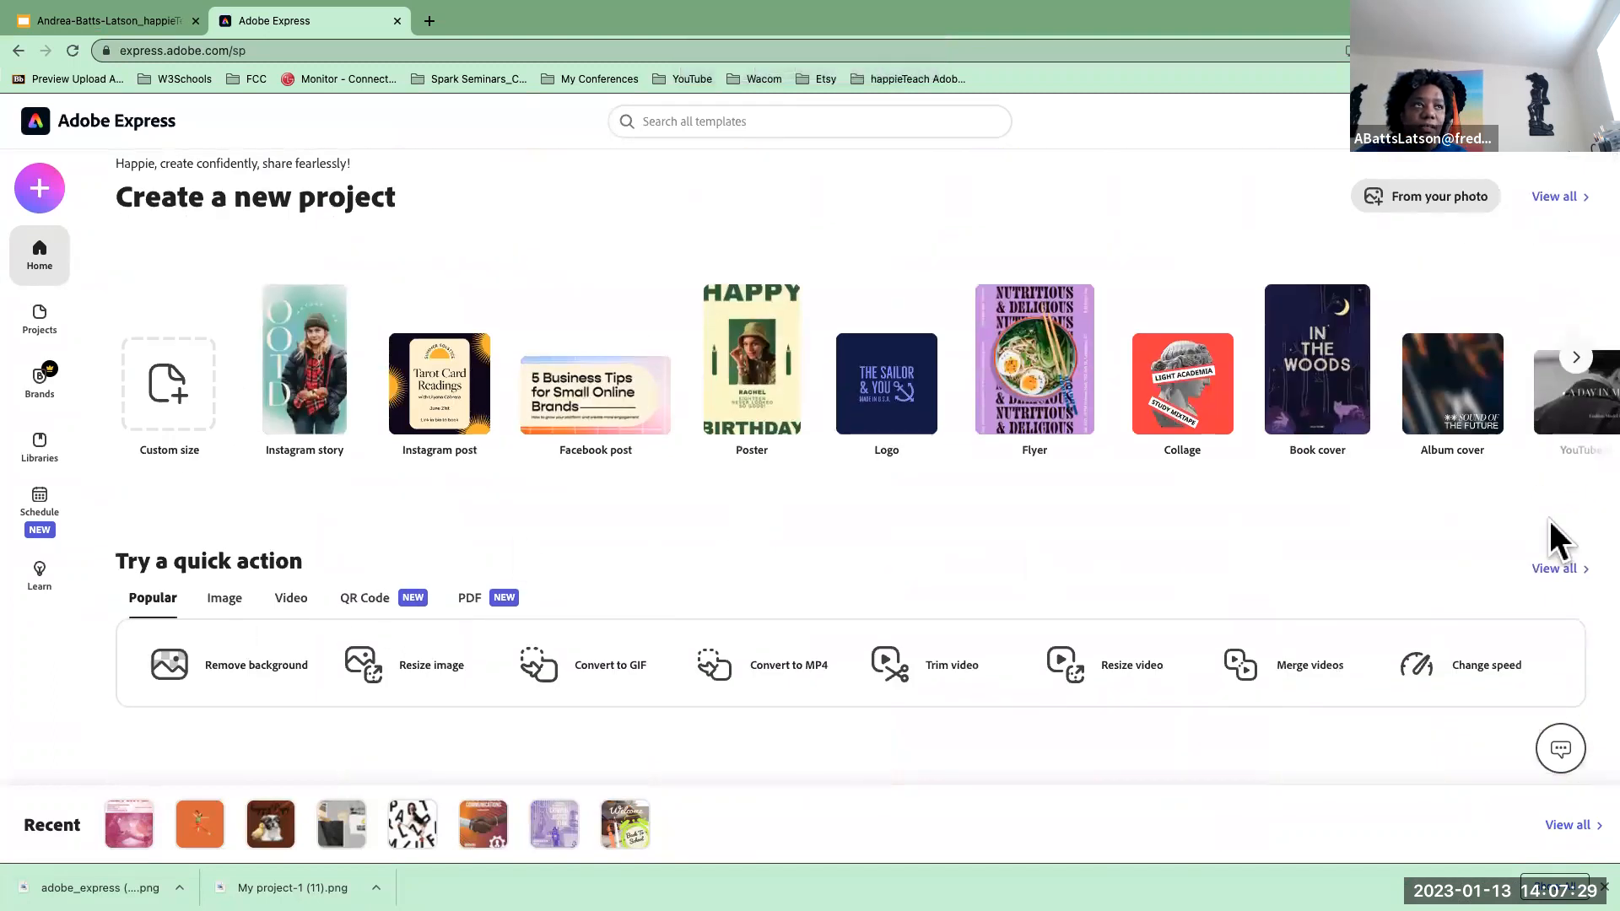
click(469, 600)
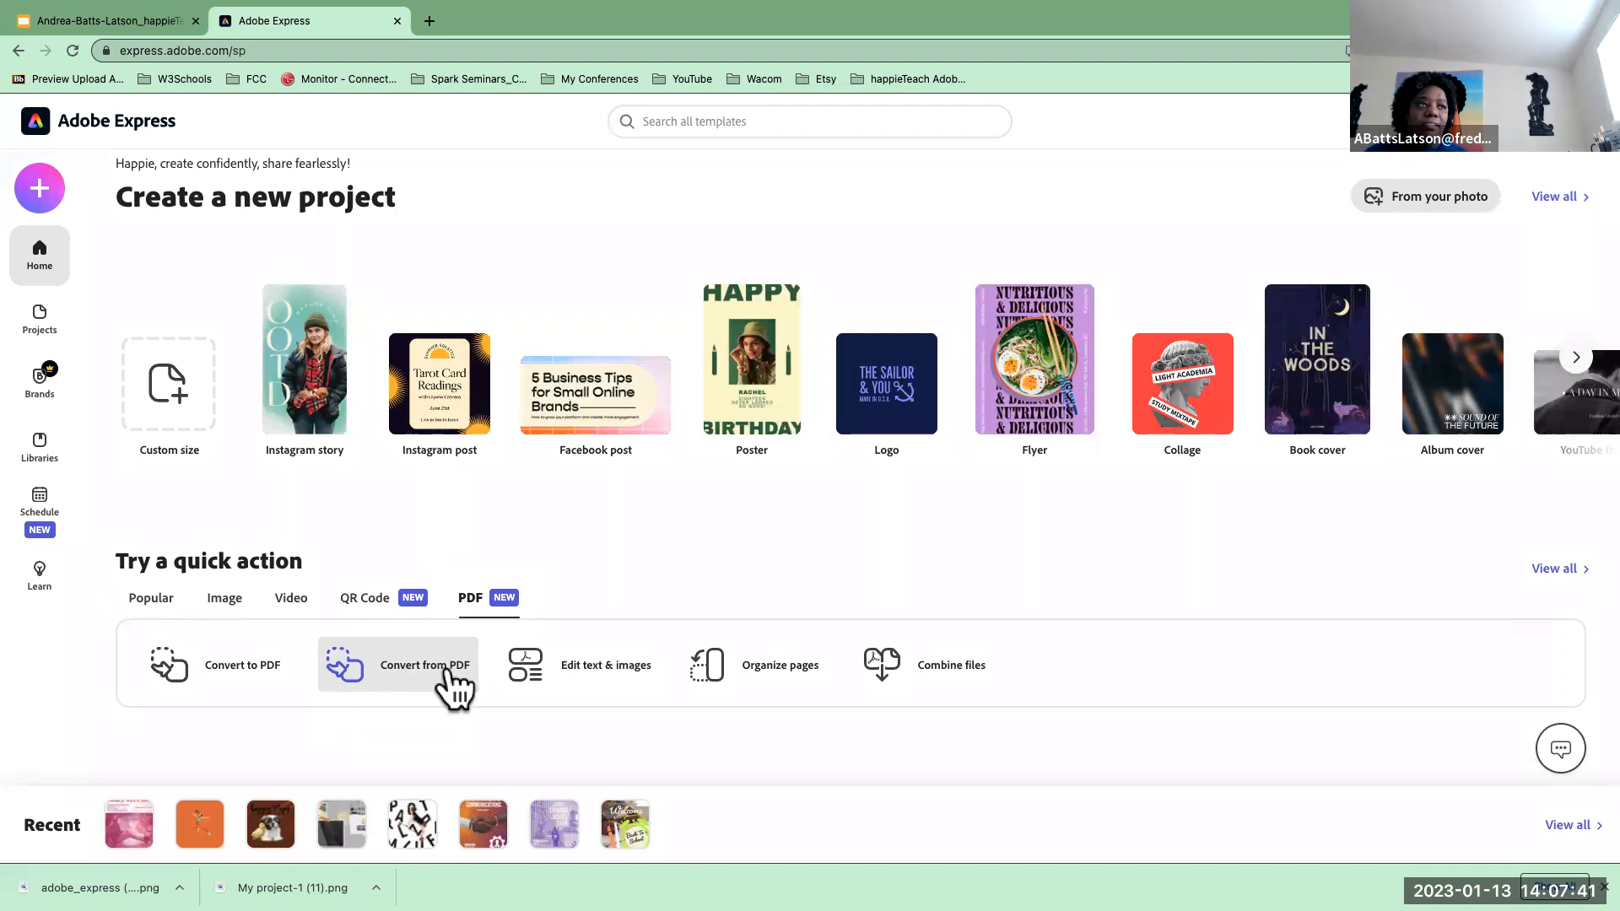
- Look through the home page's template collections, including holiday creations, Instagram stories and Instagram posts, and return to the start of the page
scroll(452, 685, down, 6)
scroll(452, 685, down, 1)
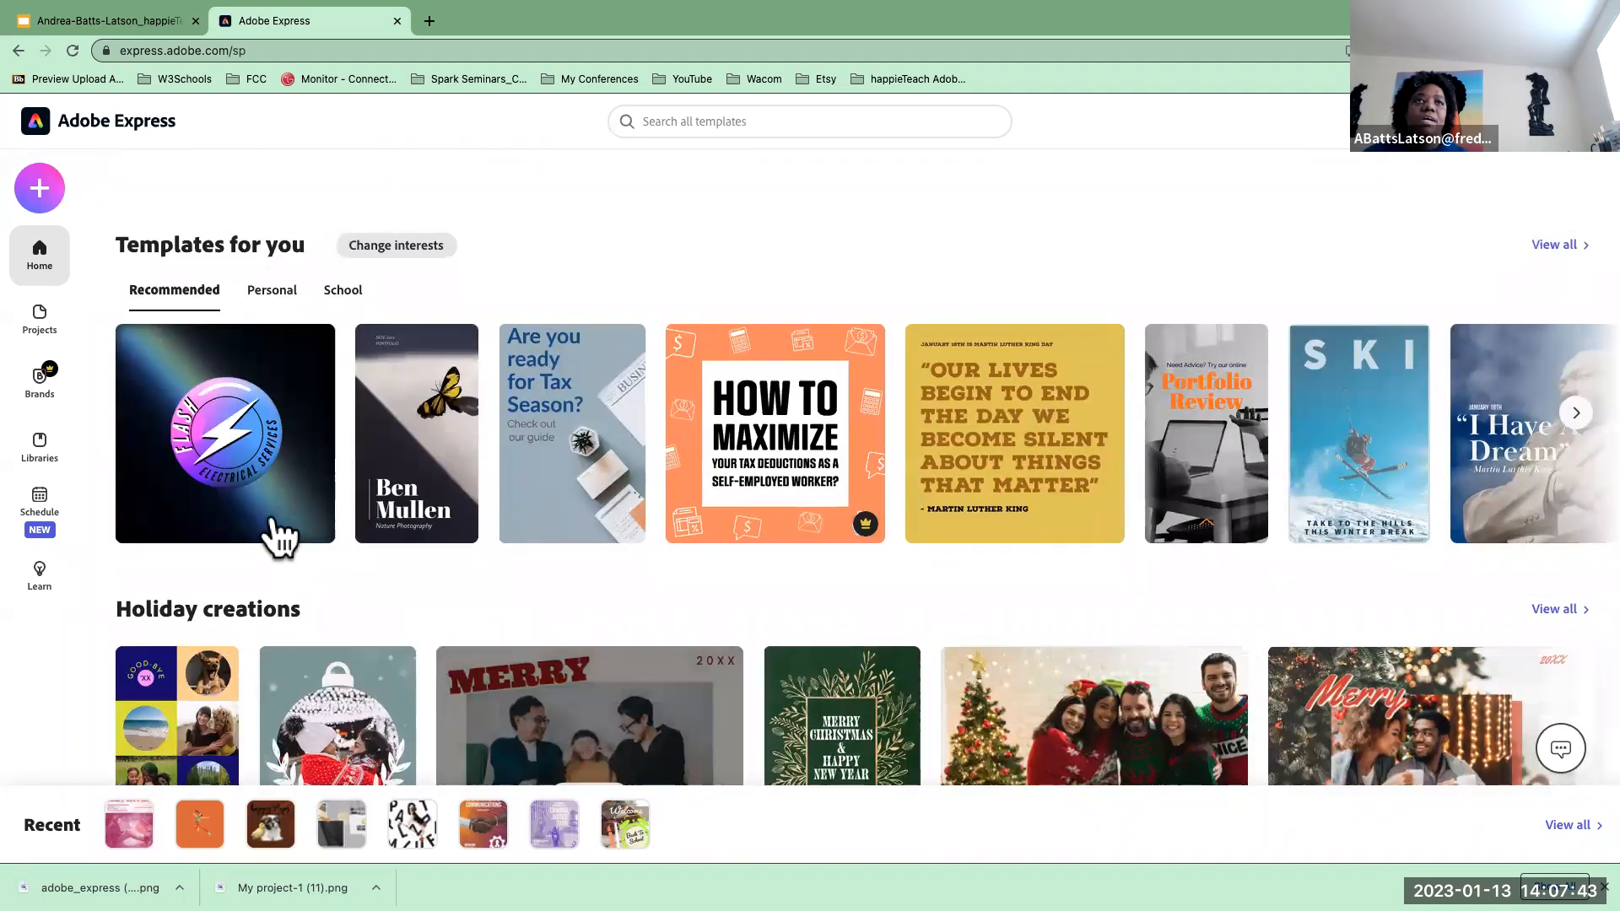
mouse_move(281, 537)
scroll(284, 516, down, 5)
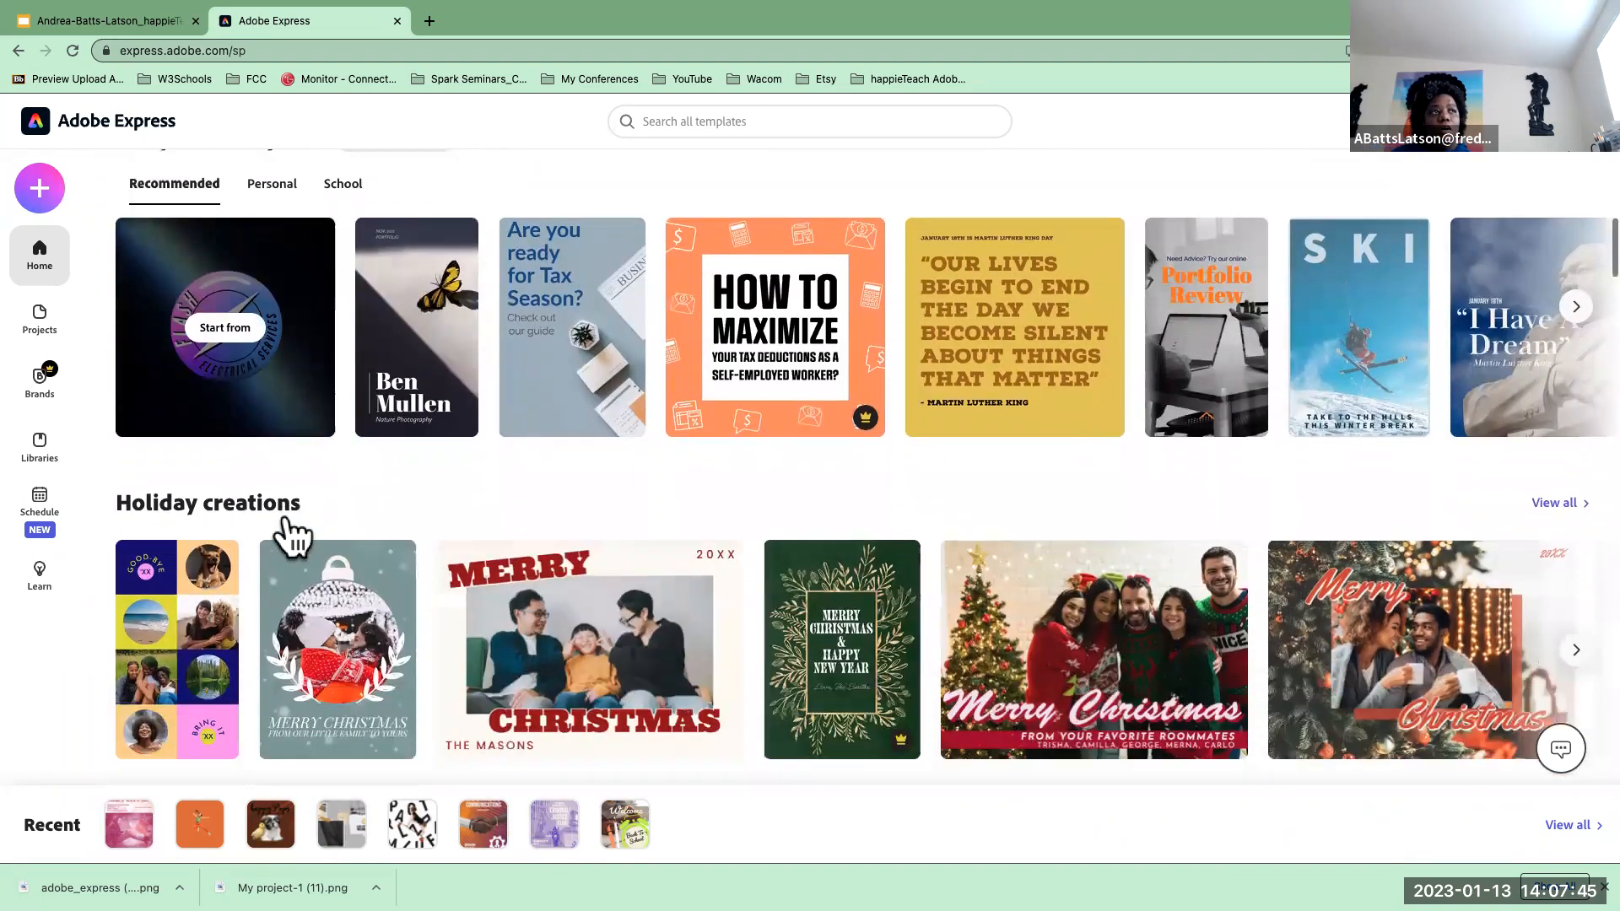
scroll(285, 514, down, 20)
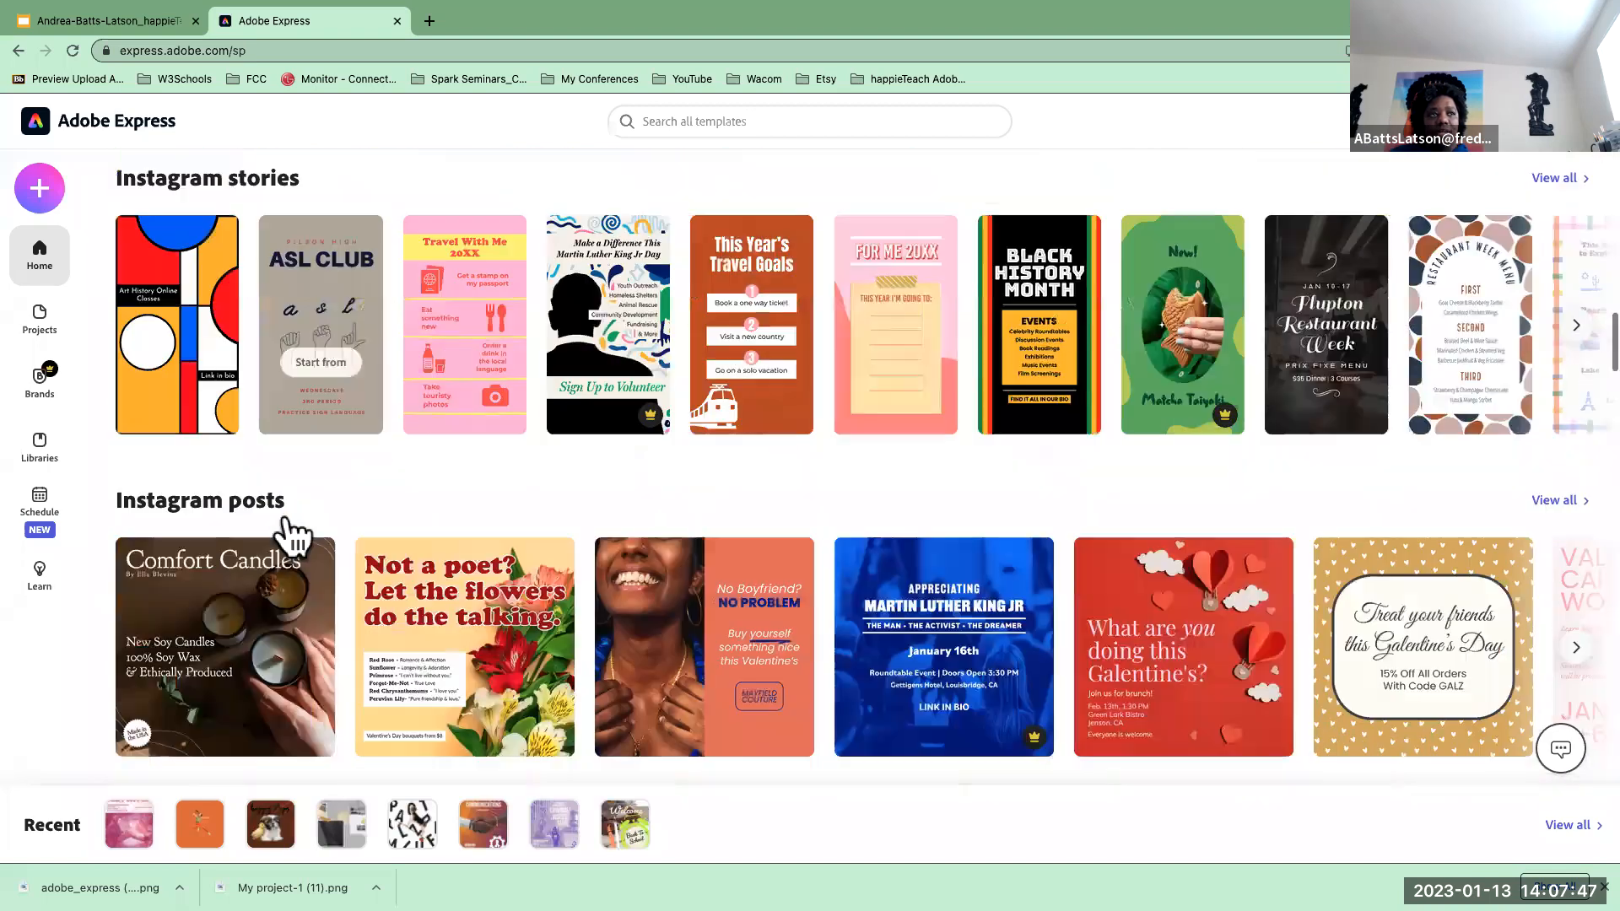
scroll(291, 537, down, 8)
scroll(291, 532, up, 20)
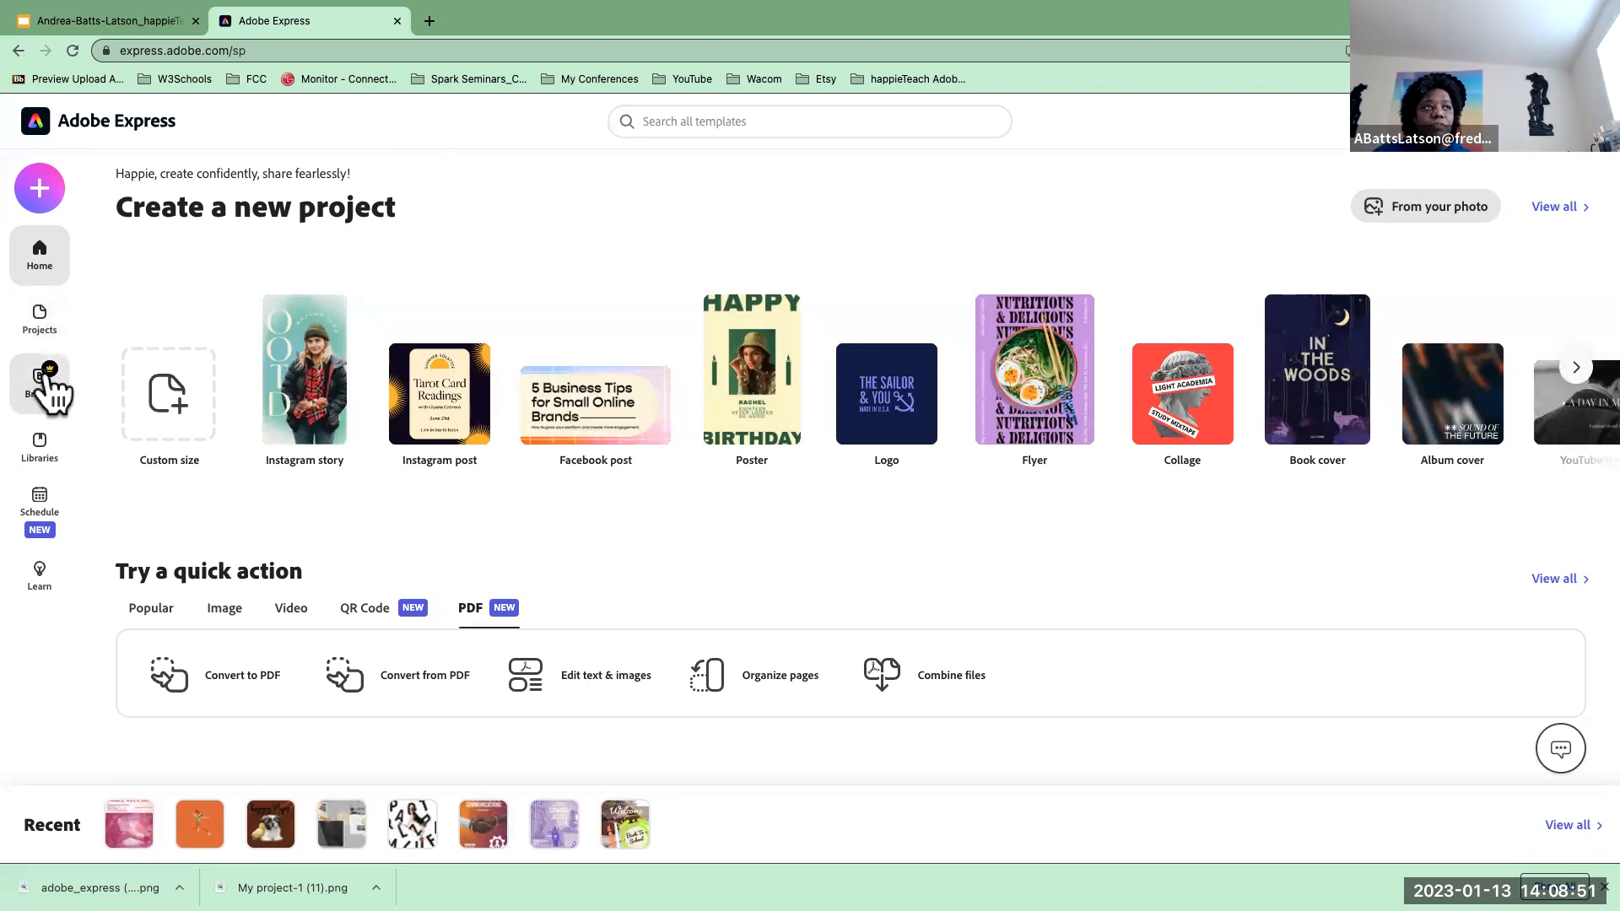
- Enlarge the home page to examine its navigation items and restore the normal page zoom
key(super+plus)
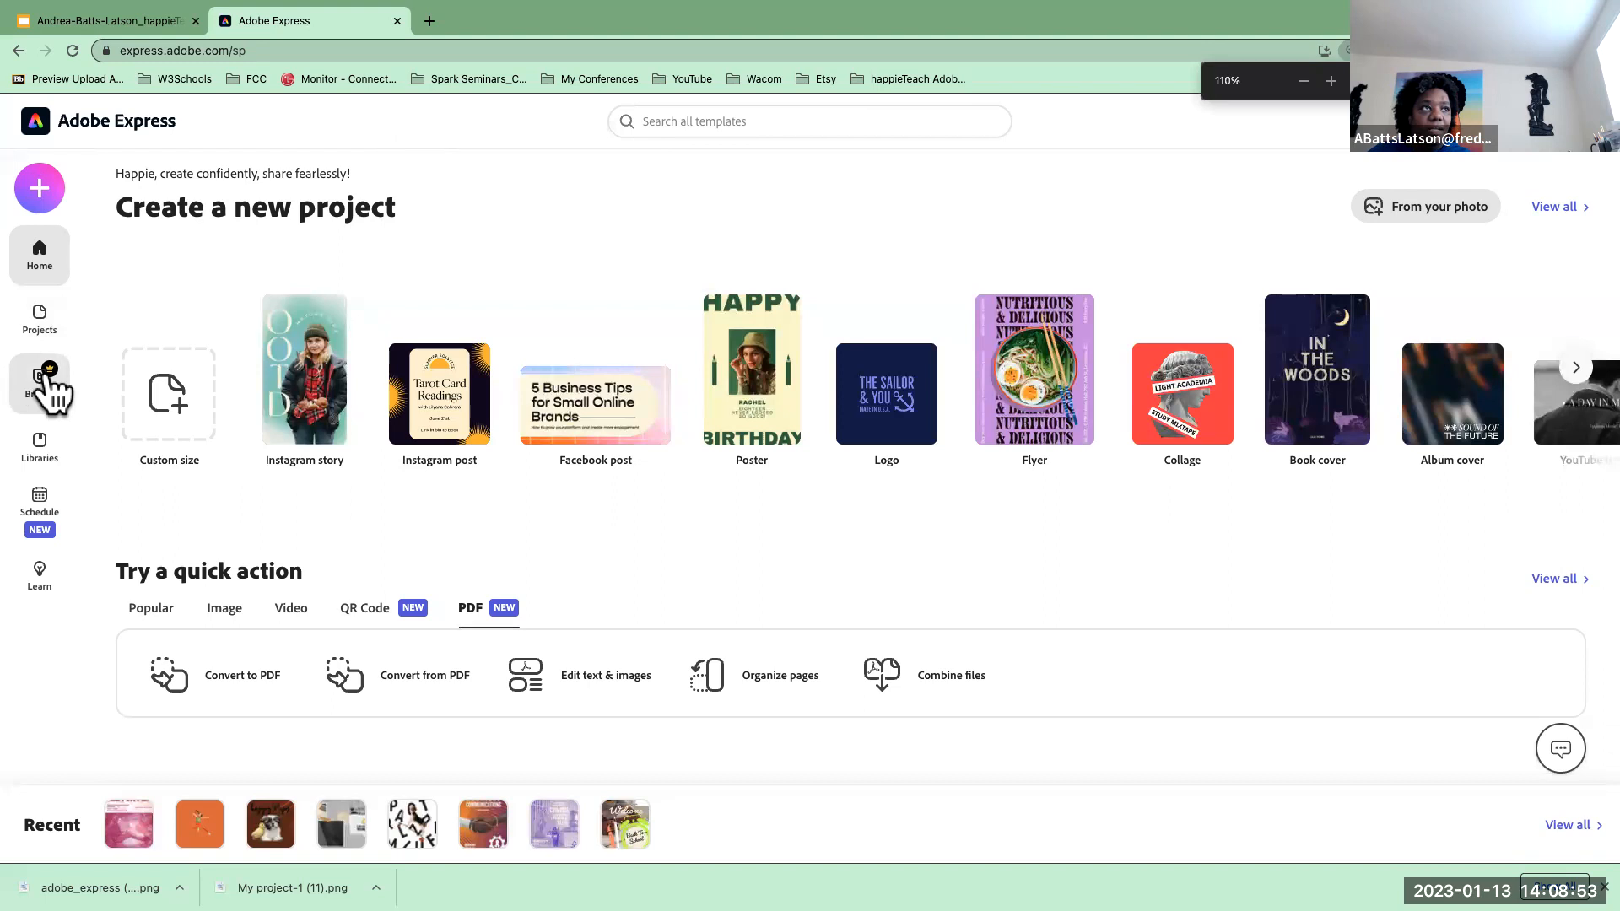
key(super+plus)
key(super+plus)
key(super+plus)
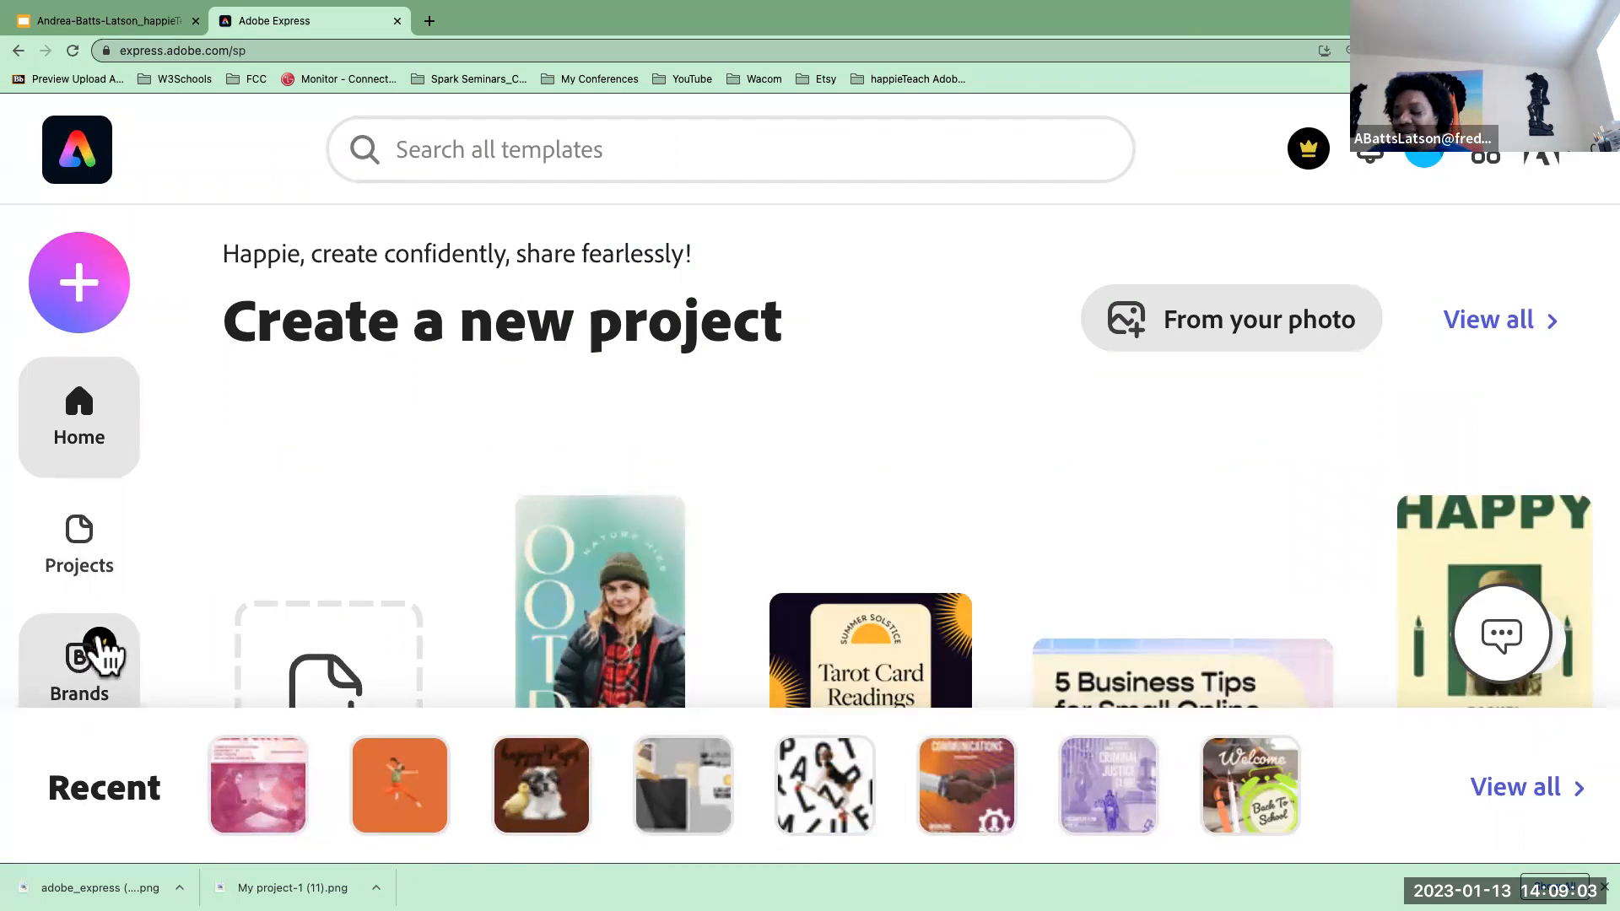
key(ctrl+0)
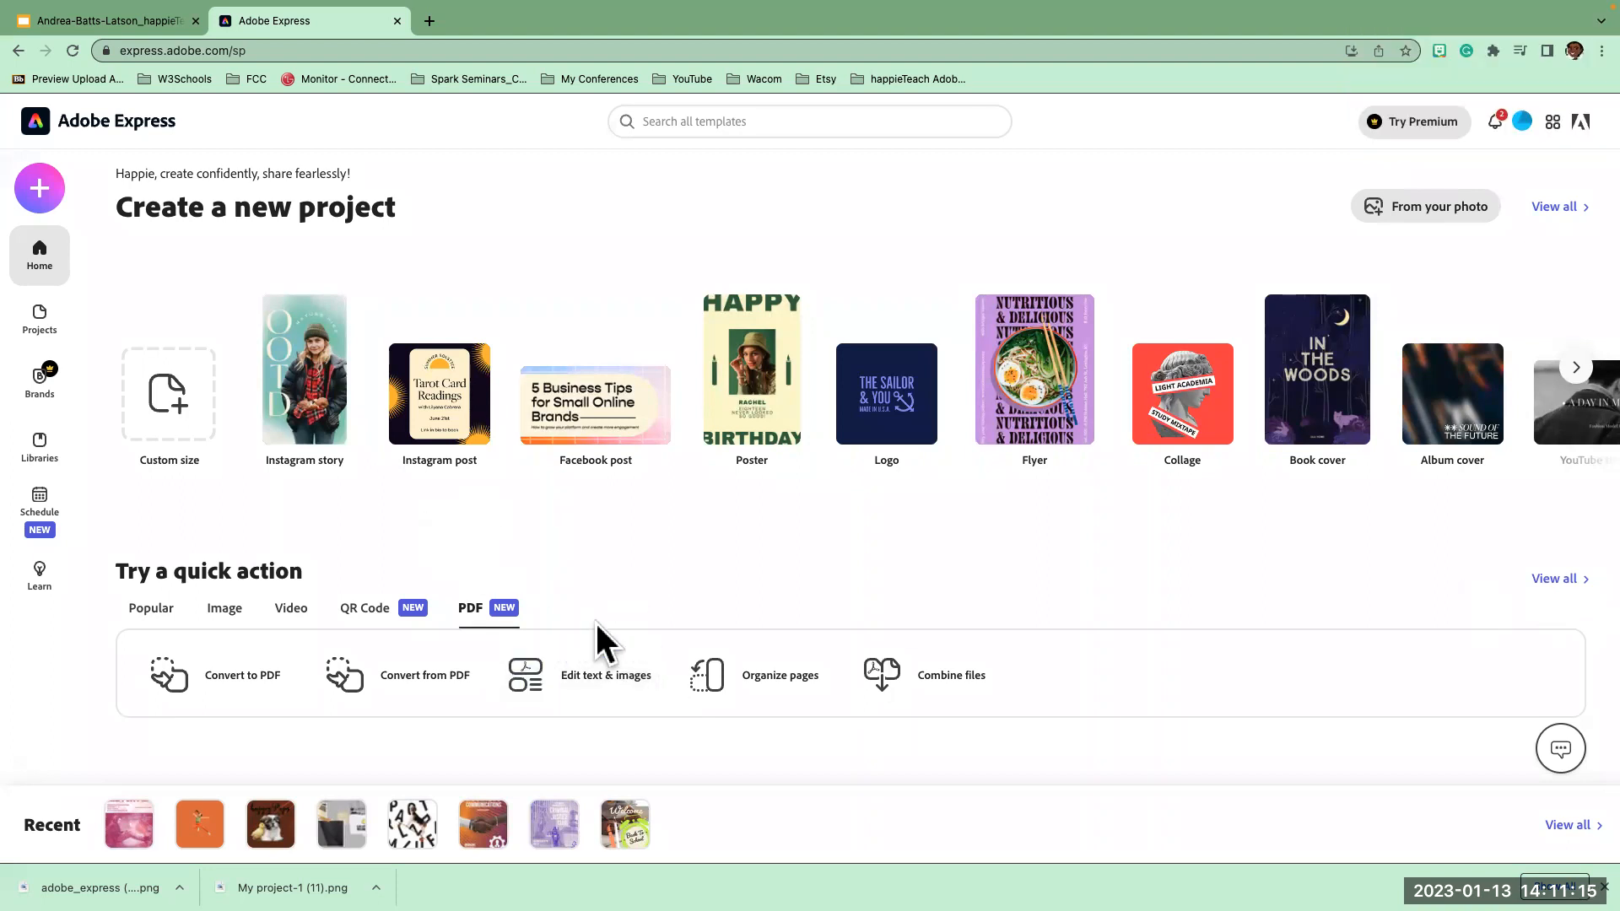
scroll(597, 624, down, 7)
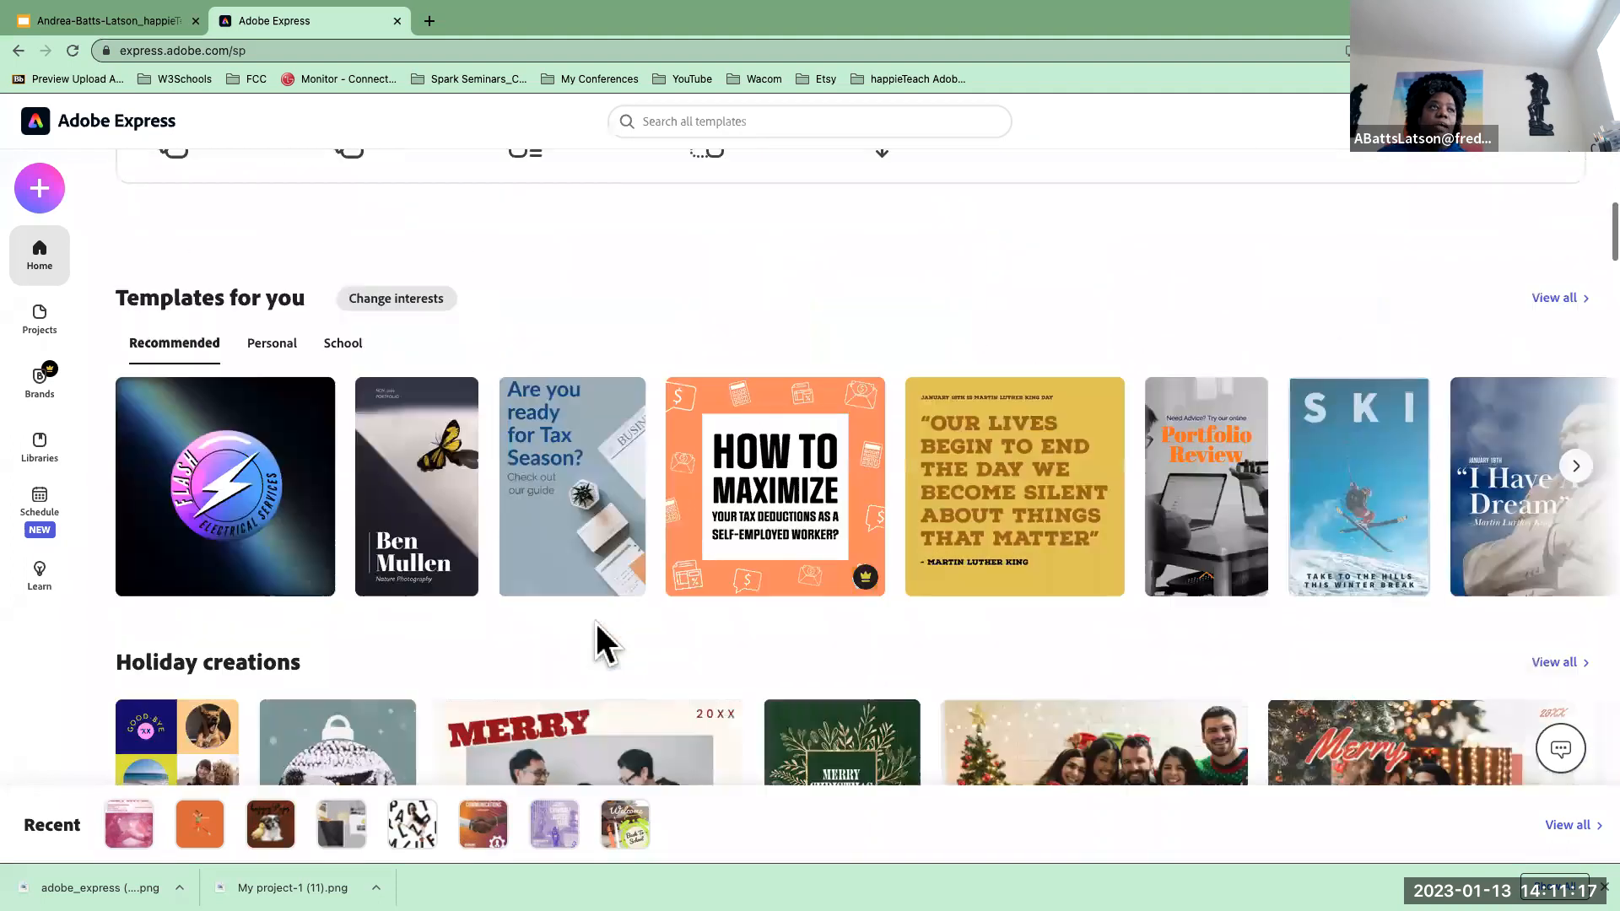
scroll(597, 624, up, 7)
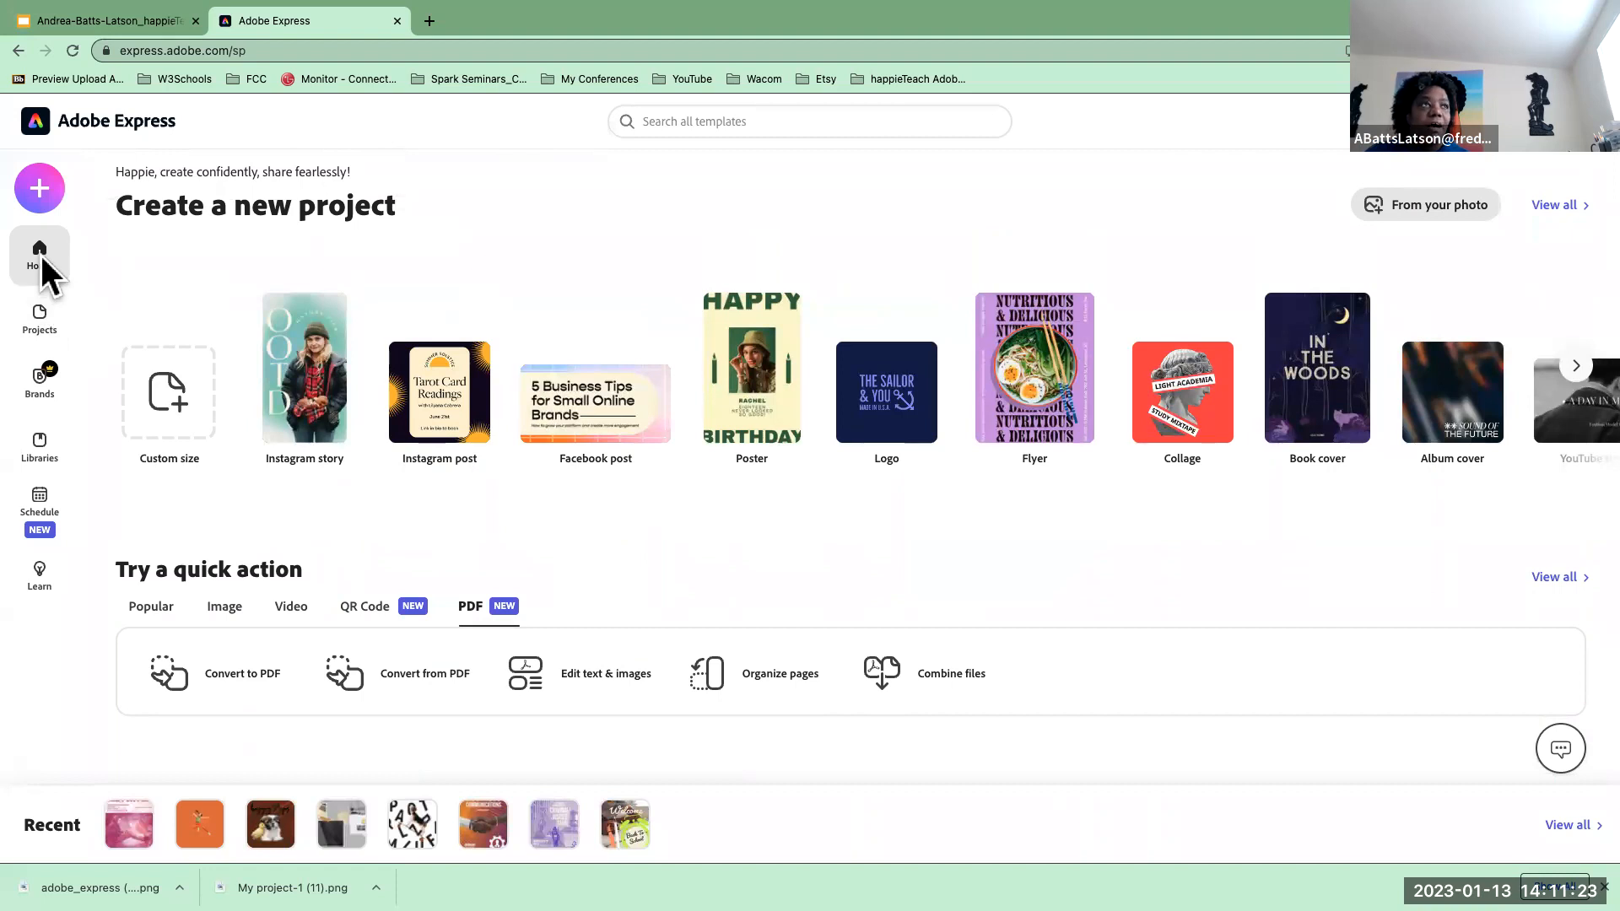
- Open the overview of new project types and quick actions and look through the home page's project types
click(45, 186)
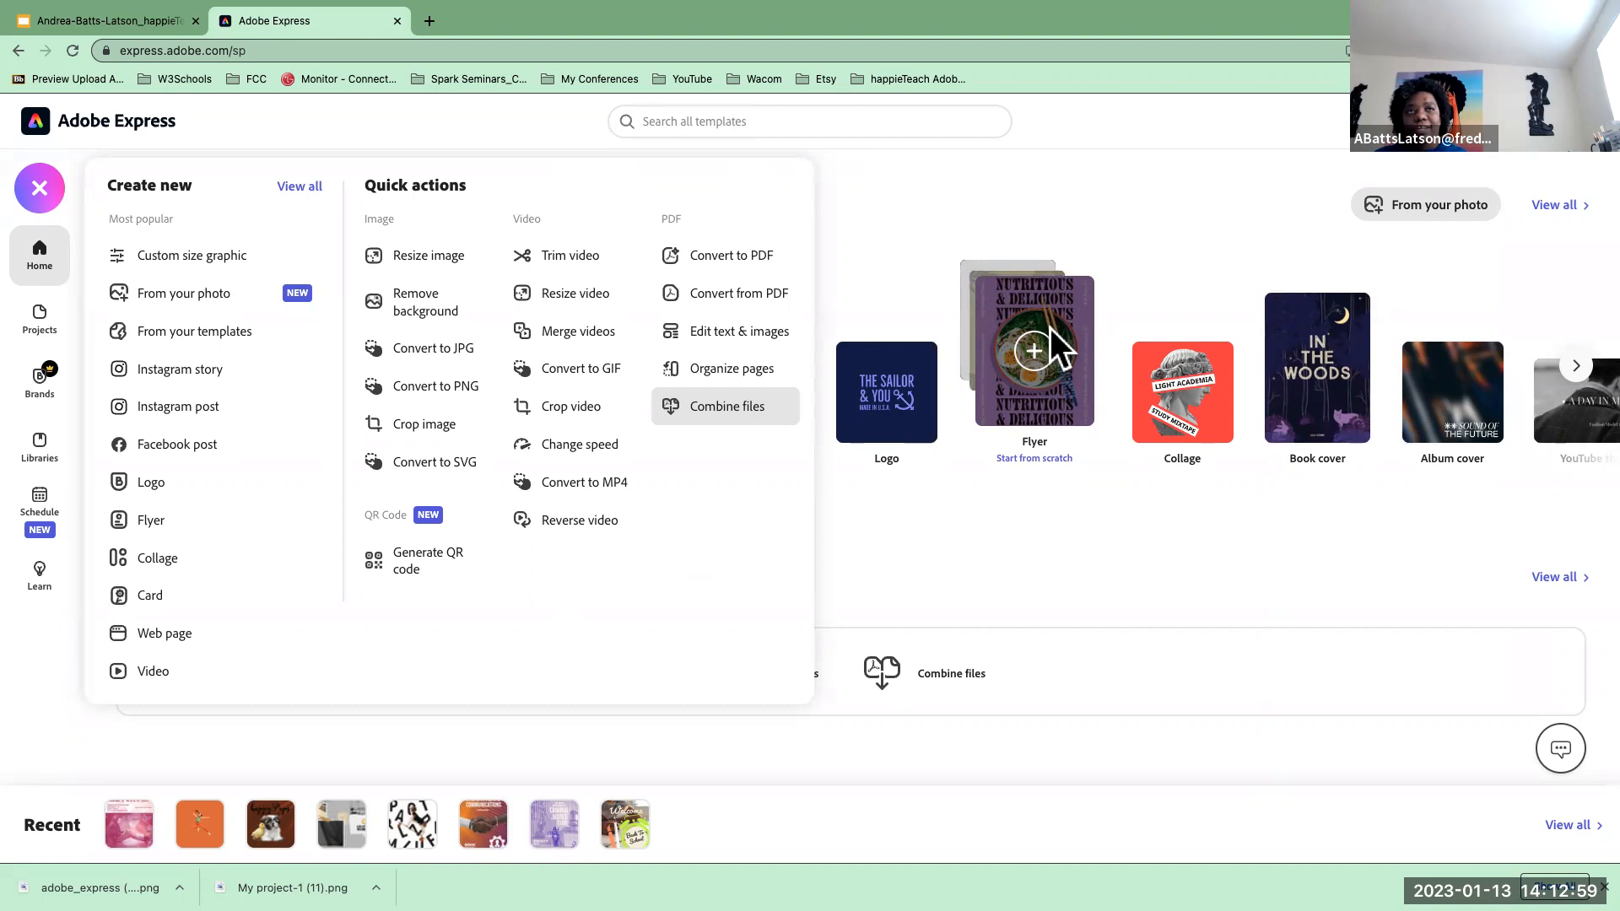
scroll(1049, 327, right, 1)
scroll(1050, 328, left, 1)
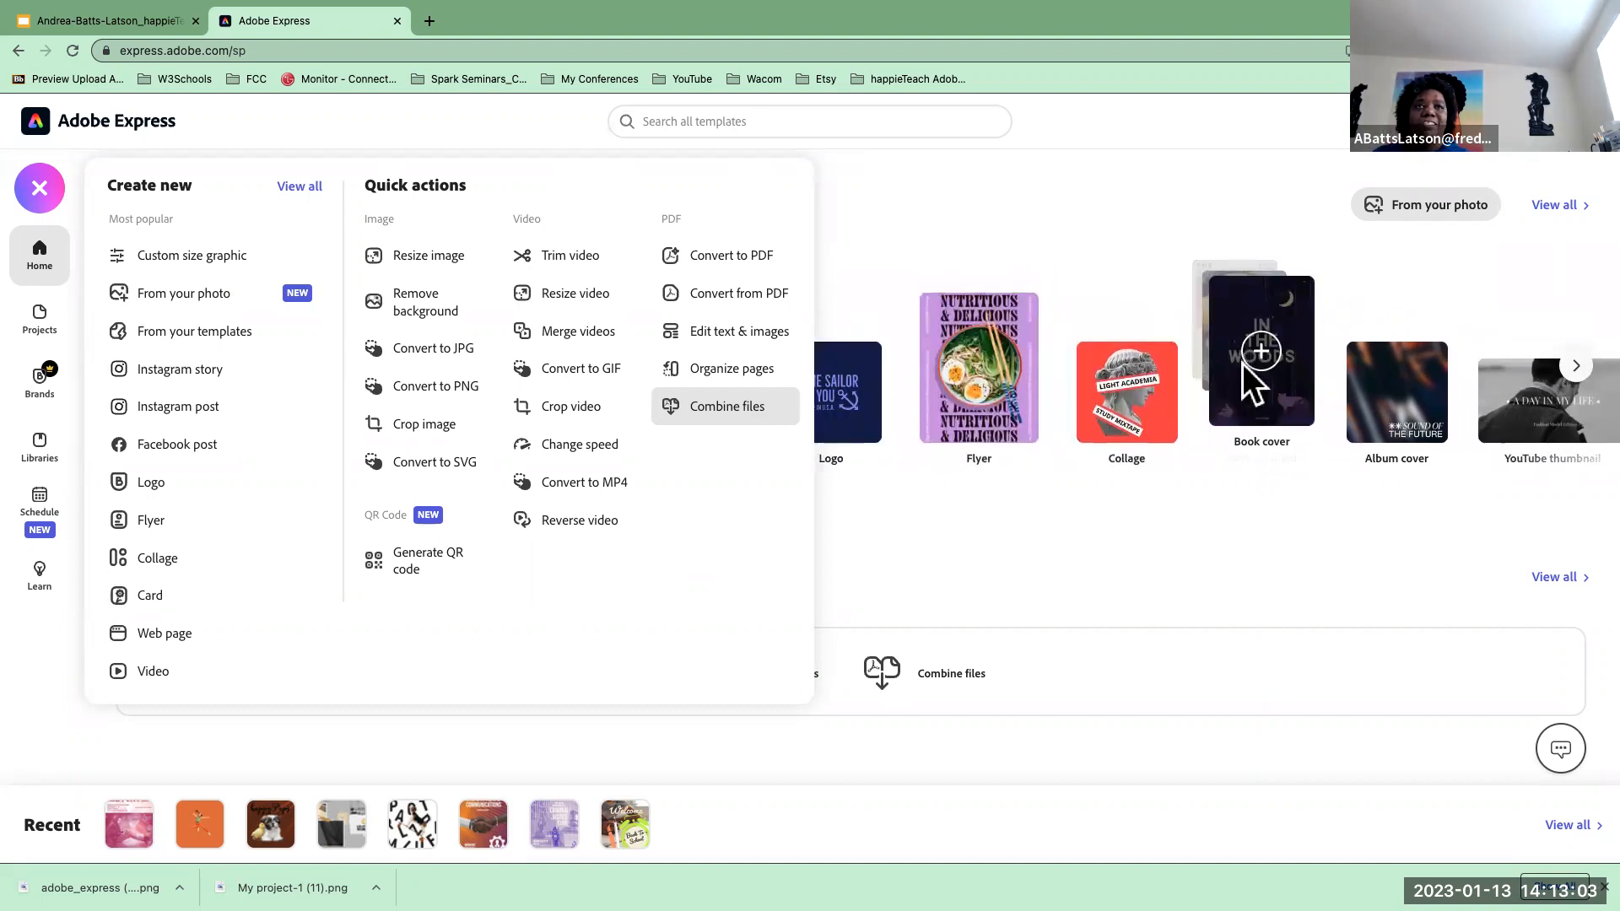
scroll(1274, 393, right, 1)
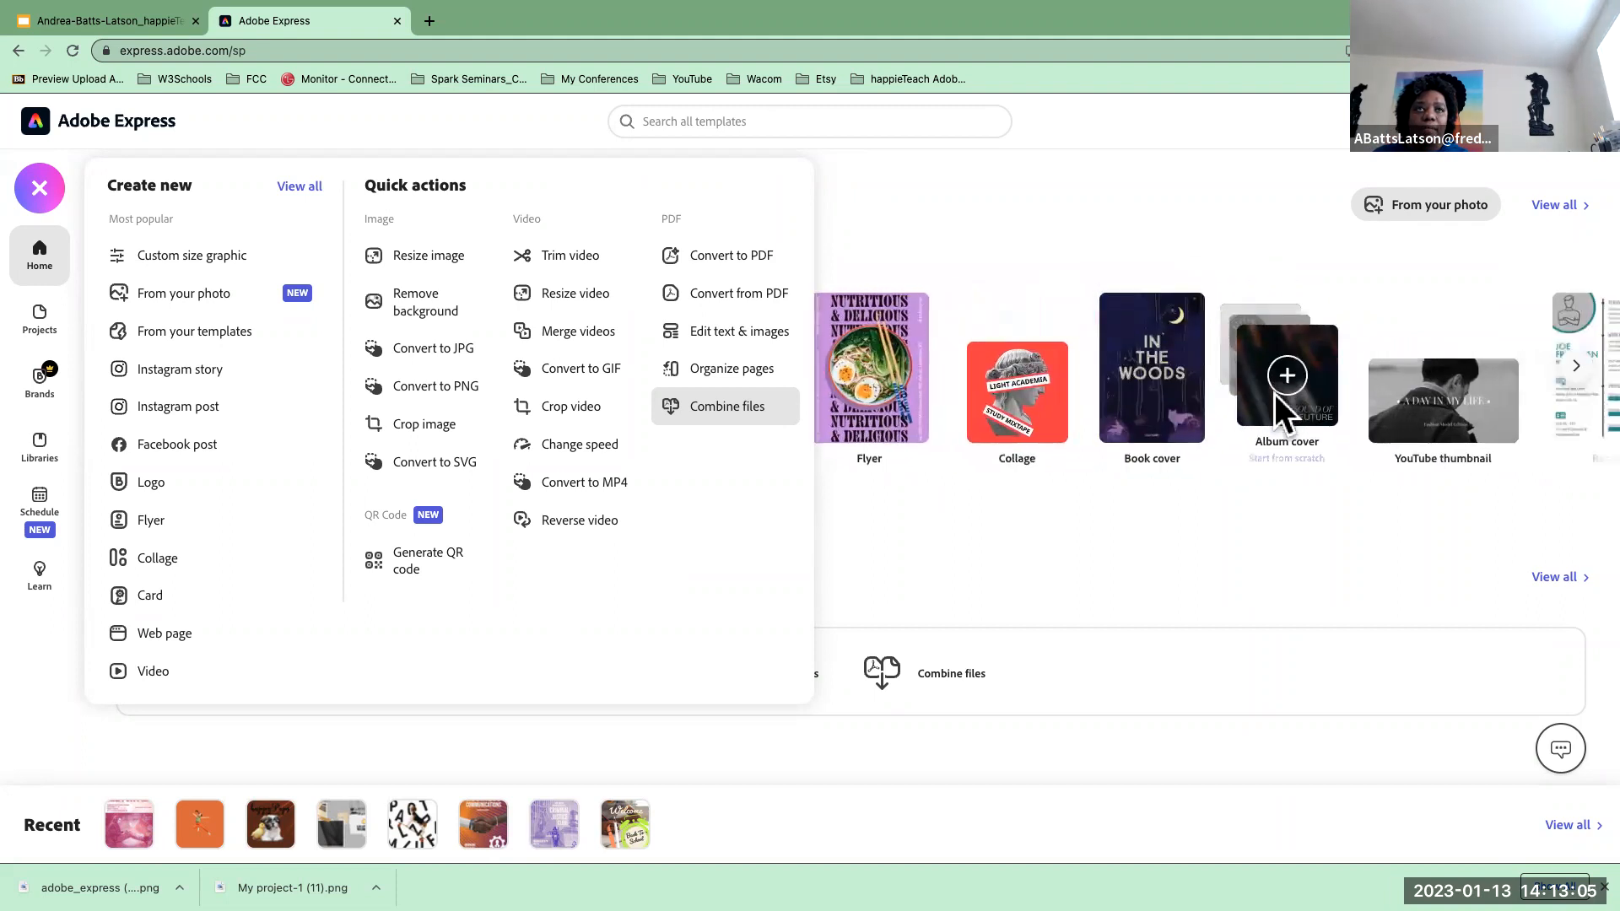
scroll(1274, 394, left, 1)
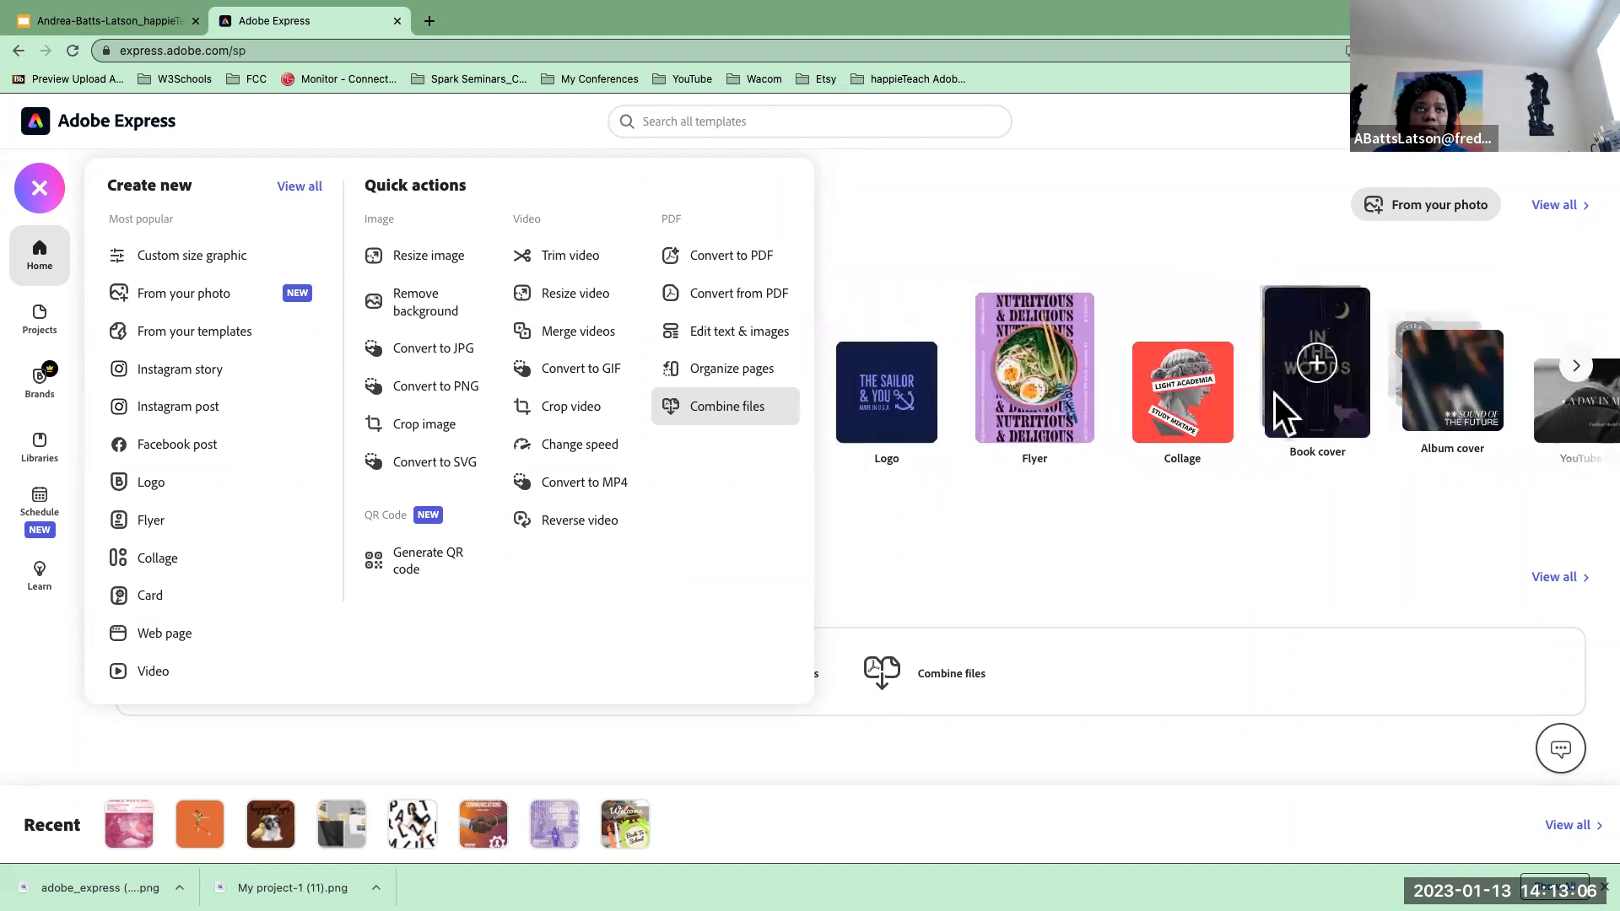
- Start a new blank flyer from scratch and dismiss the Brandkit introduction
click(1028, 315)
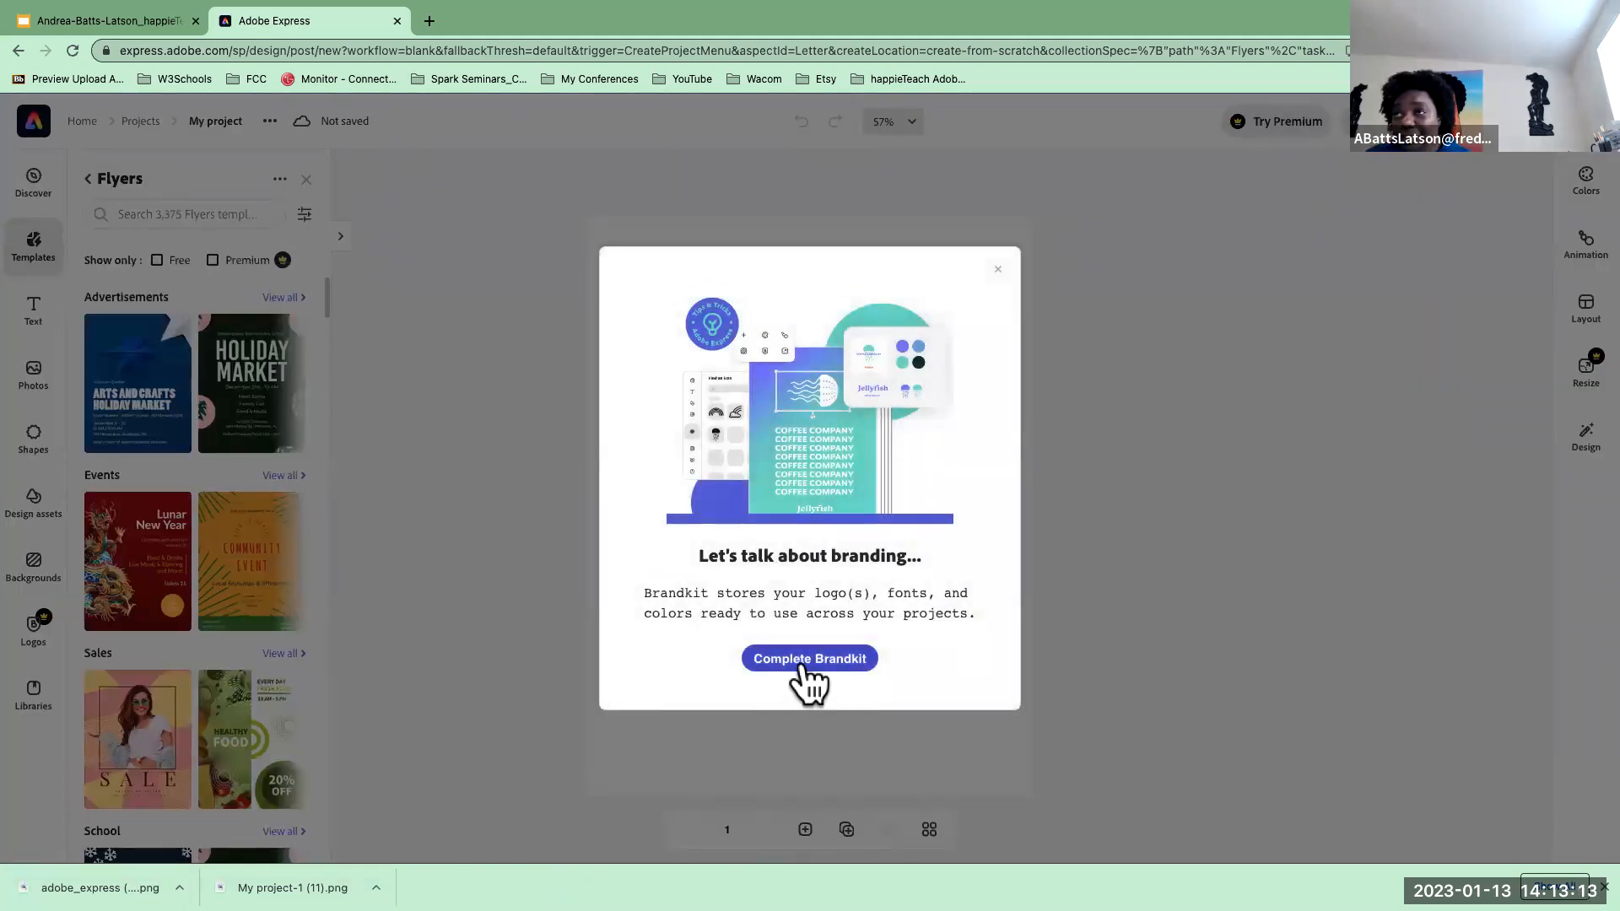
click(998, 274)
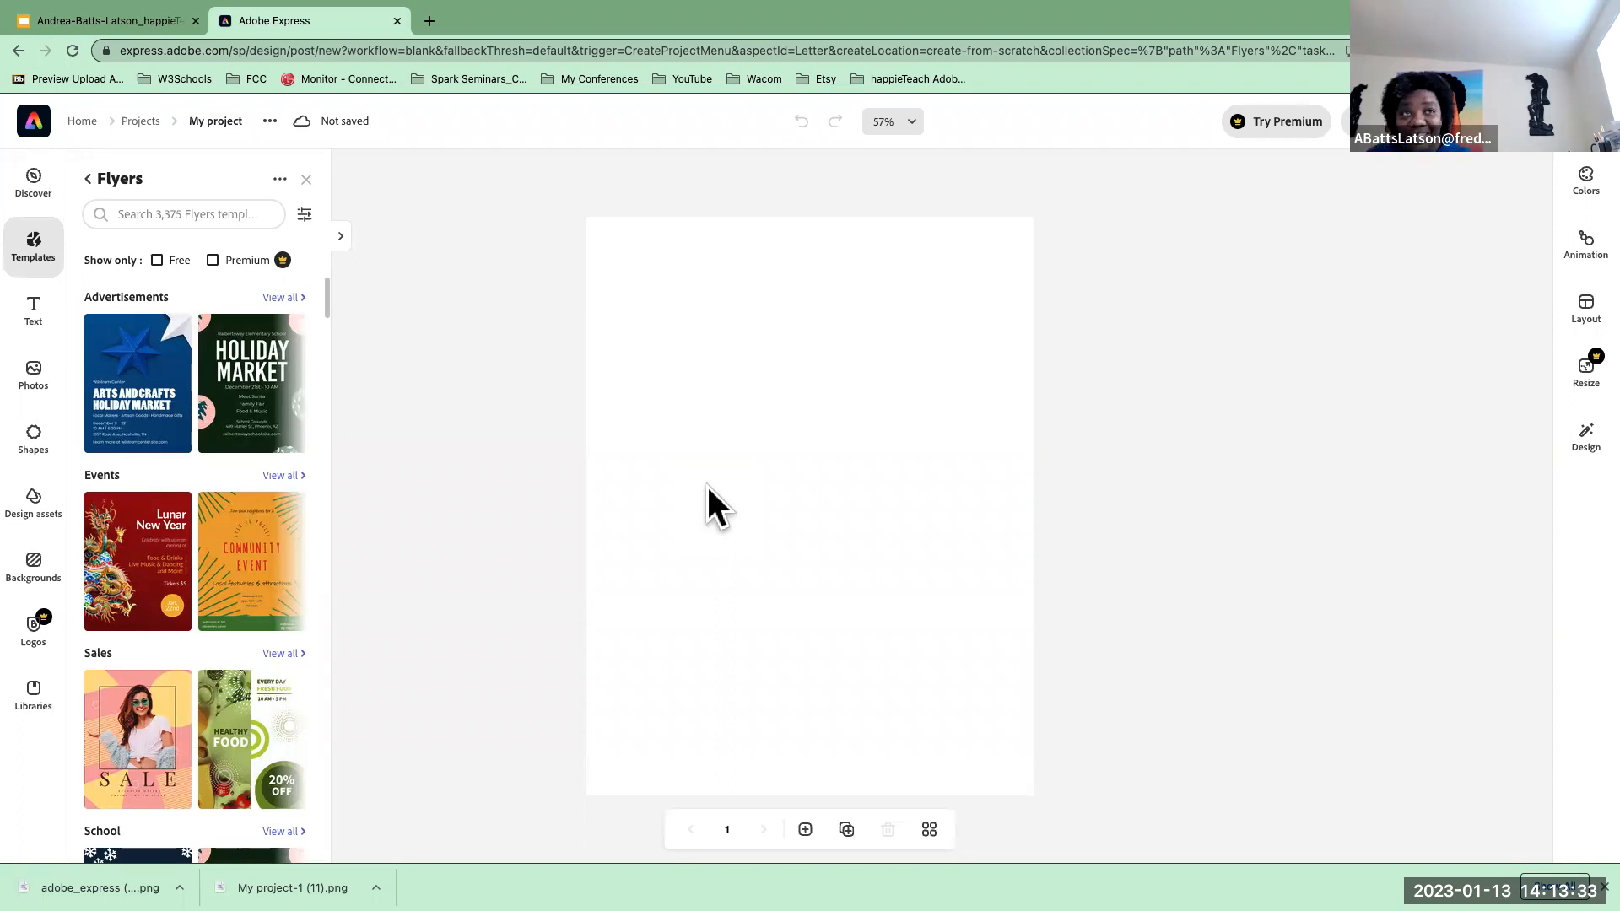
- Set the flyer's background to the yellow color from the current palette
click(818, 473)
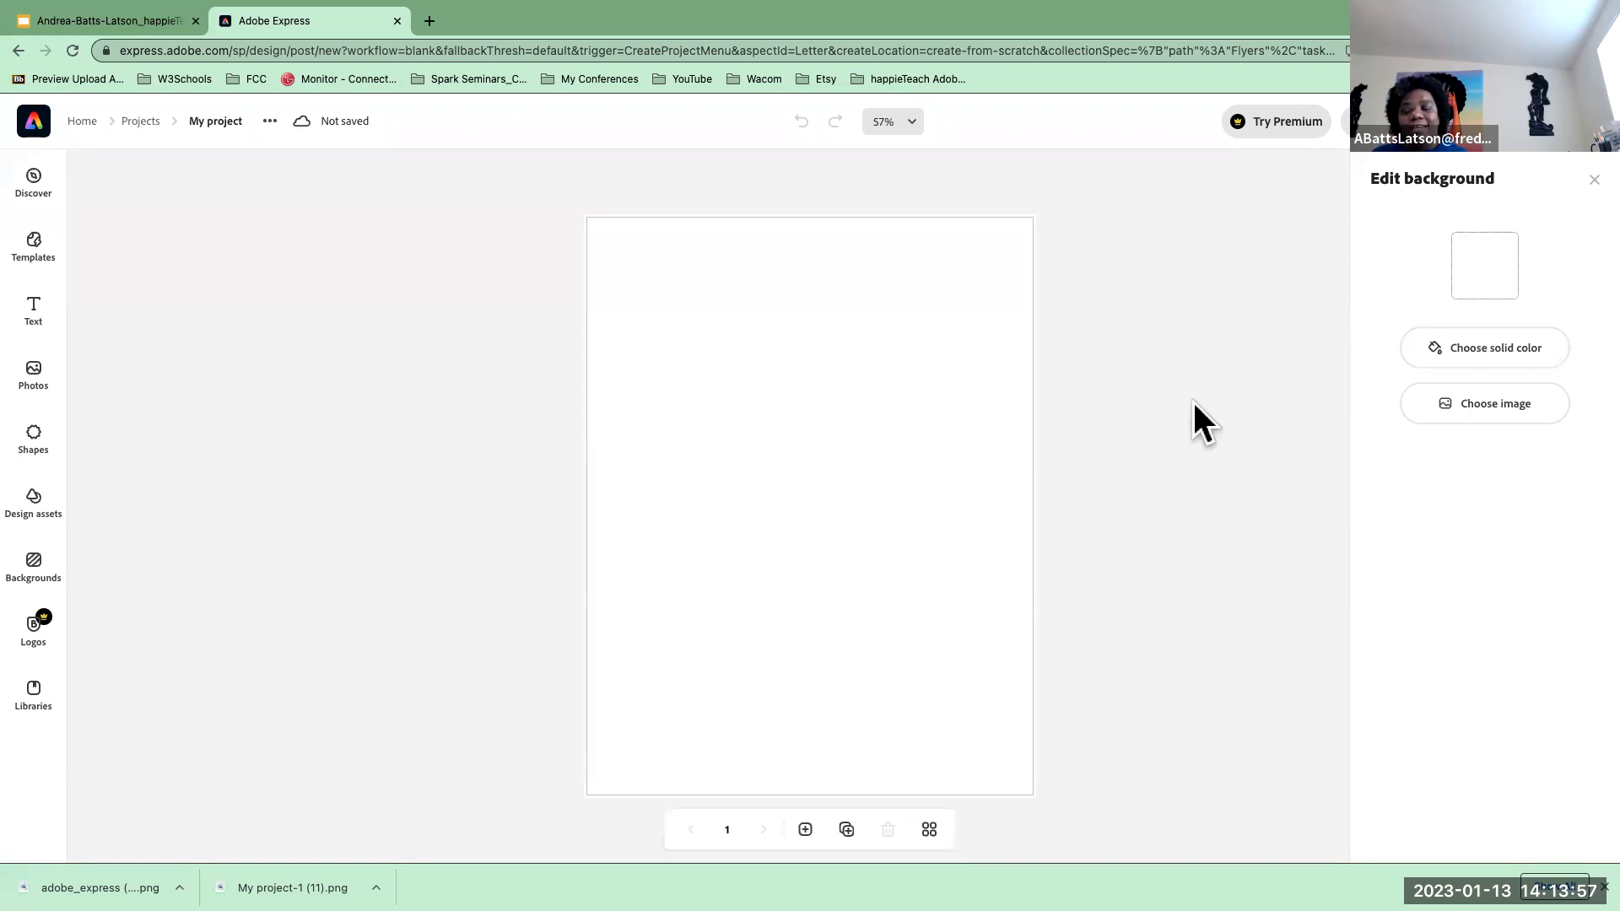
click(1487, 272)
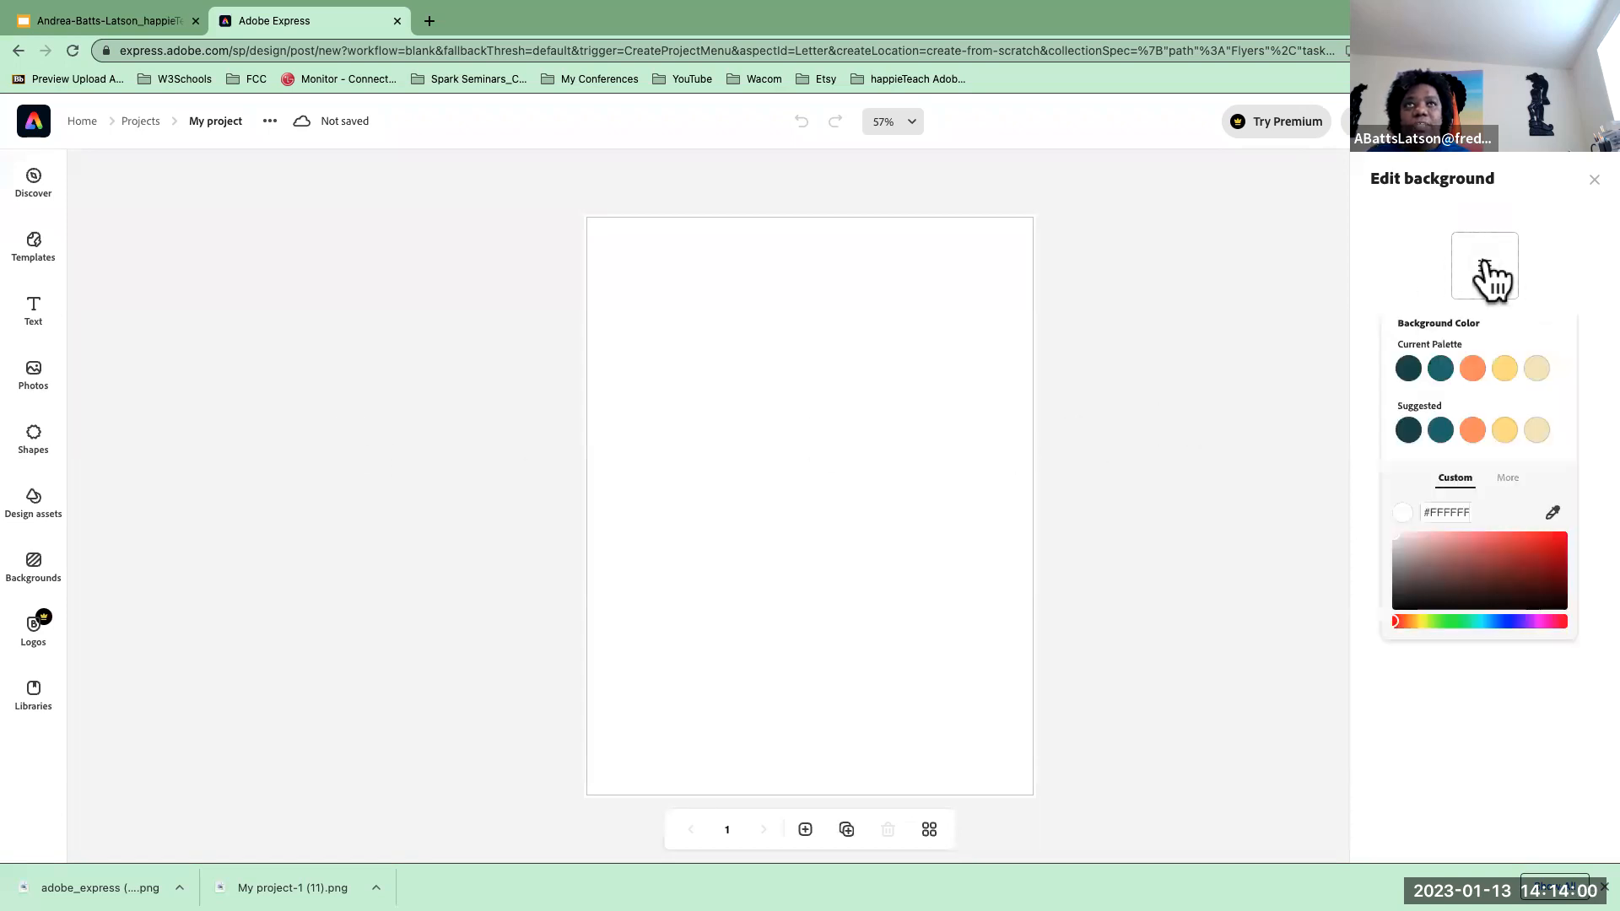
click(1504, 370)
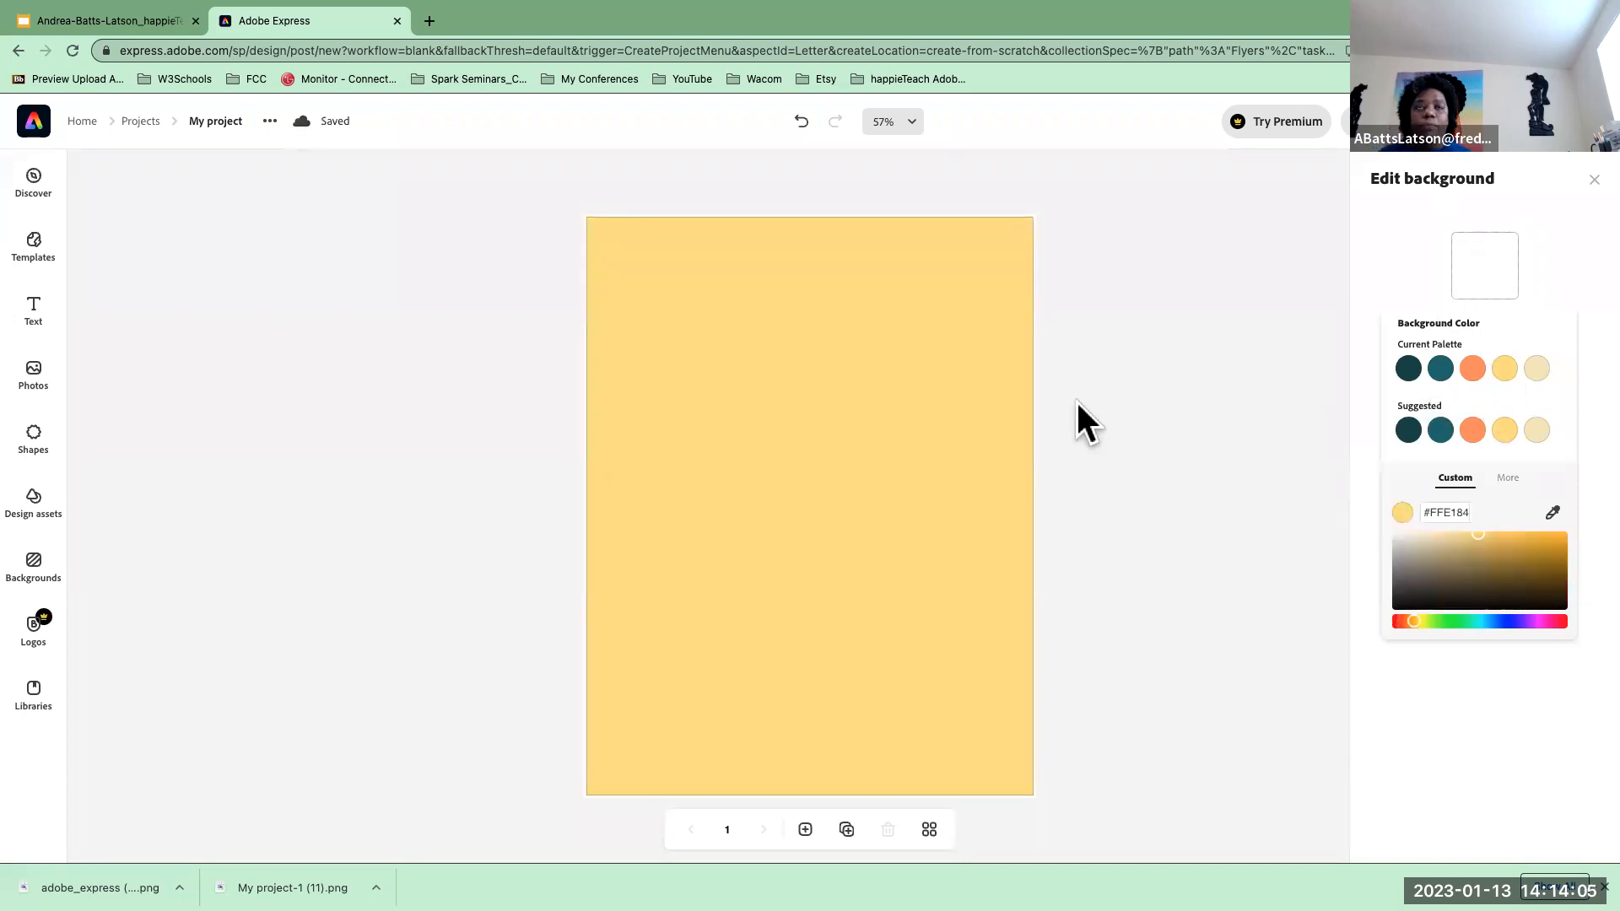
click(523, 413)
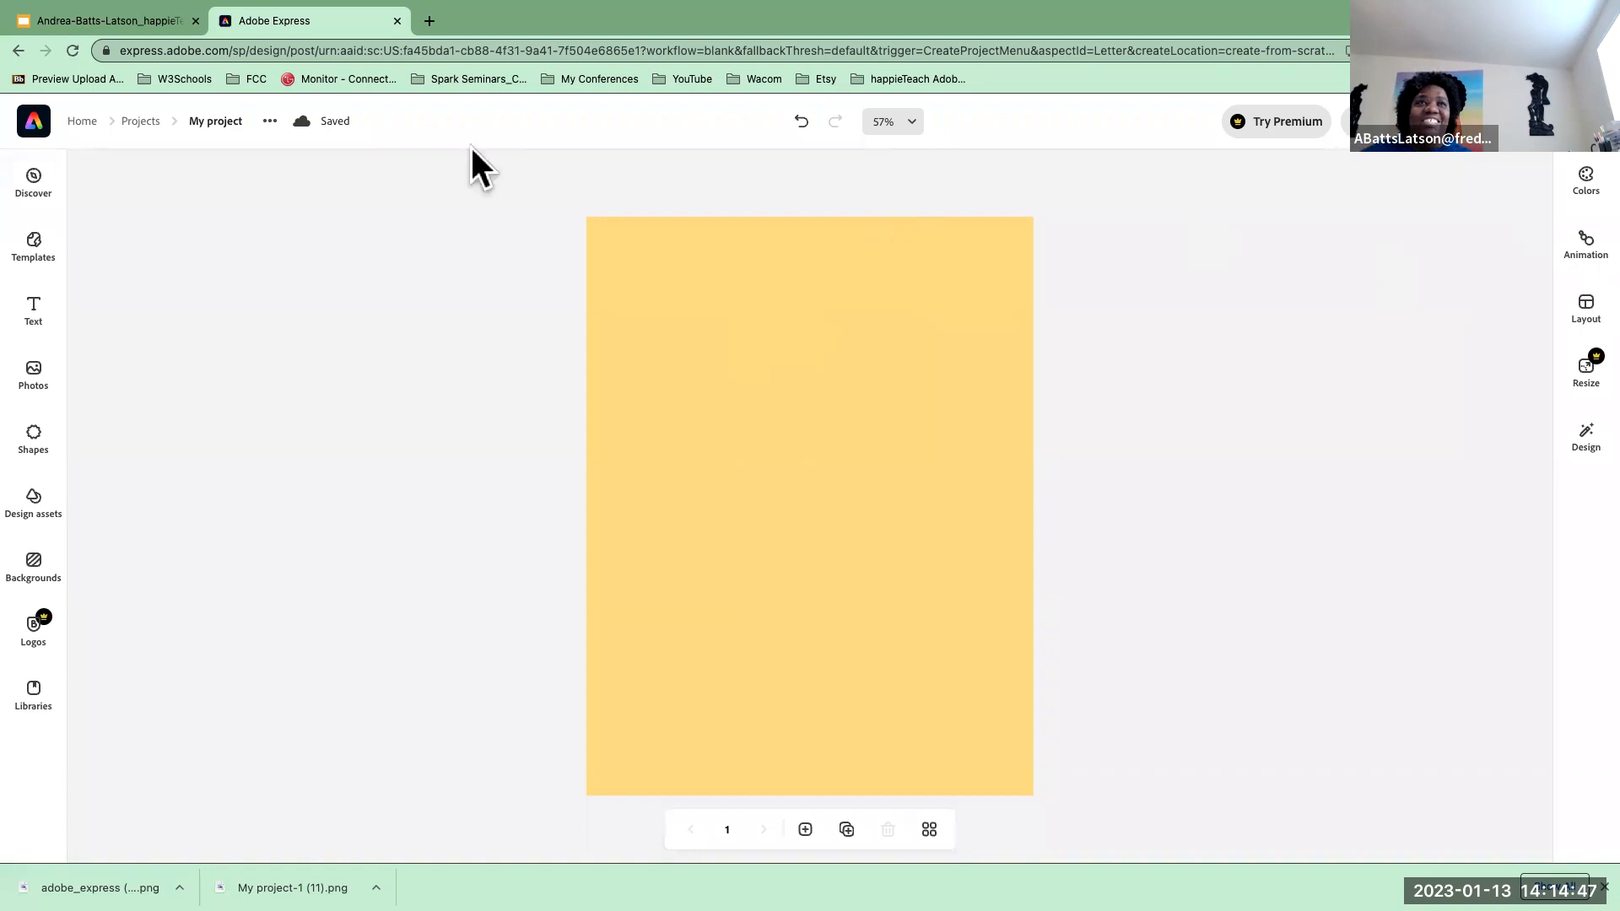
- Search the Adobe Stock photos for "frogs" and look through the results
click(35, 378)
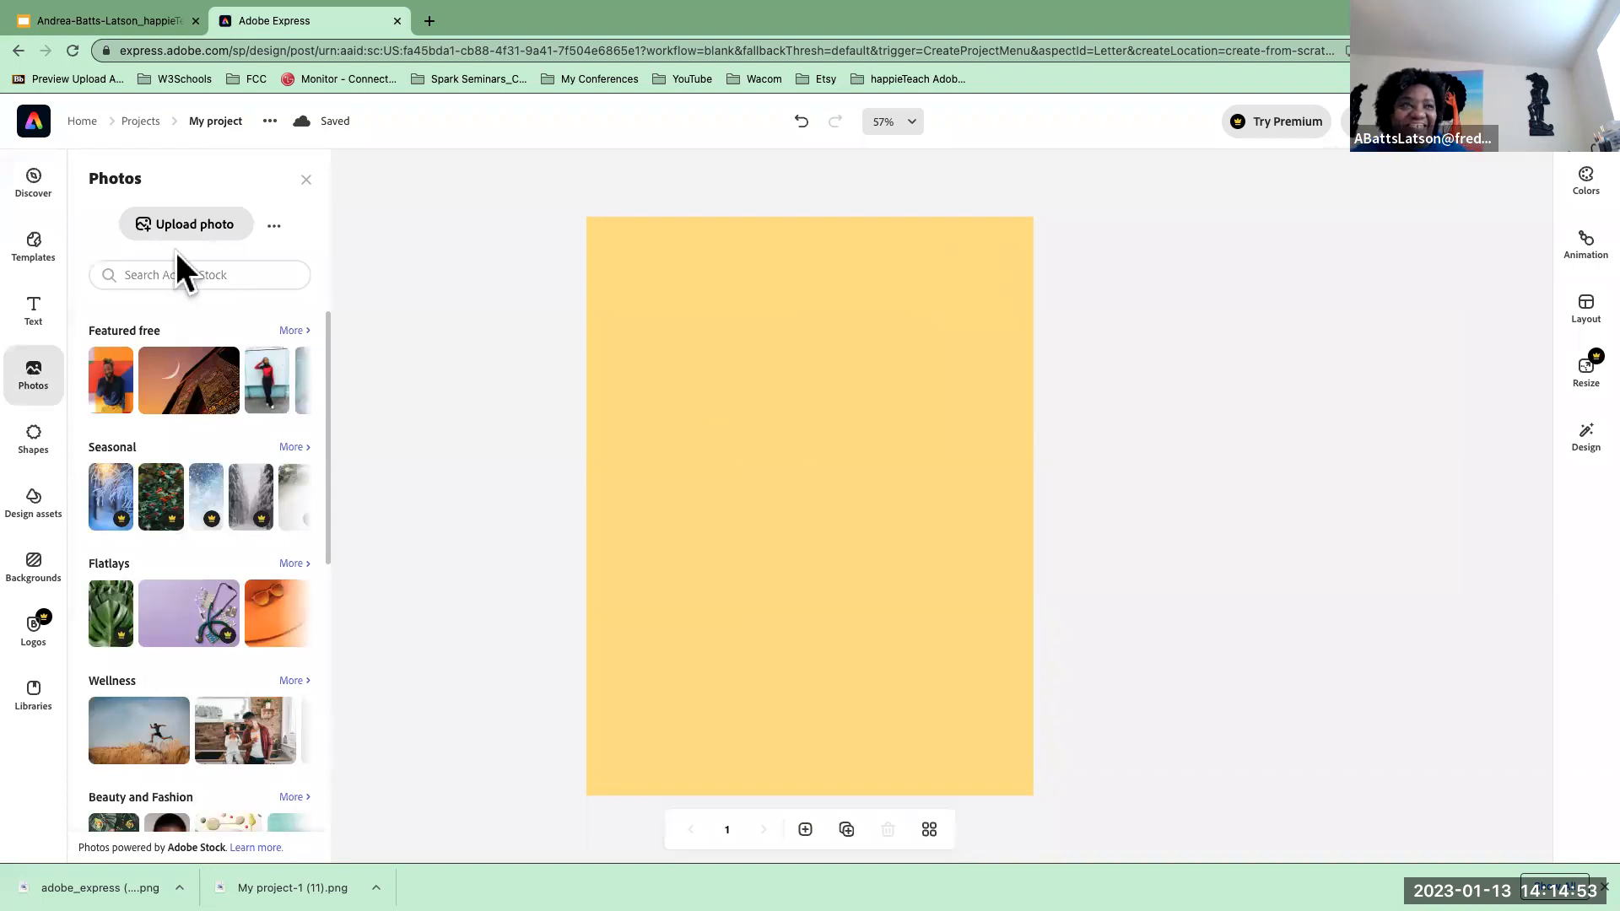
click(208, 274)
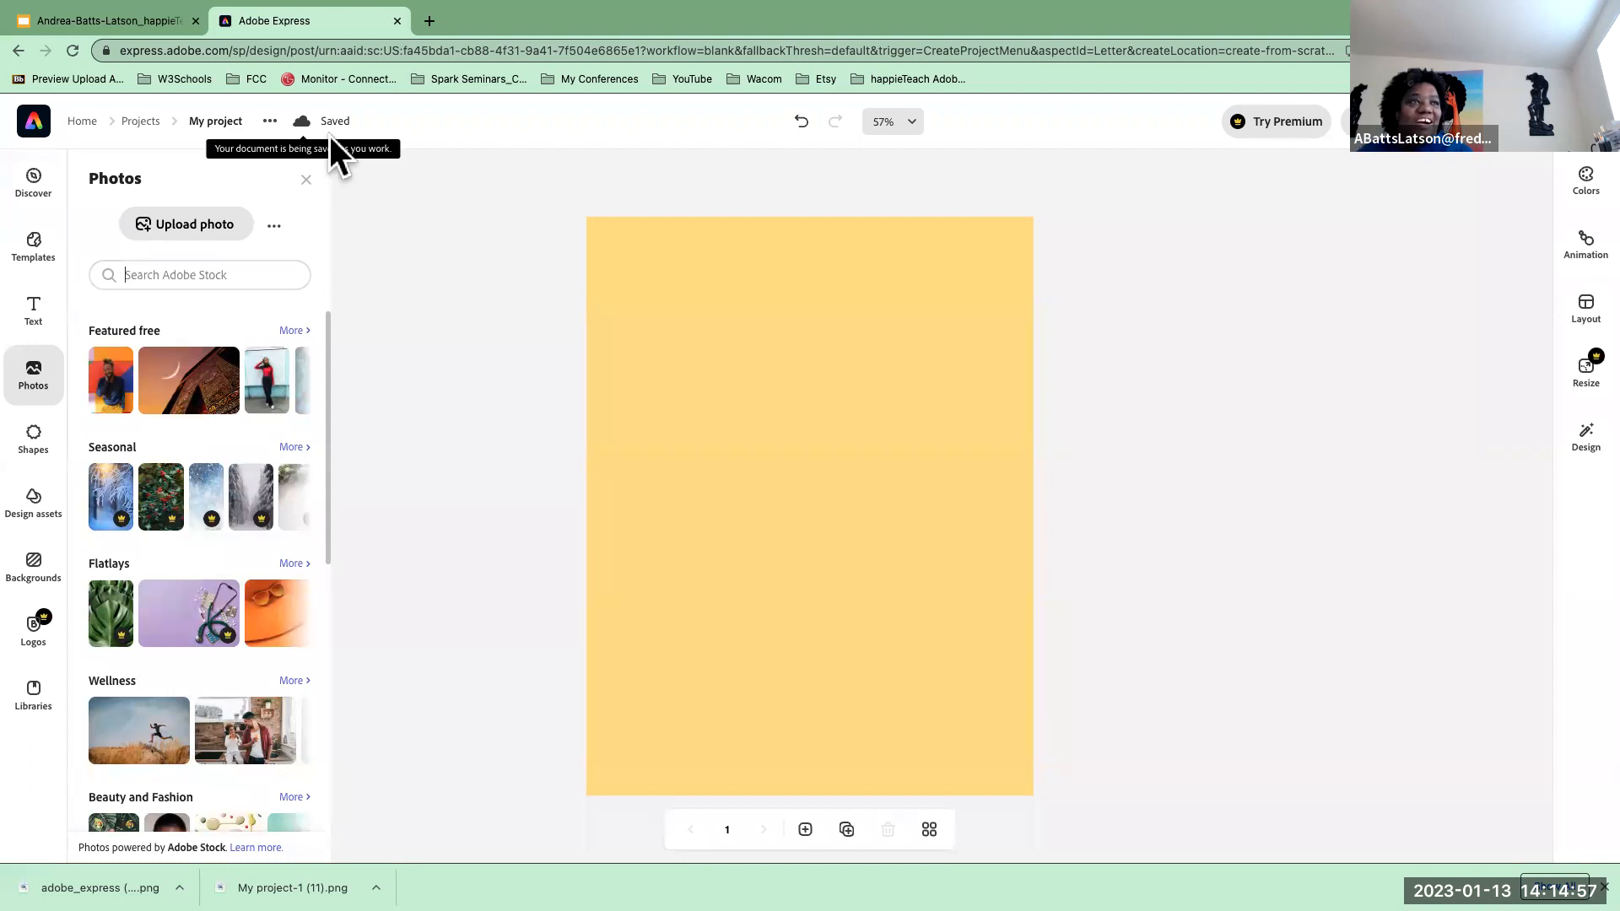
text(frogs)
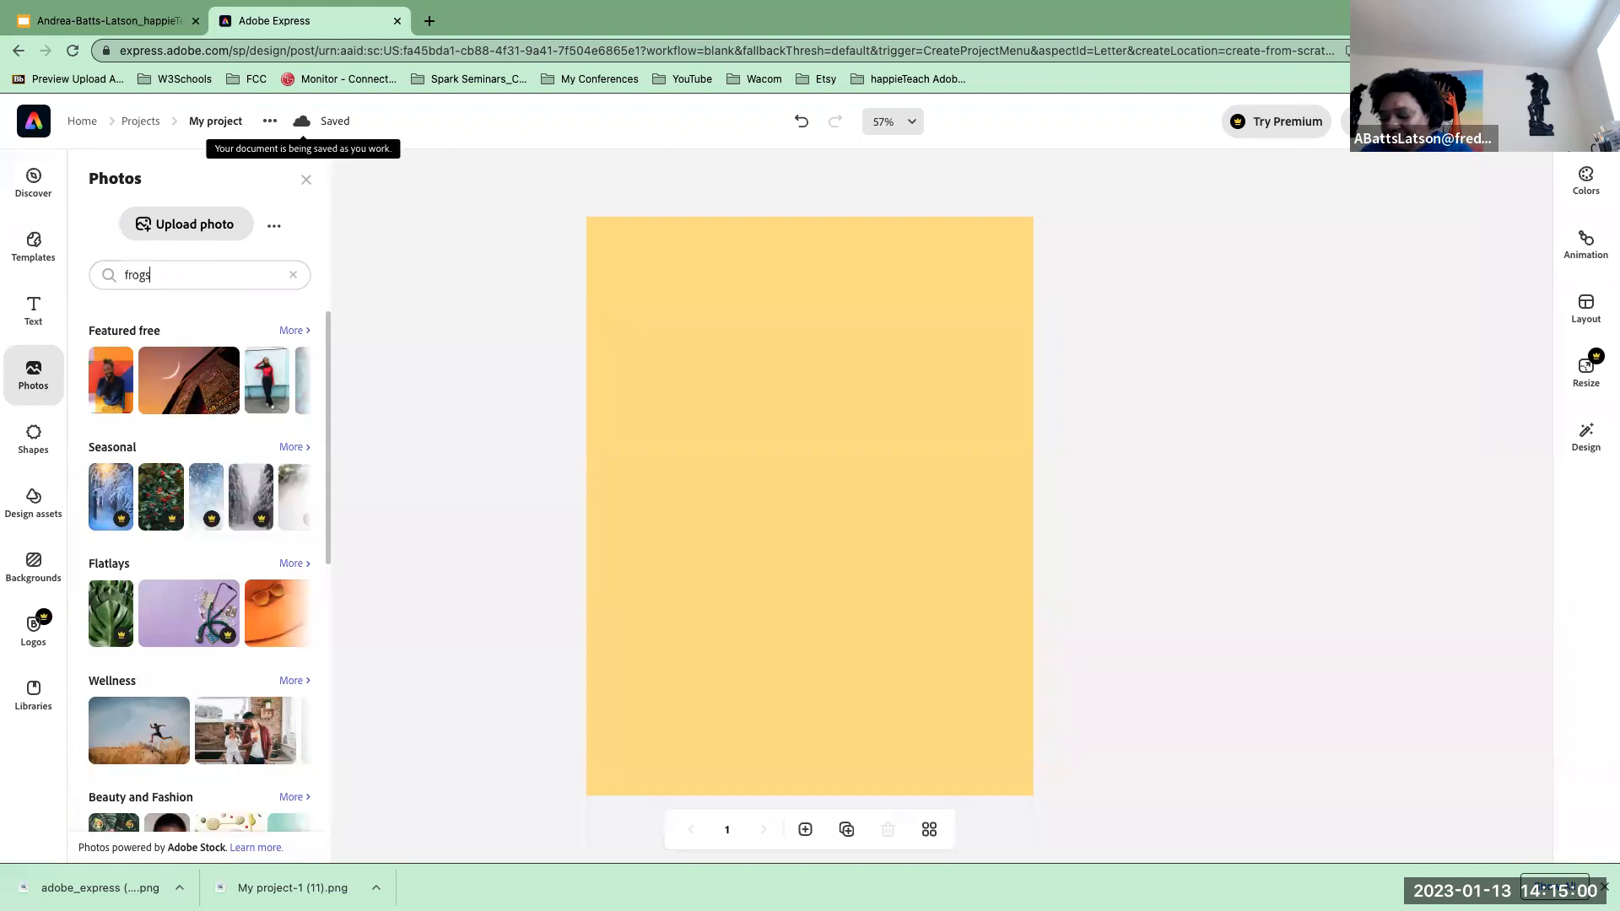
key(Return)
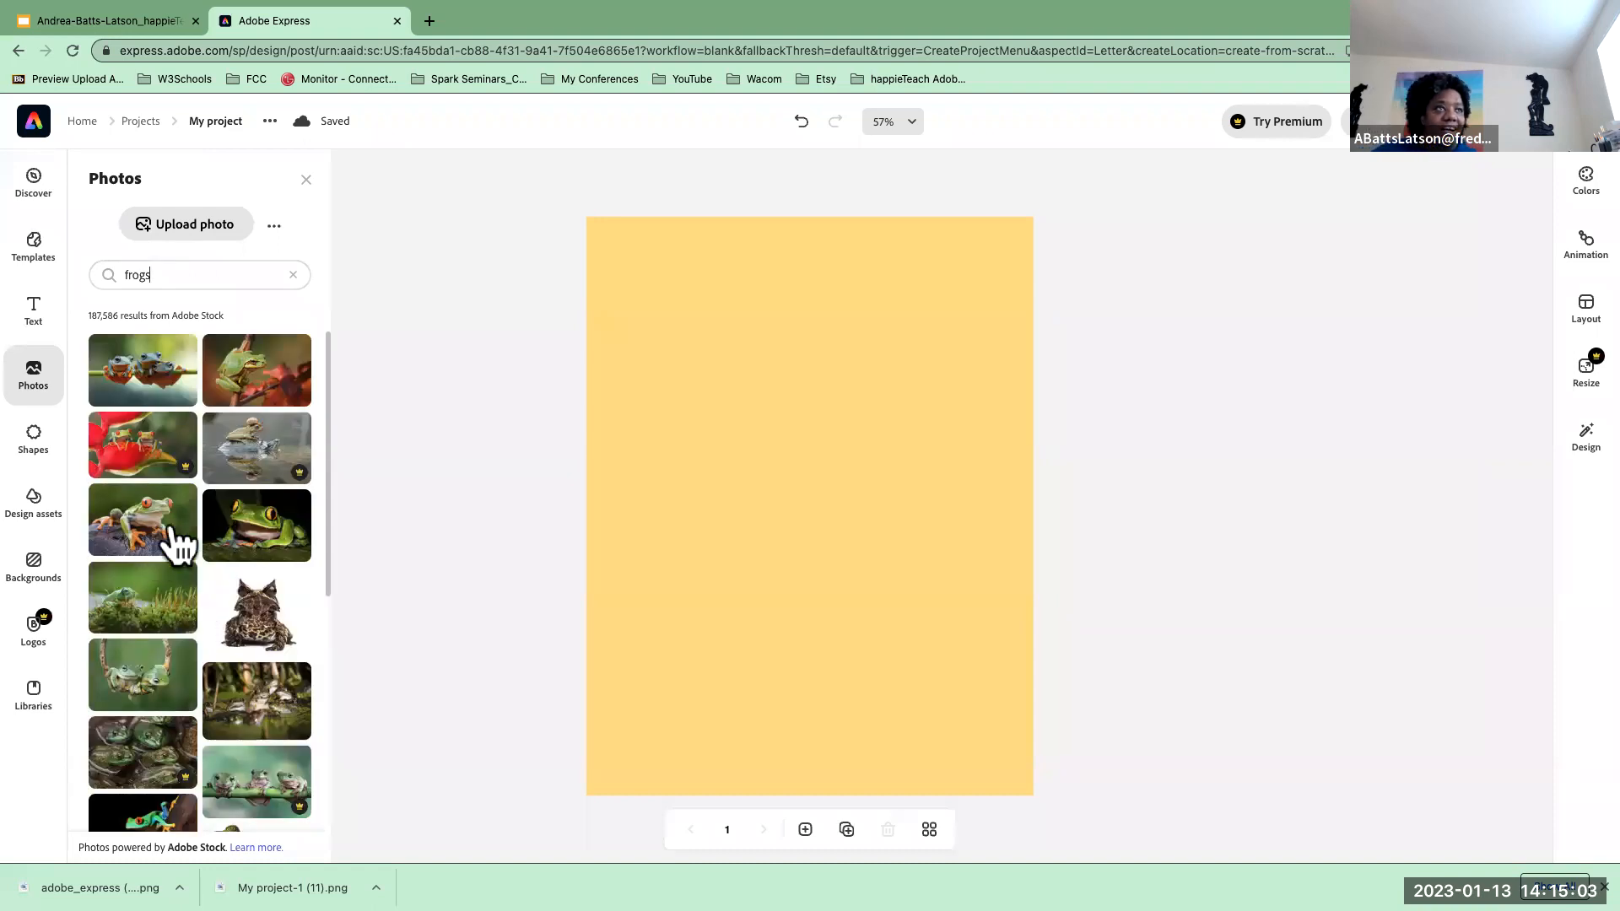
scroll(178, 540, down, 1)
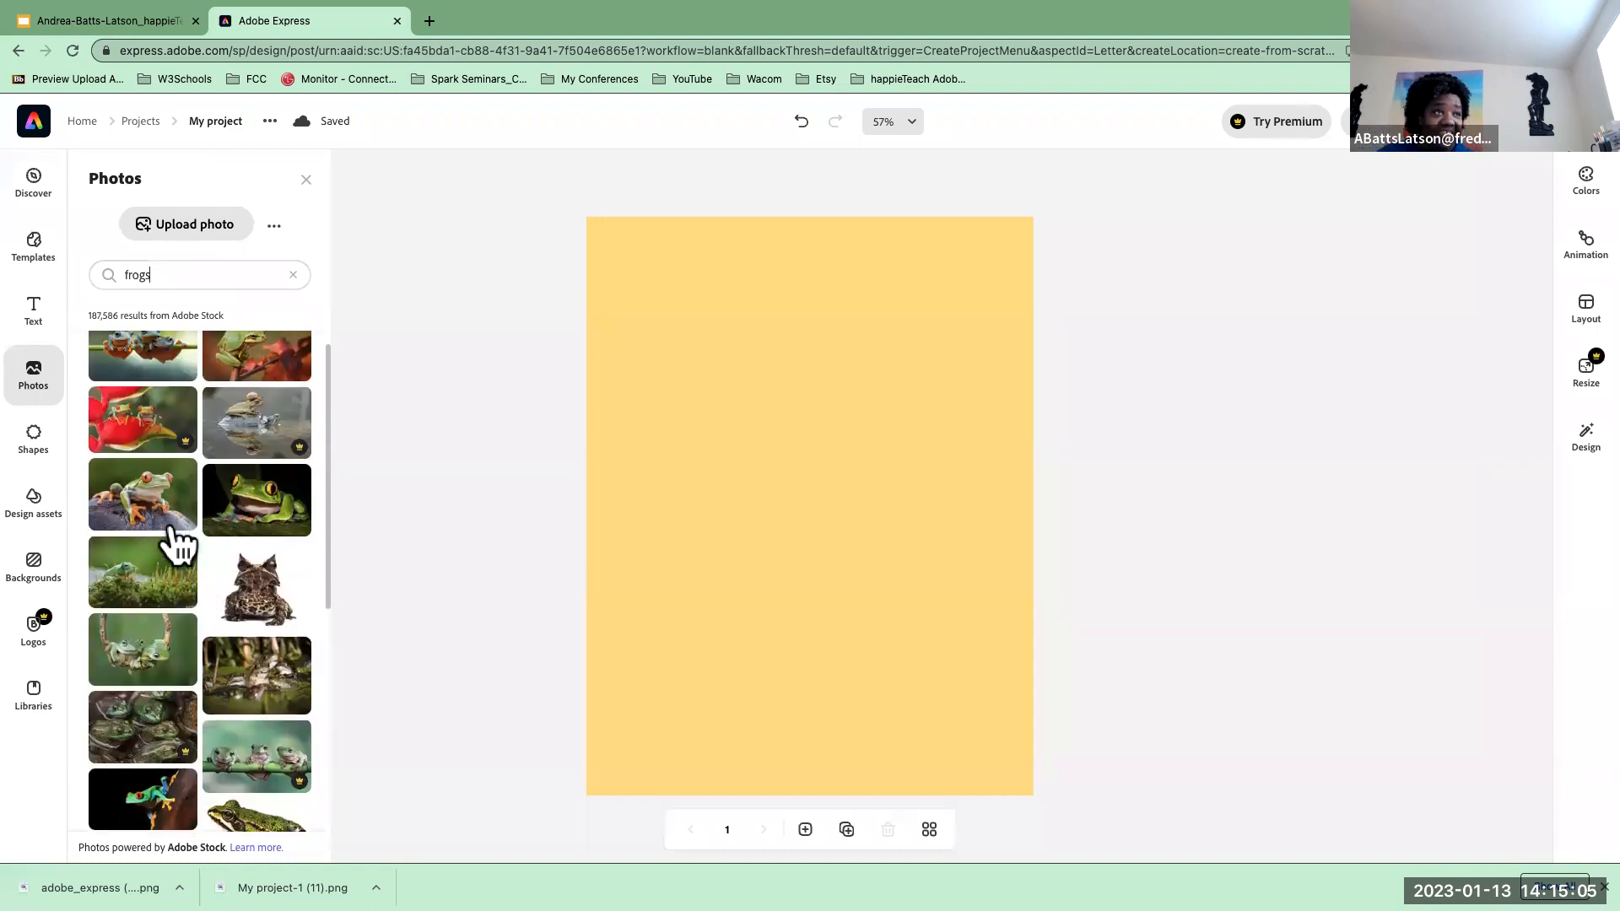
- Browse further down the frog photo results for pictures for the flyer and return to the start of the list
scroll(122, 650, down, 8)
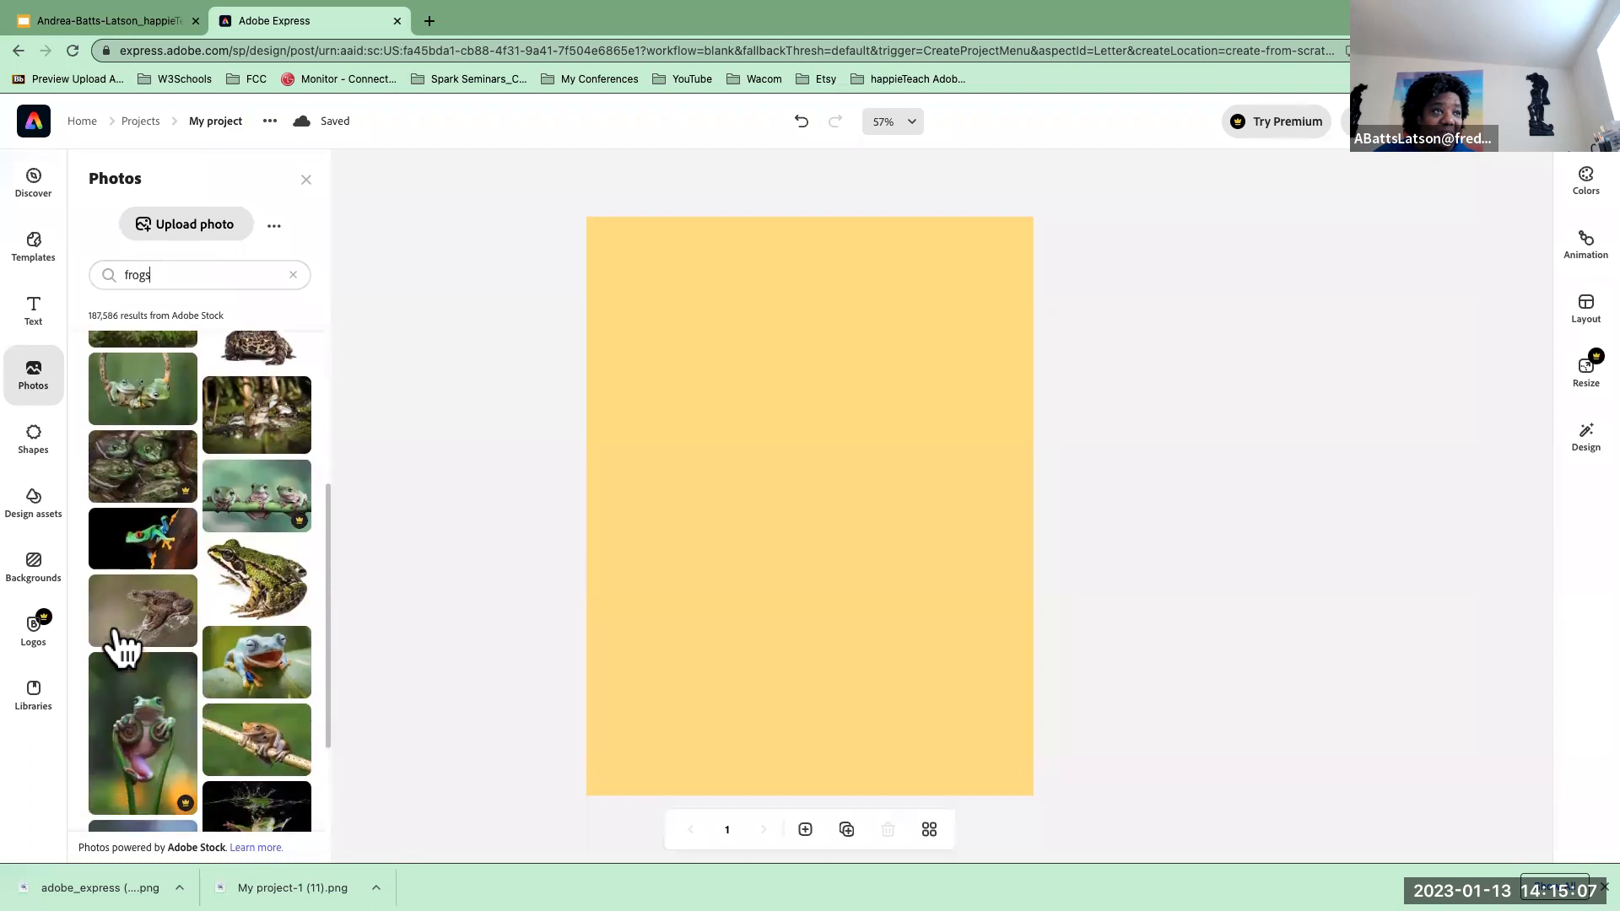
scroll(123, 649, down, 4)
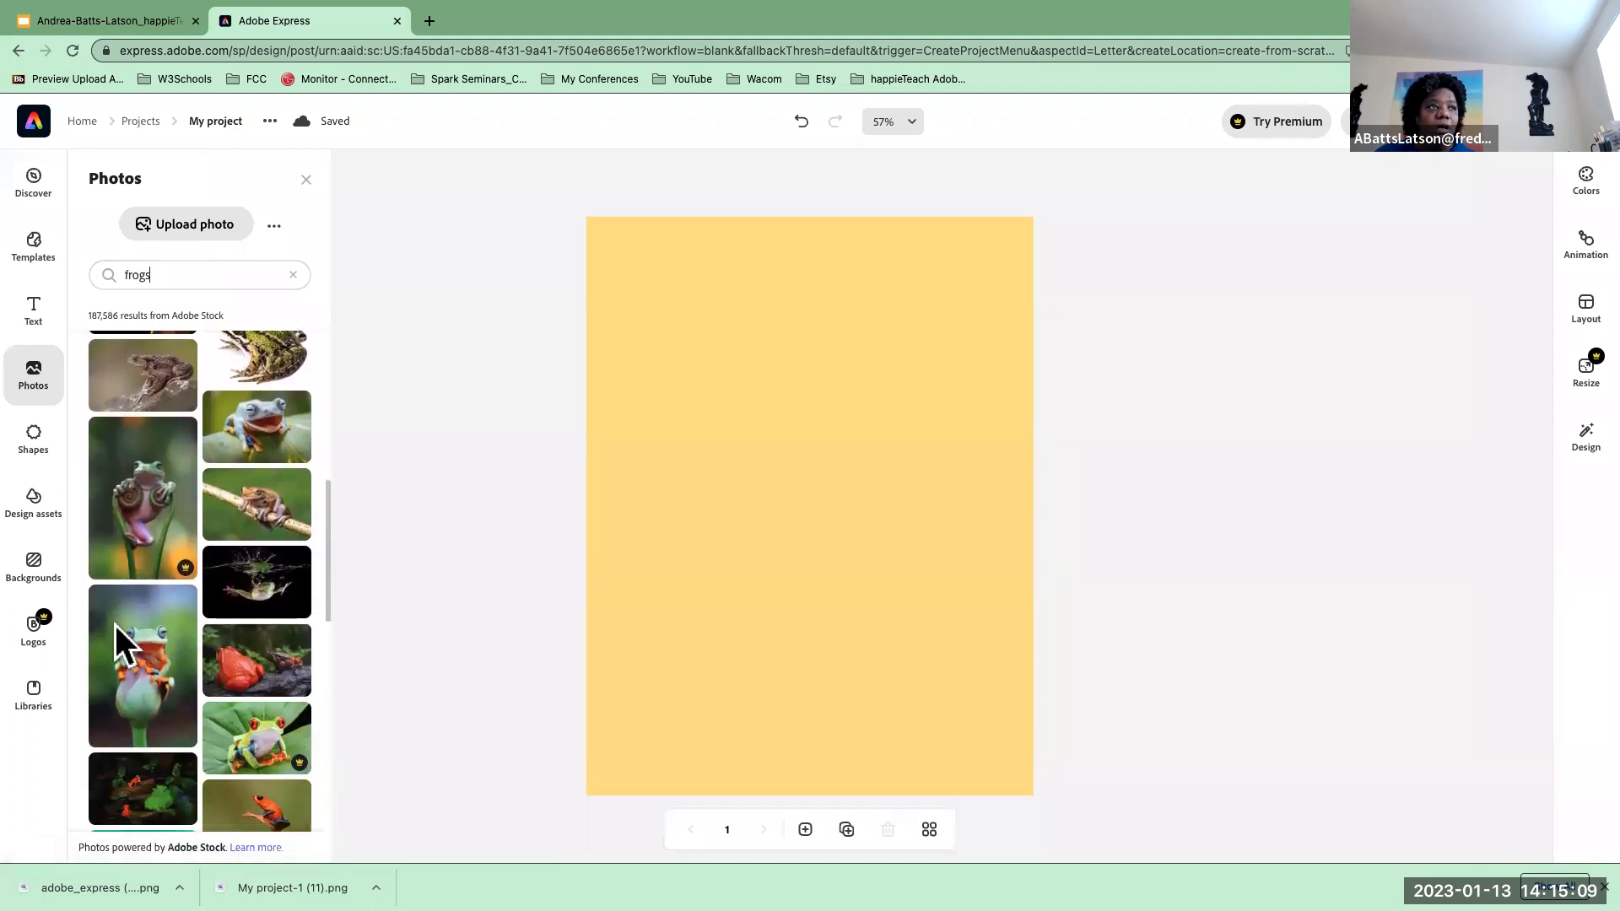
scroll(123, 650, down, 1)
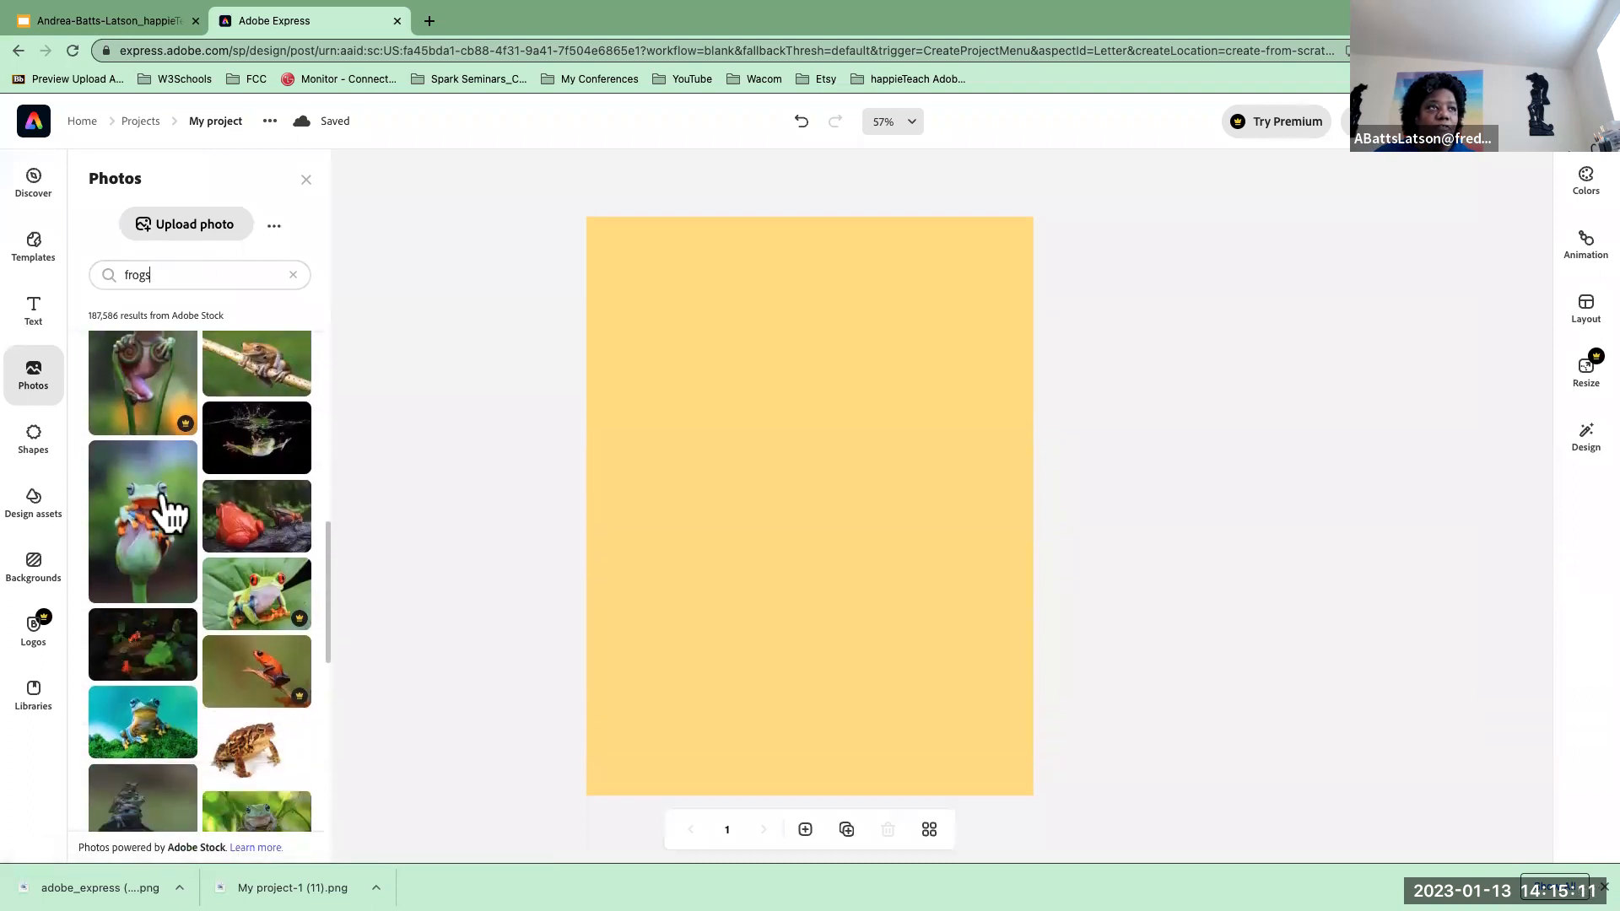
scroll(126, 585, down, 2)
scroll(127, 586, down, 2)
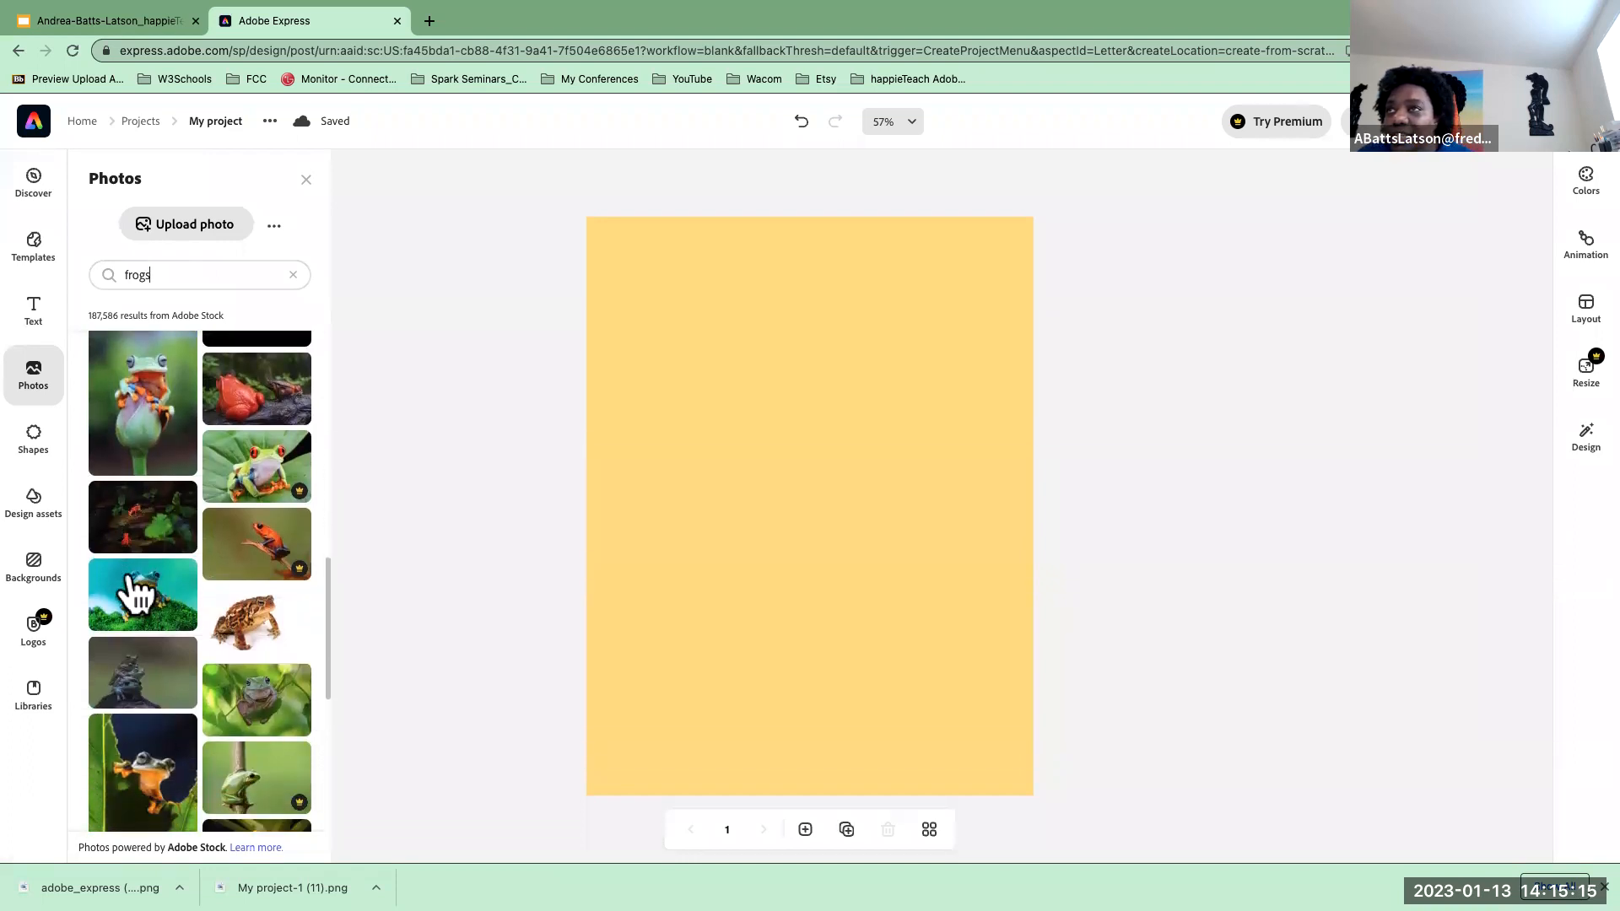
scroll(131, 590, down, 10)
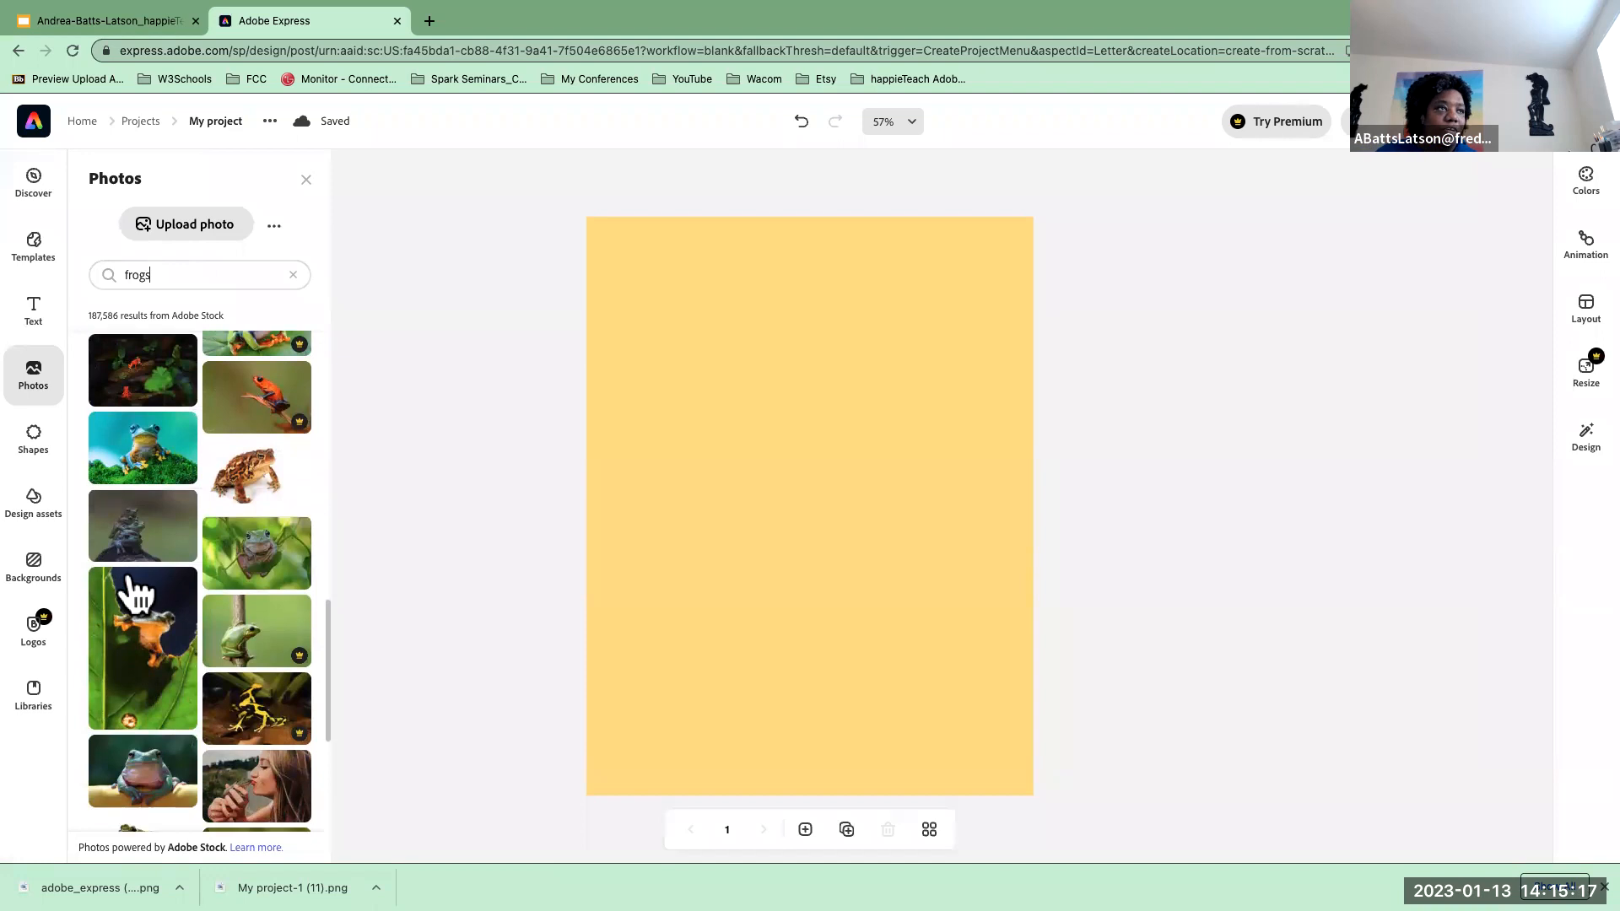
scroll(135, 594, down, 1)
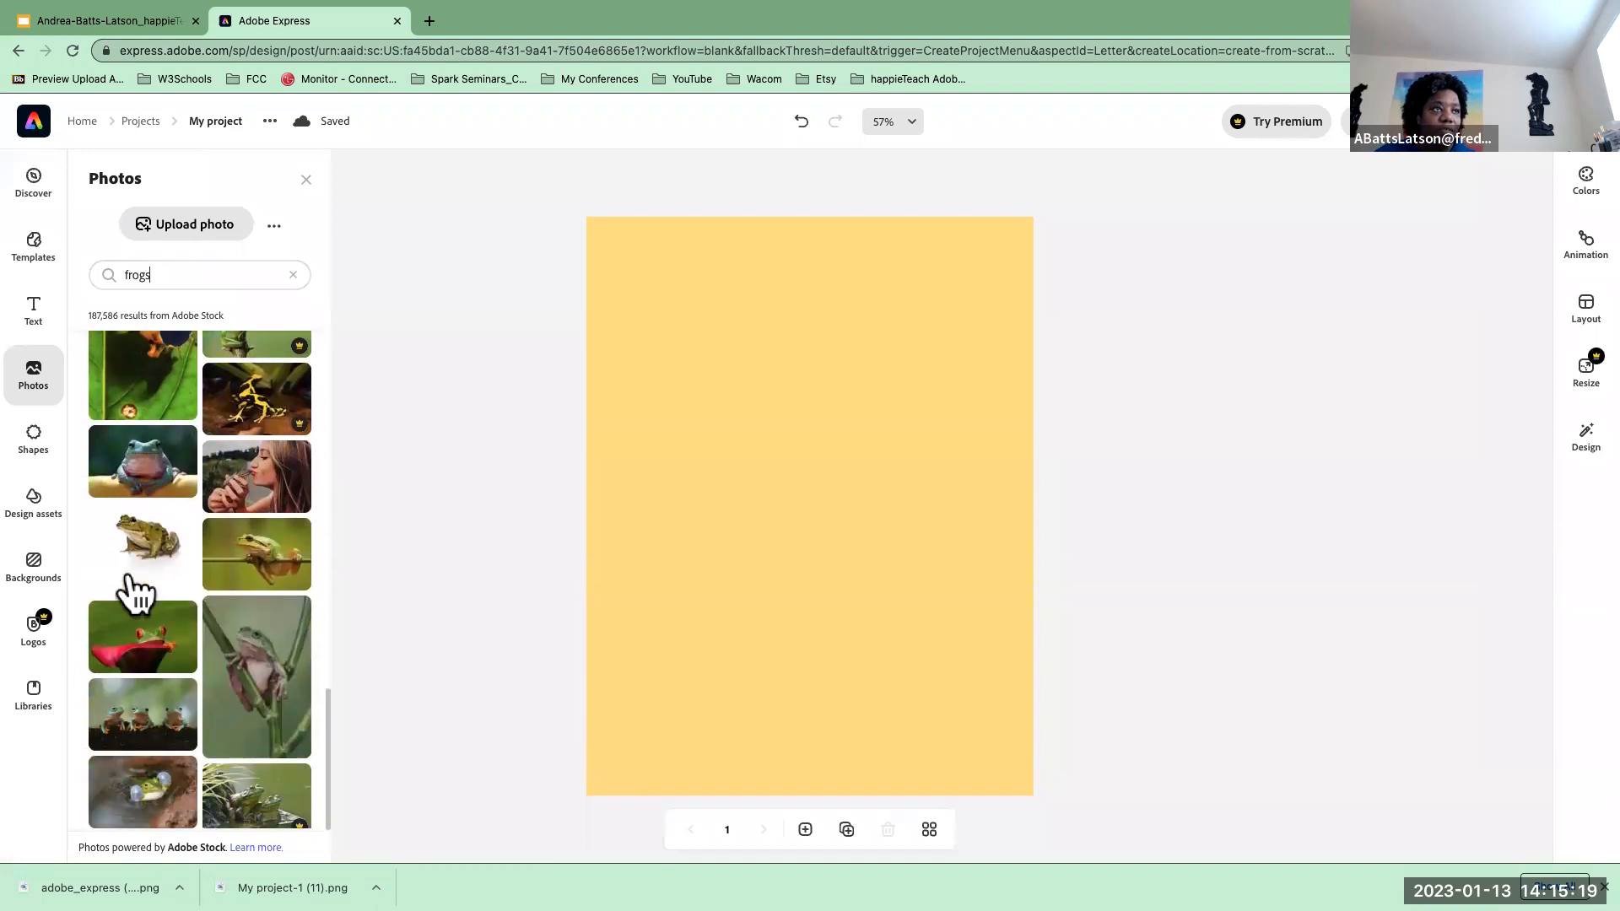
scroll(131, 592, down, 15)
scroll(130, 592, up, 5)
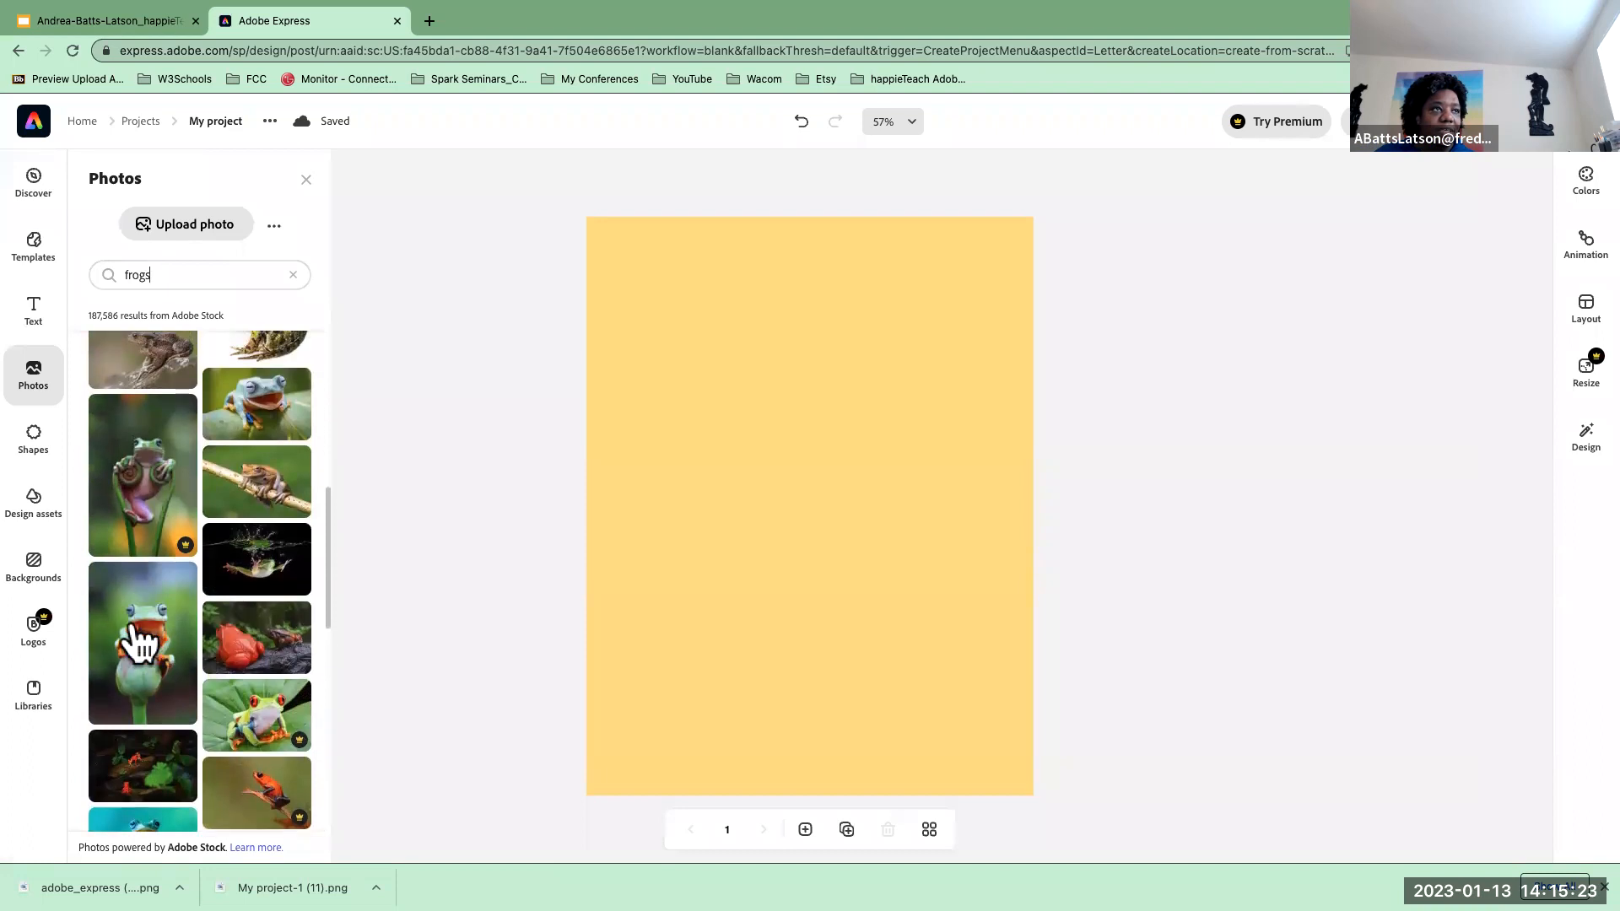
scroll(130, 629, up, 10)
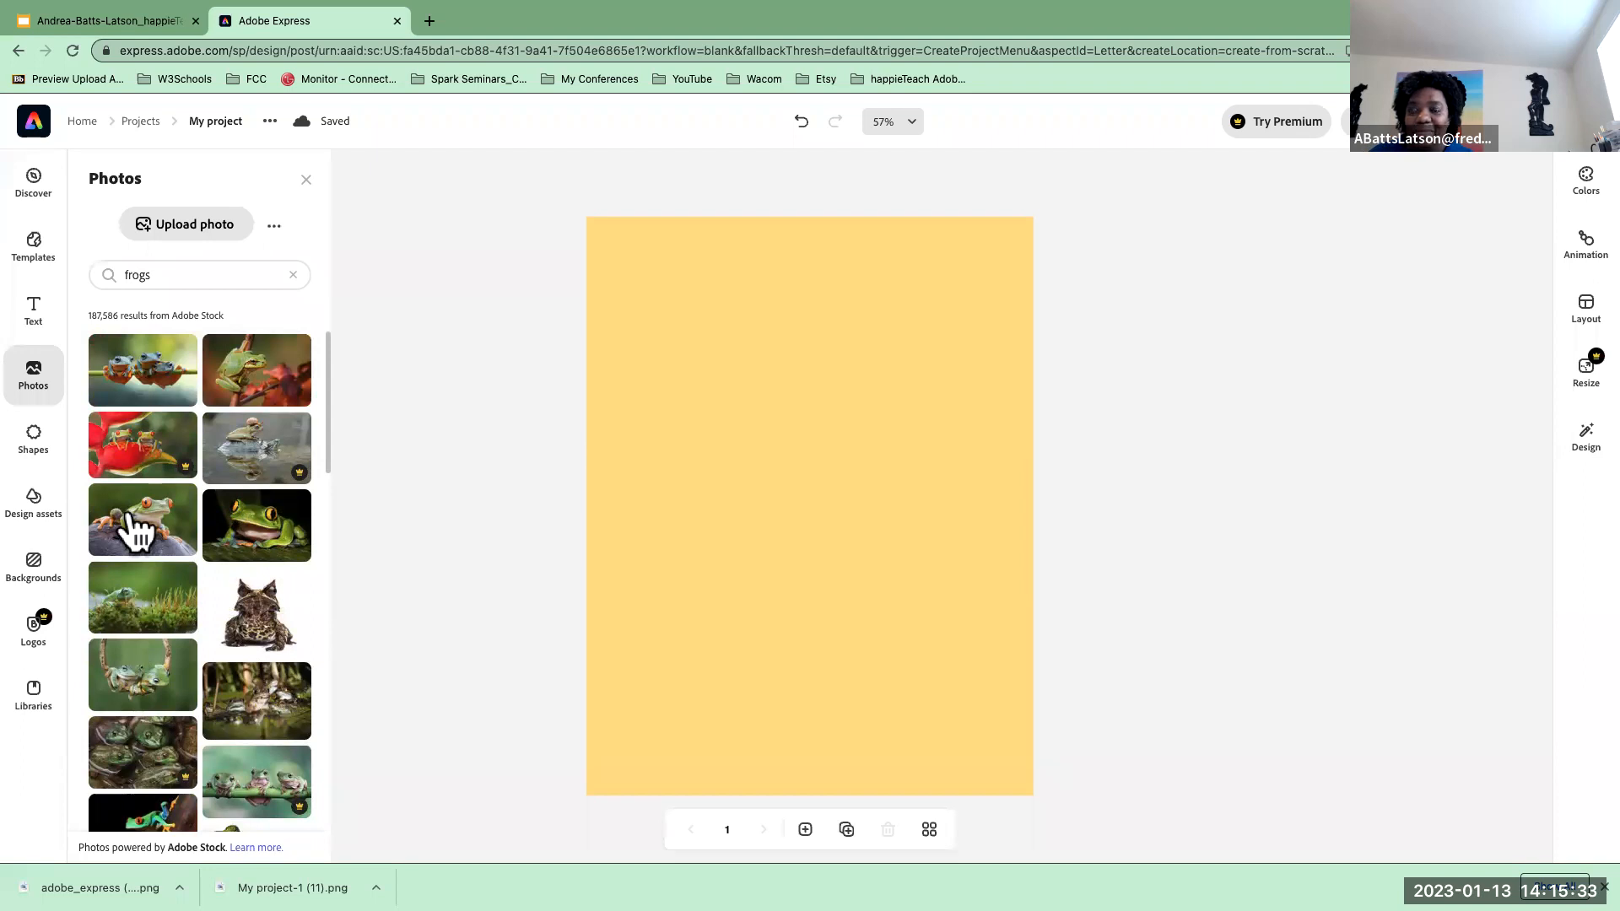
- Add three frog photos to the flyer: the red-eyed frog on a rock, the frog on a flower bud, and the blue frog on moss
click(130, 518)
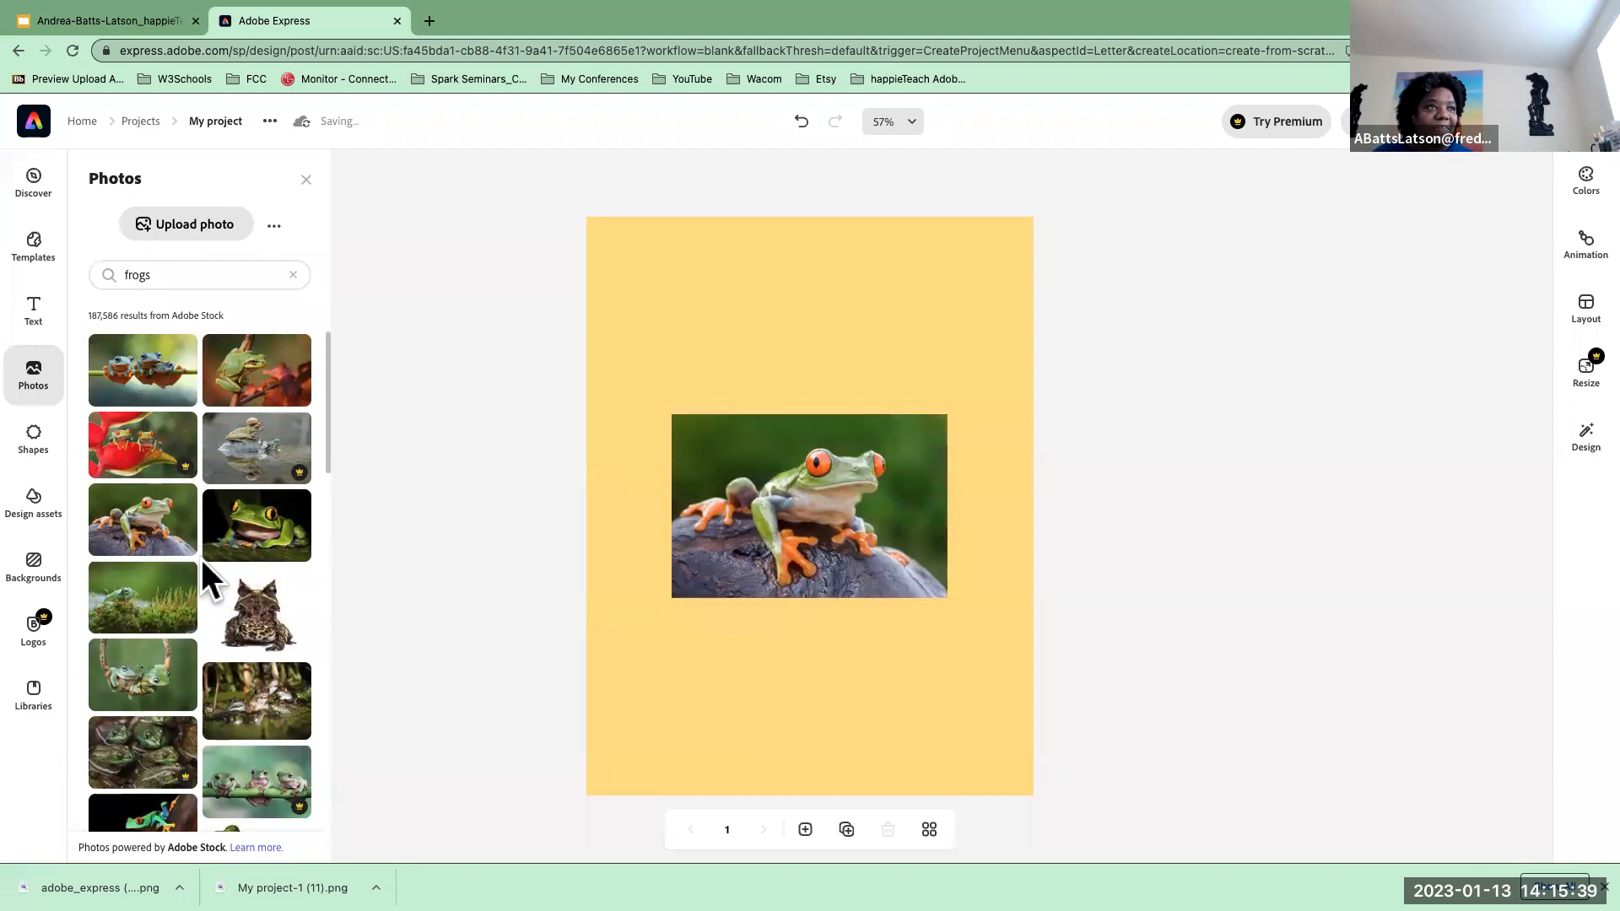
scroll(190, 523, down, 2)
scroll(190, 523, down, 10)
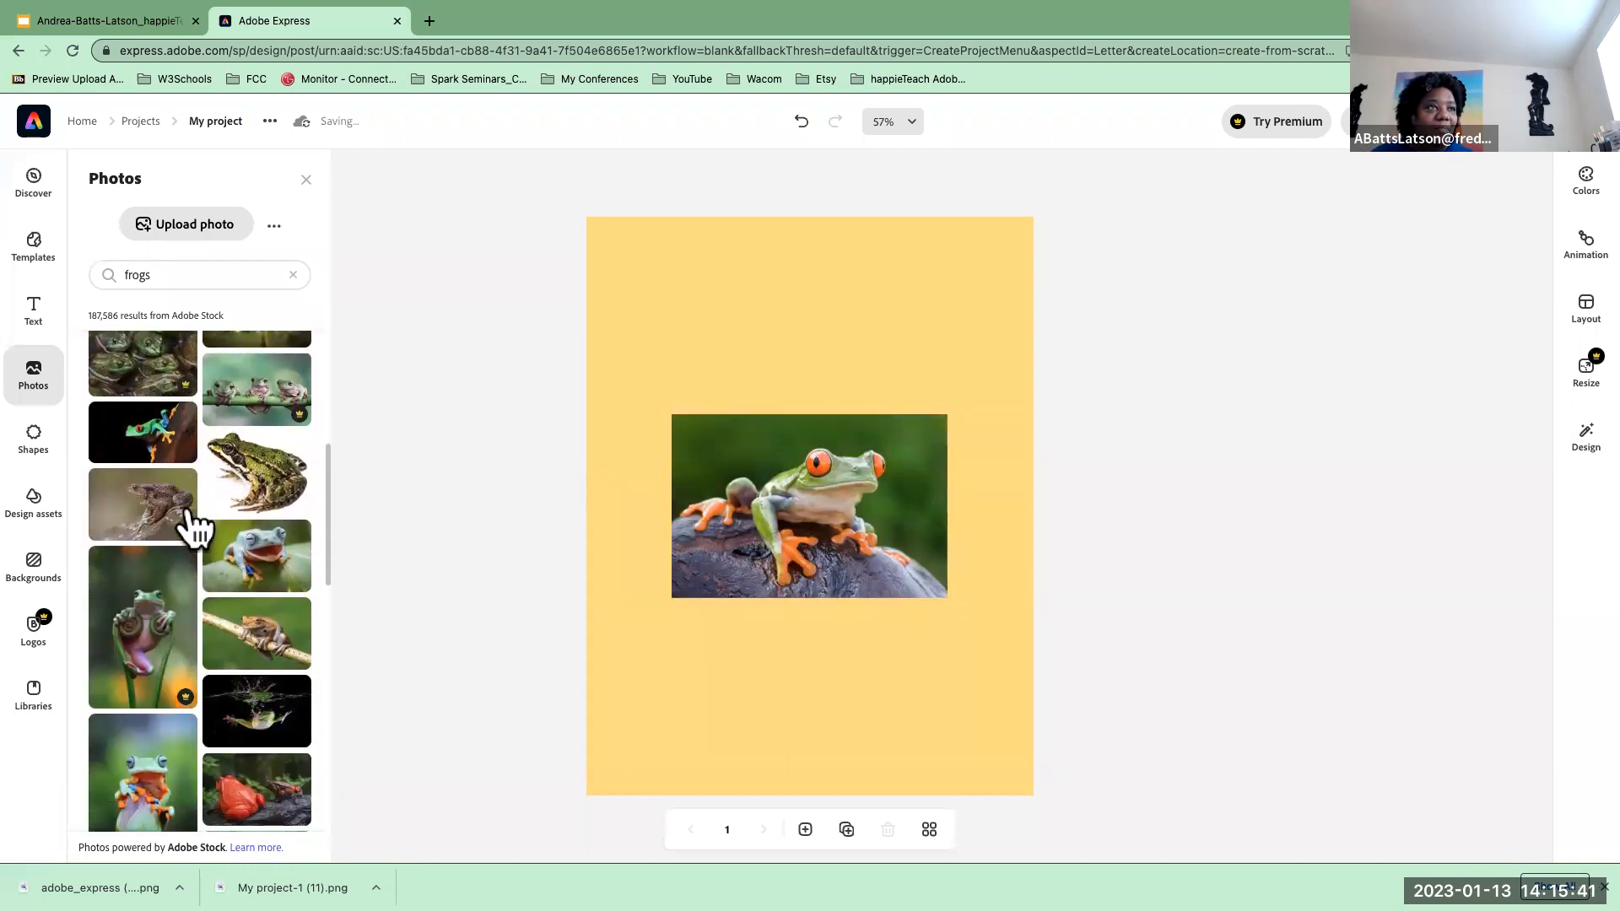
scroll(188, 508, down, 1)
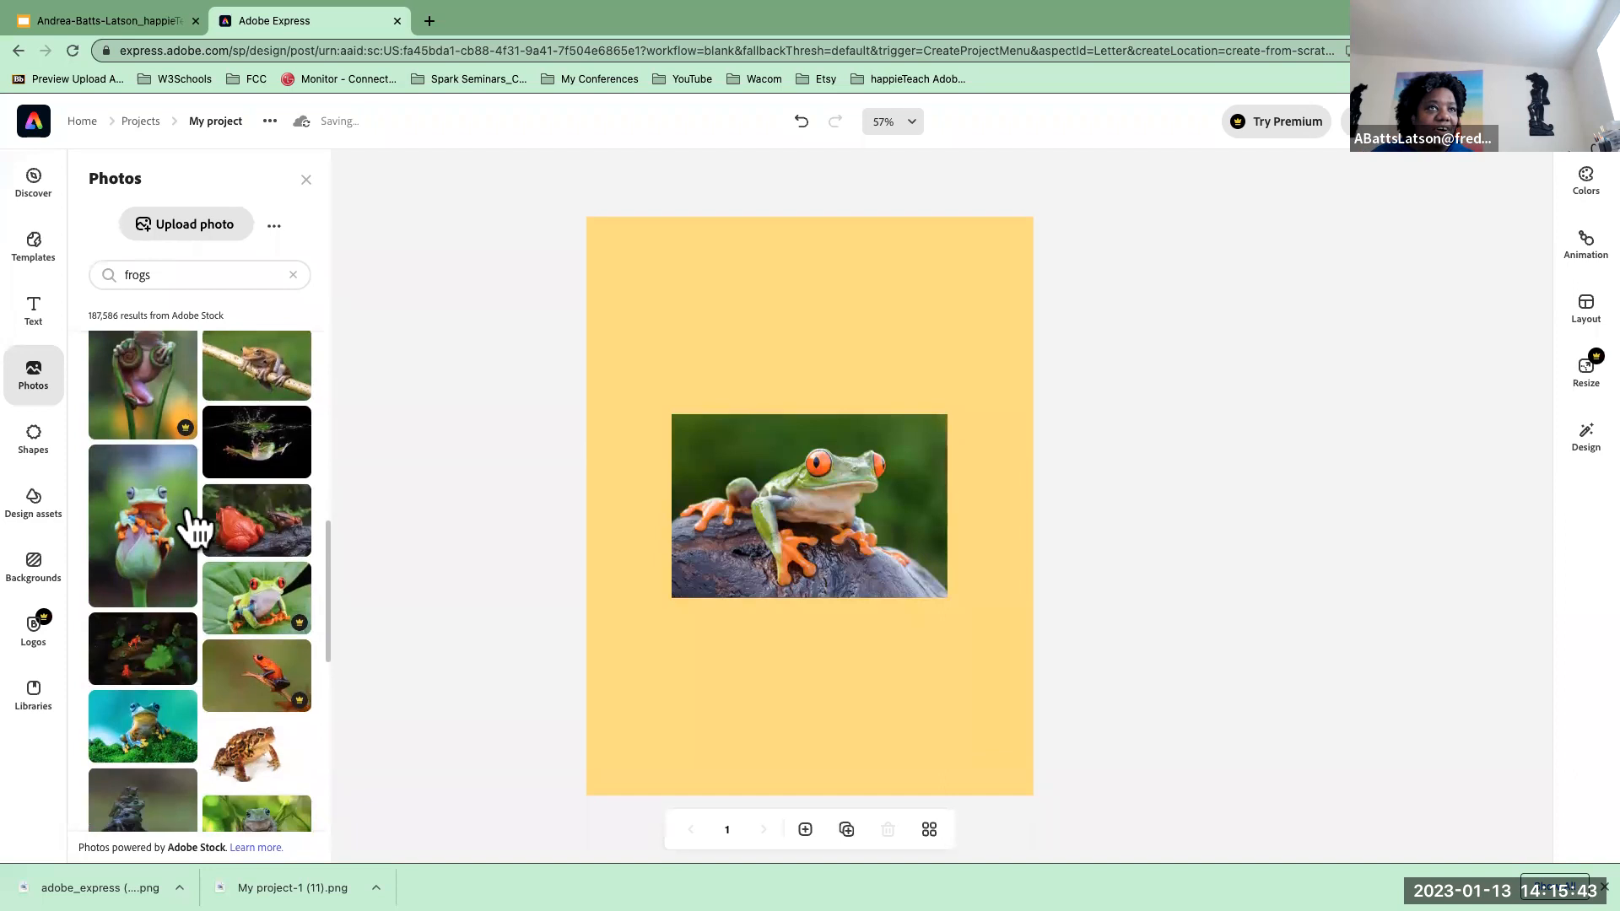
click(130, 559)
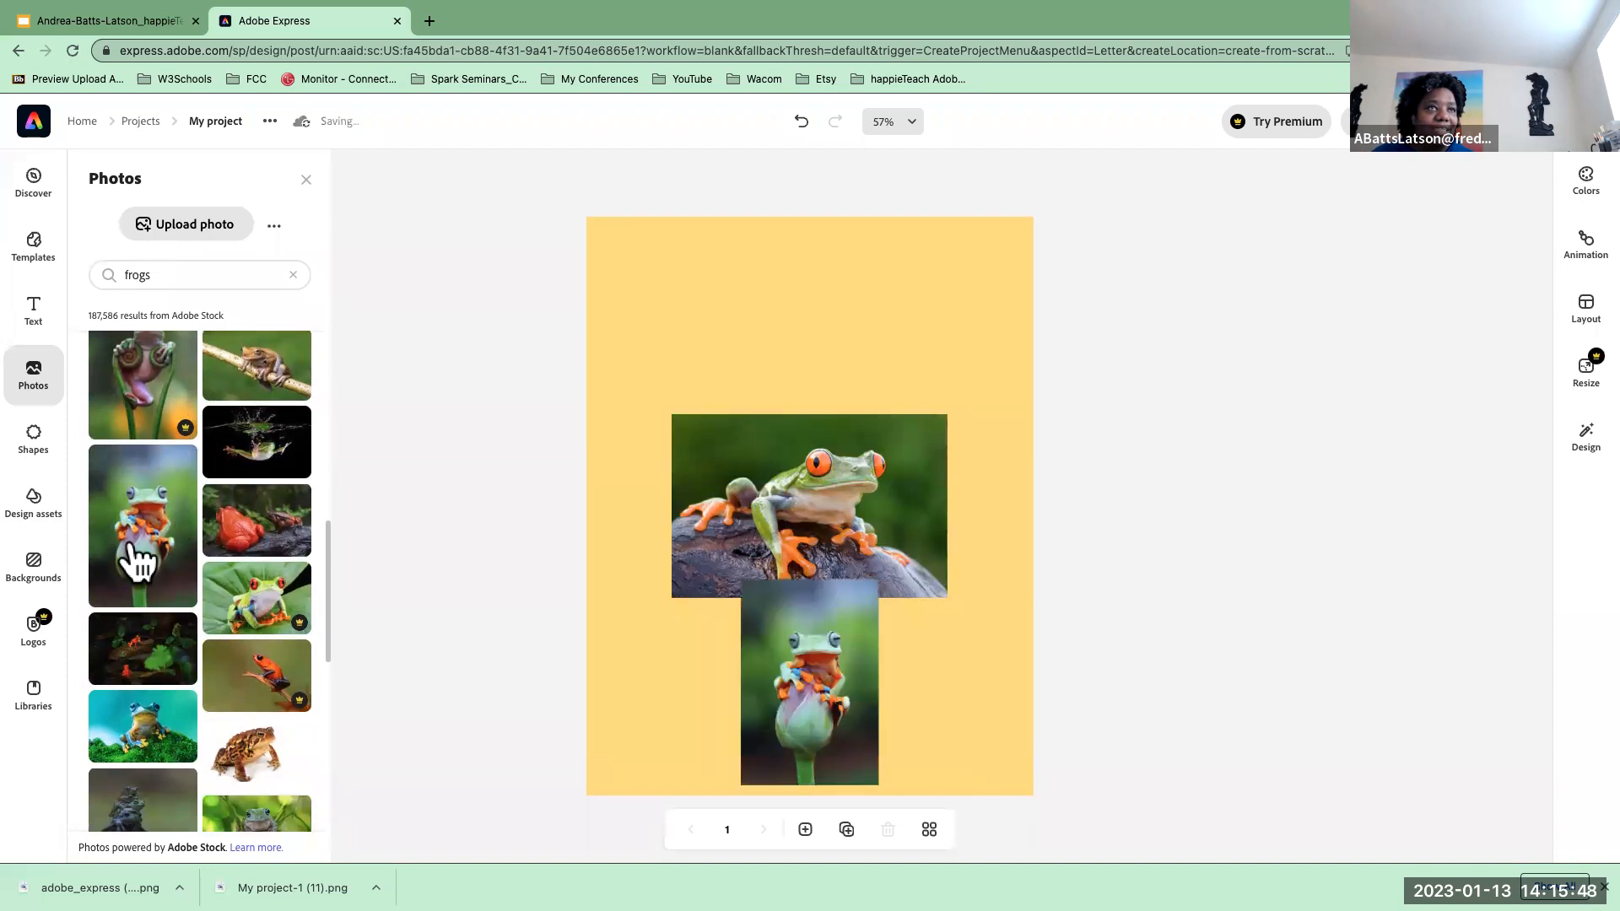
click(142, 731)
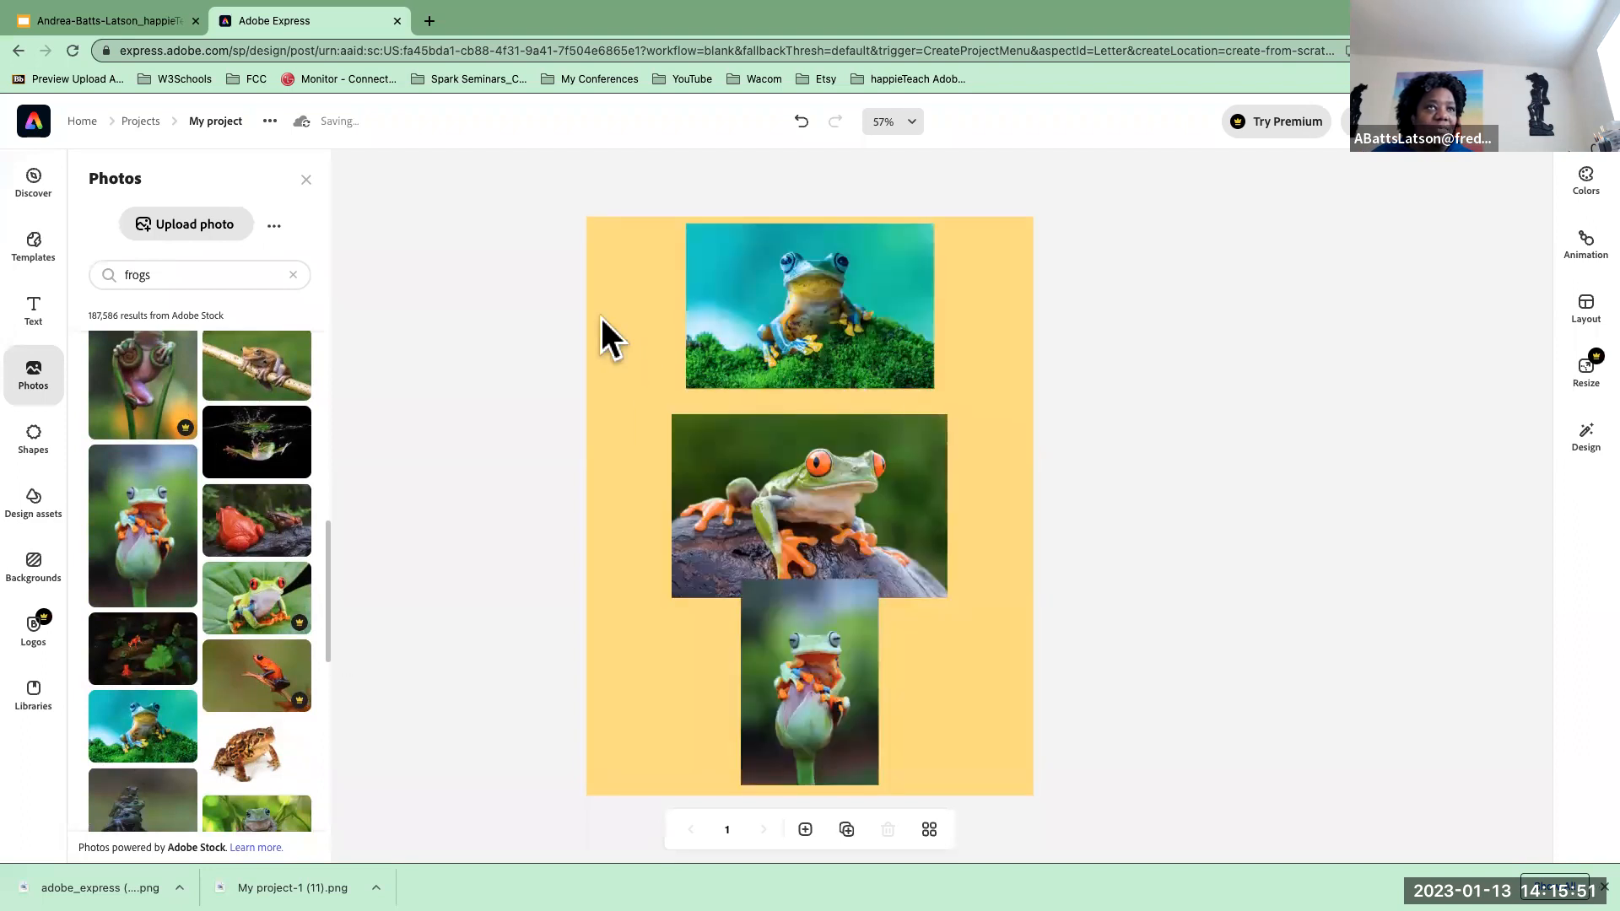
- Search the Adobe Stock photos for "biology" and look through the first results
drag(169, 272, 76, 270)
text(biology)
key(Return)
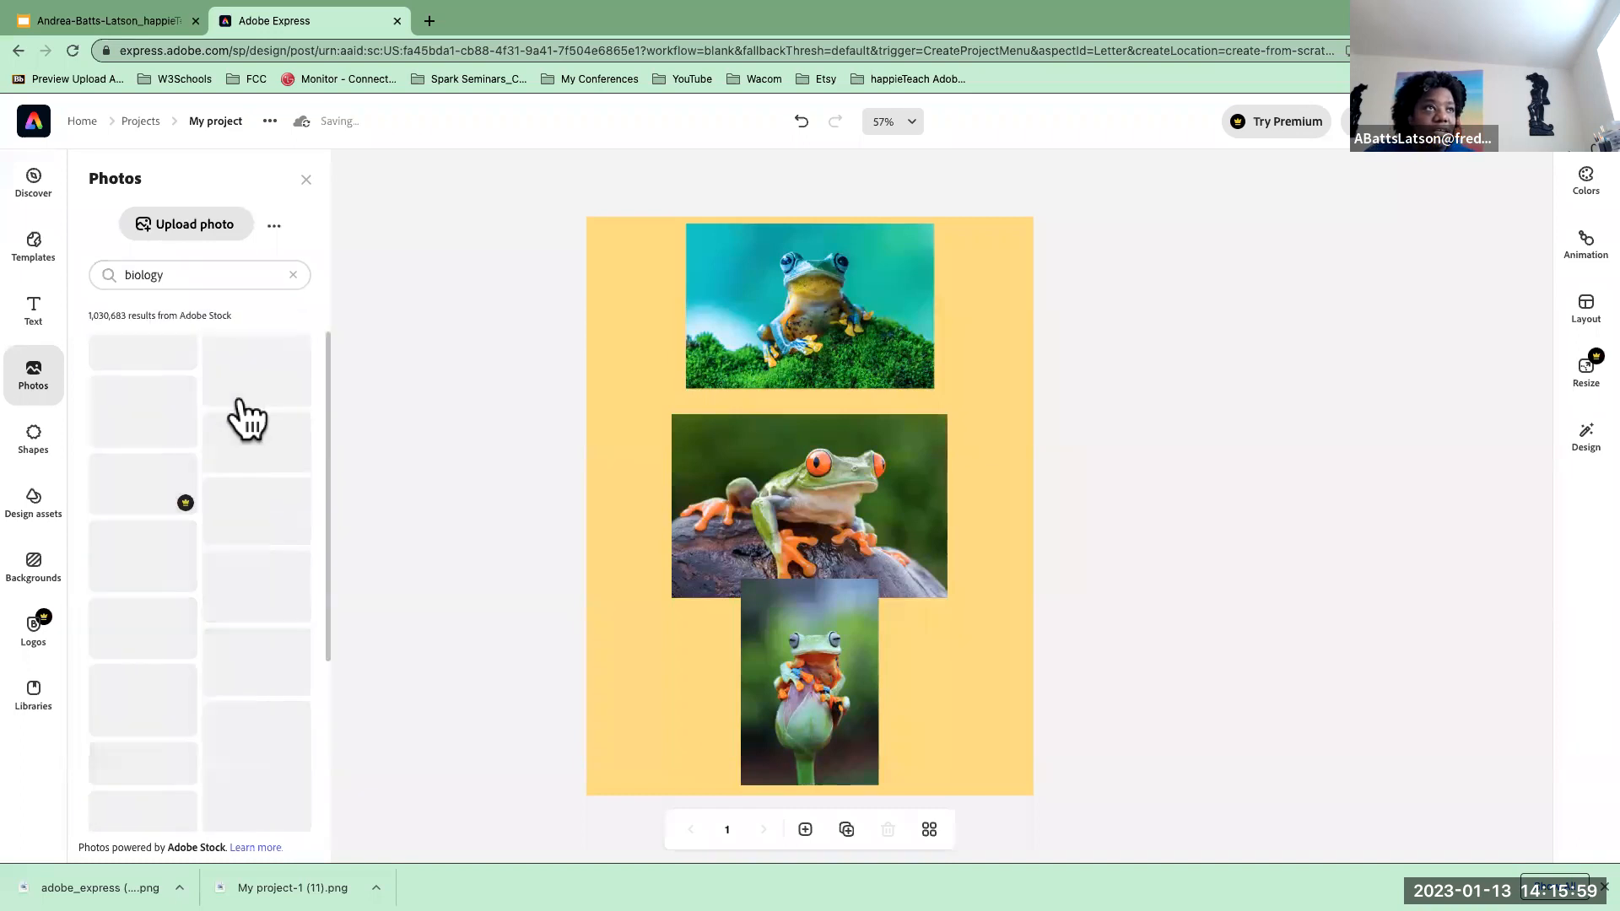
scroll(253, 611, down, 3)
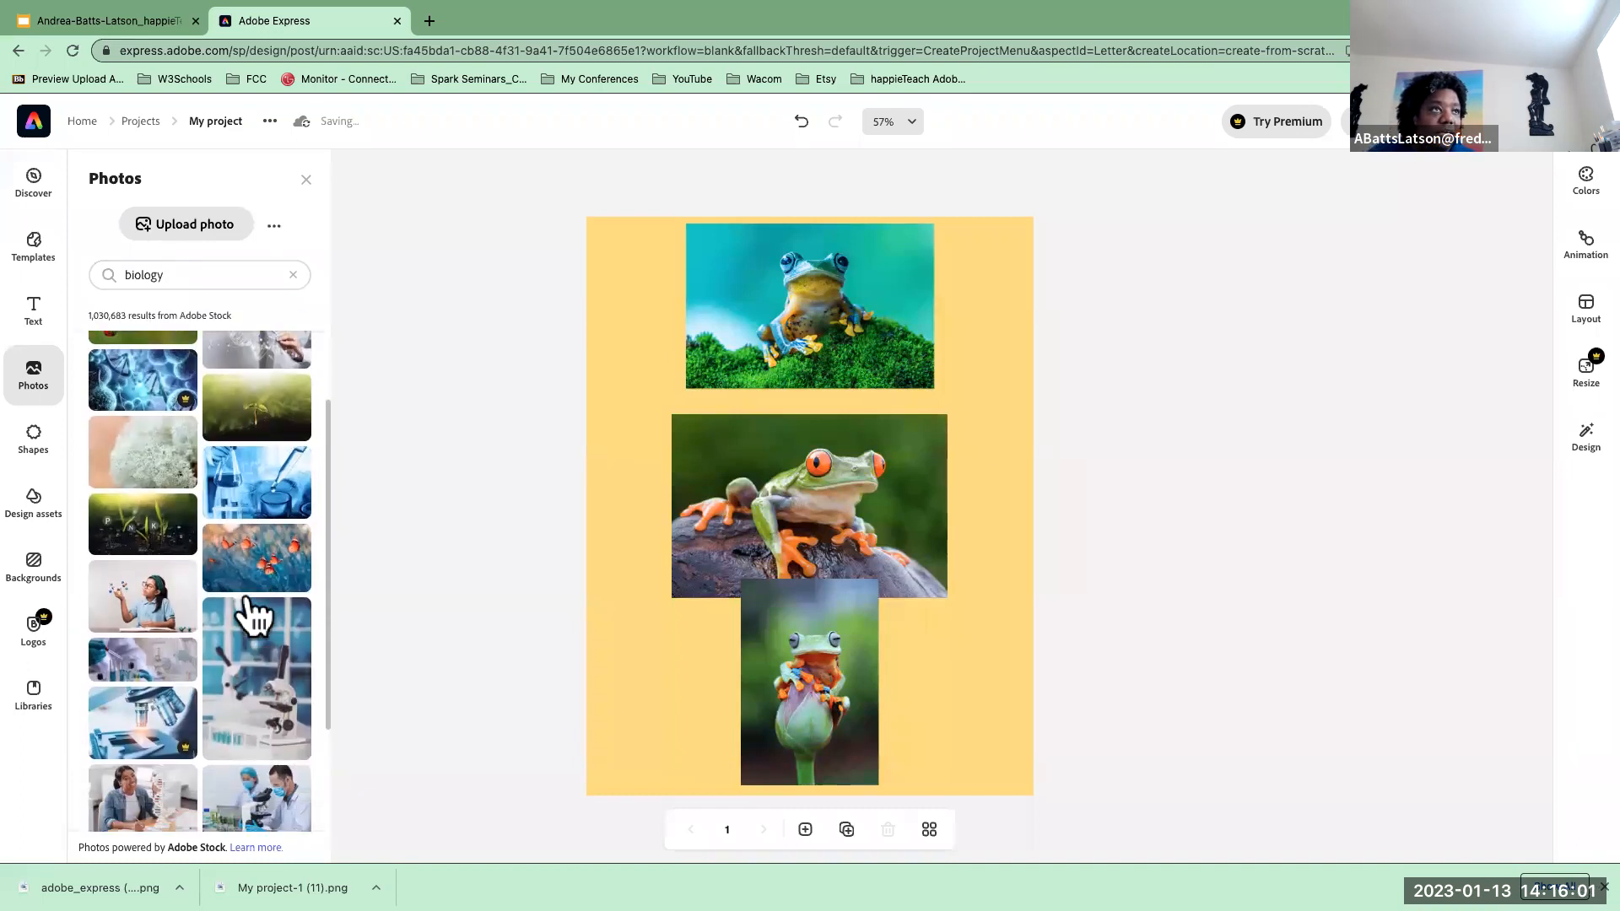
scroll(253, 612, up, 2)
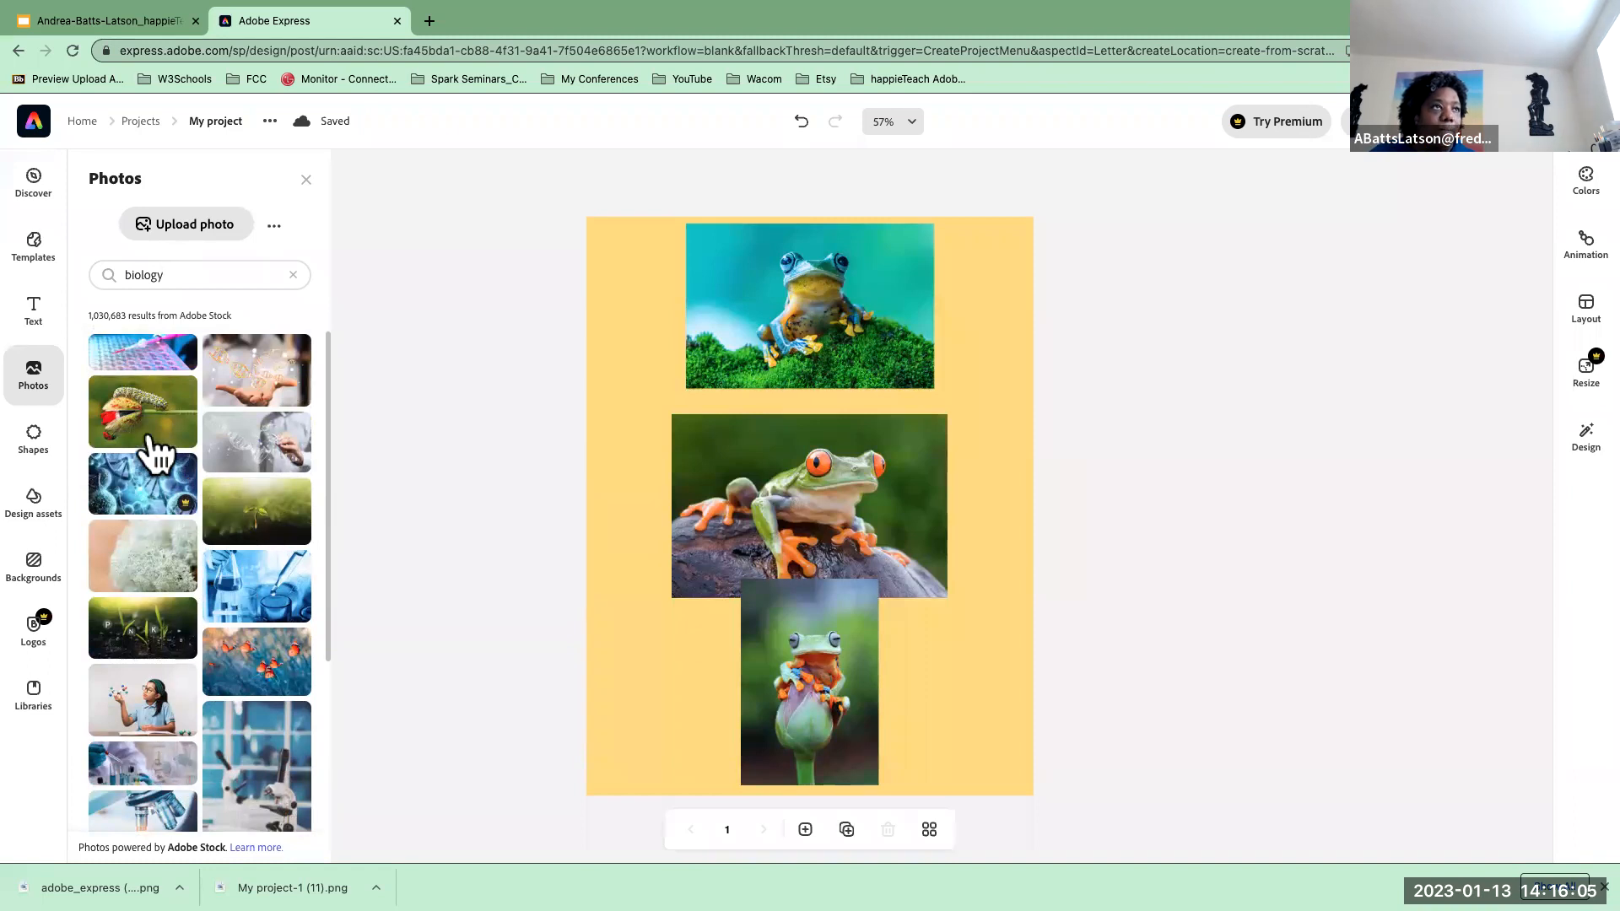
scroll(152, 452, down, 2)
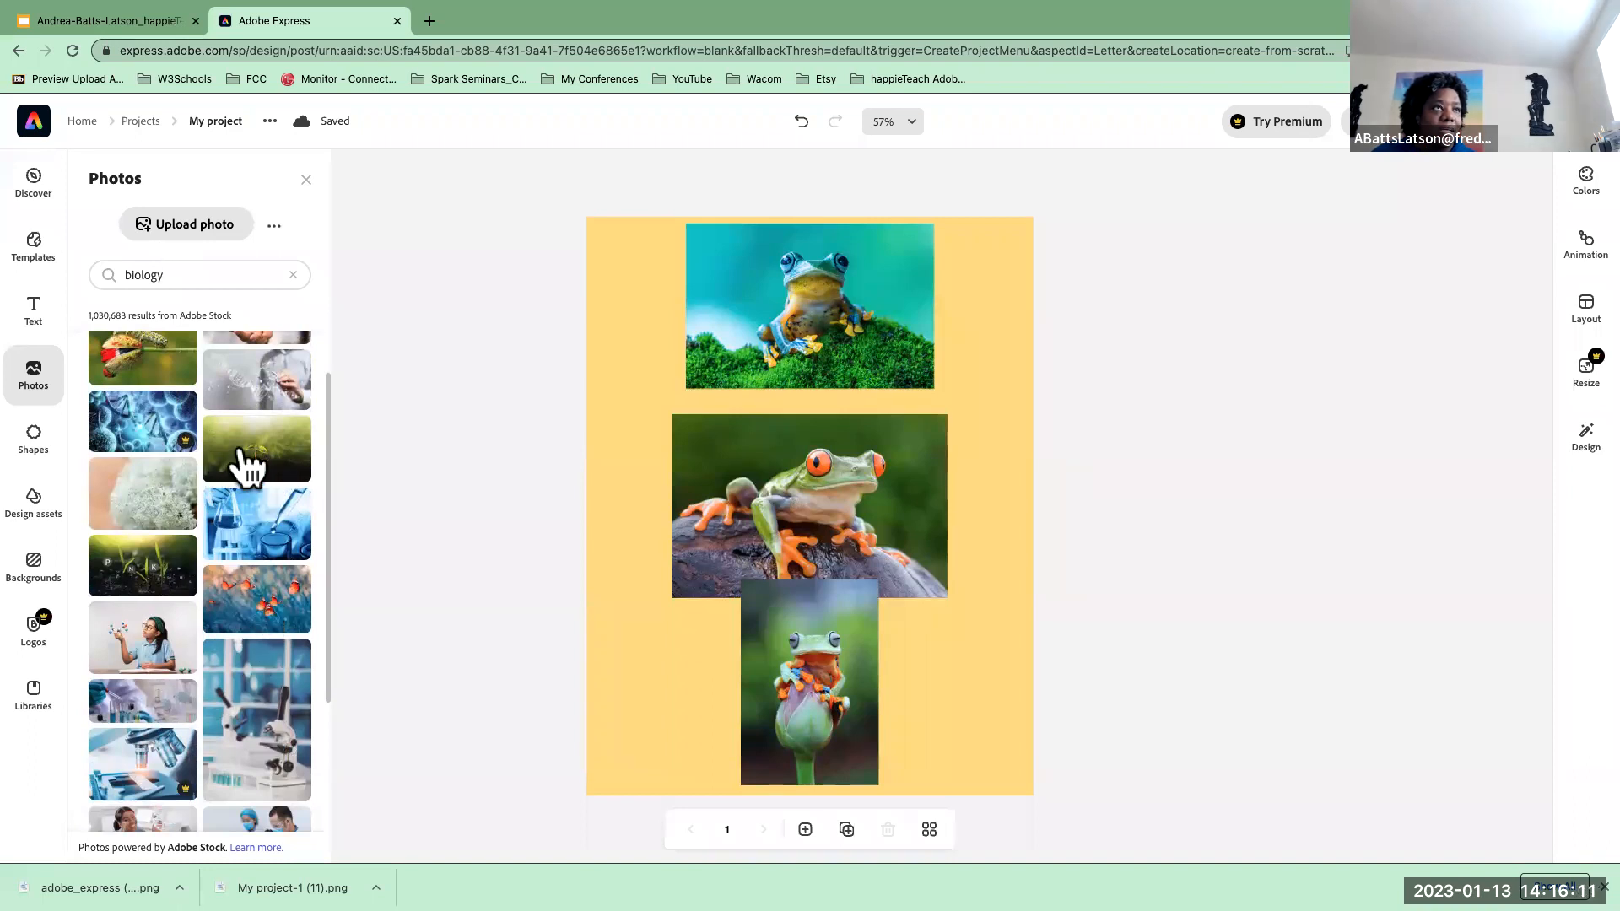
scroll(253, 469, up, 2)
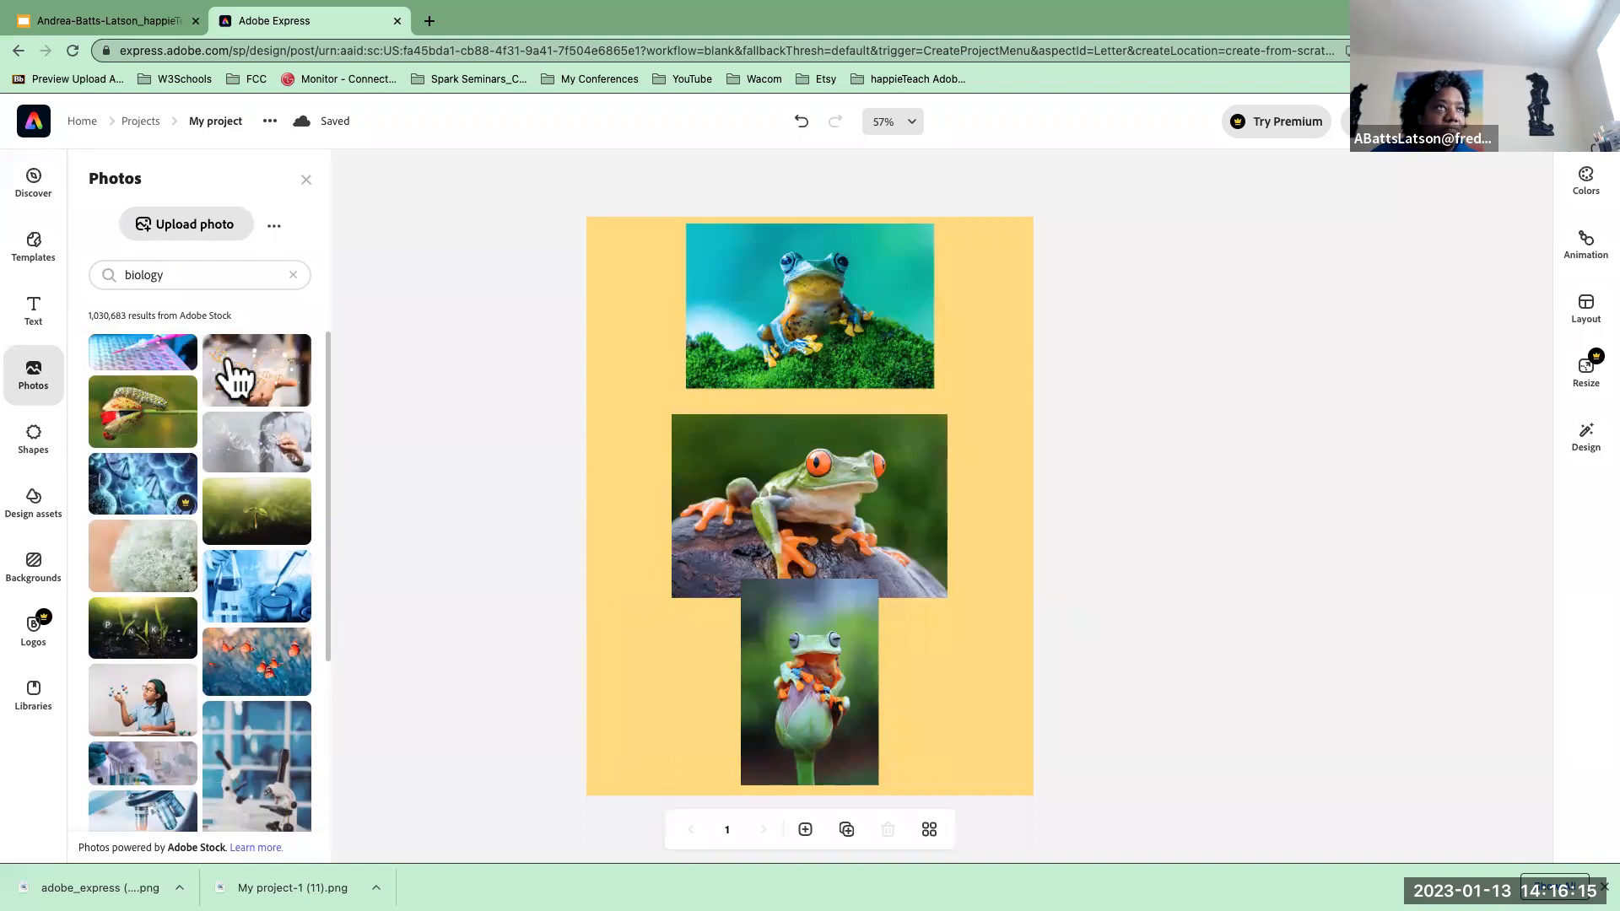
- Add the photo of DNA strands above a hand and the photo of the girl holding a molecule model to the flyer
click(268, 386)
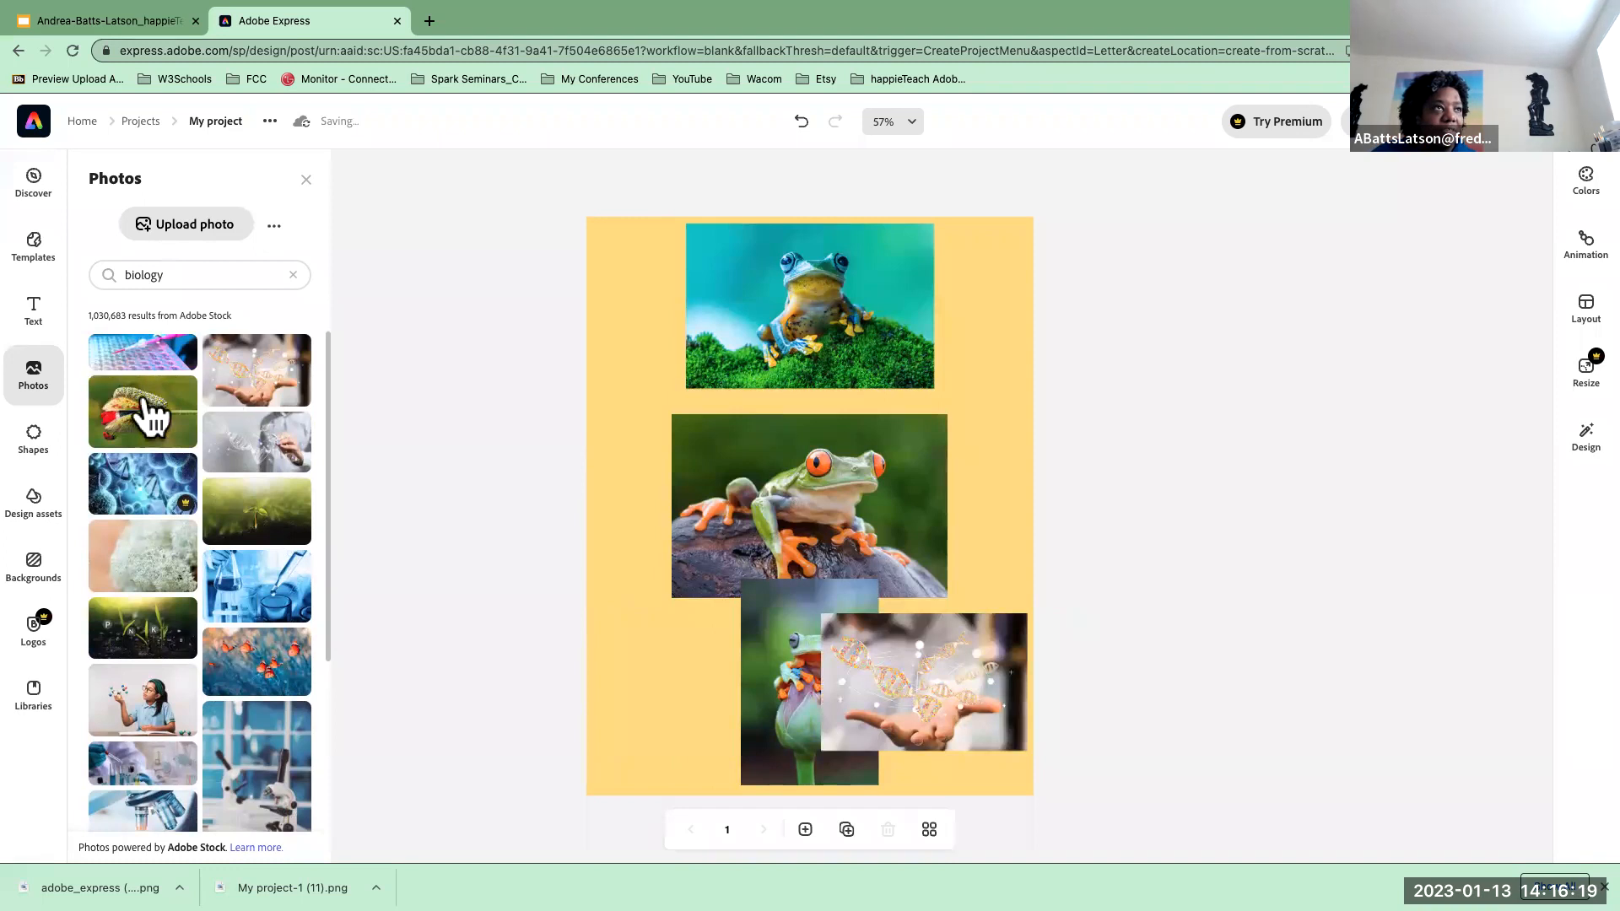
scroll(162, 445, down, 1)
scroll(163, 444, down, 4)
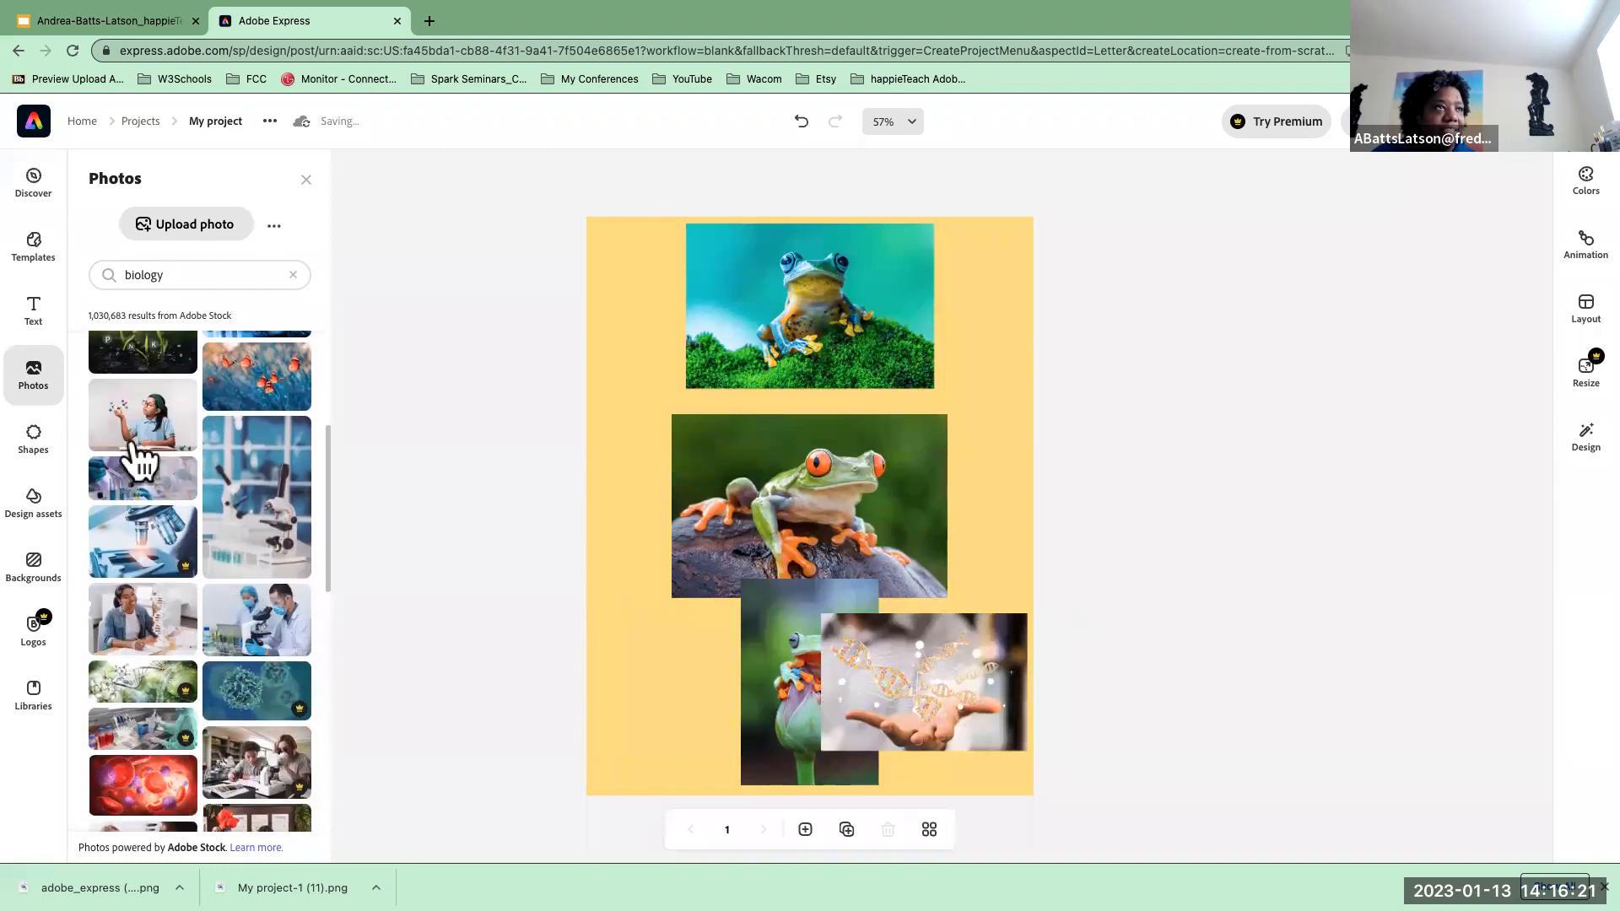
click(146, 408)
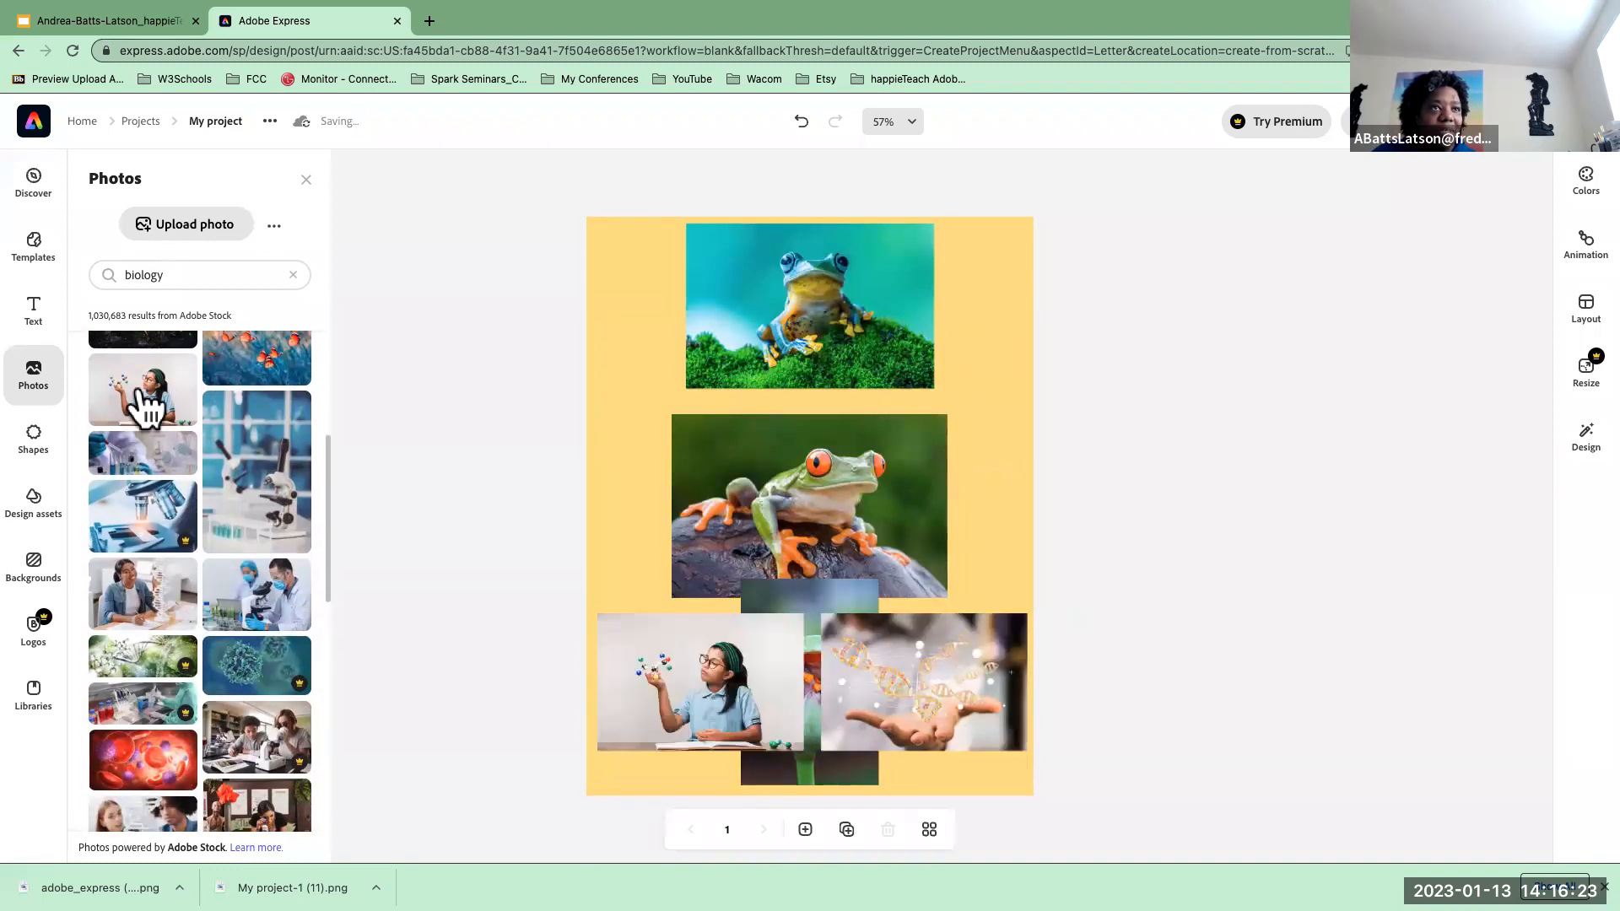
- Try the premium teal virus photo, dismiss the trial offer, and add the pale blue microbe photo to the flyer instead
scroll(174, 516, down, 3)
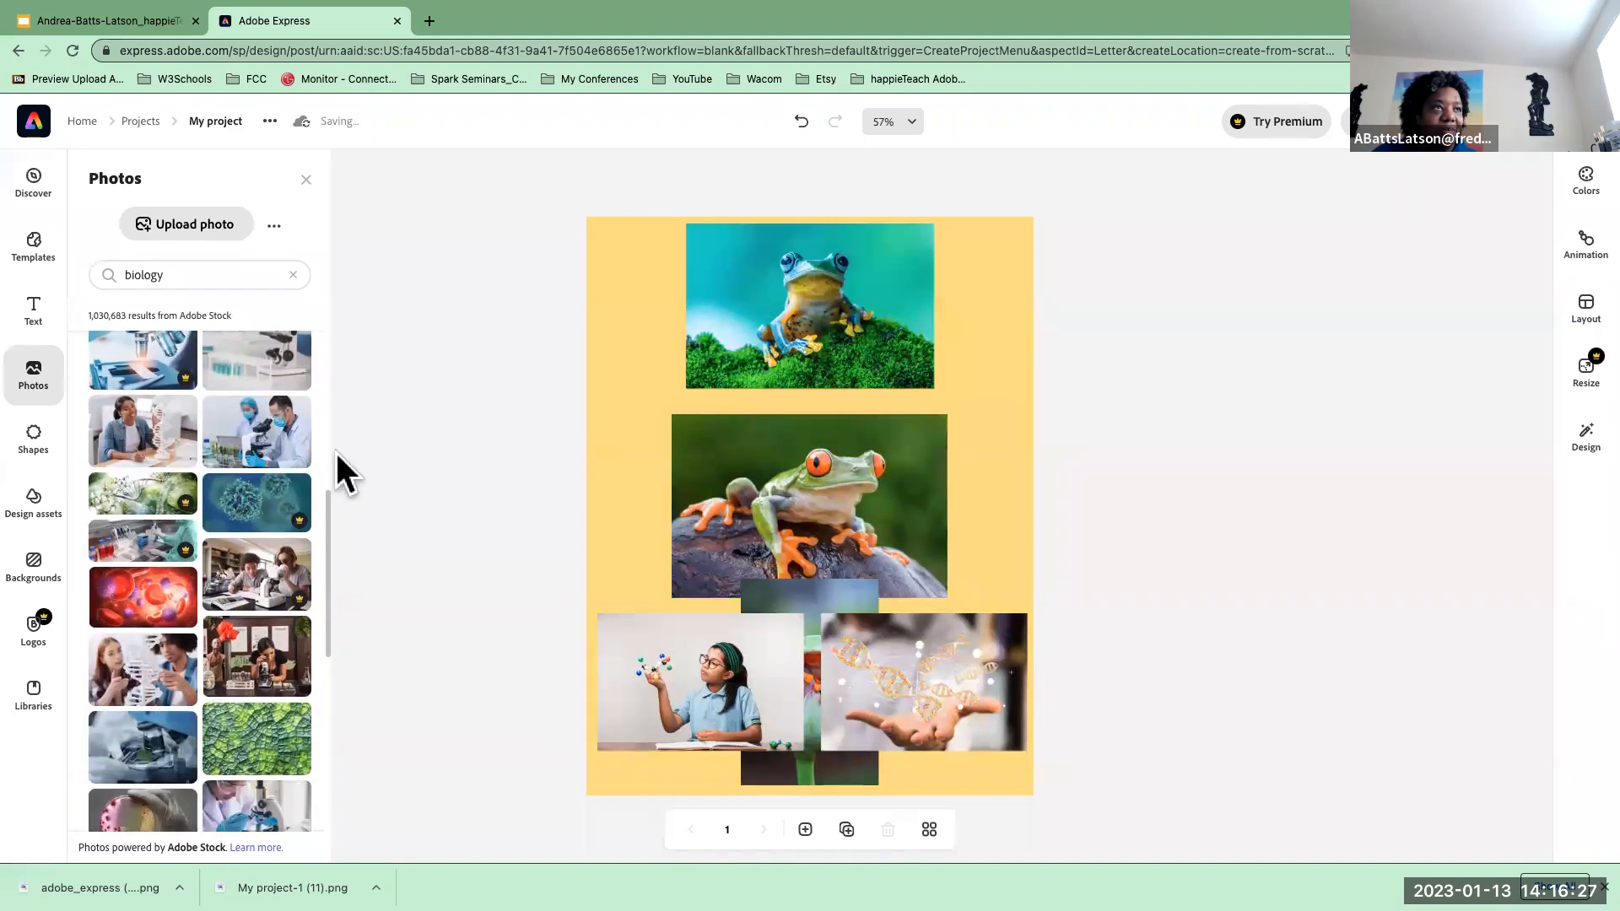
scroll(227, 574, down, 1)
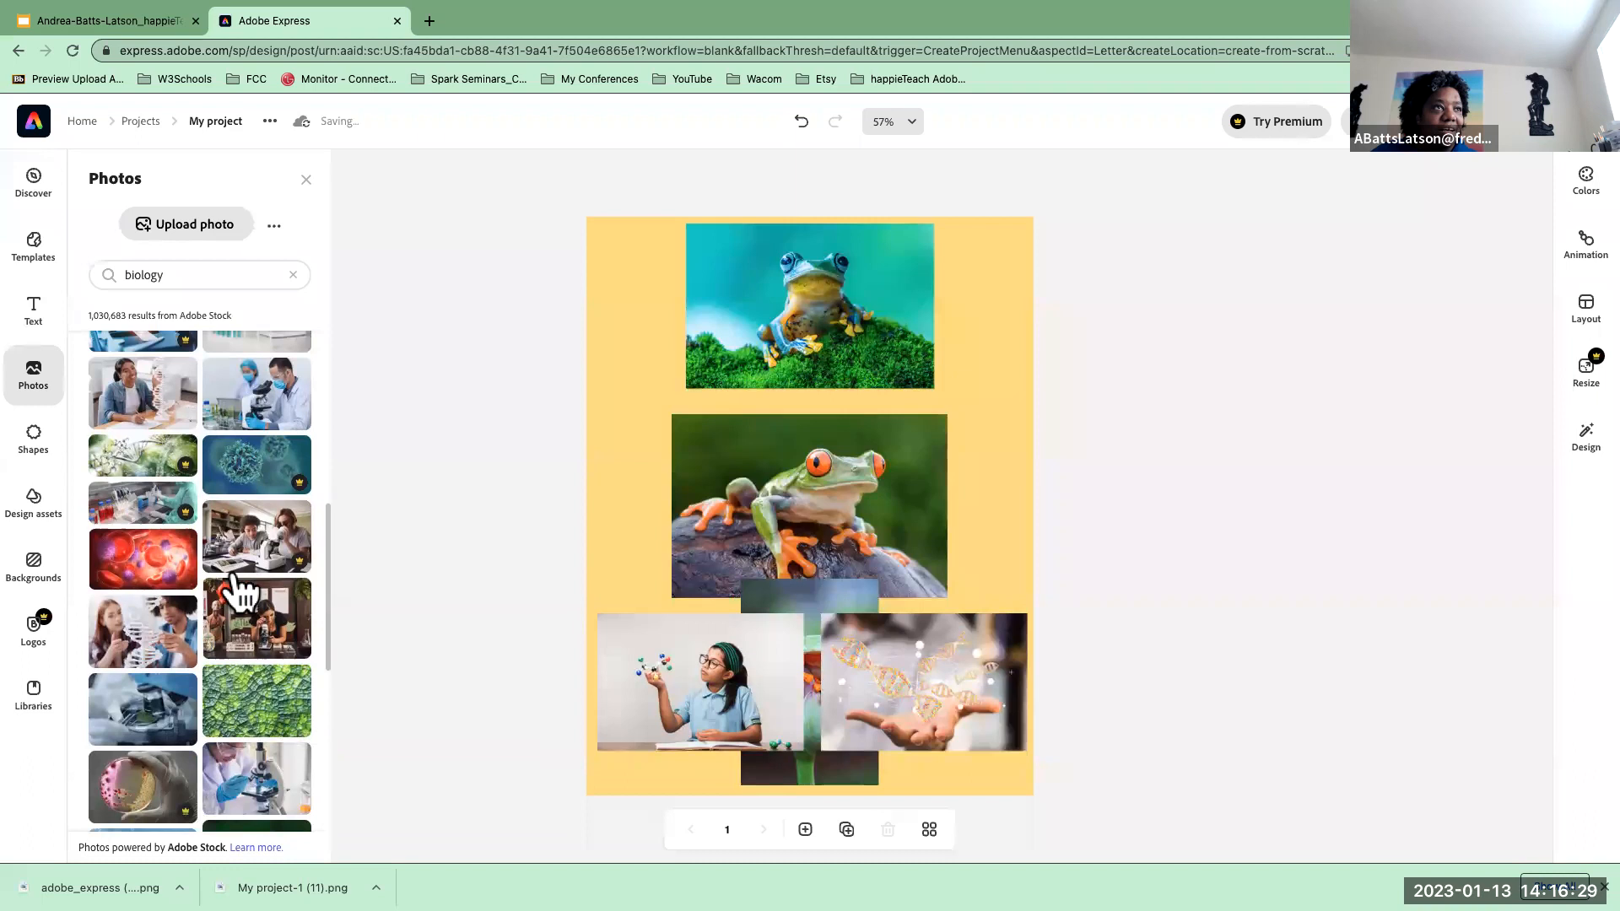
click(255, 446)
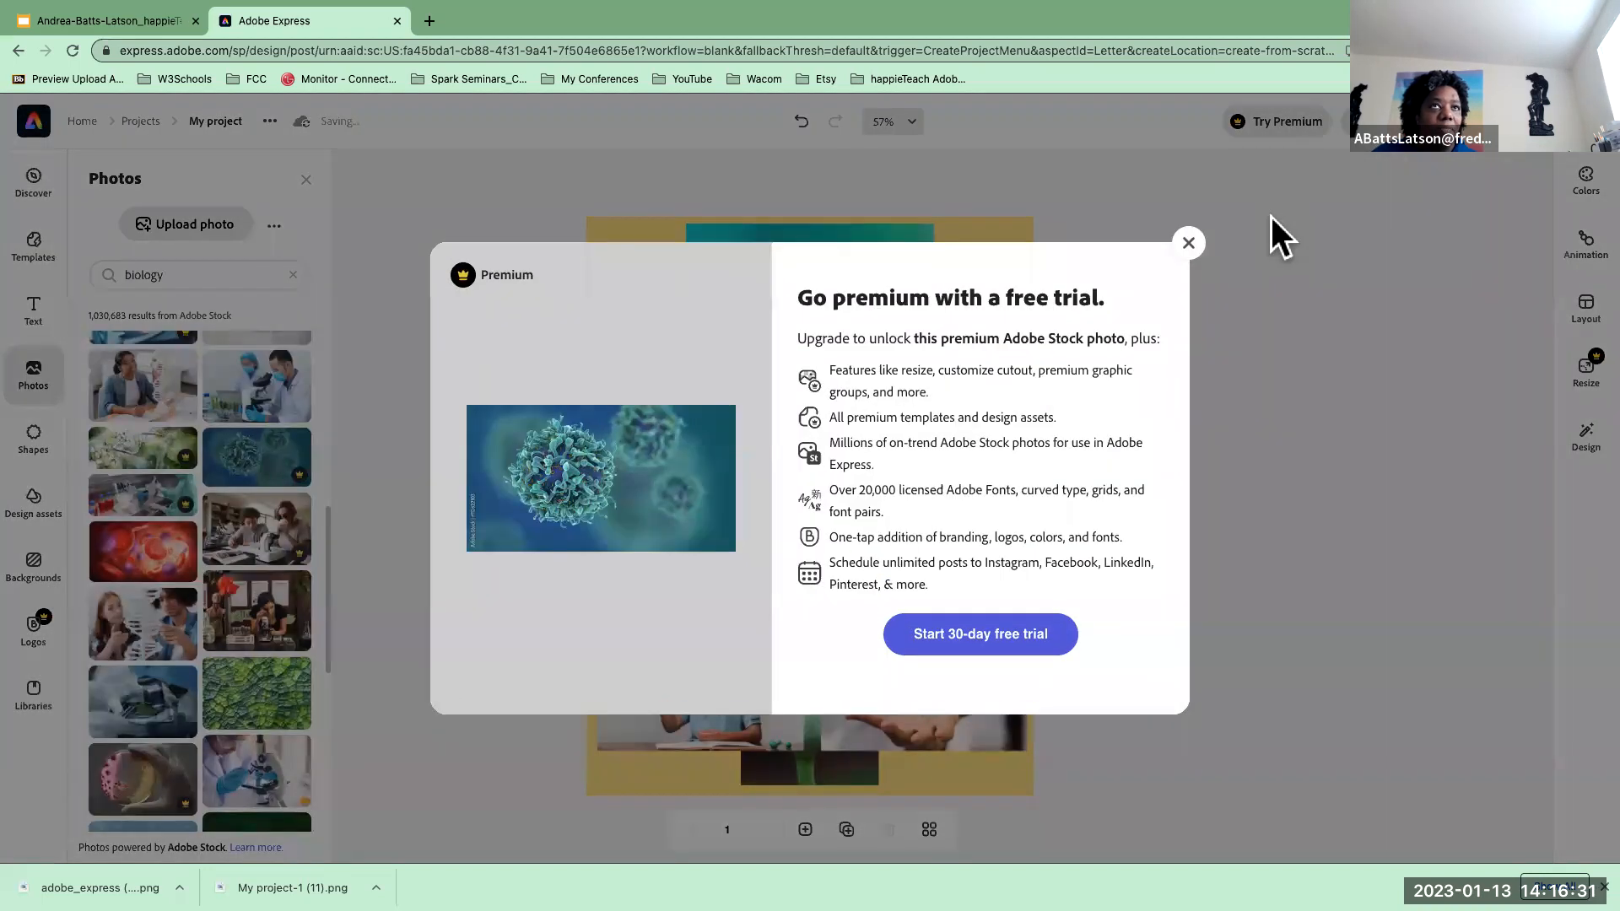
click(1190, 251)
scroll(257, 464, down, 5)
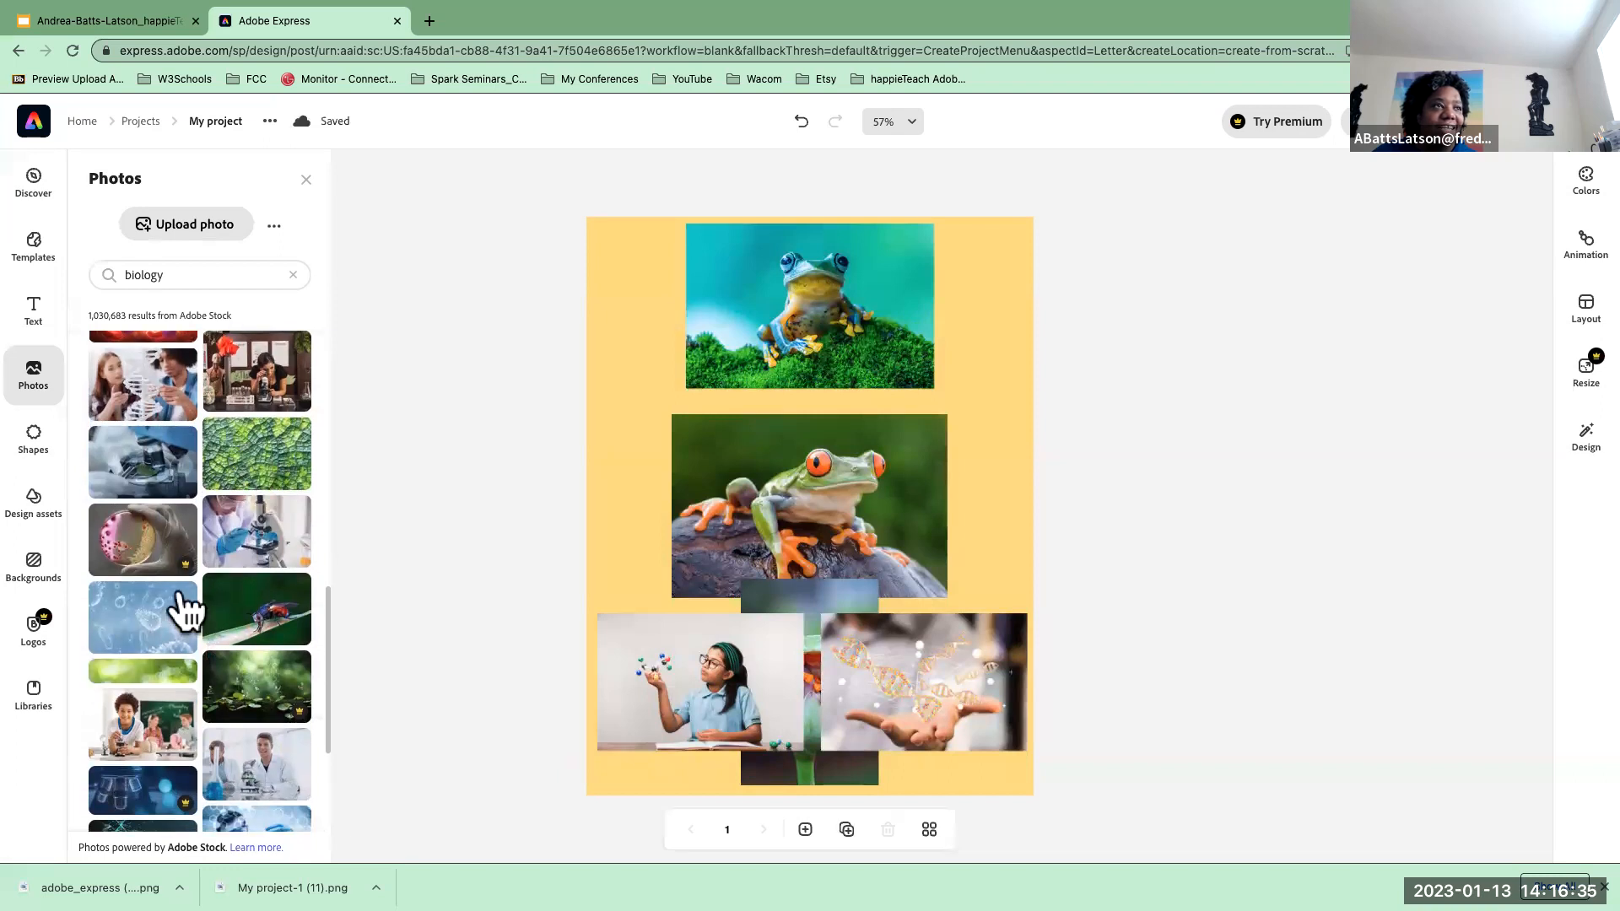
click(135, 627)
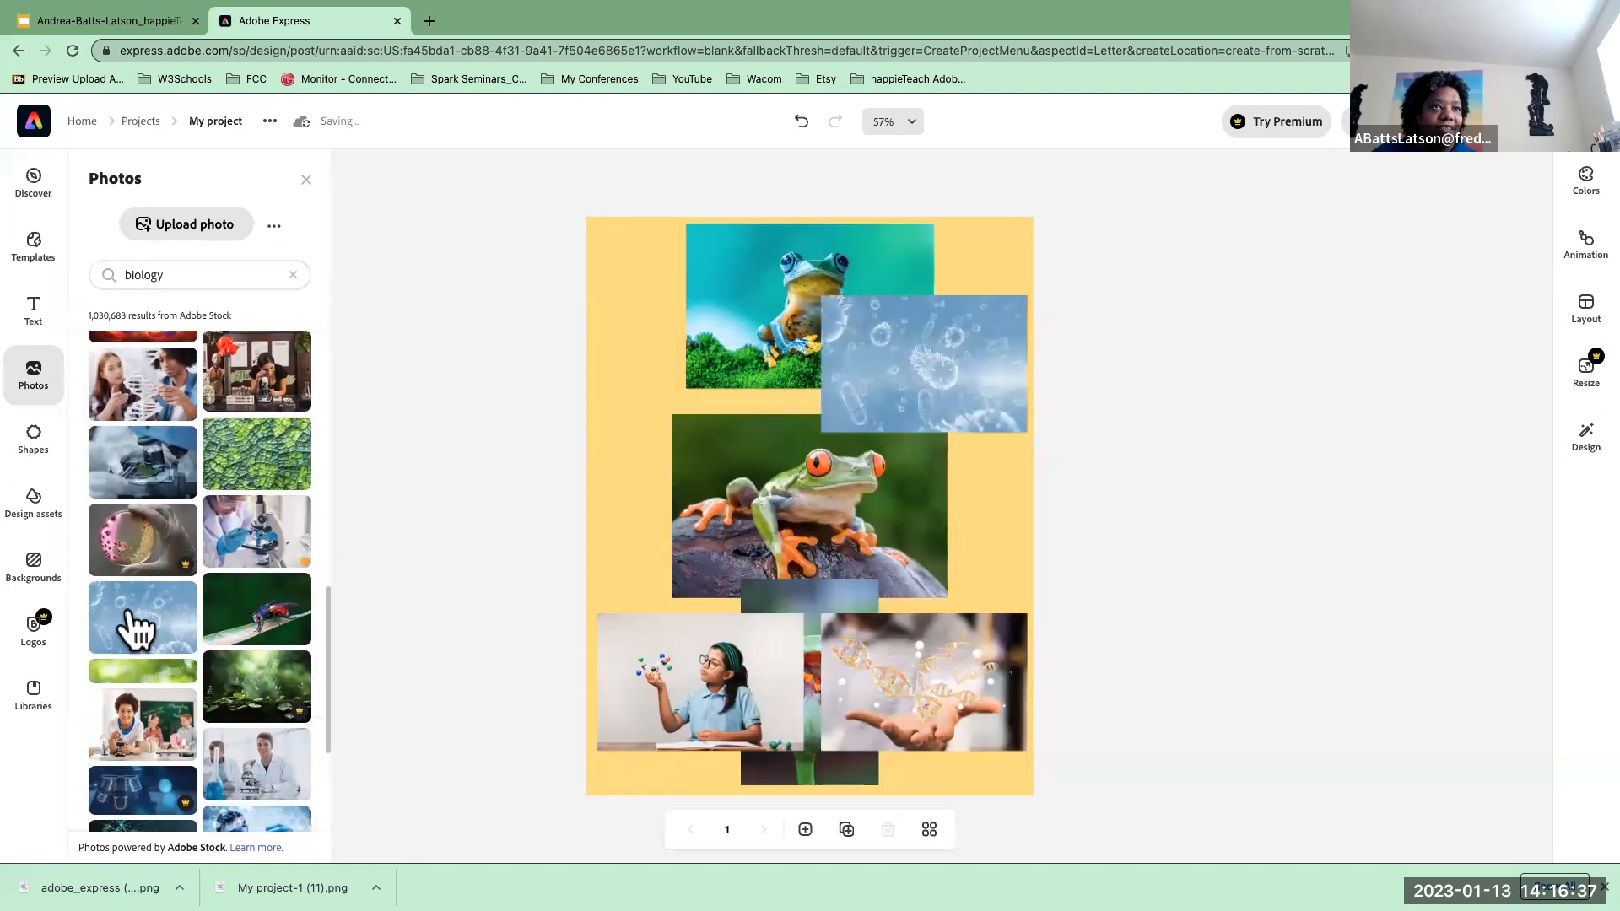
- Try the premium dark DNA photo, dismiss the trial offer, and add the red virus photo with the dark blue background instead
scroll(169, 679, down, 1)
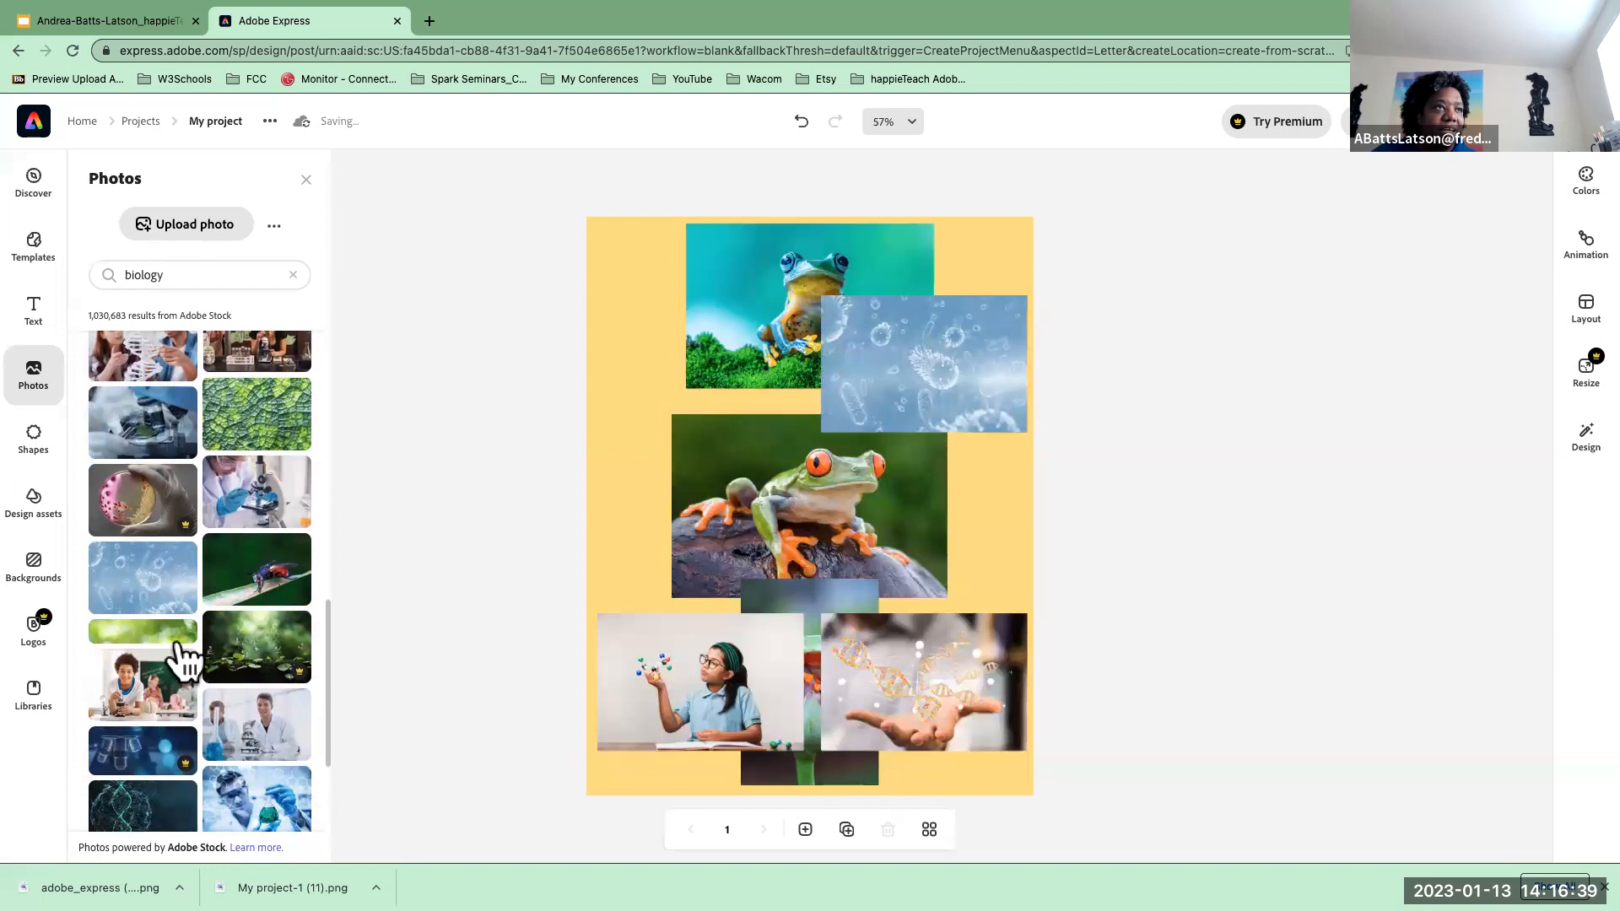
scroll(177, 667, down, 6)
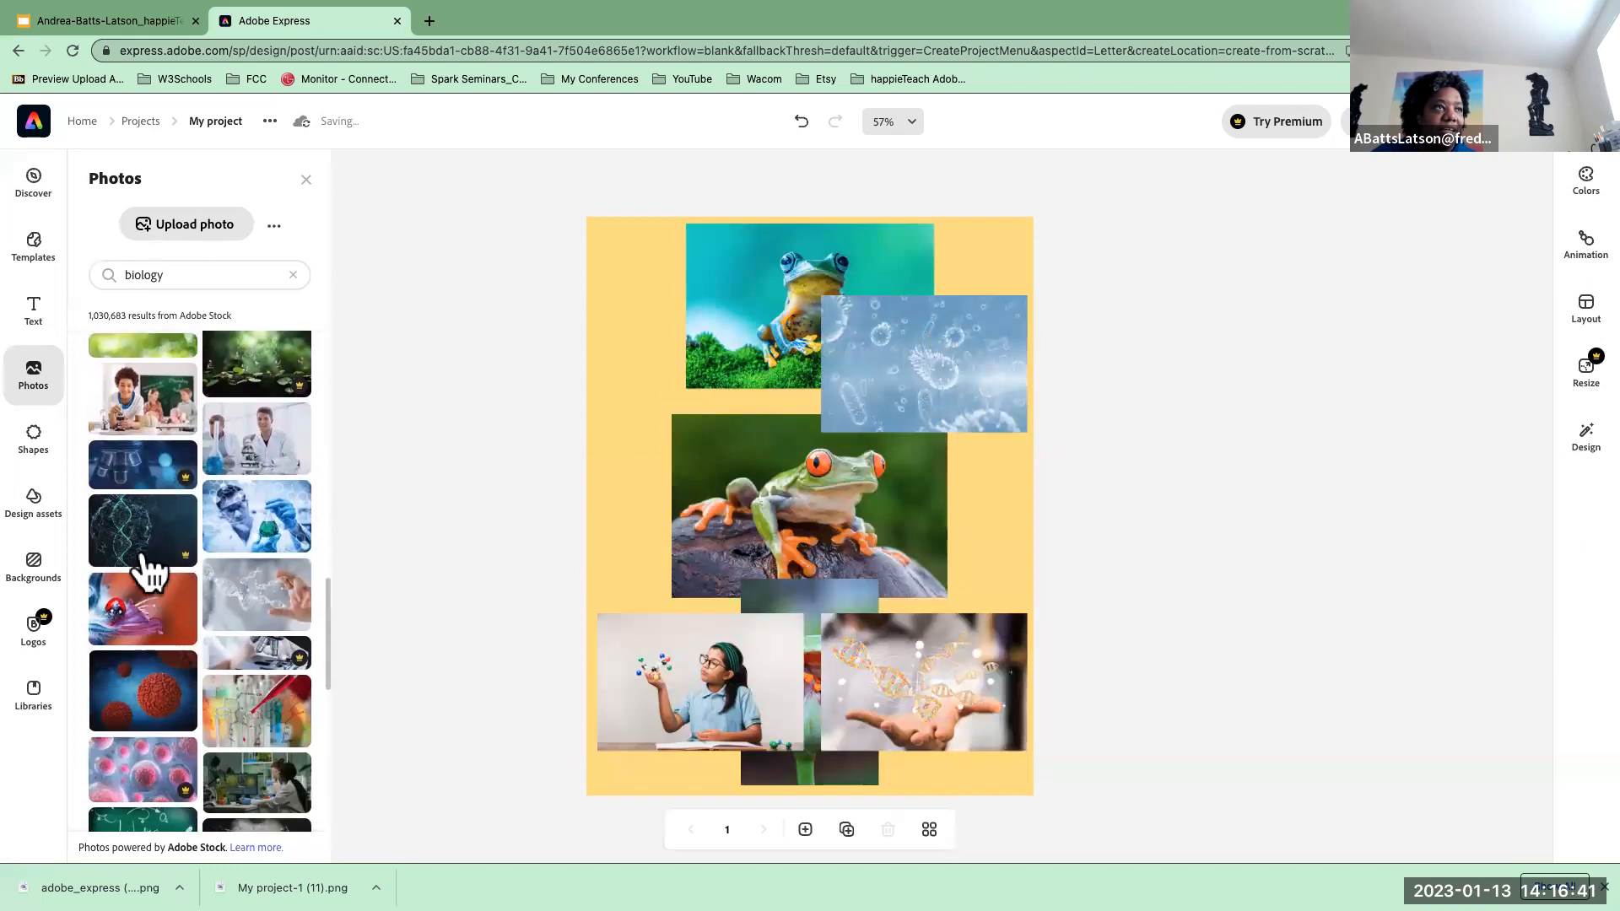
click(144, 553)
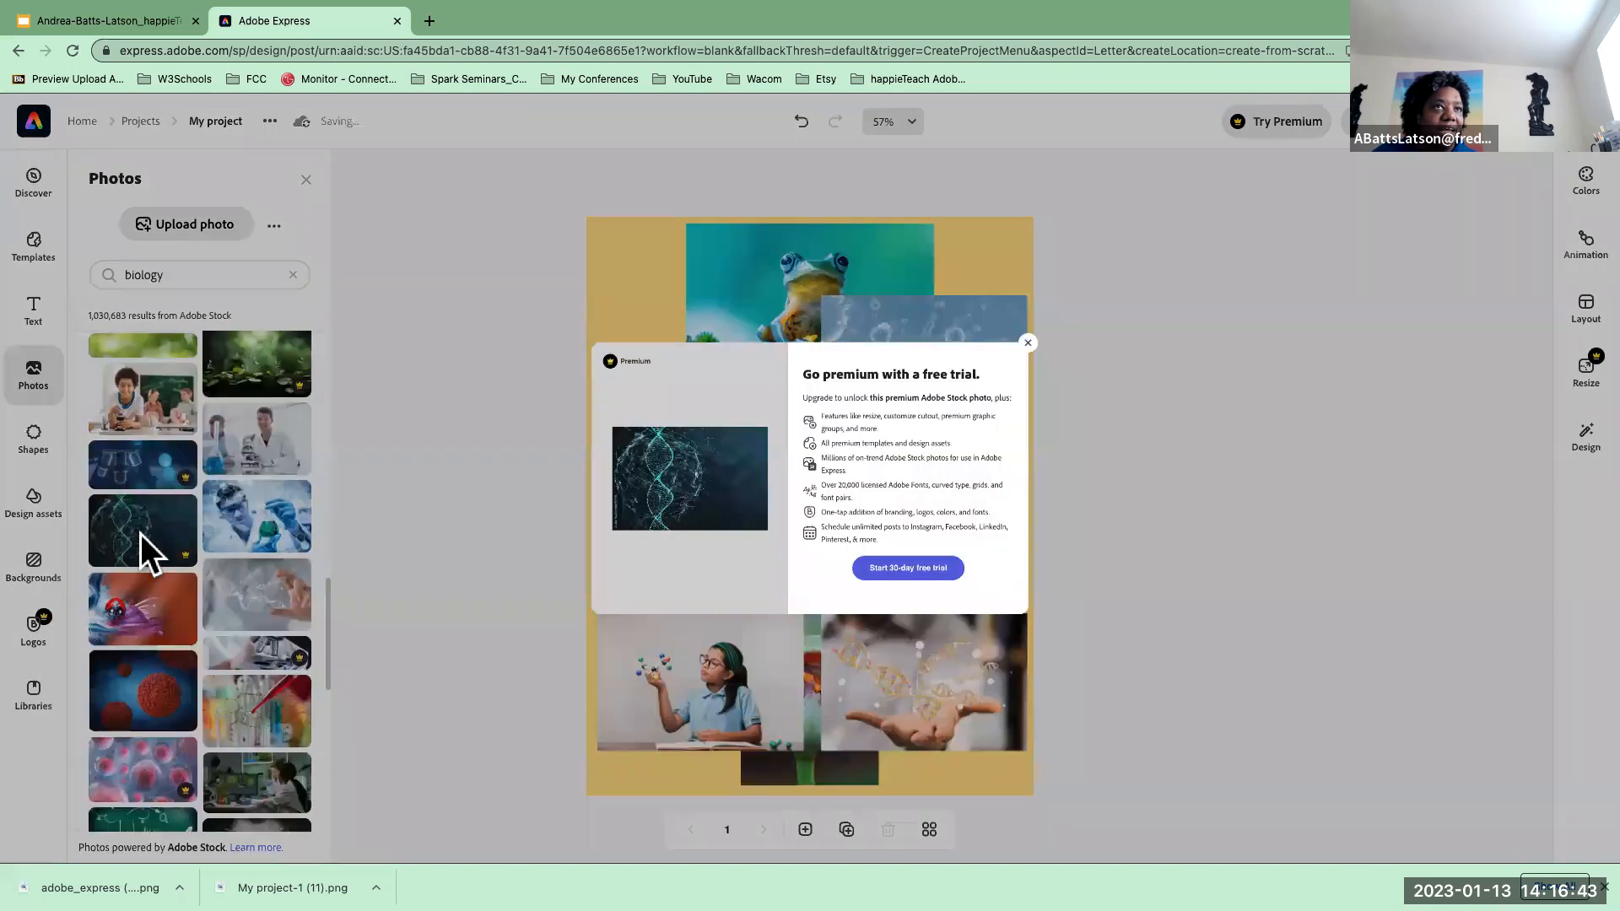
click(1188, 243)
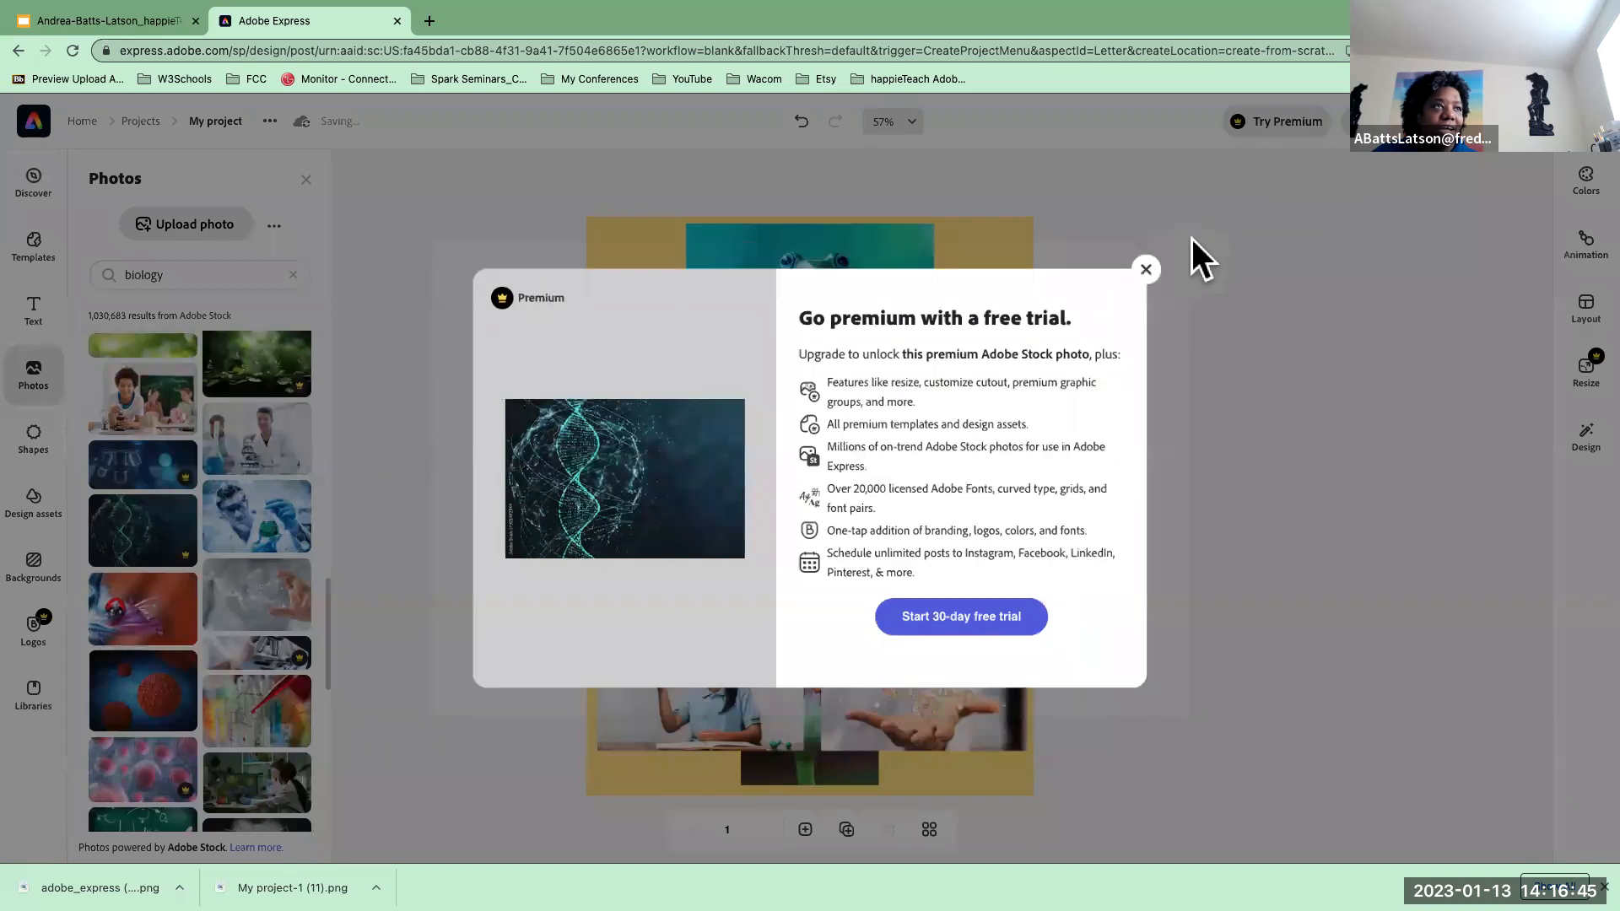
scroll(169, 519, down, 5)
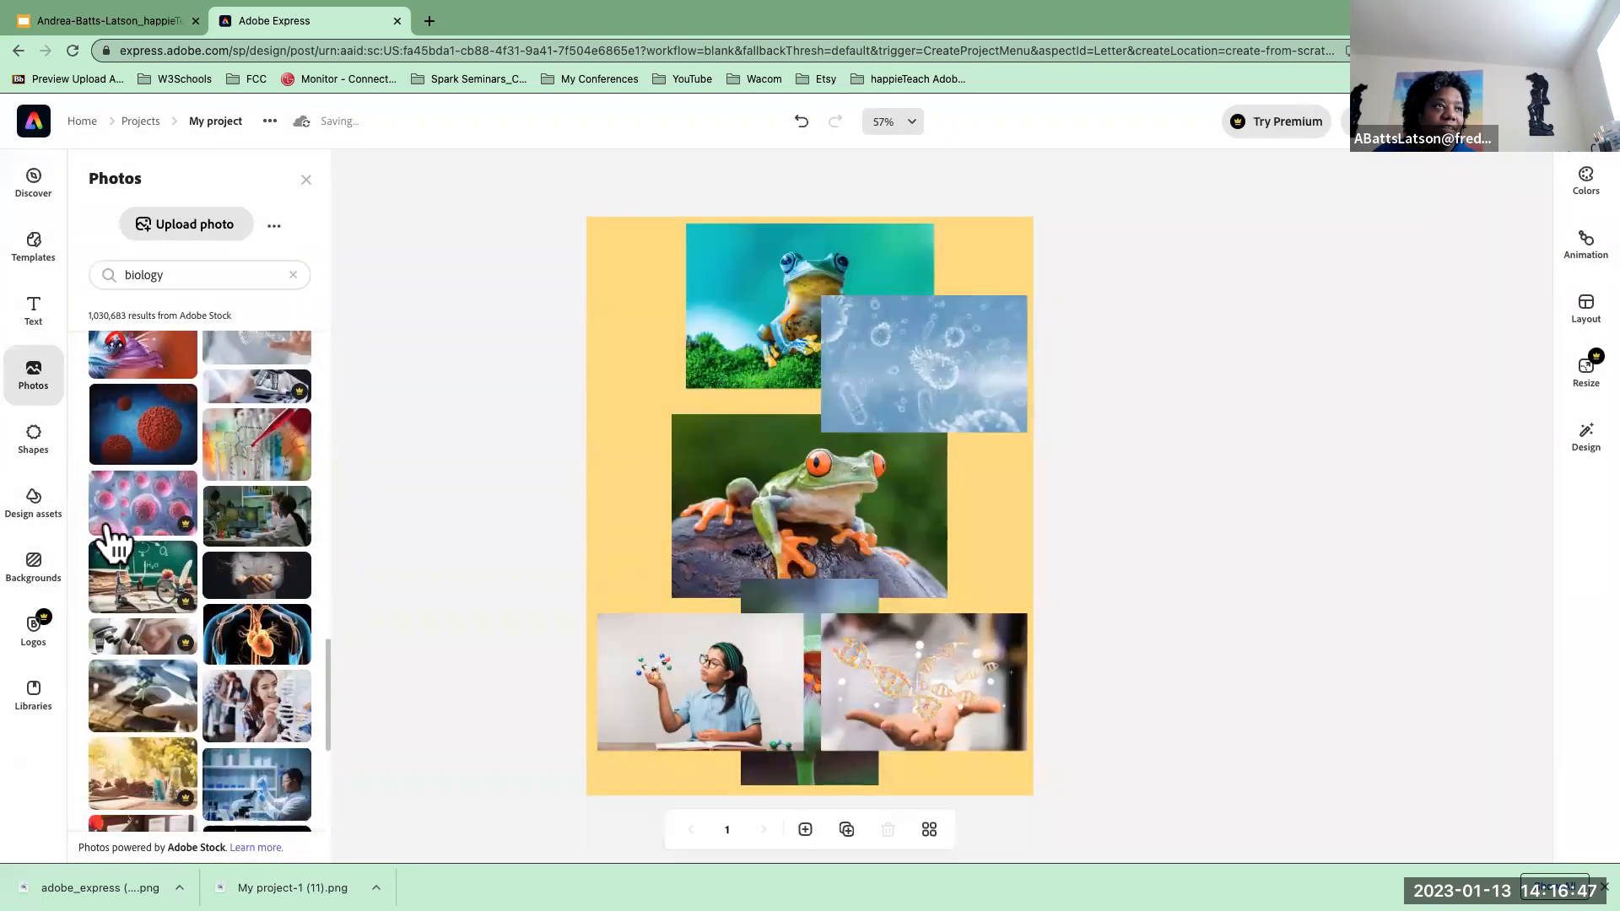
click(159, 388)
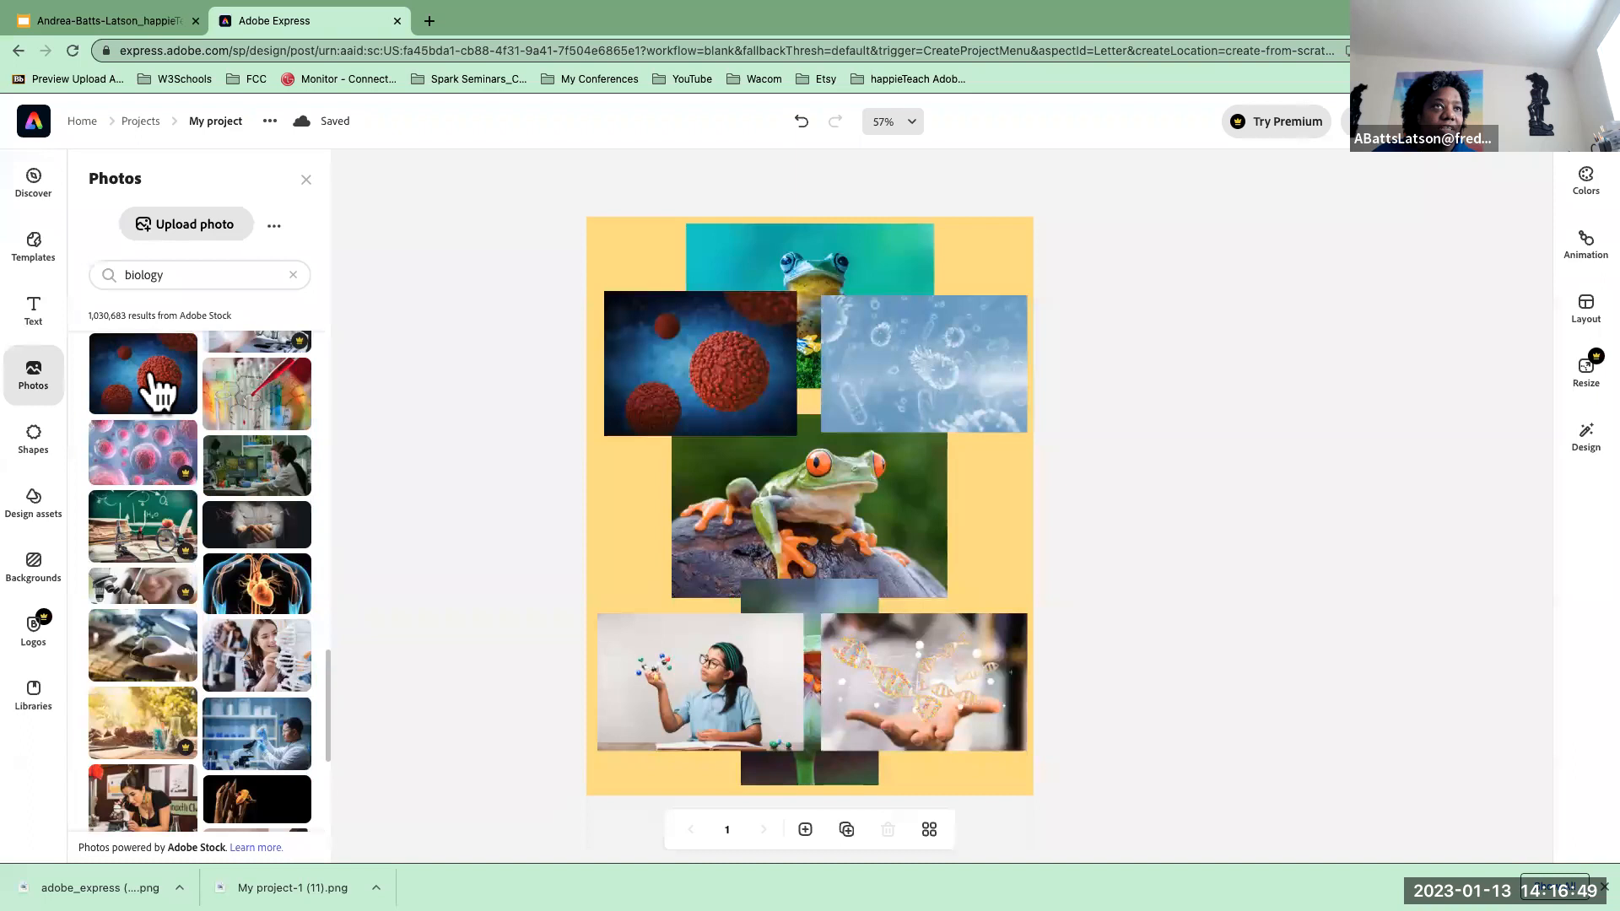
- Try to add the premium pale green photo from the biology results and dismiss the trial offer
scroll(152, 607, down, 4)
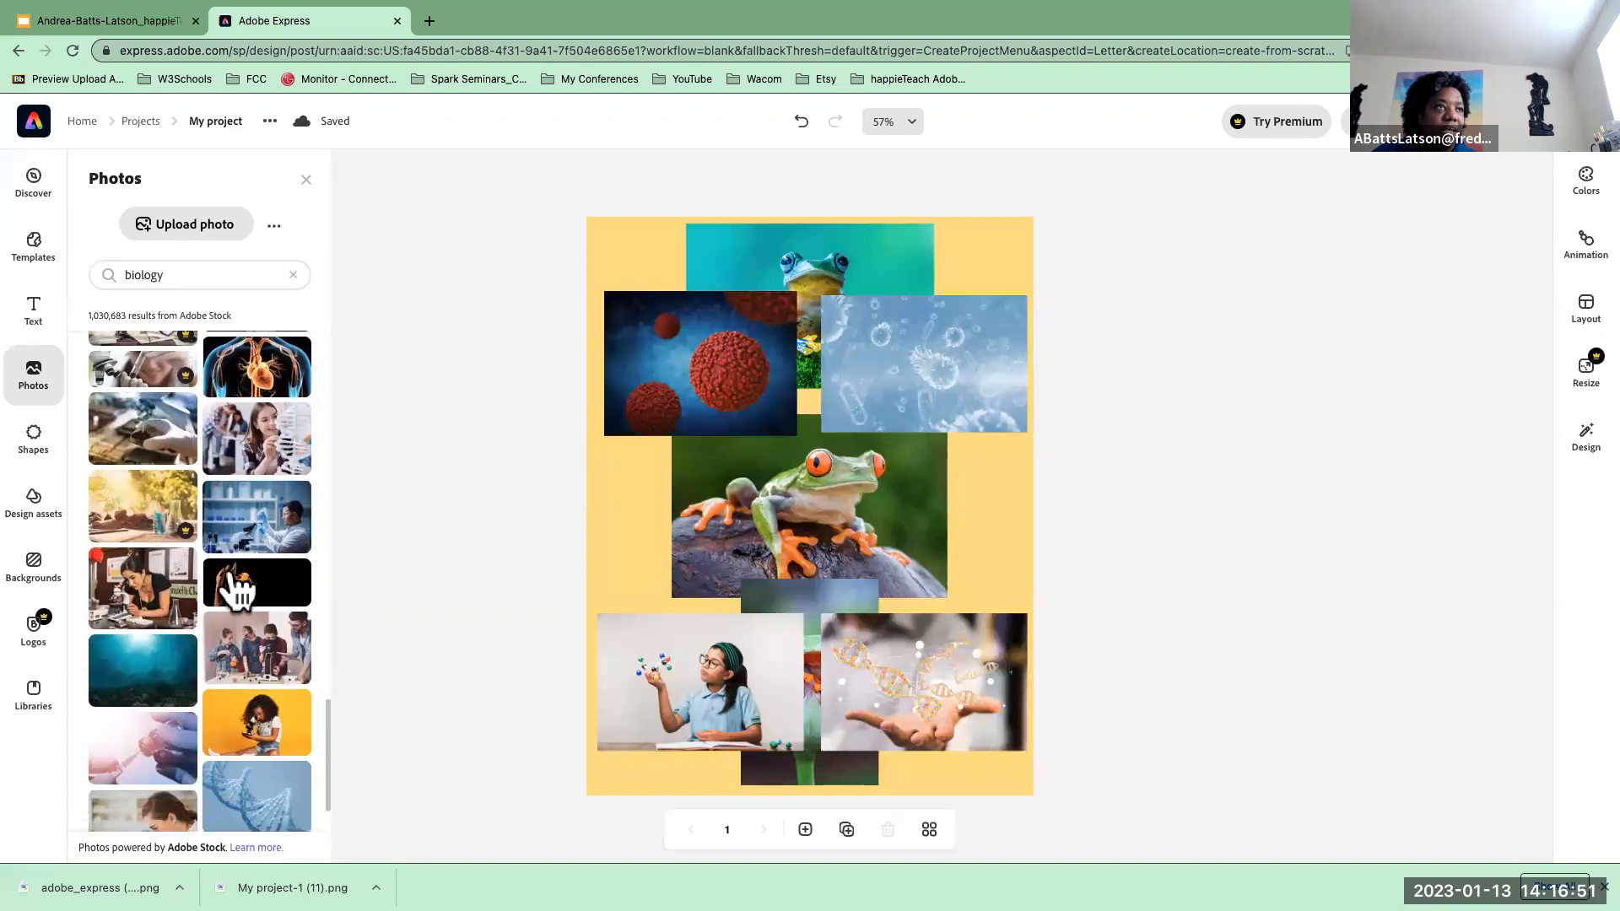
scroll(148, 590, down, 2)
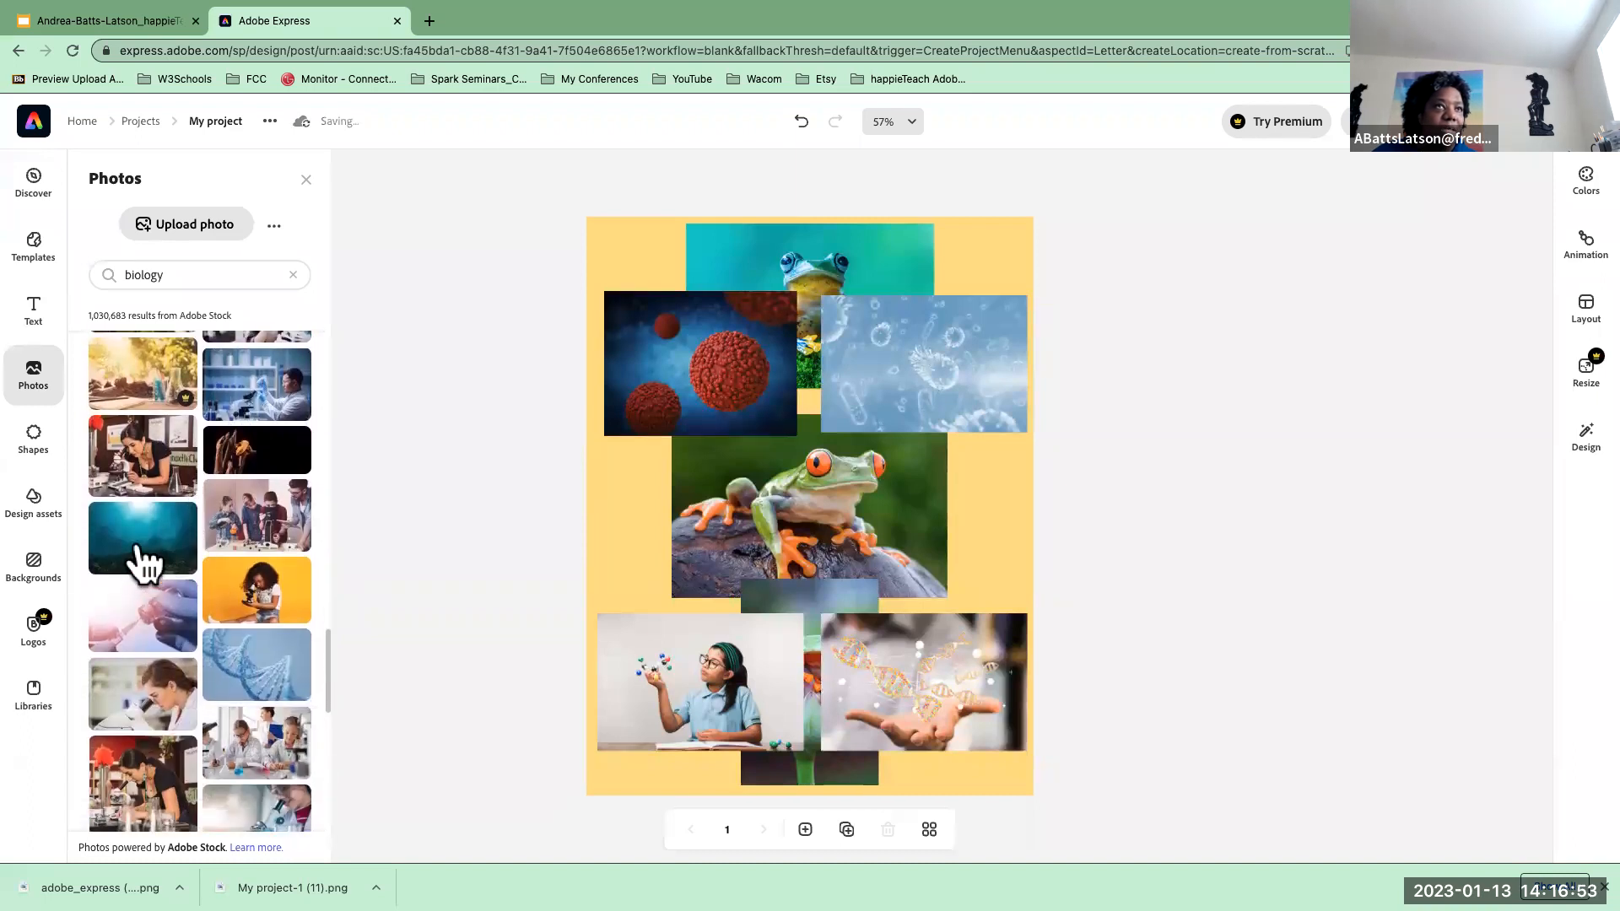
scroll(147, 582, down, 3)
scroll(232, 624, down, 3)
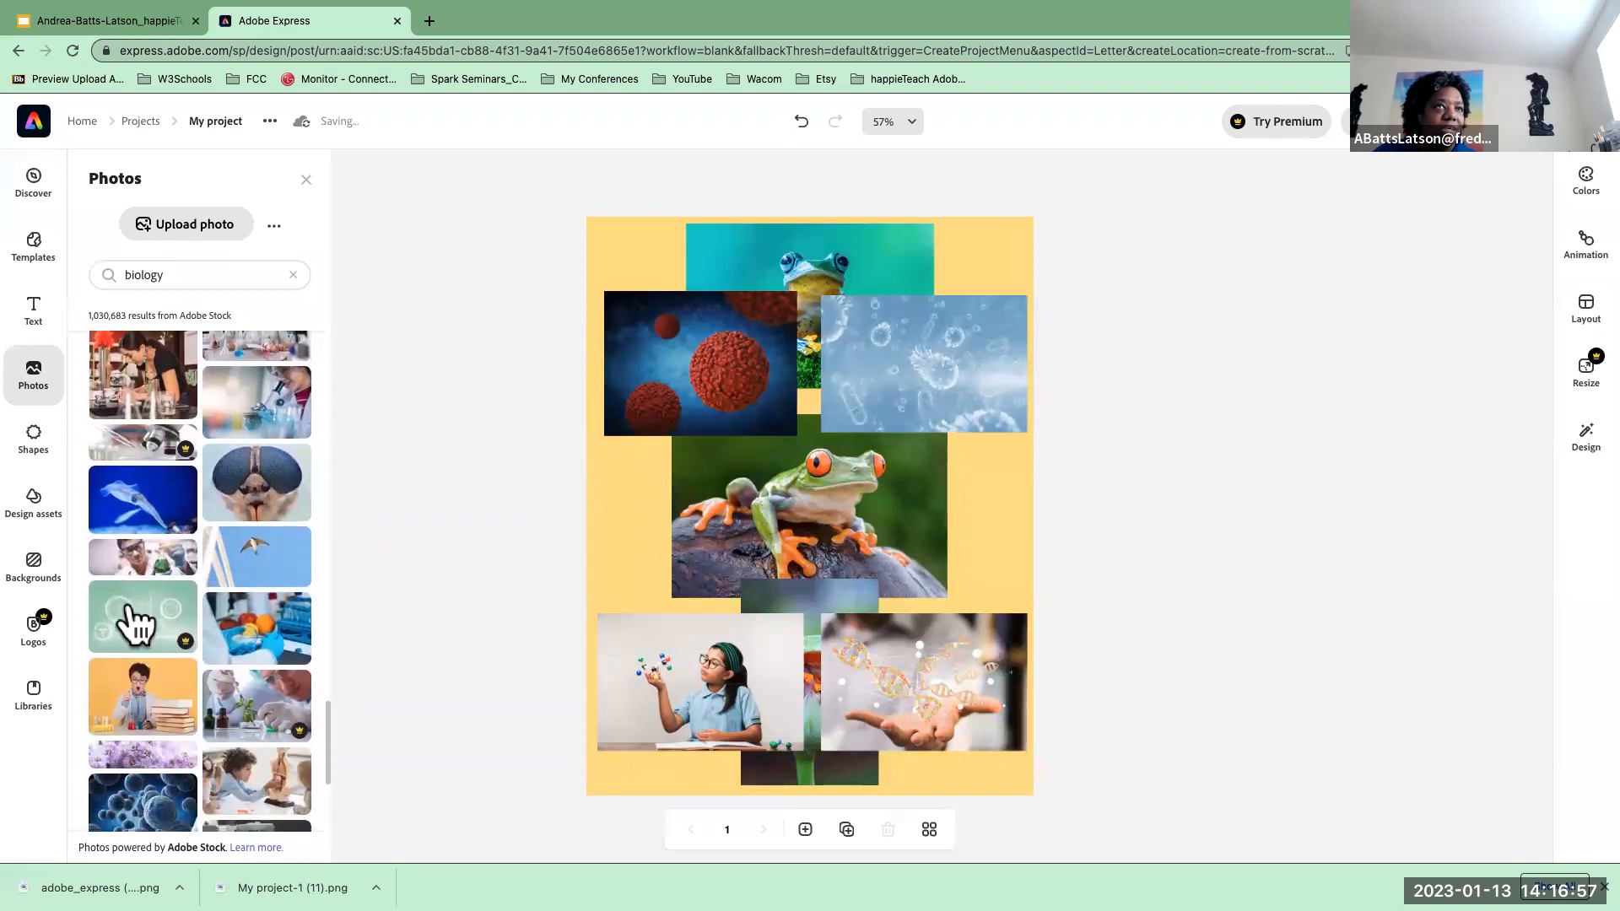
click(131, 620)
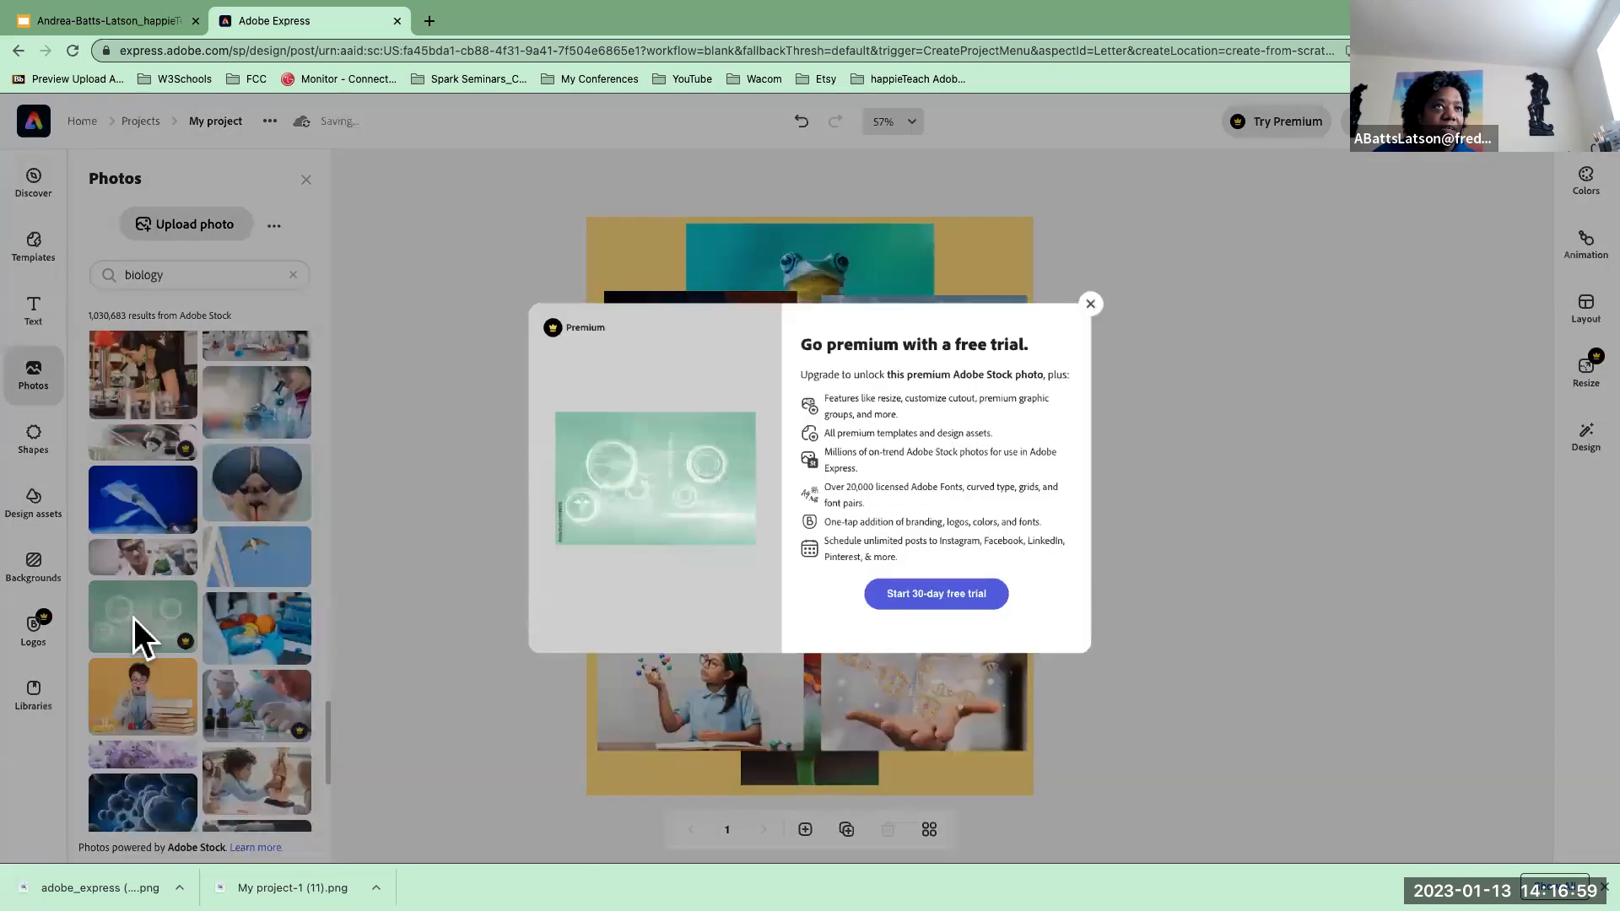
click(1187, 245)
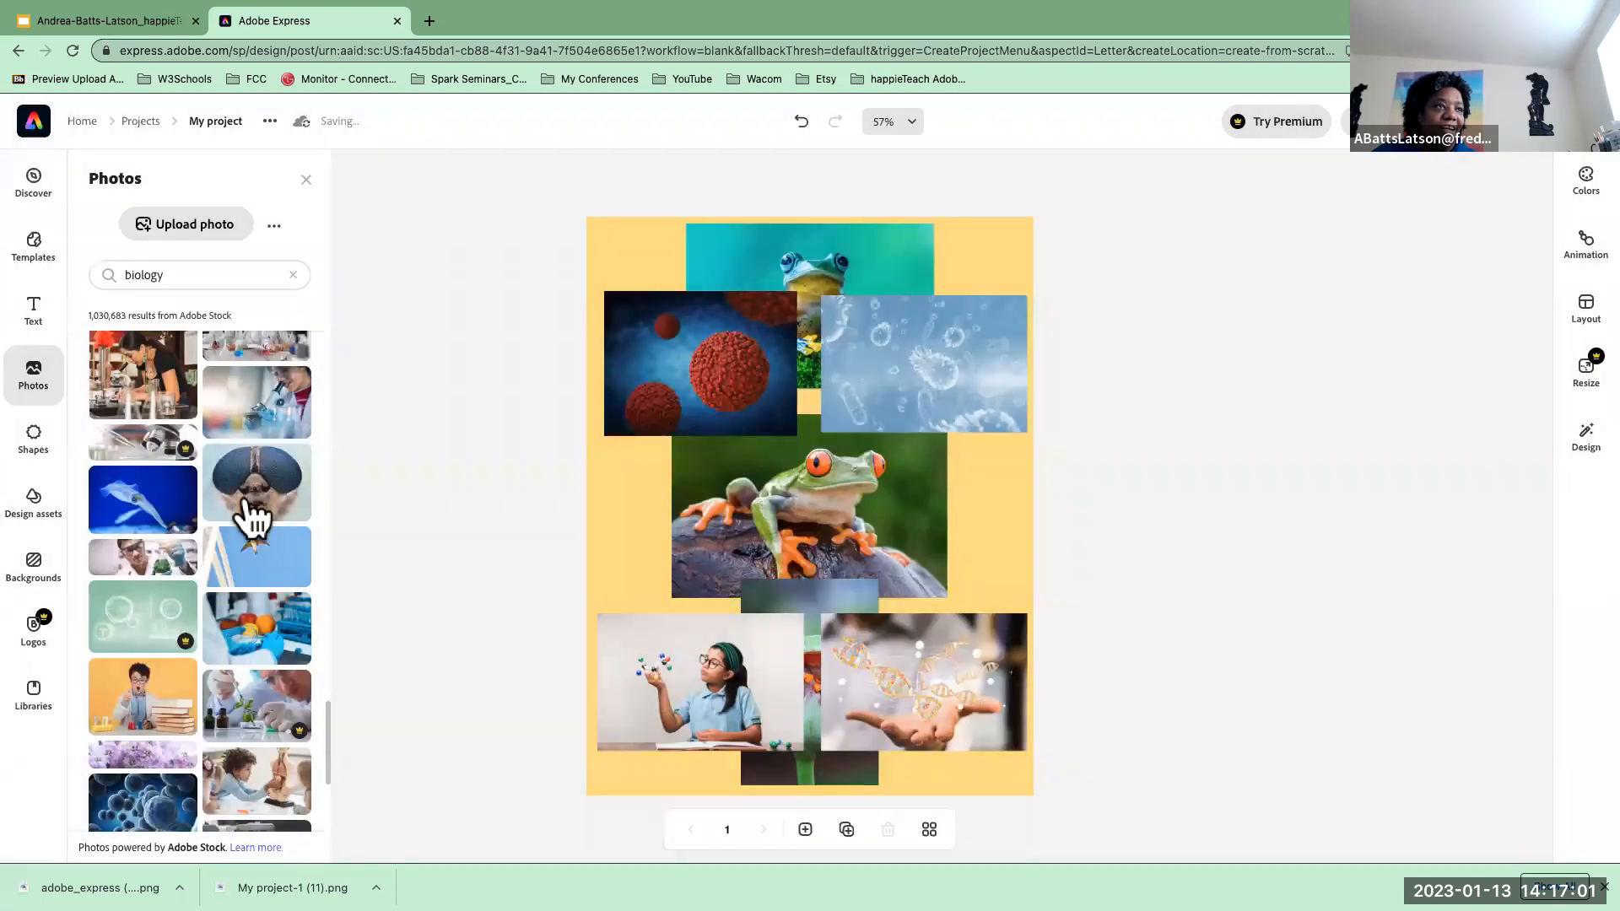
- Look further through the biology results and add the lab photo of a gloved hand with coloured test tubes to the flyer
scroll(168, 472, down, 5)
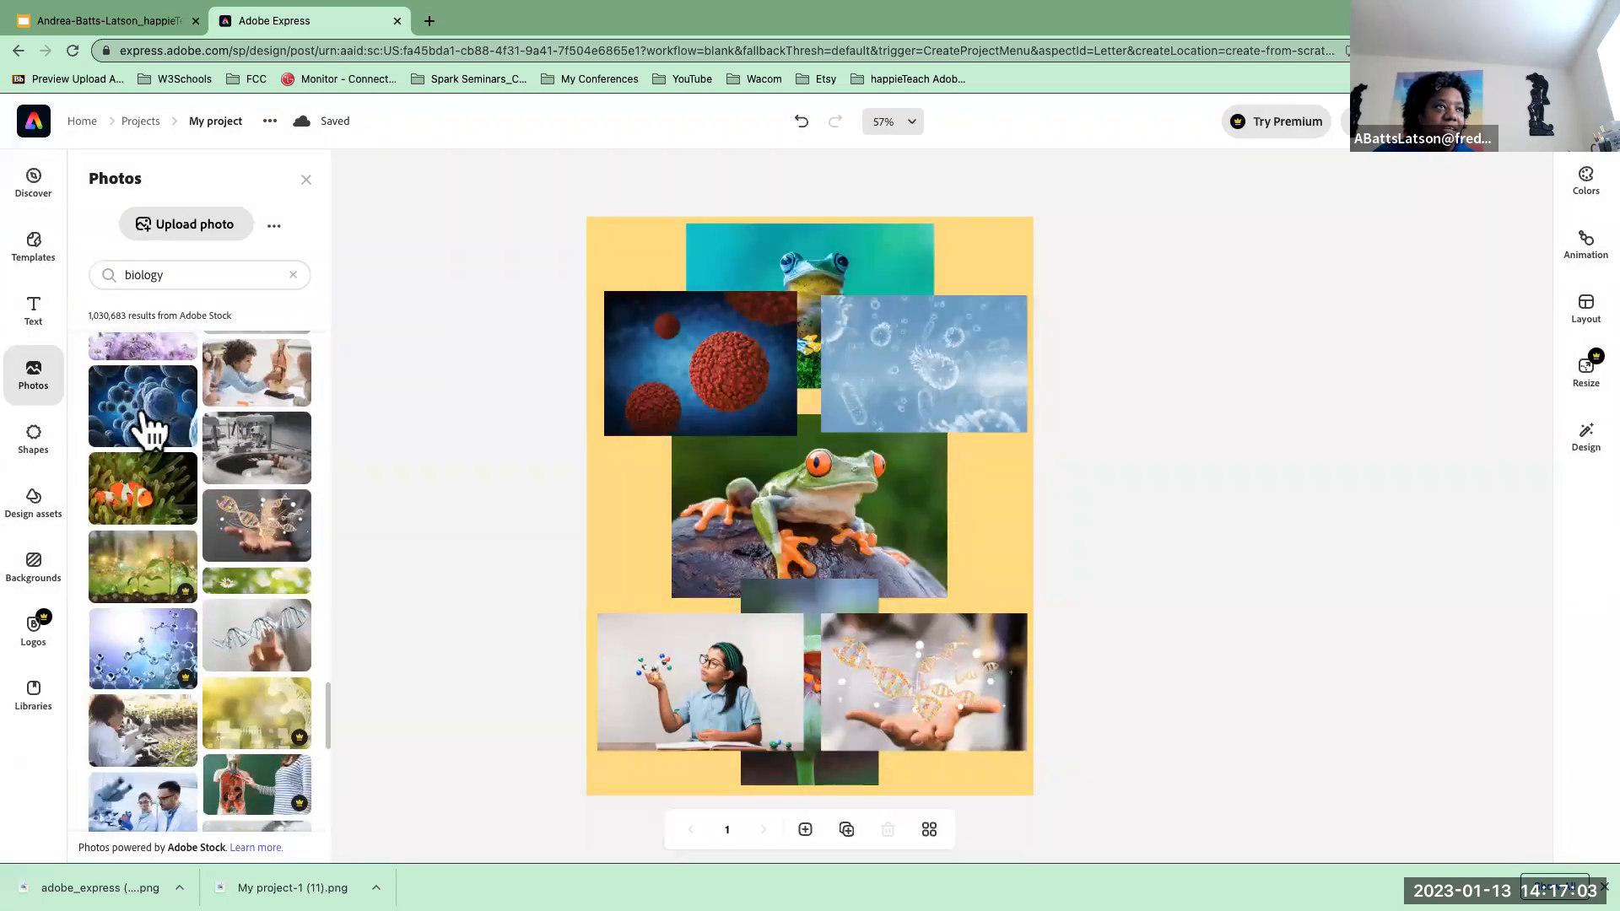
scroll(177, 549, down, 1)
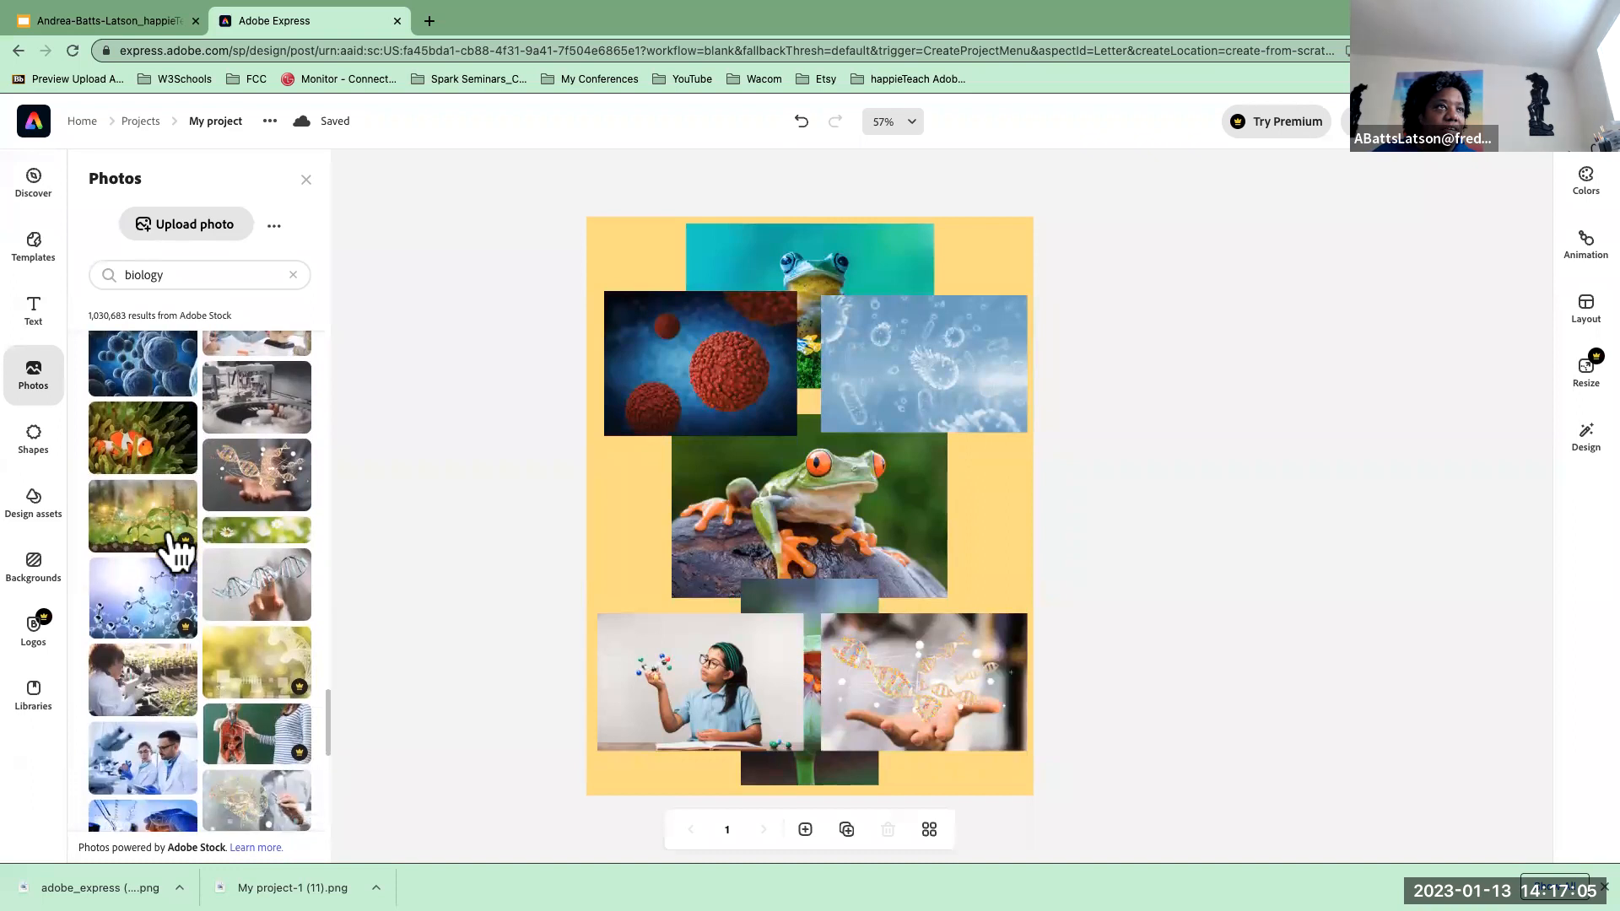
scroll(178, 548, down, 4)
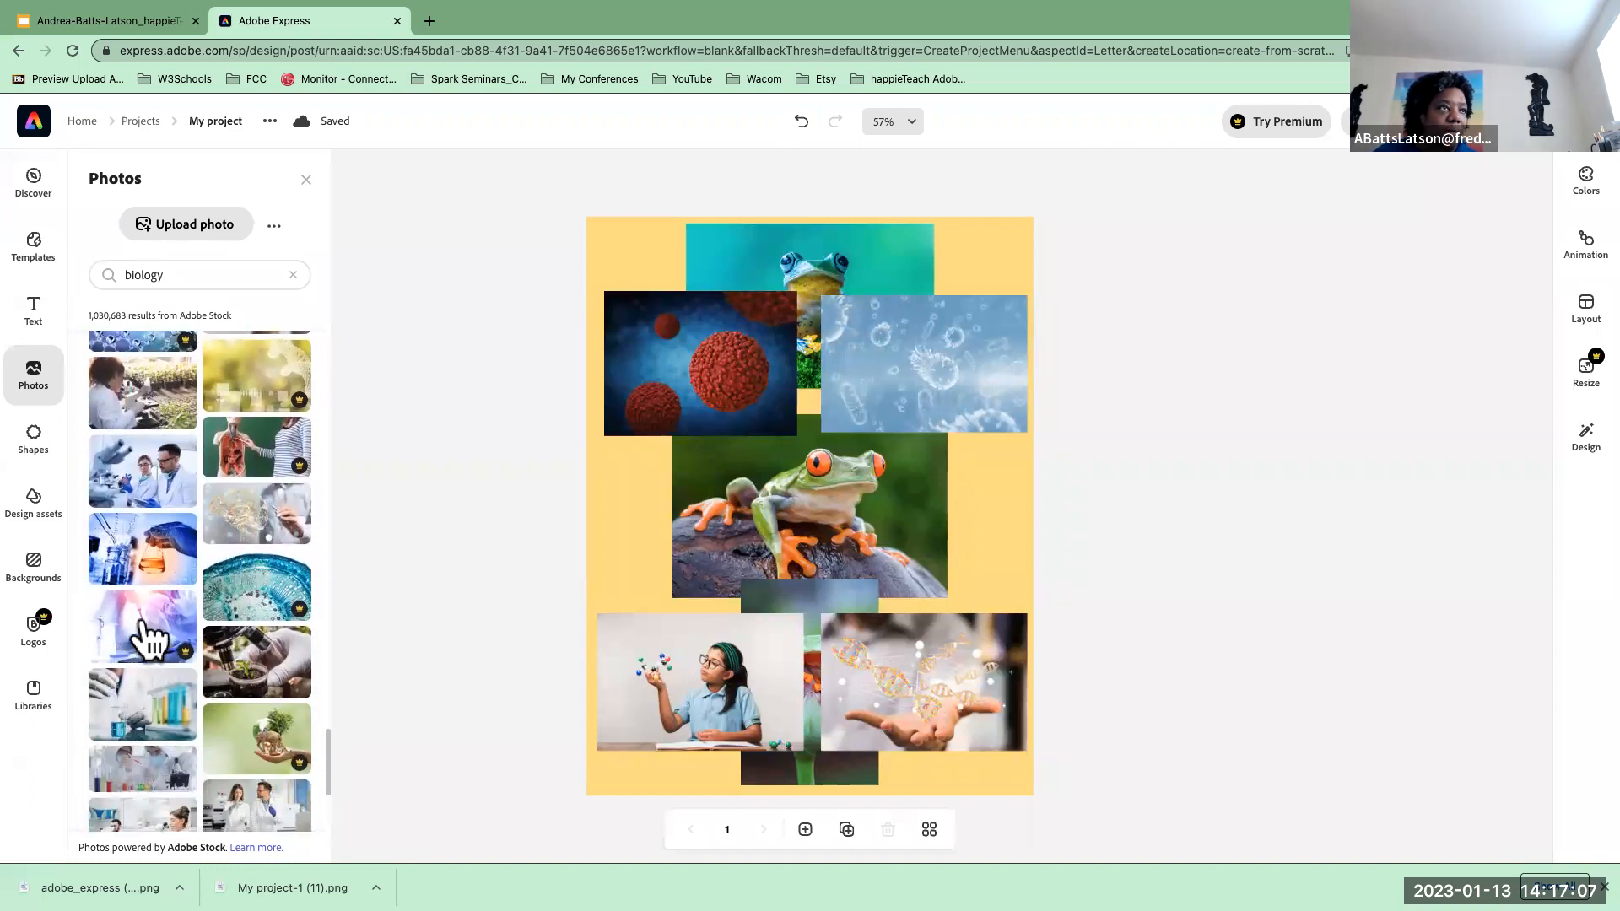
scroll(148, 675, down, 3)
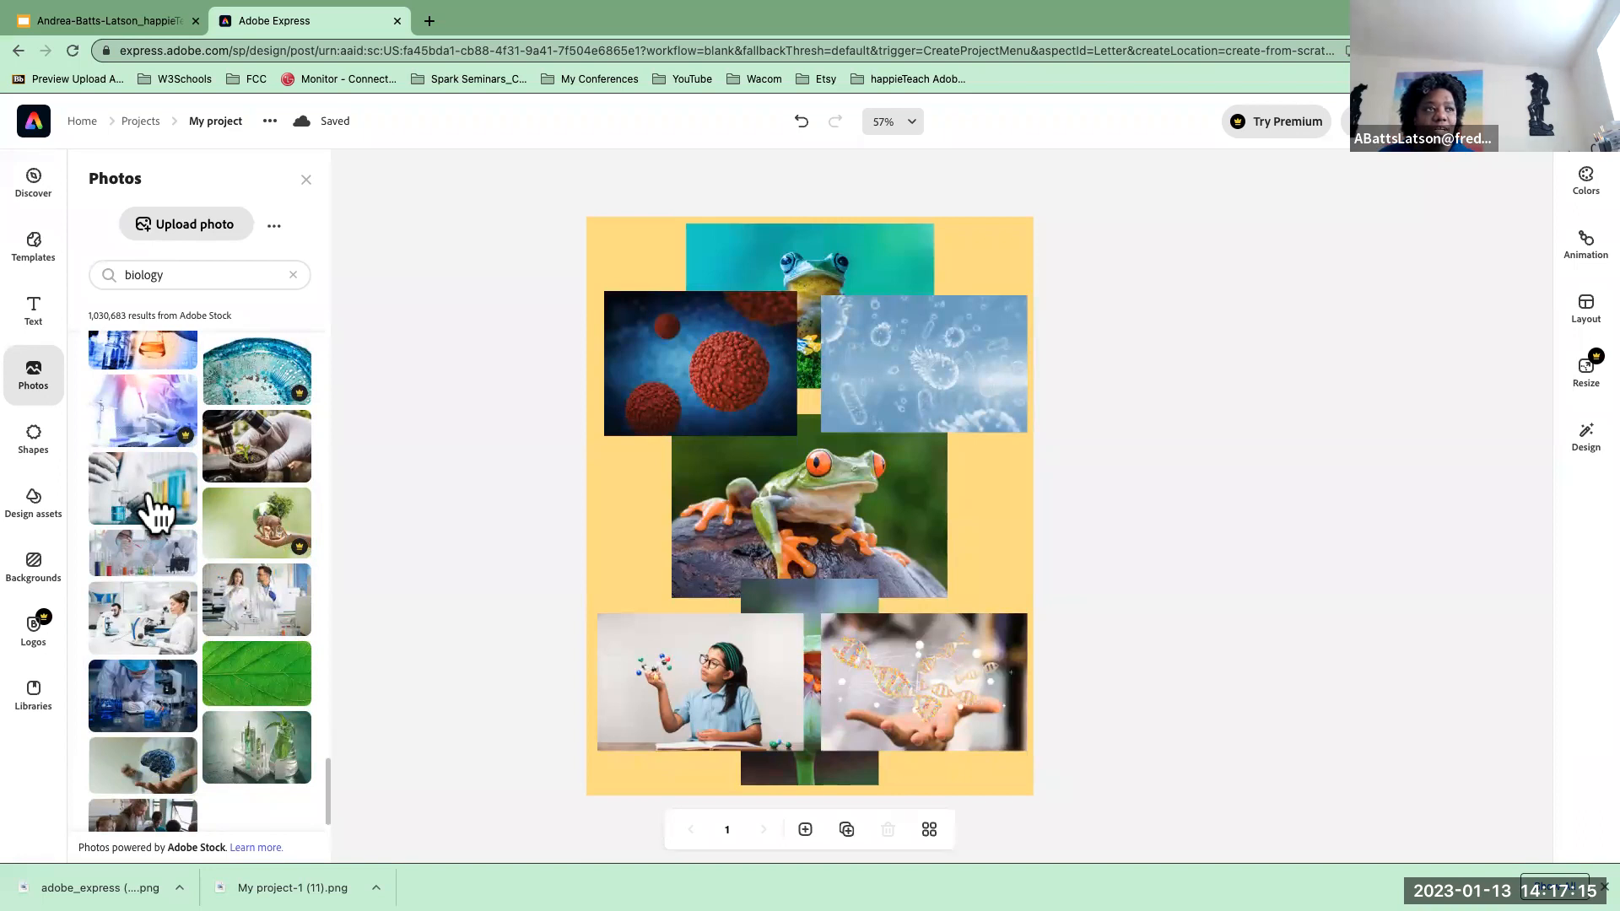
click(154, 506)
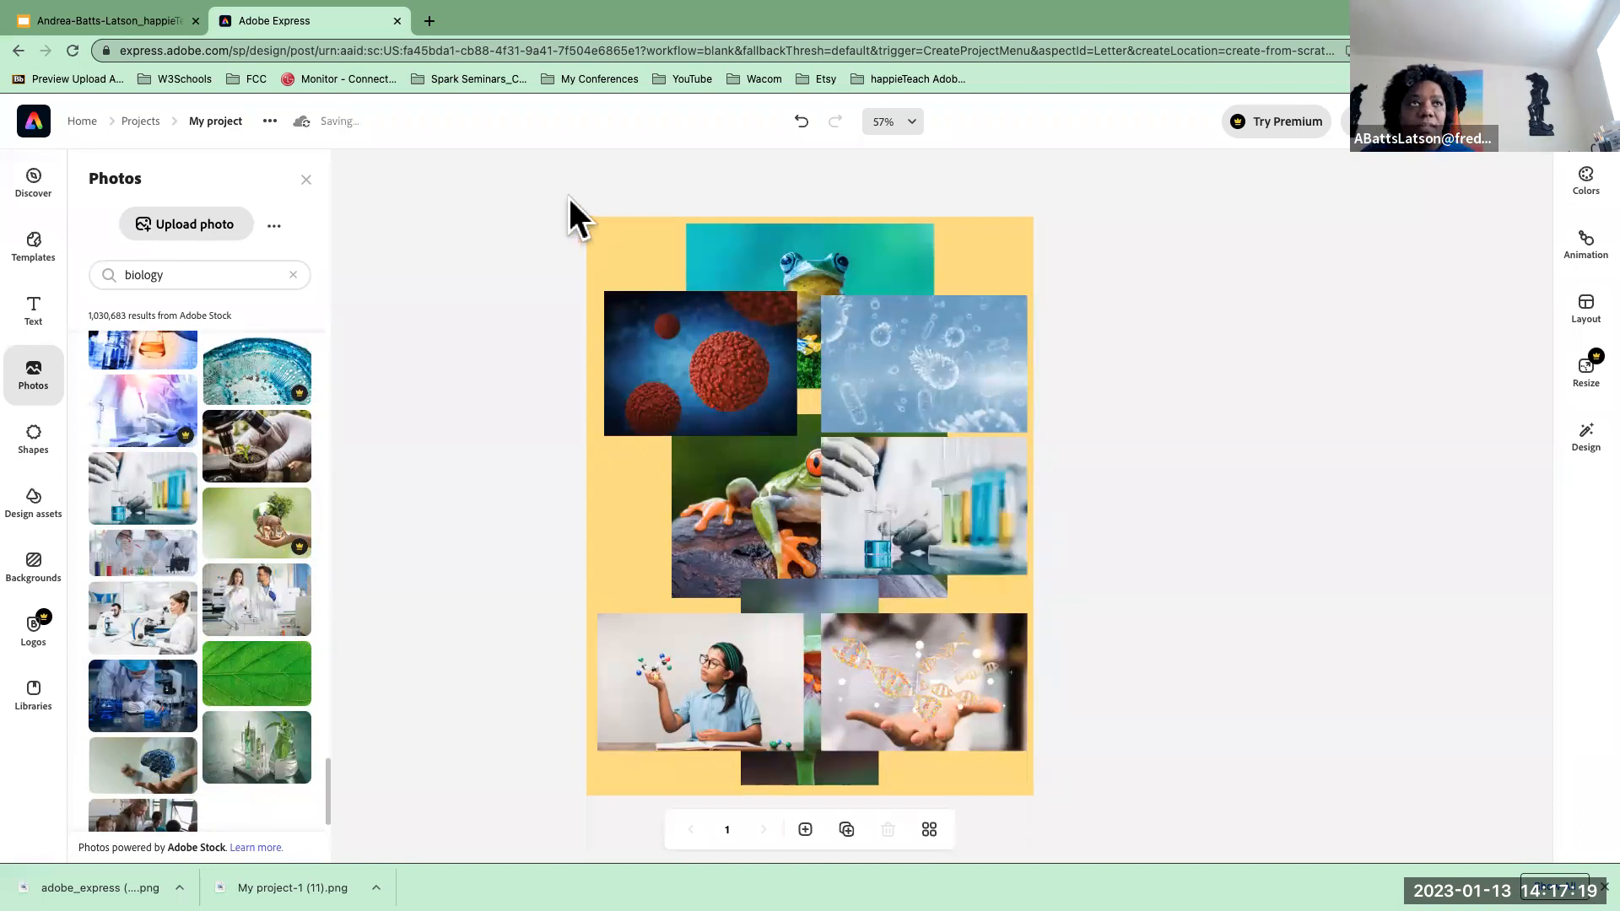
- Move the frog photos down to the flyer's bottom edge, clear of the biology photos
drag(799, 282, 760, 743)
drag(753, 518, 699, 812)
drag(796, 591, 807, 726)
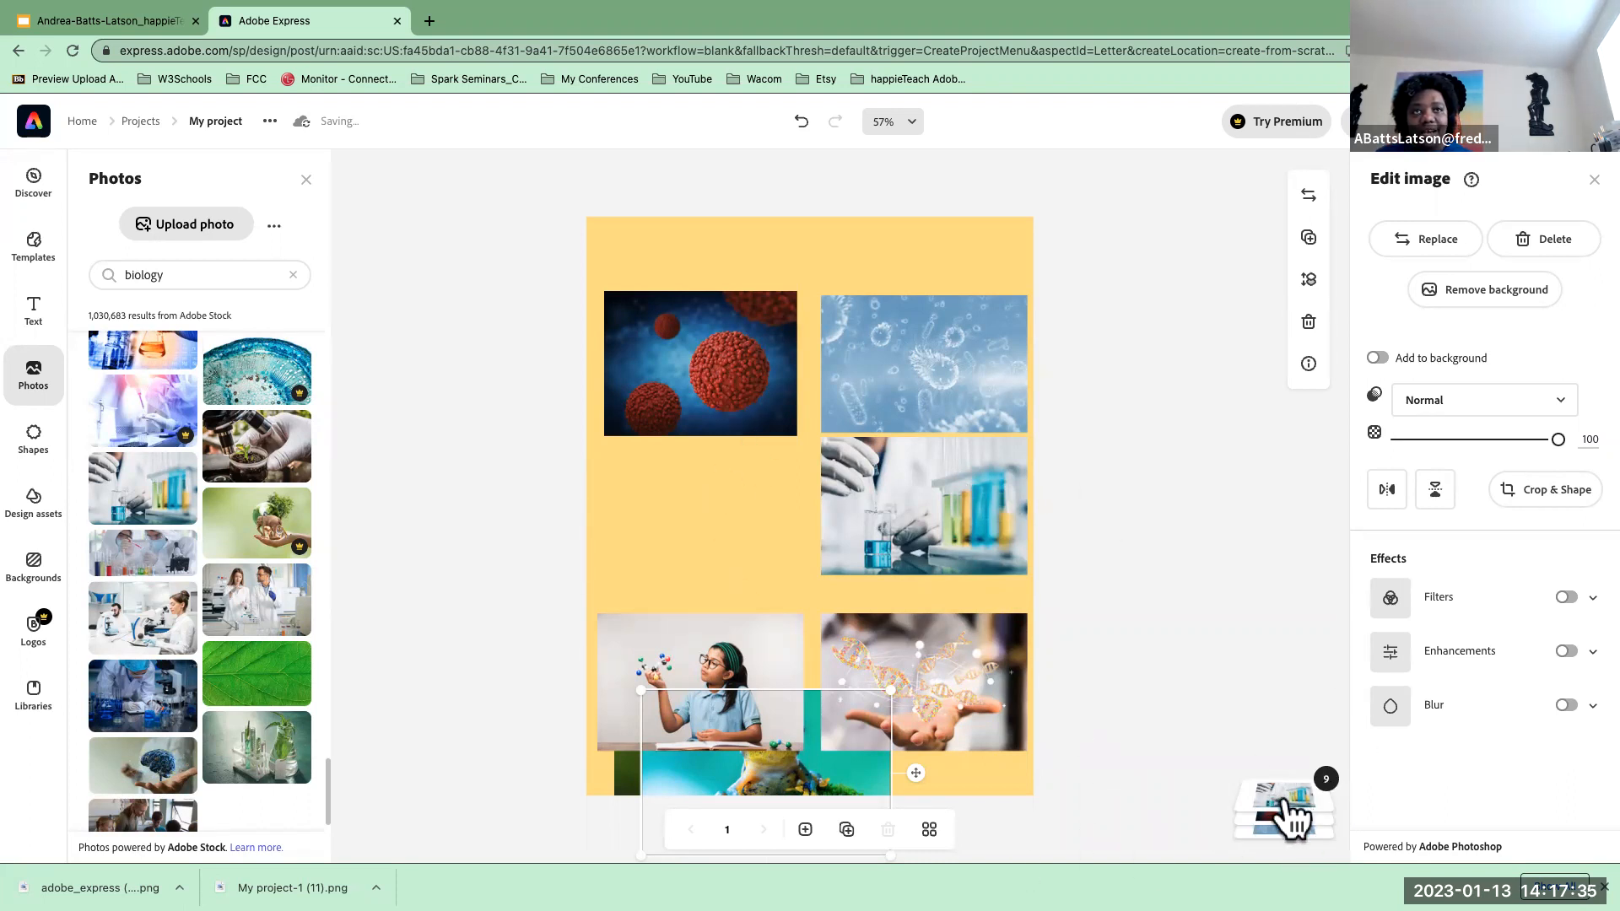
- Reorder the layers so the test-tube photo sits directly above the teal frog photo, and close the layer stack
click(1291, 815)
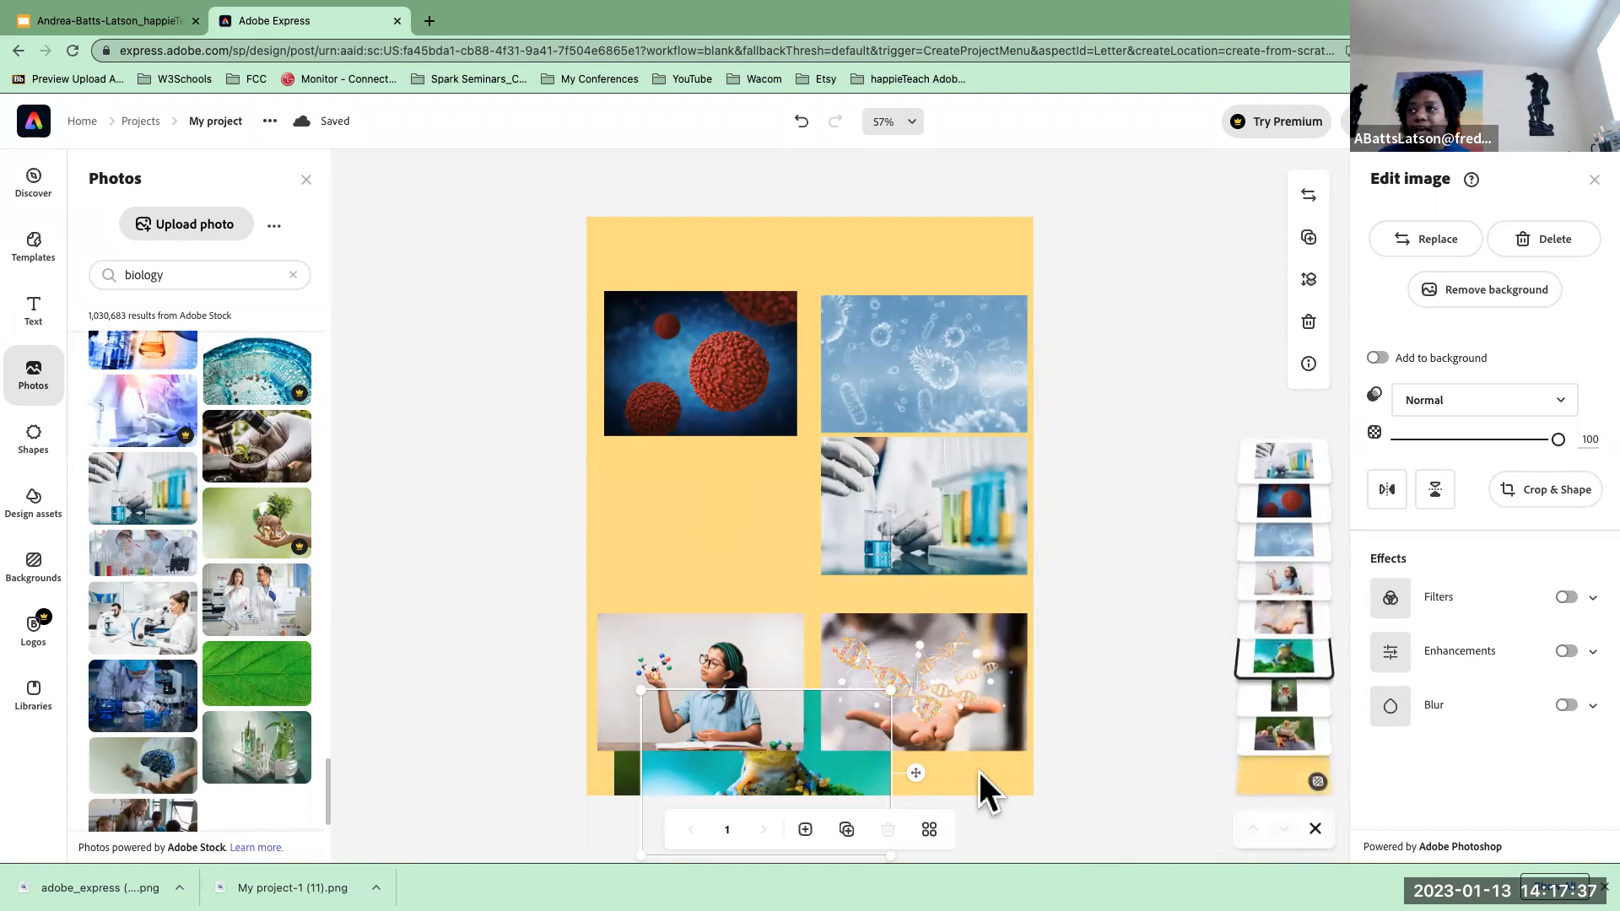
drag(1287, 453, 1273, 636)
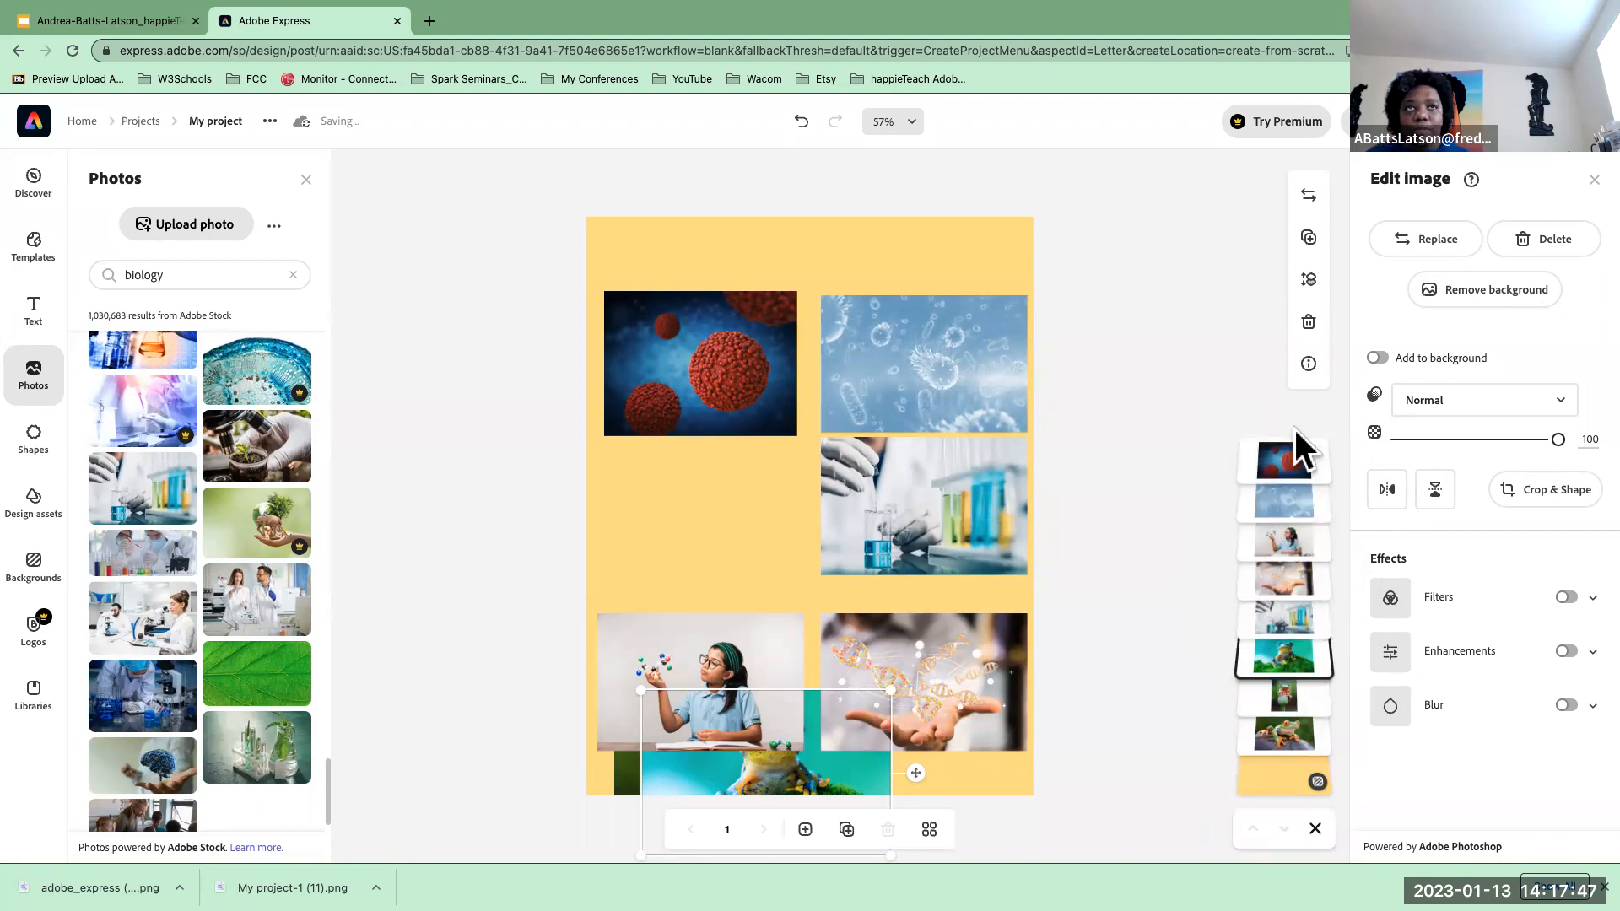
click(1315, 827)
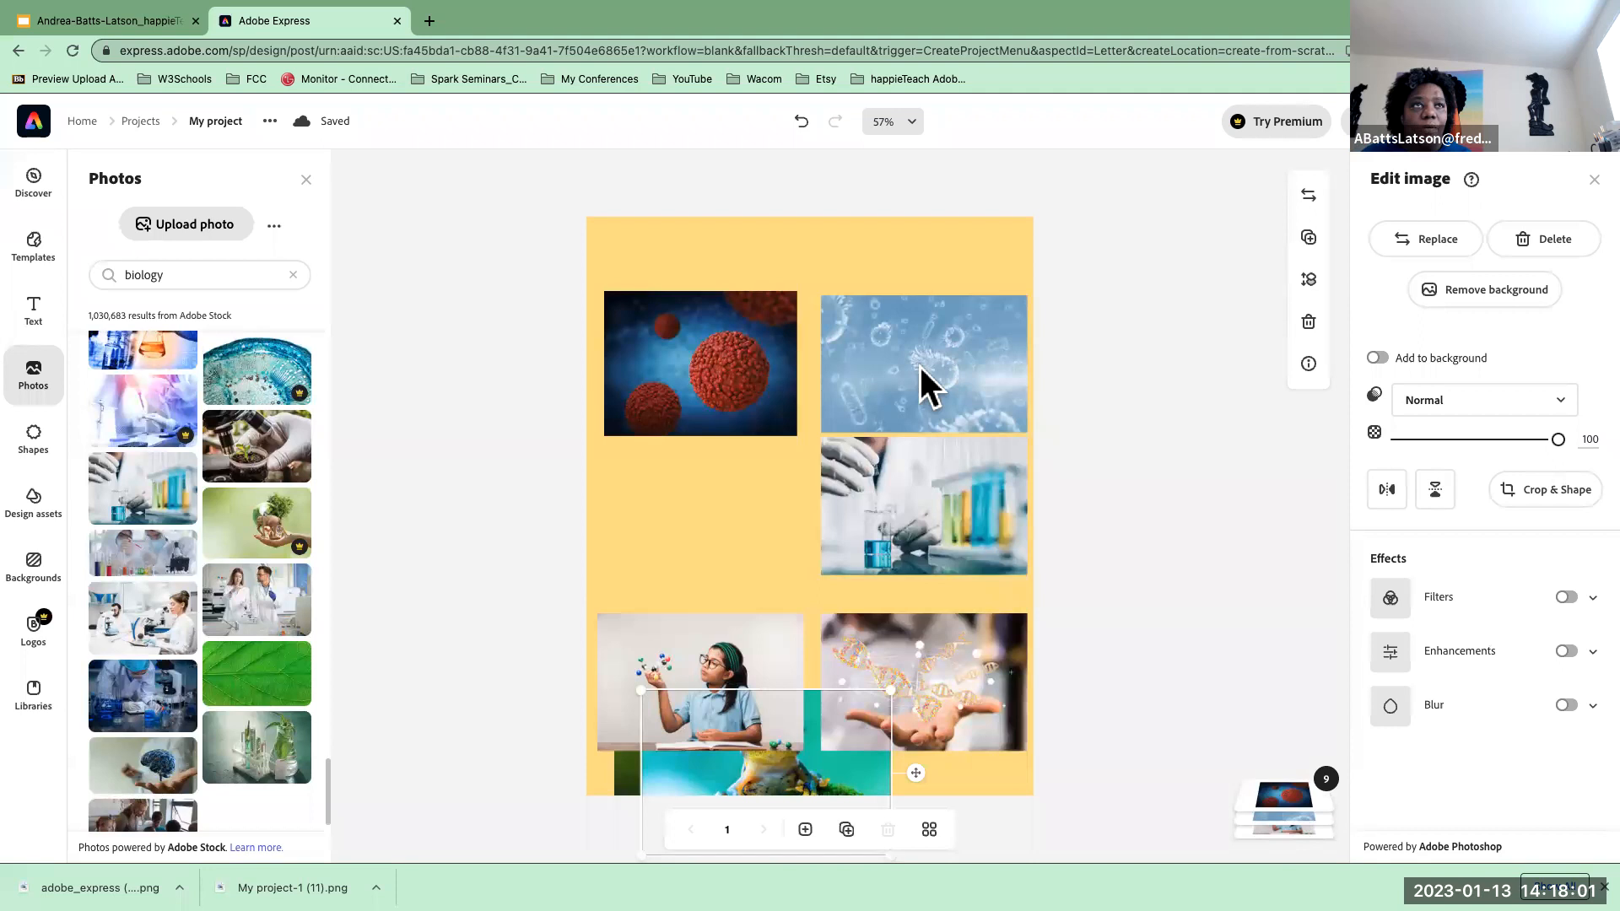
- Make the red virus photo the flyer's background and move the test-tube photo to the page's upper-left corner
click(746, 376)
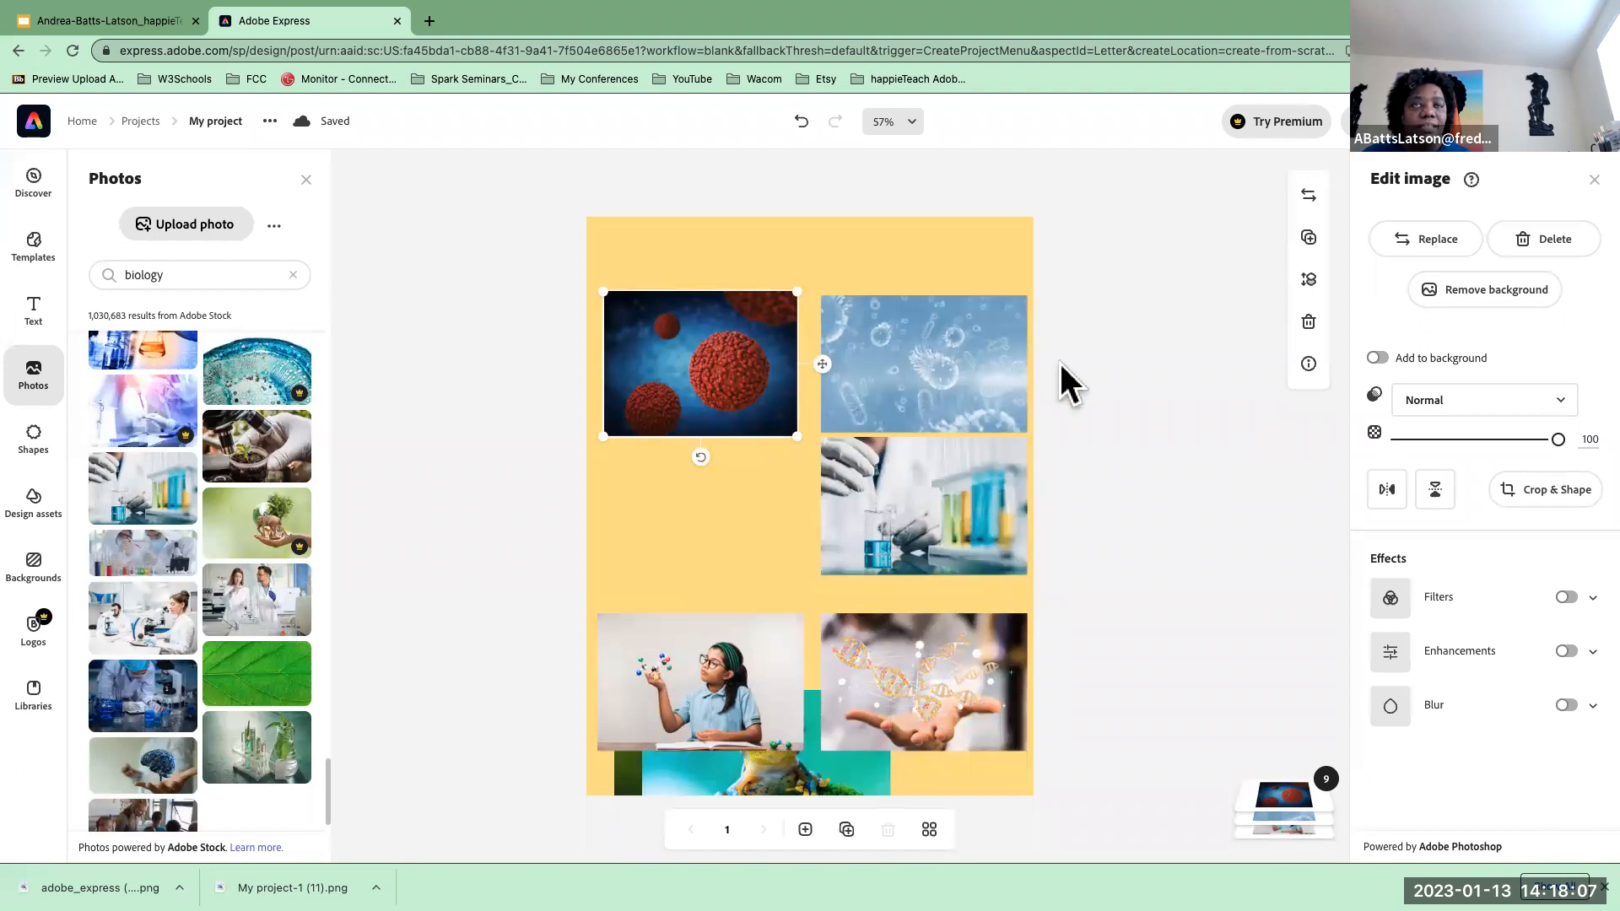
click(1377, 357)
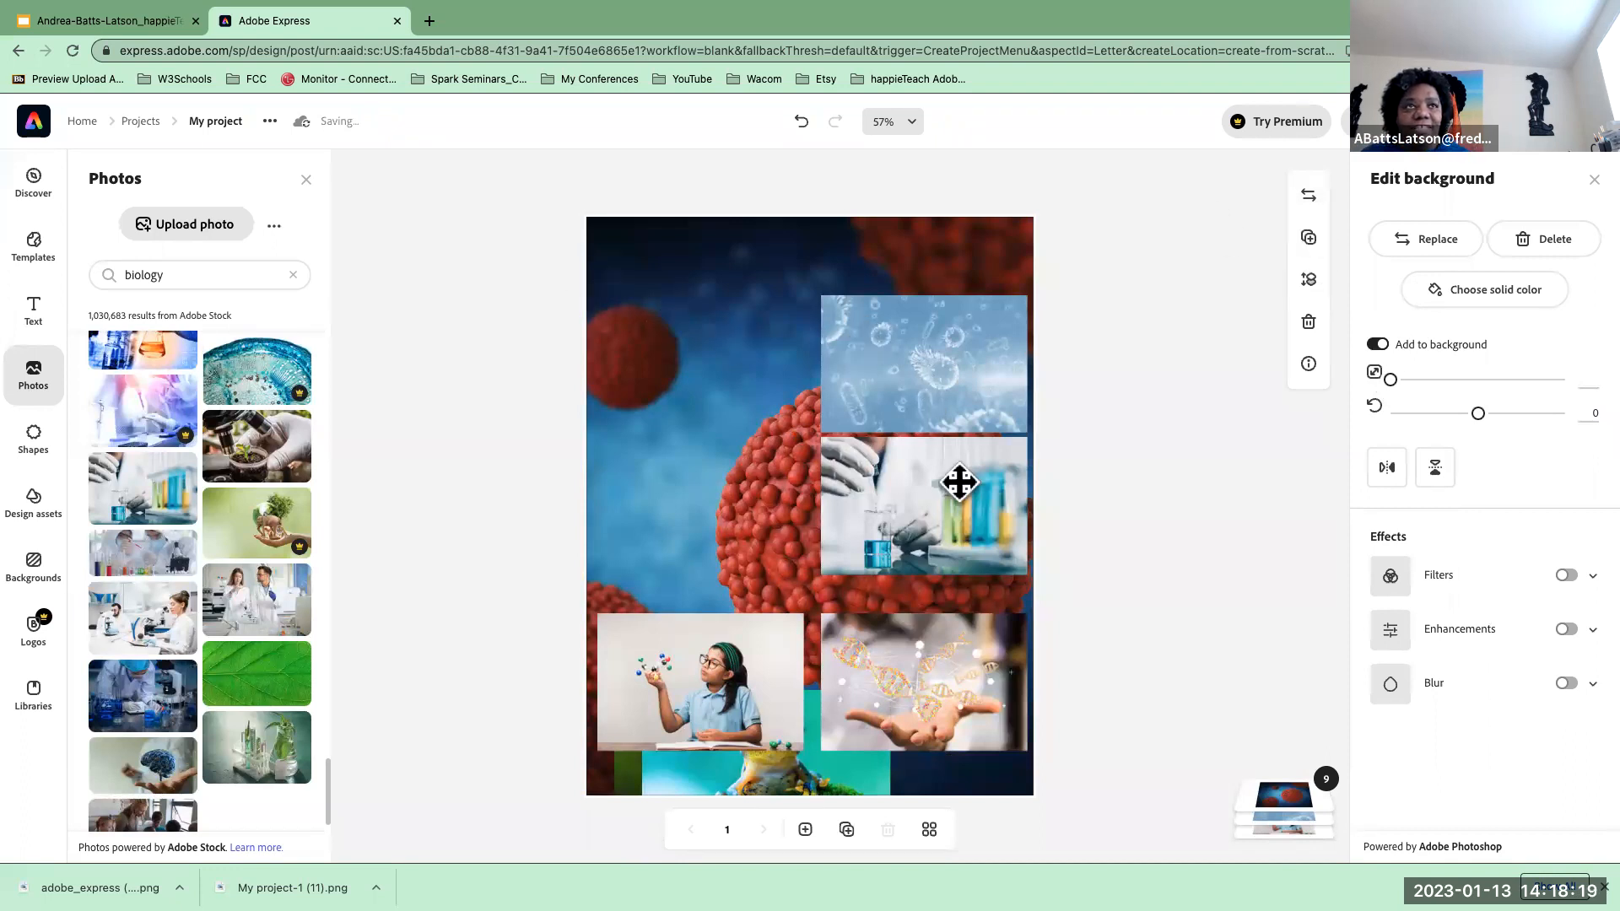
drag(885, 510, 647, 307)
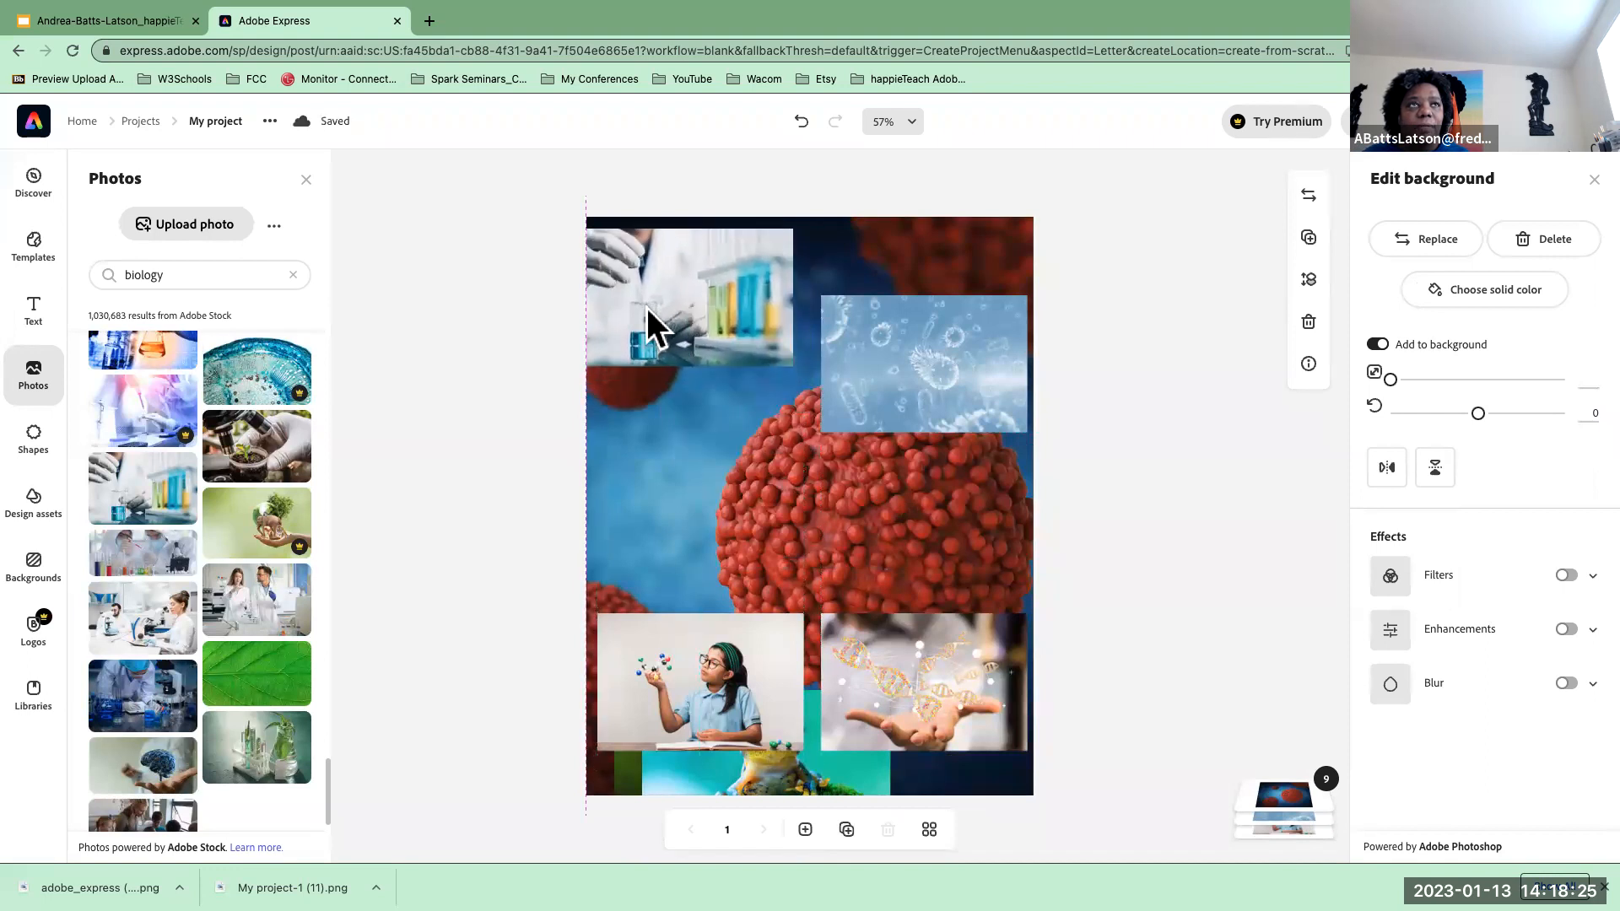
- Enlarge the test-tube photo to cover the whole page and shift it left until the coloured test tubes fill the page
click(737, 287)
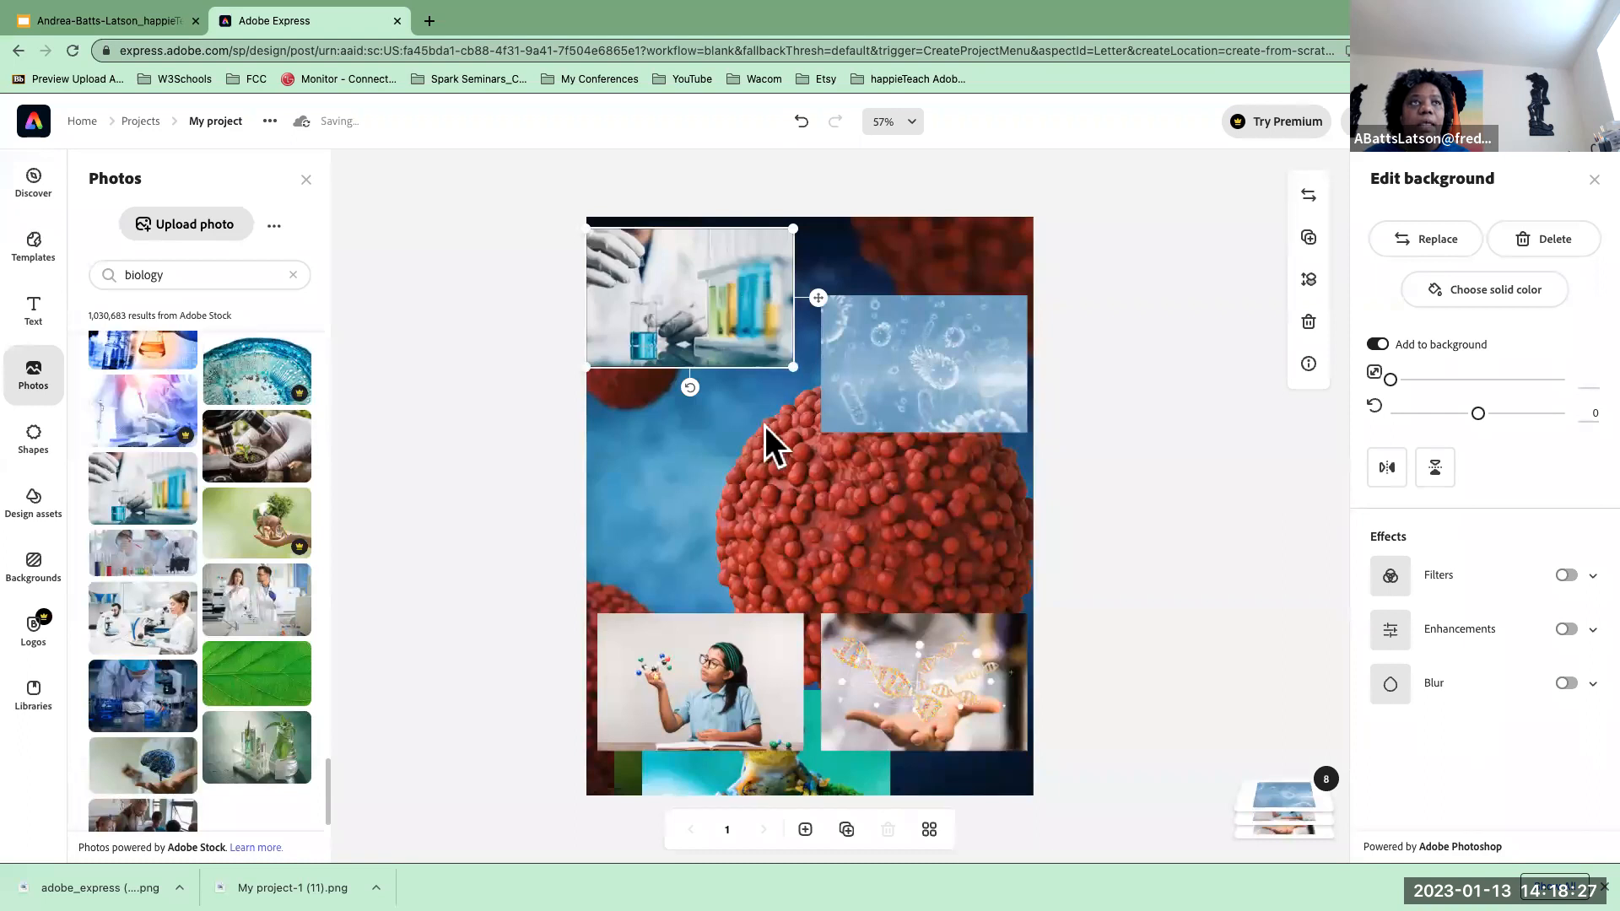
mouse_move(714, 304)
mouse_down()
mouse_move(712, 287)
mouse_move(721, 305)
mouse_up()
drag(796, 355, 1418, 852)
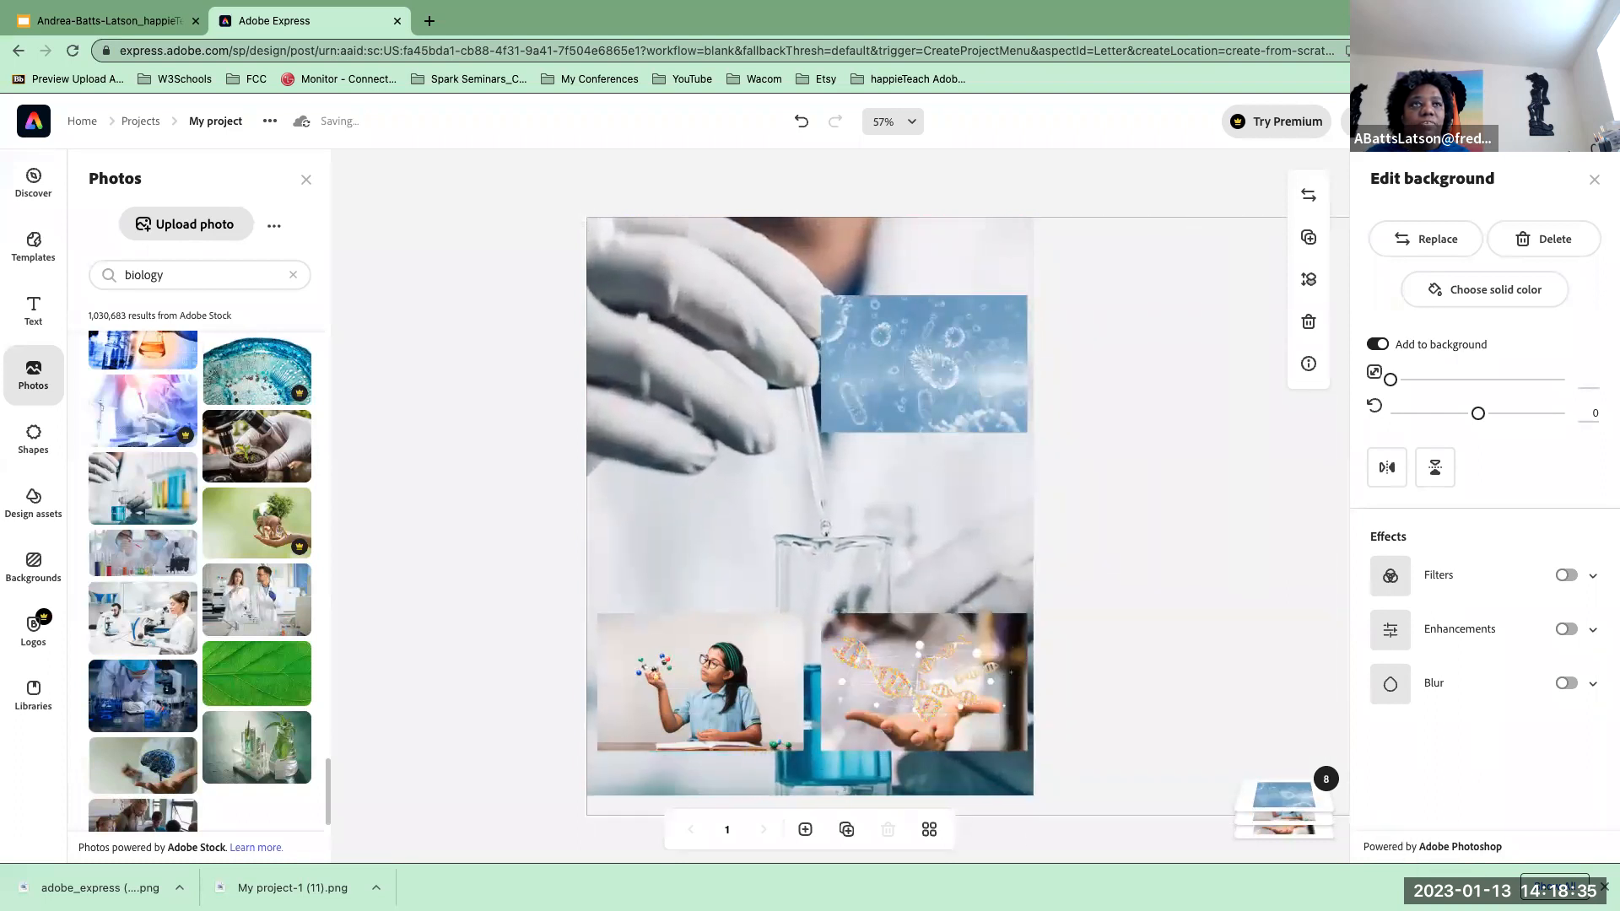
drag(825, 484, 639, 504)
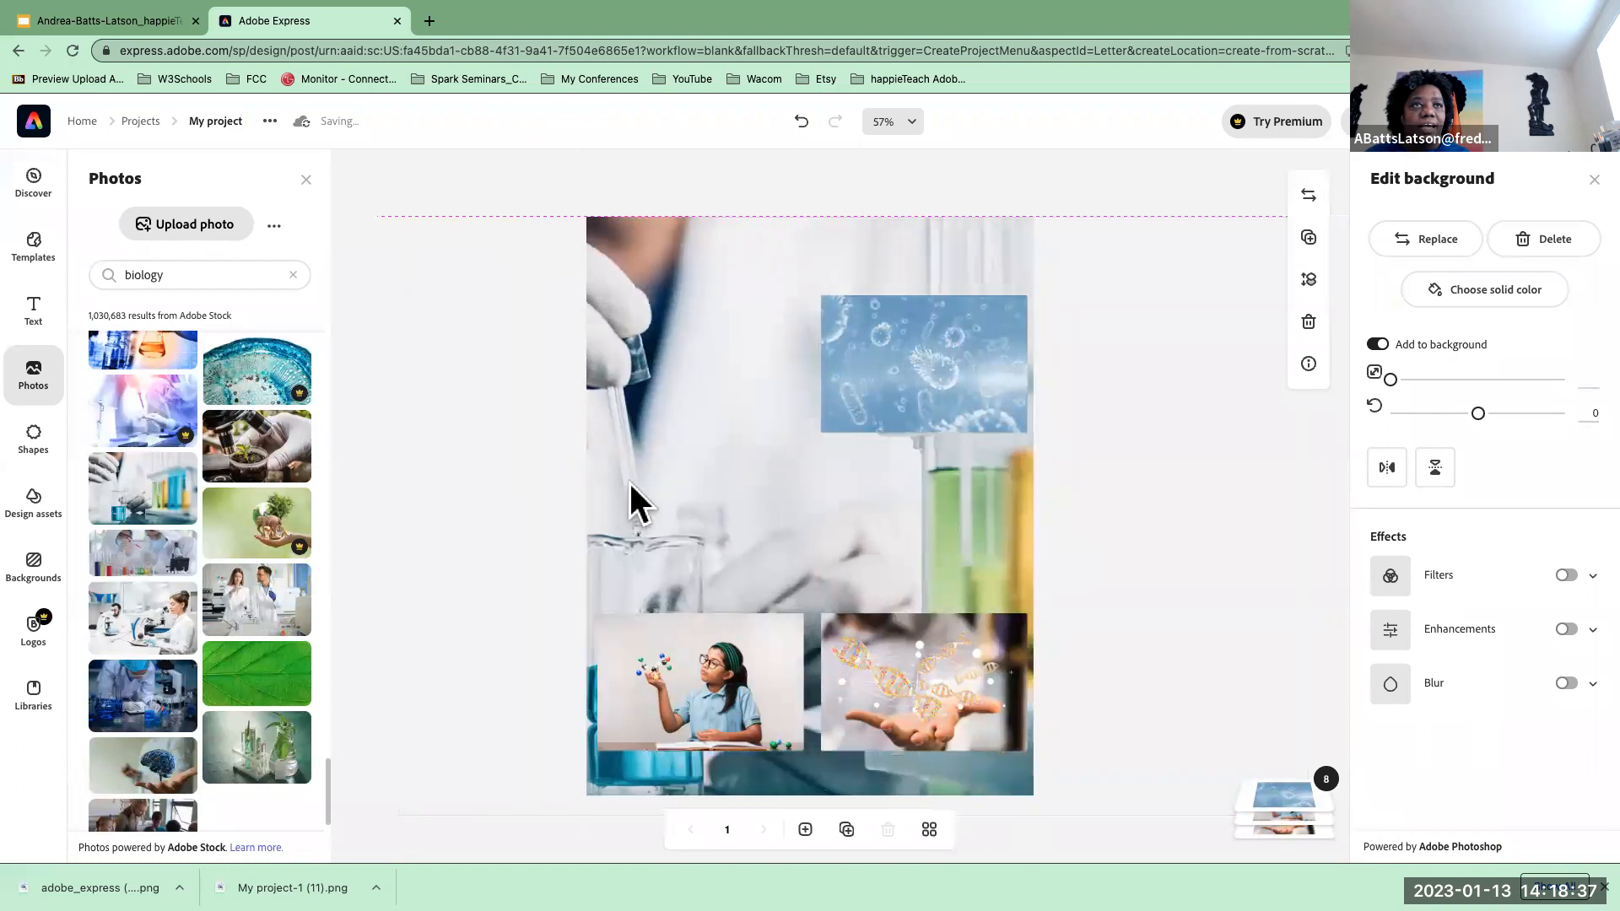
drag(788, 473, 669, 492)
drag(788, 478, 707, 477)
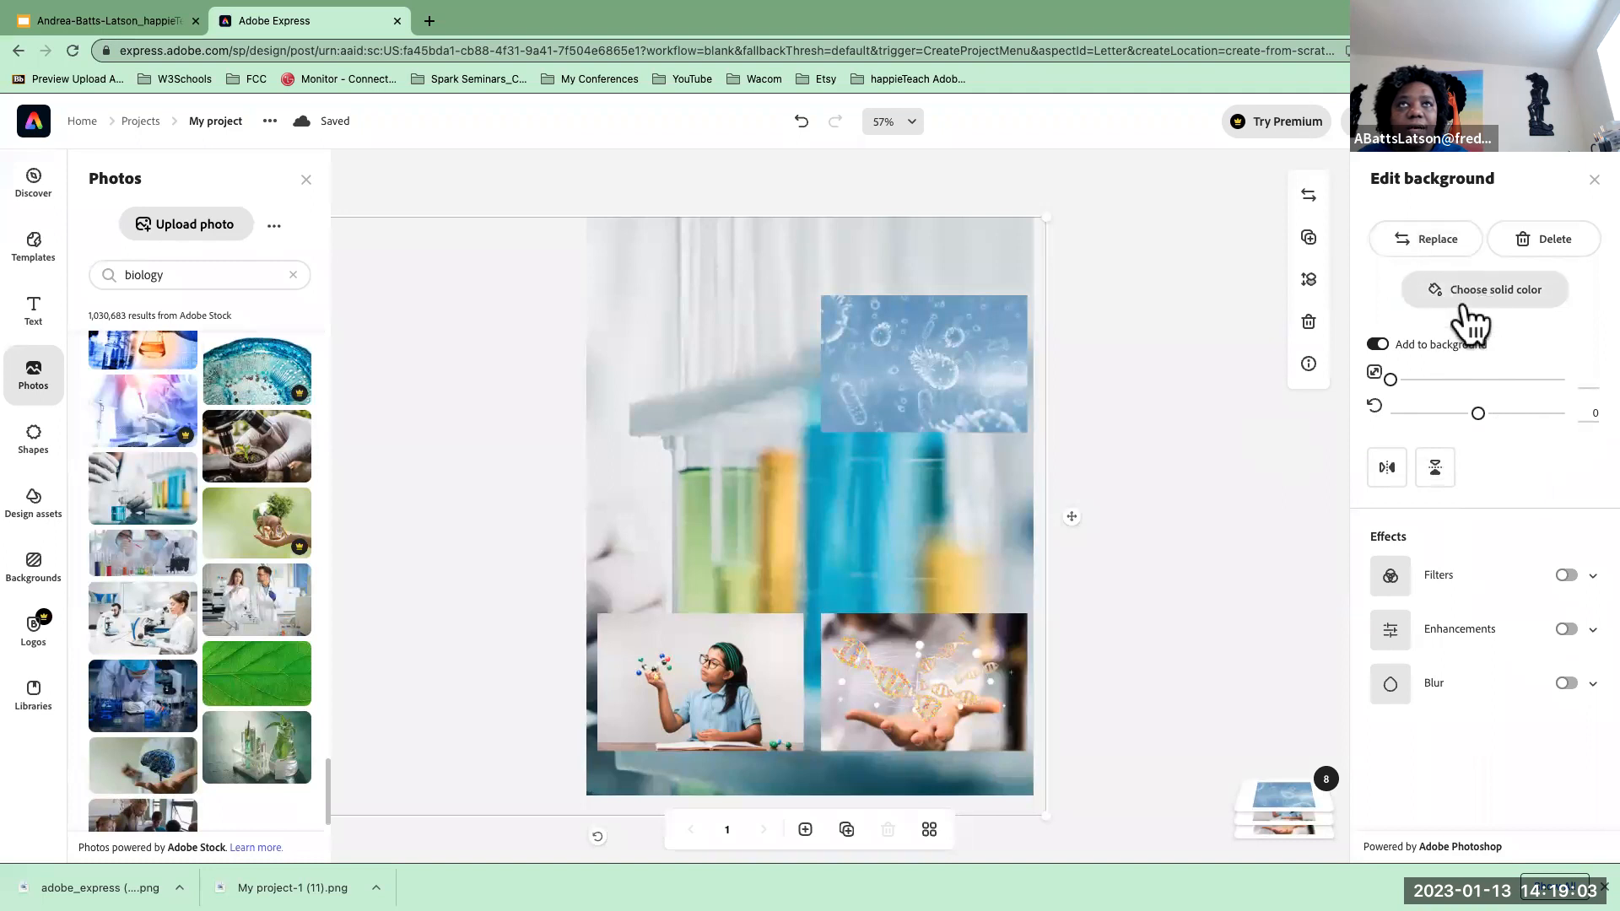
- Turn on filters for the enlarged test-tube photo, try Grayscale, and switch back to Duotone
click(927, 366)
click(640, 338)
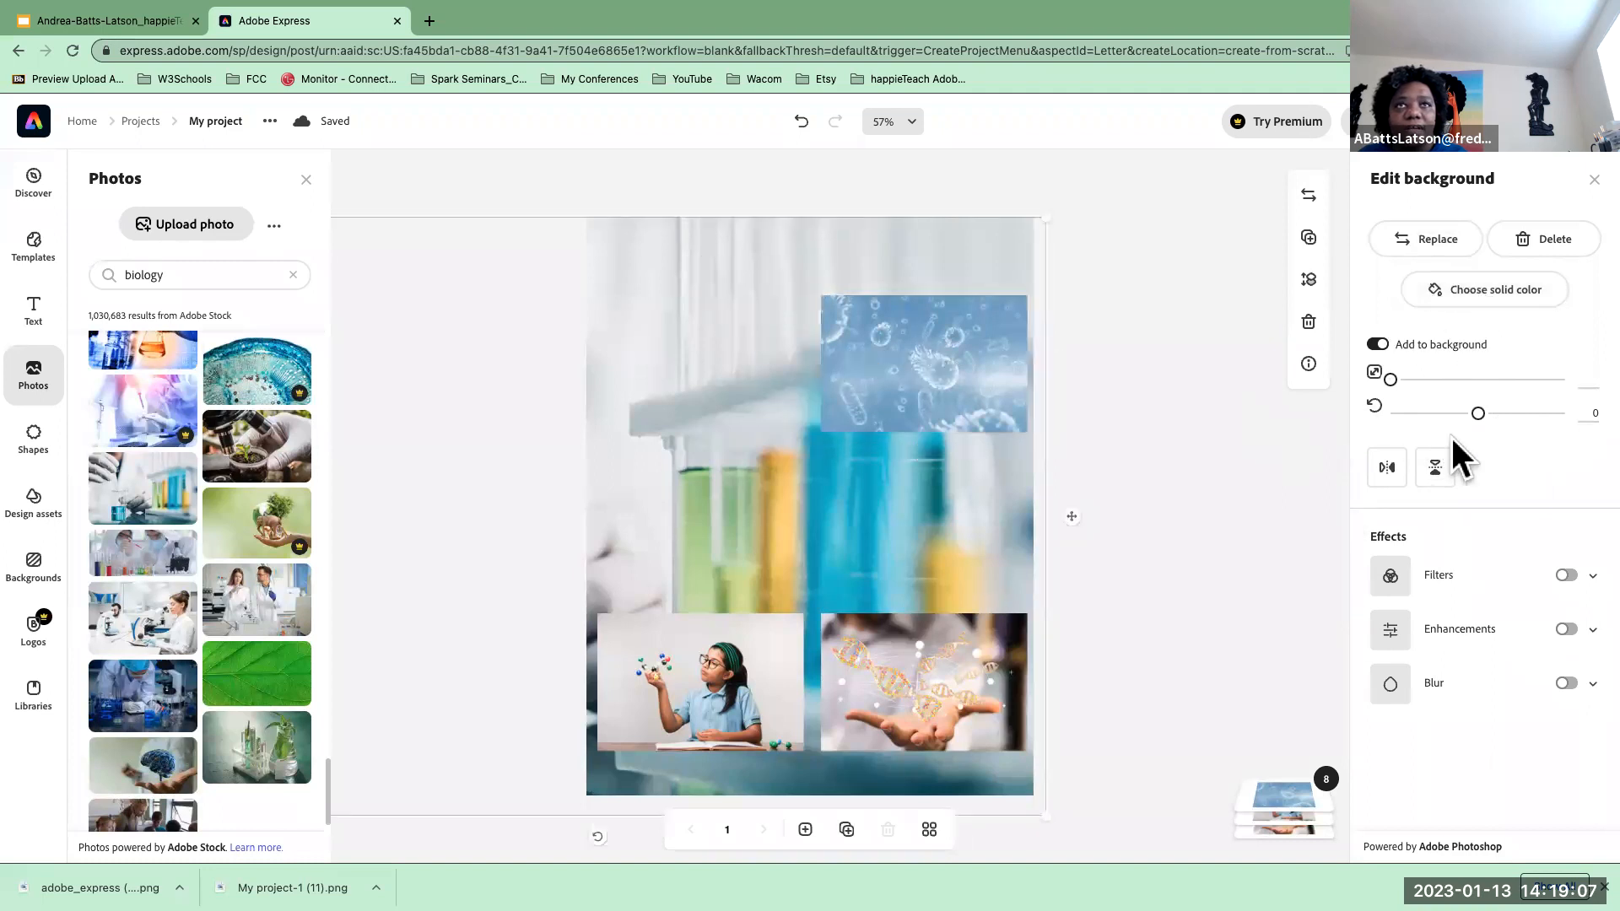
click(1566, 575)
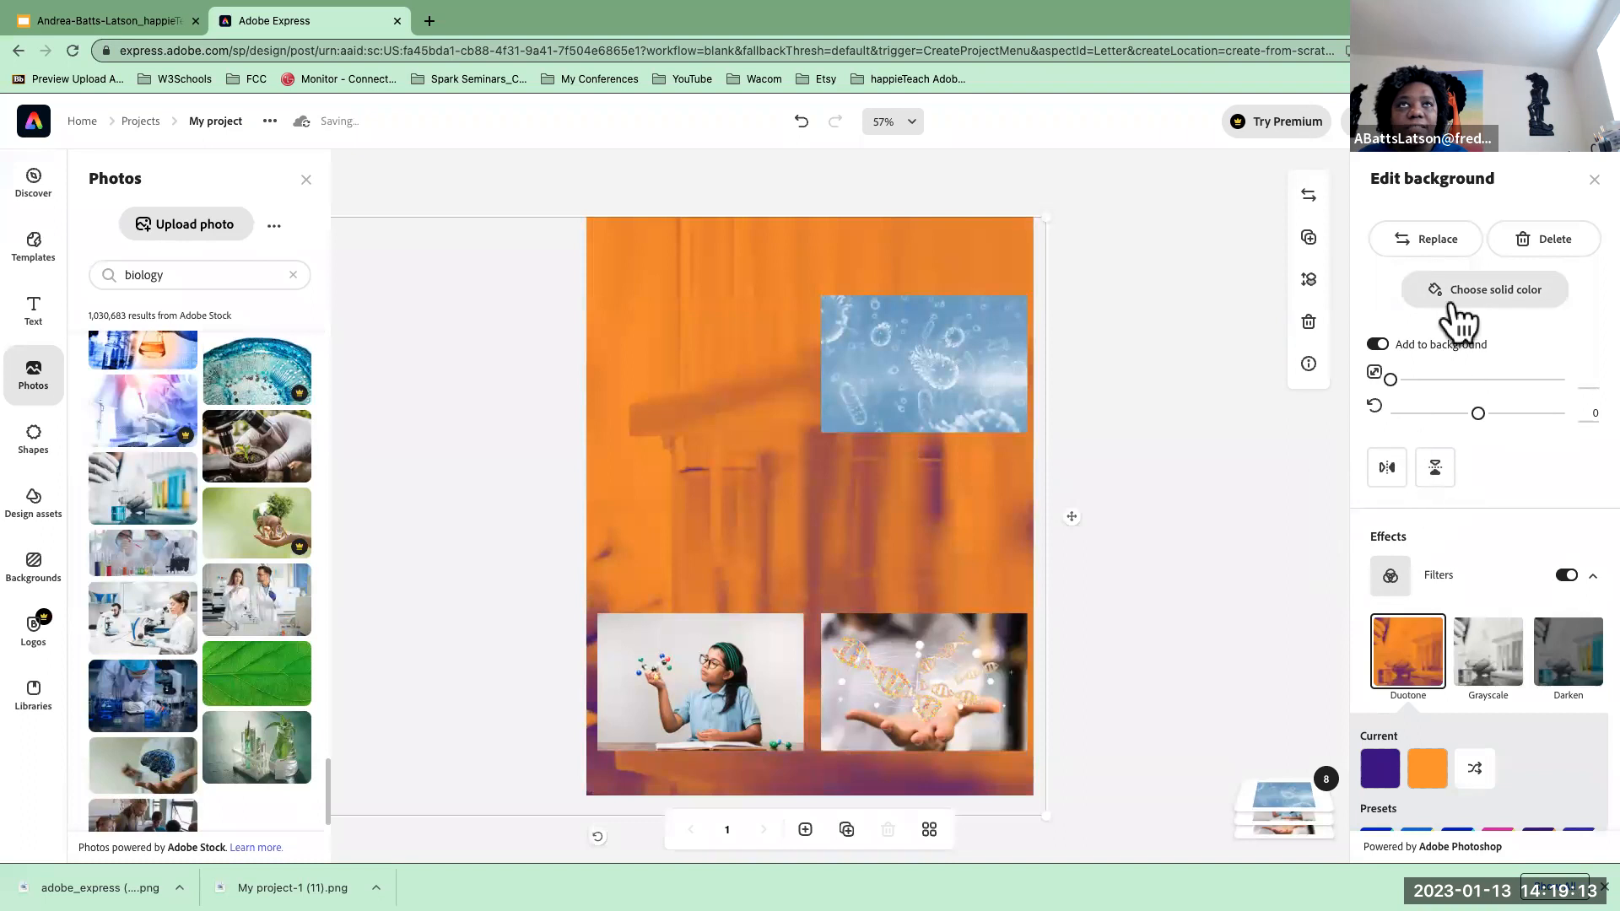
scroll(1513, 662, down, 5)
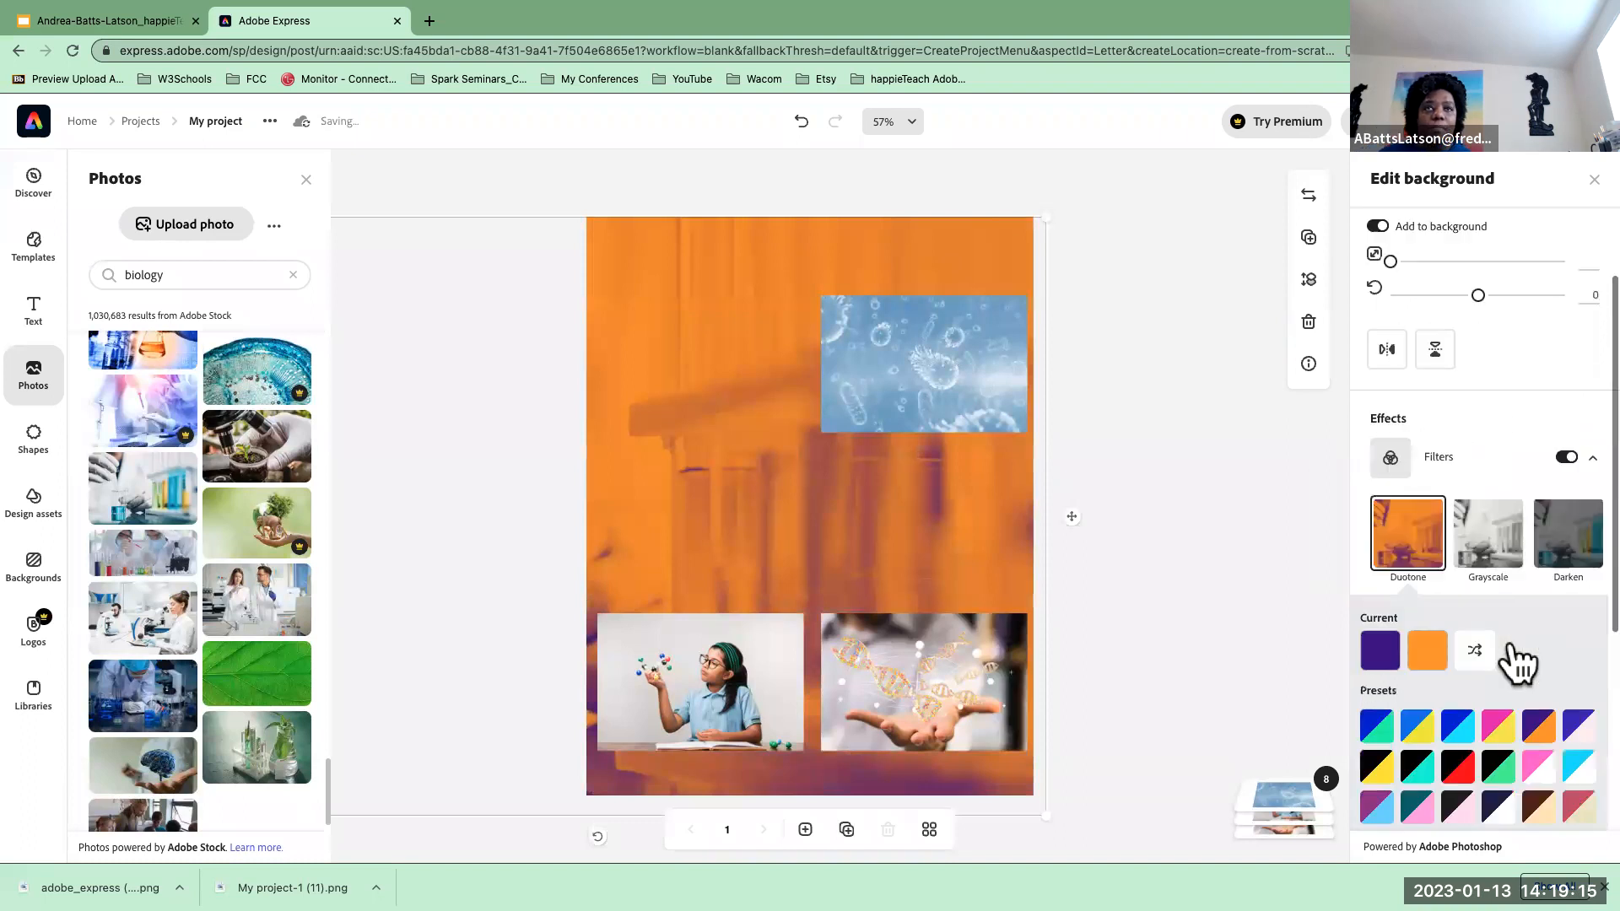
scroll(1508, 661, up, 5)
scroll(1510, 636, down, 3)
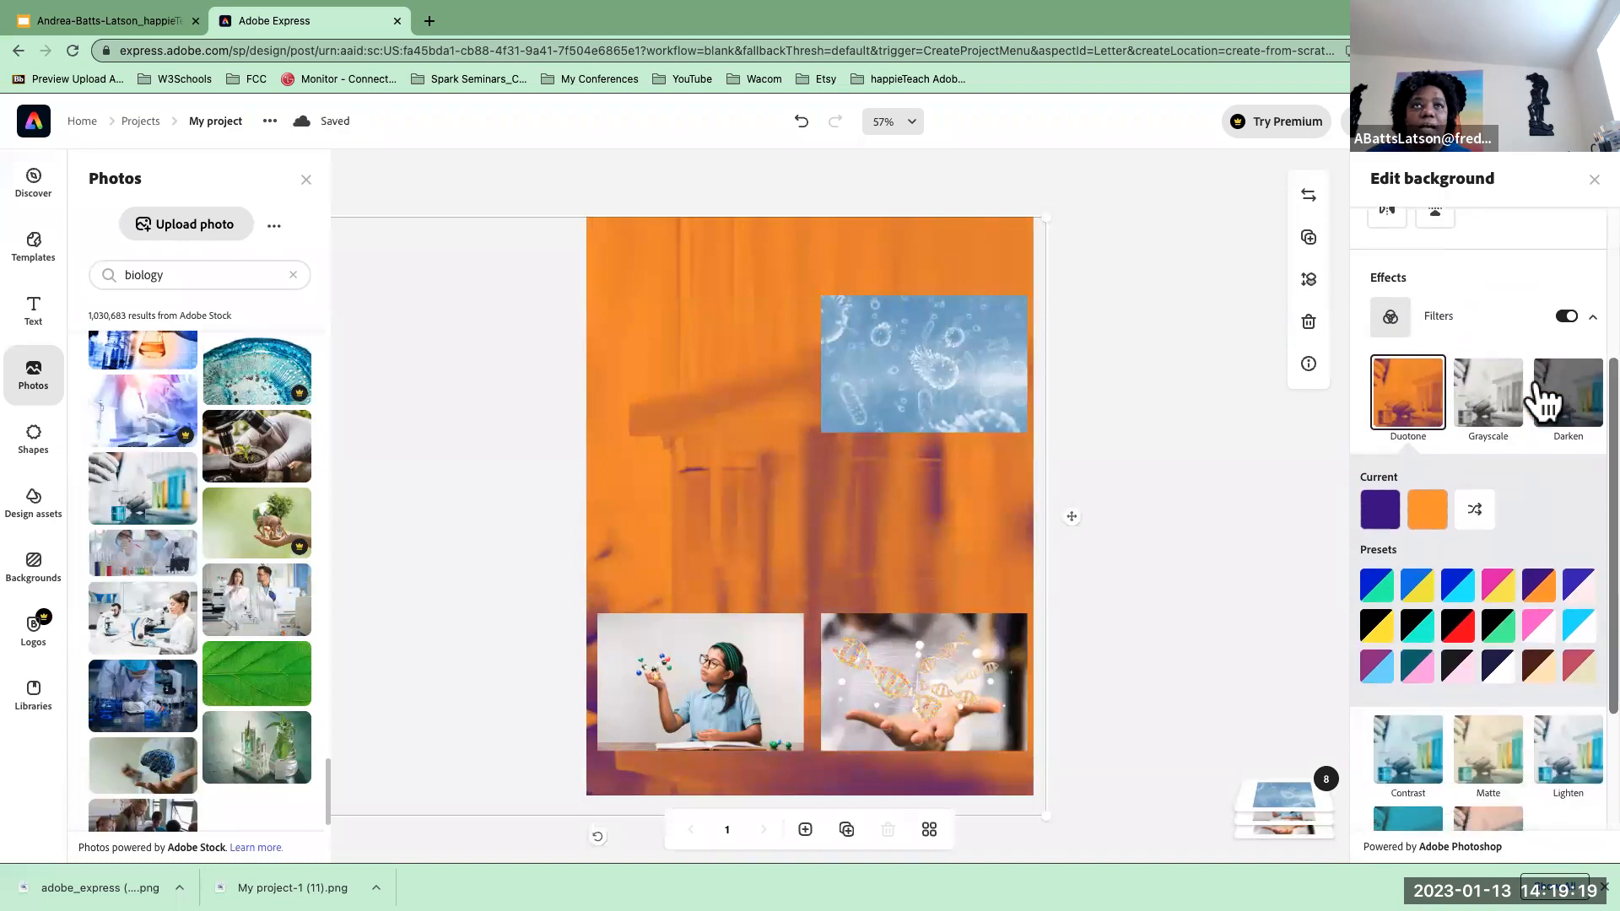
click(1492, 405)
click(1407, 473)
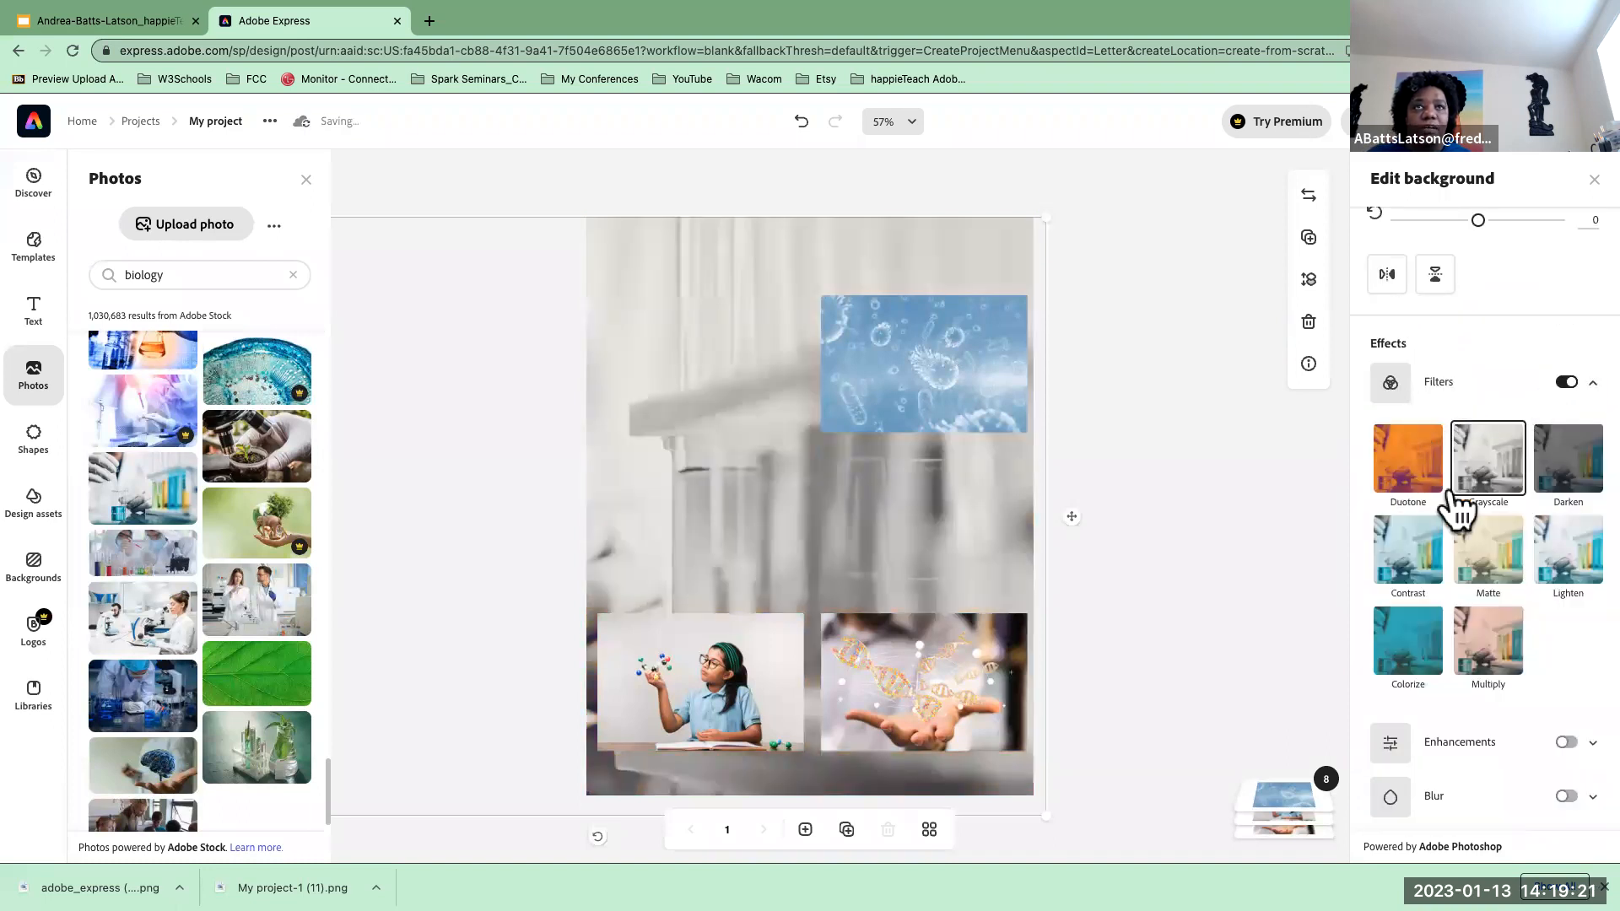
- Try several Duotone presets on the test-tube photo and apply the blue and green one
scroll(1478, 679, down, 2)
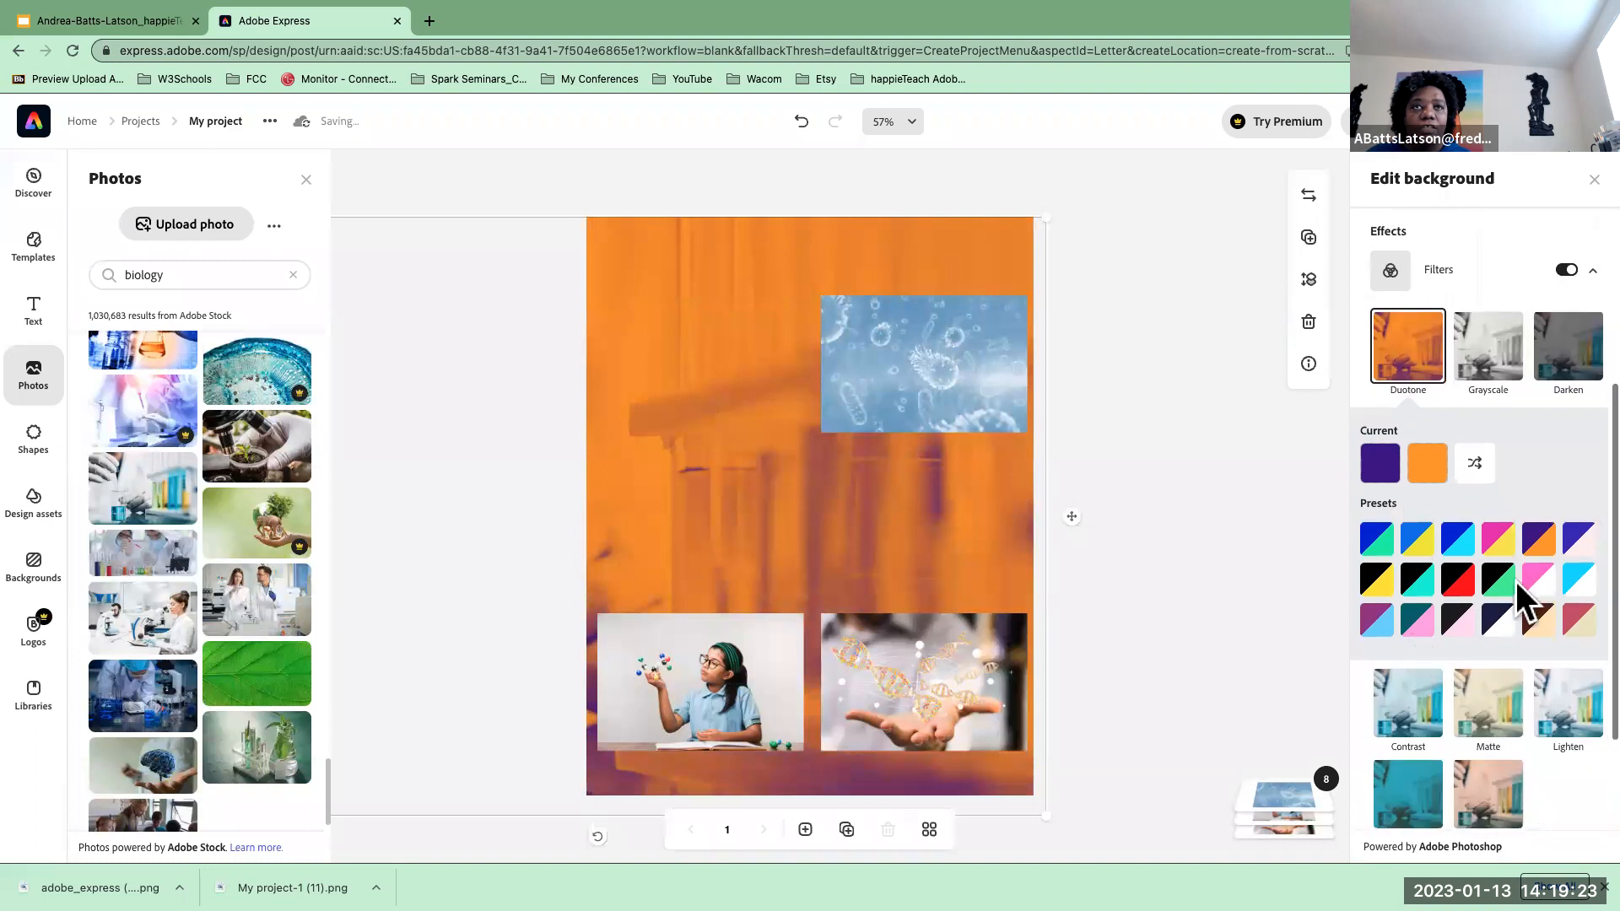
click(1500, 628)
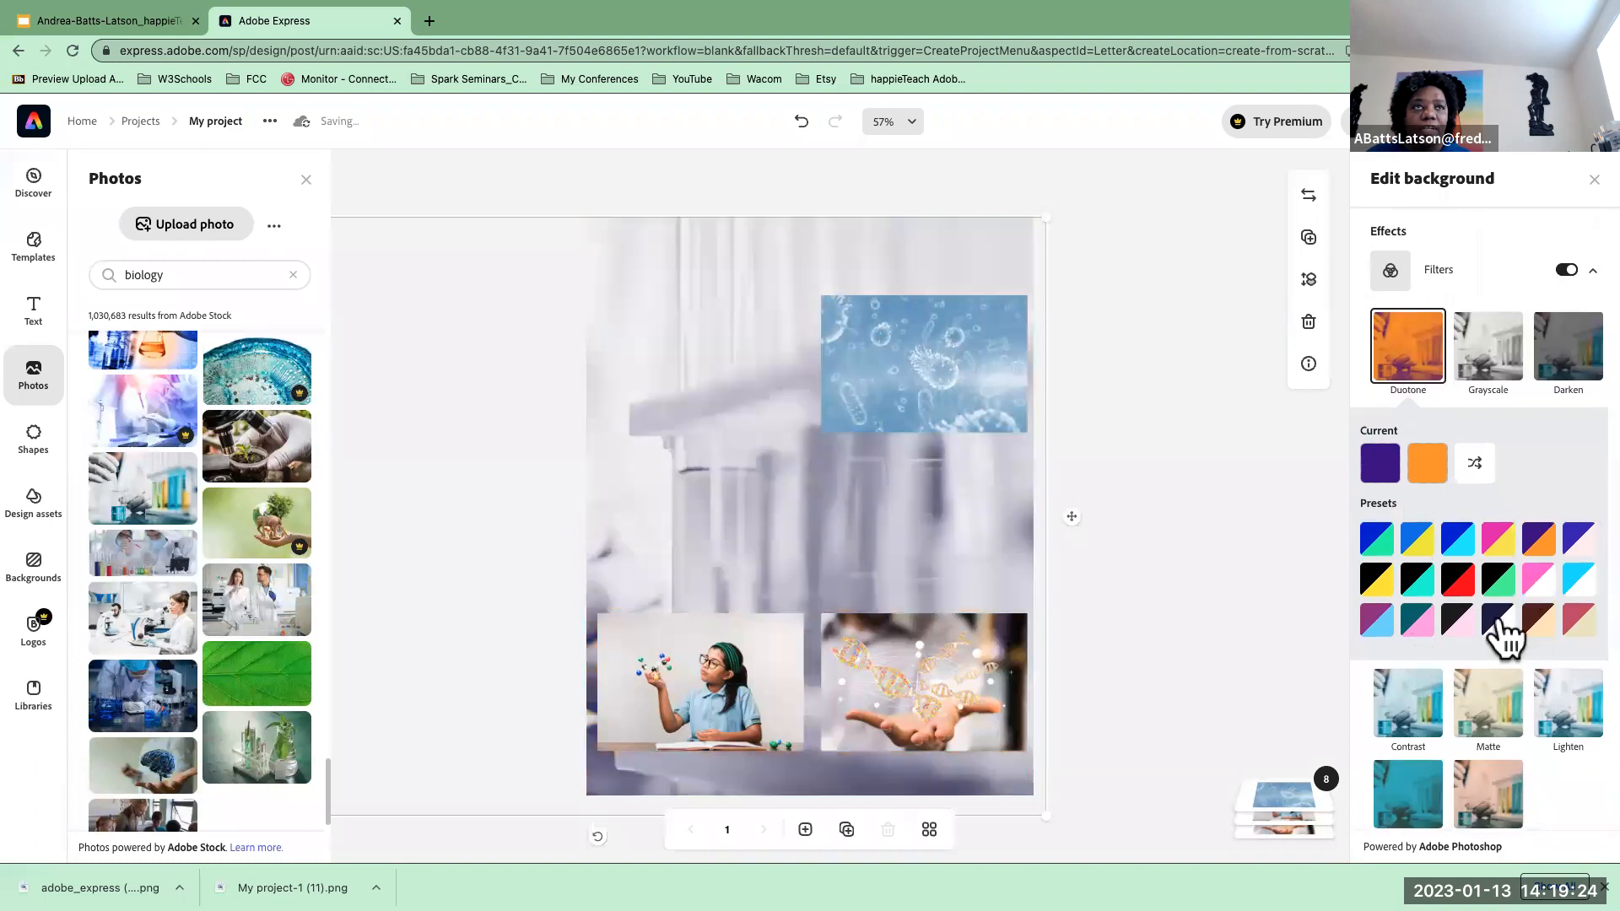
click(1574, 629)
click(1380, 625)
click(1378, 539)
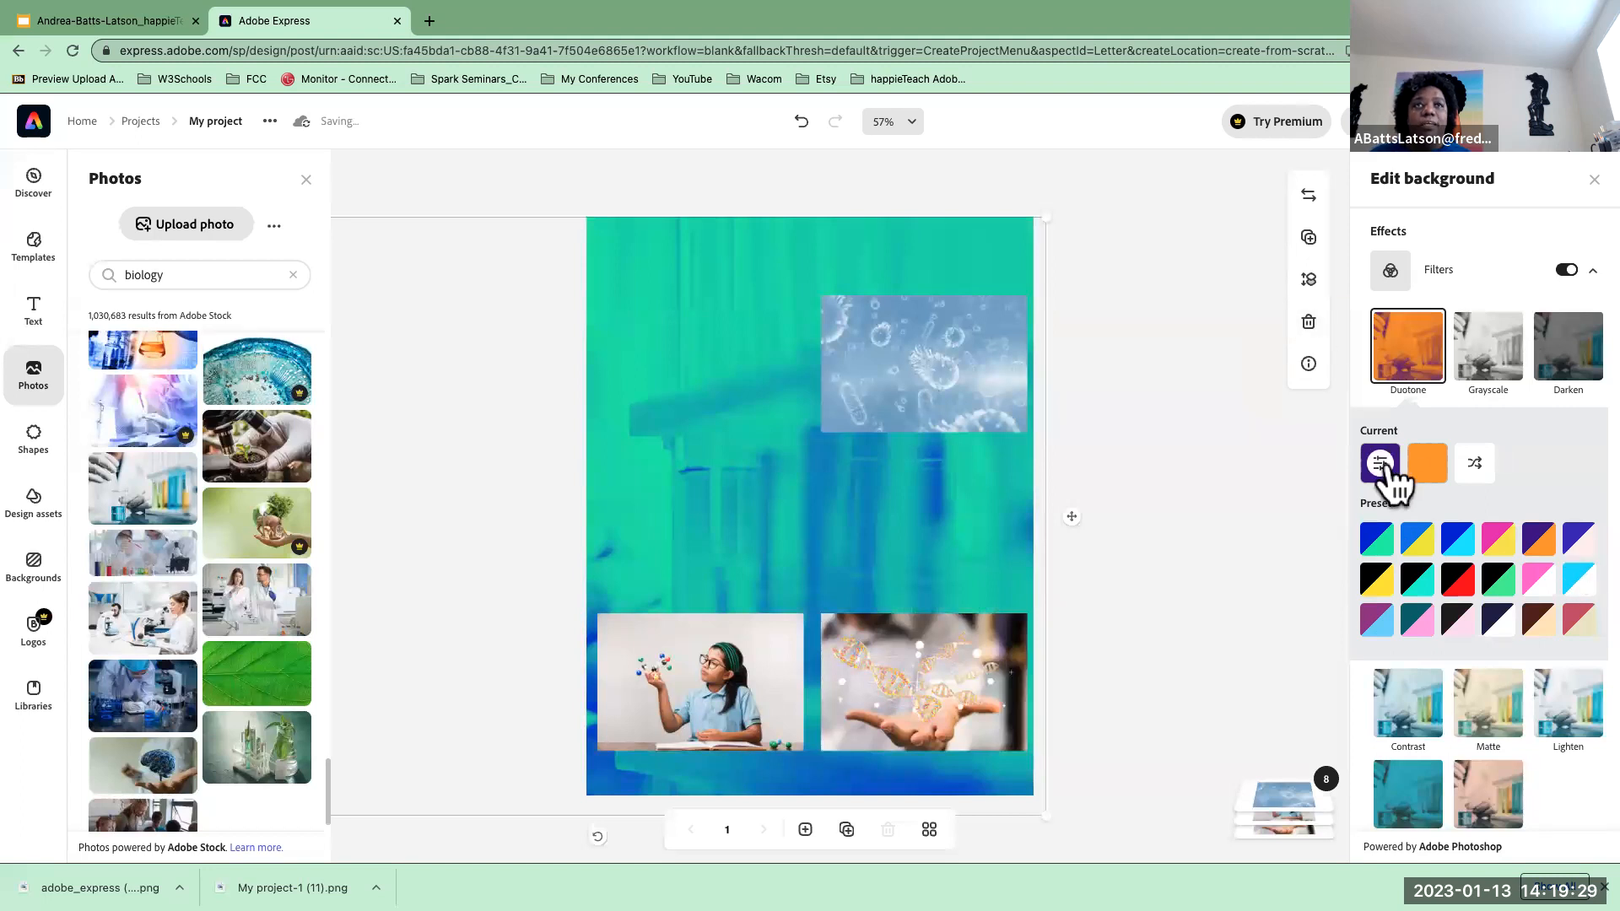
- Set the Duotone shadows color to the pale blue BBD6E4 sampled from the girl's shirt, undoing the first sample taken there
click(1383, 469)
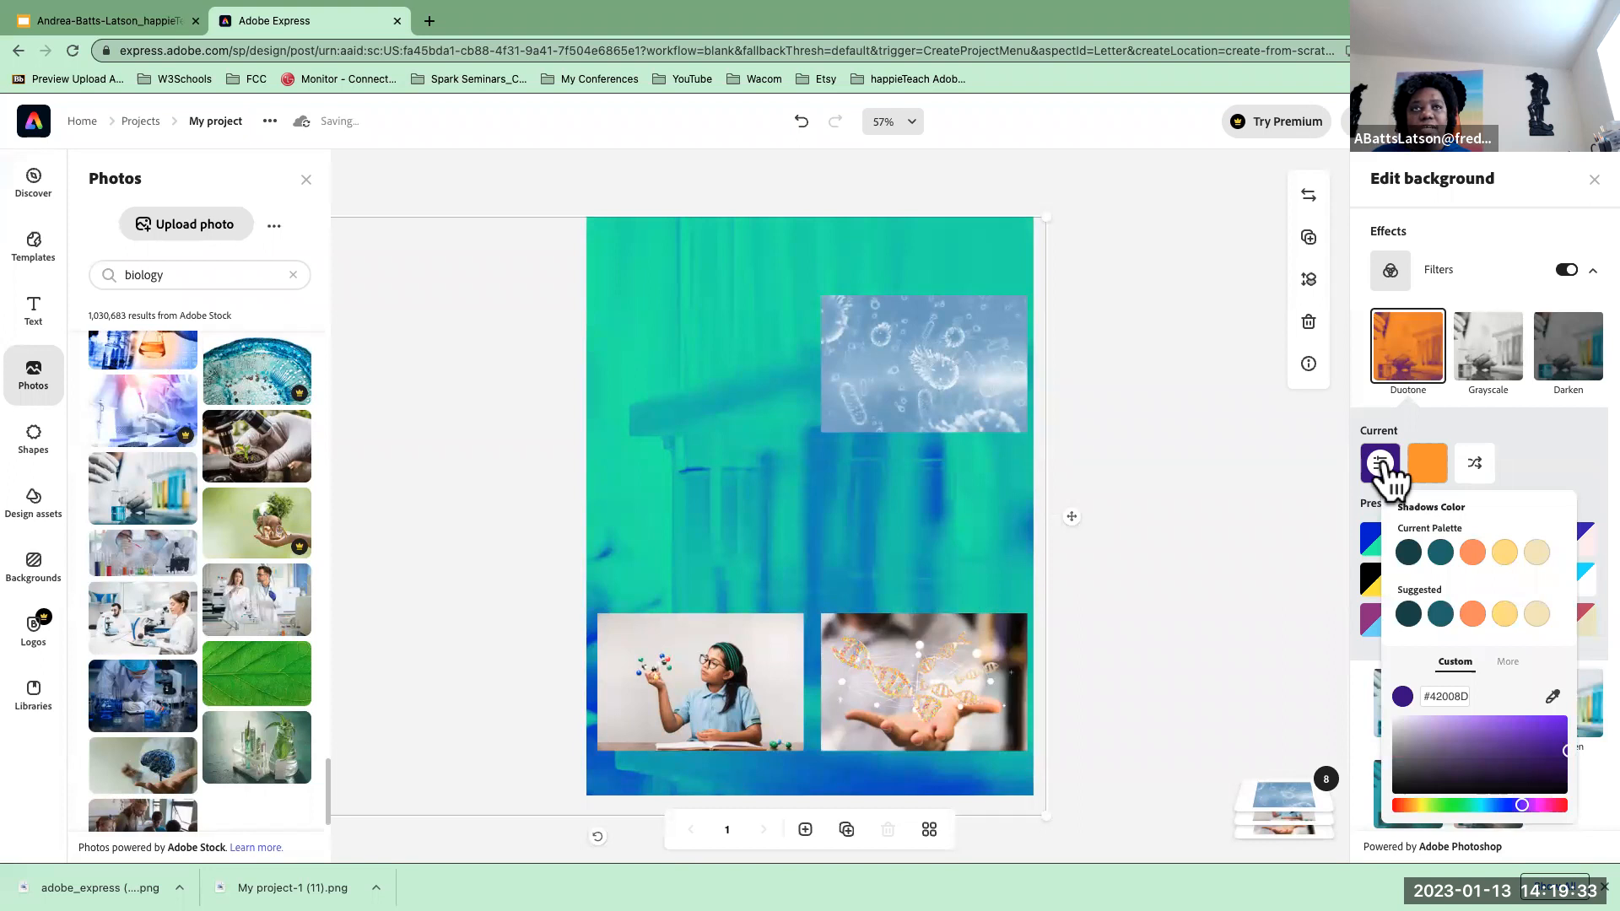
click(1553, 697)
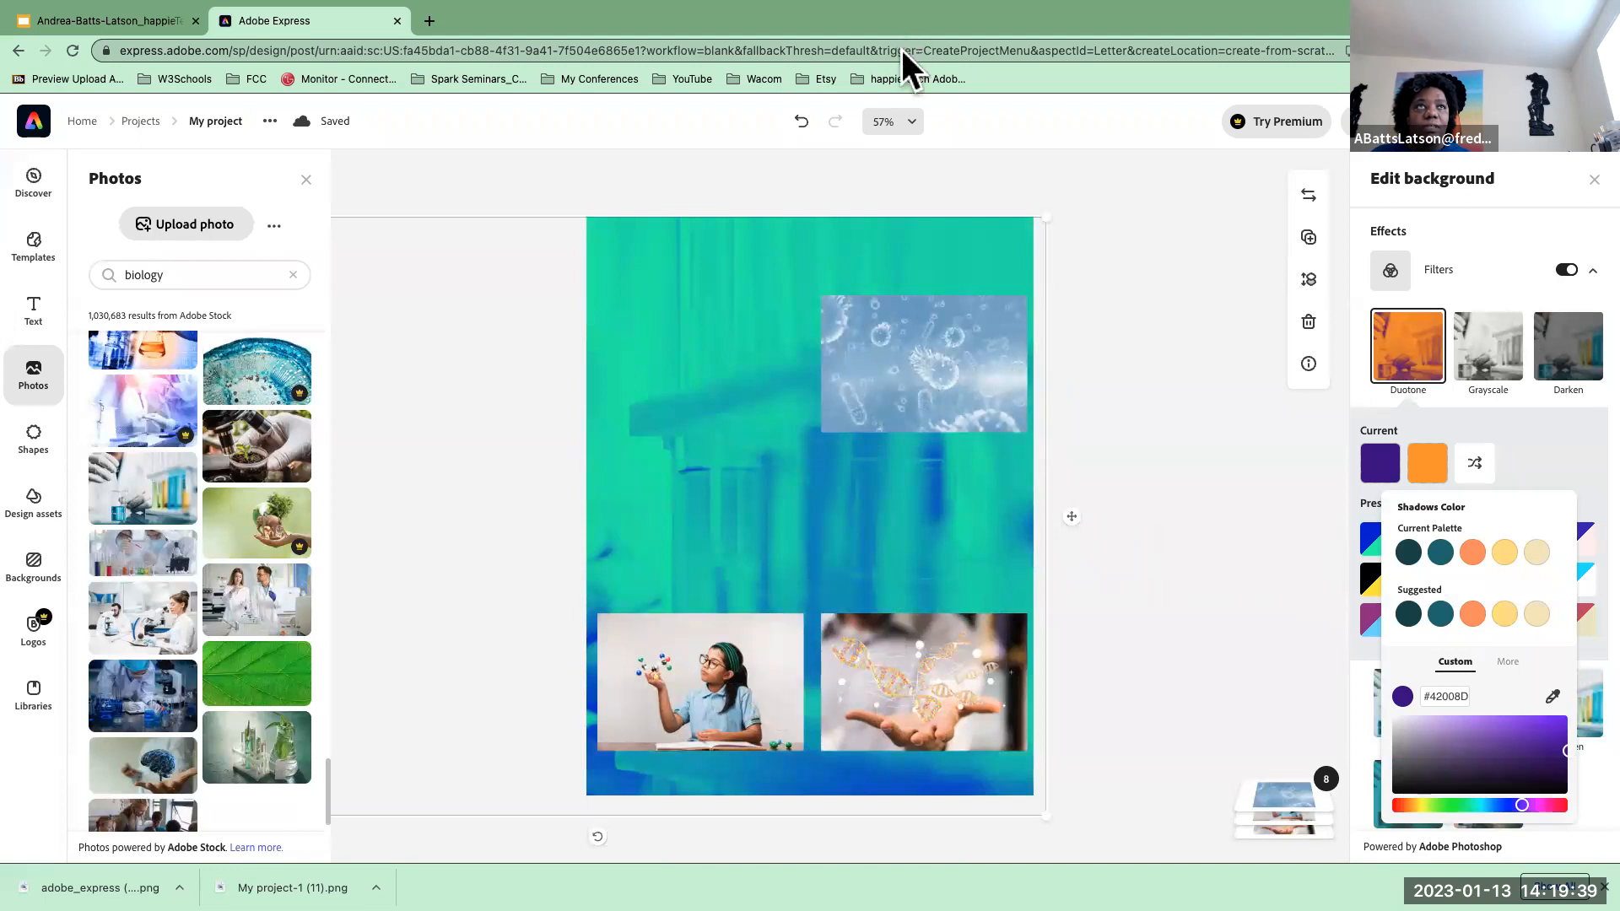
click(708, 707)
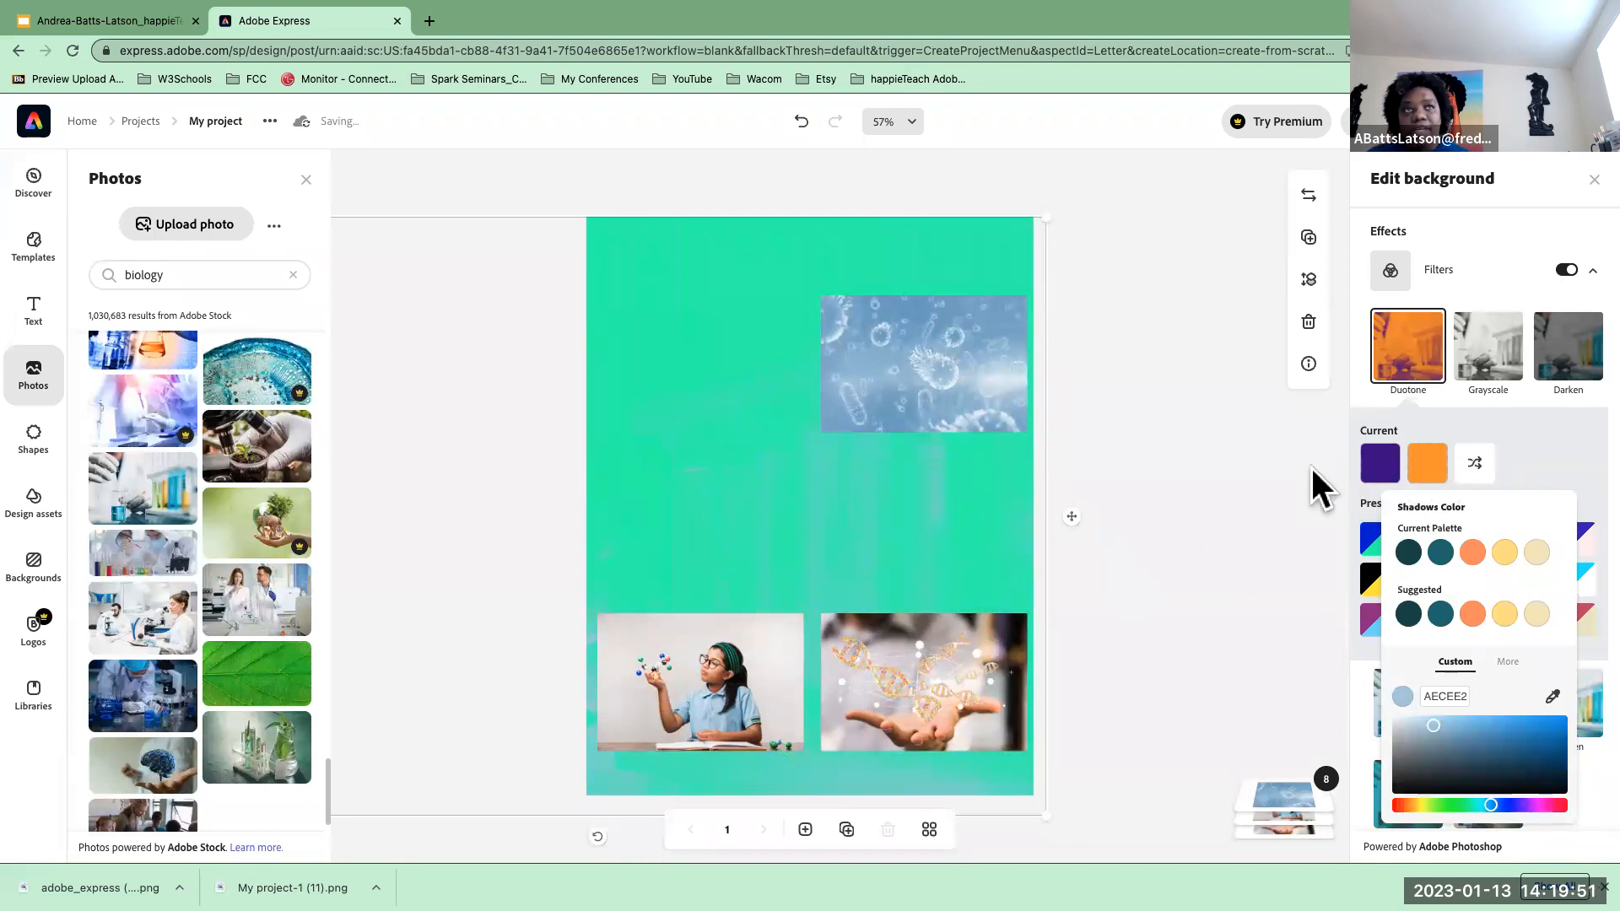
key(ctrl+z)
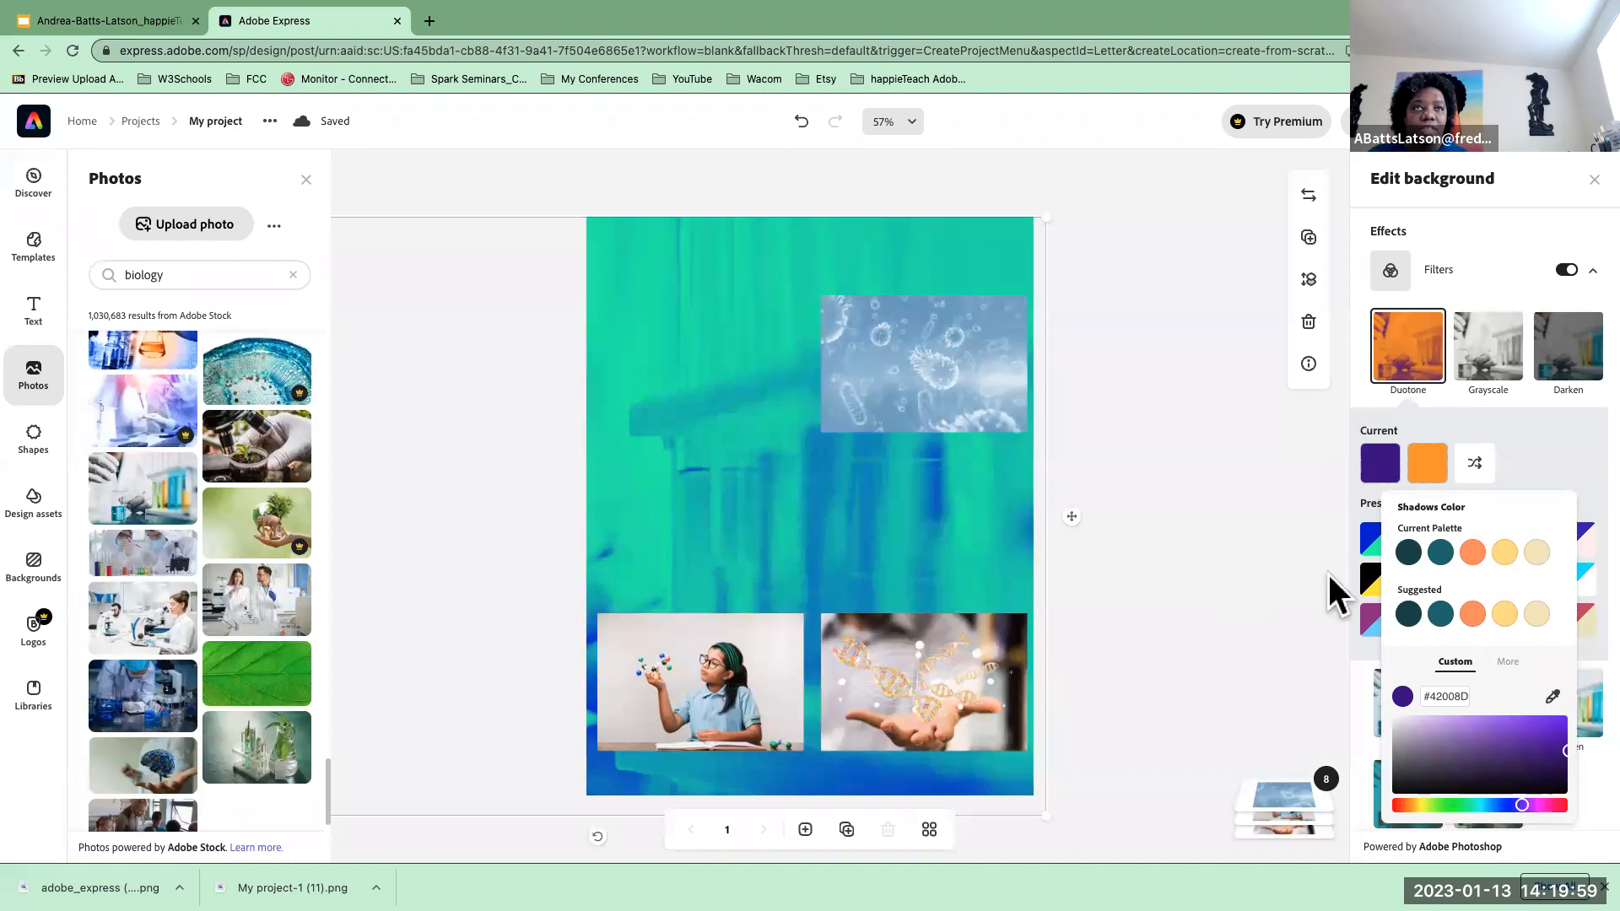
click(1552, 695)
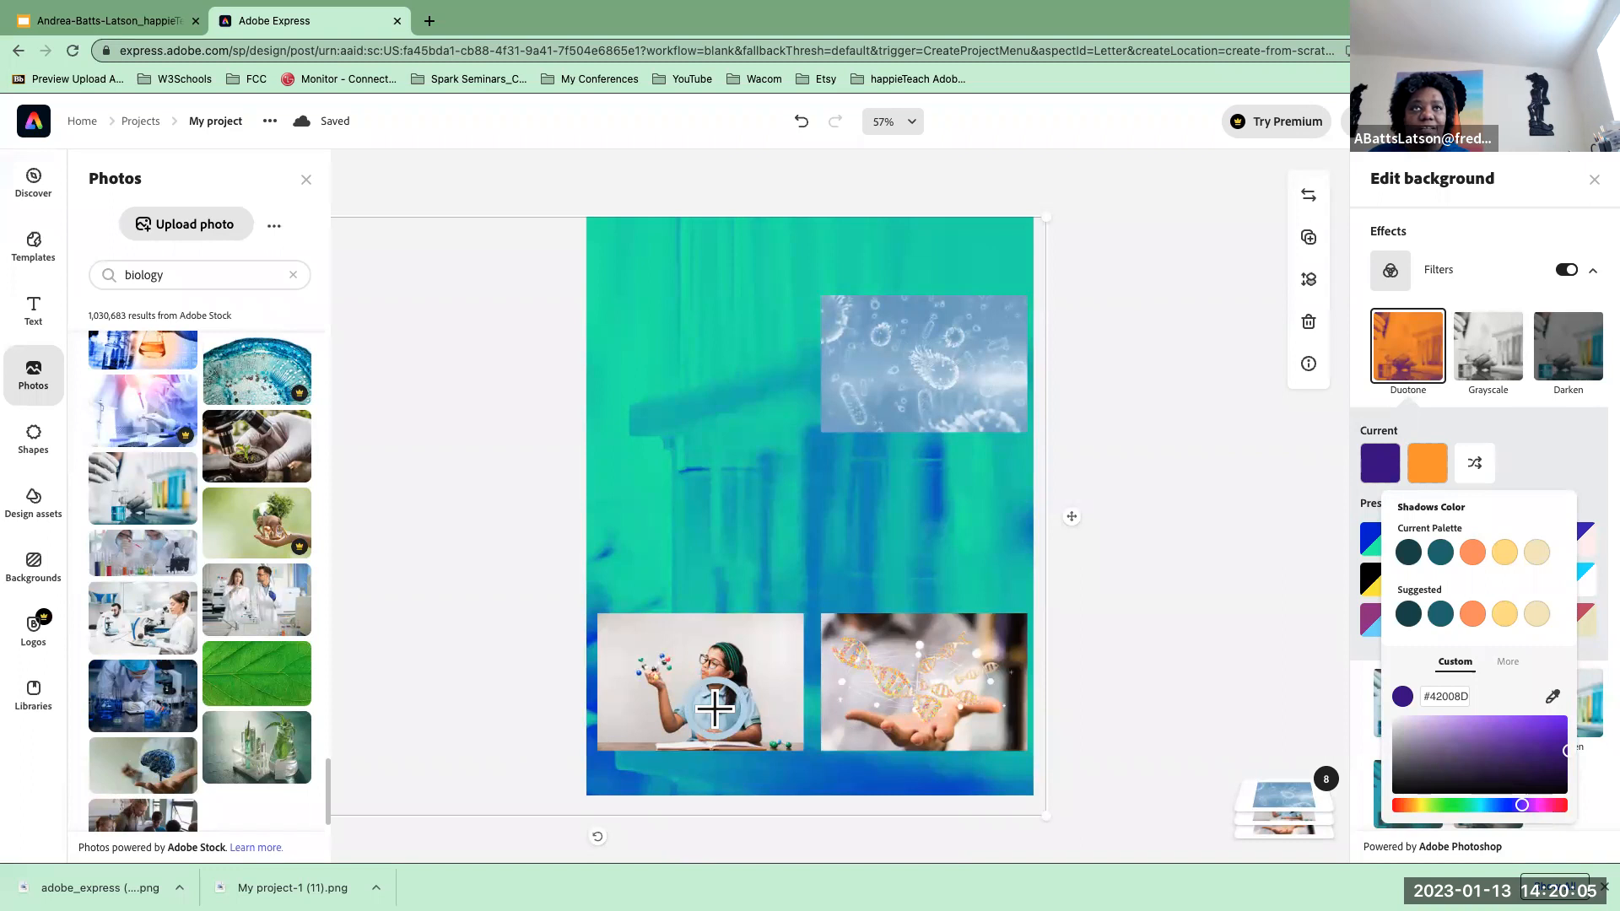
click(714, 707)
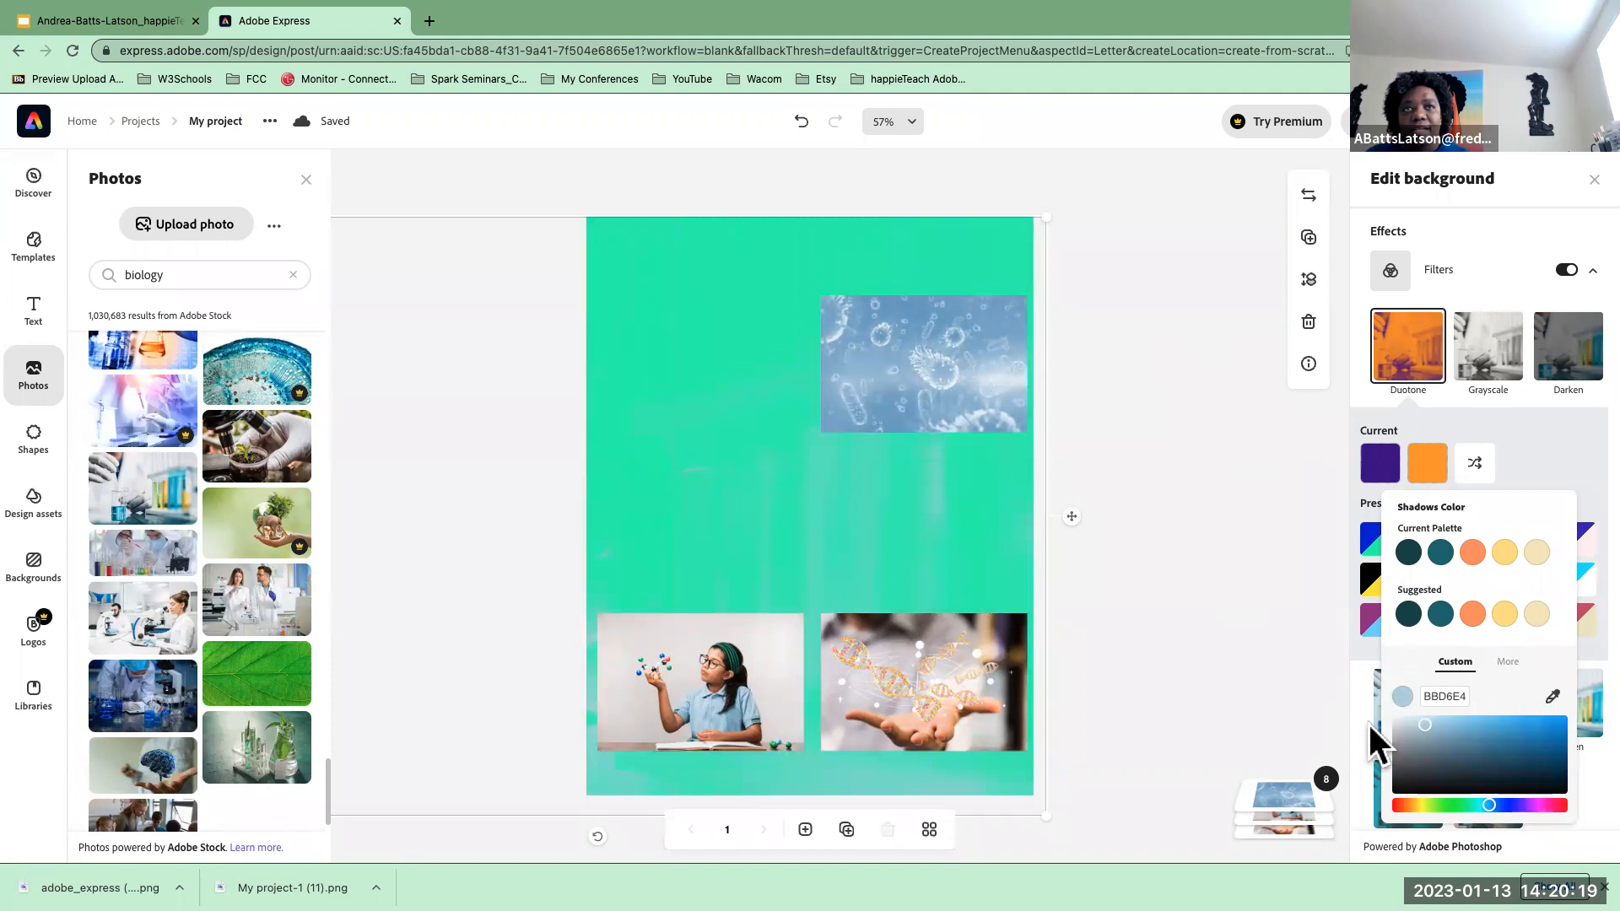
- Set the test-tube photo's Duotone shadows to dark blue #00334E and its highlights to CAE1F1, sampled from the microbe photo
drag(1423, 726, 1562, 769)
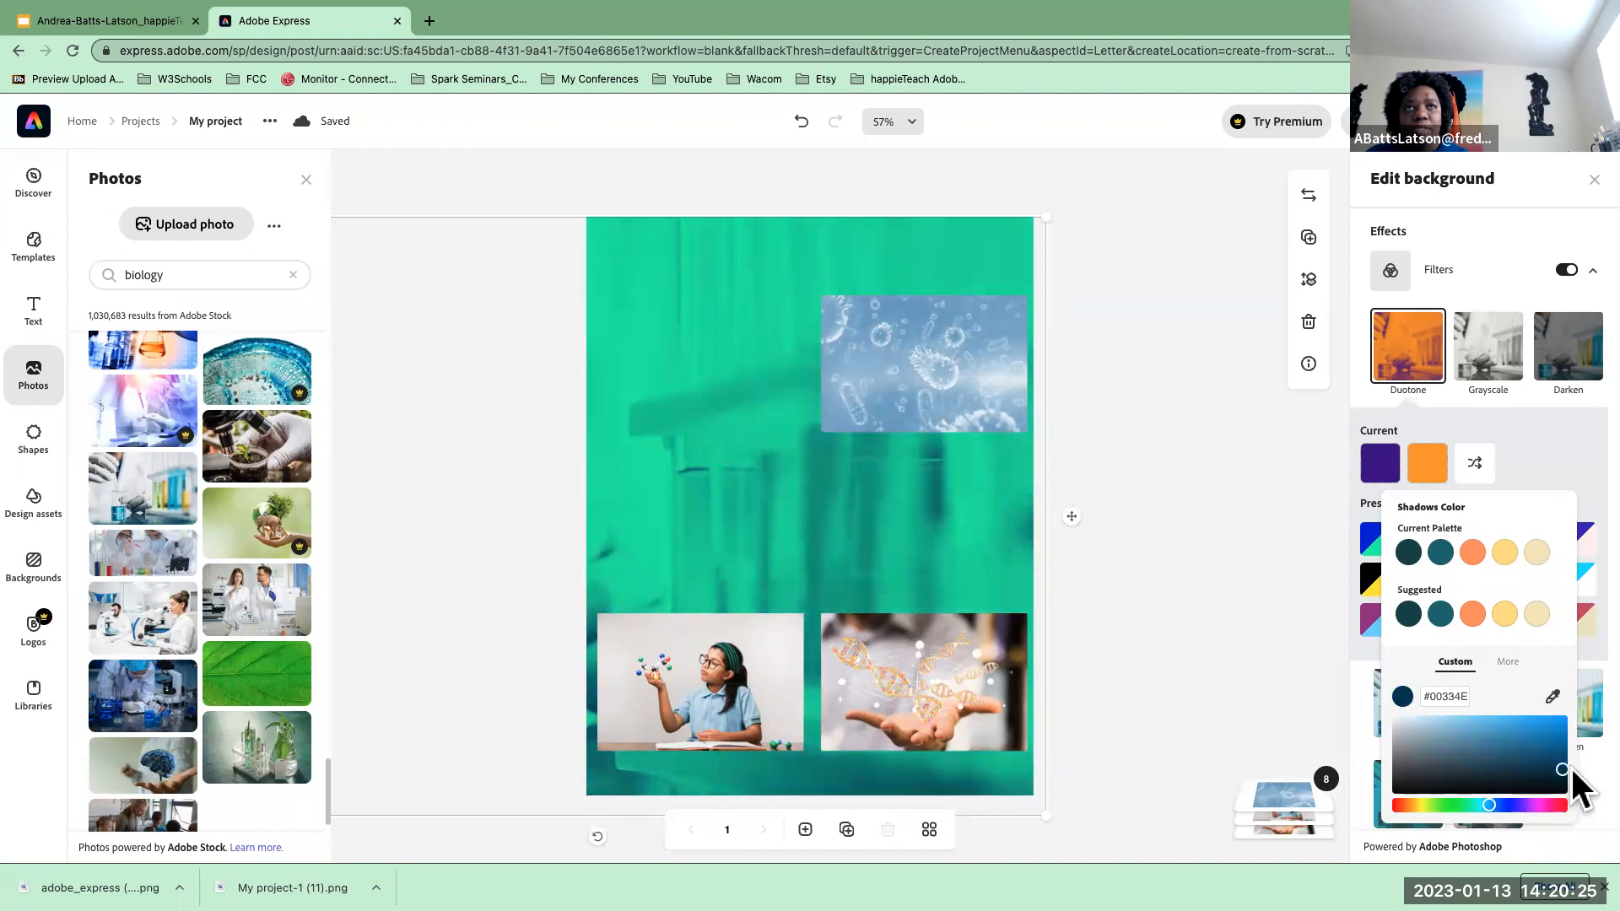
click(1427, 468)
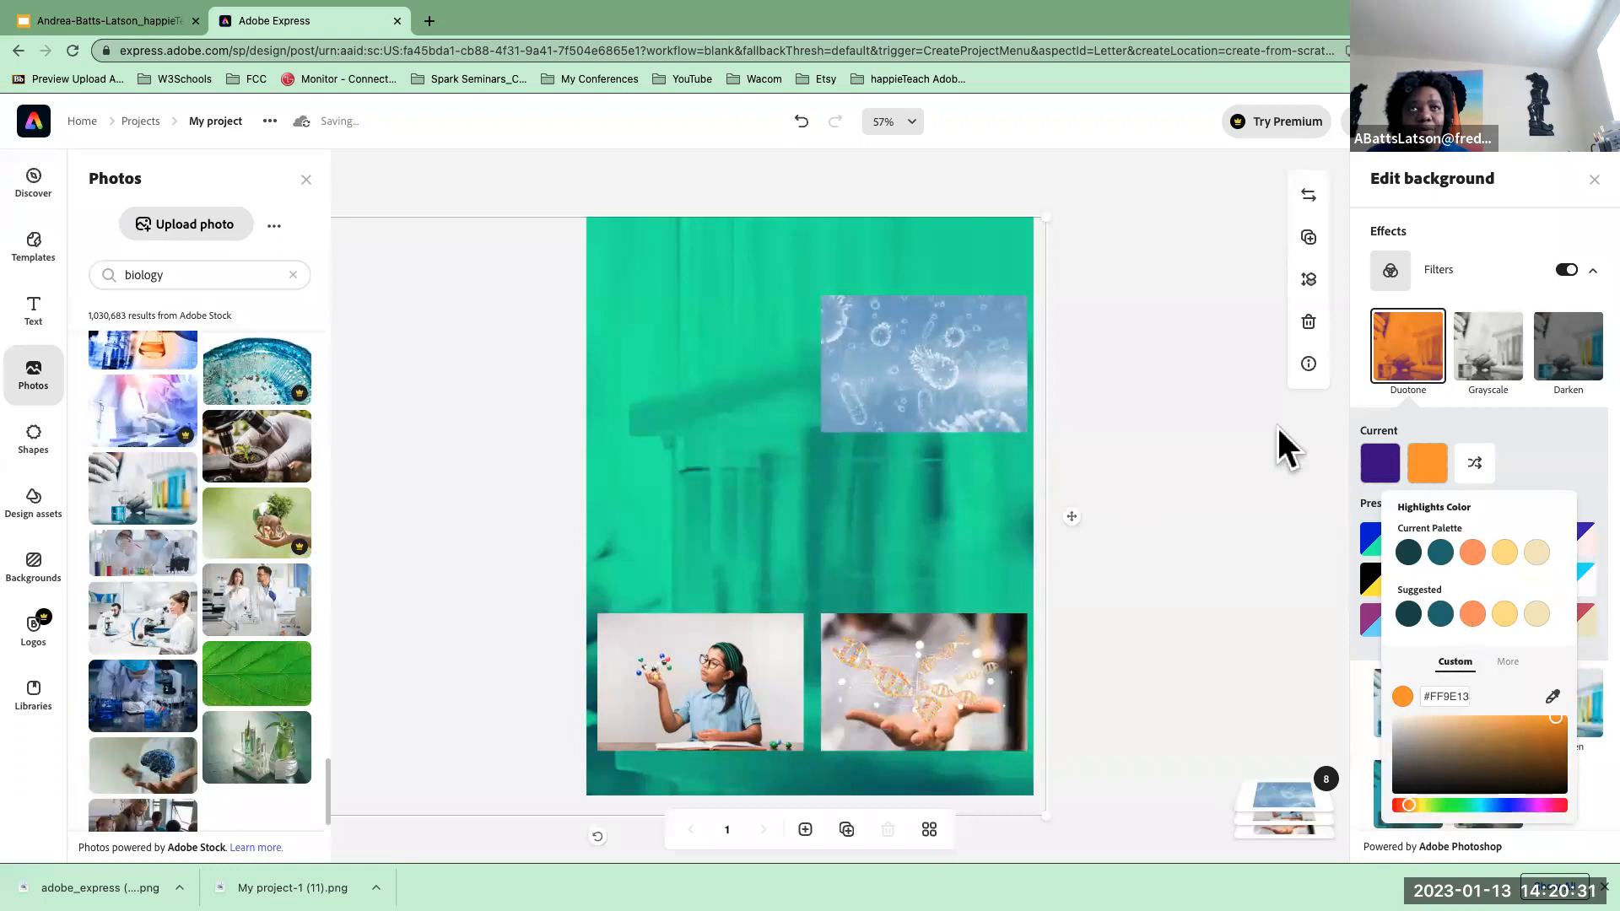
click(1553, 696)
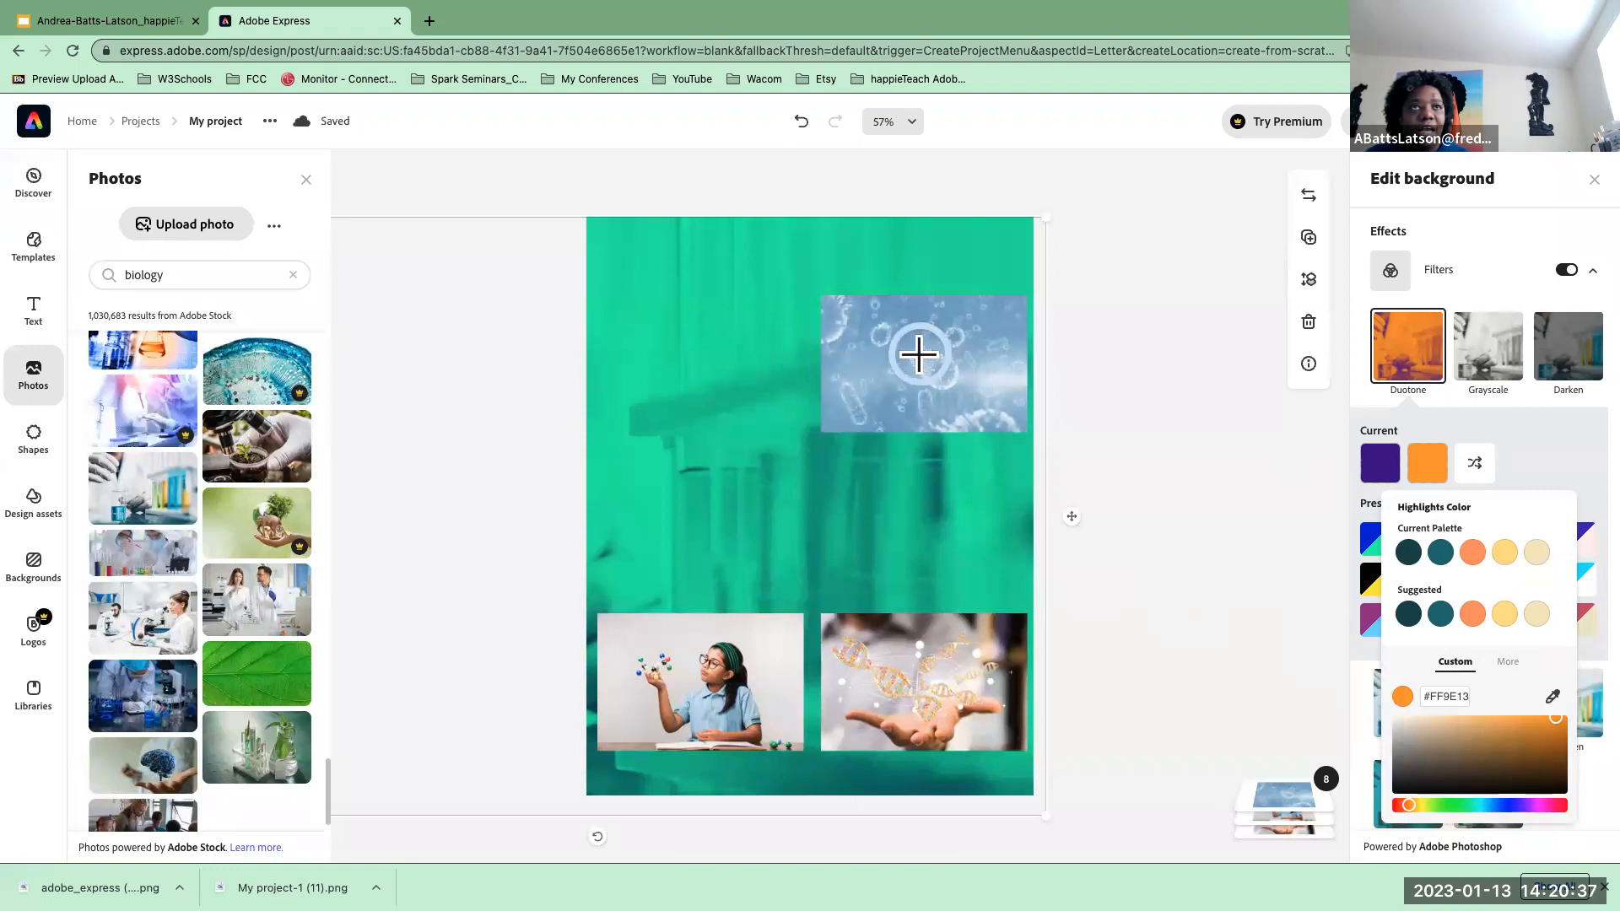
click(919, 354)
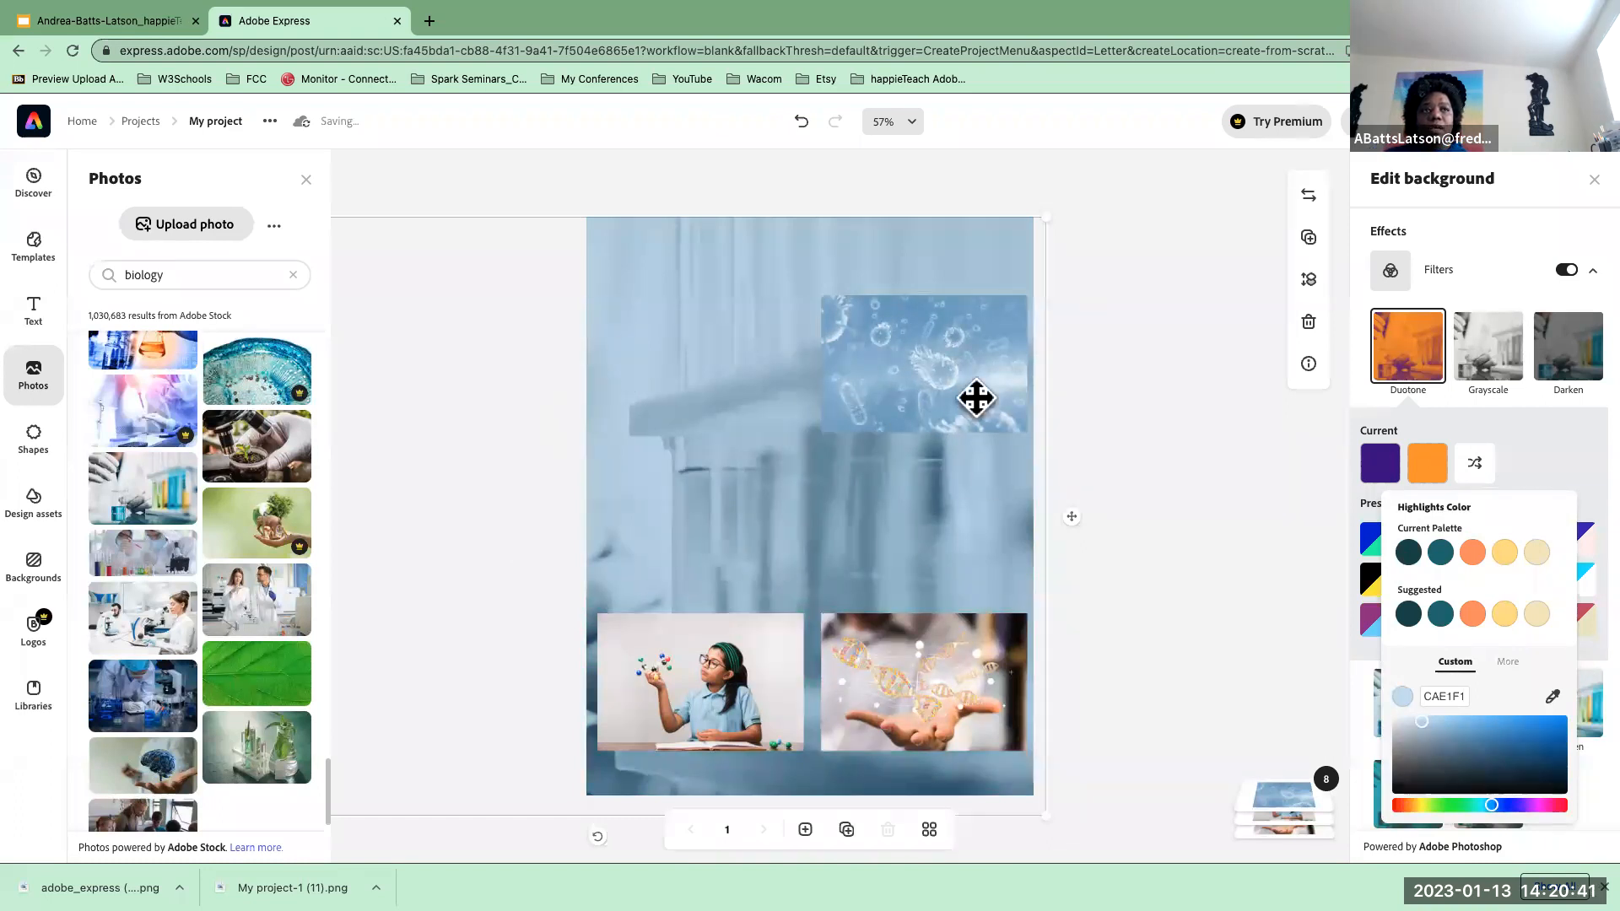
click(1491, 413)
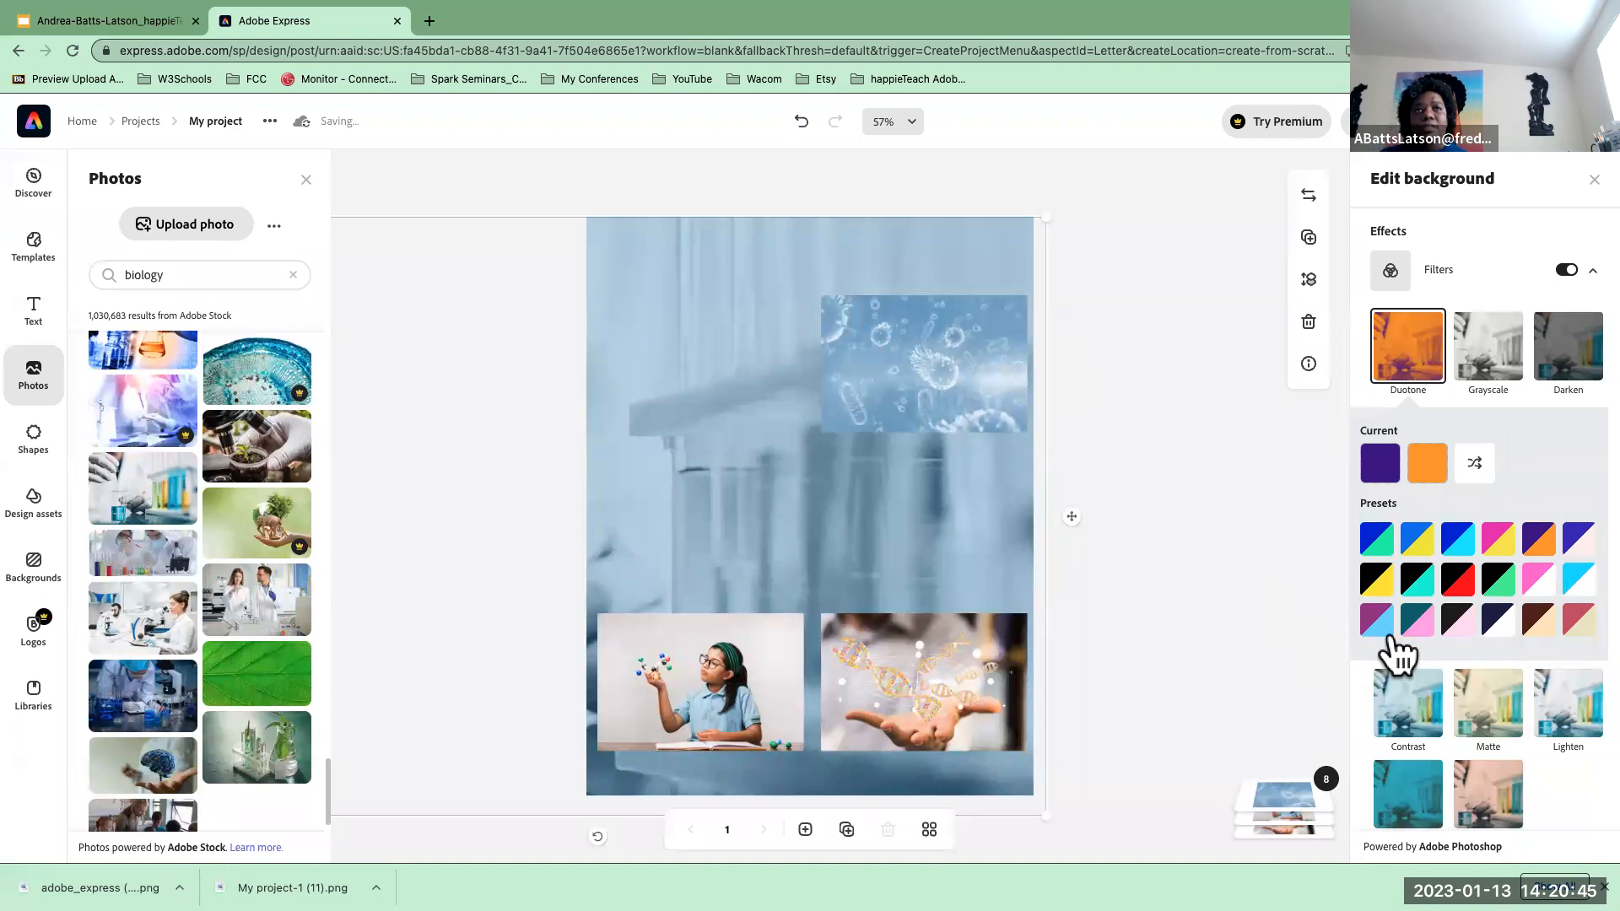
- Try the Grayscale and Darken filters on the test-tube photo and apply Multiply
click(1486, 361)
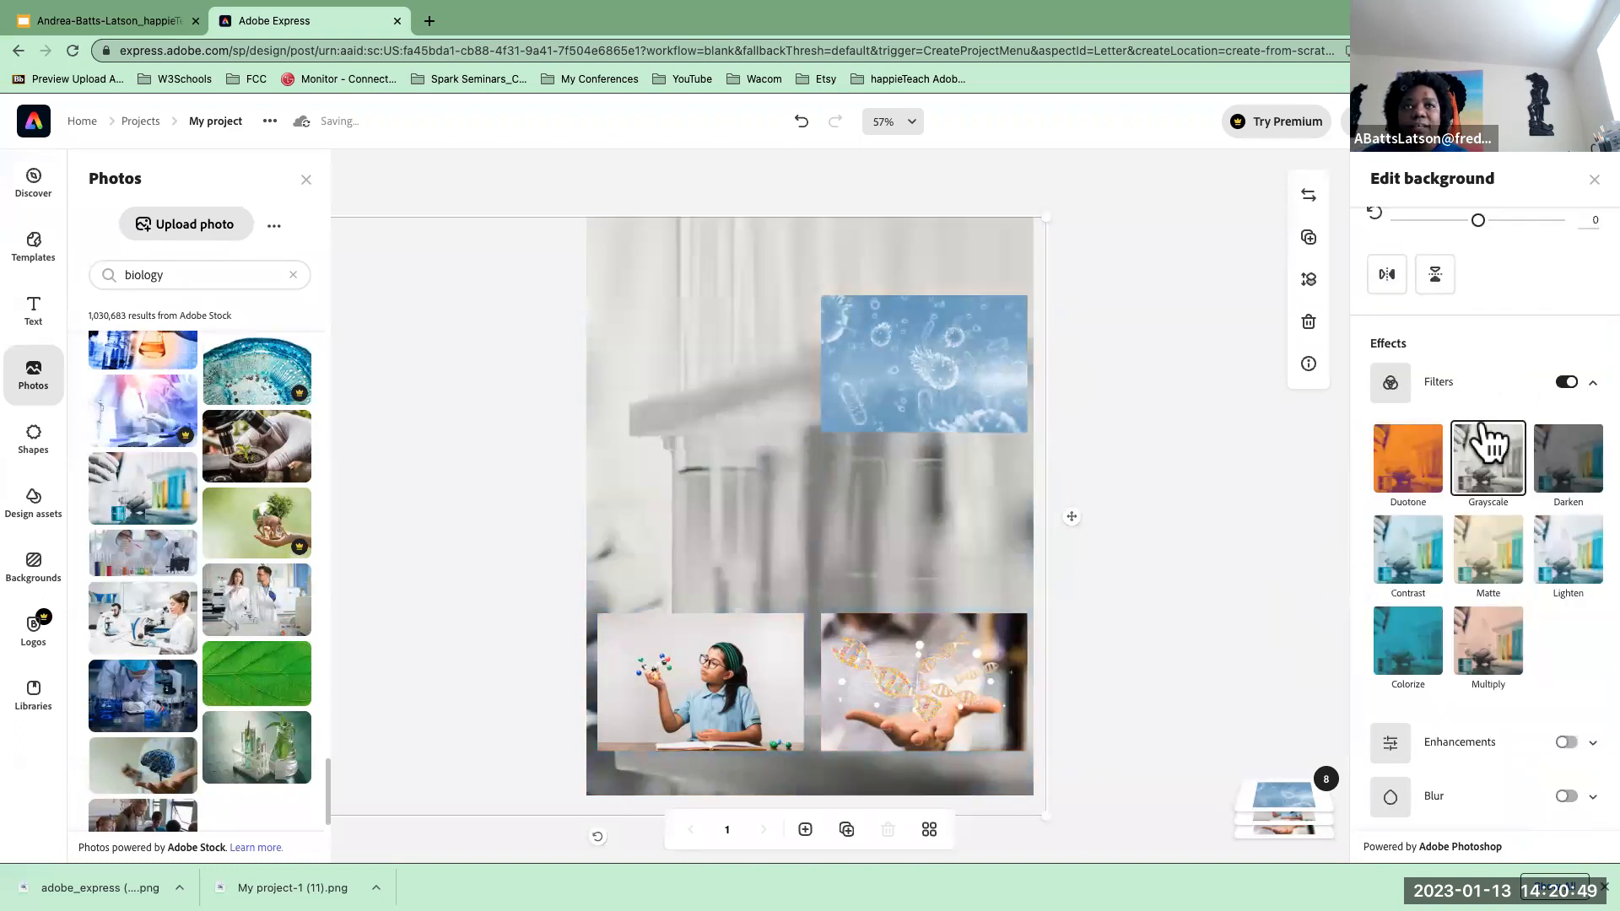
click(1559, 462)
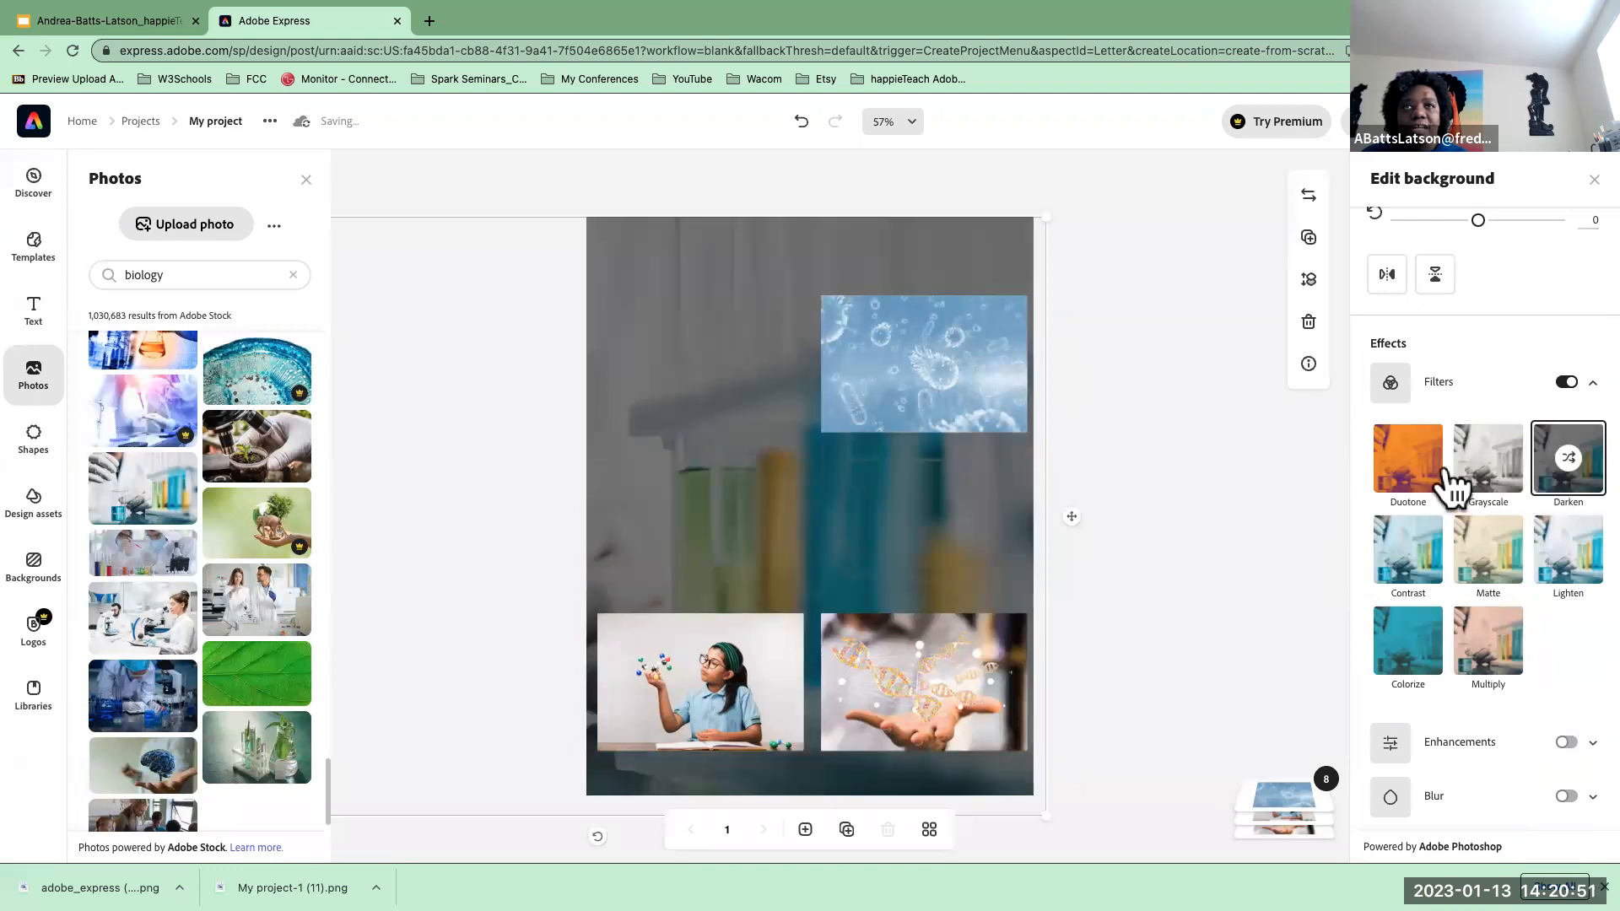
click(1488, 656)
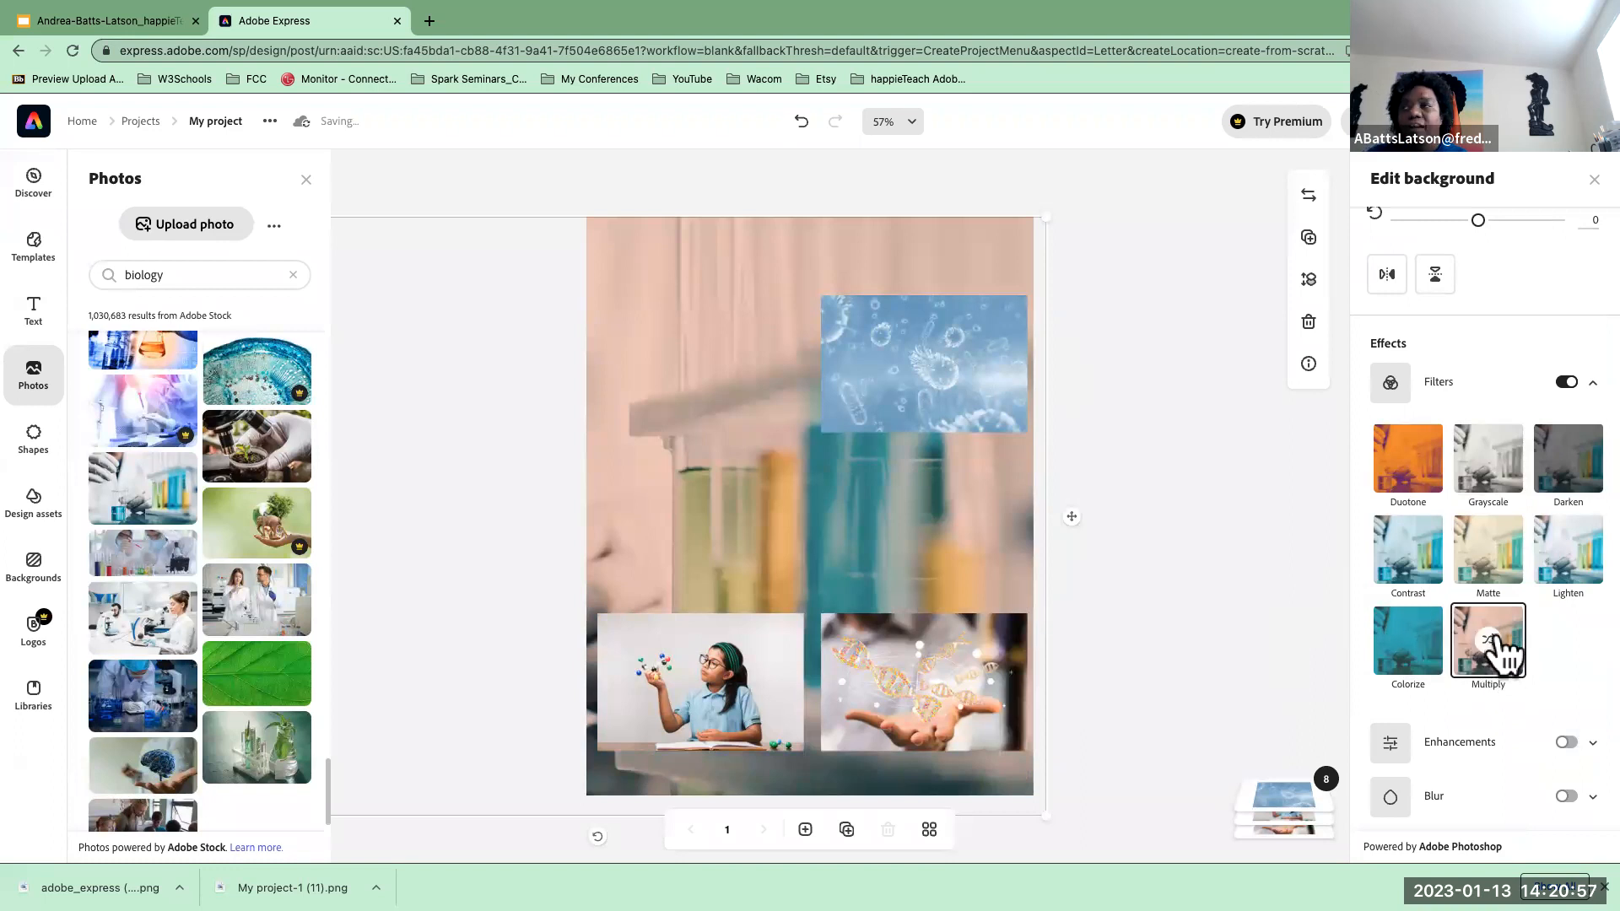
- Shuffle through the Multiply filter's color variations on the test-tube photo and settle on the pink tint
click(1490, 641)
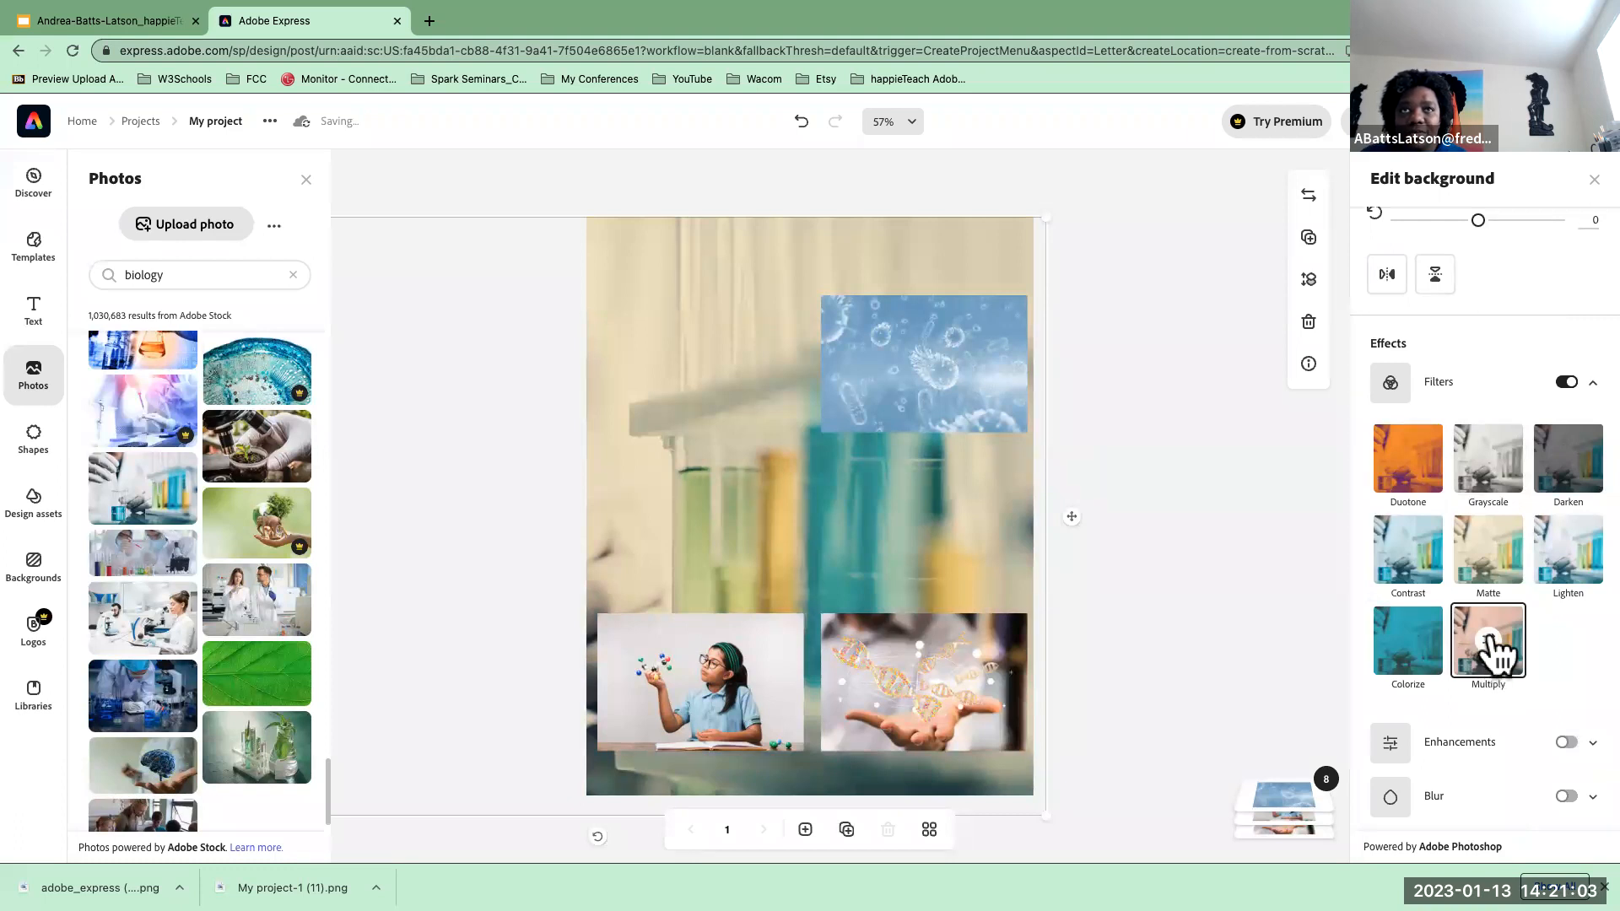
click(1490, 643)
click(1490, 643)
click(1490, 643)
click(1490, 643)
click(1490, 643)
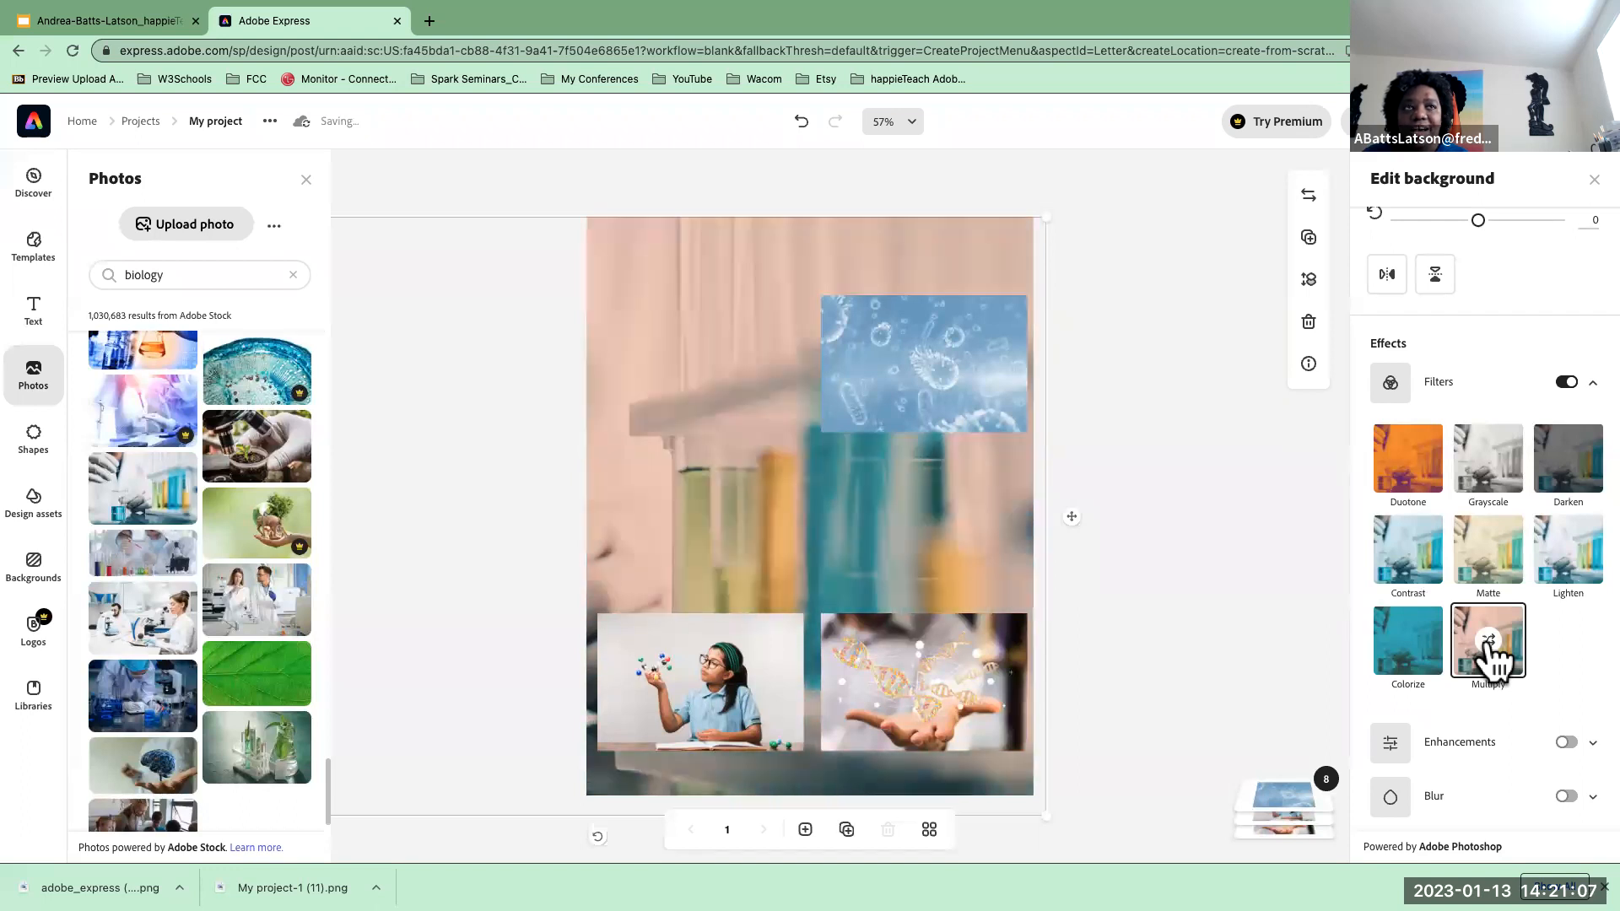
click(1490, 643)
click(1490, 643)
click(1490, 643)
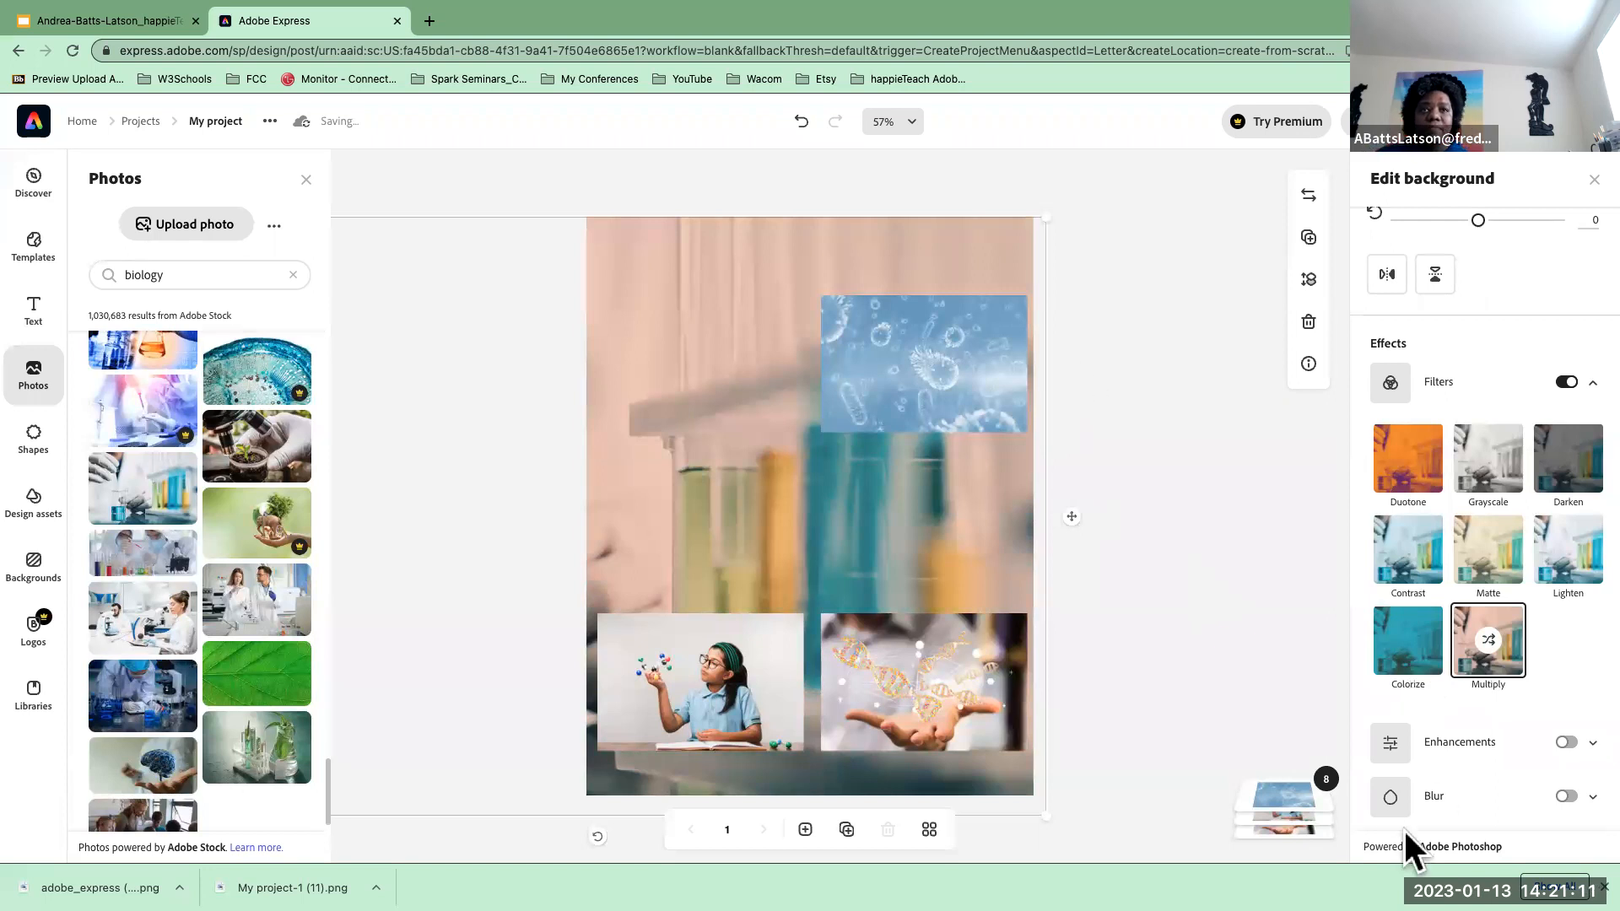
scroll(1392, 542, up, 3)
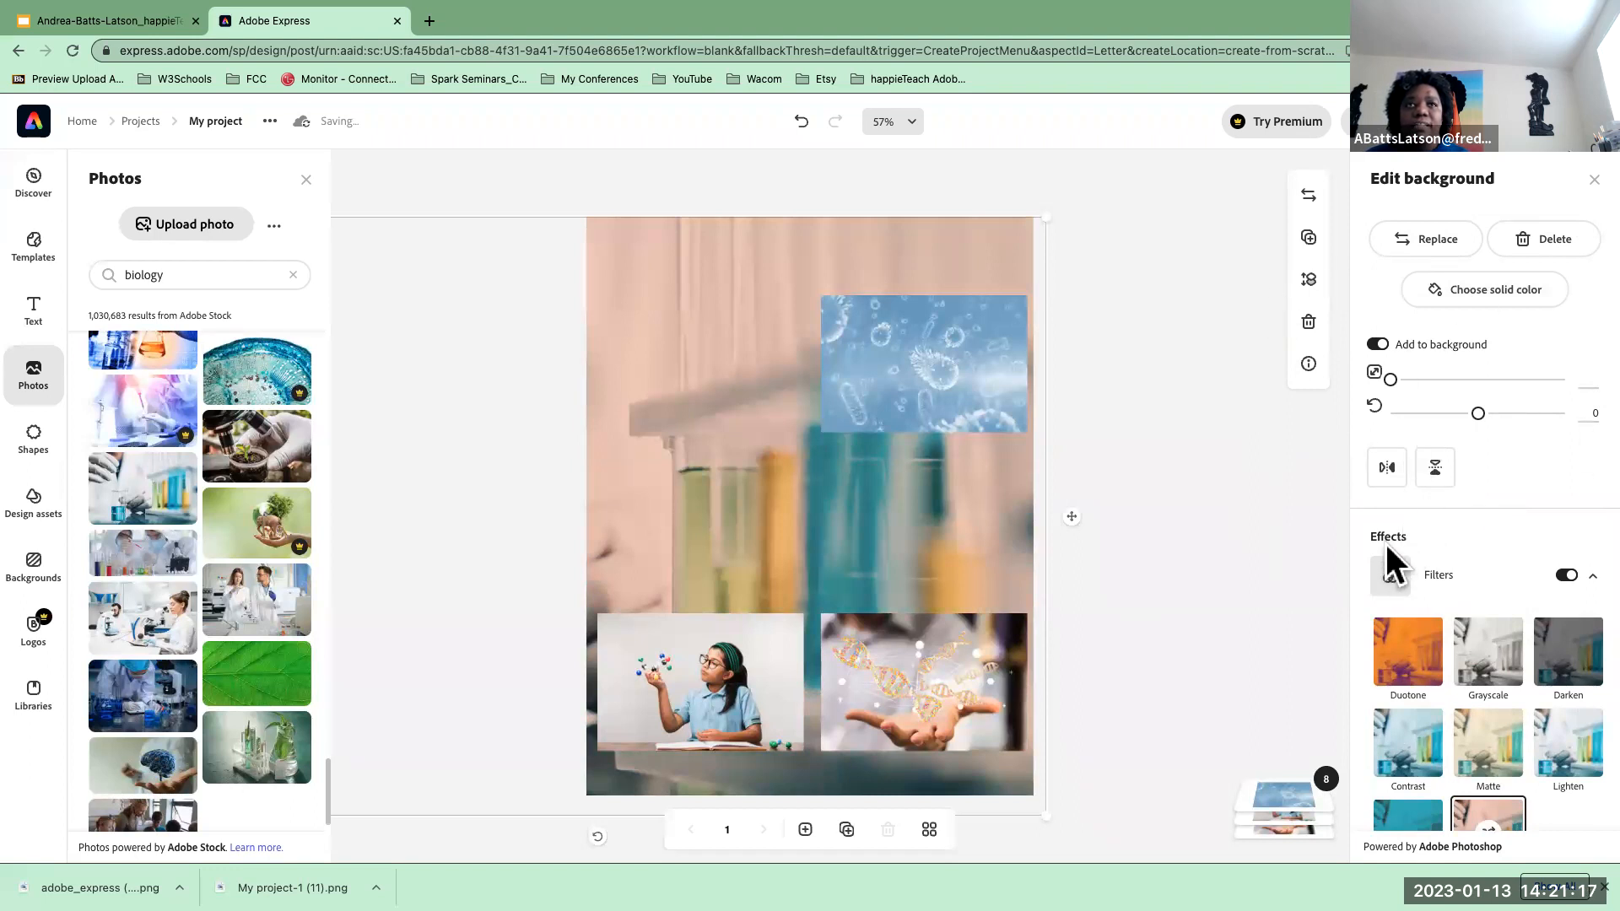
scroll(1480, 485, down, 3)
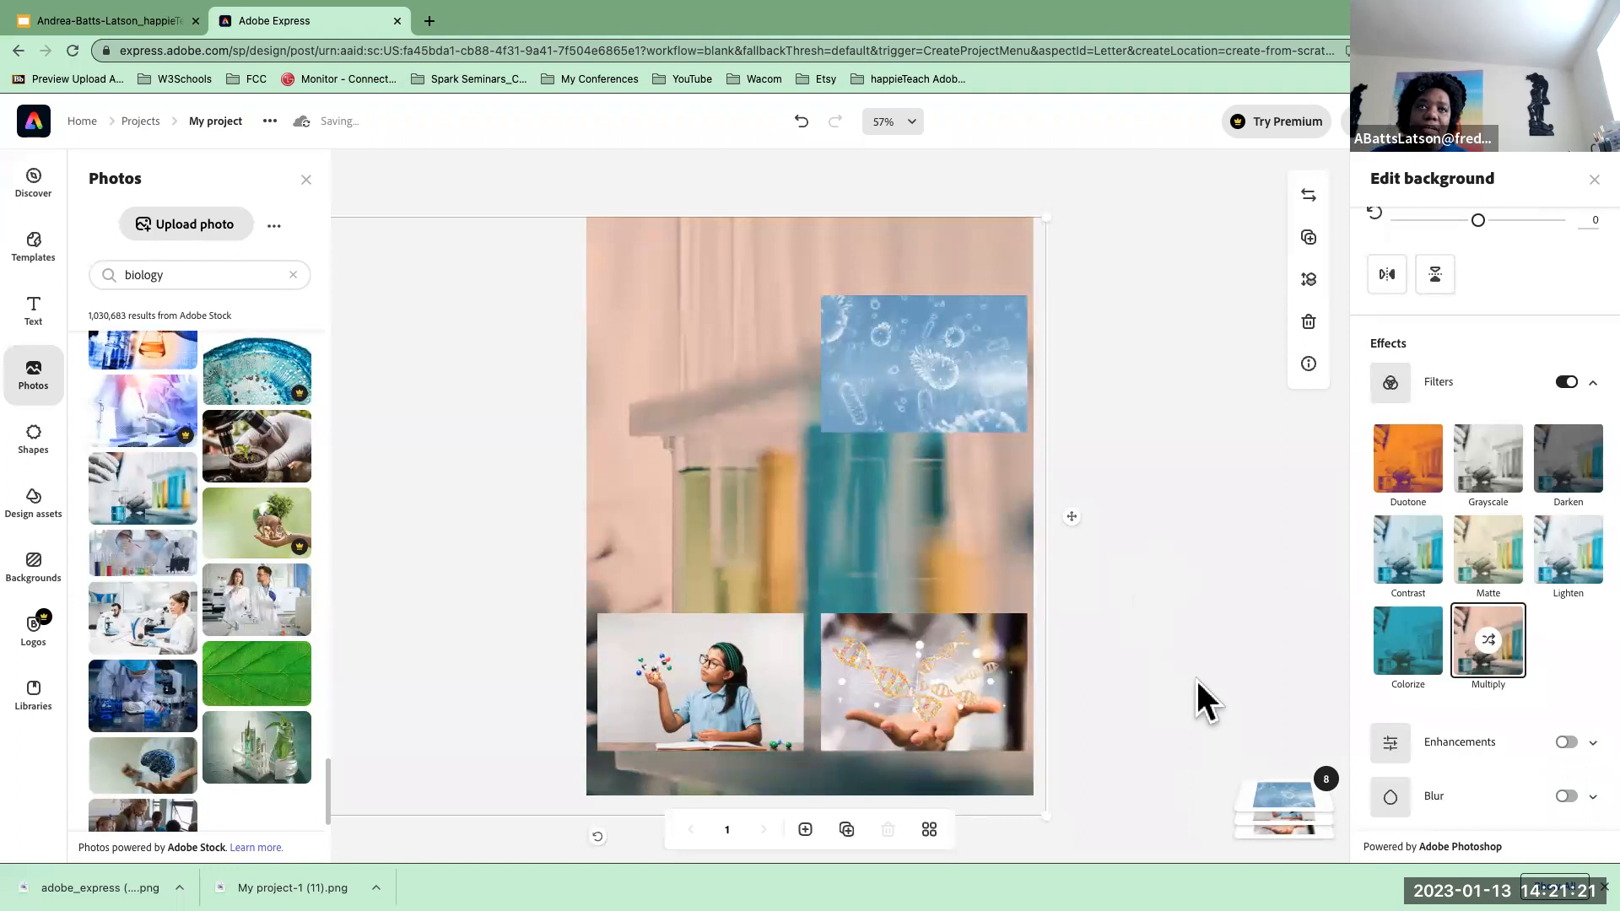
- Shift the DNA hand photo slightly up and to the left on the page
click(878, 665)
mouse_move(878, 665)
mouse_down()
mouse_move(712, 232)
mouse_move(945, 736)
mouse_move(873, 658)
mouse_up()
- Try several filters on the microbe photo, including Lighten, and settle on Duotone
click(920, 377)
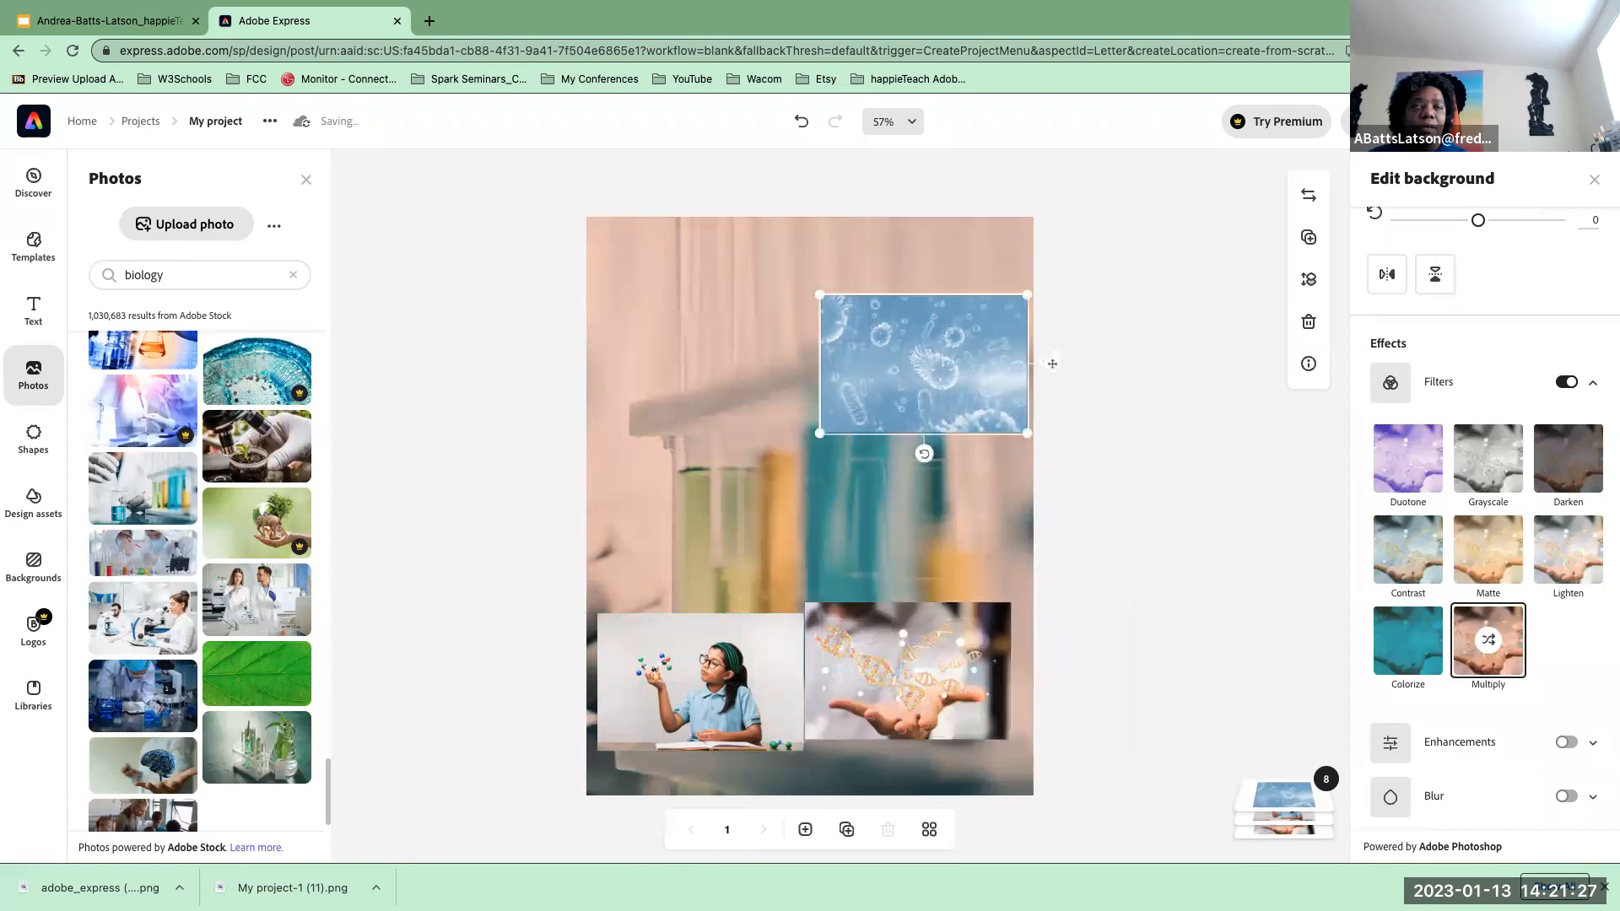
click(1400, 561)
click(1408, 475)
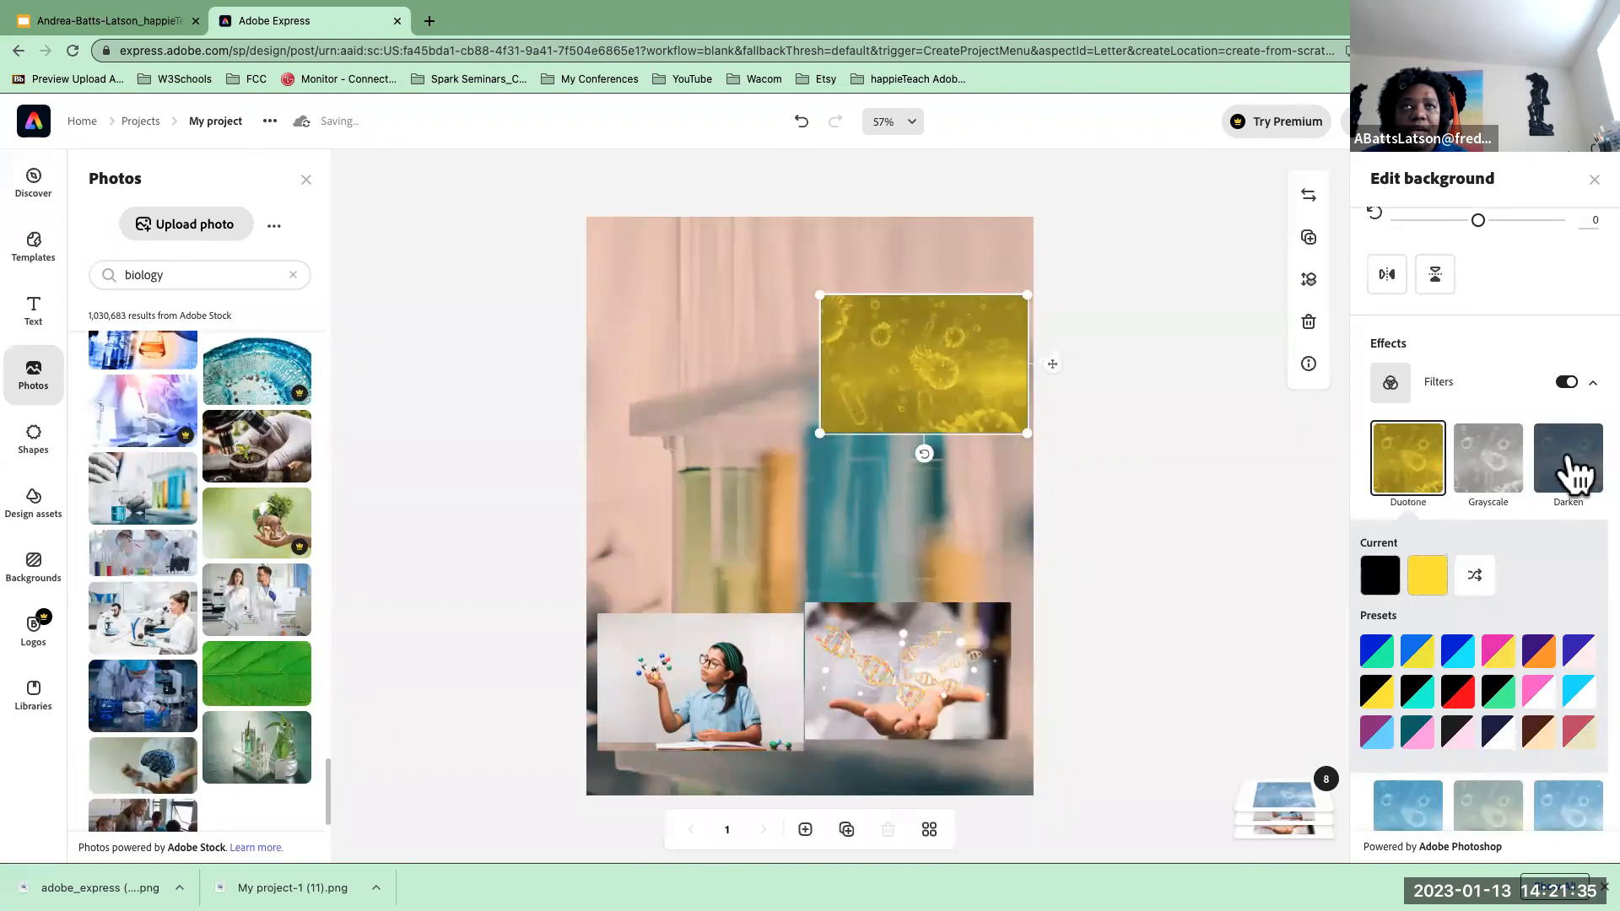
scroll(1457, 756, down, 3)
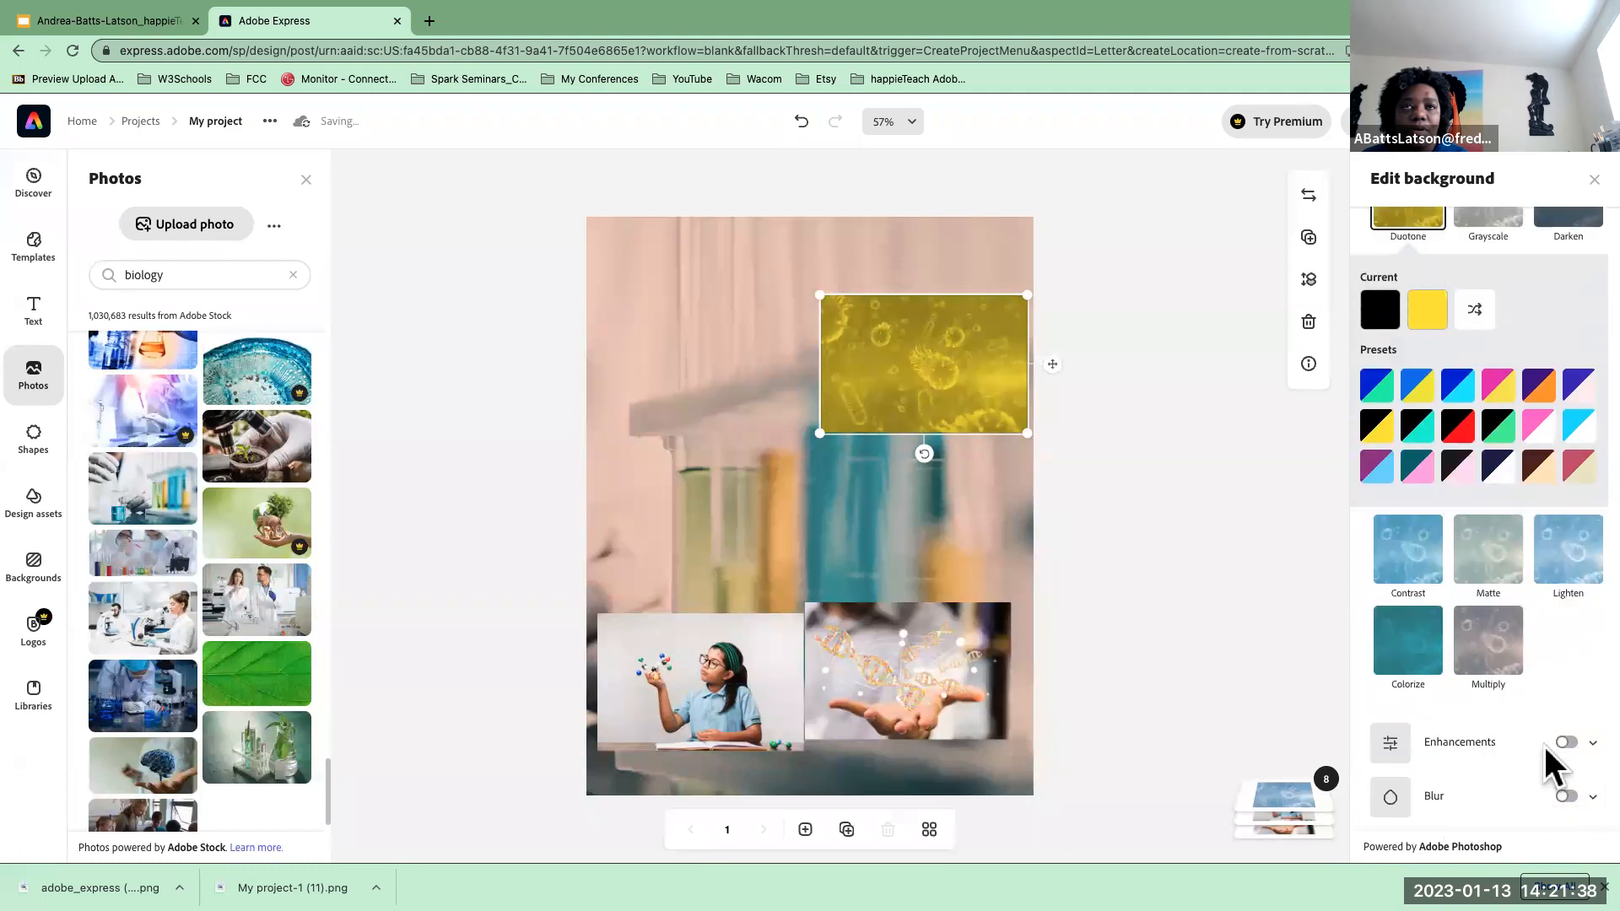
click(1420, 646)
click(1567, 553)
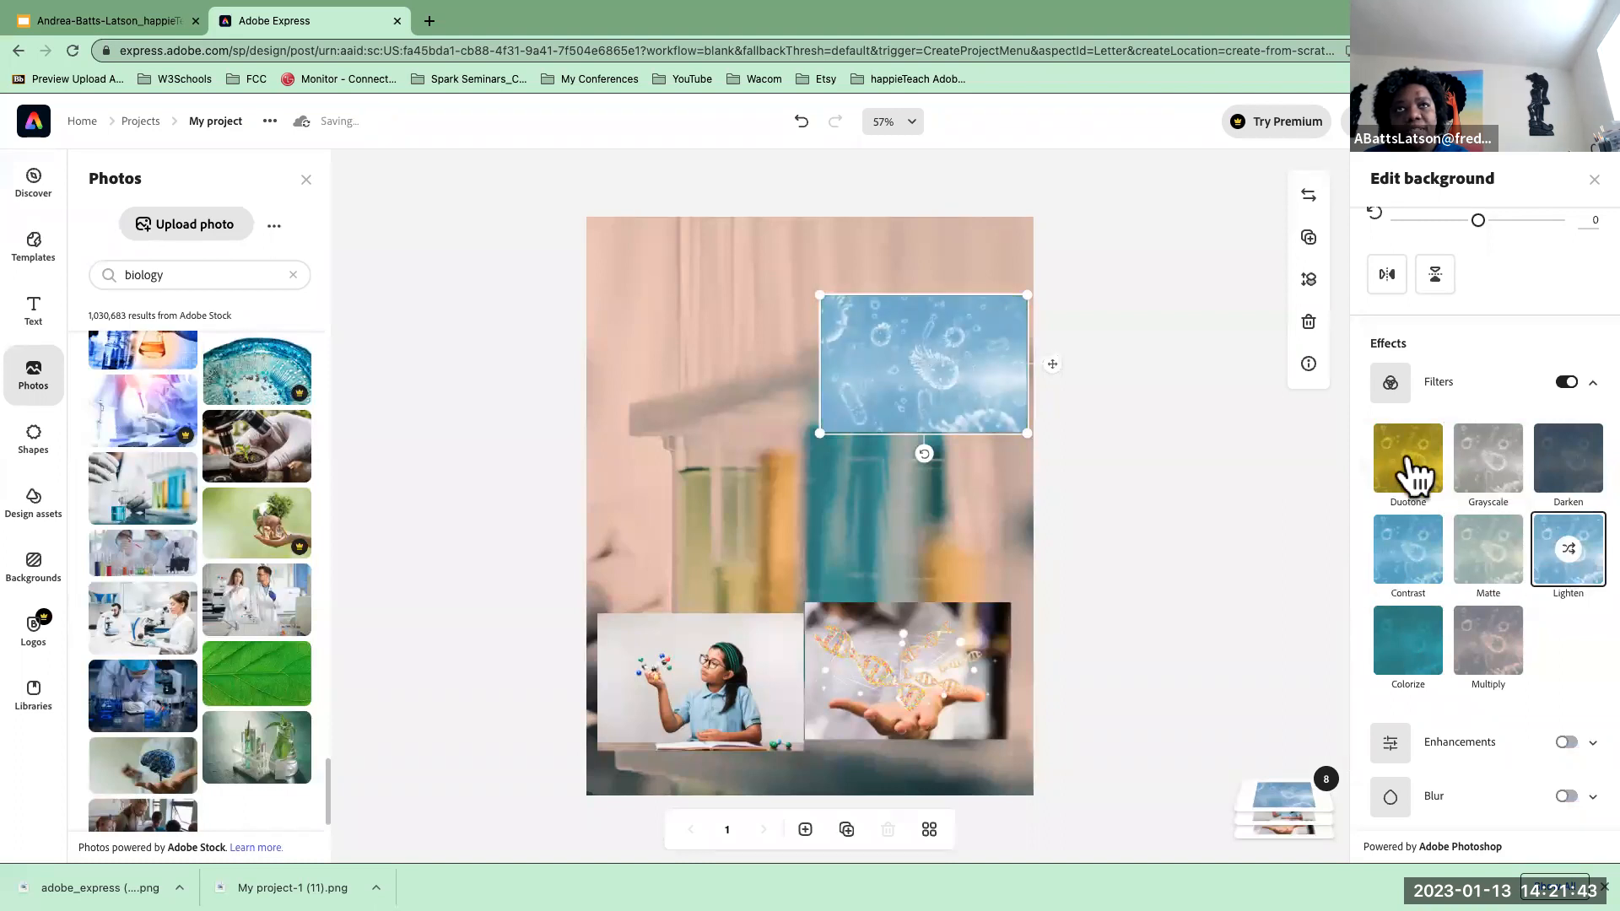
click(1415, 476)
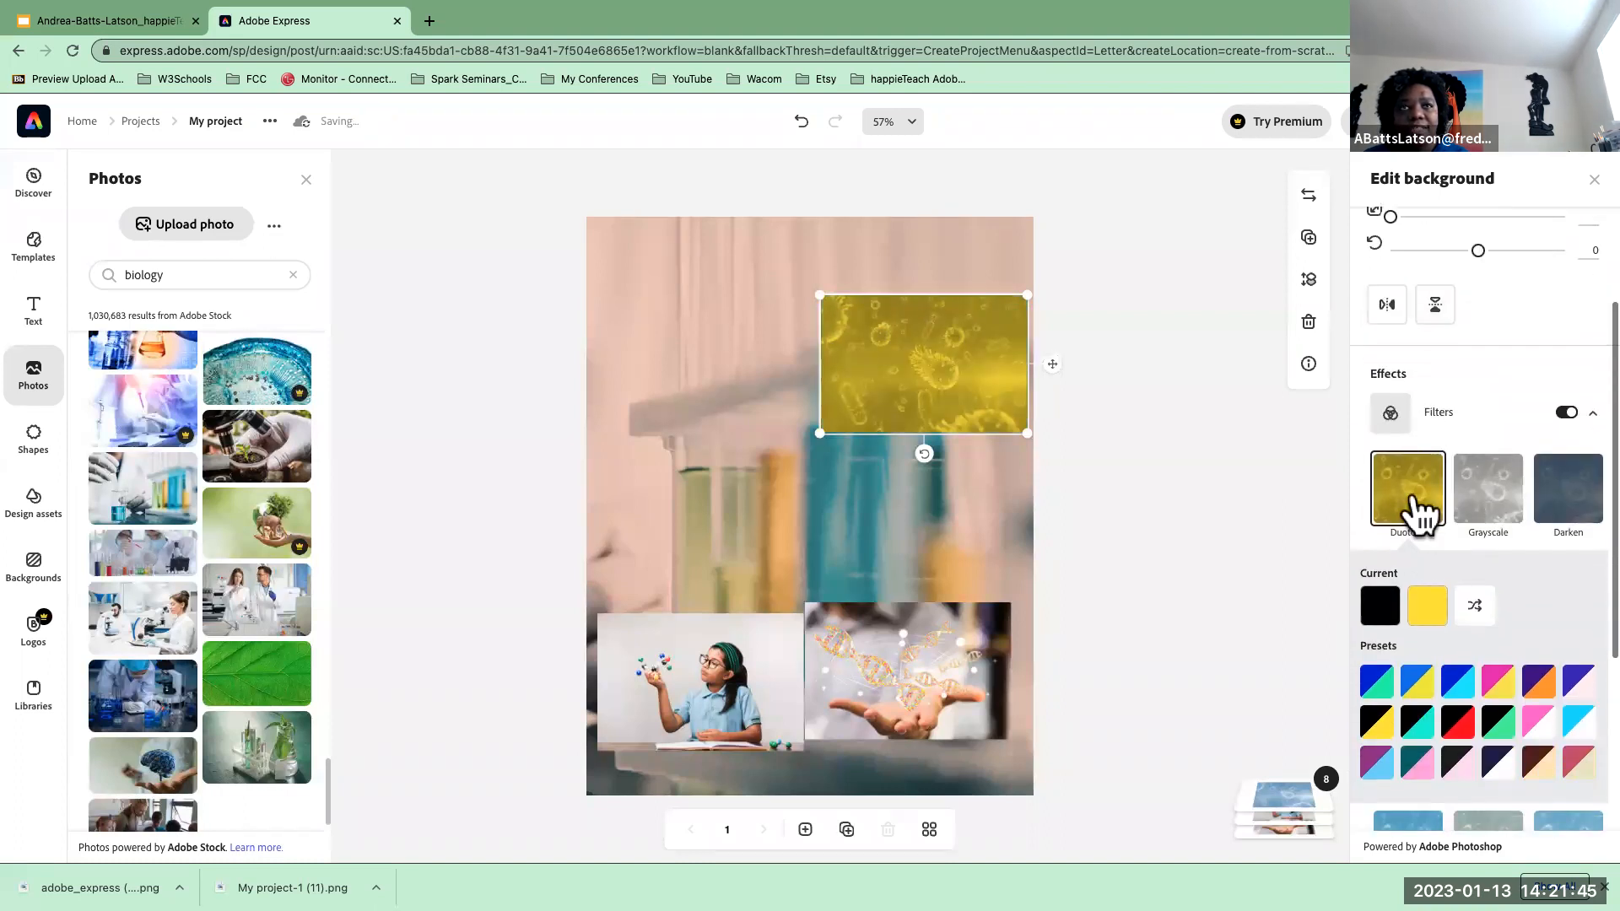
- Apply the black and green Duotone preset to the microbe photo and change its highlights color to a pale yellow
scroll(1477, 641, down, 3)
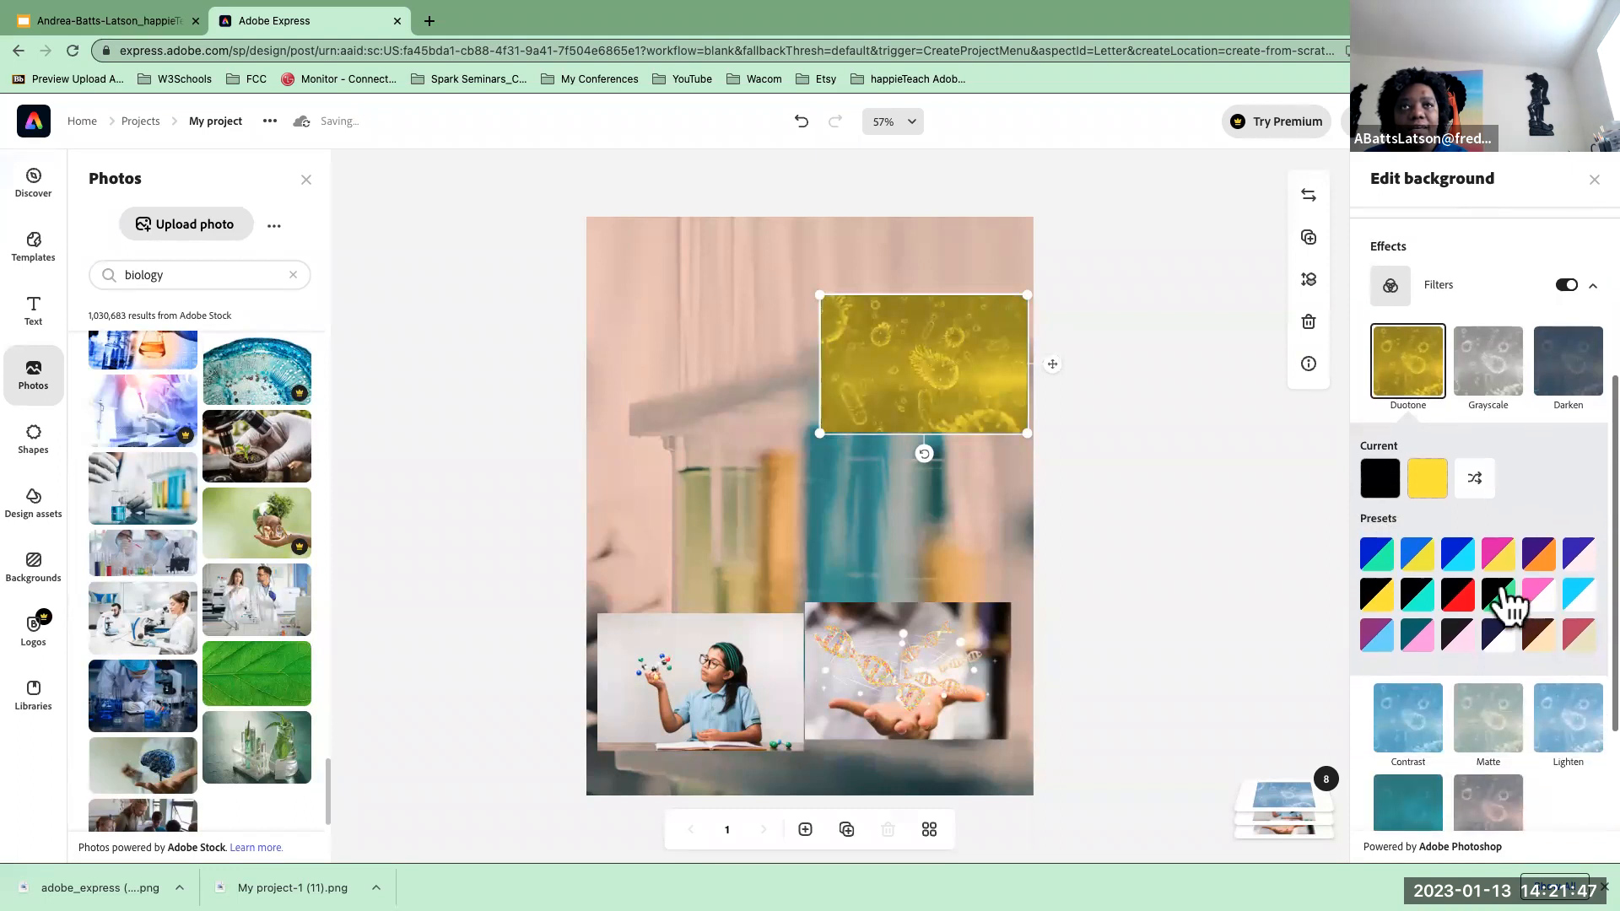
click(1501, 592)
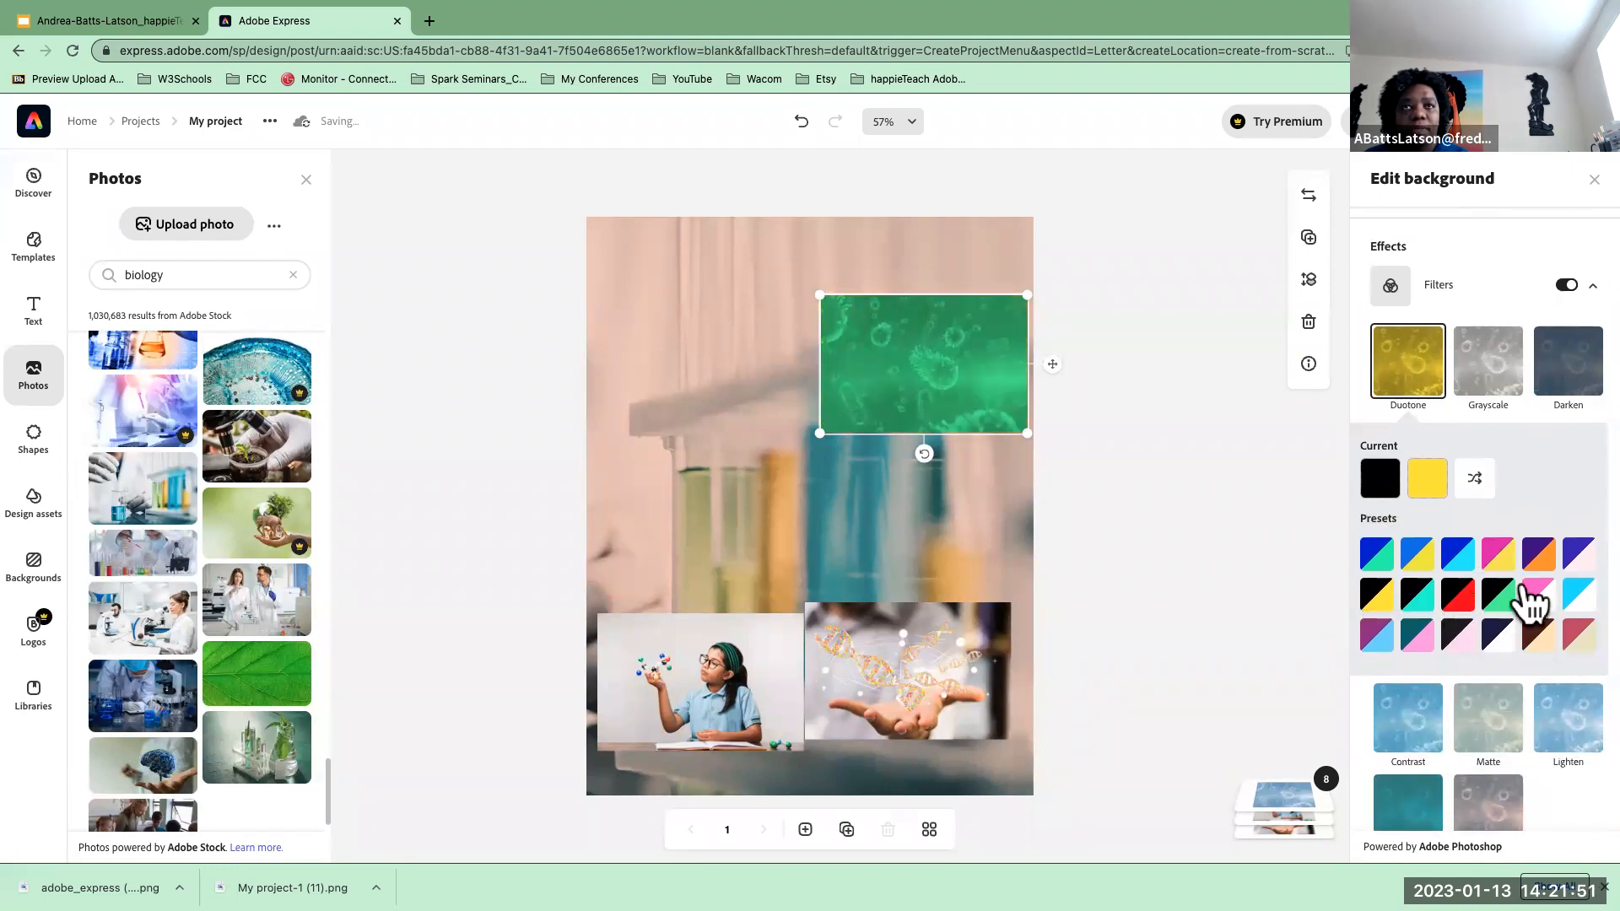
click(1428, 480)
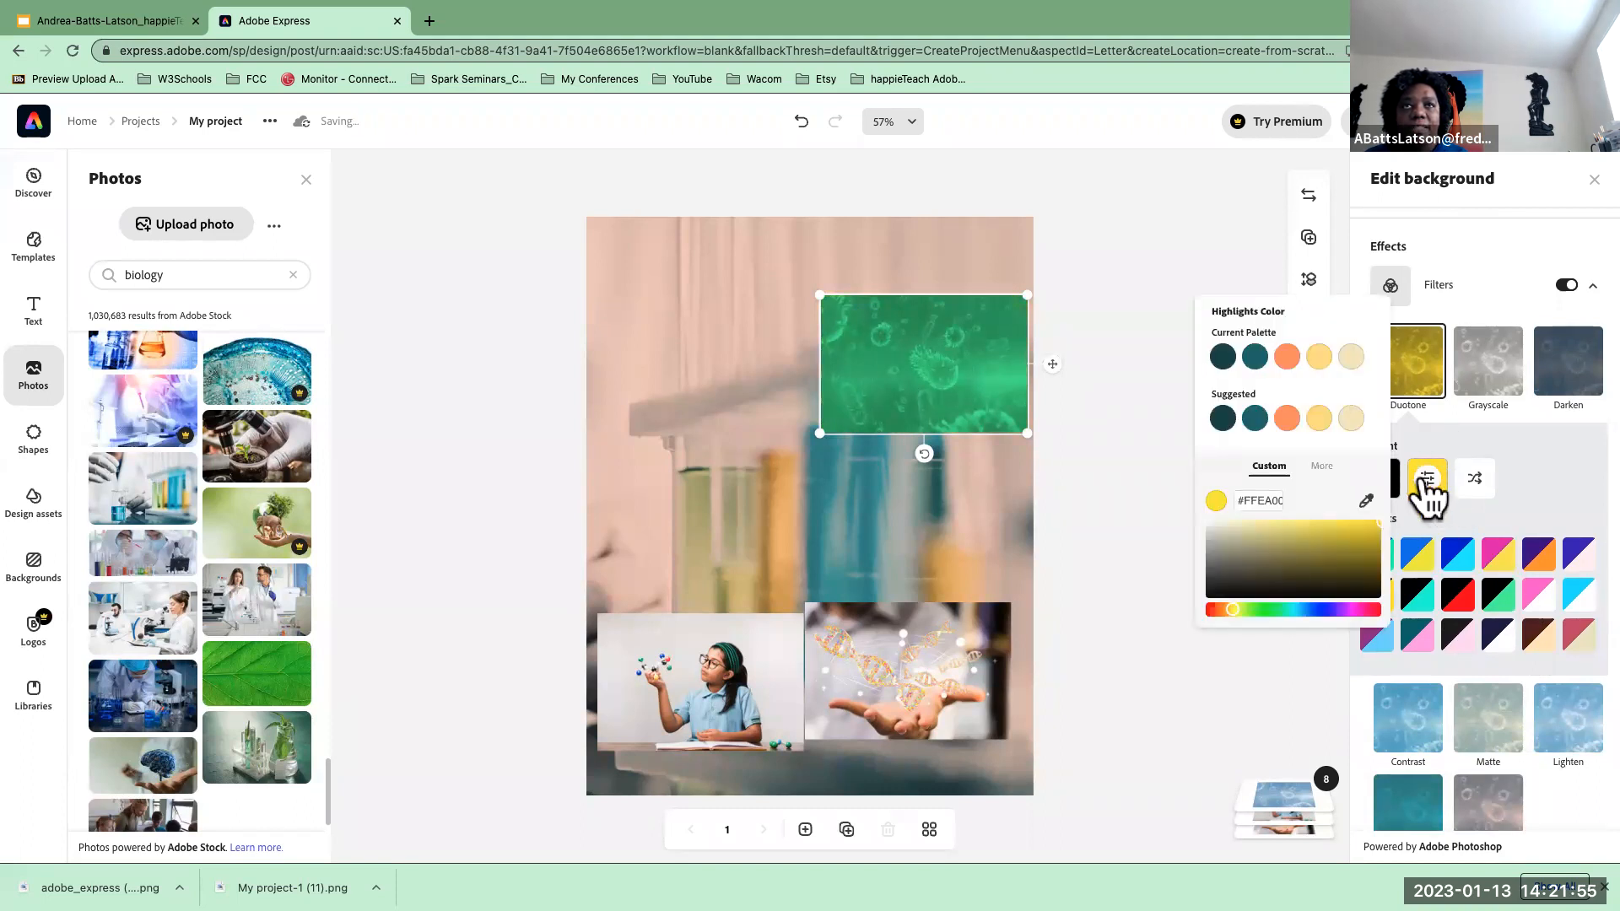
drag(1276, 537, 1204, 506)
click(1254, 523)
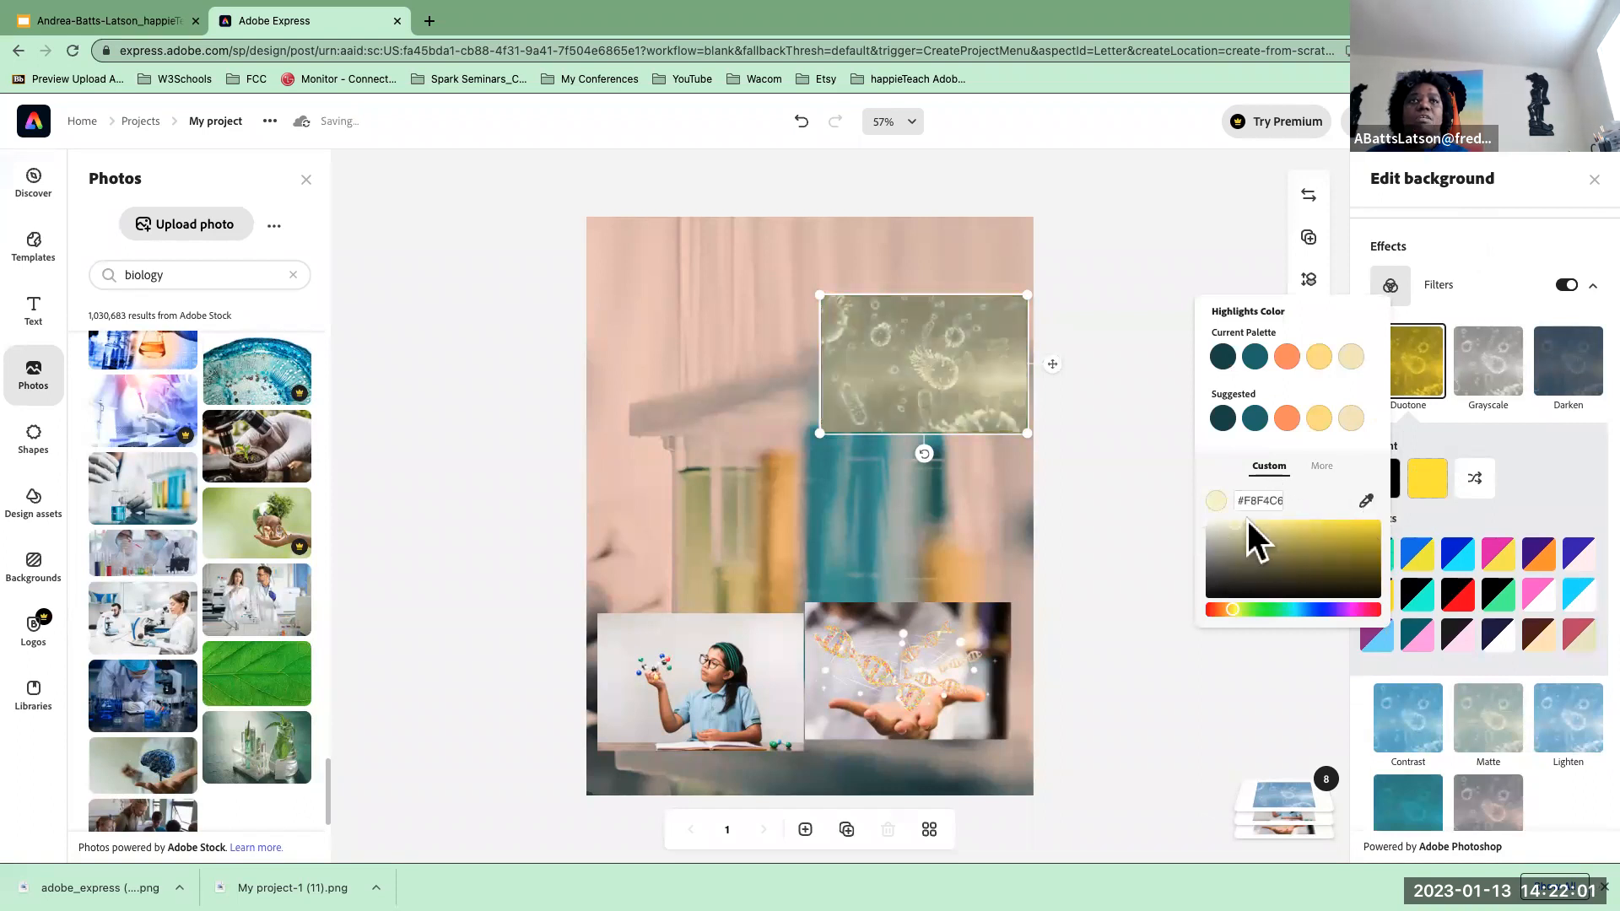
click(1177, 224)
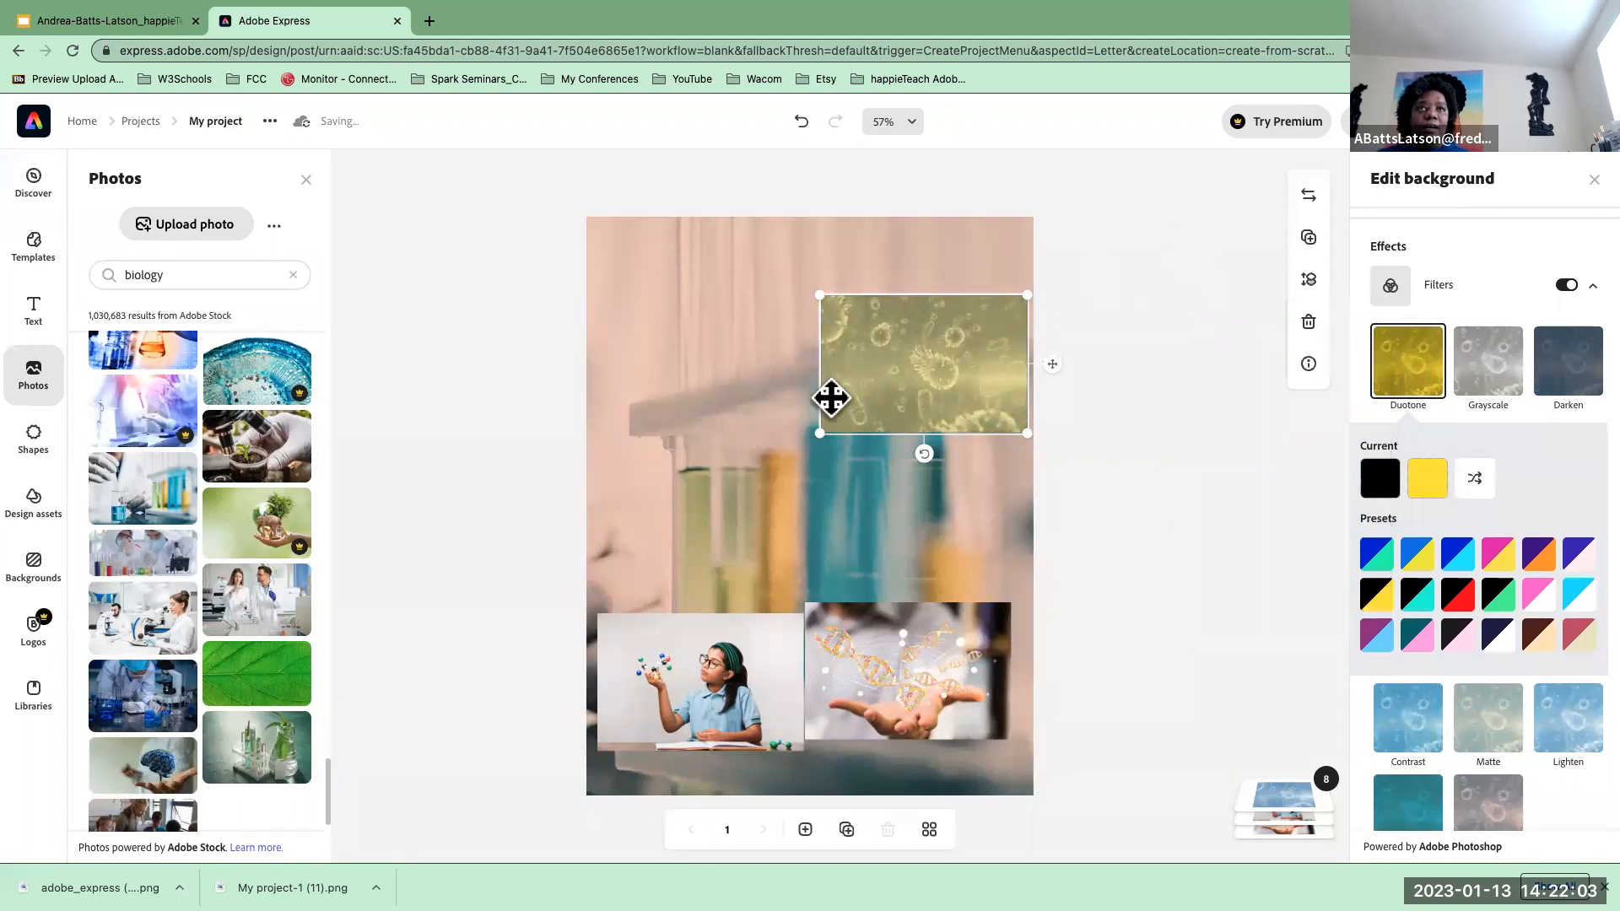
- Enlarge the microbe photo and reposition it until it covers the whole page
drag(820, 295, 550, 200)
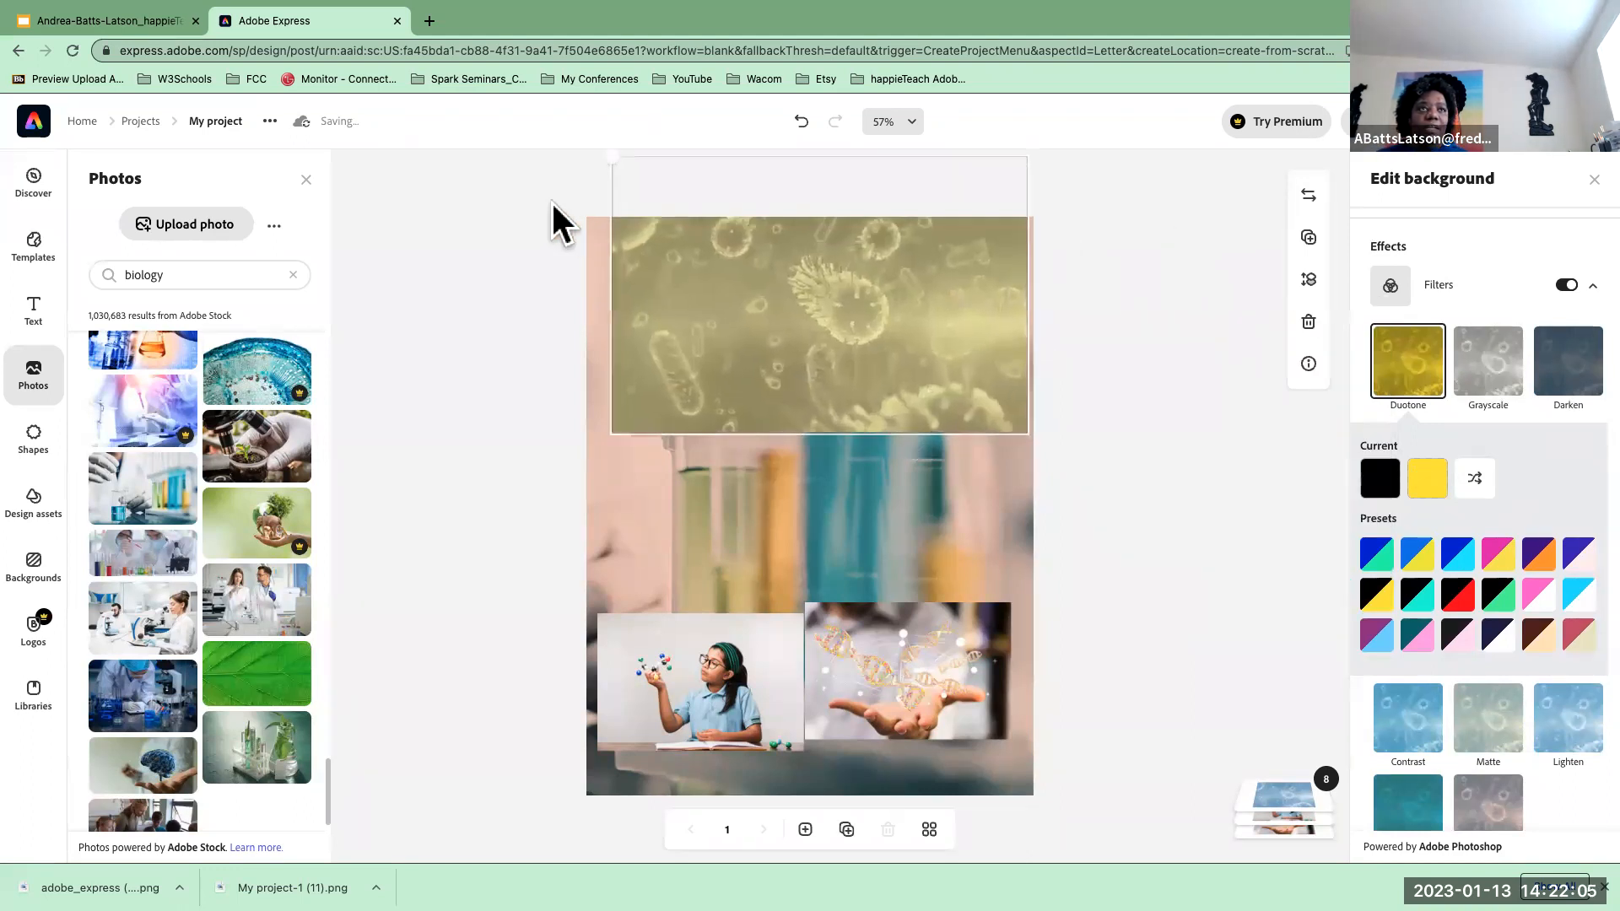
drag(775, 308, 784, 379)
drag(593, 516, 333, 808)
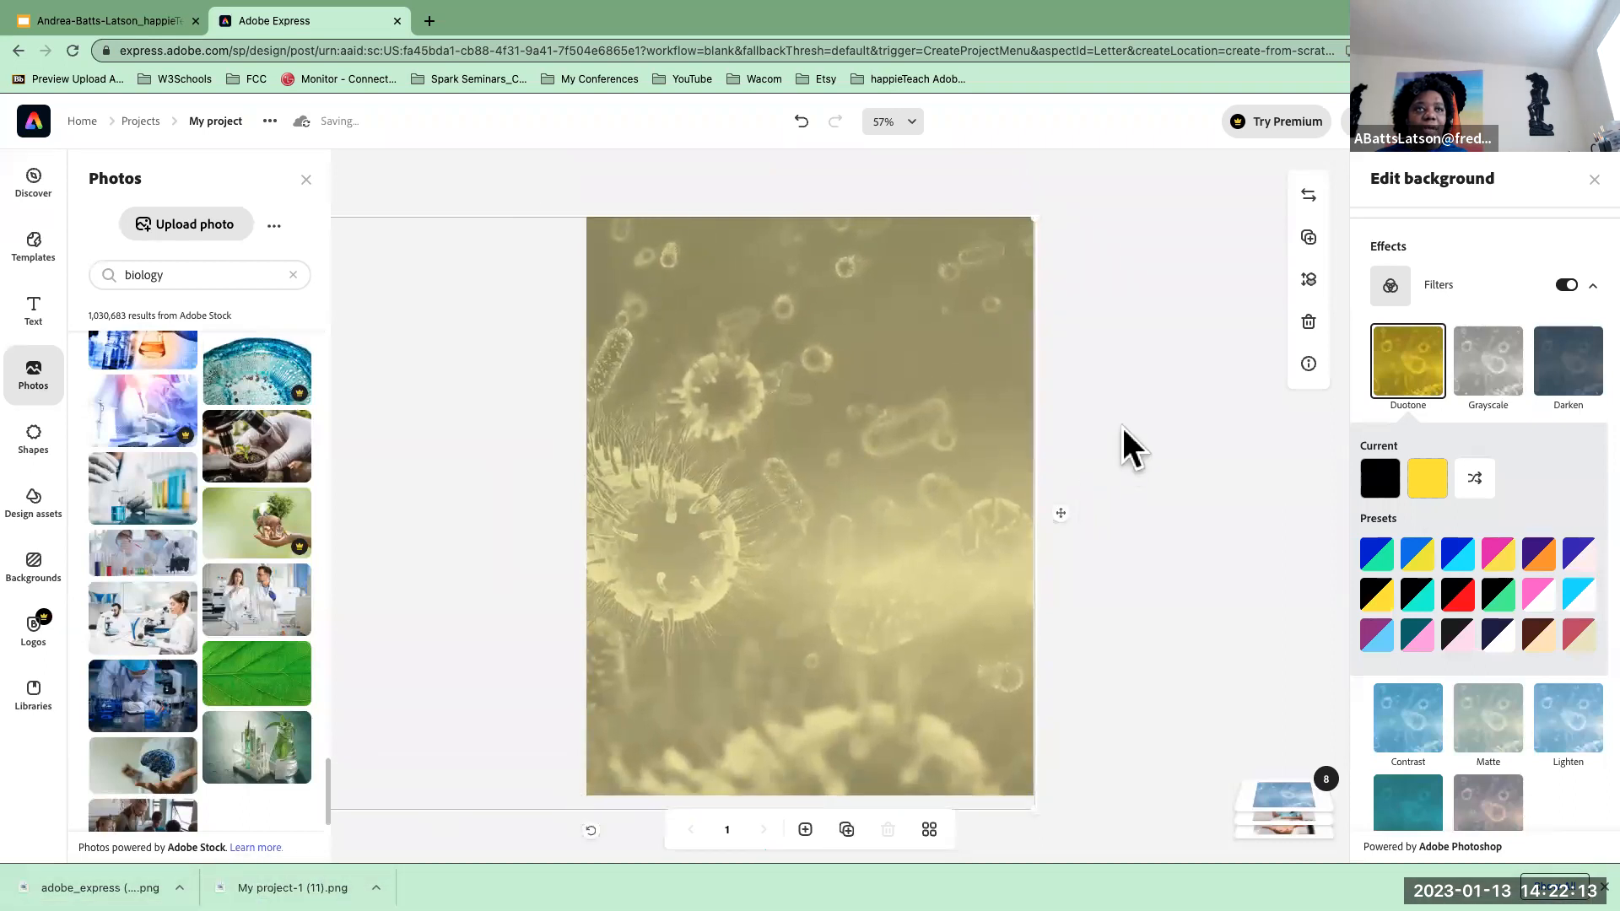
click(1060, 427)
click(860, 524)
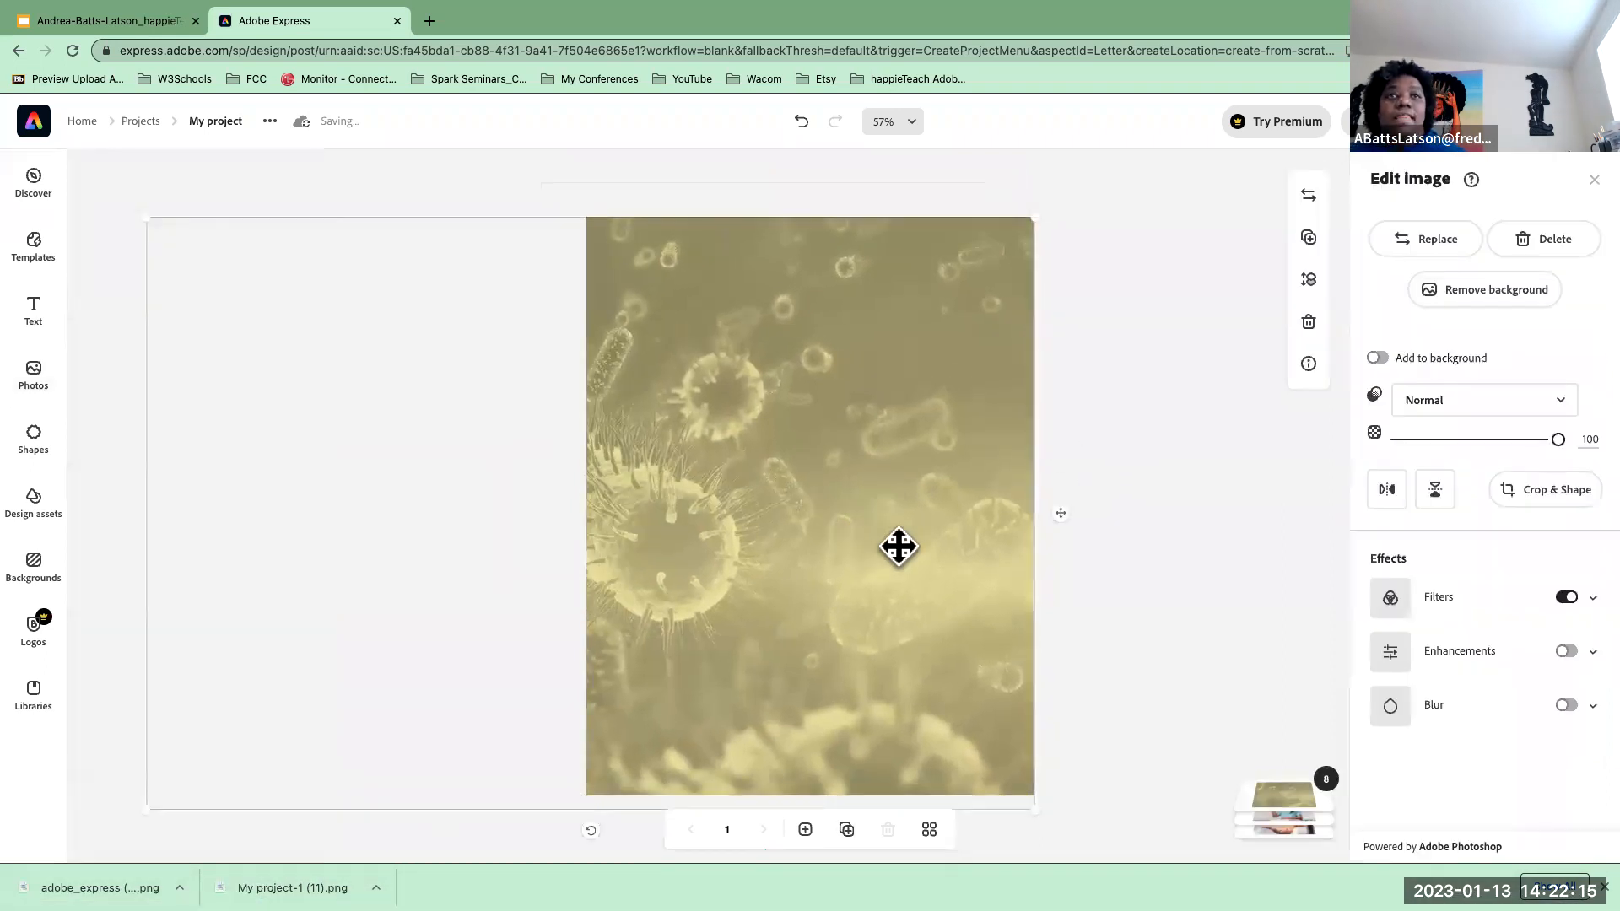
- Move the microbe photo's layer below the frog photos and the test-tube photo's layer beneath it, just above the background
click(1276, 806)
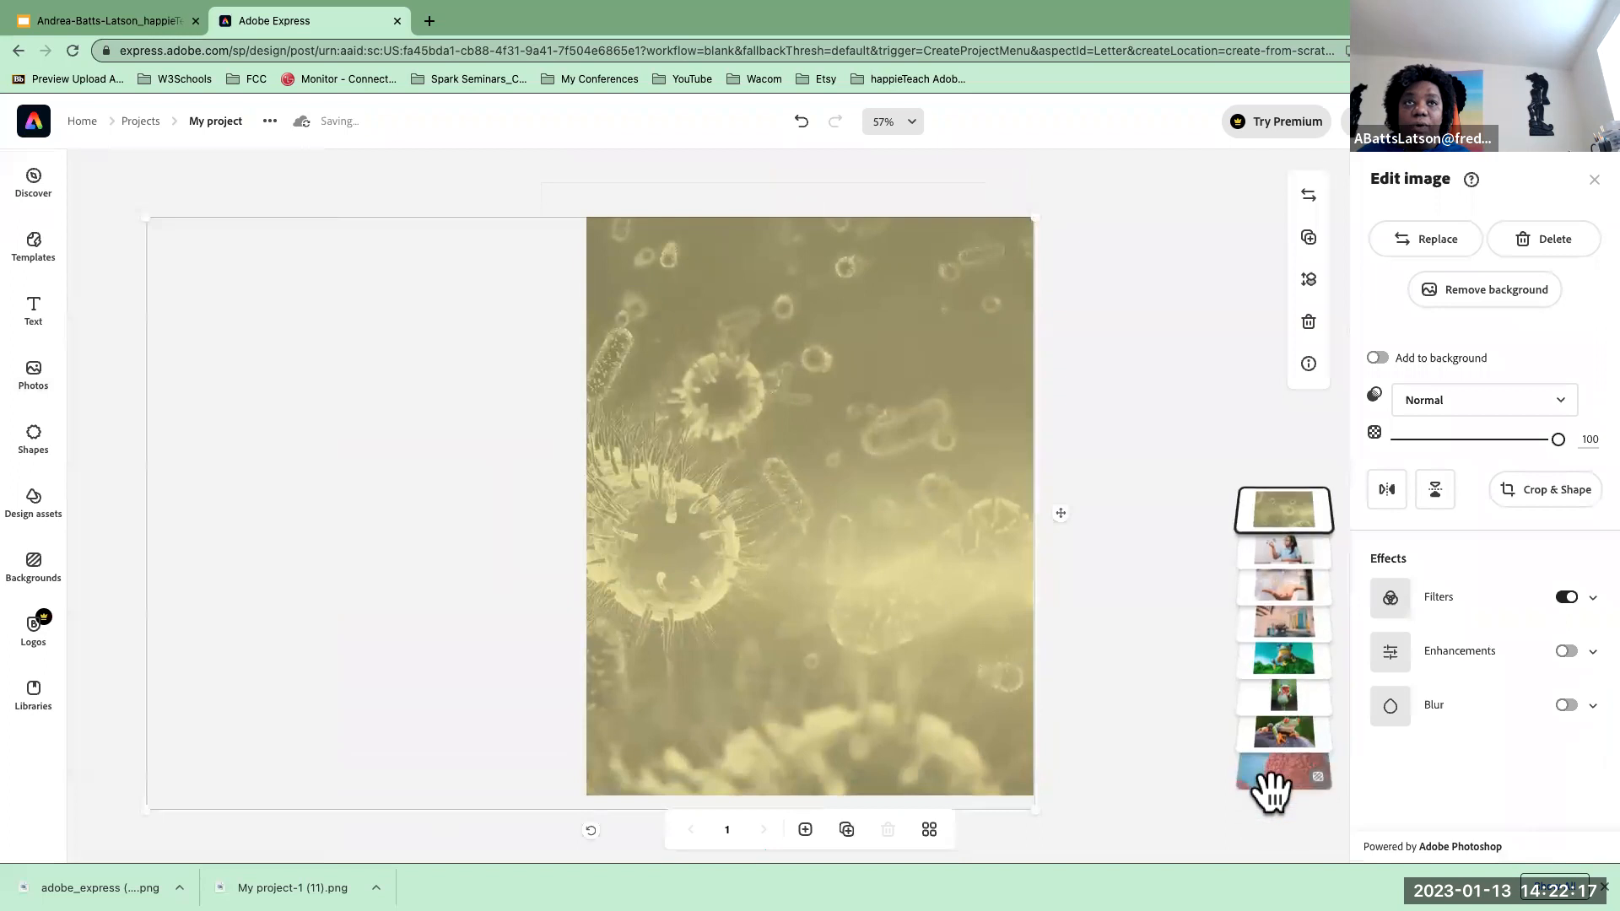
drag(1280, 502, 1267, 732)
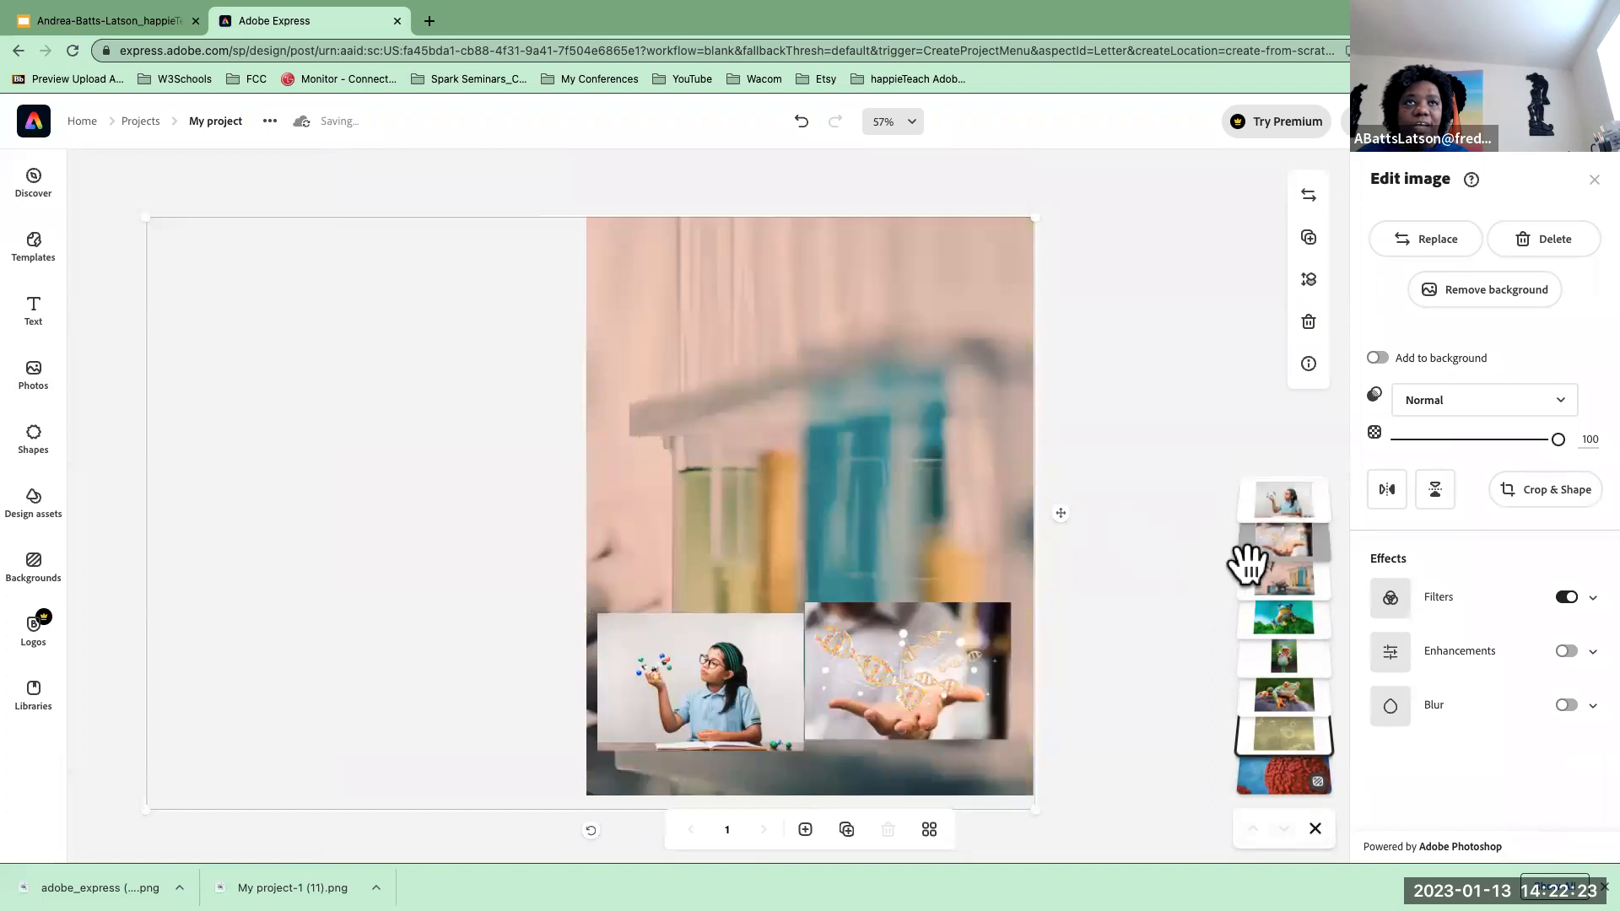
drag(1273, 578, 1269, 725)
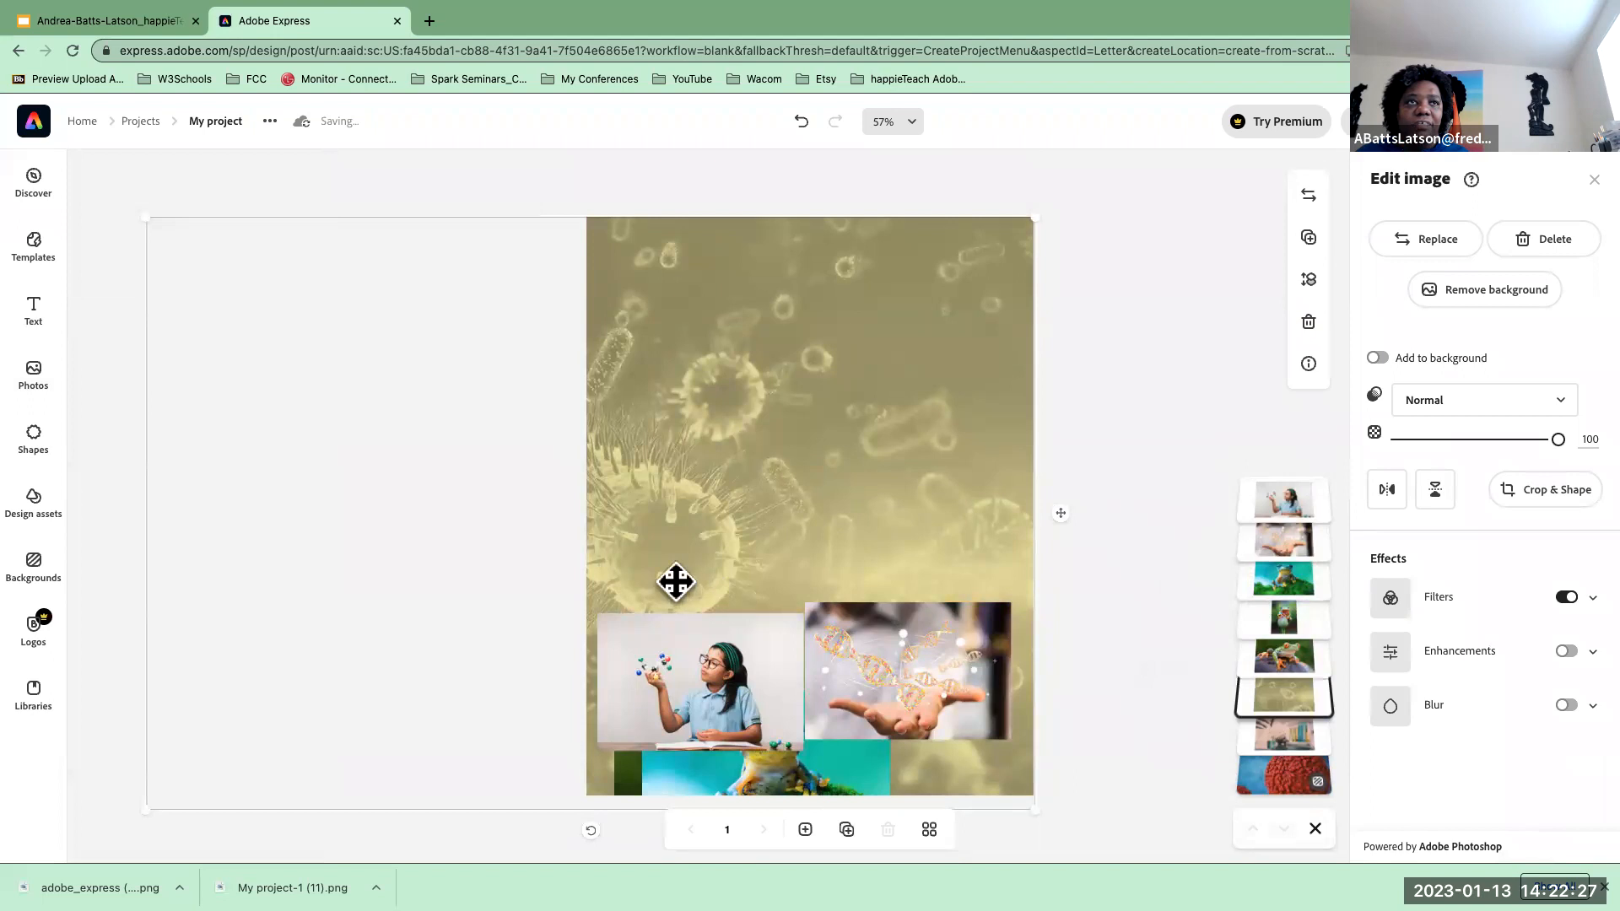
- Select the test-tube photo through its layer and open its blend mode options
click(696, 708)
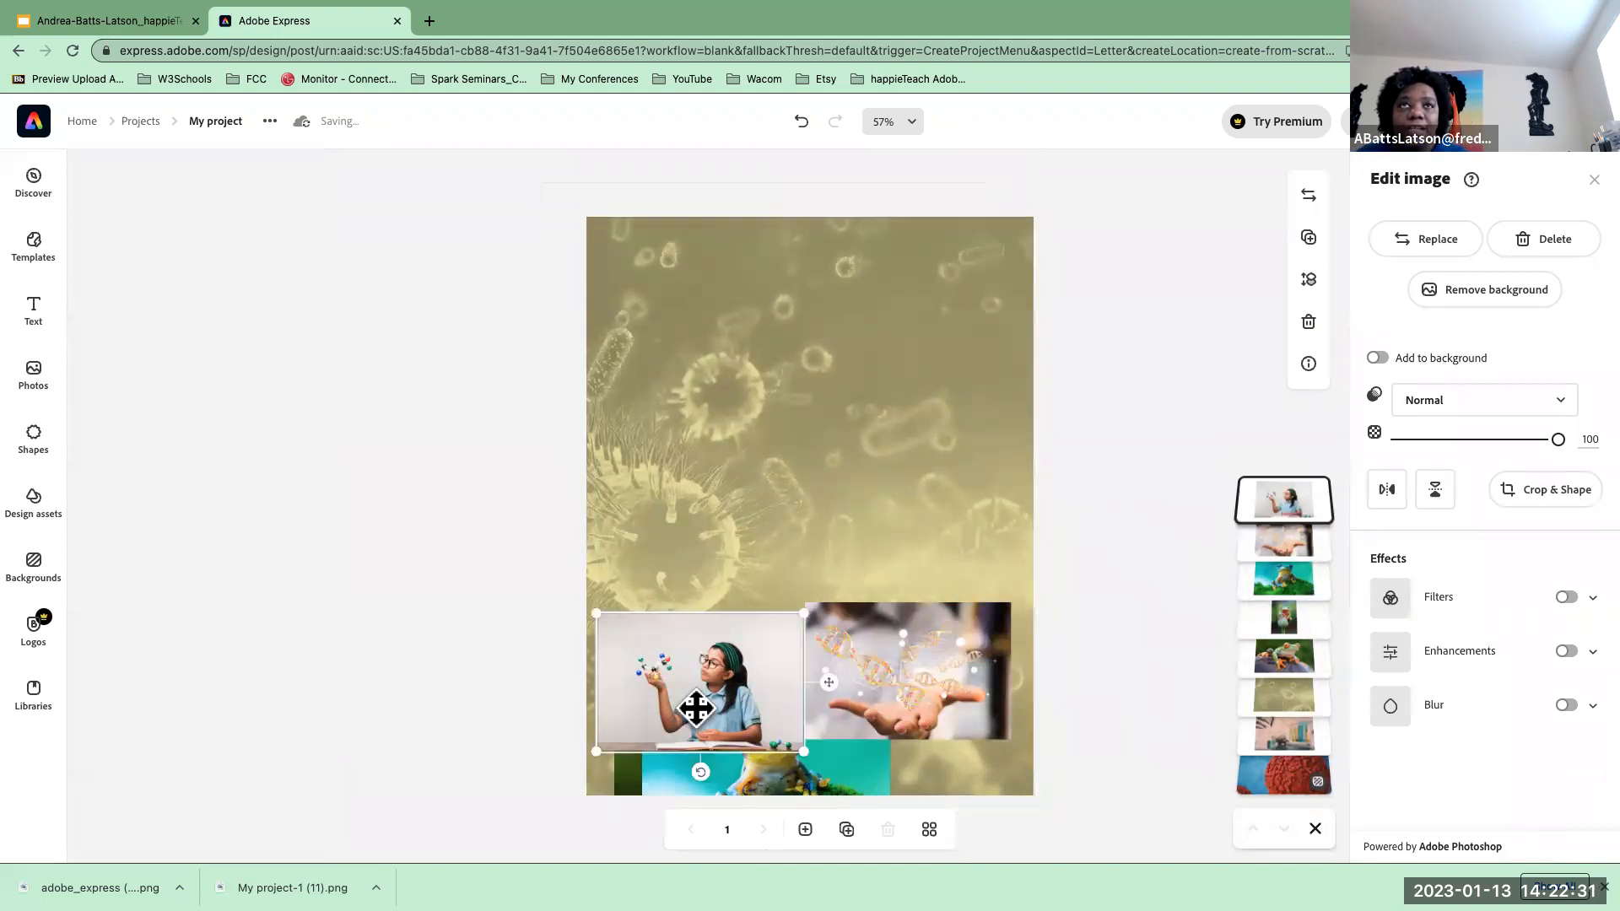
click(910, 331)
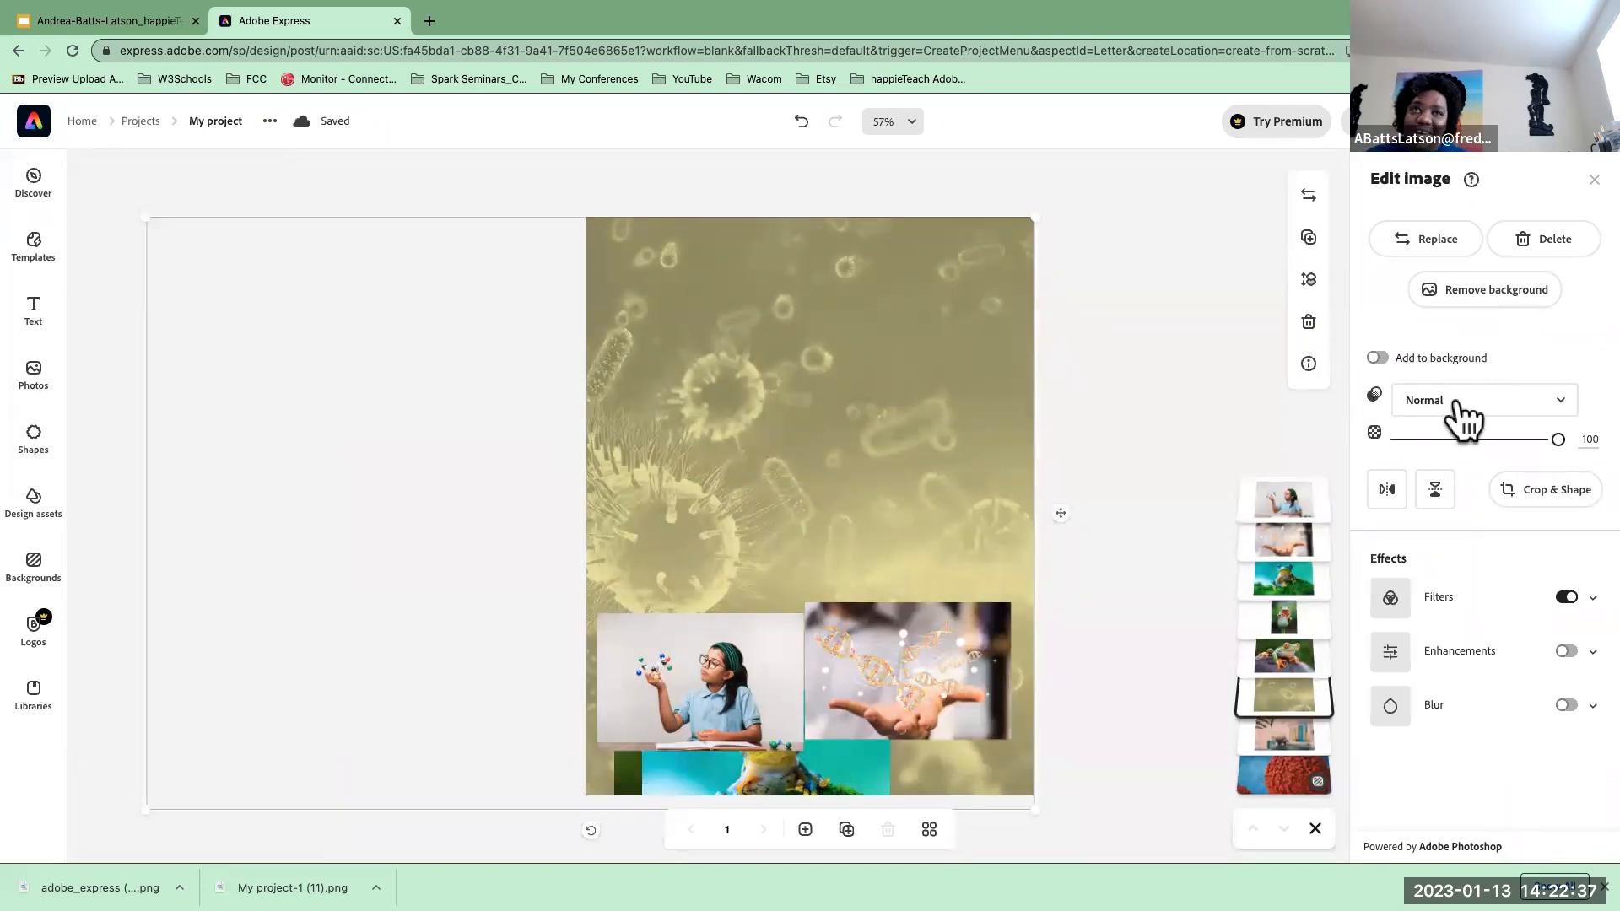
click(1283, 738)
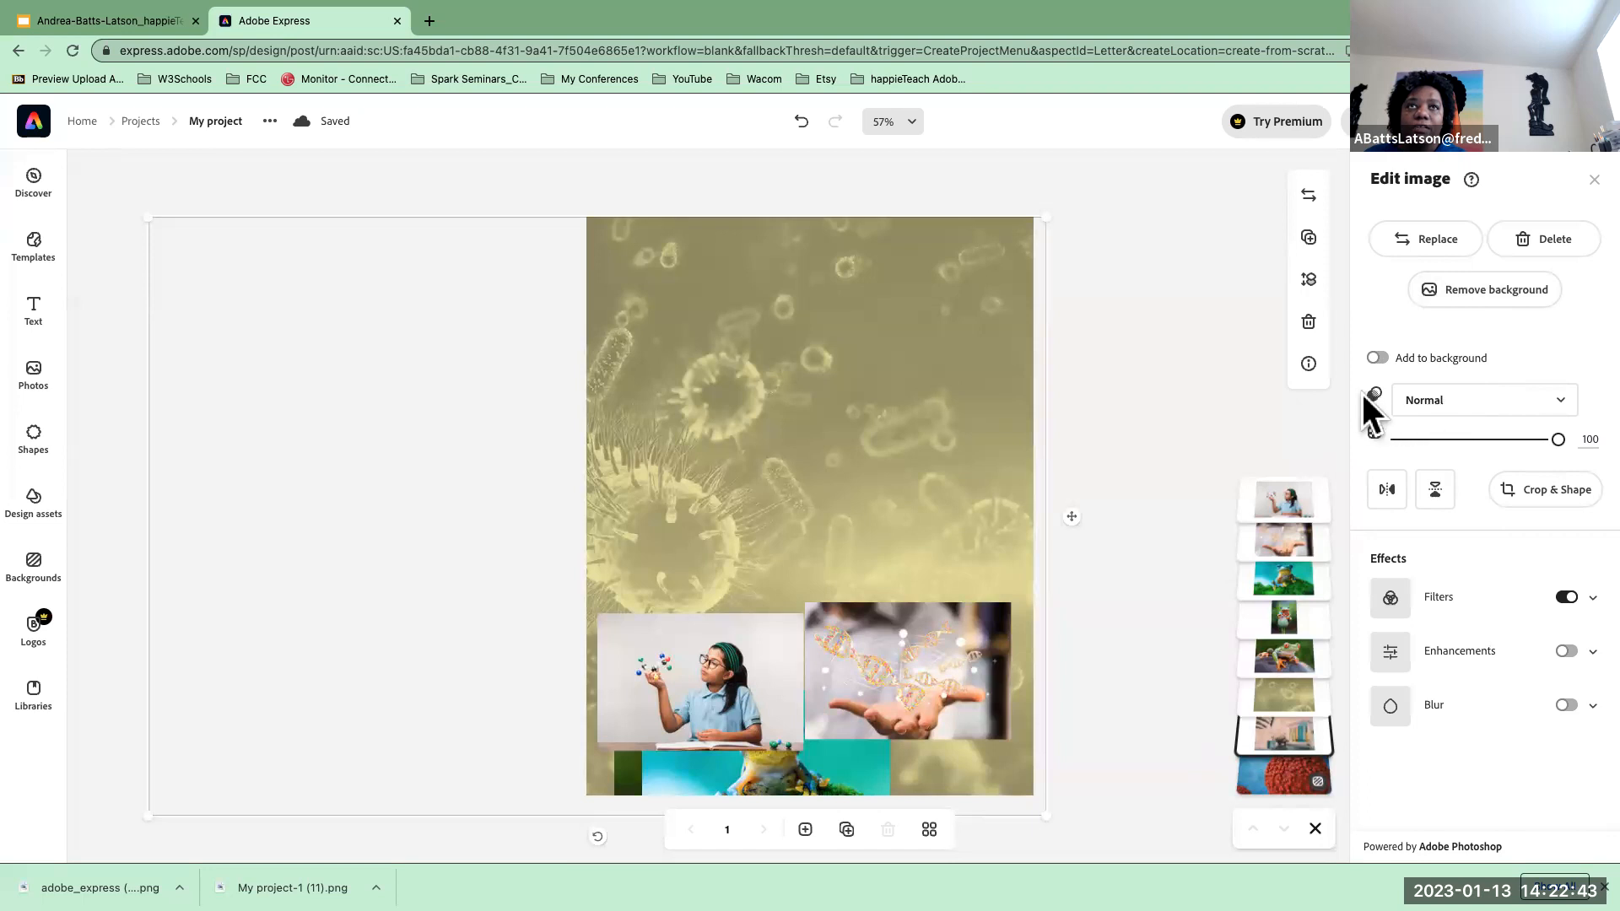
click(1562, 401)
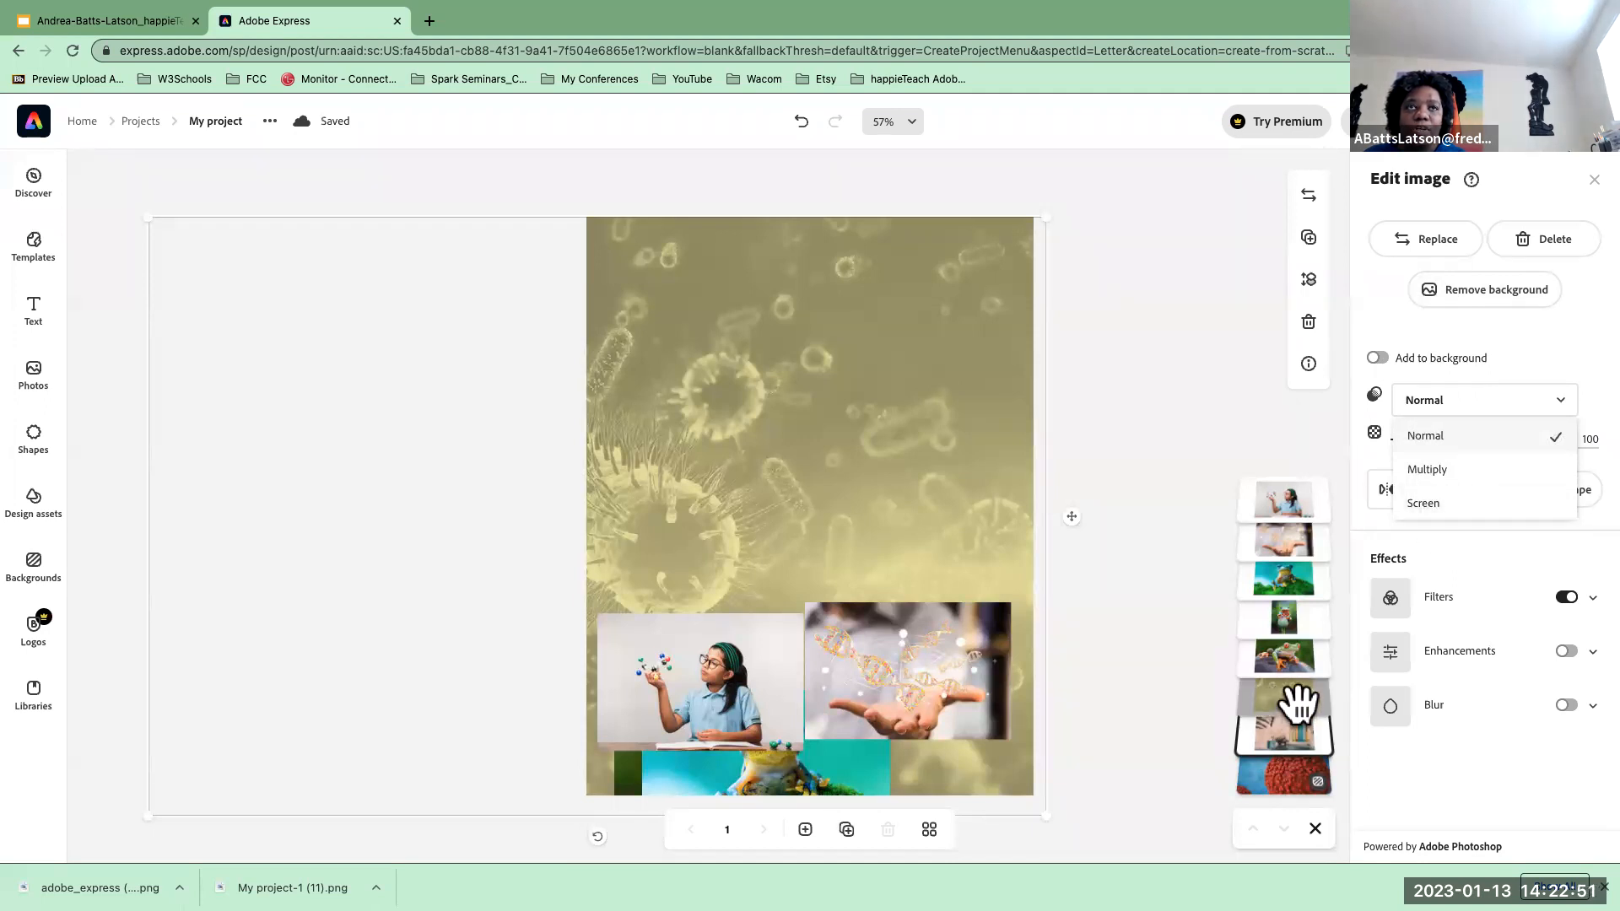
- Move the microbe photo down the page to uncover the test-tube photo, and select the test-tube photo's layer
drag(1300, 704, 1255, 830)
drag(1288, 773, 1269, 702)
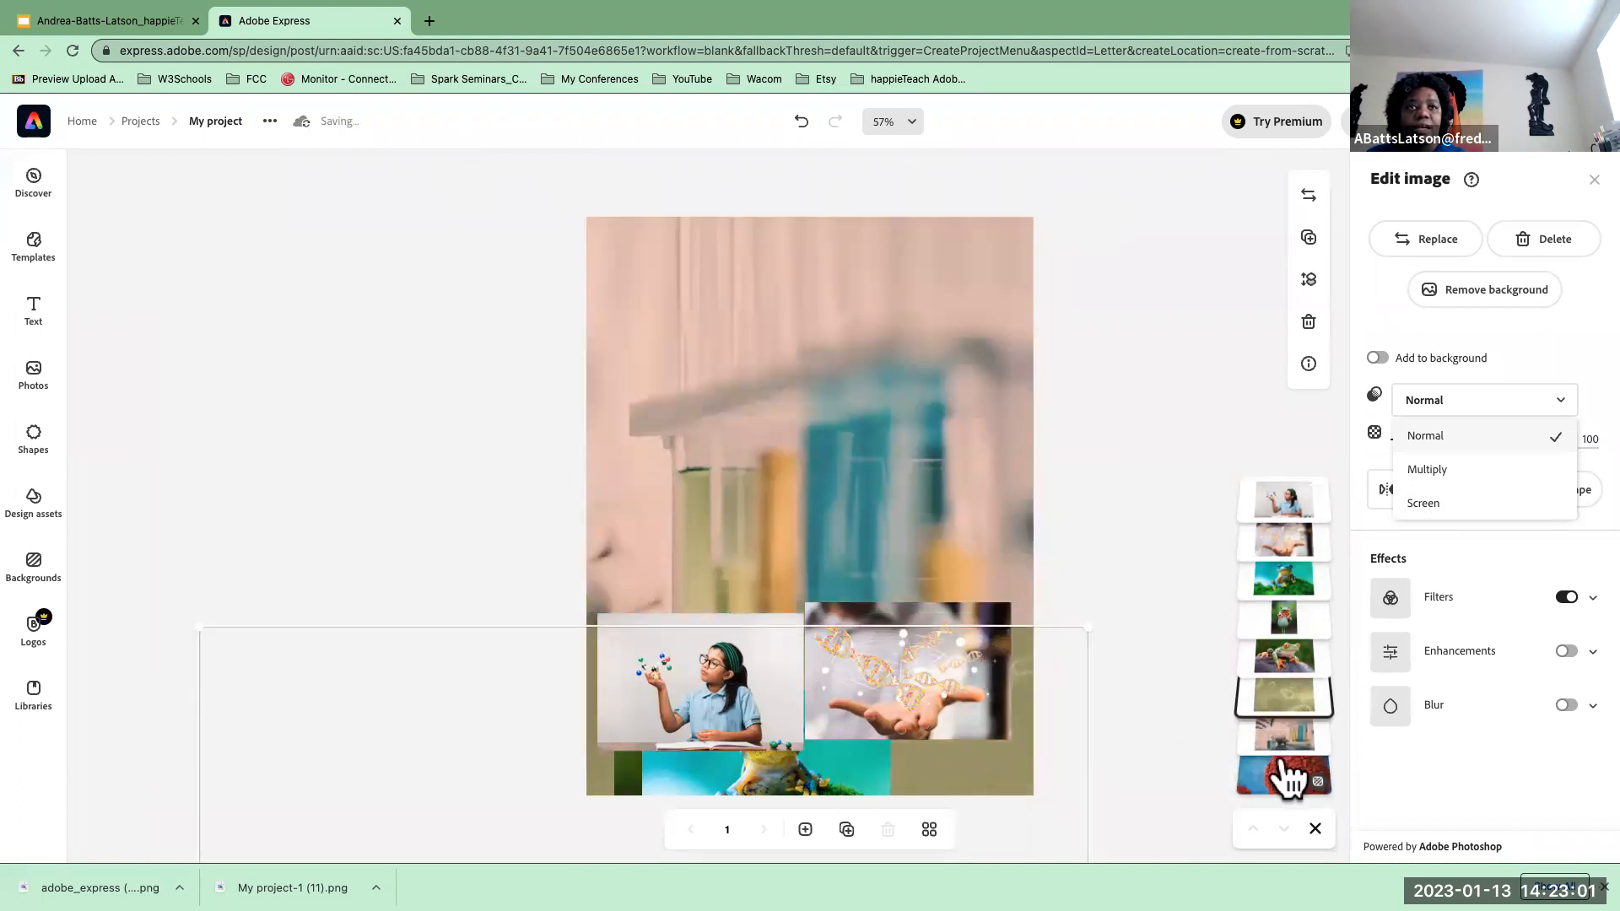
click(1284, 707)
click(1284, 742)
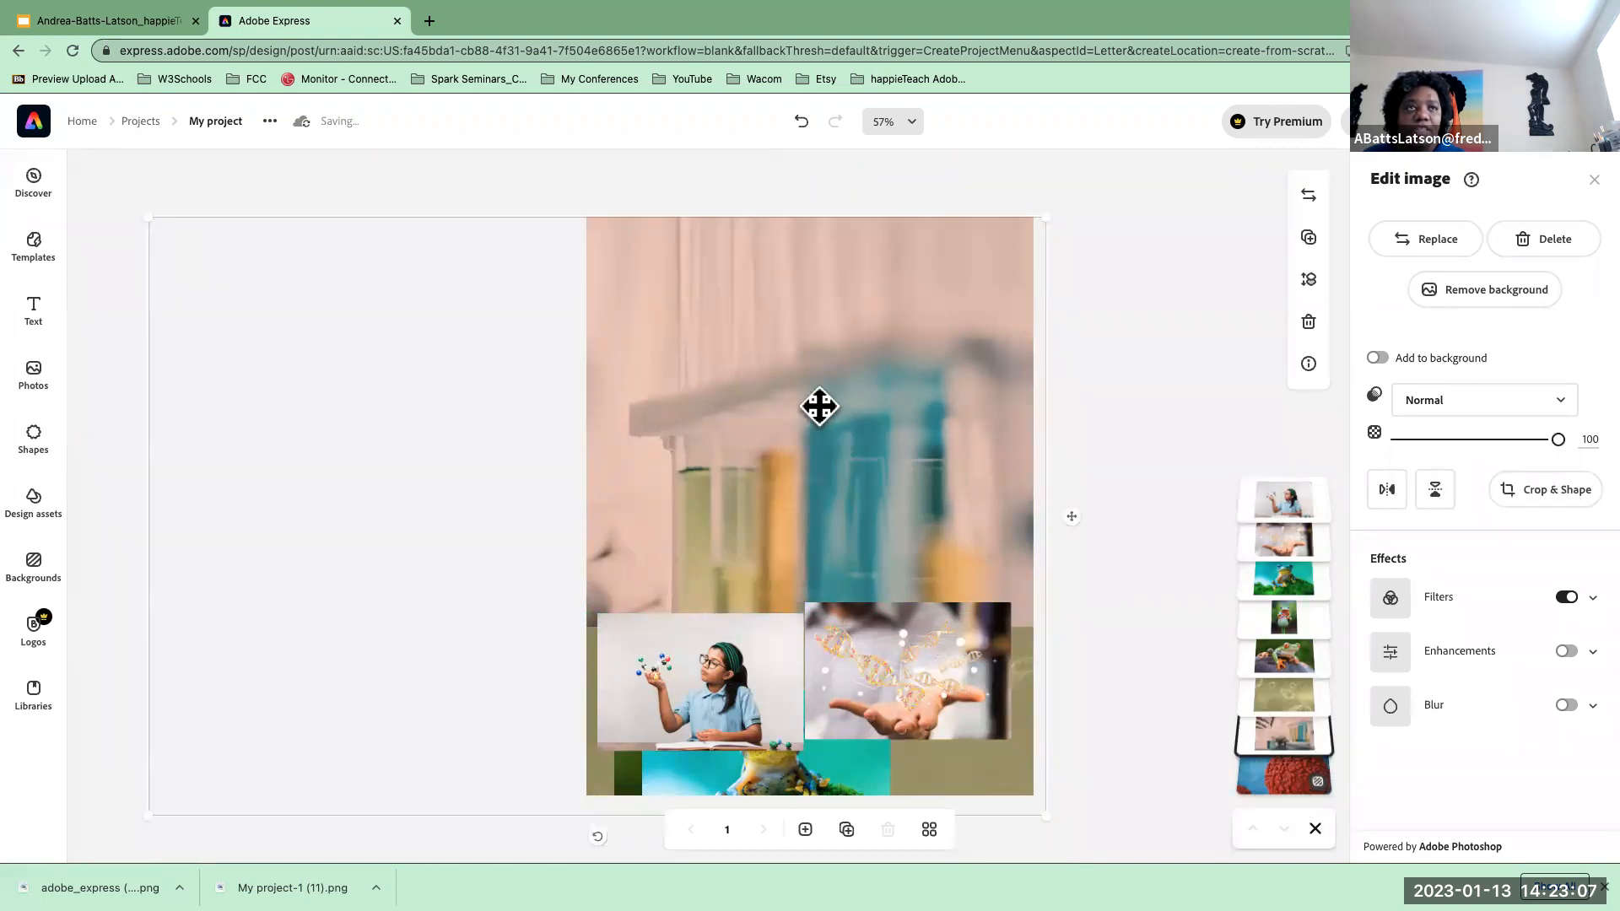
- Try the Multiply blend mode on the test-tube photo and settle on Screen
click(1557, 407)
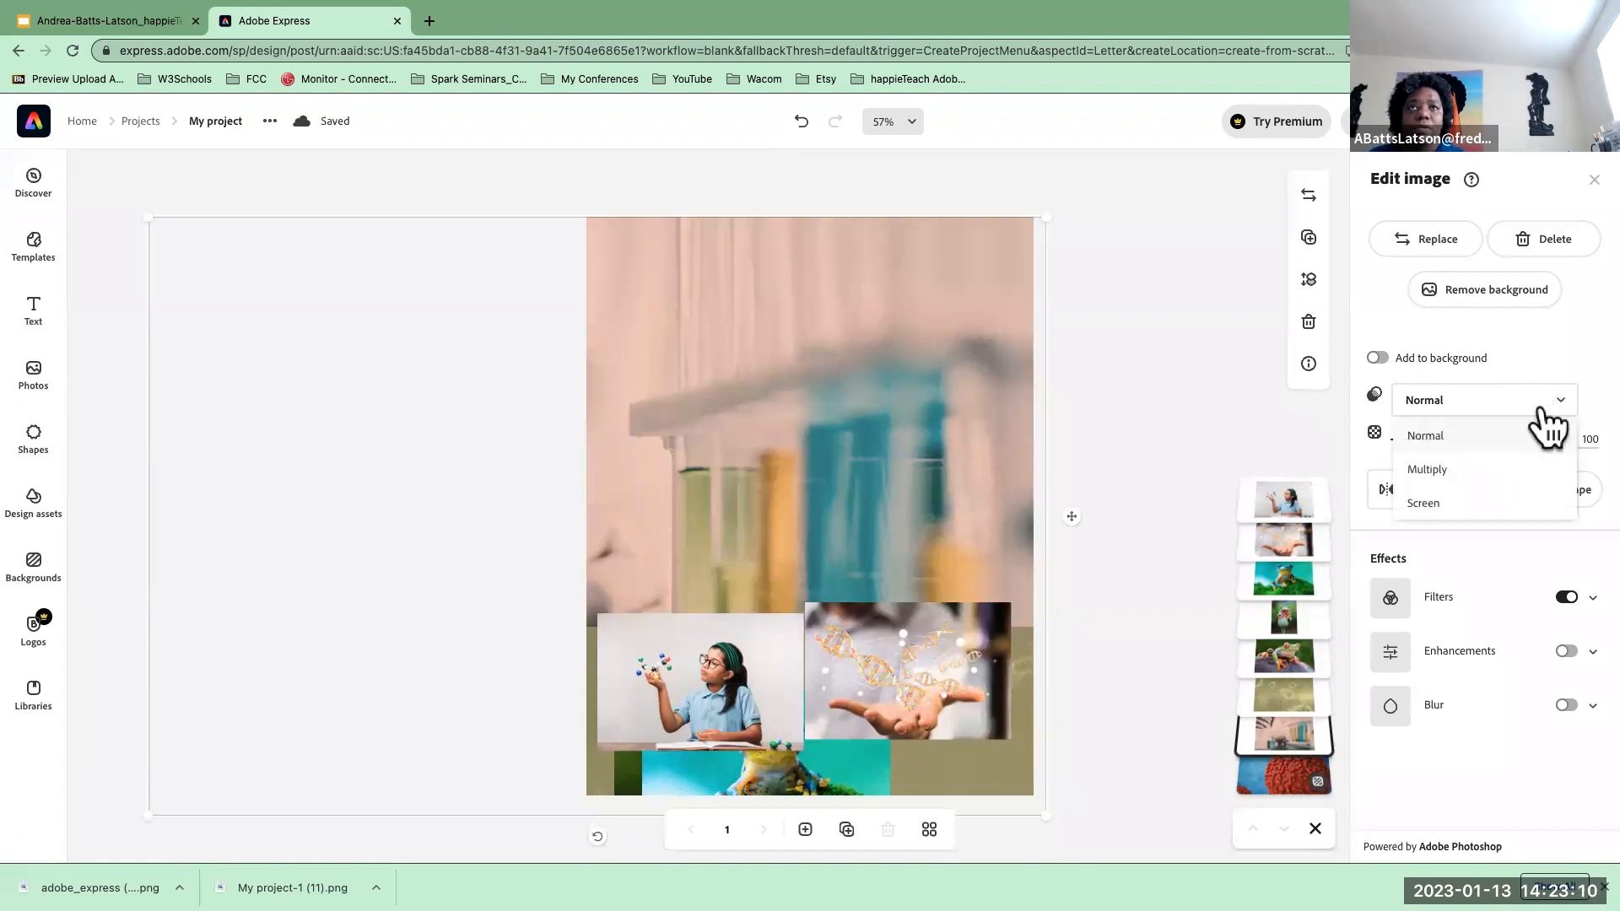
click(1457, 471)
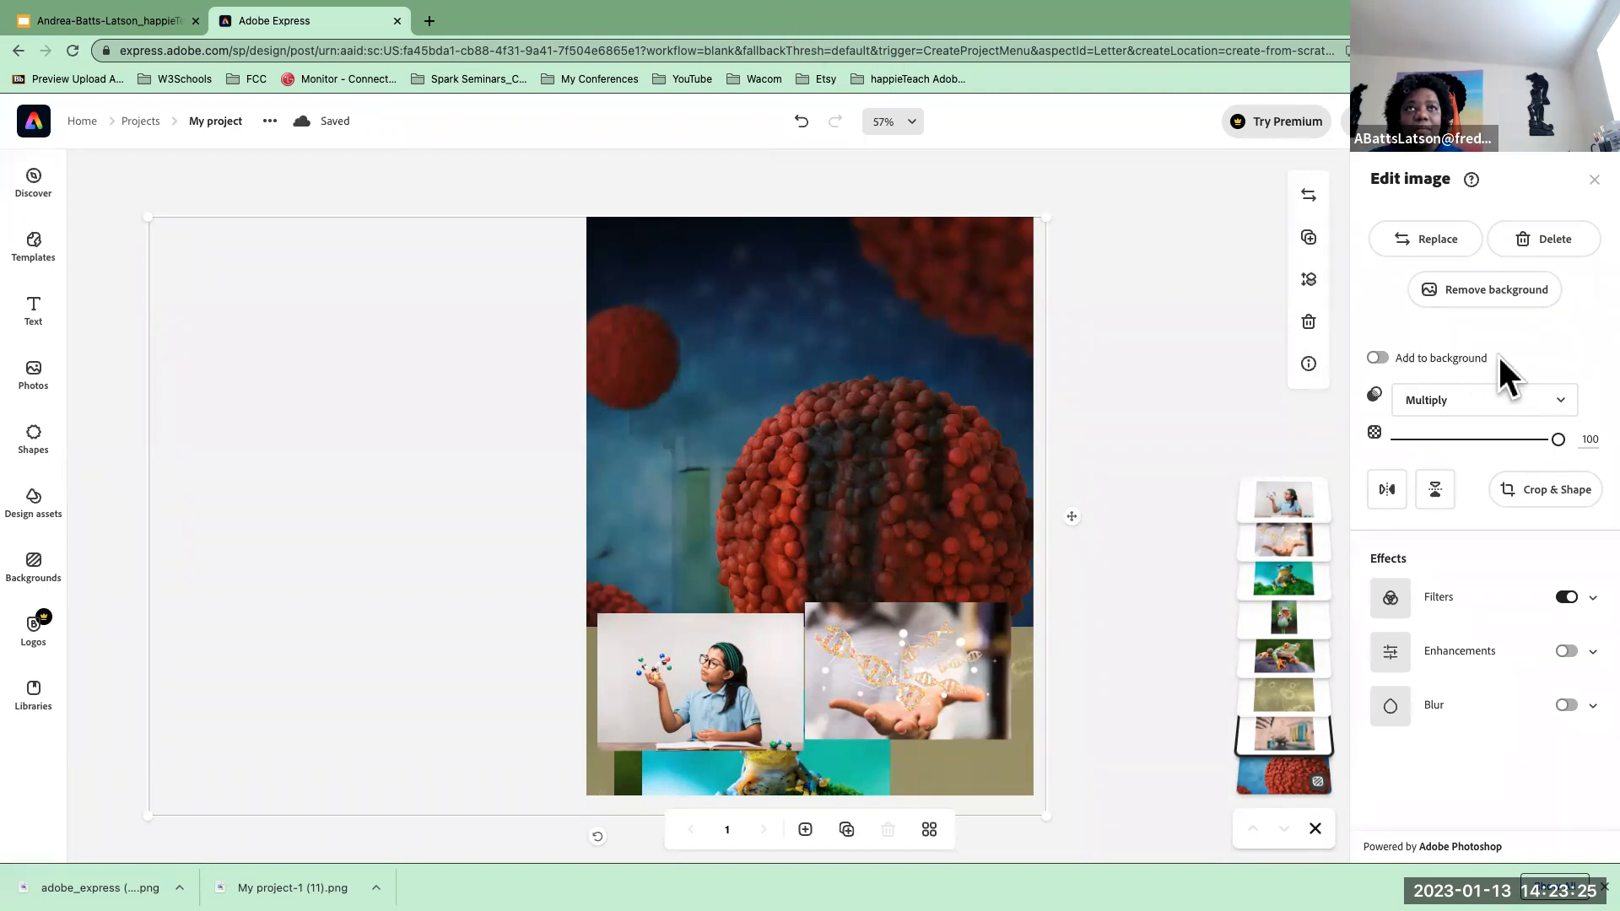
click(1568, 412)
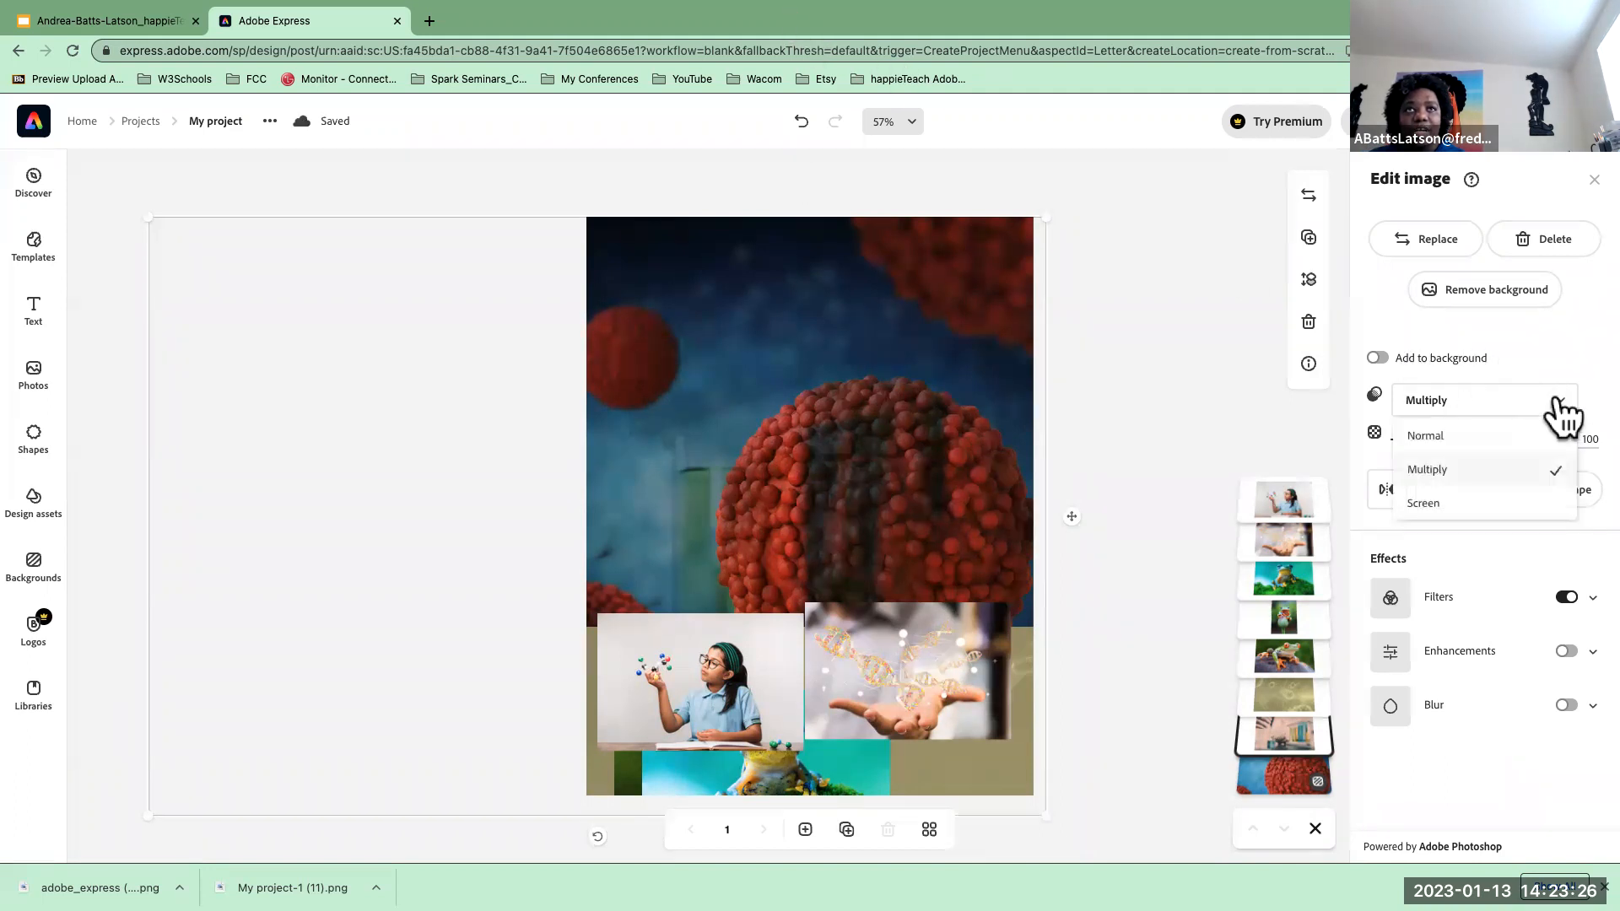
click(1435, 506)
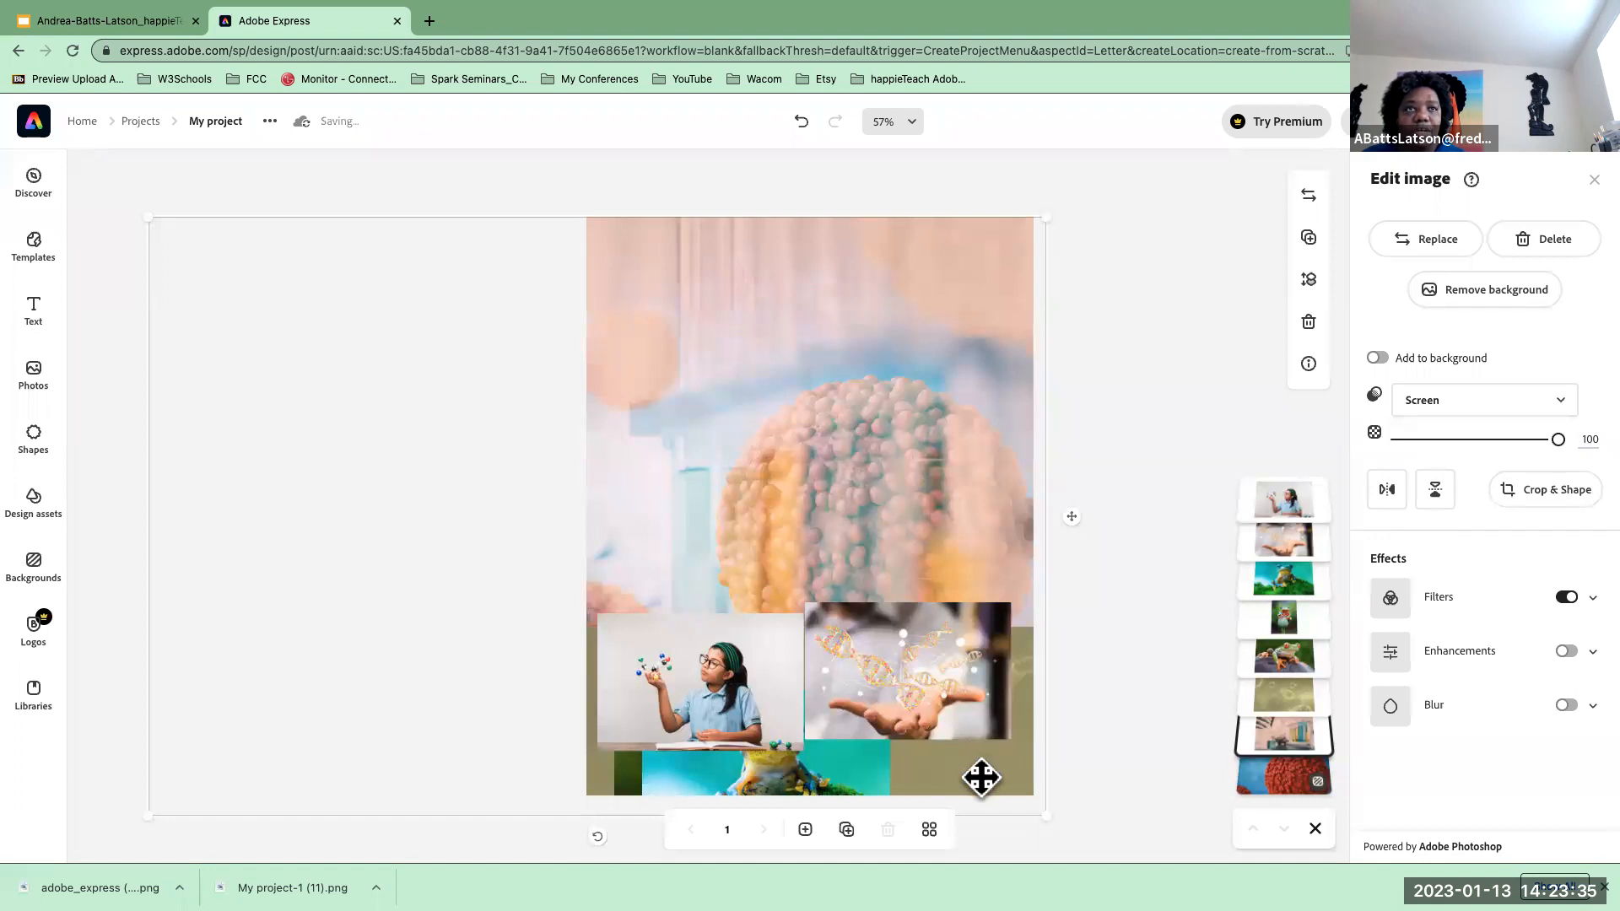
- Move the microbe photo back up to cover the page and set its blend mode to Multiply
drag(1020, 700, 989, 245)
click(1465, 403)
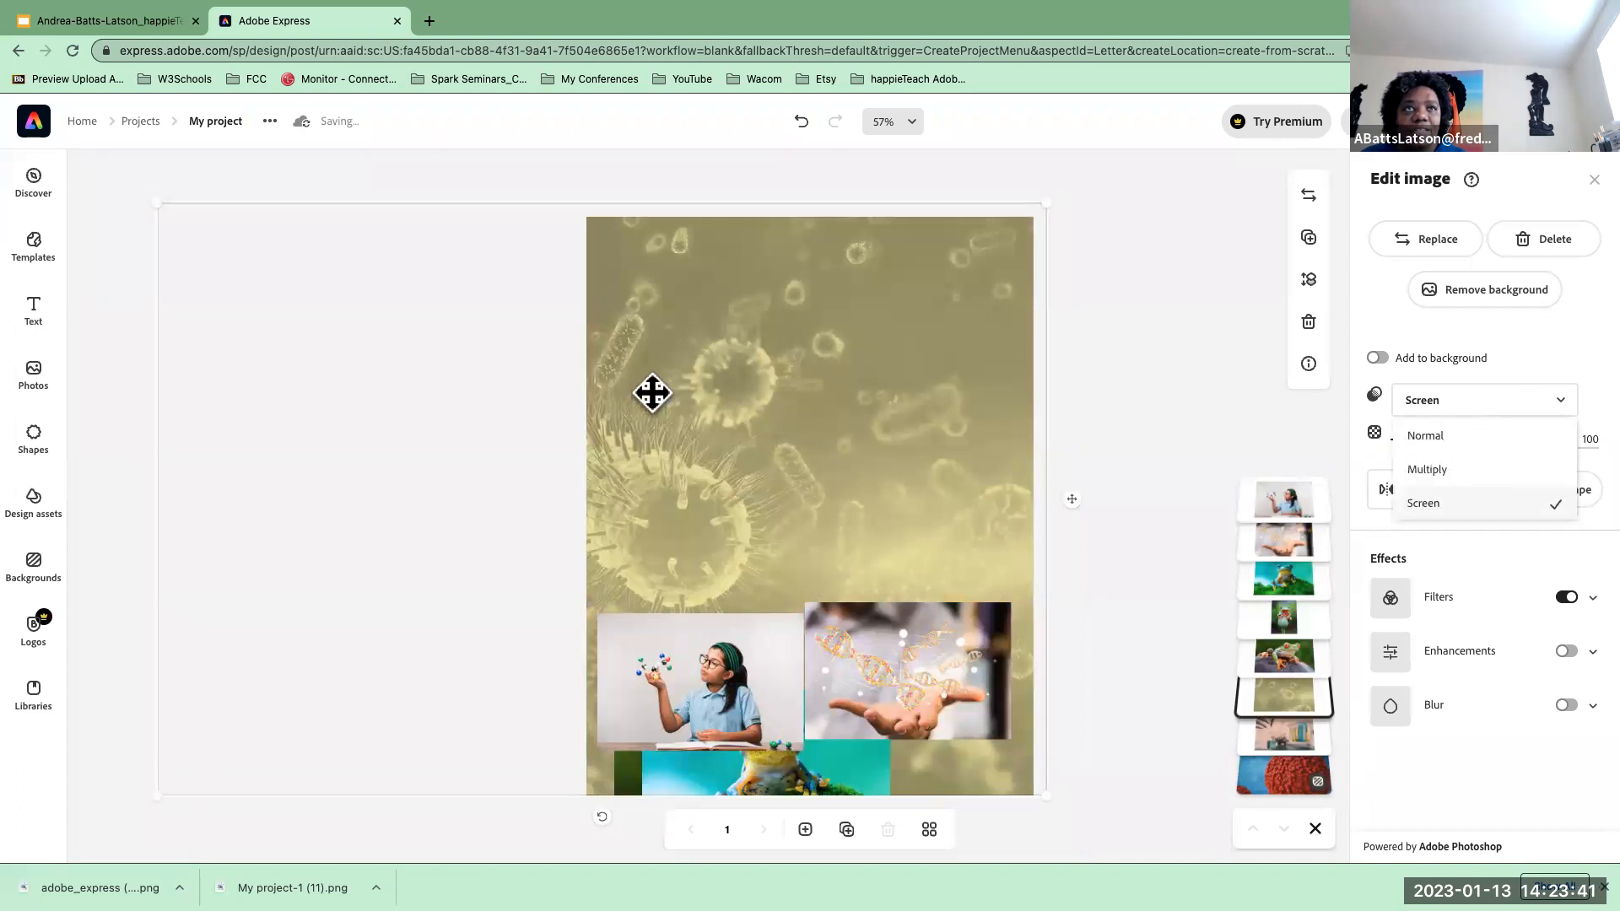
click(1173, 408)
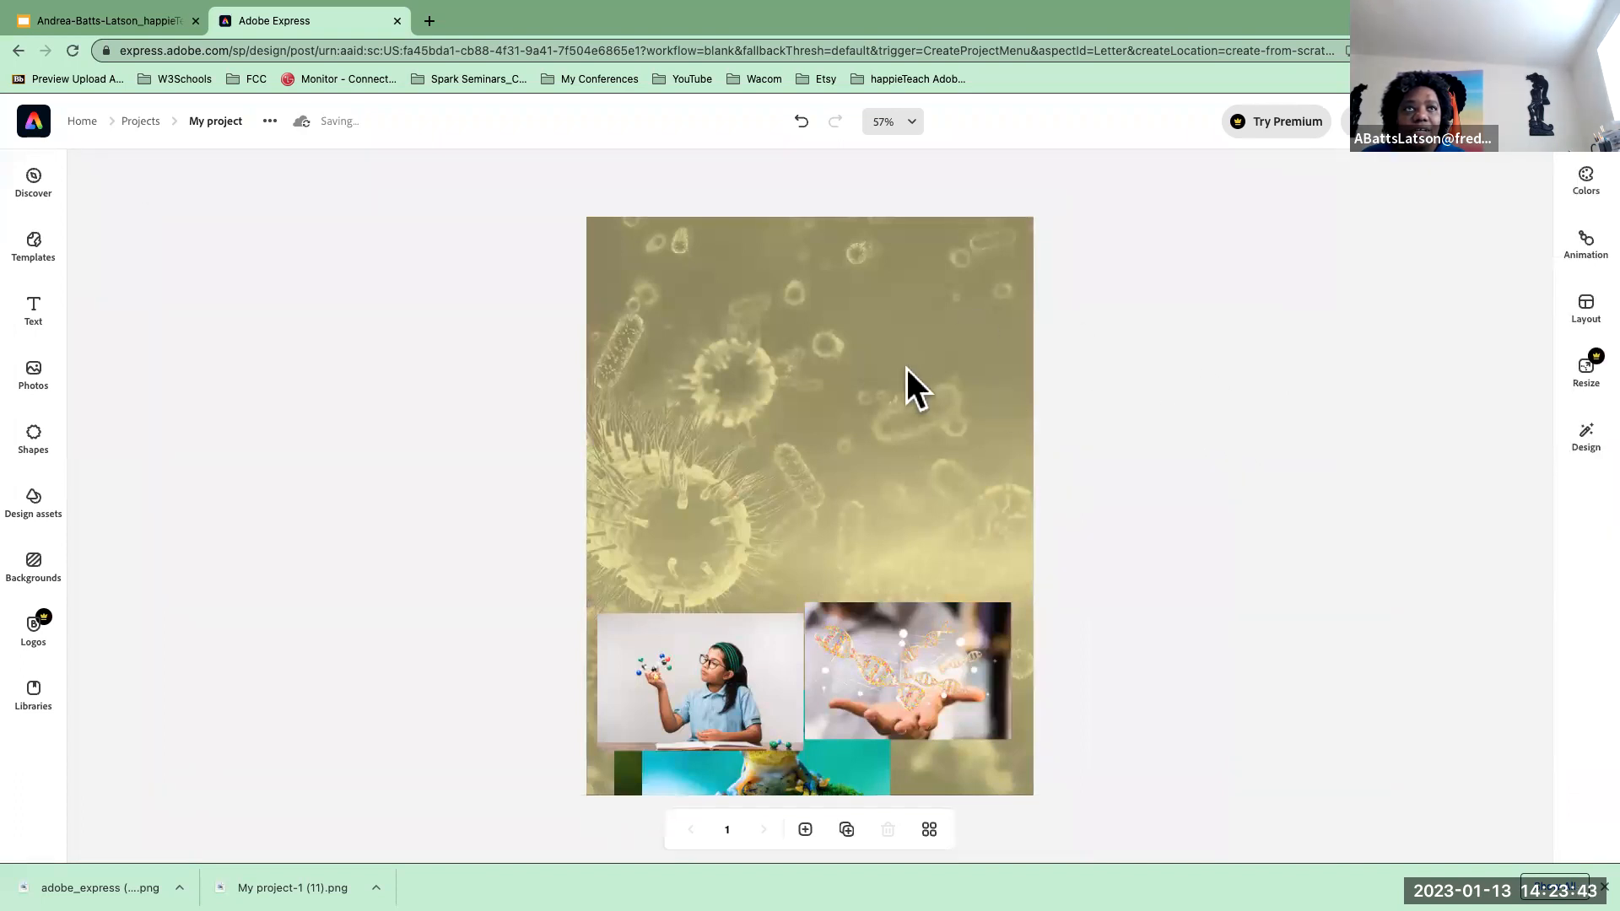
click(907, 371)
click(1519, 405)
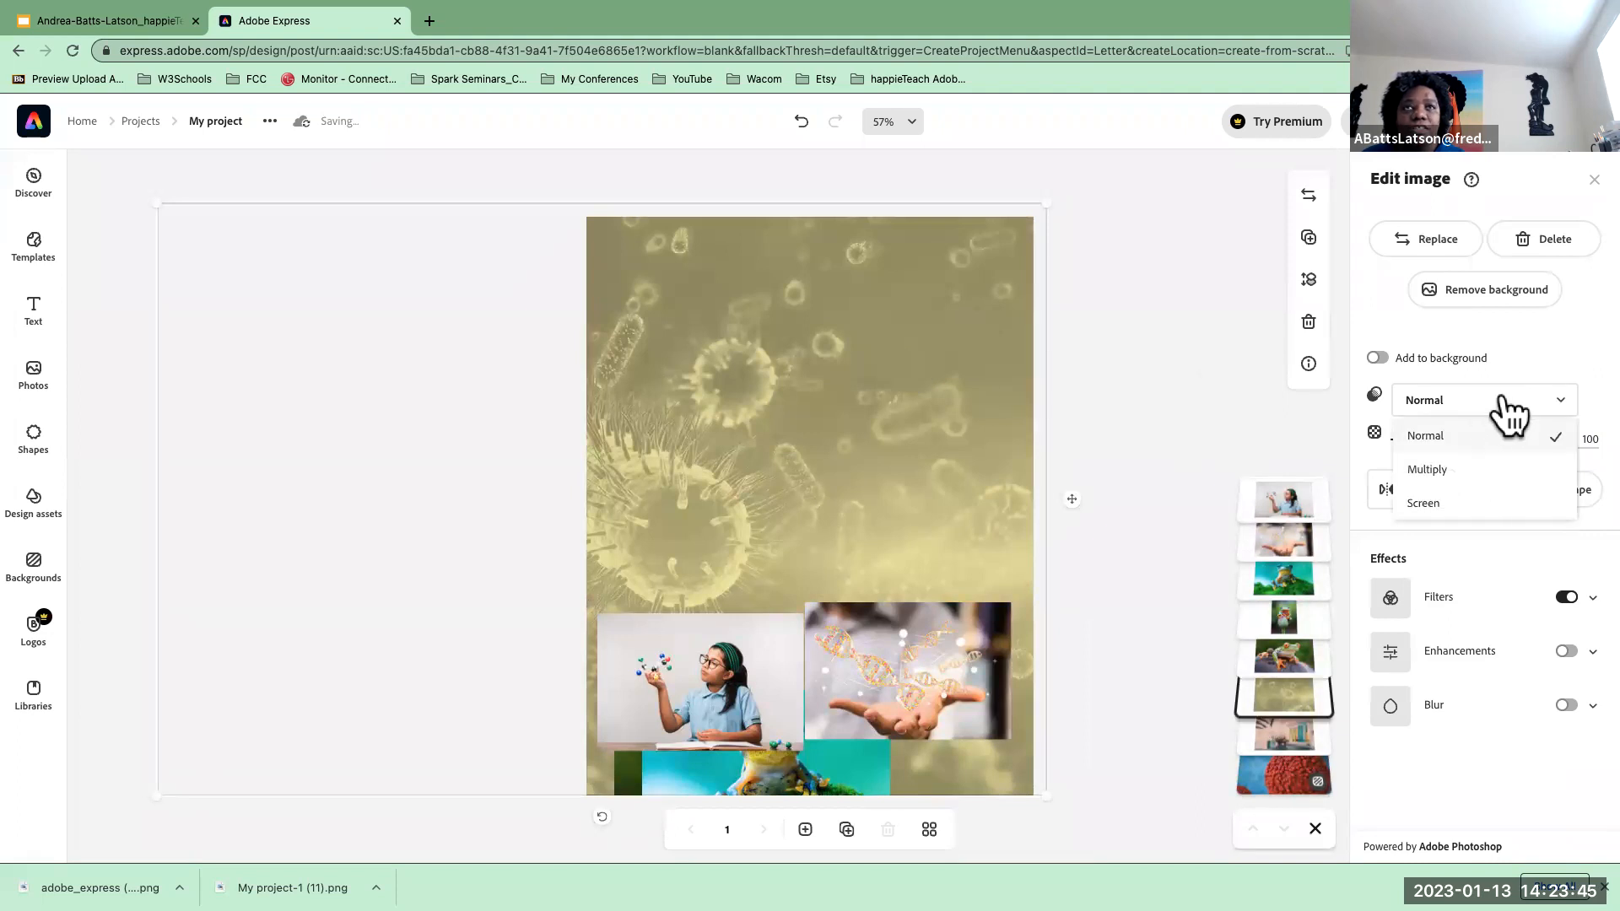
click(1427, 470)
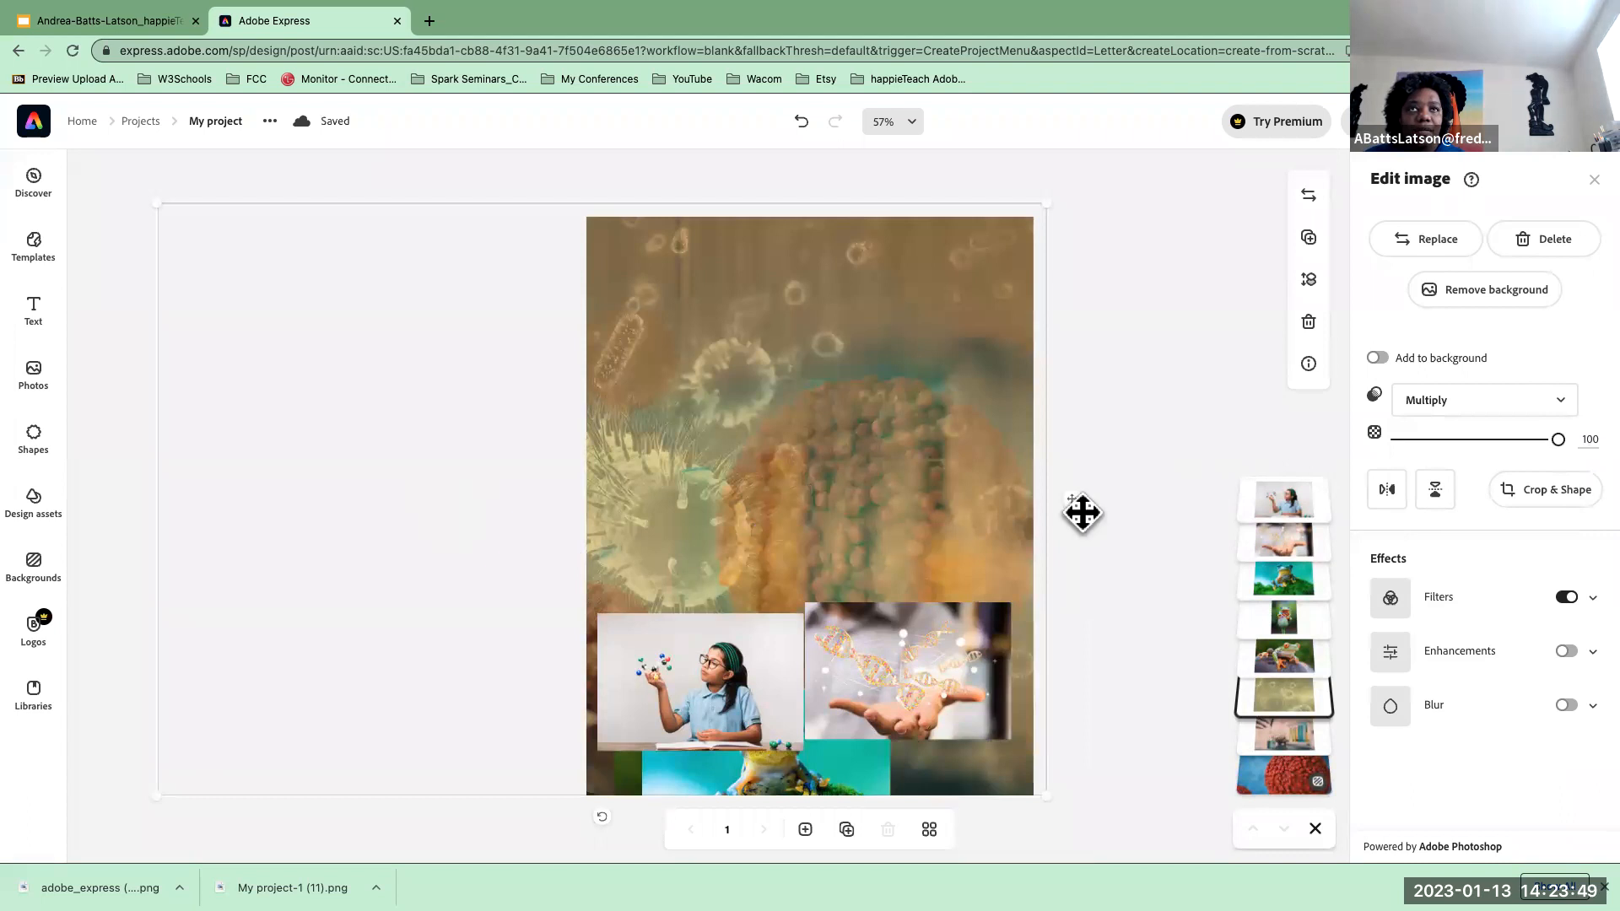
- Try Screen on the microbe photo, return it to Multiply, and lower its opacity to 30
click(1485, 405)
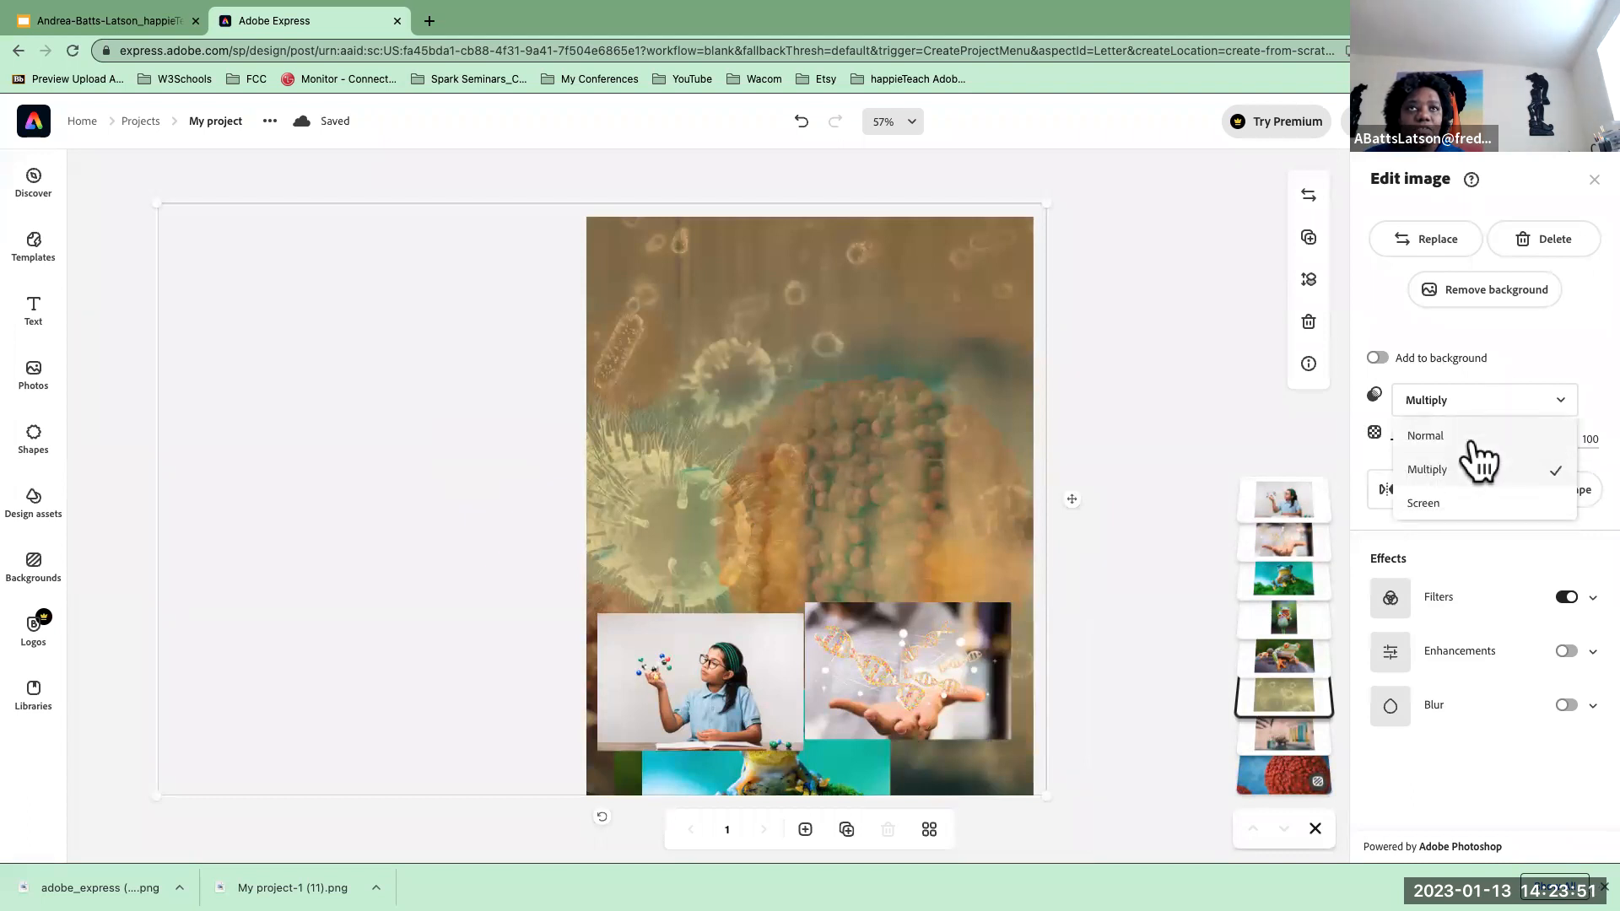
click(1426, 504)
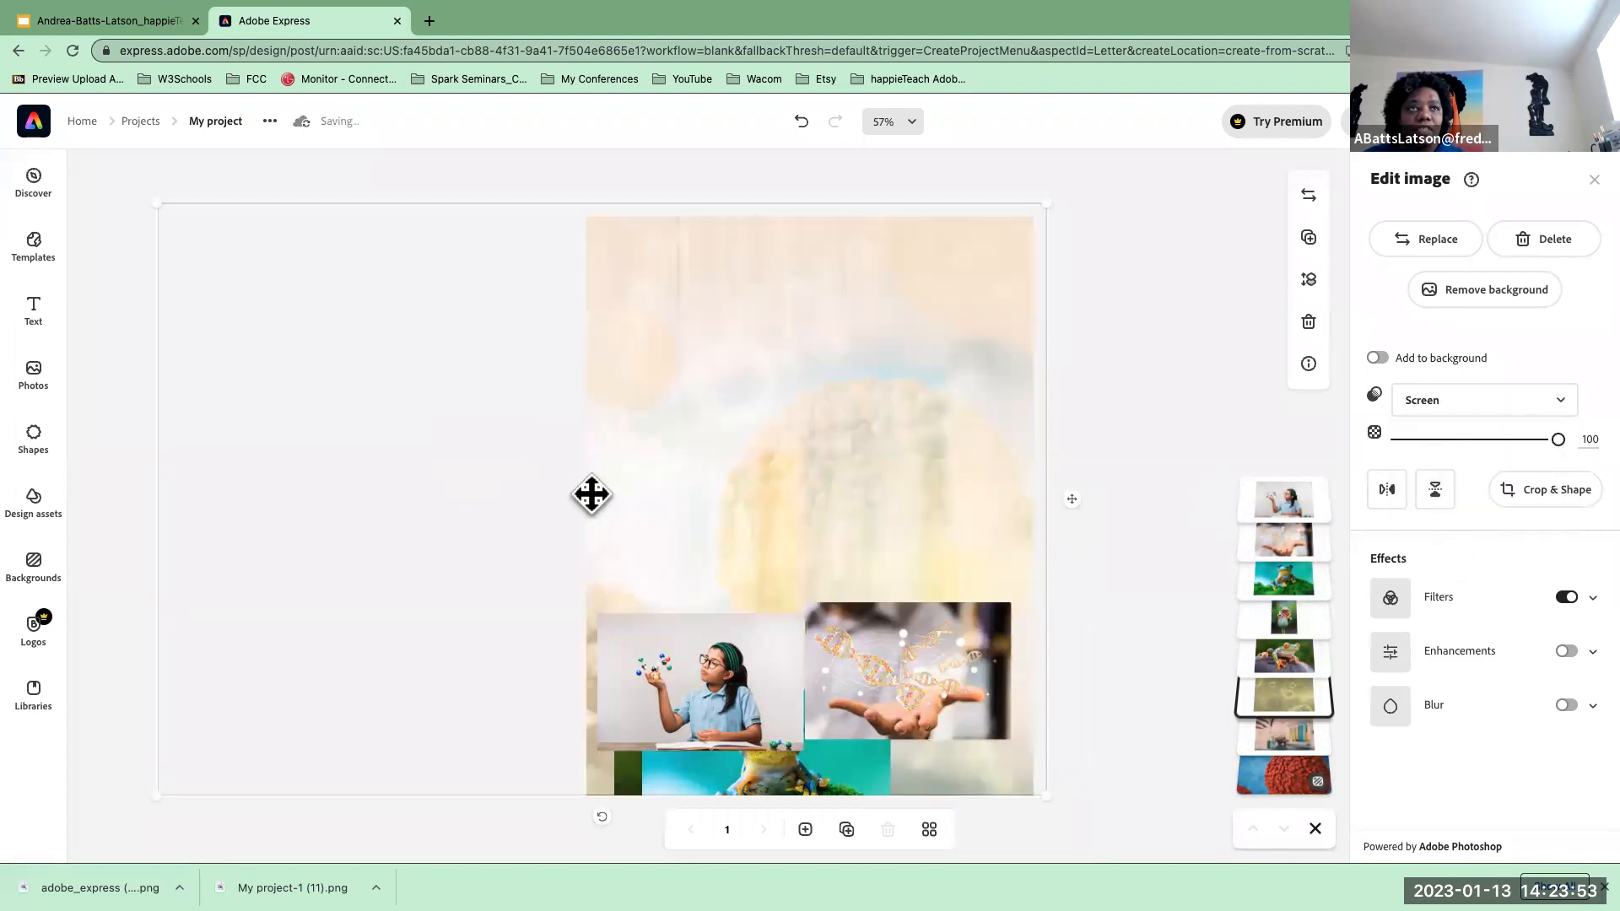
click(1470, 409)
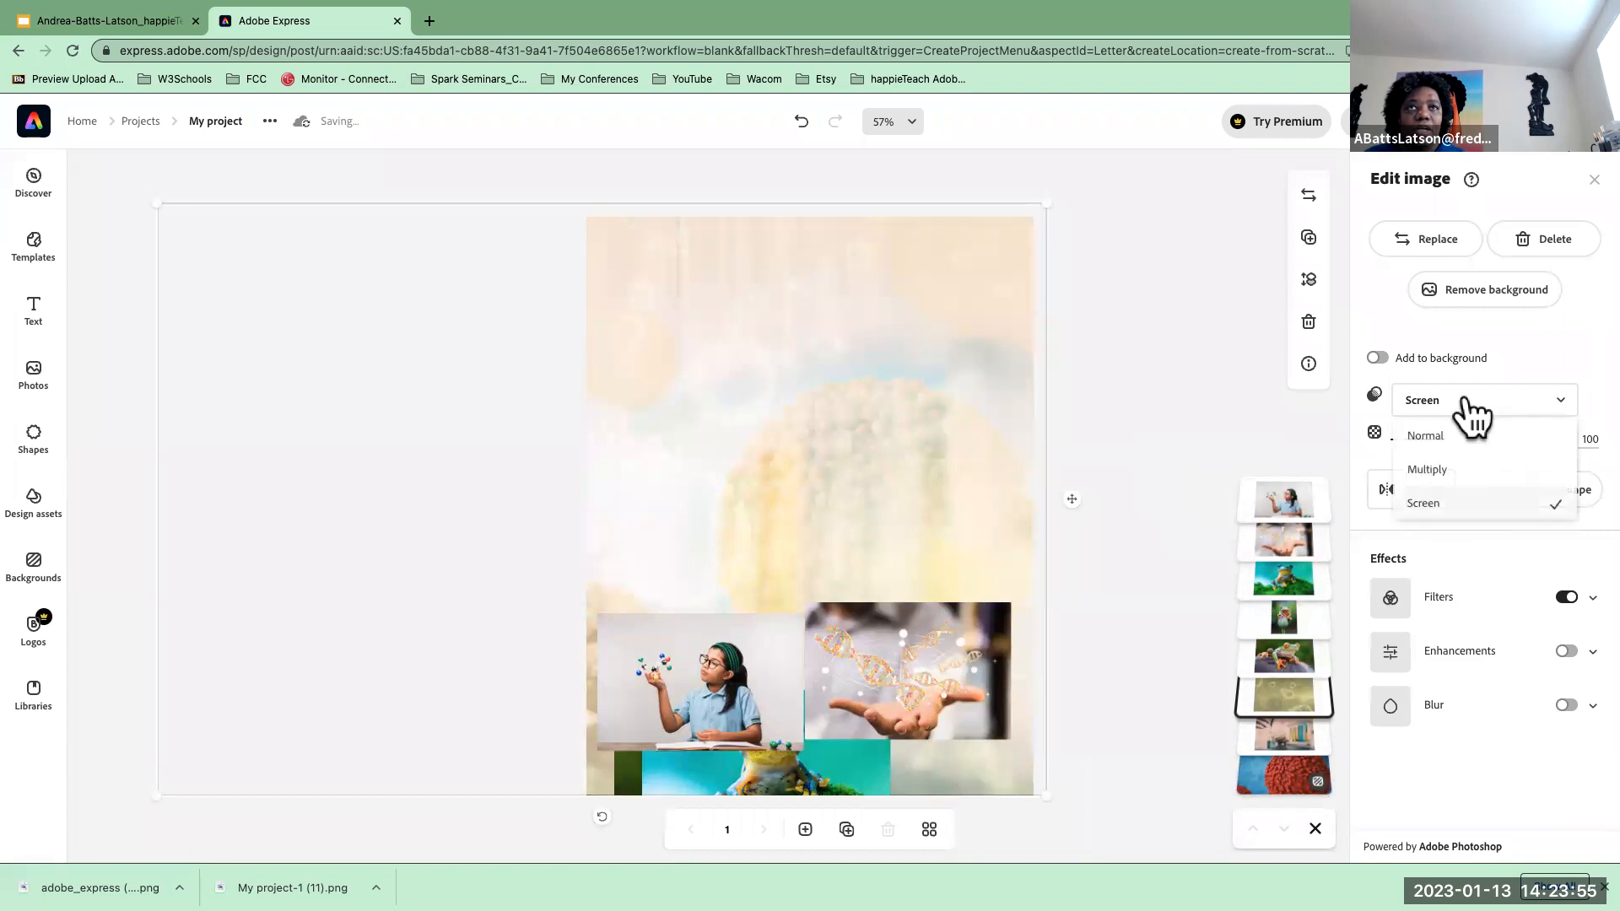
click(1440, 464)
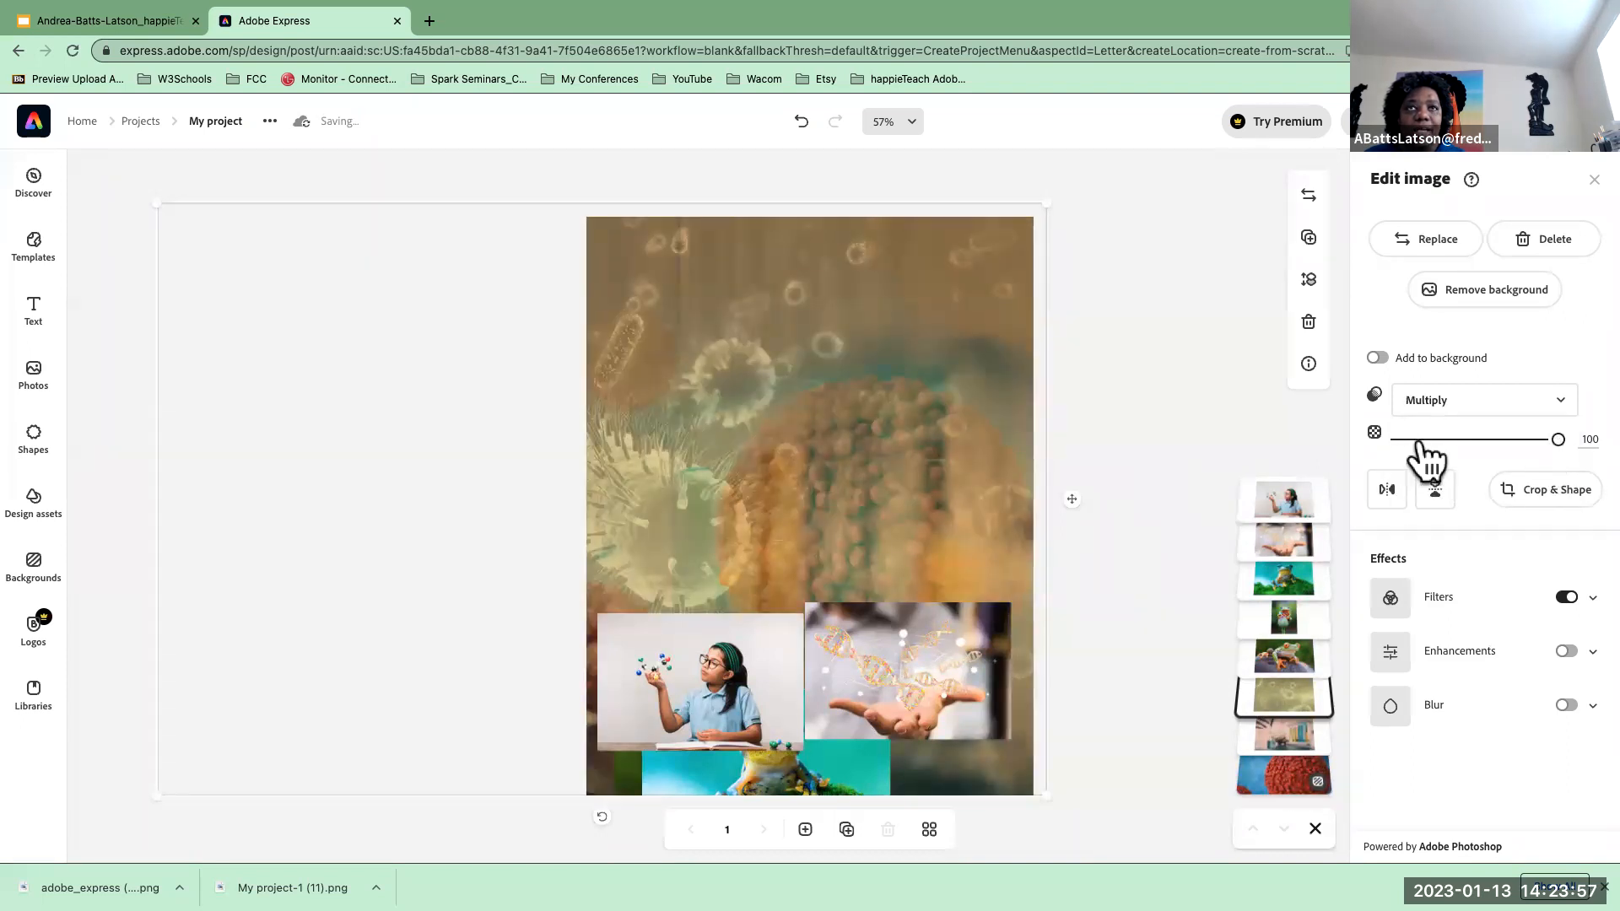
drag(1558, 440, 1445, 442)
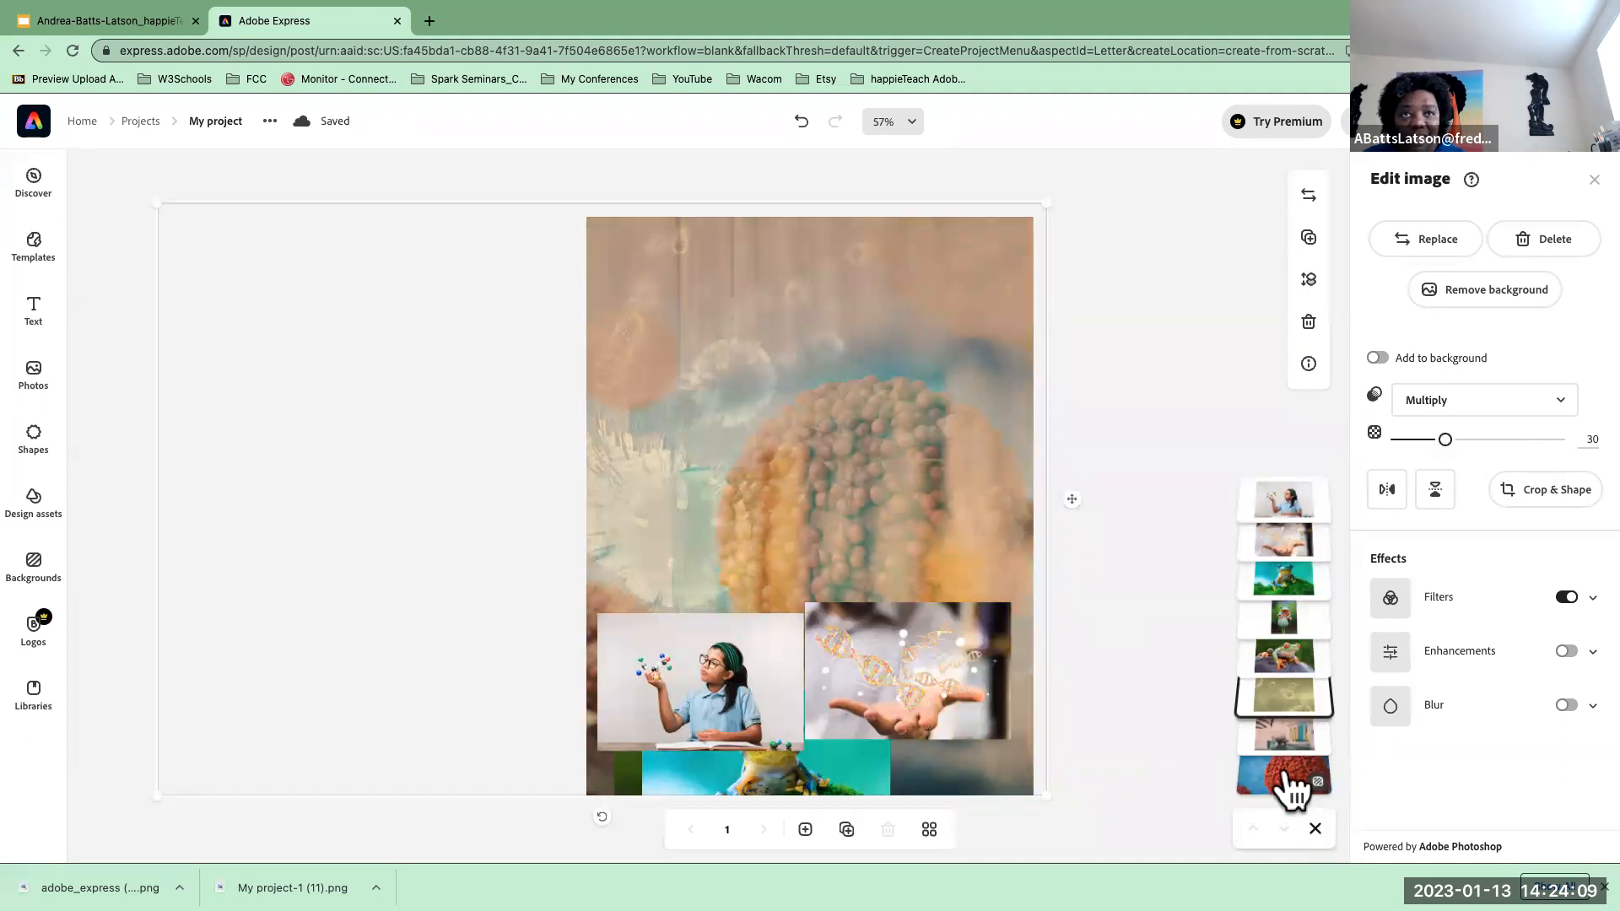
- Try a stronger blur on the red virus background photo, and return the blur to 1
click(1280, 738)
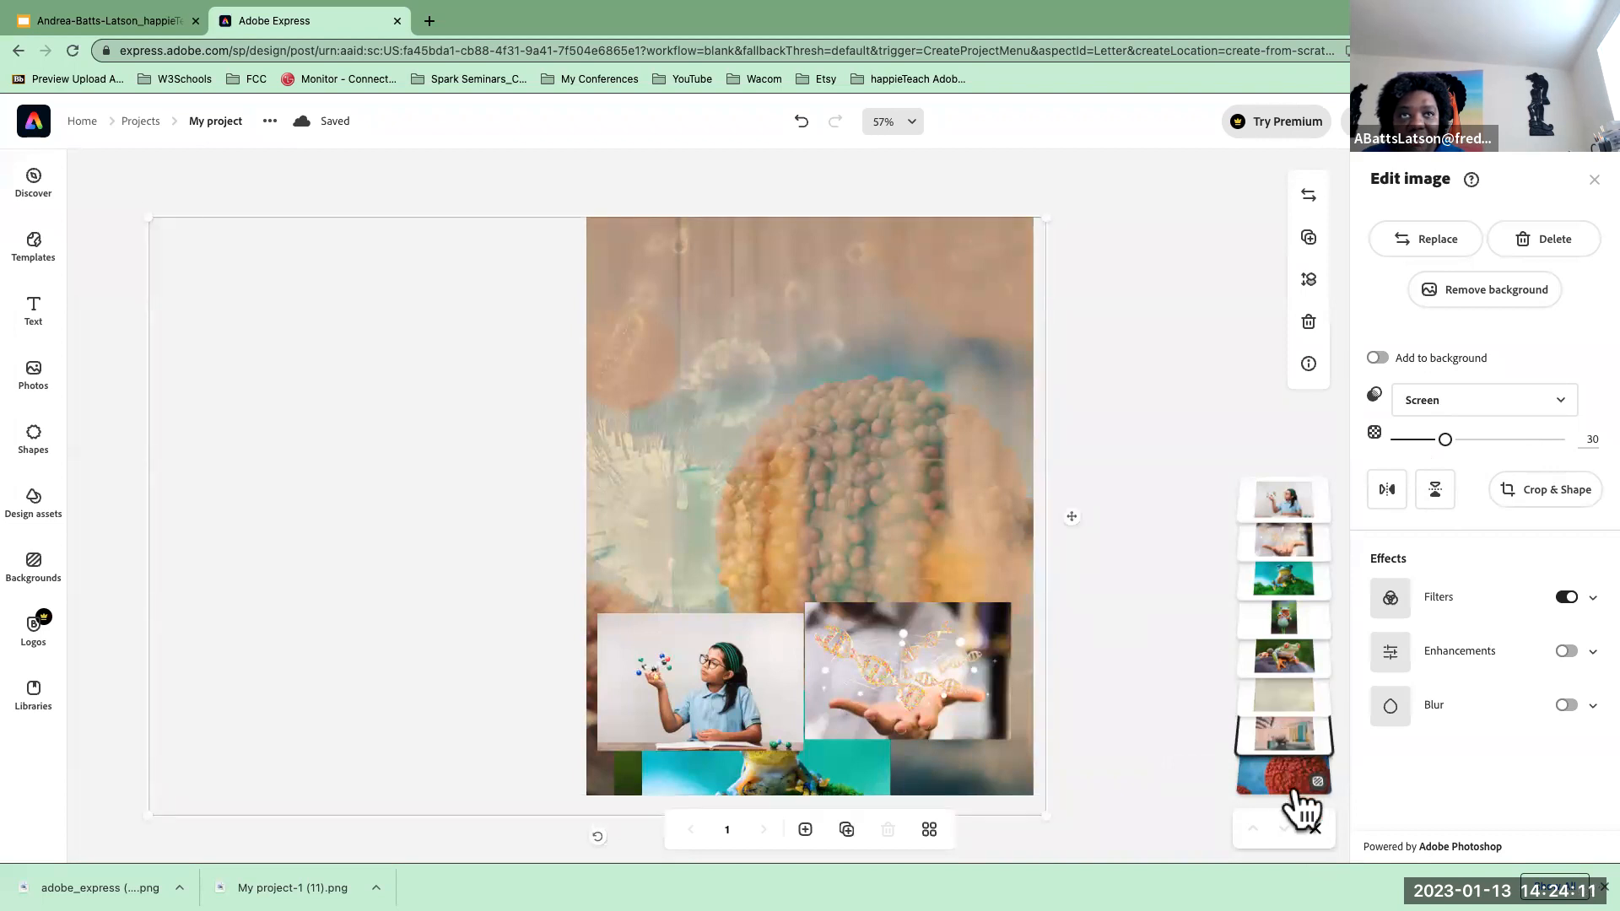
click(1295, 780)
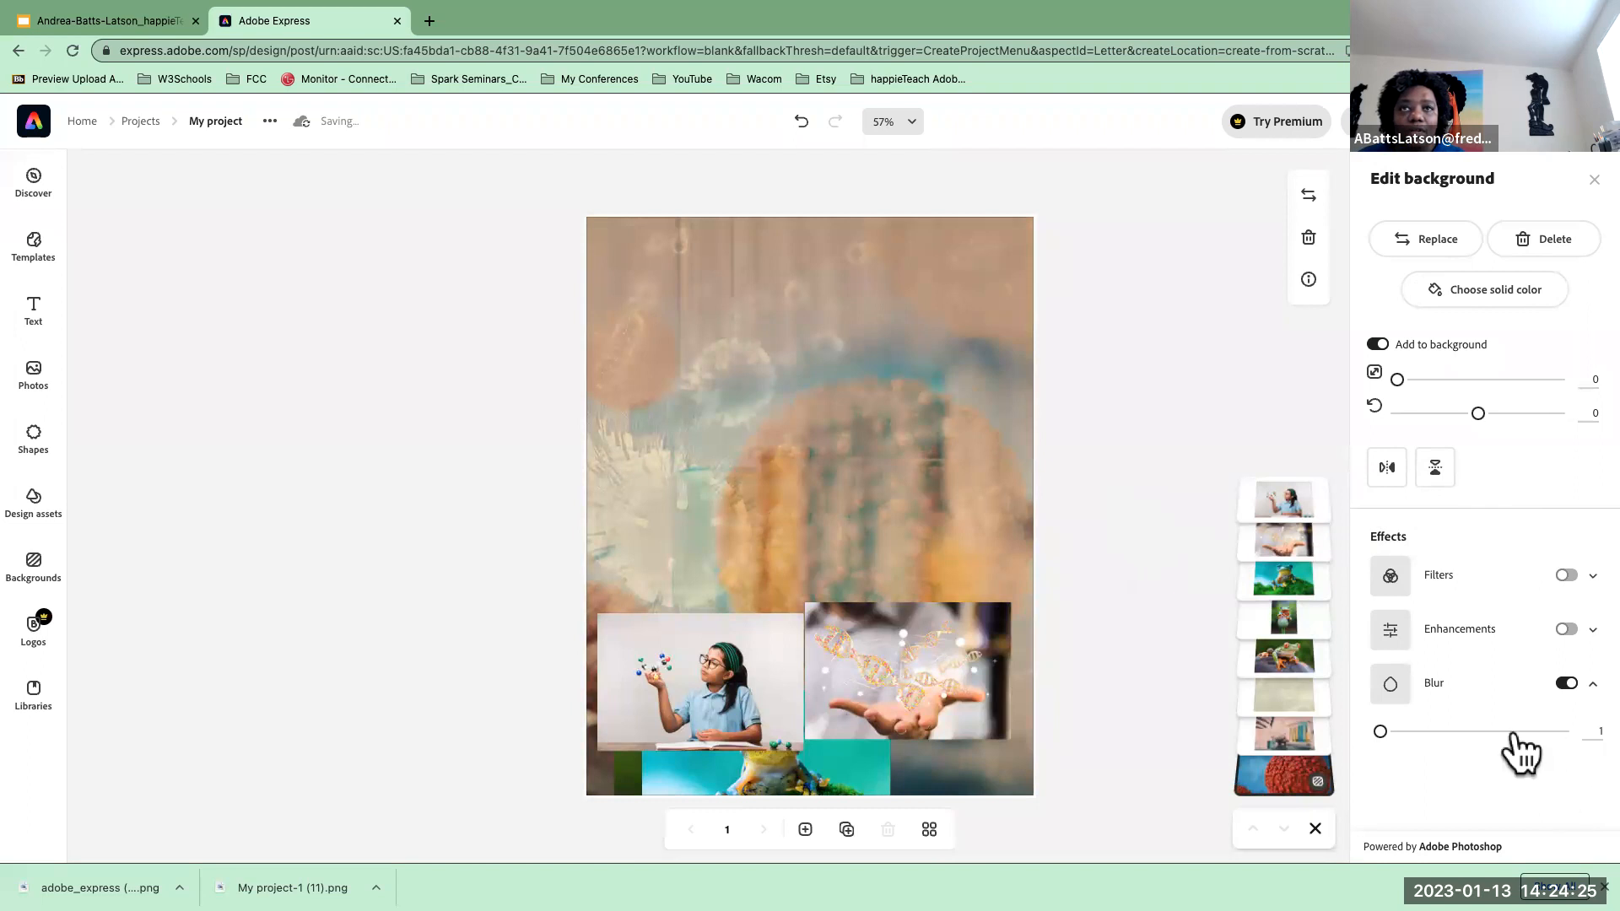
drag(1380, 732, 1387, 732)
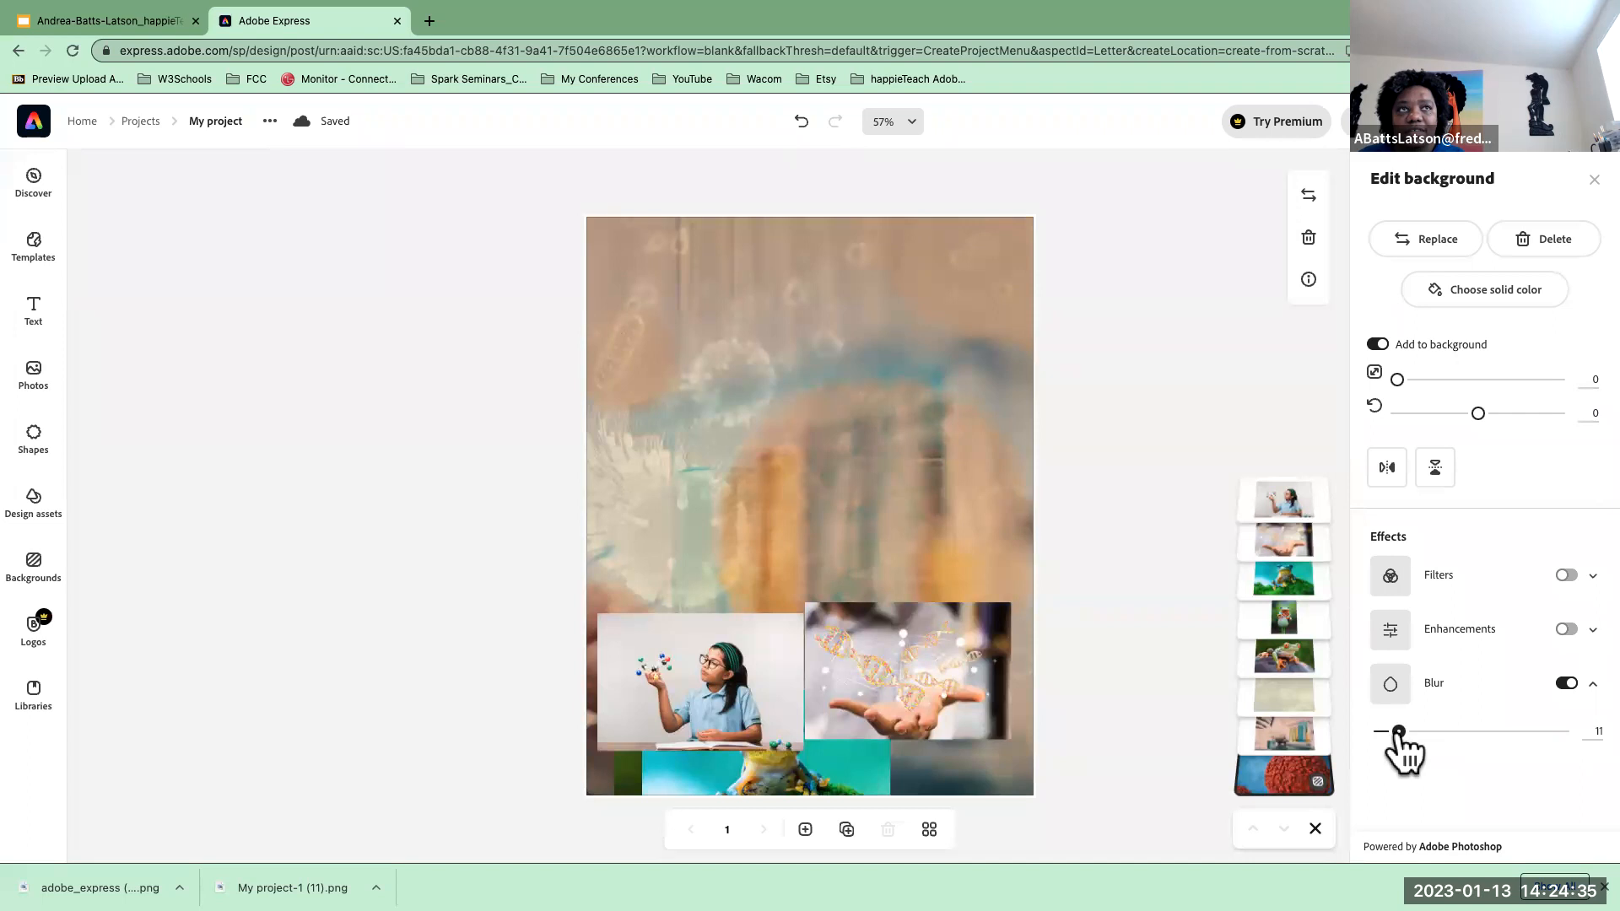
drag(1412, 733, 1323, 760)
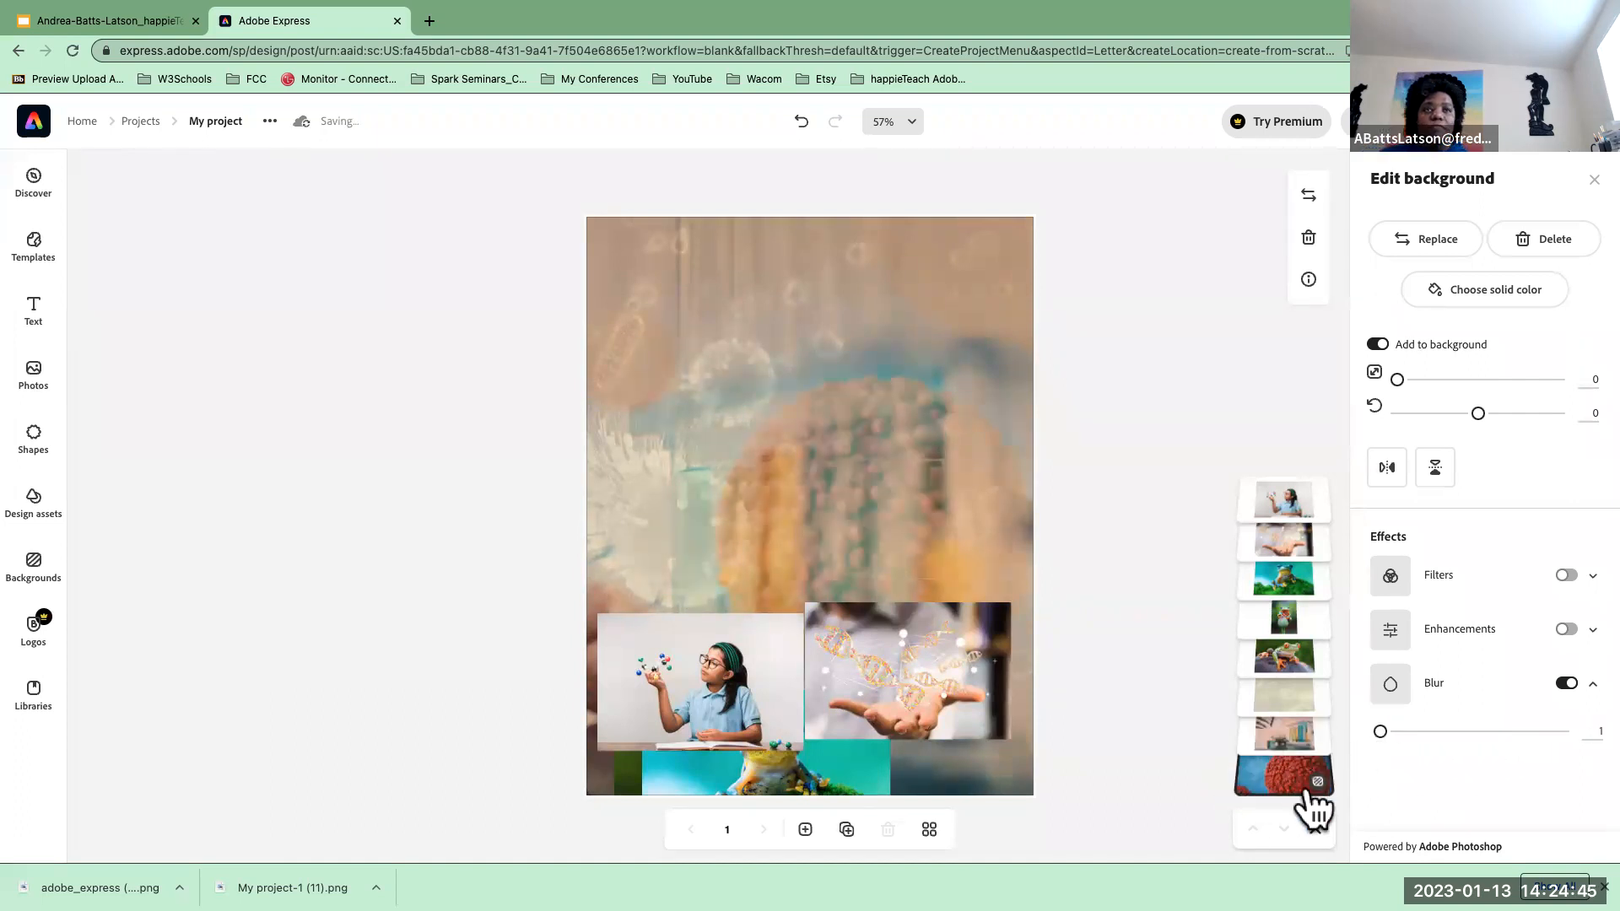
- Detach the red virus photo from the background and move its layer below the frog photos
click(1378, 344)
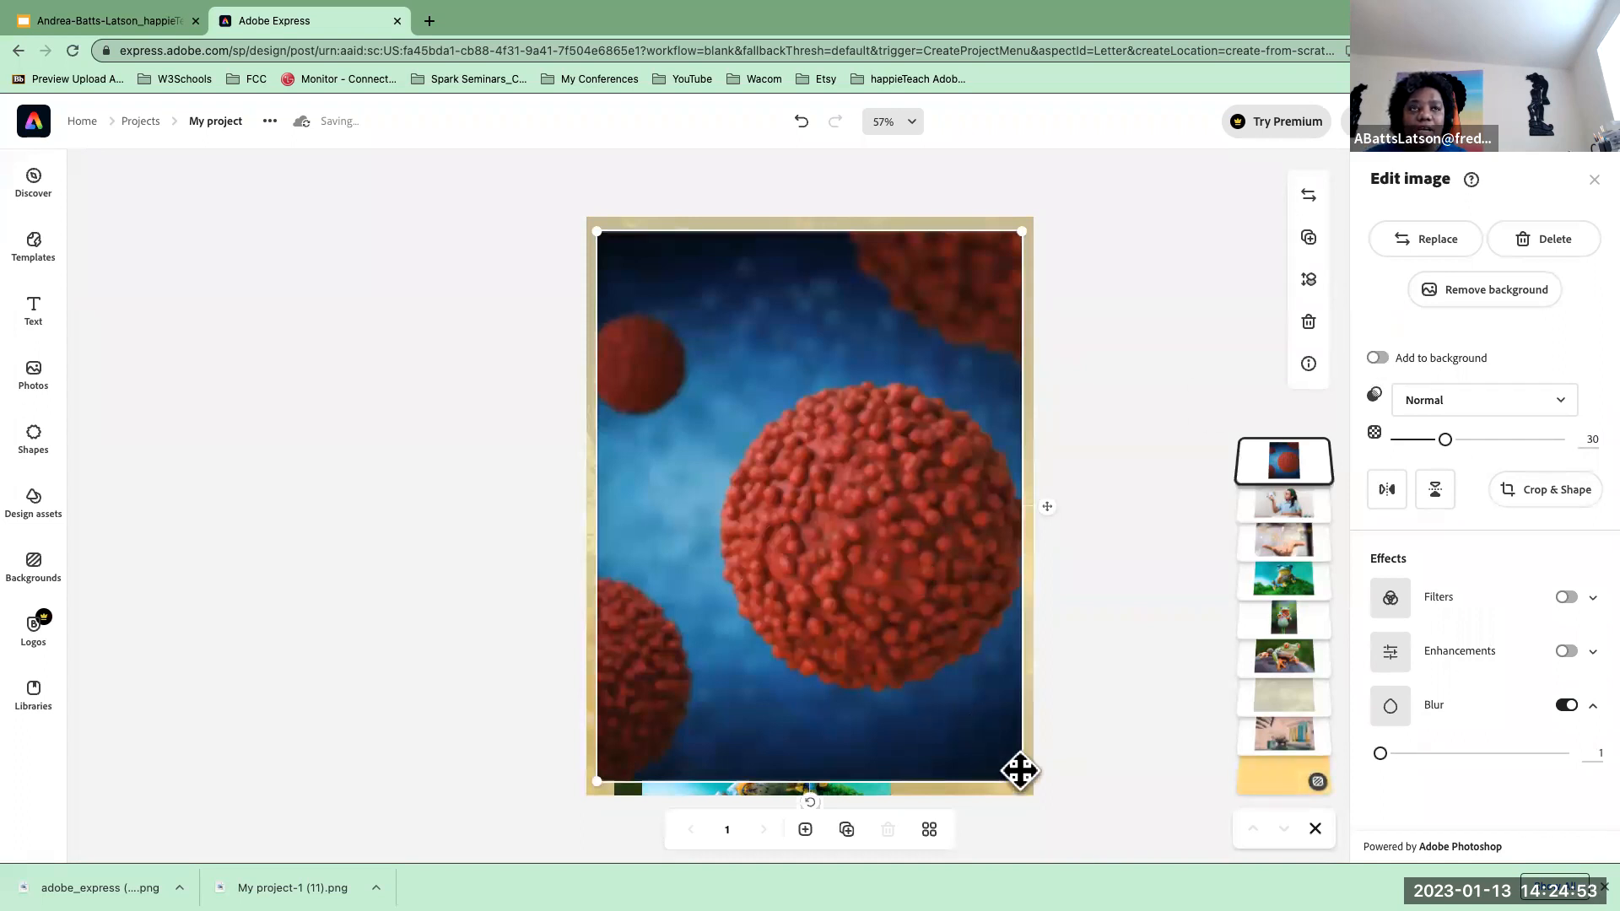
drag(1282, 460, 1254, 742)
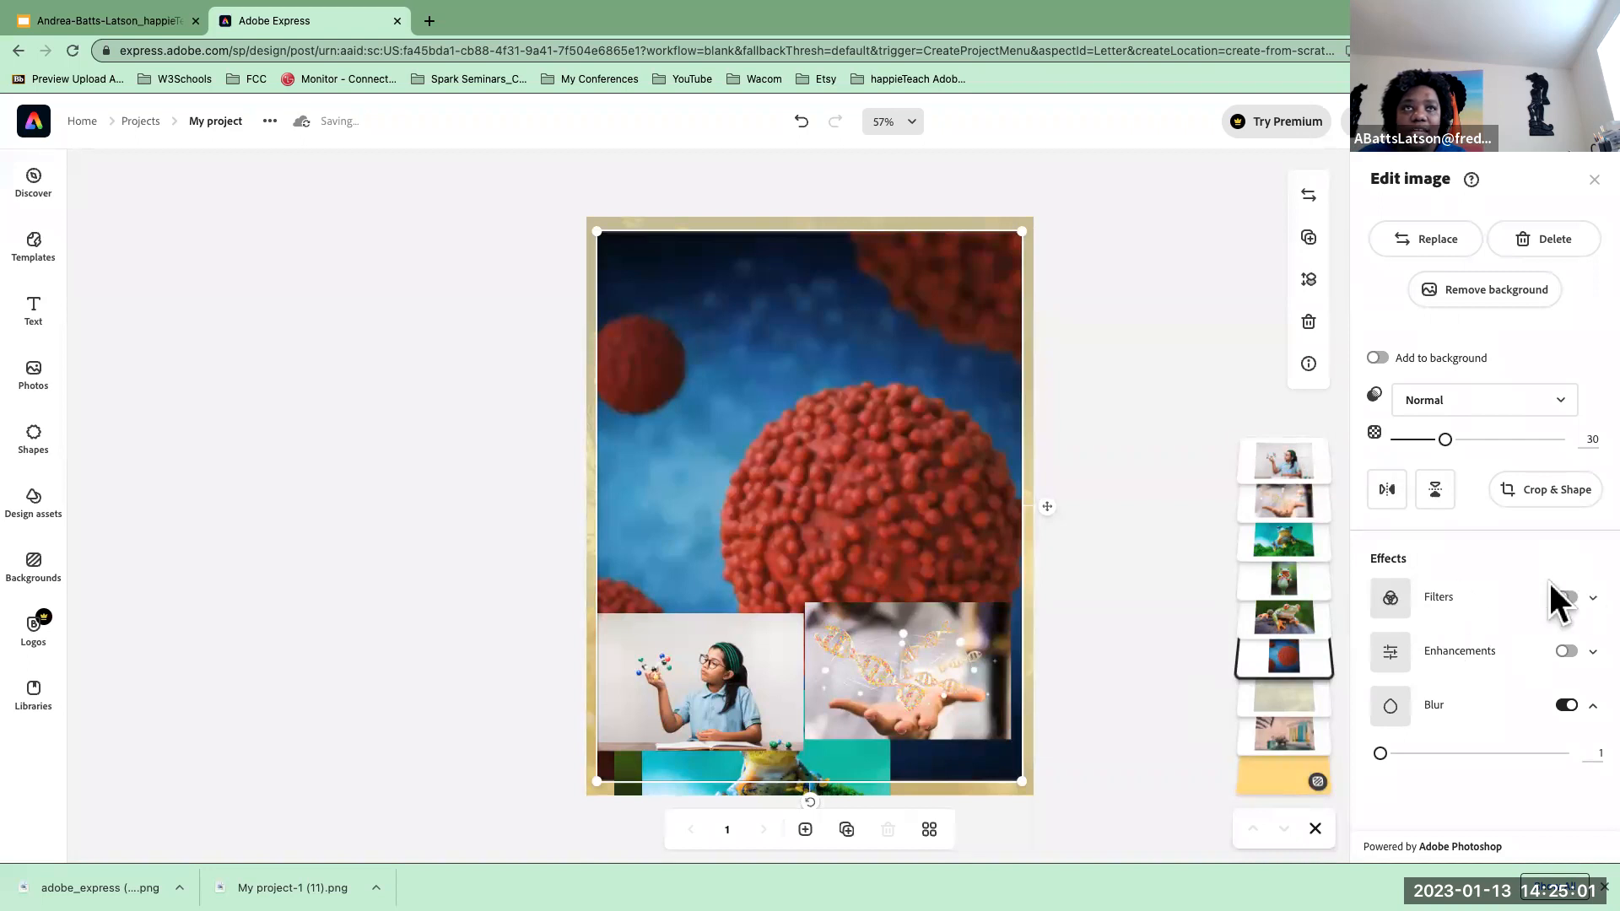
- Apply the blue and yellow Duotone preset to the red virus photo and set its blur to 8
click(1566, 597)
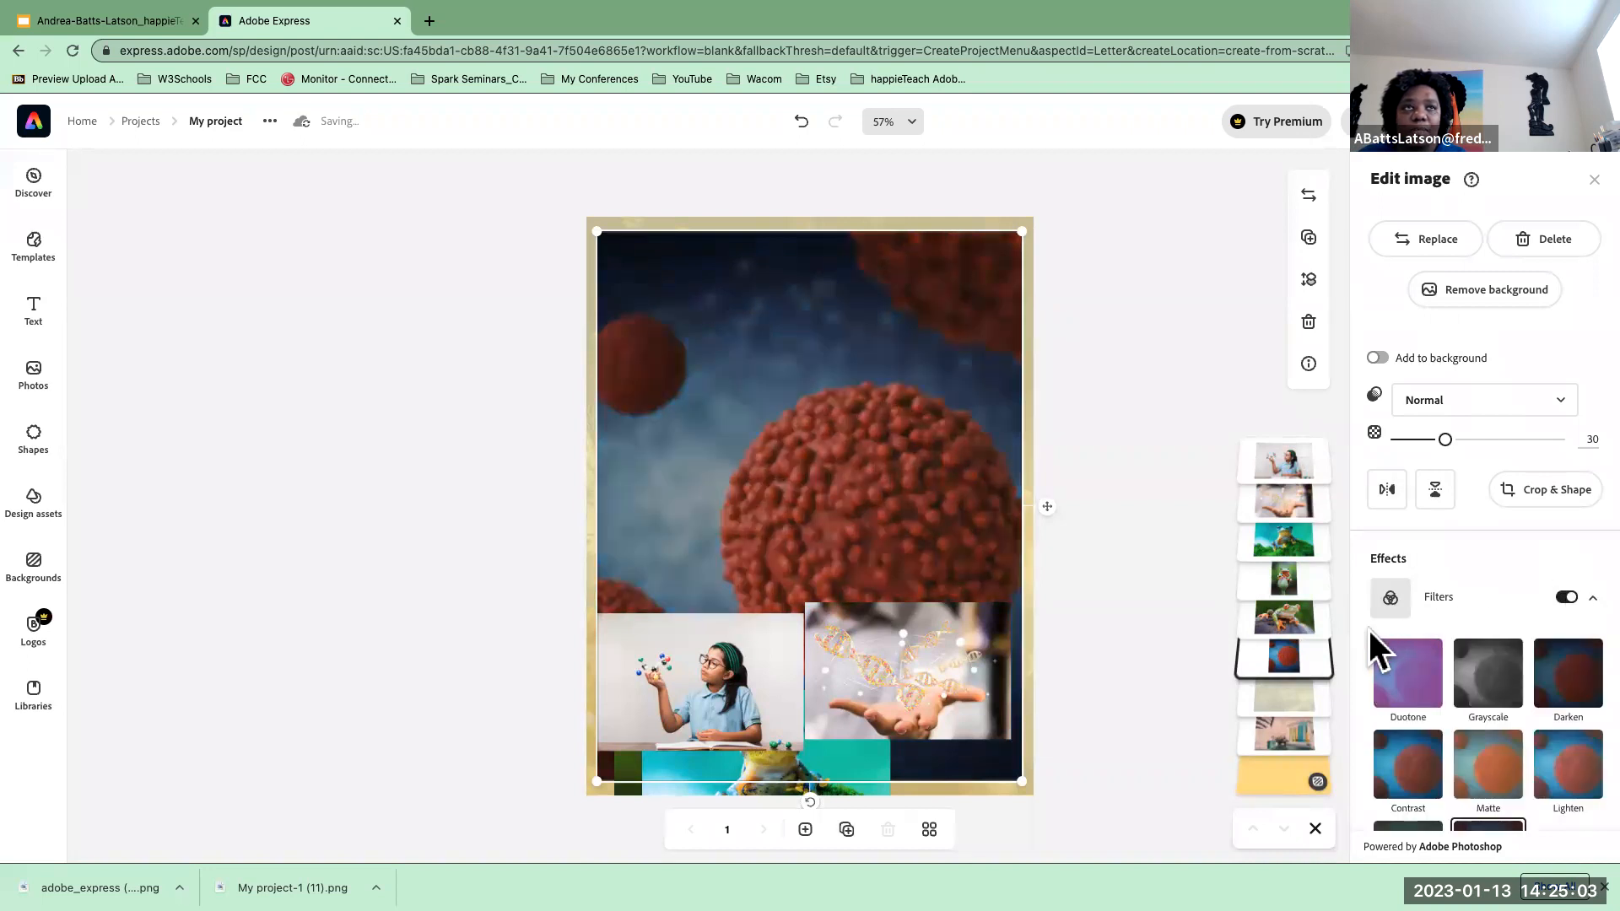
scroll(1421, 696, down, 1)
click(1400, 580)
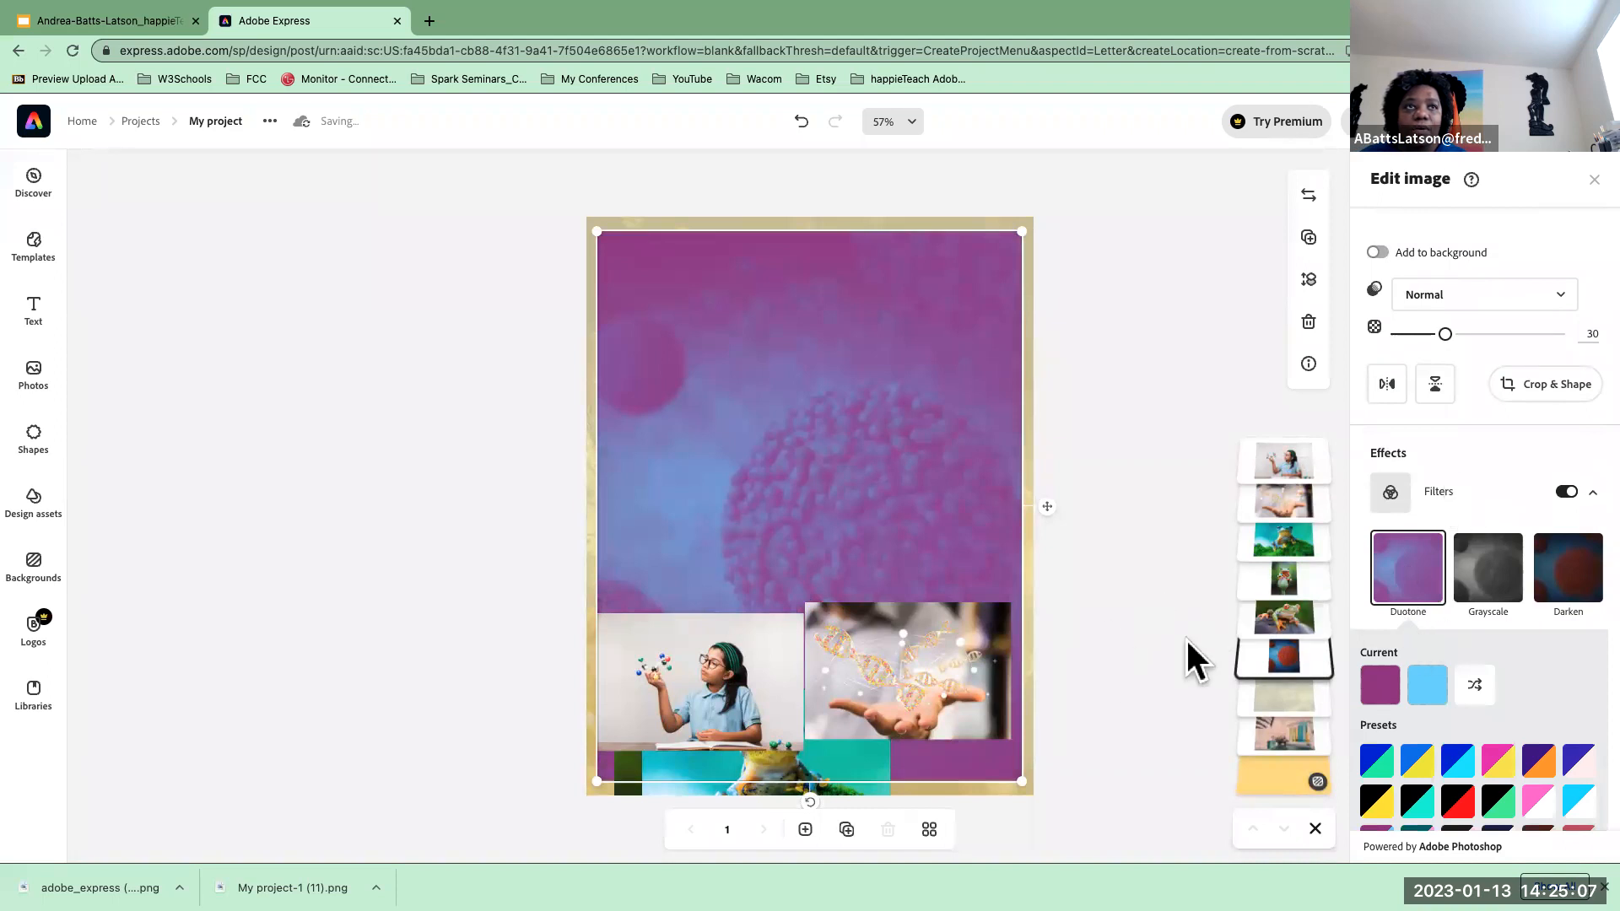
click(1424, 764)
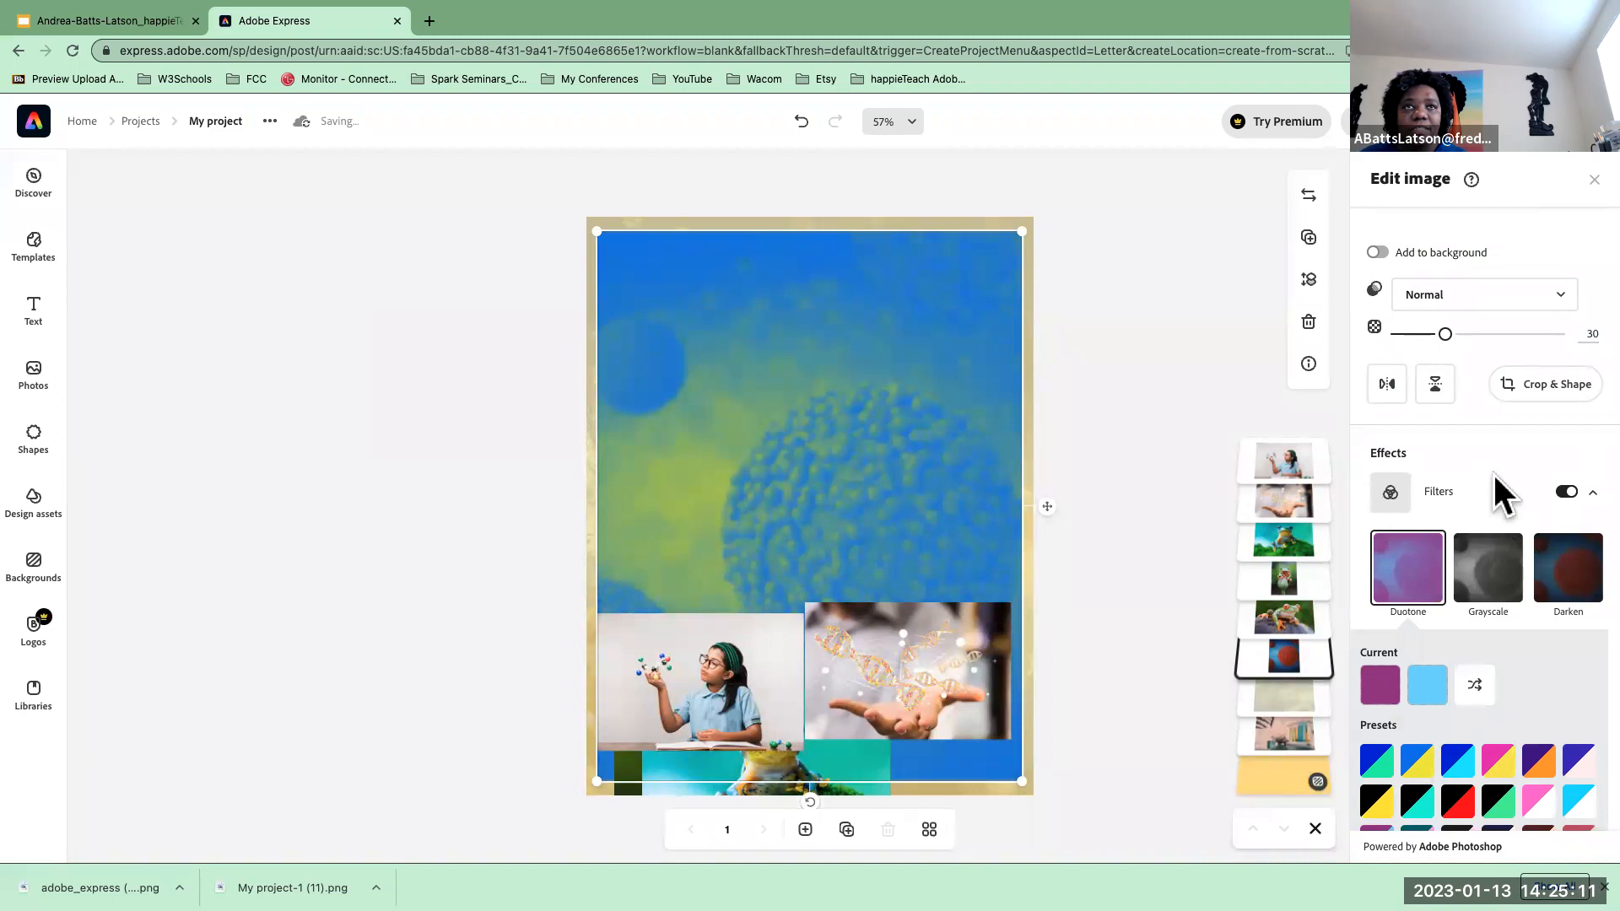
scroll(1472, 569, down, 5)
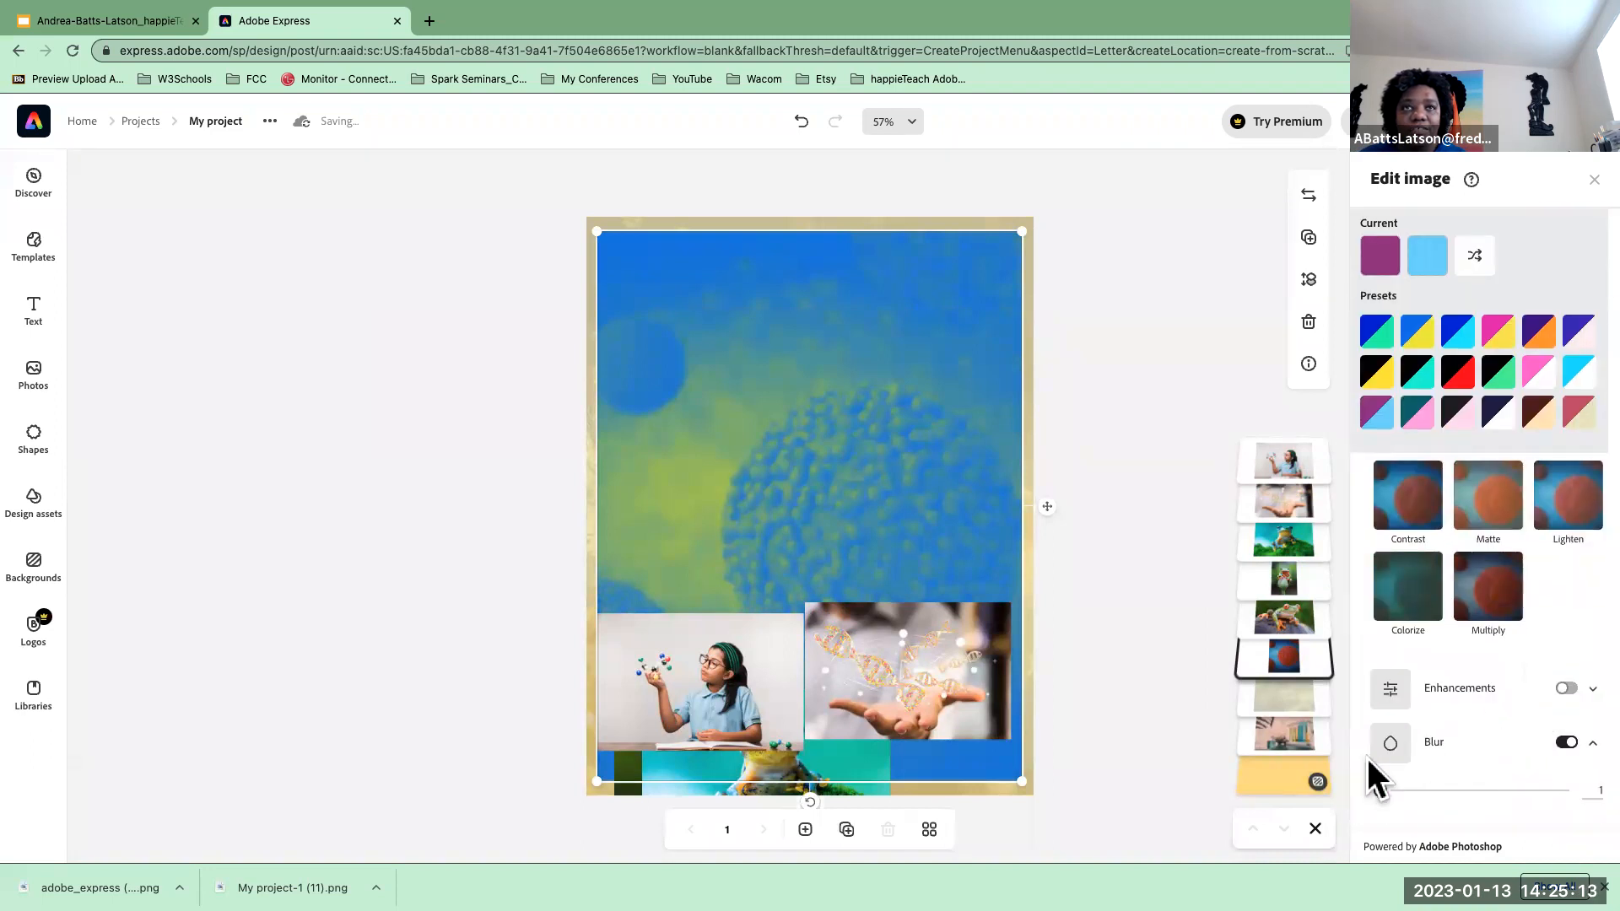
drag(1382, 790, 1398, 794)
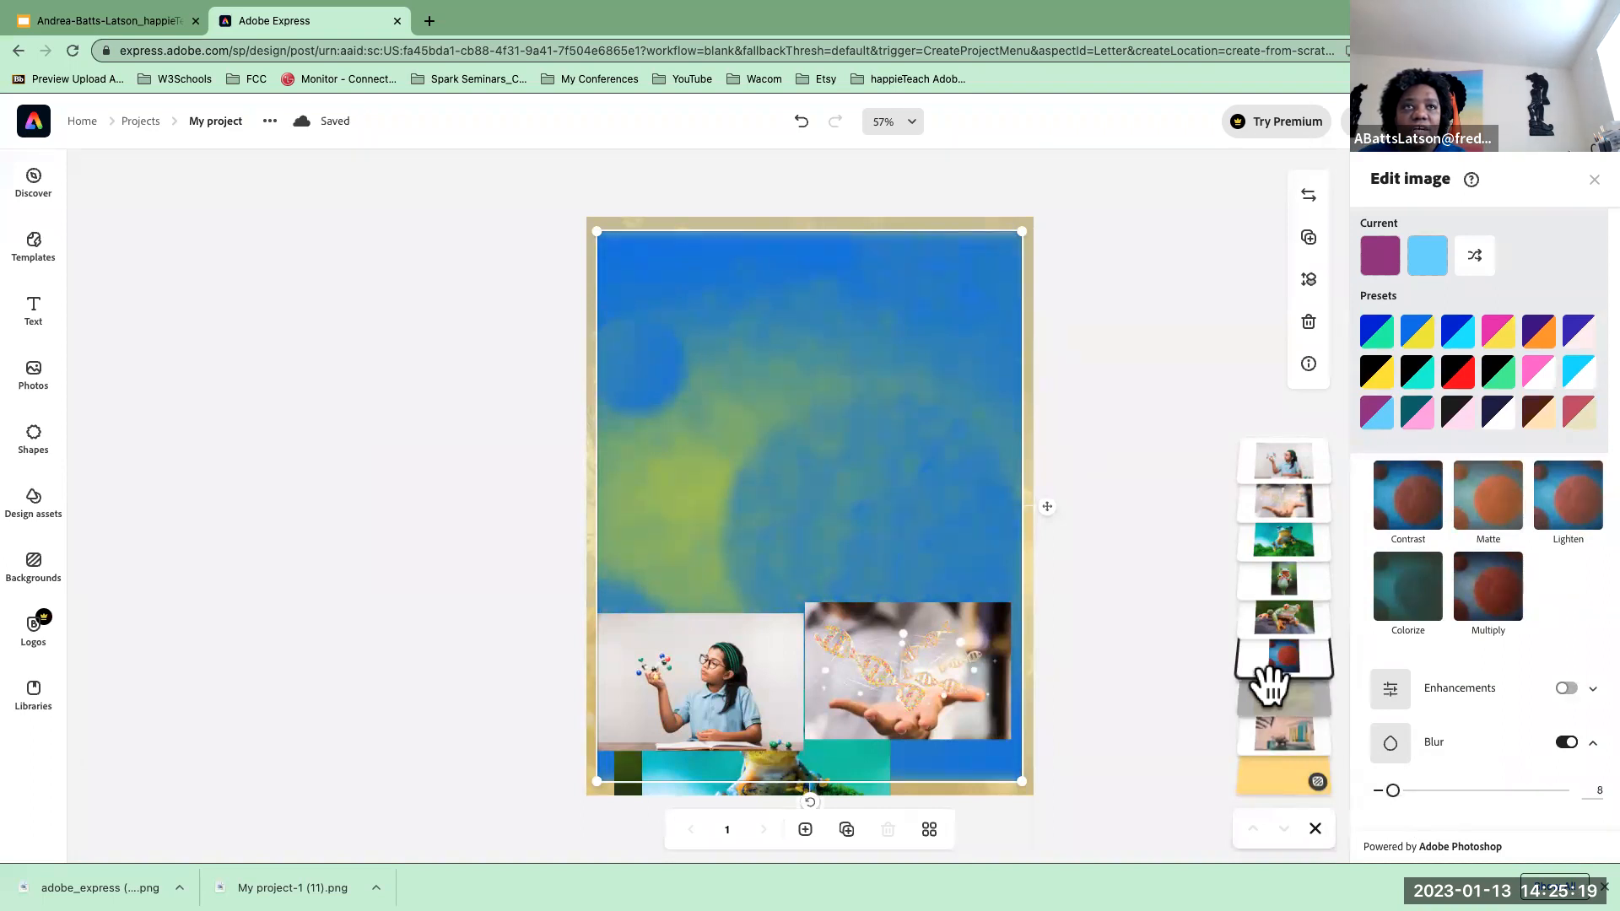
- Move the duotone virus photo's layer to just above the background and delete the photo
drag(1259, 688, 1269, 747)
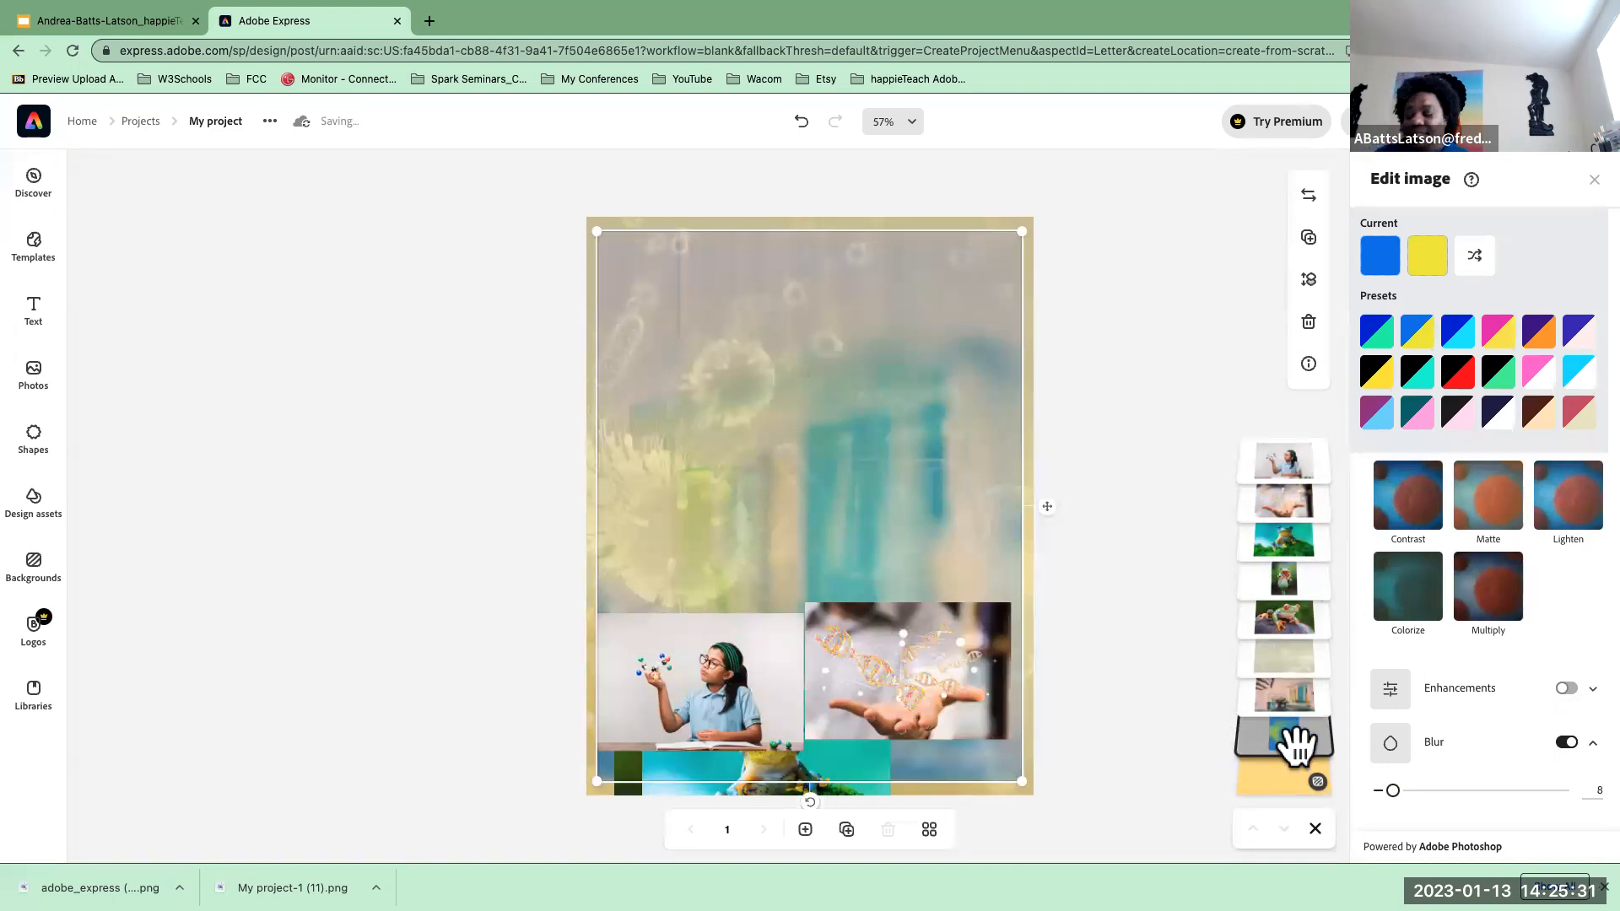
key(Delete)
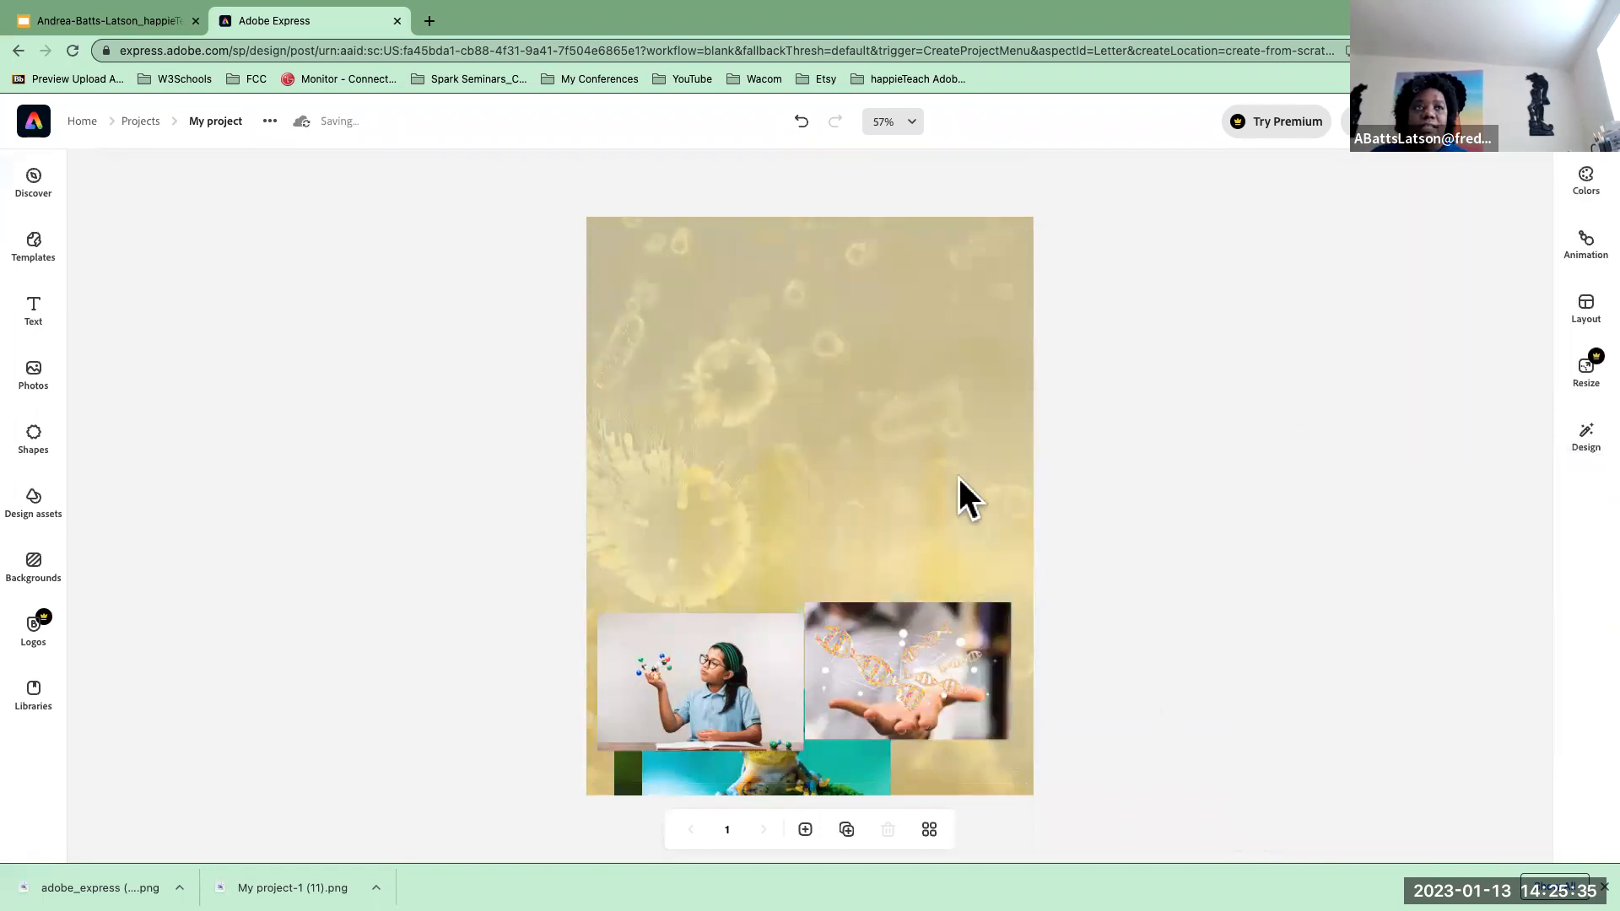
click(791, 433)
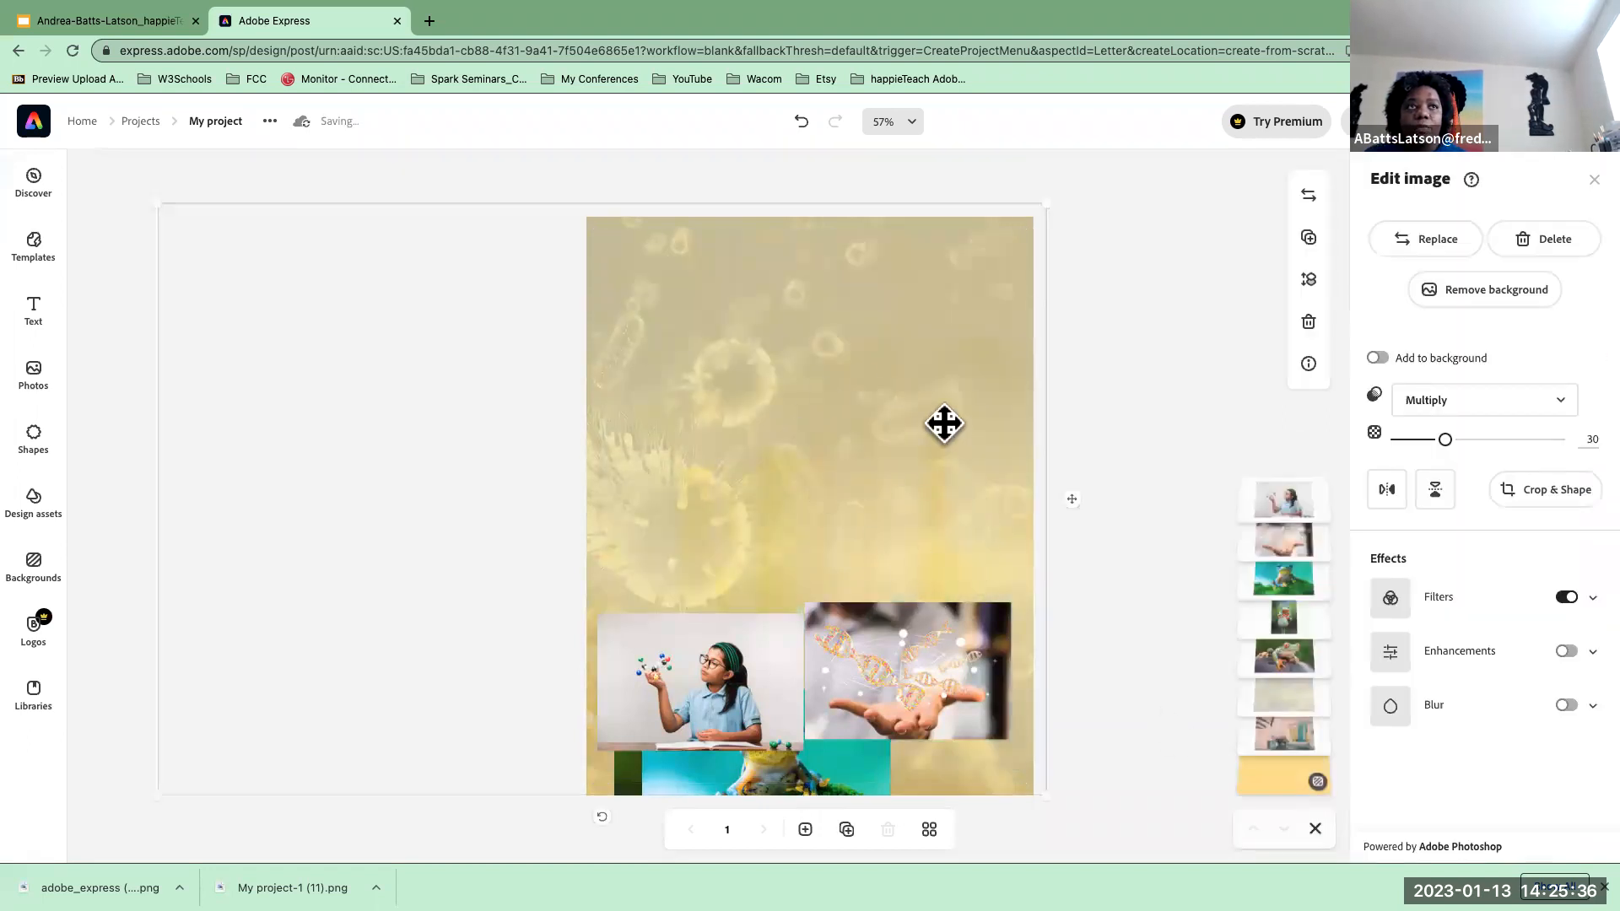
click(1282, 737)
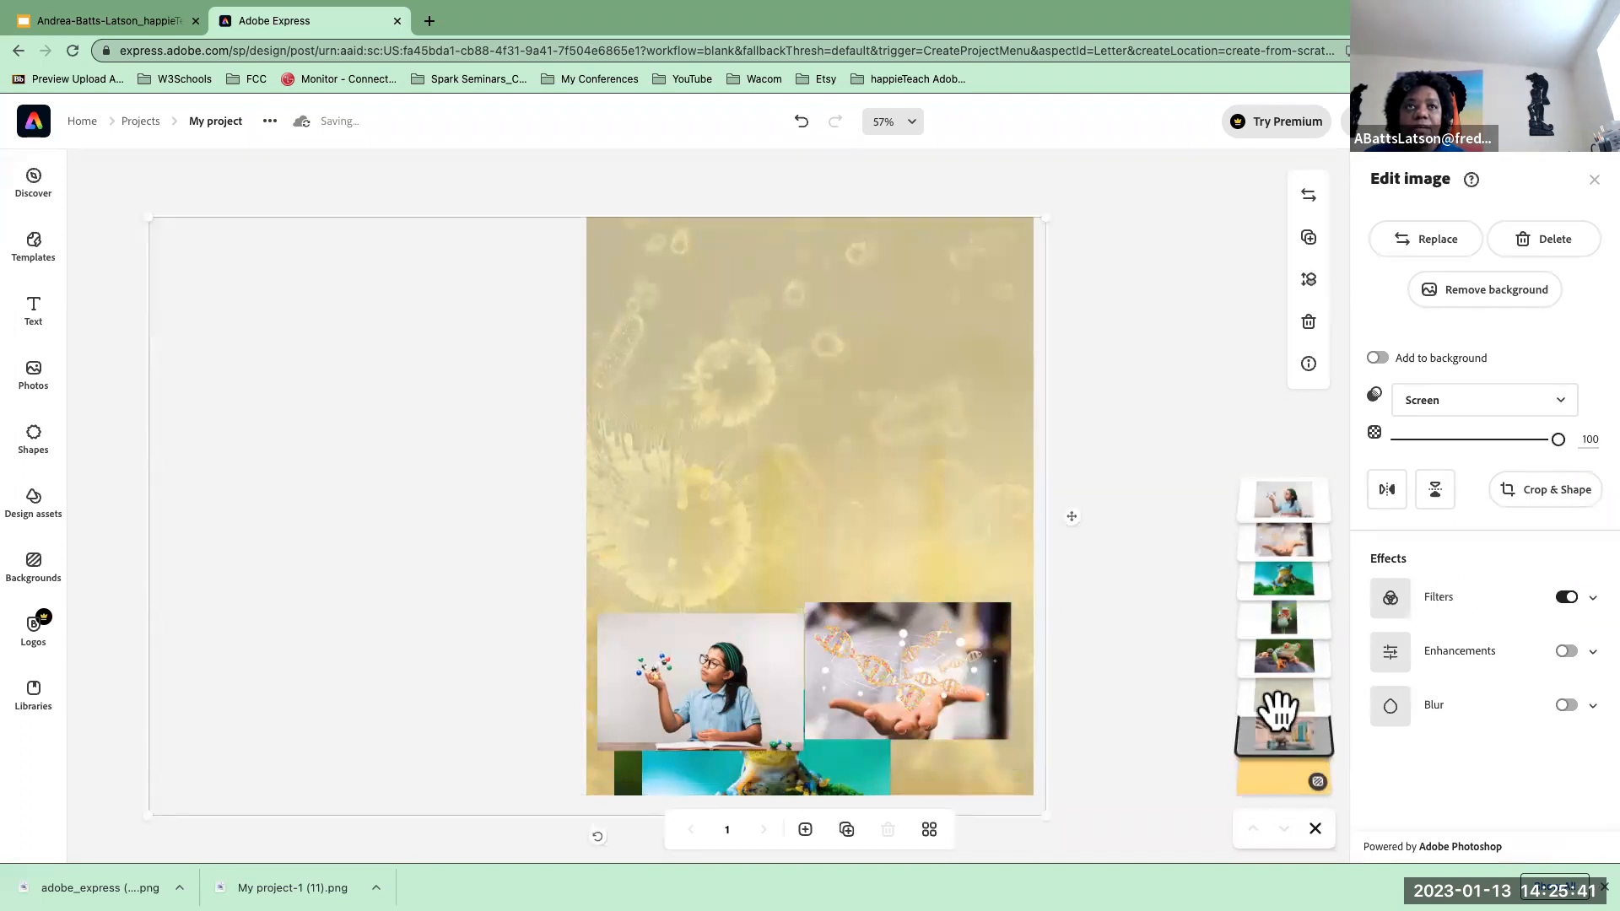
click(1167, 327)
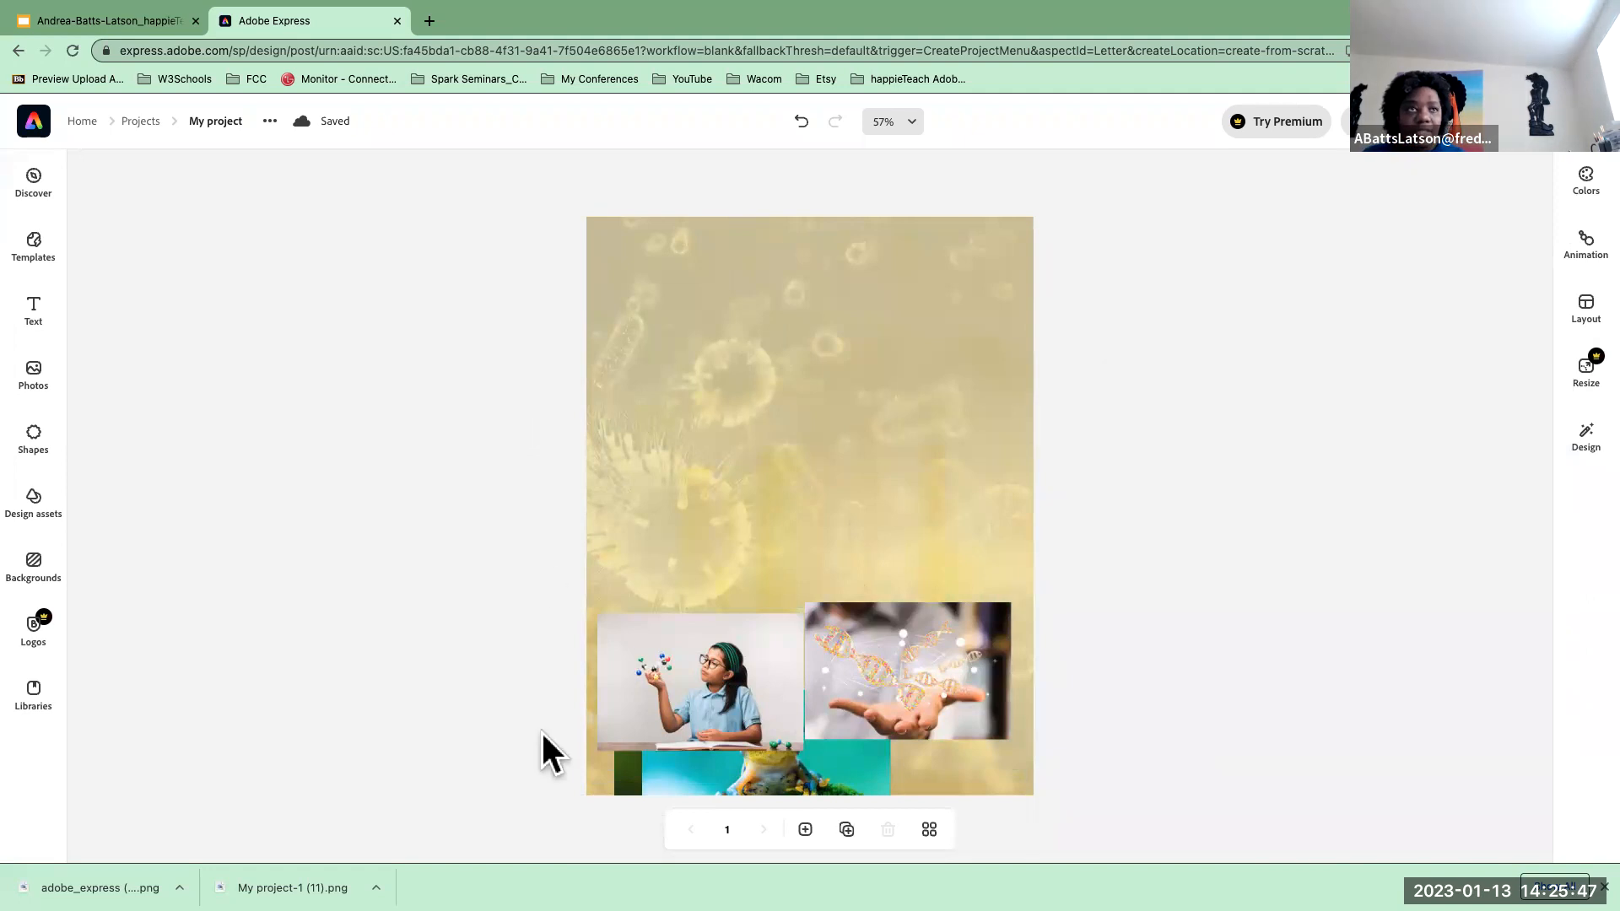
- Move the photo of the girl with the molecule model to the page's upper half and enlarge it to nearly page width
drag(649, 706, 749, 372)
drag(904, 422, 817, 488)
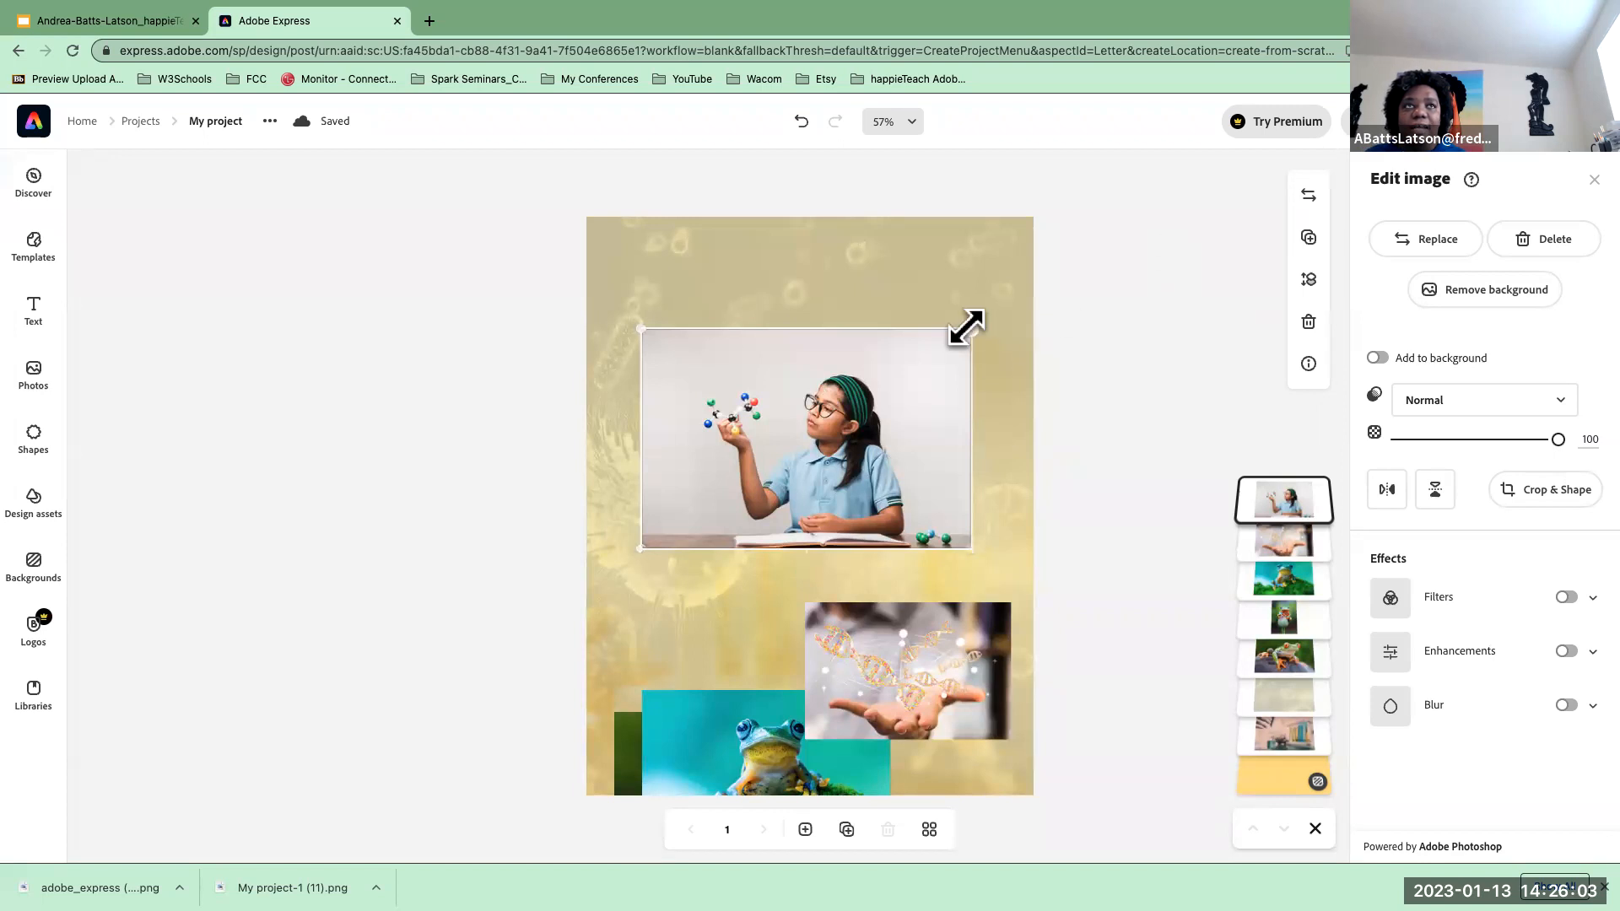
drag(970, 329, 1039, 268)
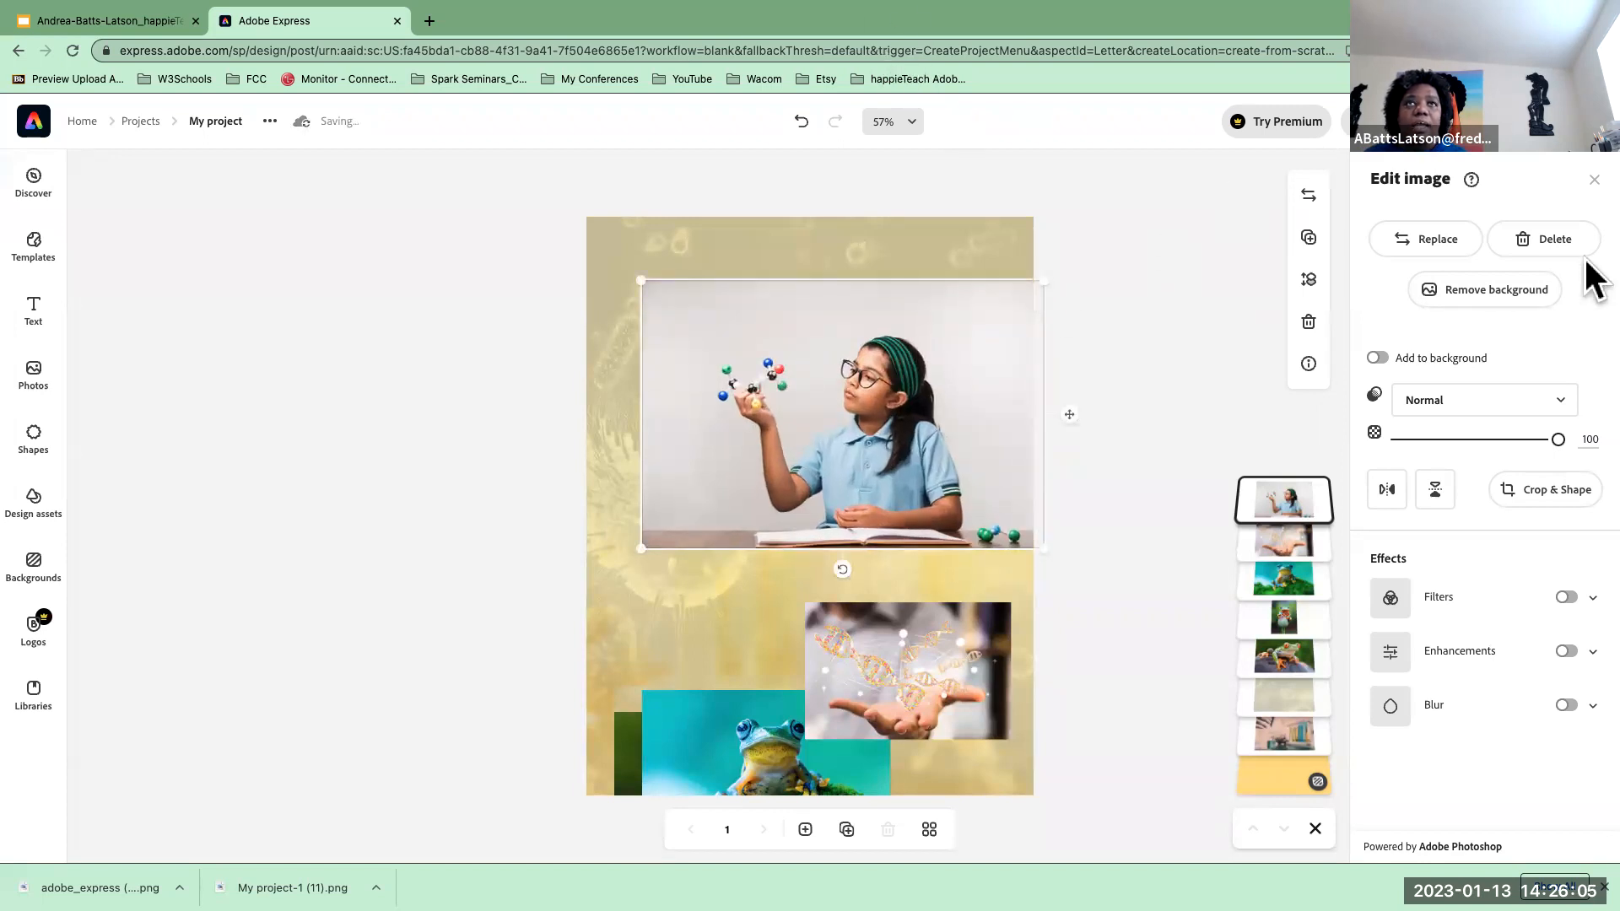
- Remove the background from the girl's photo and try the Erase tool on the cutout, dismissing the premium offer
click(1476, 291)
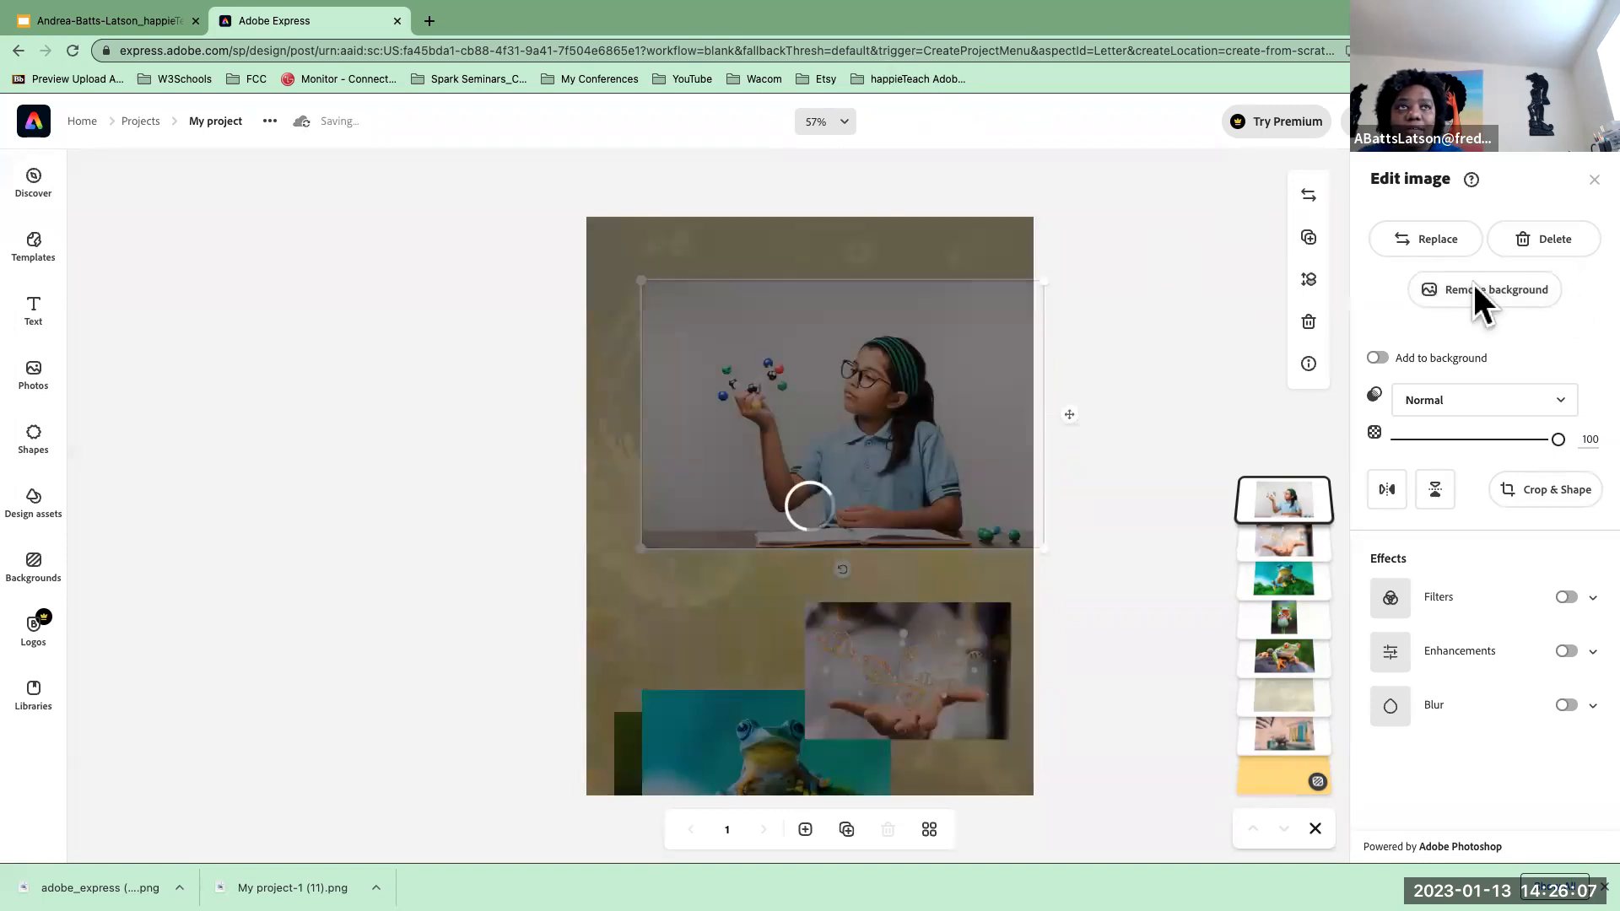
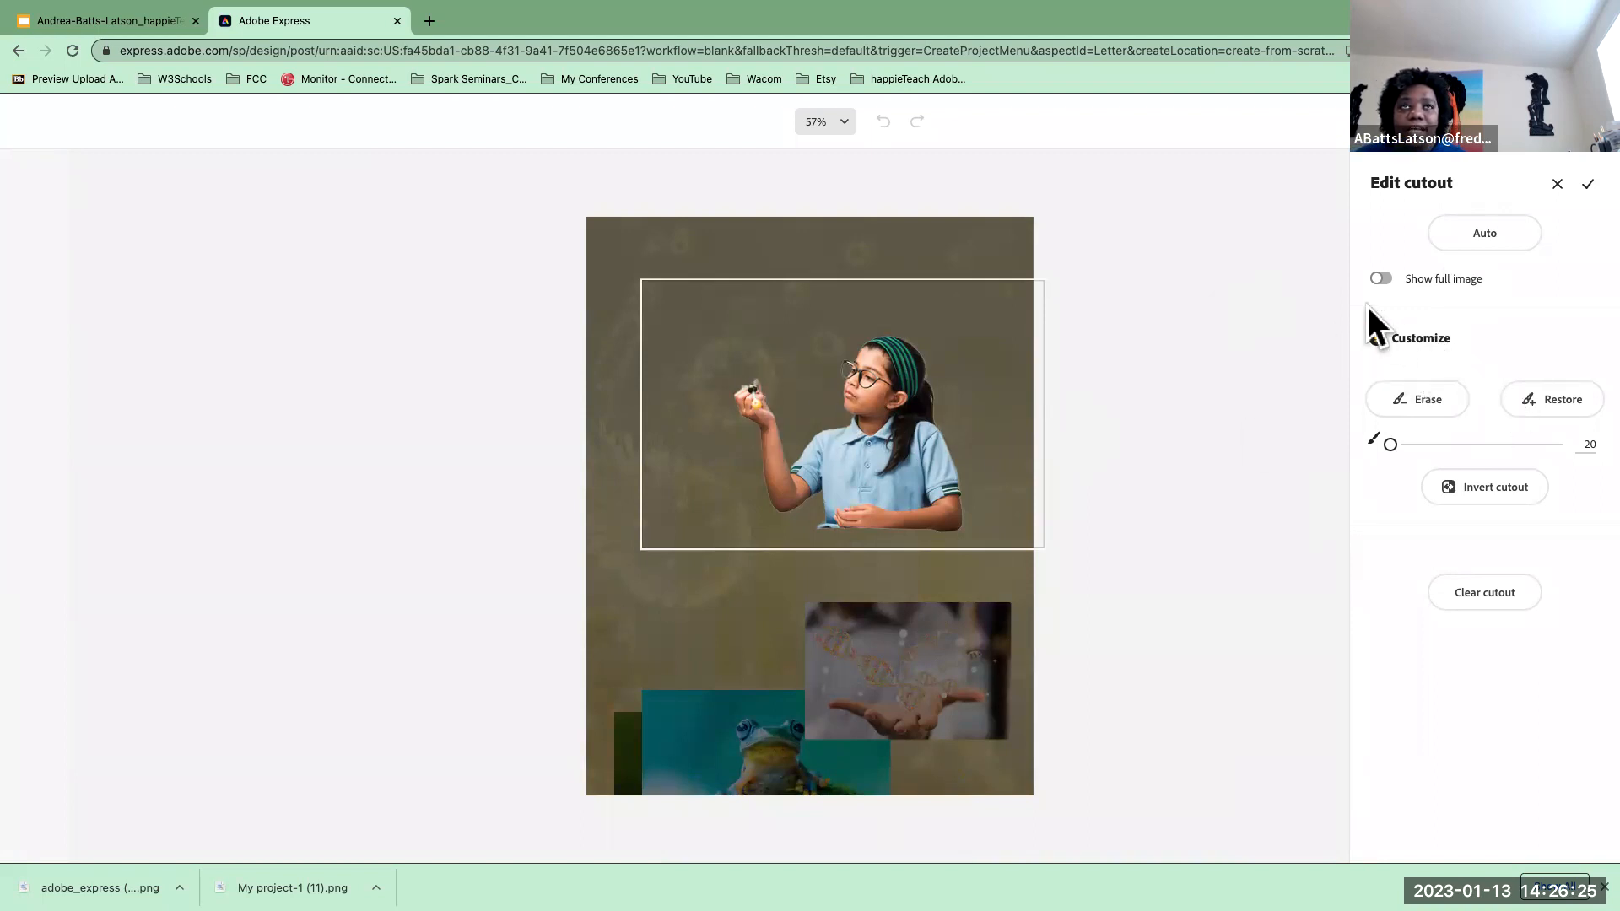
click(1403, 399)
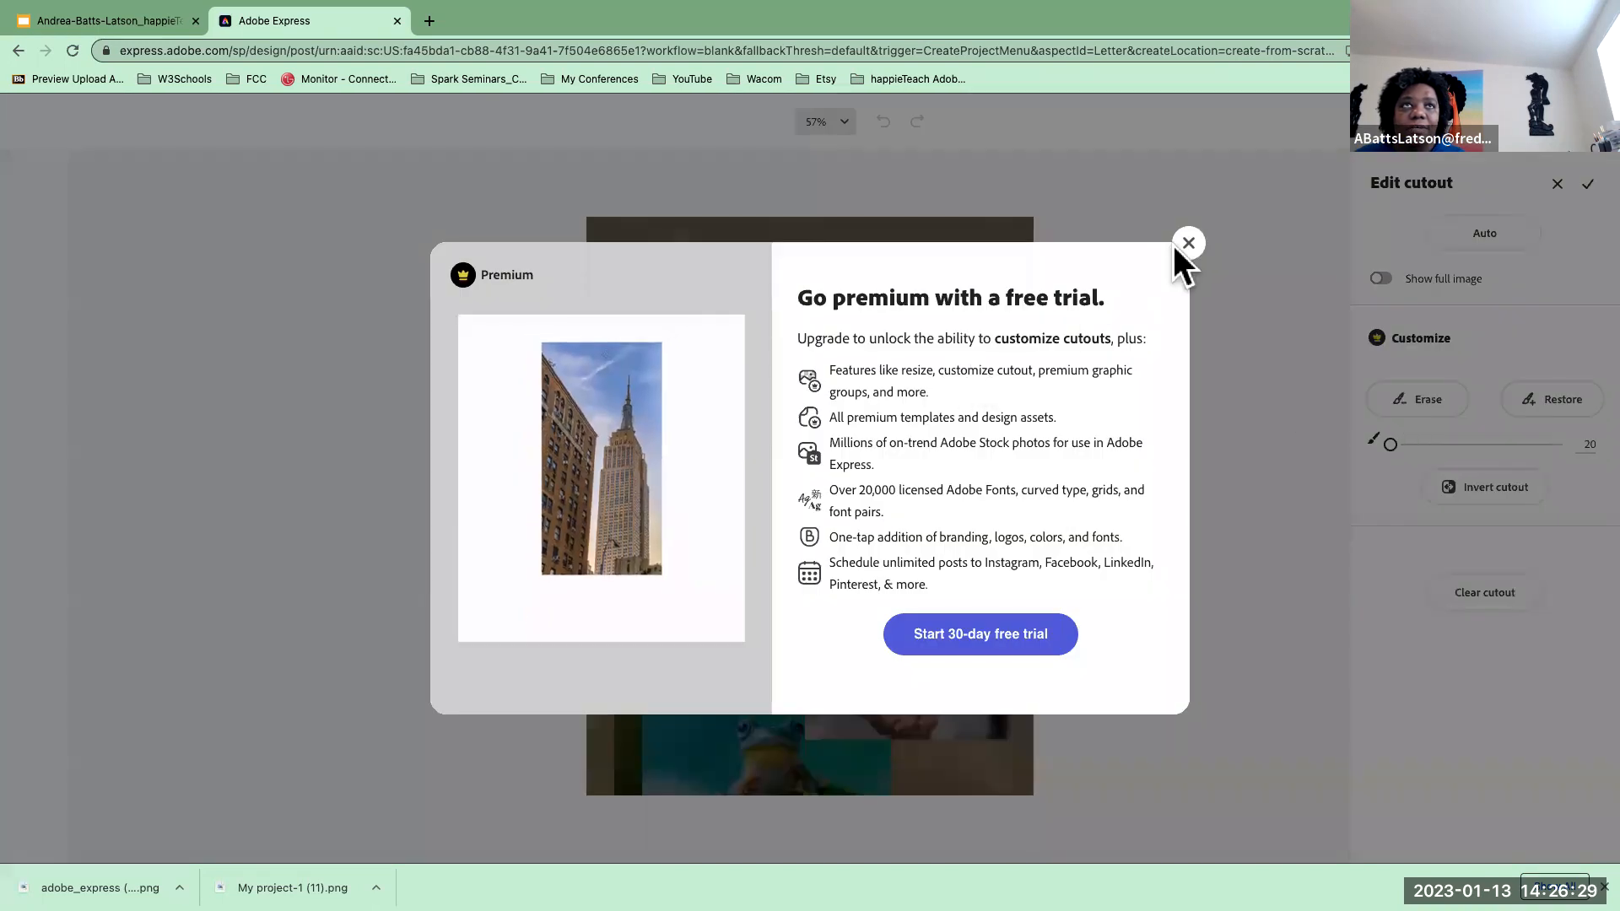
click(1188, 244)
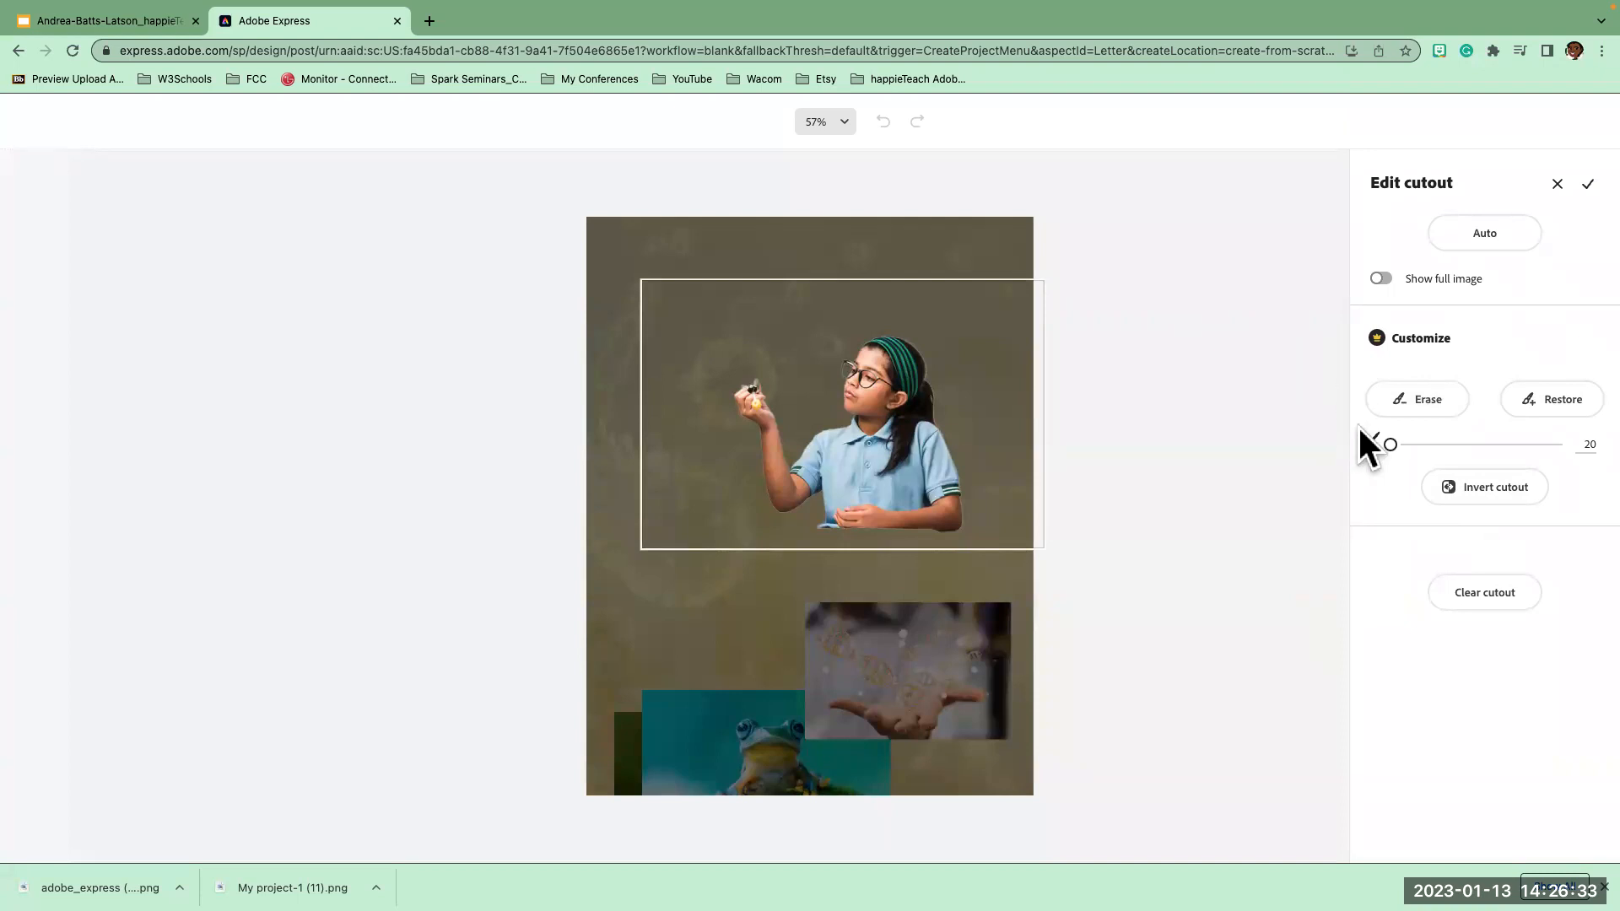
- Apply the girl's cutout, shift it toward the page's left, and gather the DNA hand and frog photos at the upper right
click(1578, 185)
drag(816, 460, 763, 399)
drag(913, 636, 959, 354)
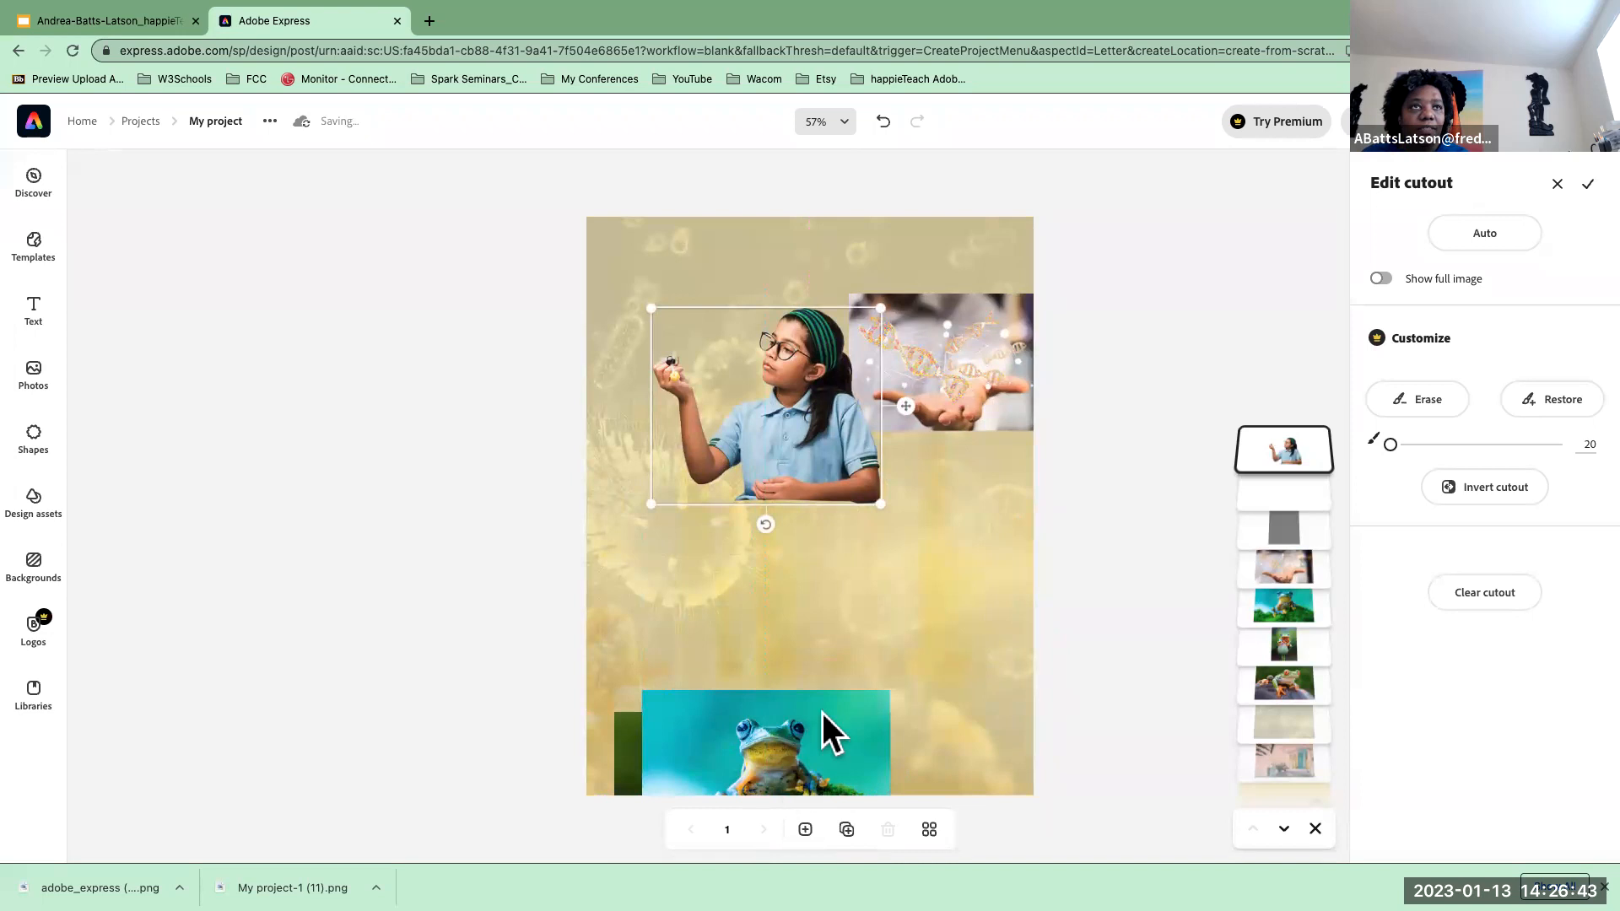
drag(826, 726, 994, 409)
drag(693, 762, 953, 346)
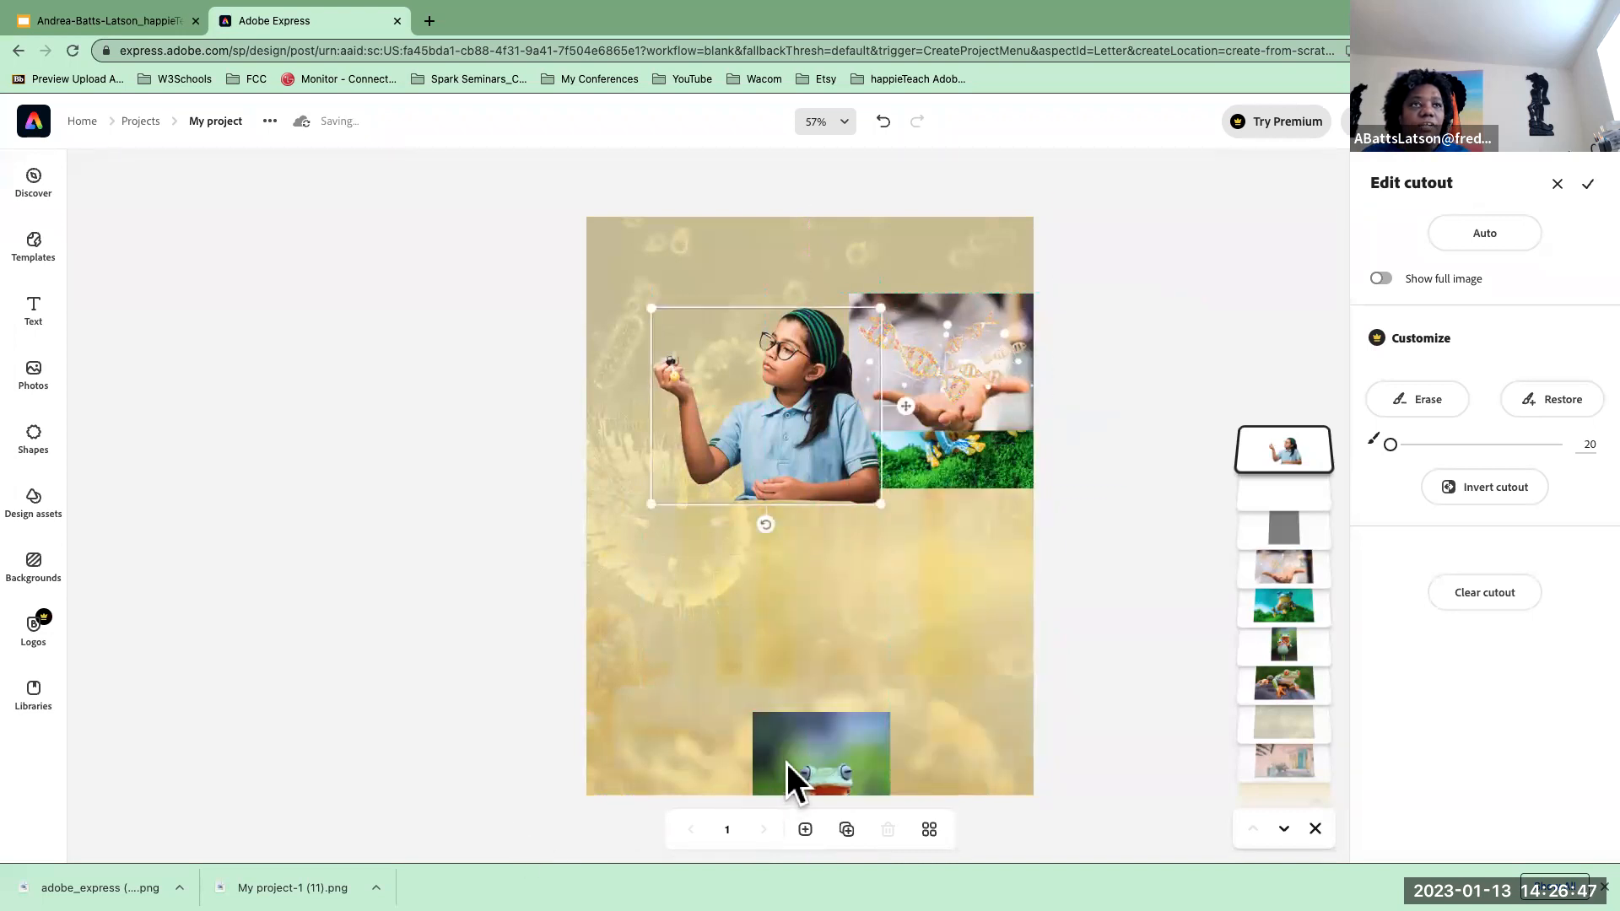
drag(787, 763, 943, 340)
- Enlarge the girl's cutout across the page's lower half and arrange the DNA hand photo and two frog photos along the left side above her
drag(774, 408, 924, 707)
drag(802, 614, 588, 506)
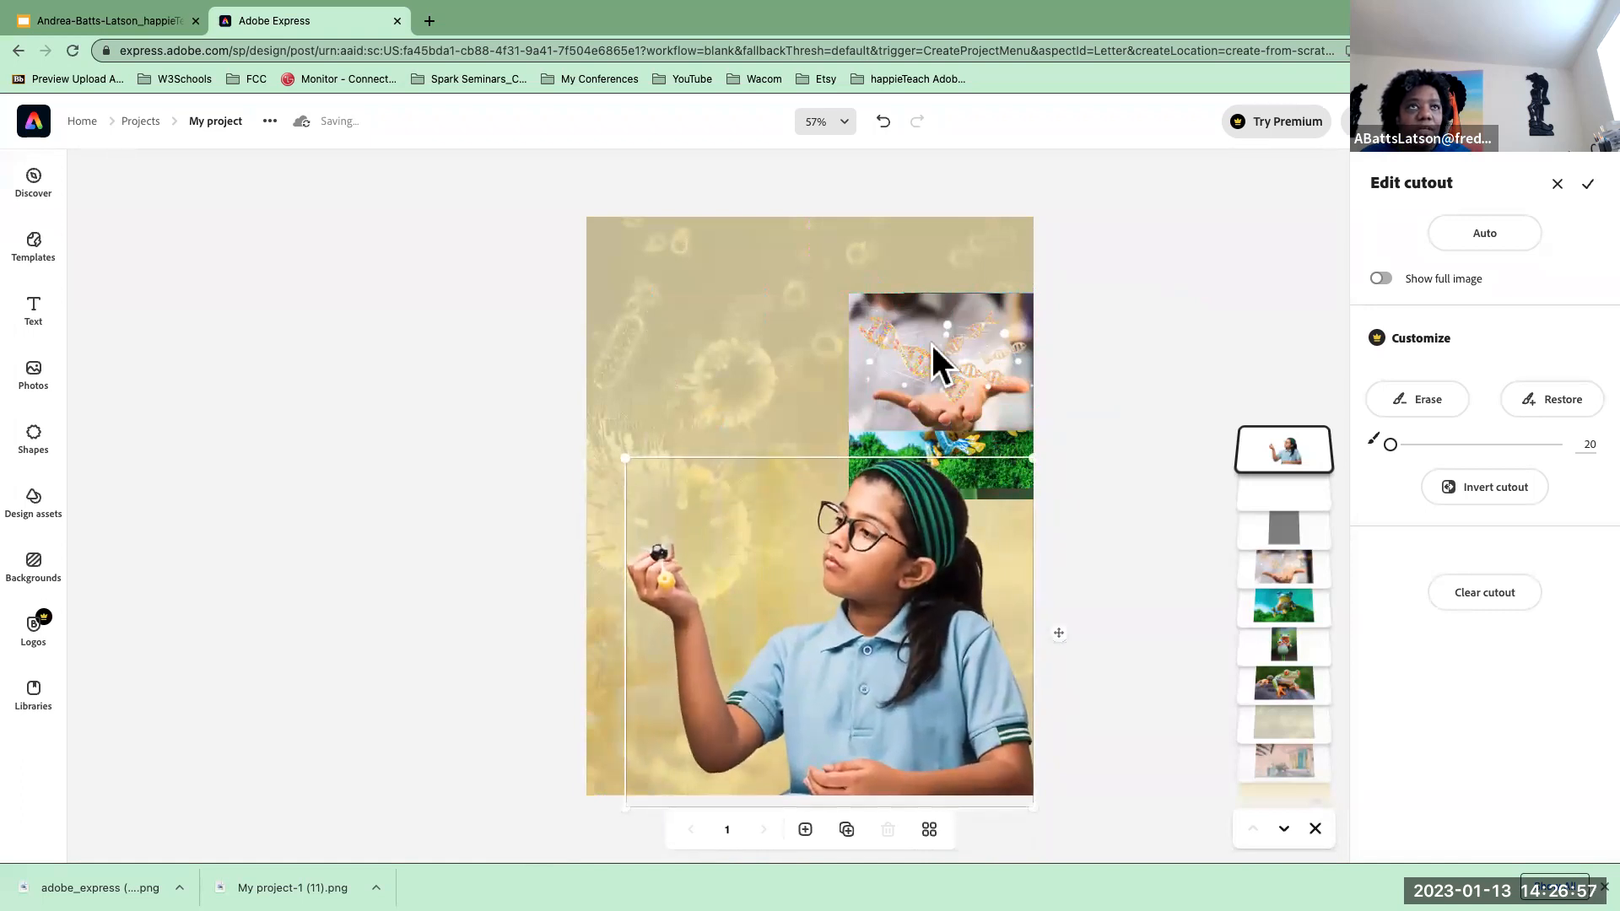
drag(918, 351, 690, 305)
drag(954, 390, 660, 295)
drag(933, 376, 666, 485)
- Try to remove the background from the frog photo with the teal backdrop, and reload the page
click(1459, 291)
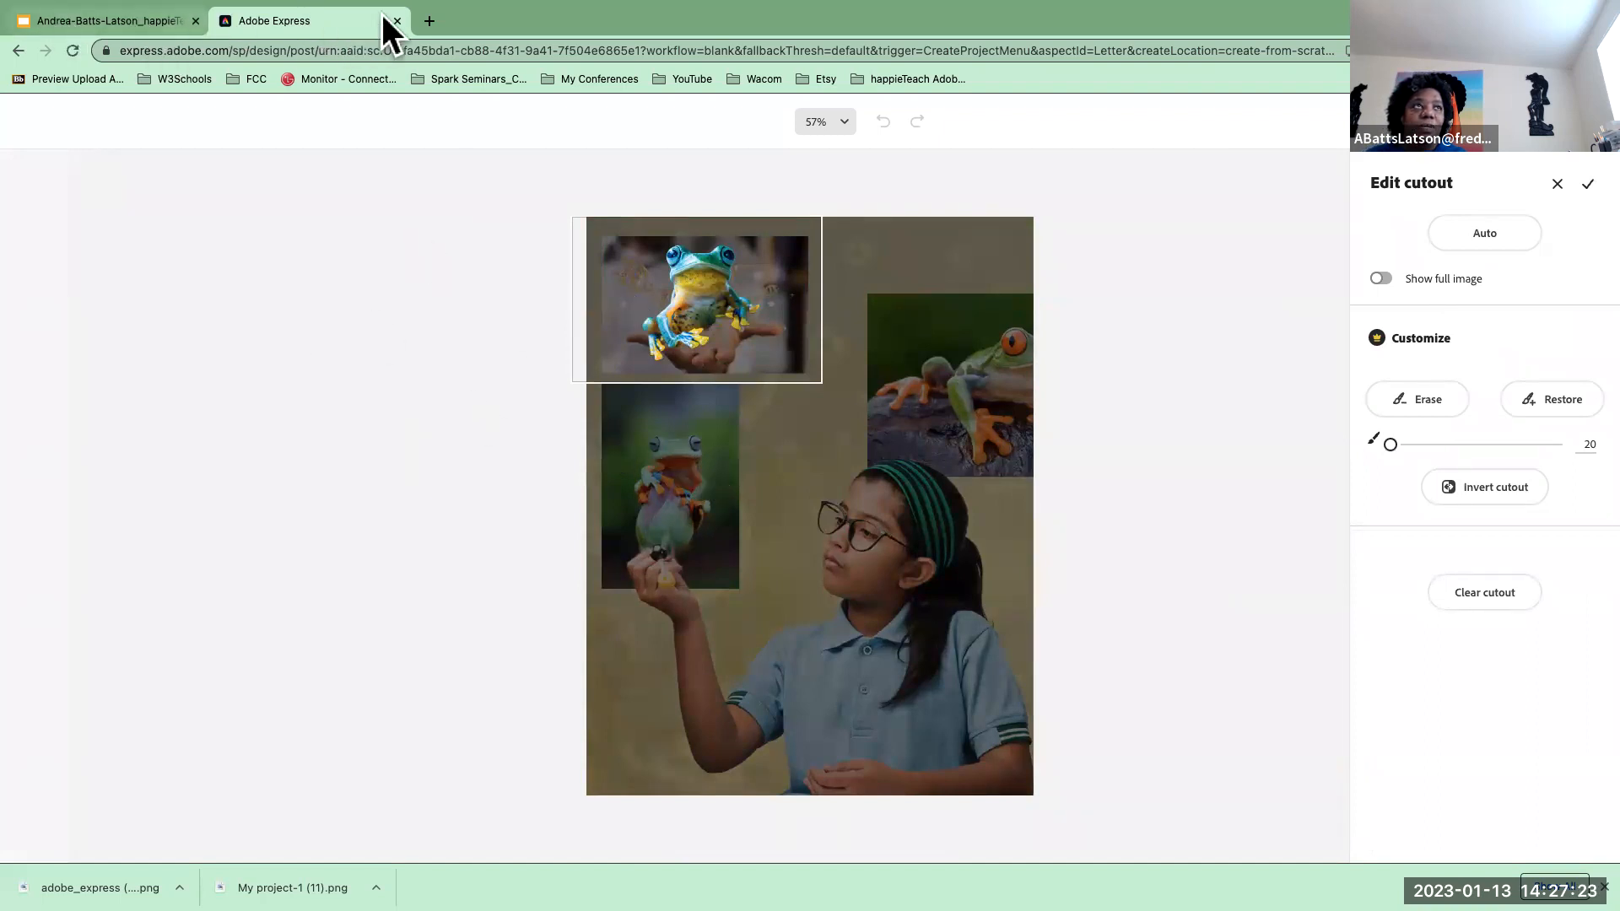
click(69, 49)
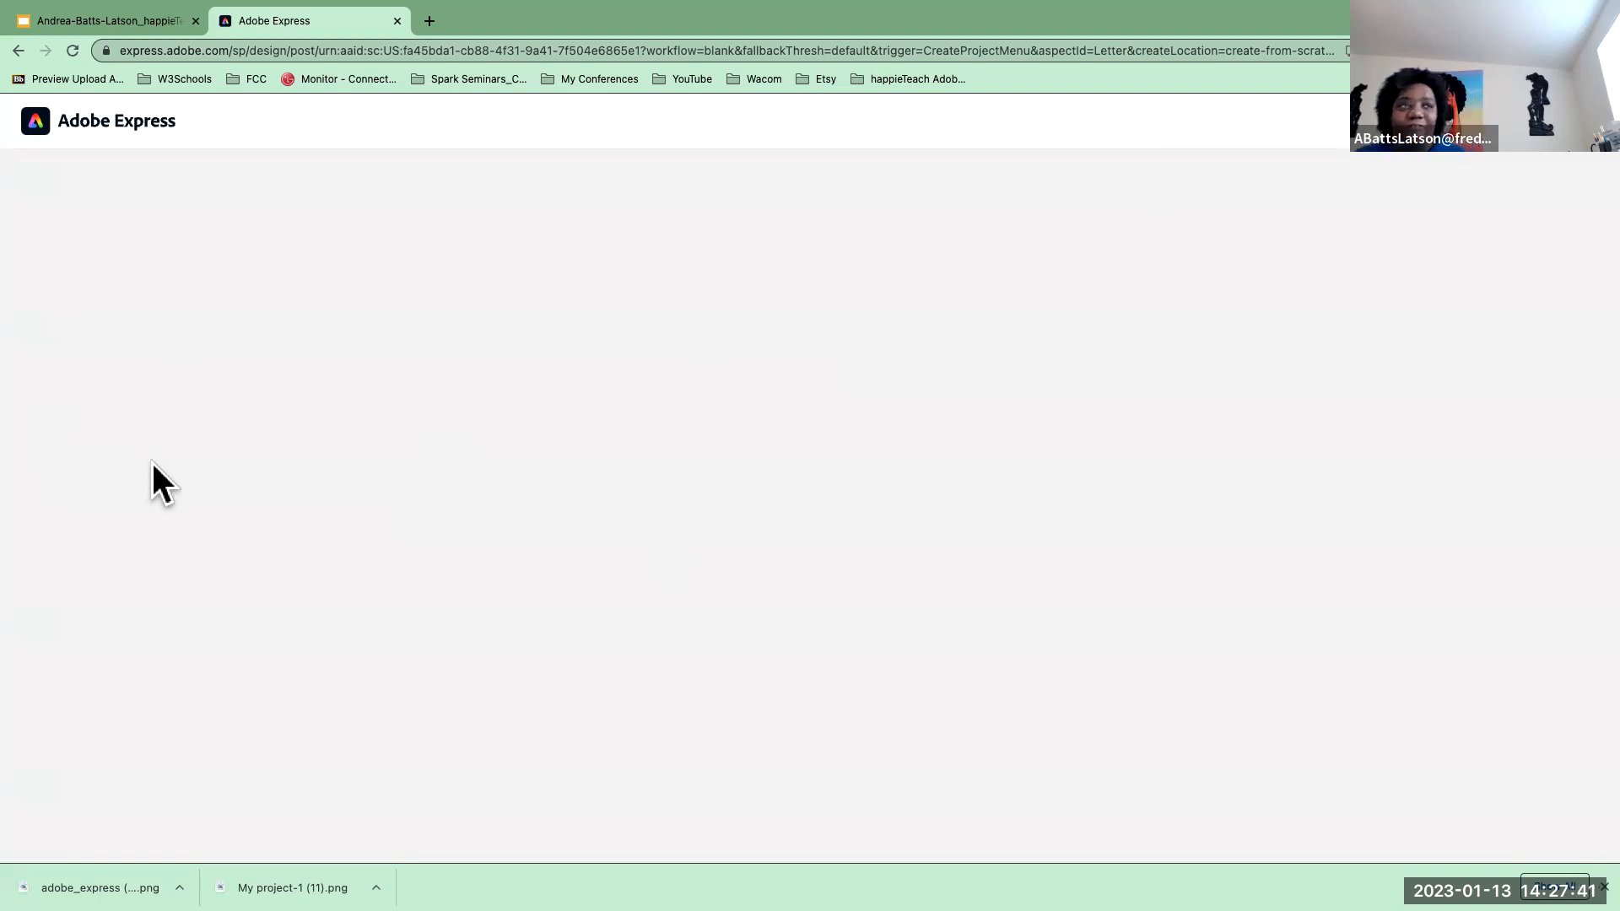
- Return to the home page and reopen the flyer project from the recent projects
click(49, 128)
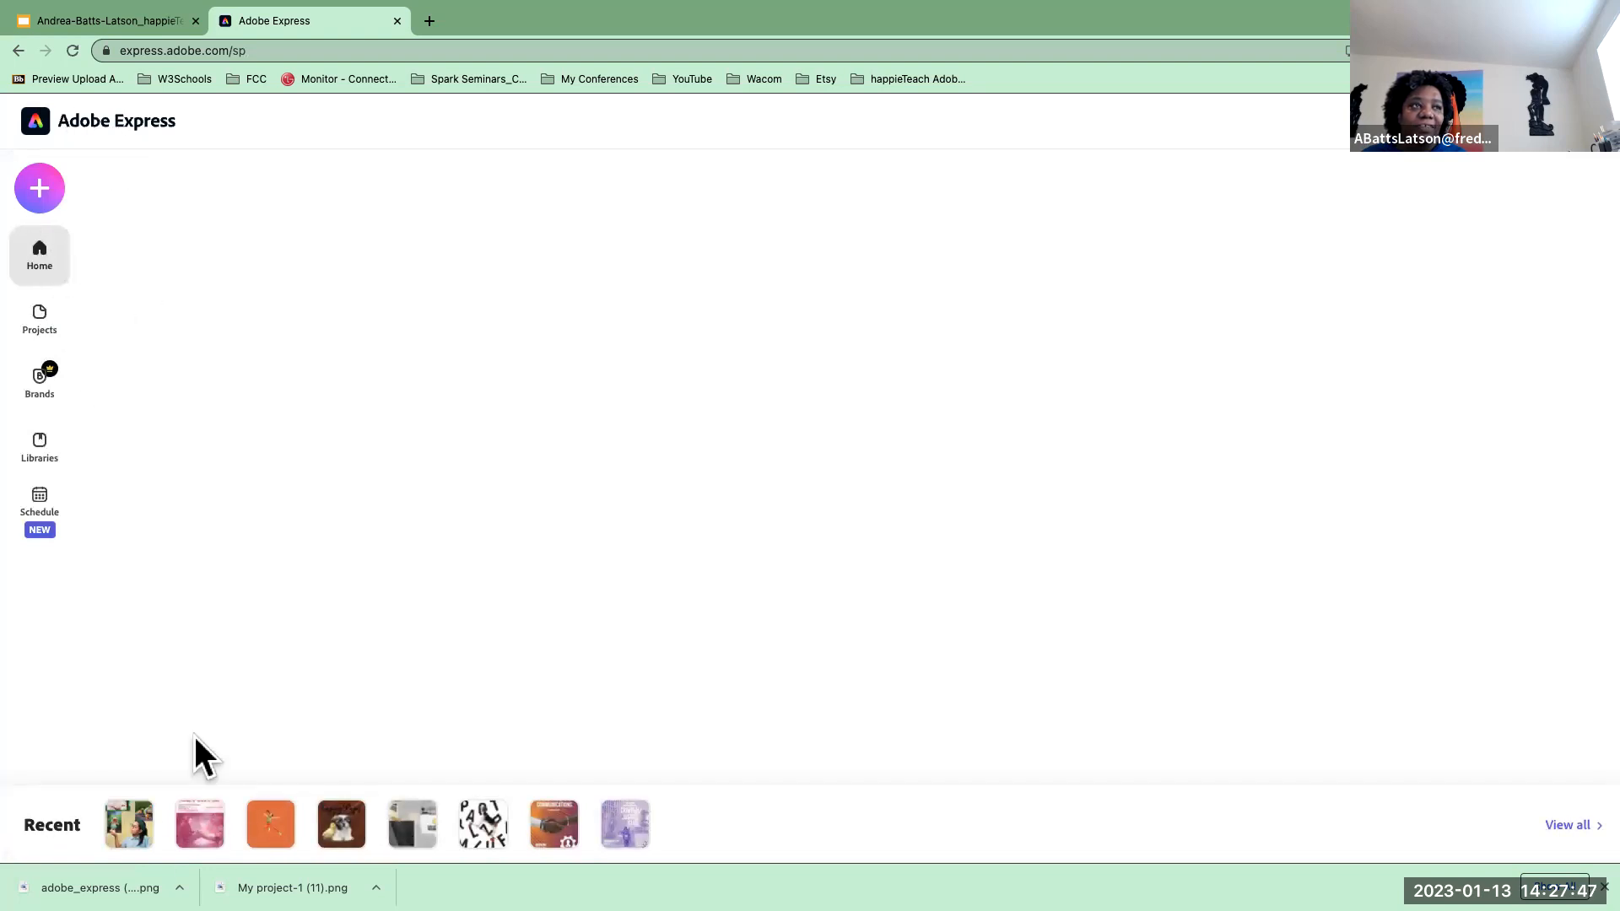
click(134, 829)
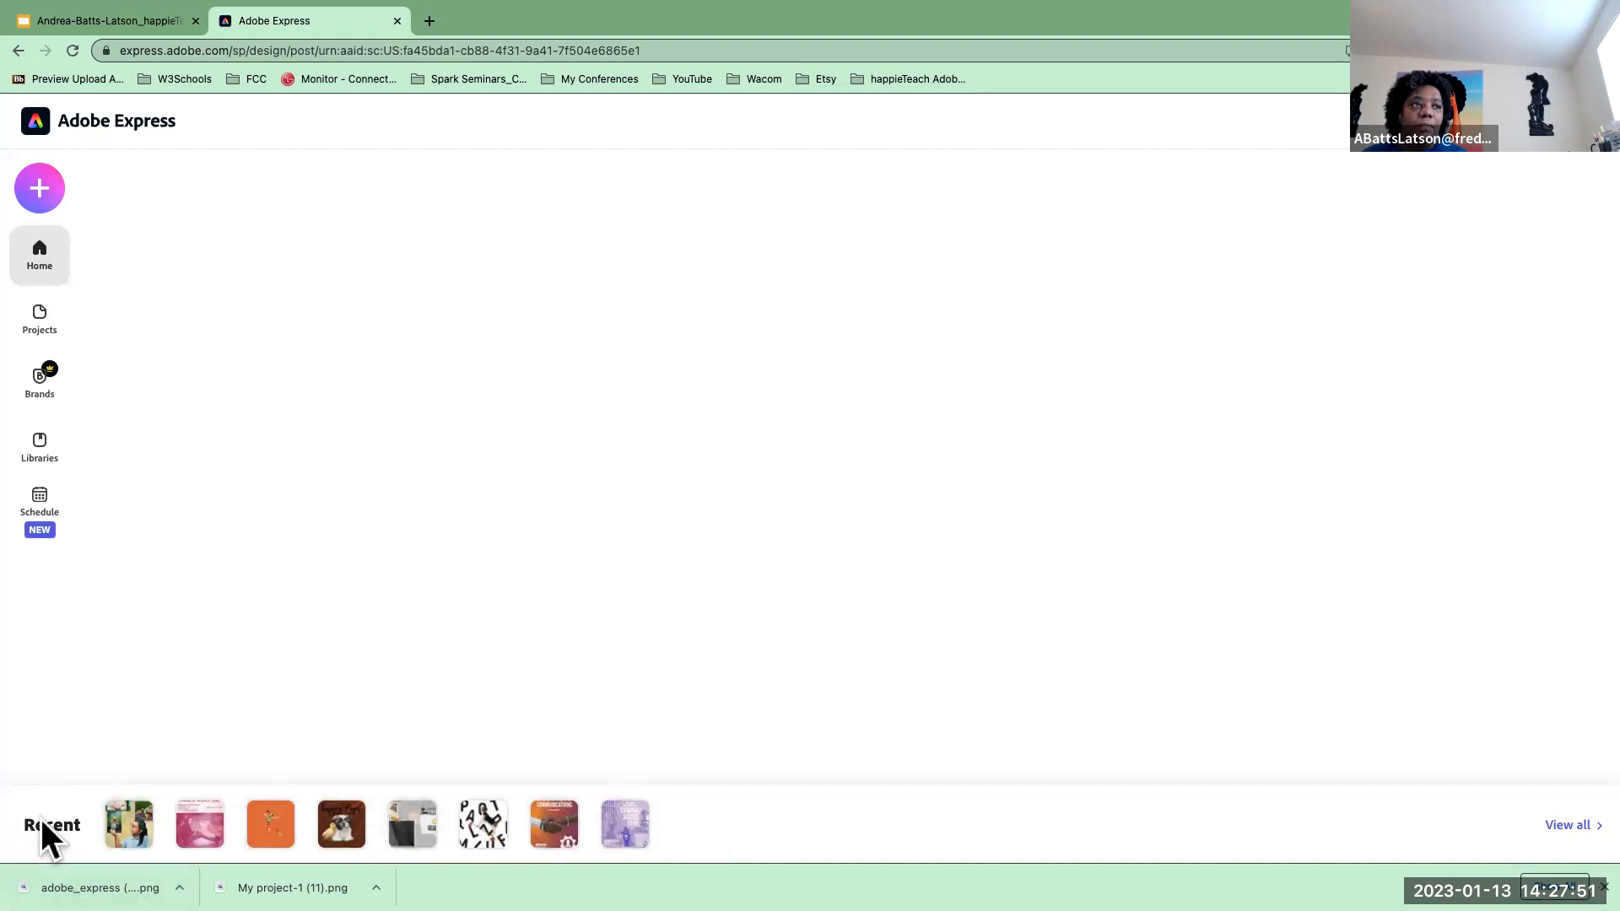
mouse_move(131, 831)
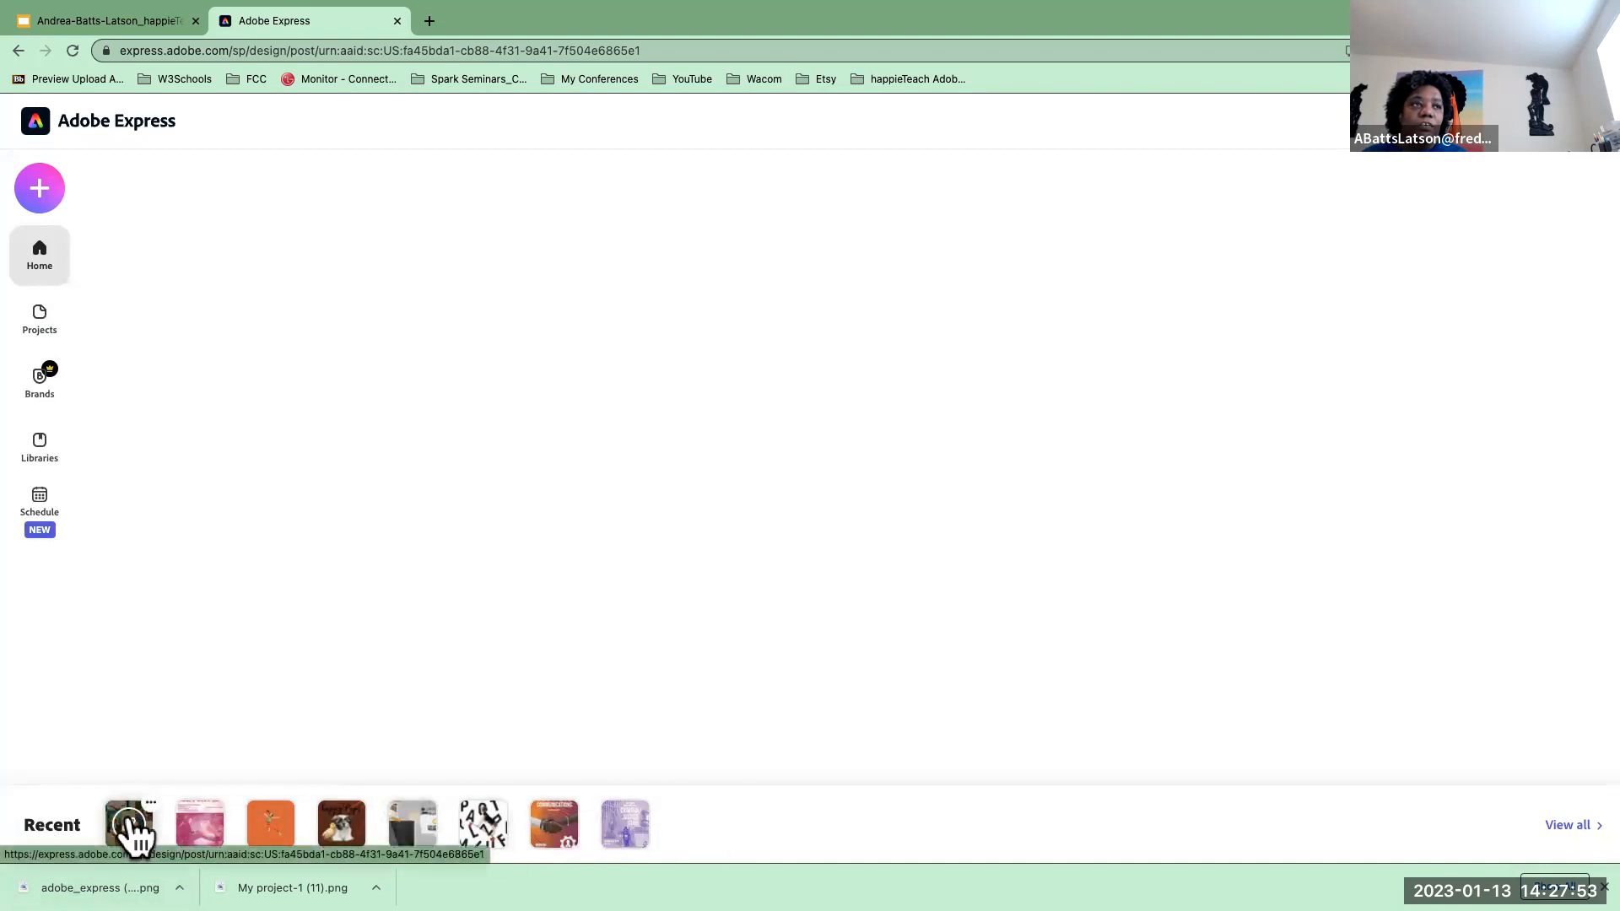
click(131, 822)
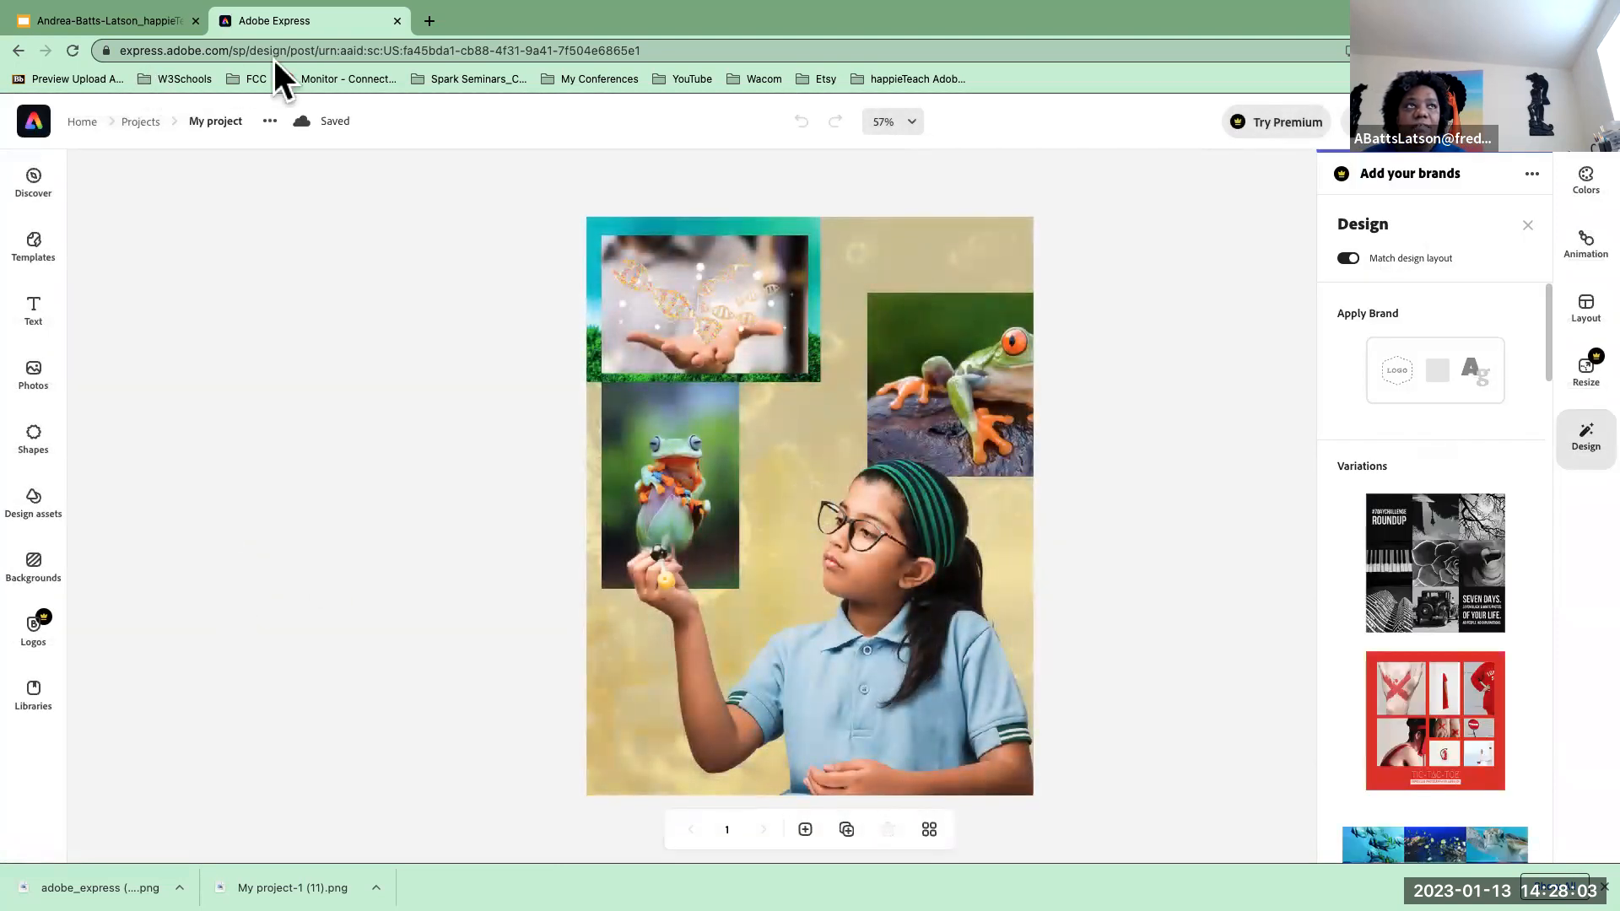
- Remove the background from the photo of the frog sitting on a flower bud and apply the cutout
click(662, 458)
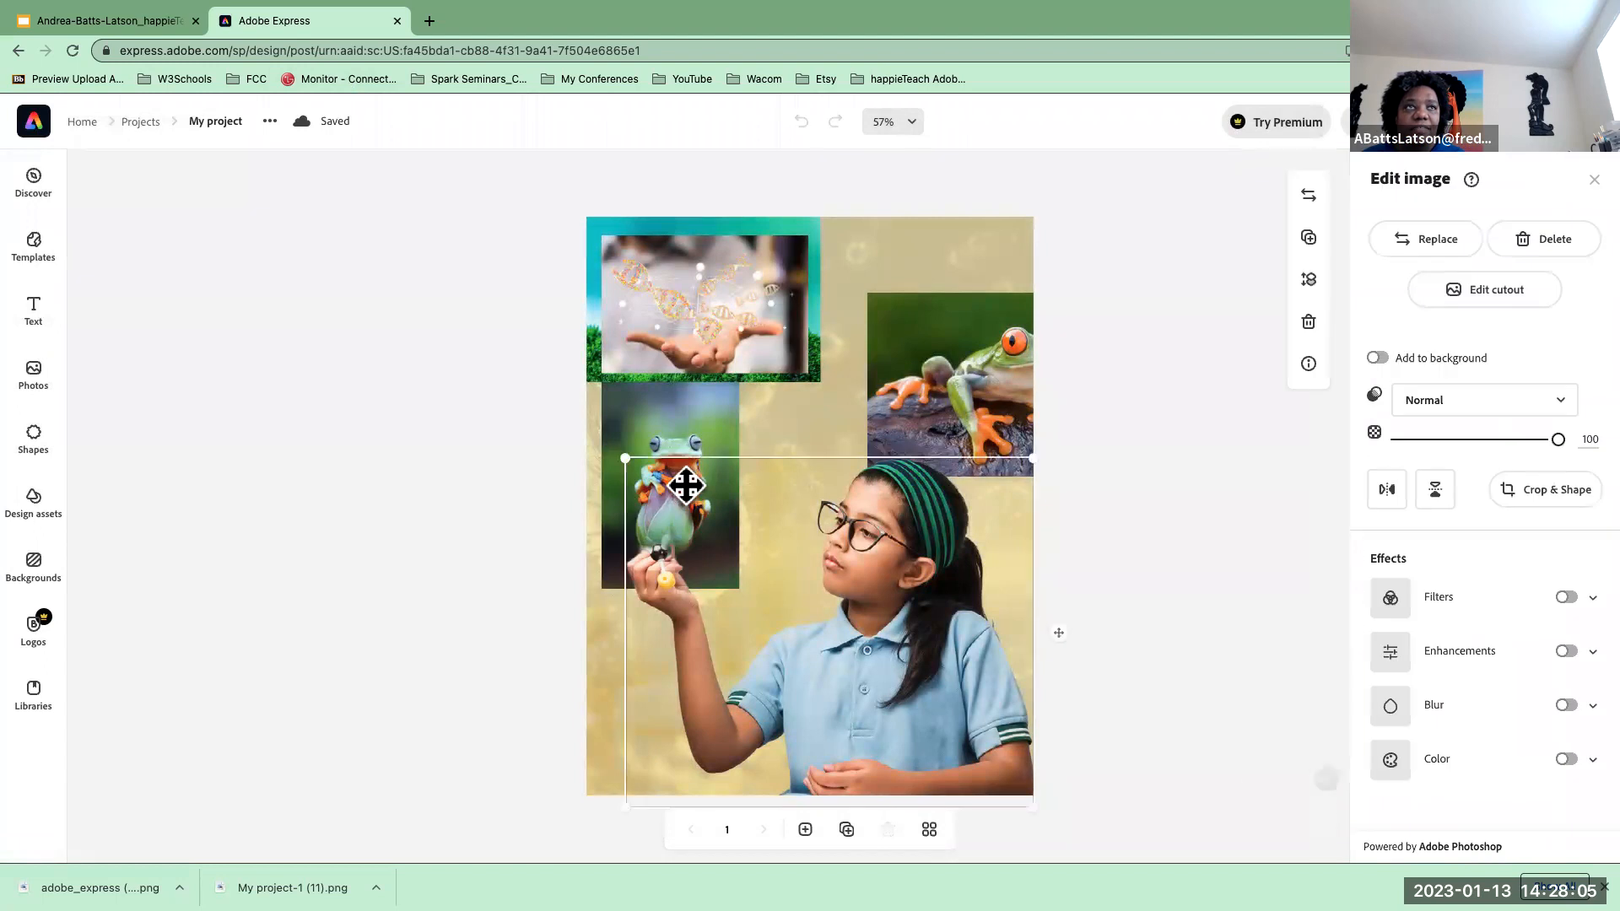
mouse_move(667, 499)
mouse_down()
mouse_move(671, 513)
mouse_move(673, 498)
mouse_up()
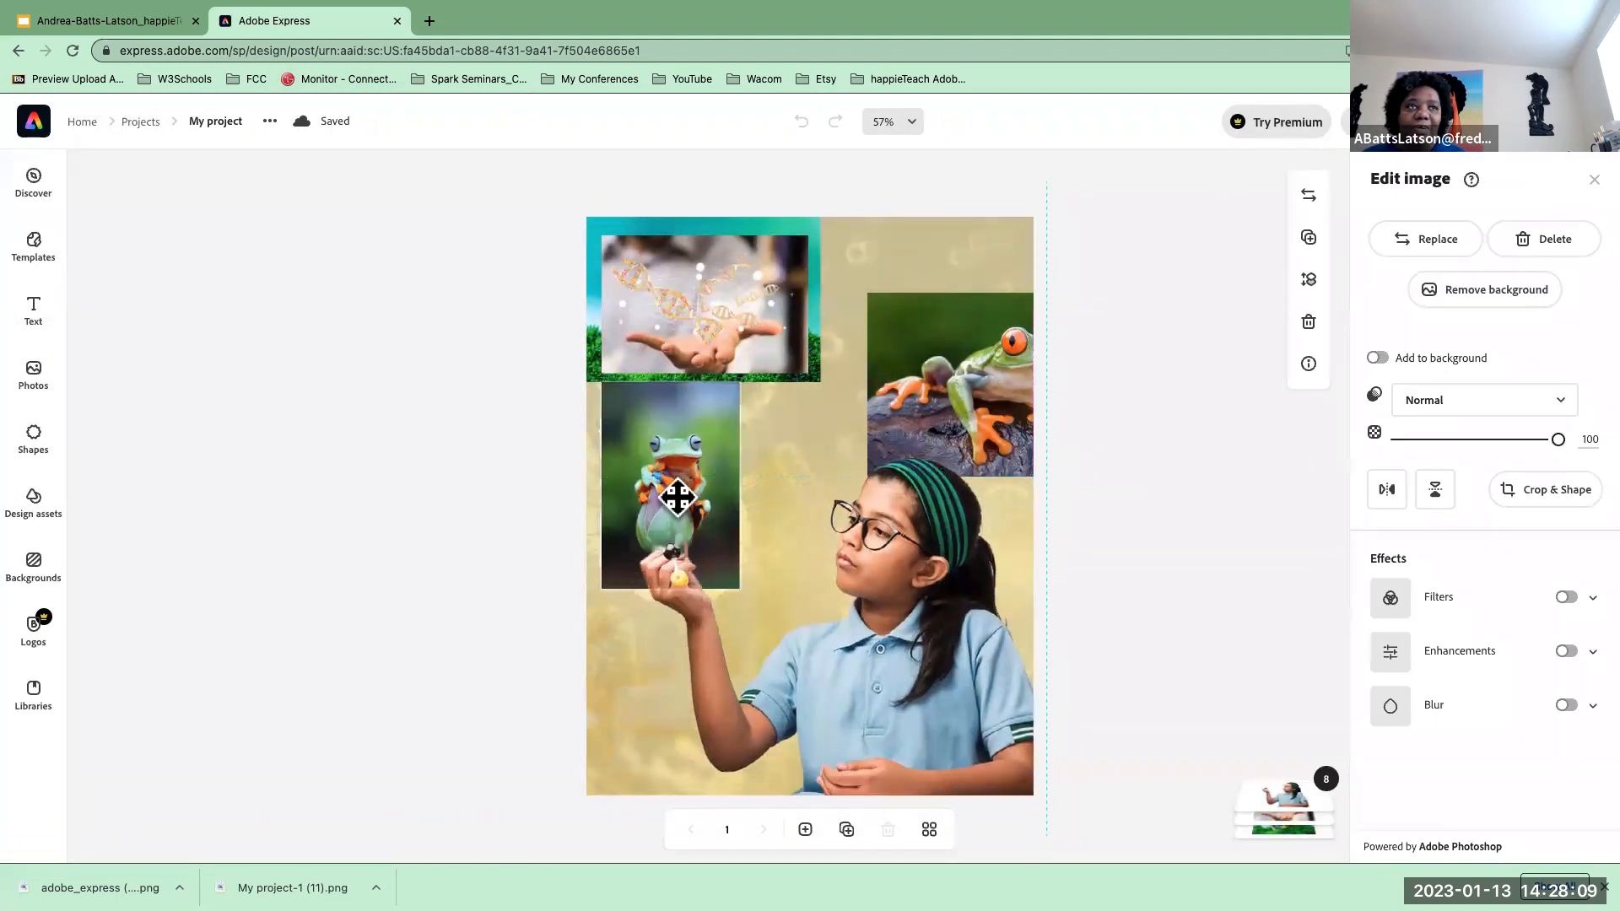
click(681, 403)
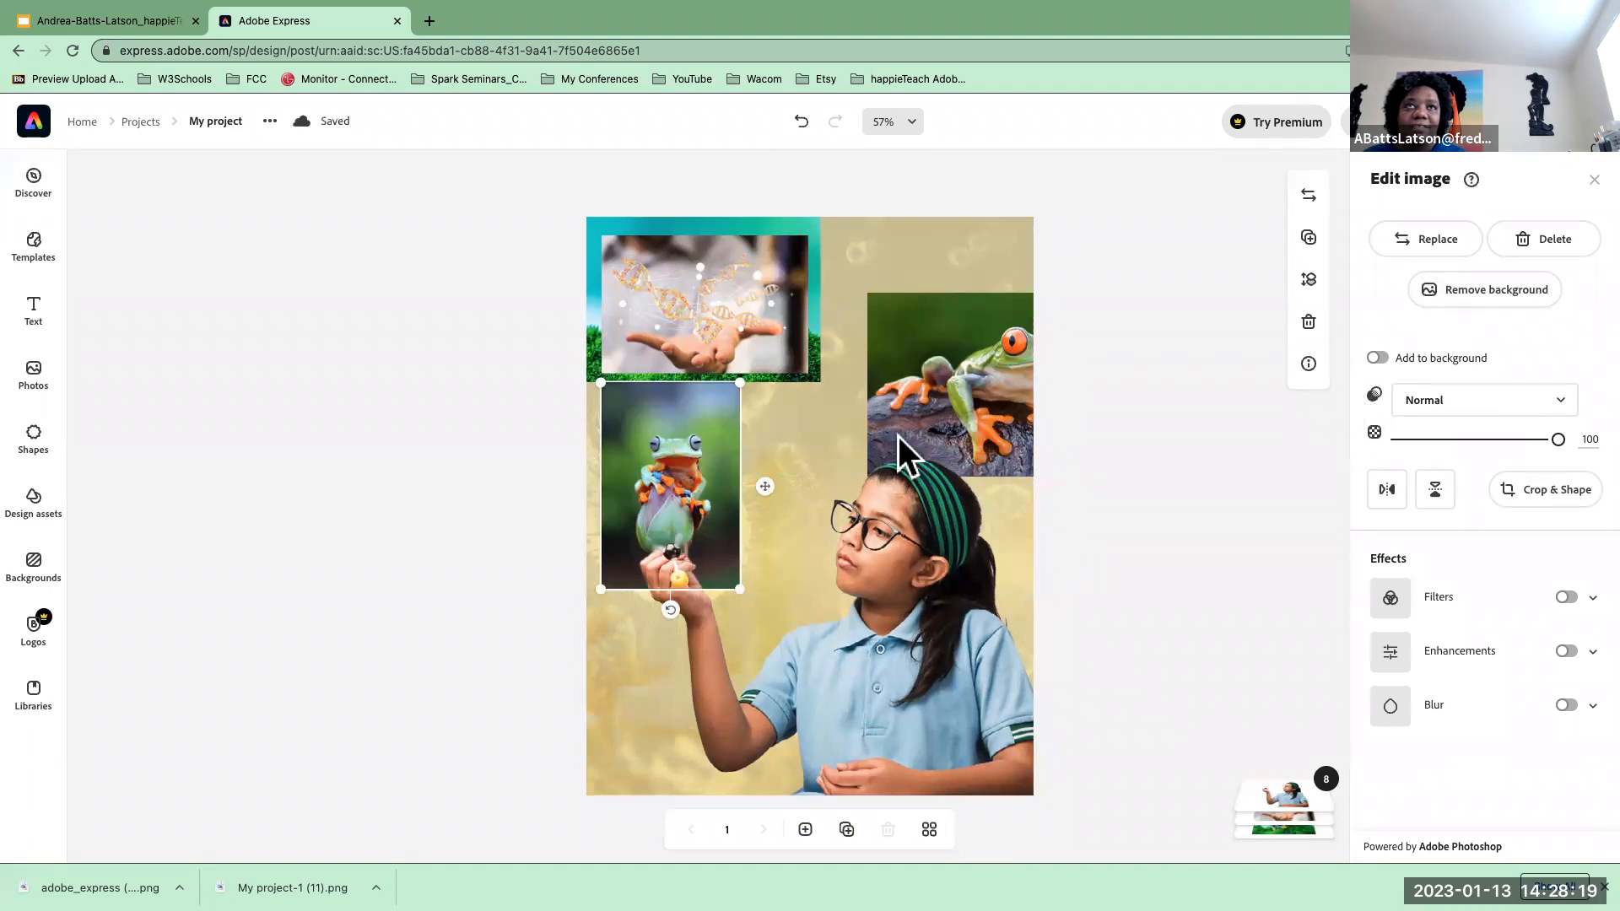
click(1468, 295)
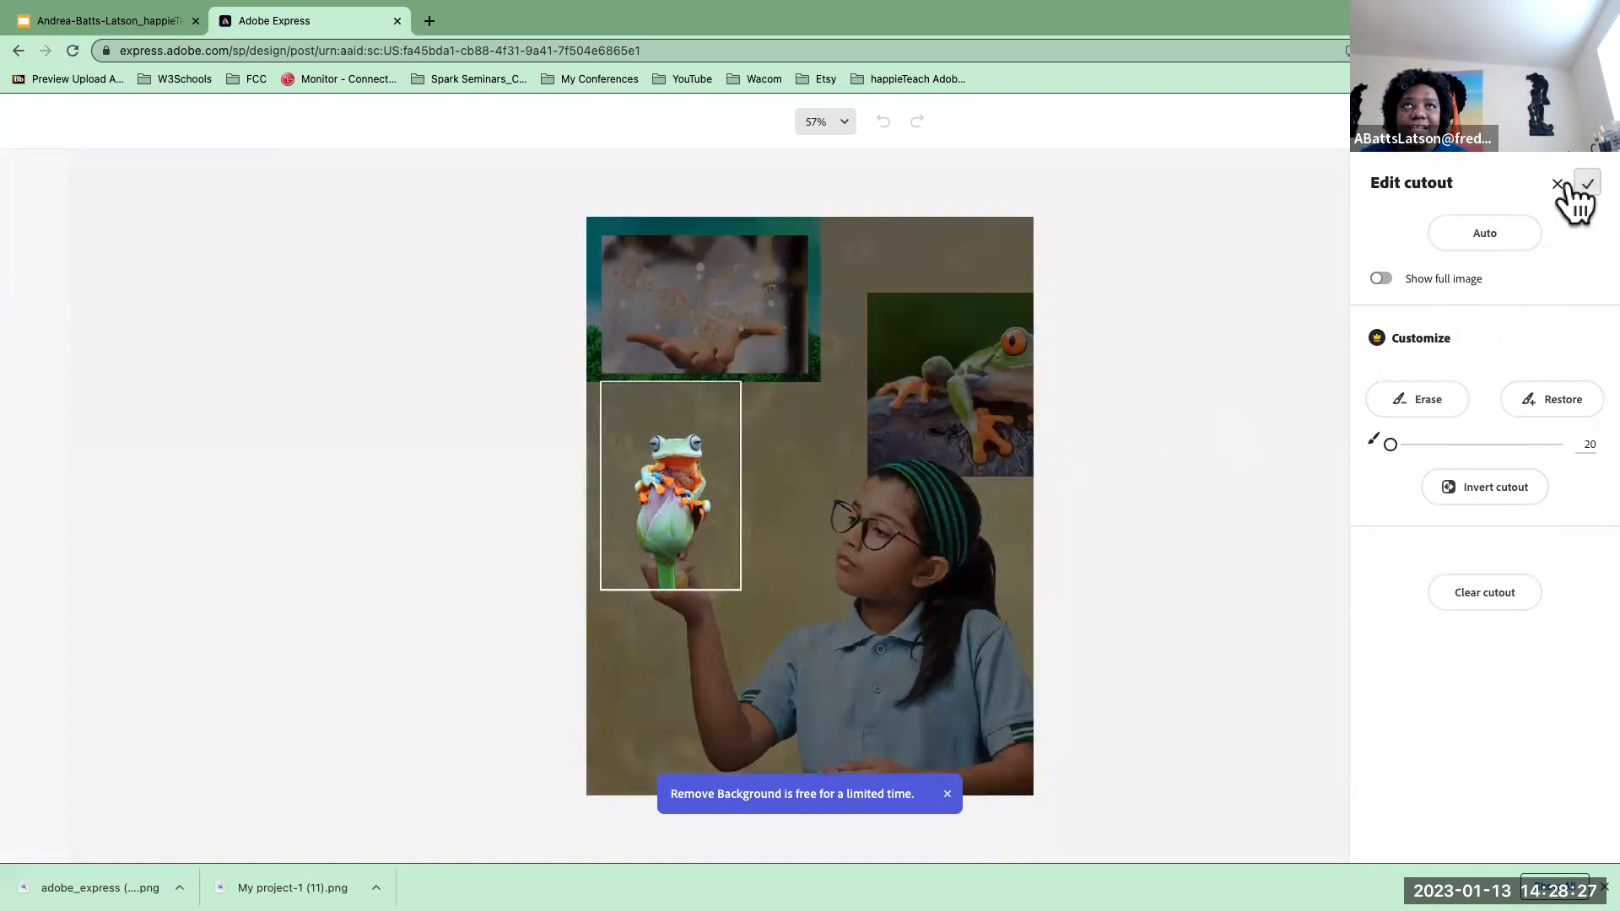
click(1586, 186)
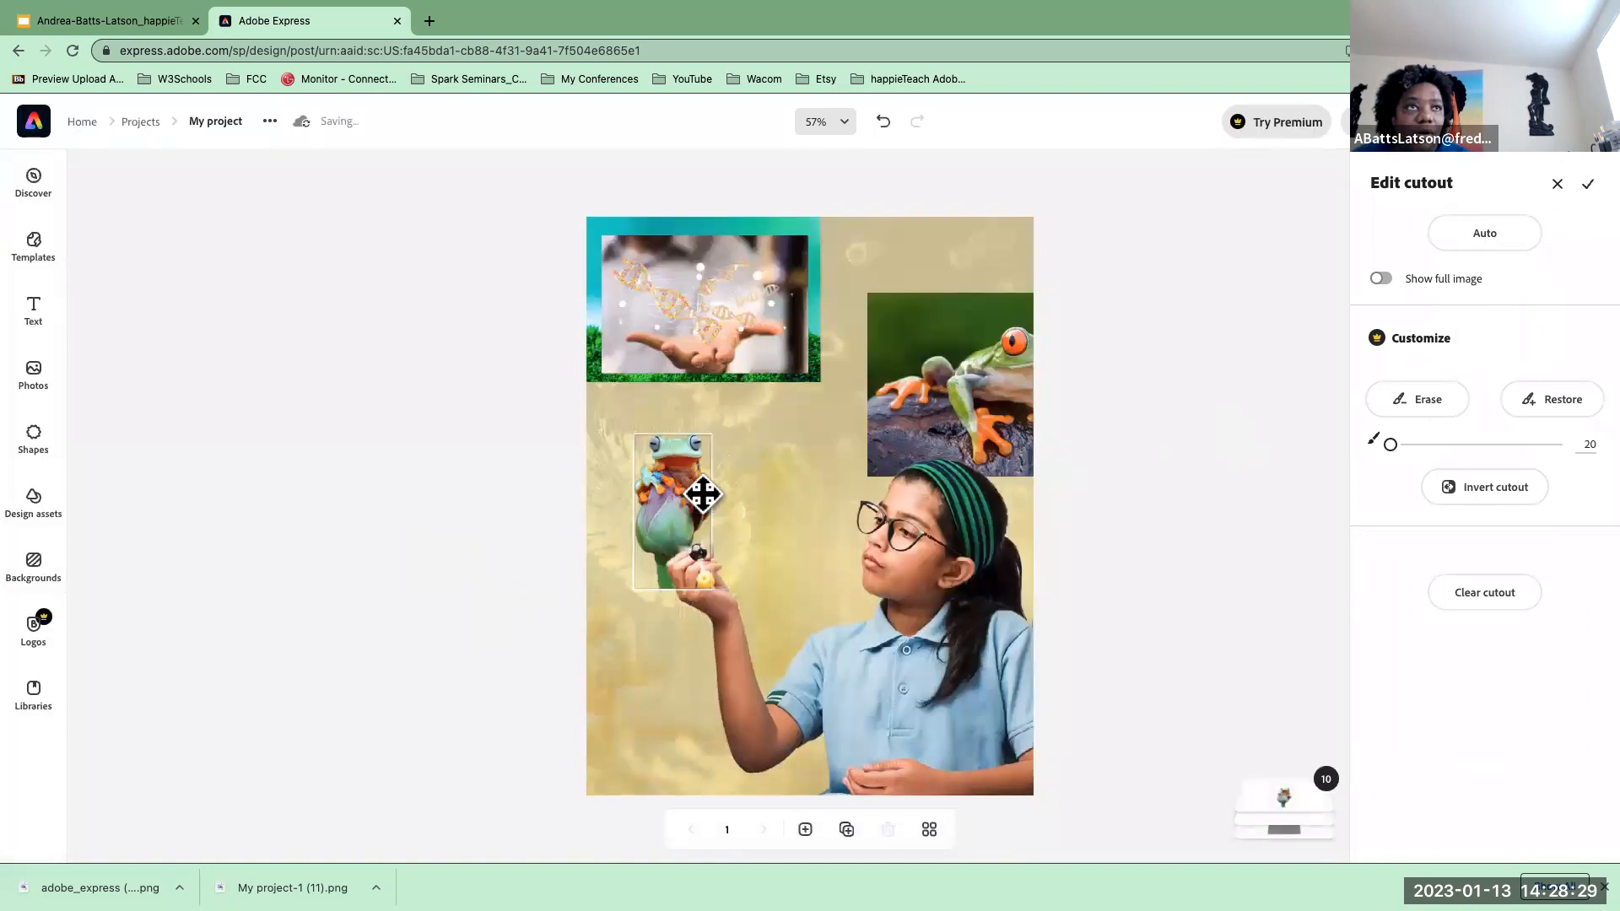
- Select the frog cutout behind the girl's raised hand and check its place in the layer stack
click(665, 468)
mouse_move(672, 439)
mouse_down()
mouse_move(676, 479)
mouse_move(663, 462)
mouse_up()
click(668, 442)
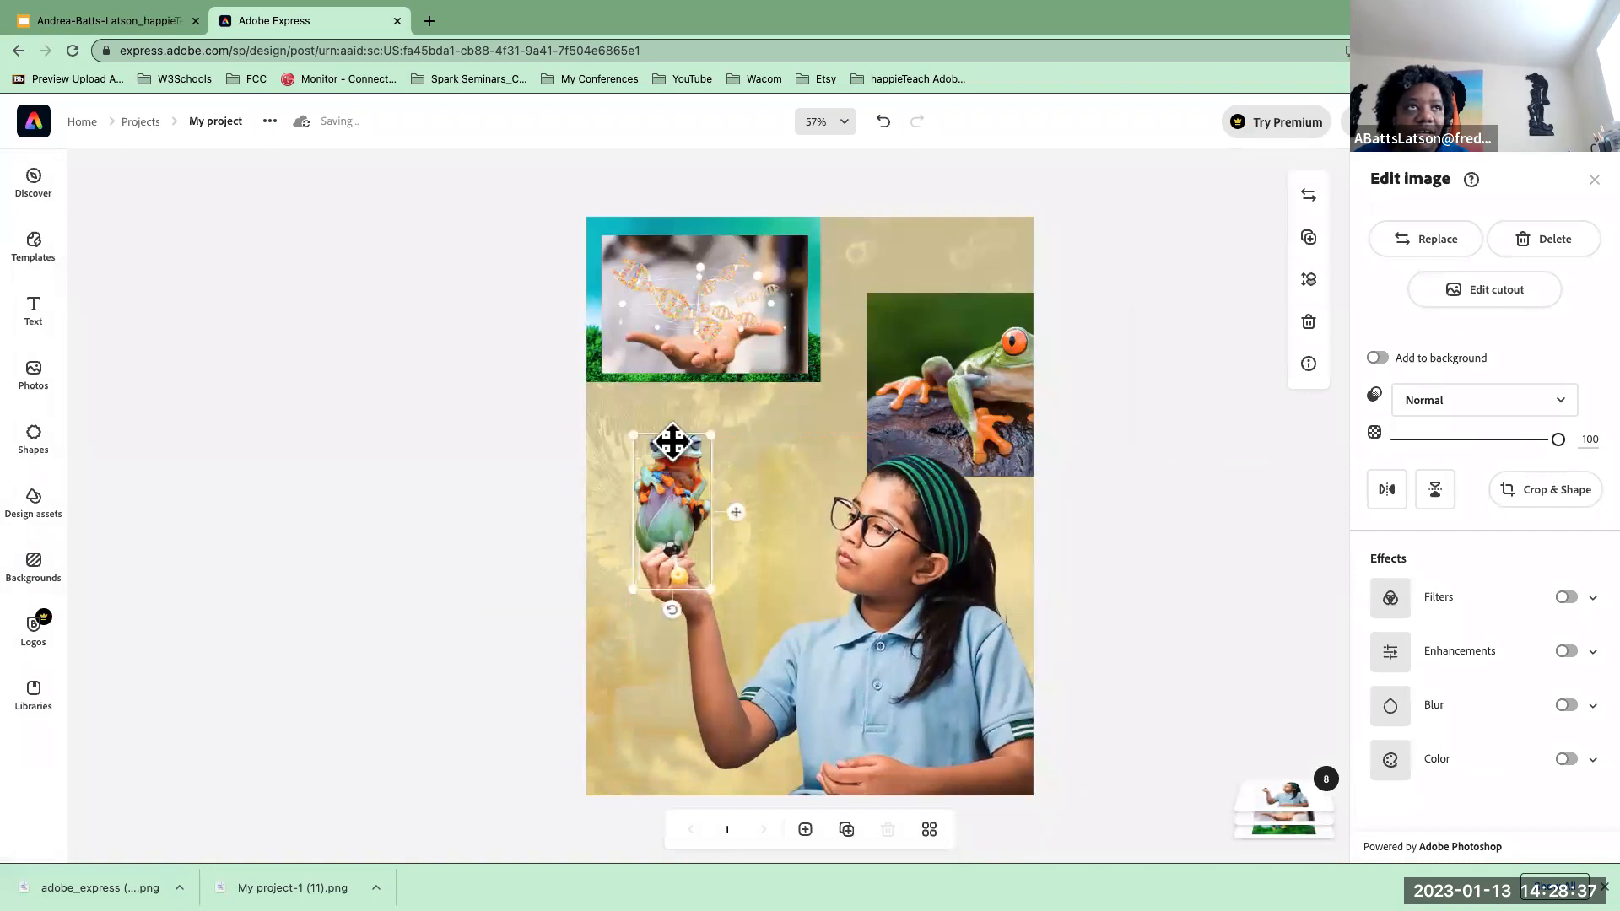
click(1289, 822)
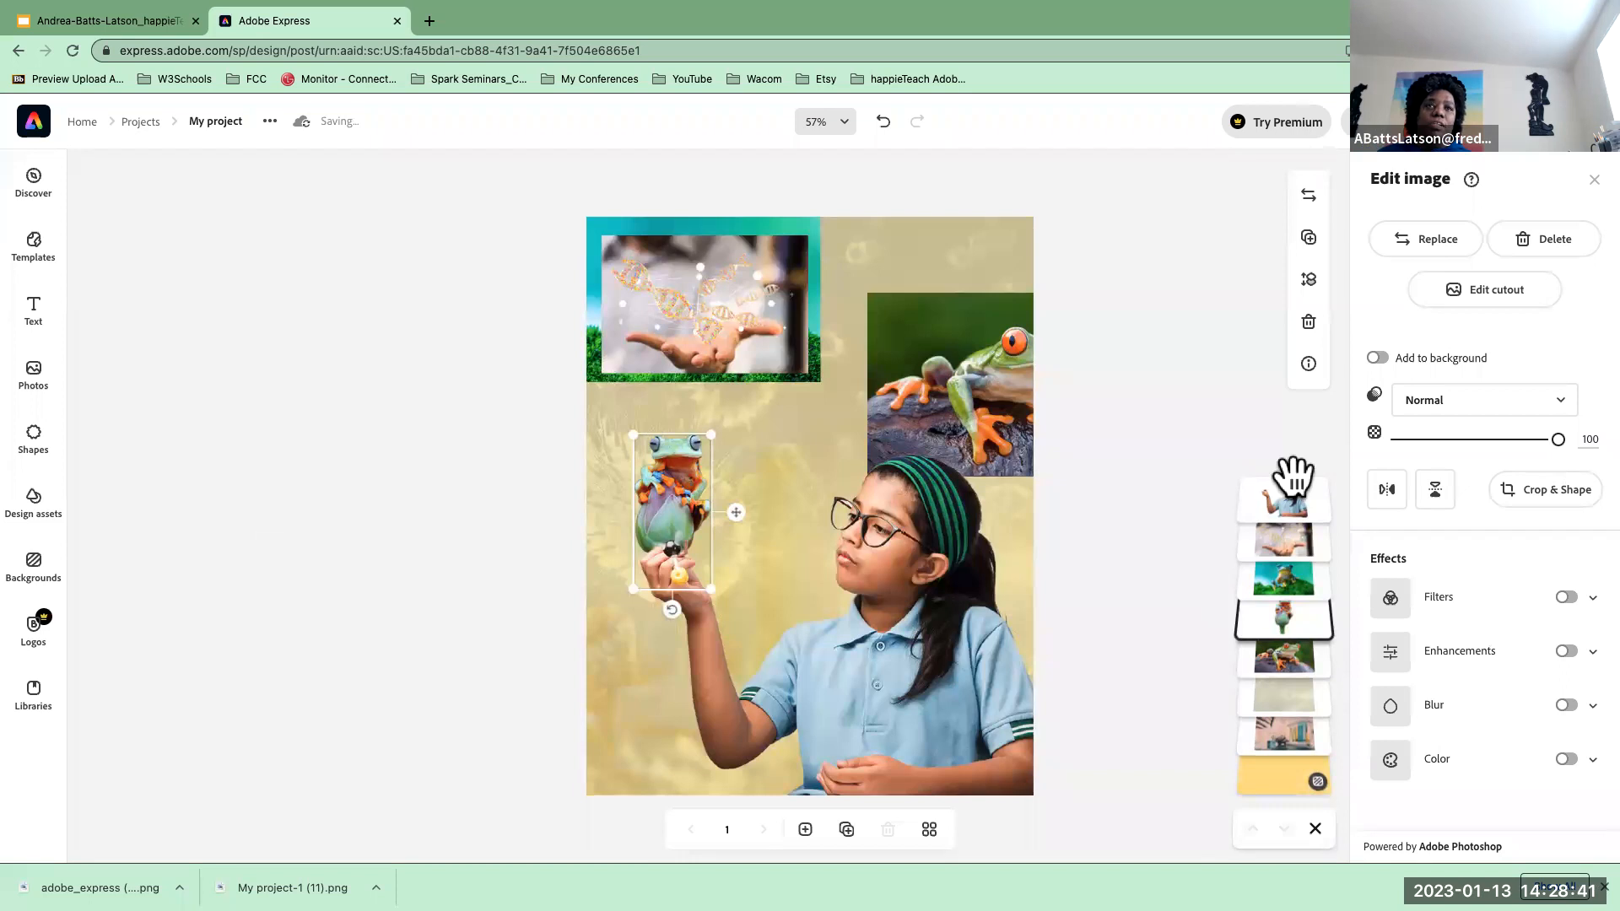
click(1313, 829)
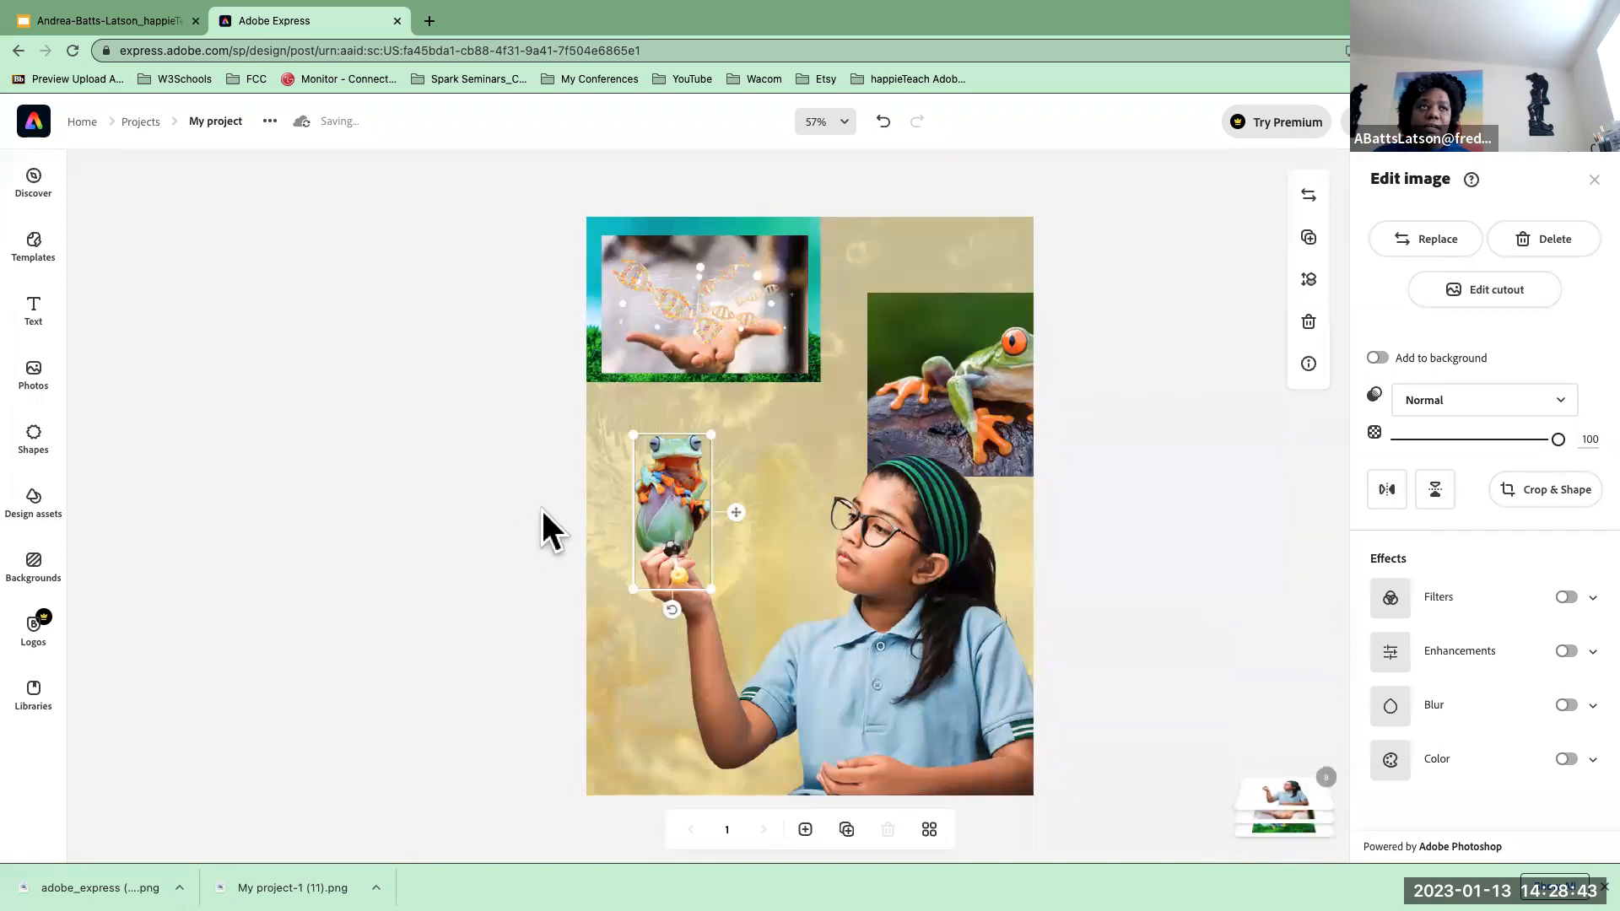
- View the source and licence information of the frog-on-a-bud cutout above the girl's hand
click(691, 496)
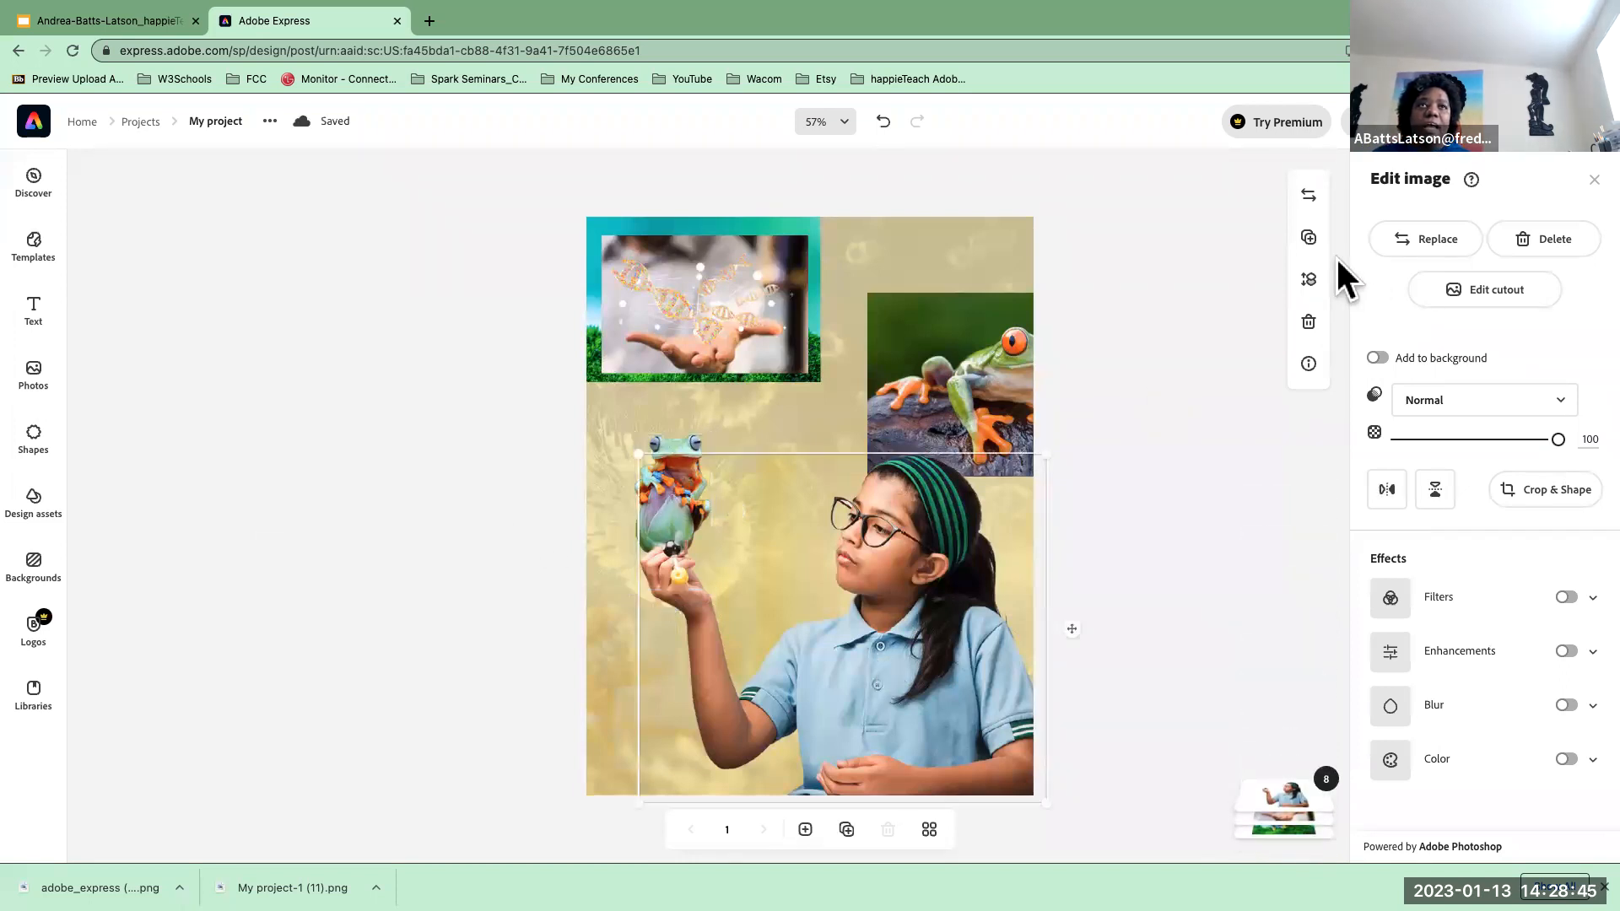
click(662, 437)
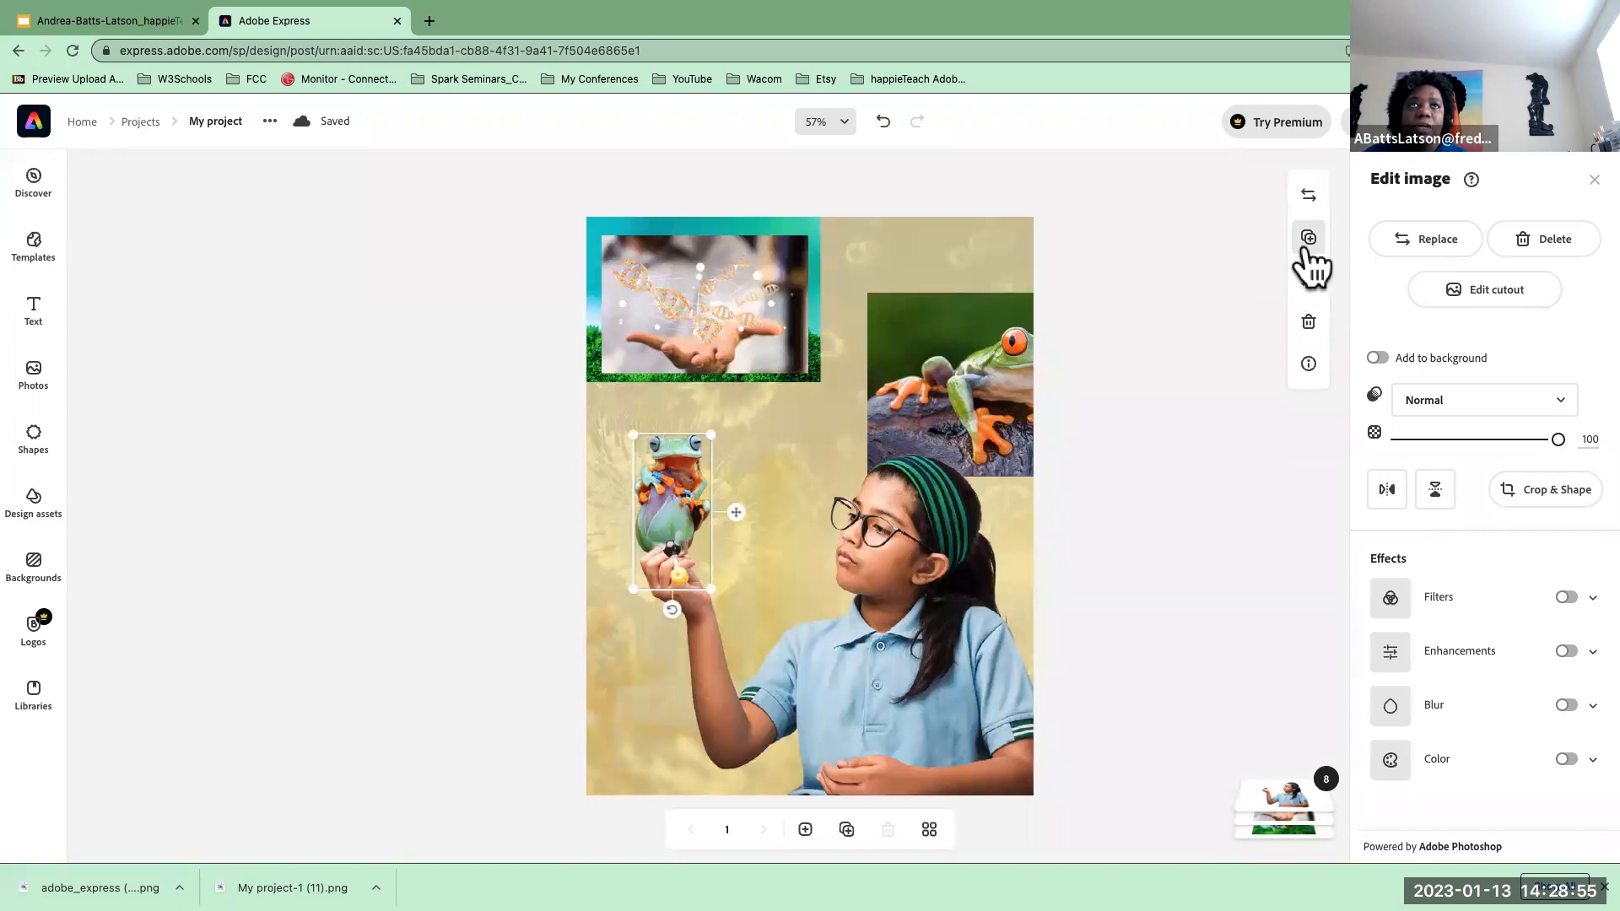
click(1308, 363)
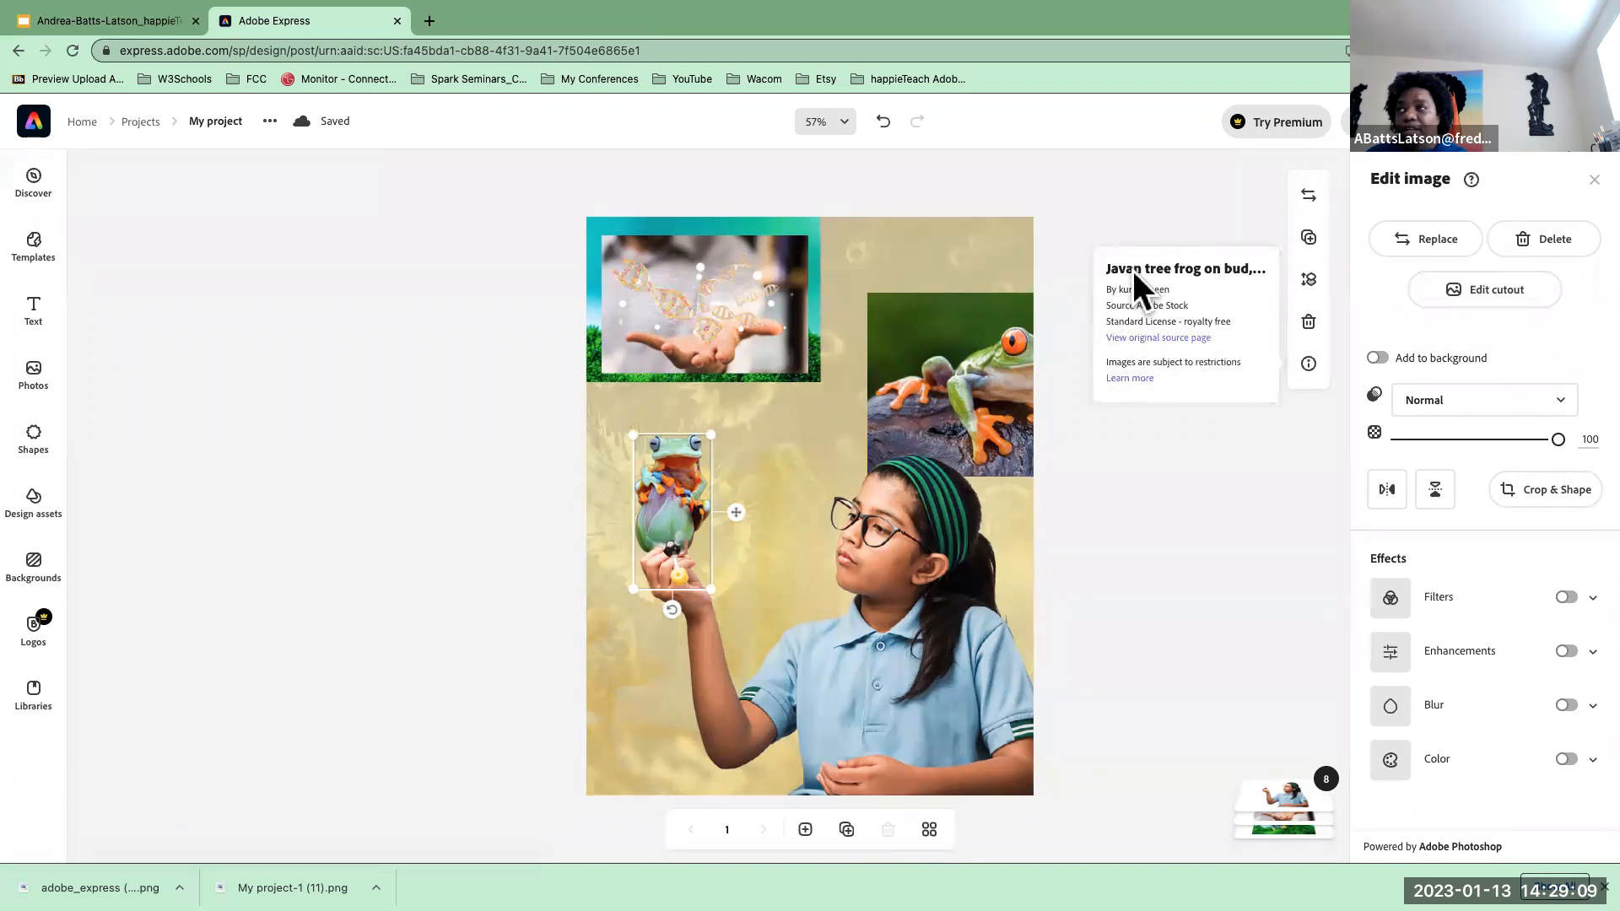
click(1110, 186)
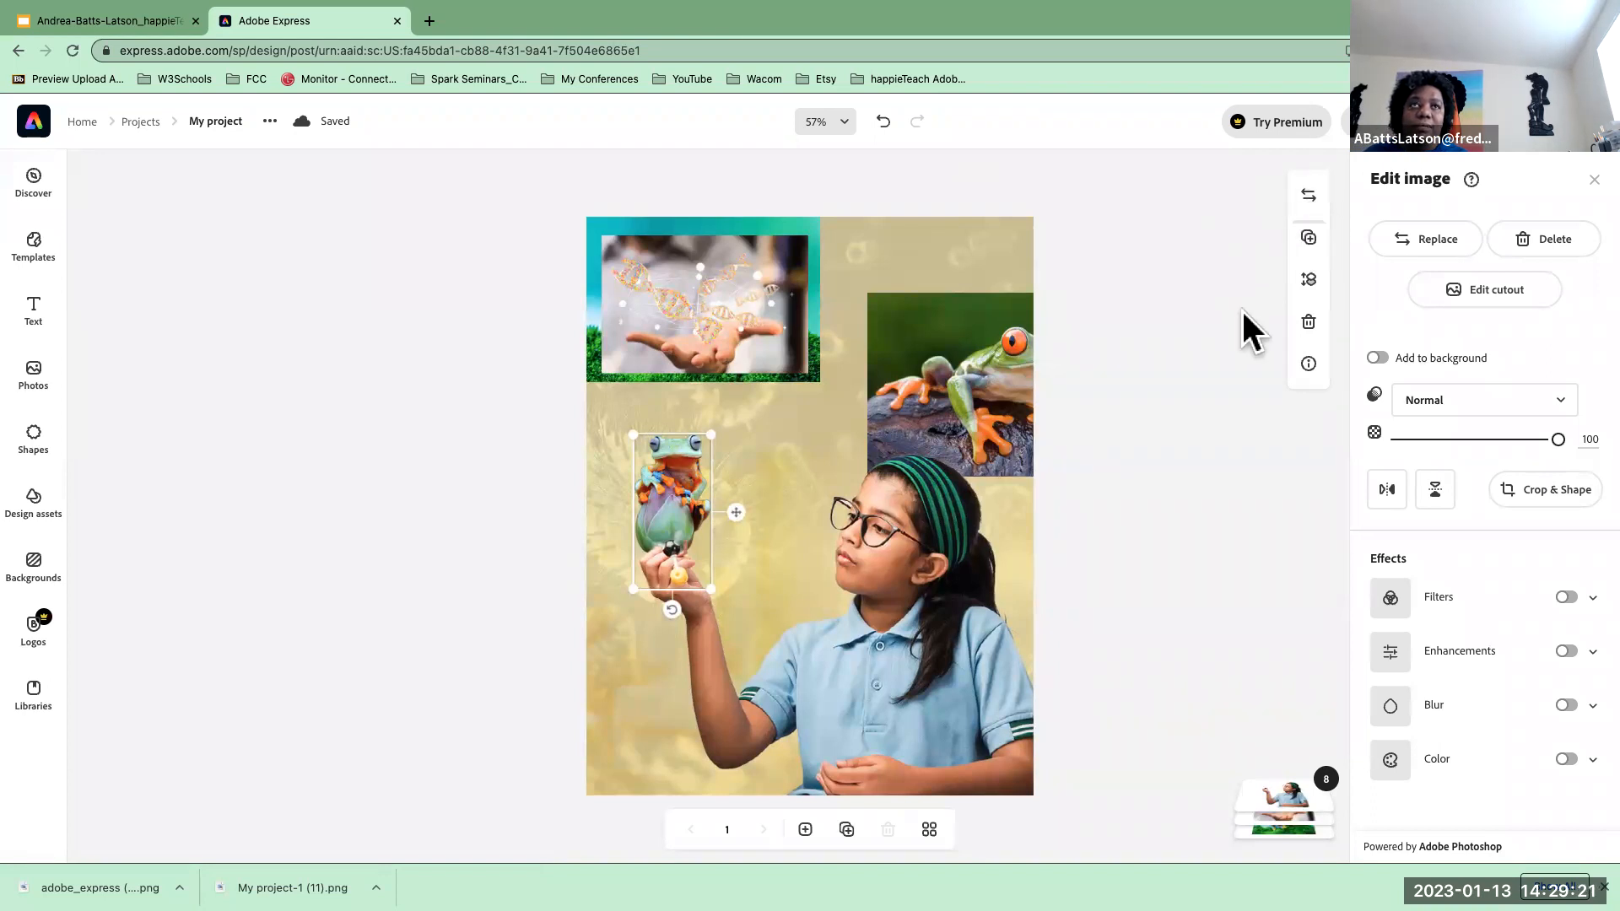
- Send the frog cutout one layer back and bring it one layer forward again
click(1309, 283)
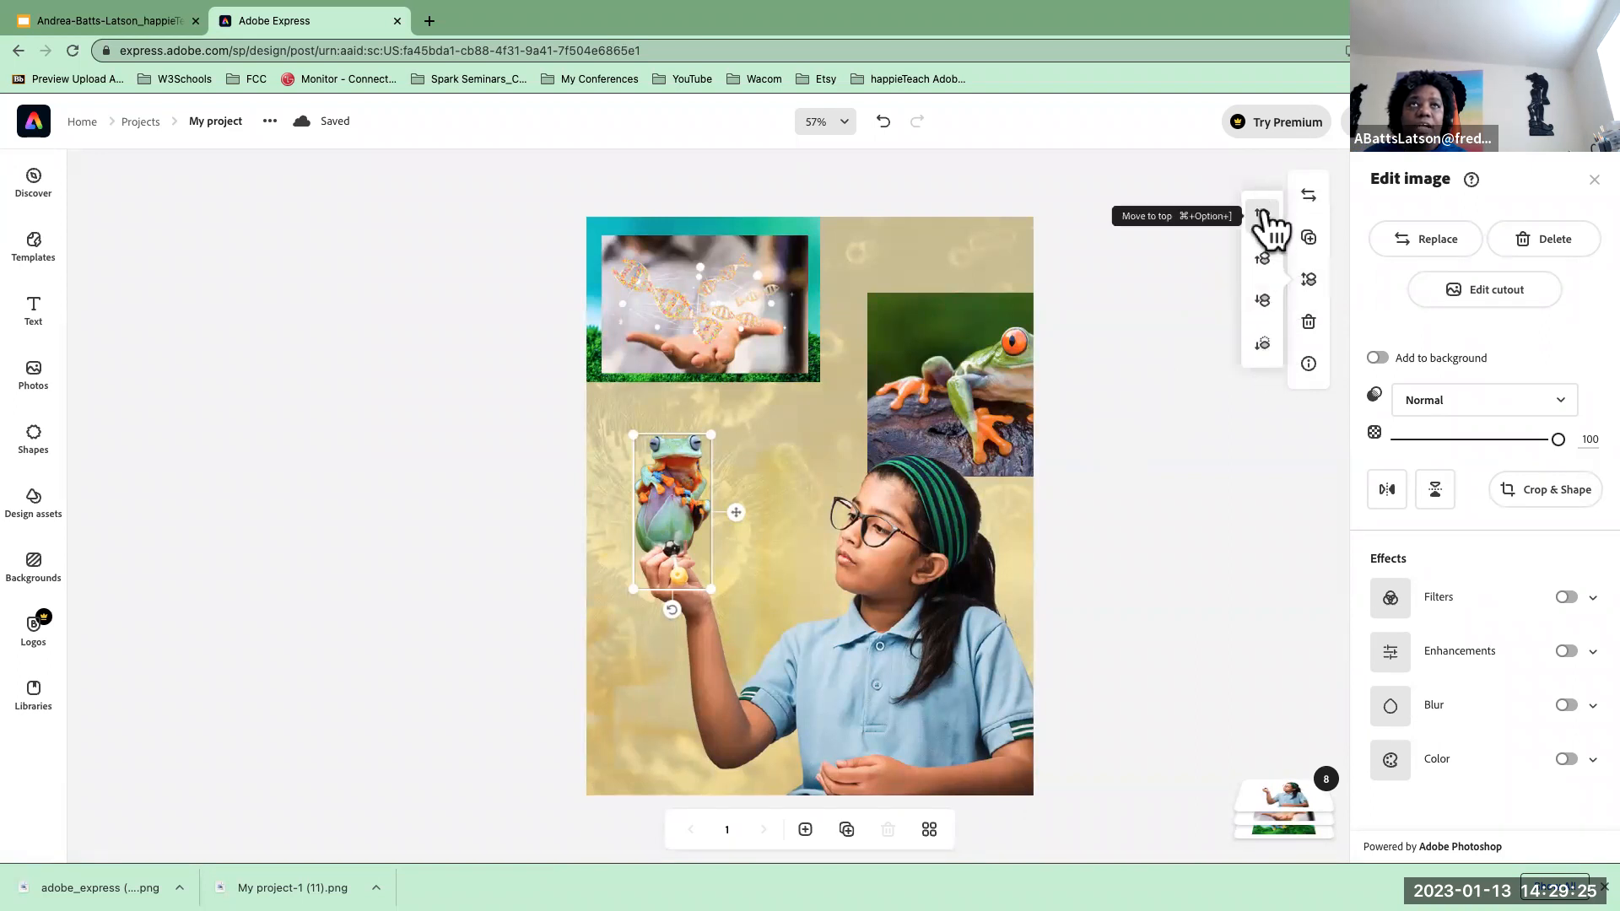
click(1263, 301)
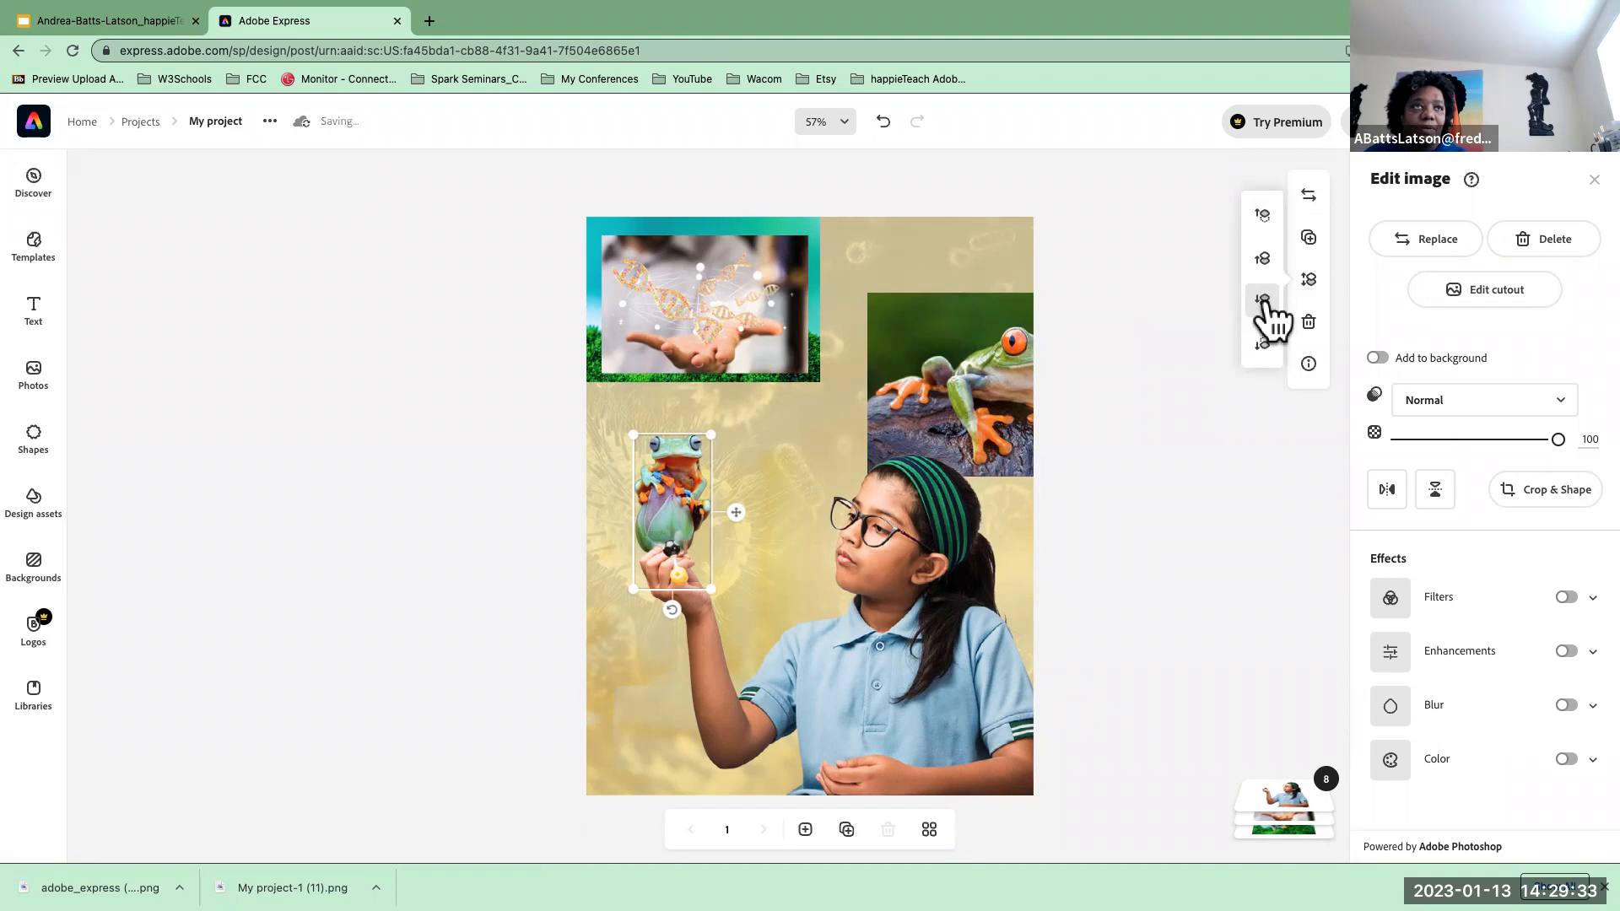
click(1262, 260)
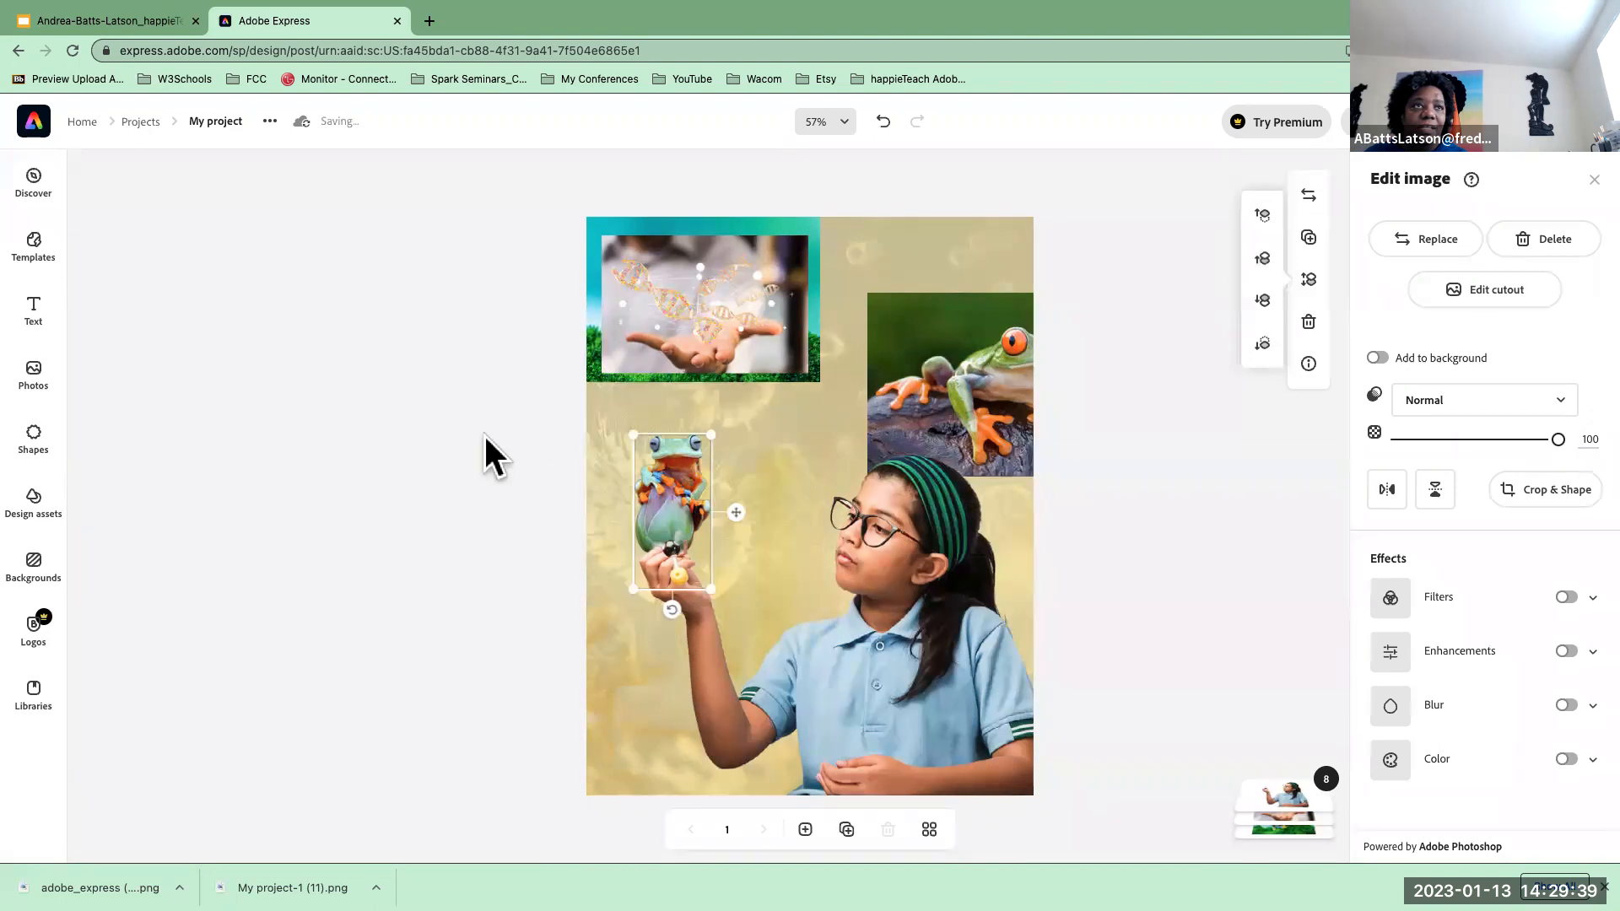
- Nudge the frog cutout over the girl's hand and move its layer to the top of the layer stack
click(655, 504)
click(660, 455)
mouse_move(669, 448)
mouse_down()
mouse_move(764, 422)
mouse_move(673, 419)
mouse_move(682, 459)
mouse_move(672, 438)
mouse_up()
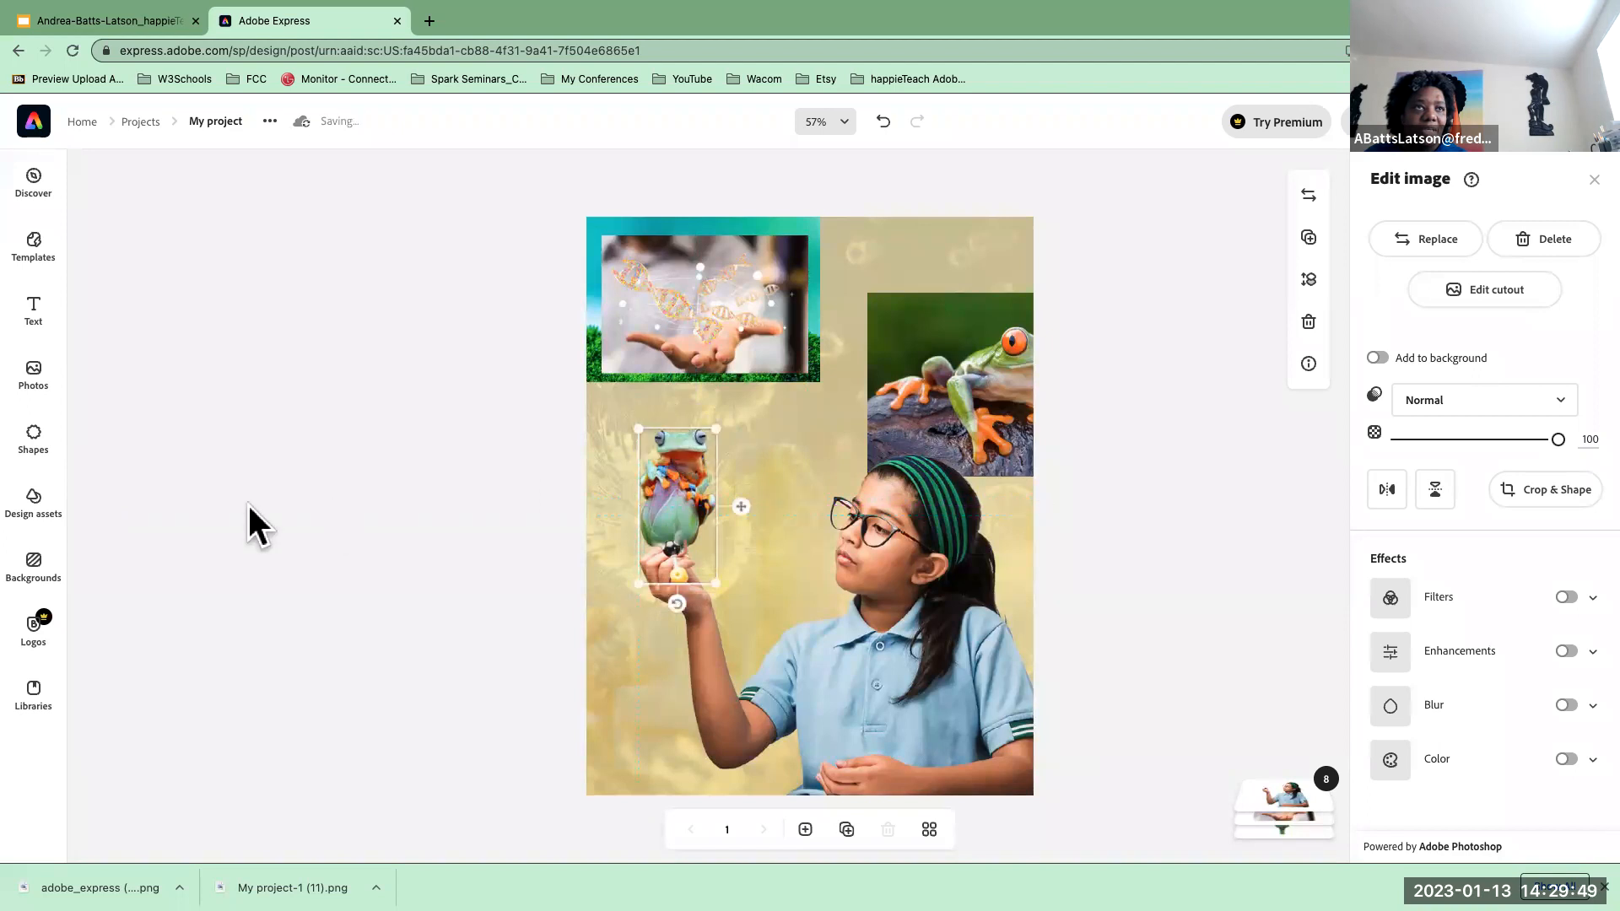
click(1273, 820)
drag(1241, 589, 1240, 499)
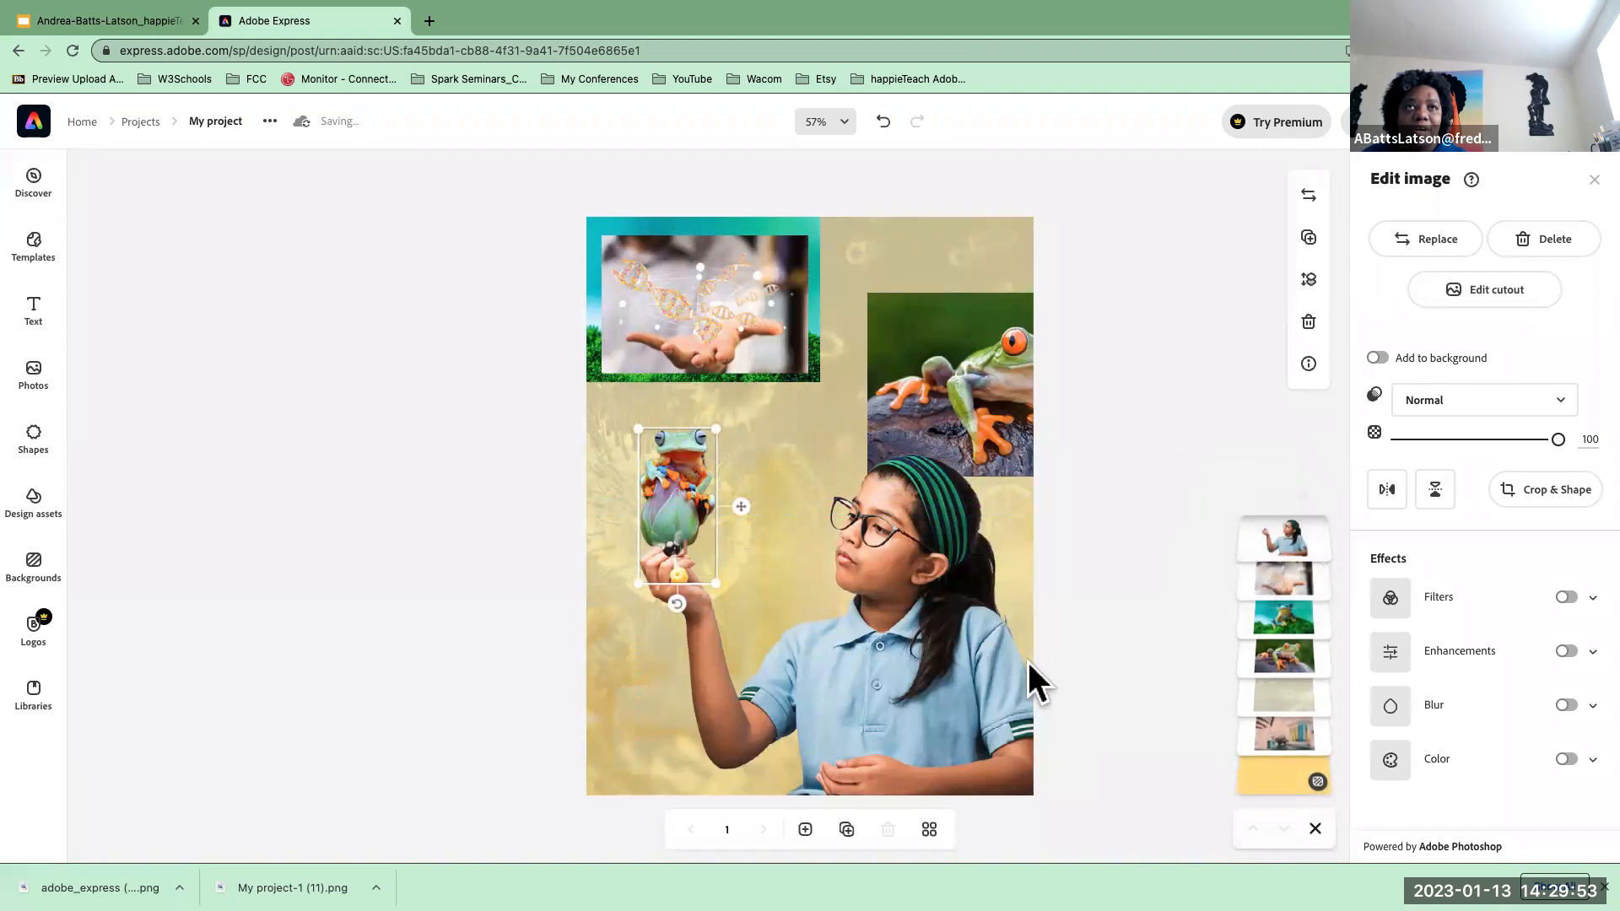
click(500, 574)
click(660, 516)
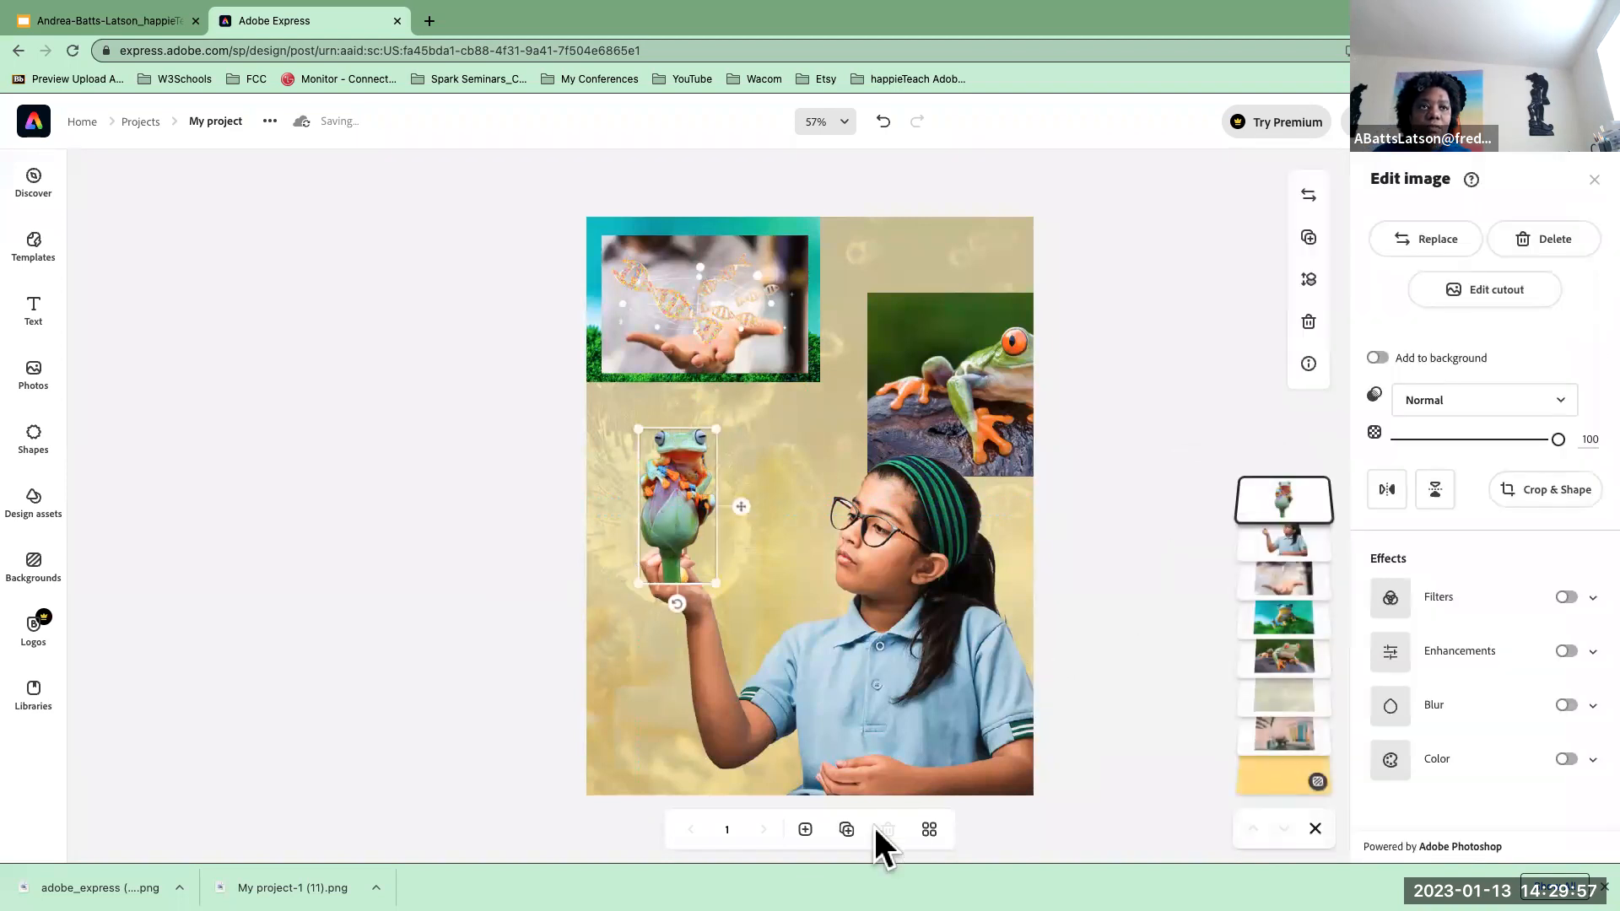
- Crop the frog cutout with the Freeform option, cutting off the flower stem just below the bud
key(super+plus)
key(super+plus)
key(super+plus)
key(super+plus)
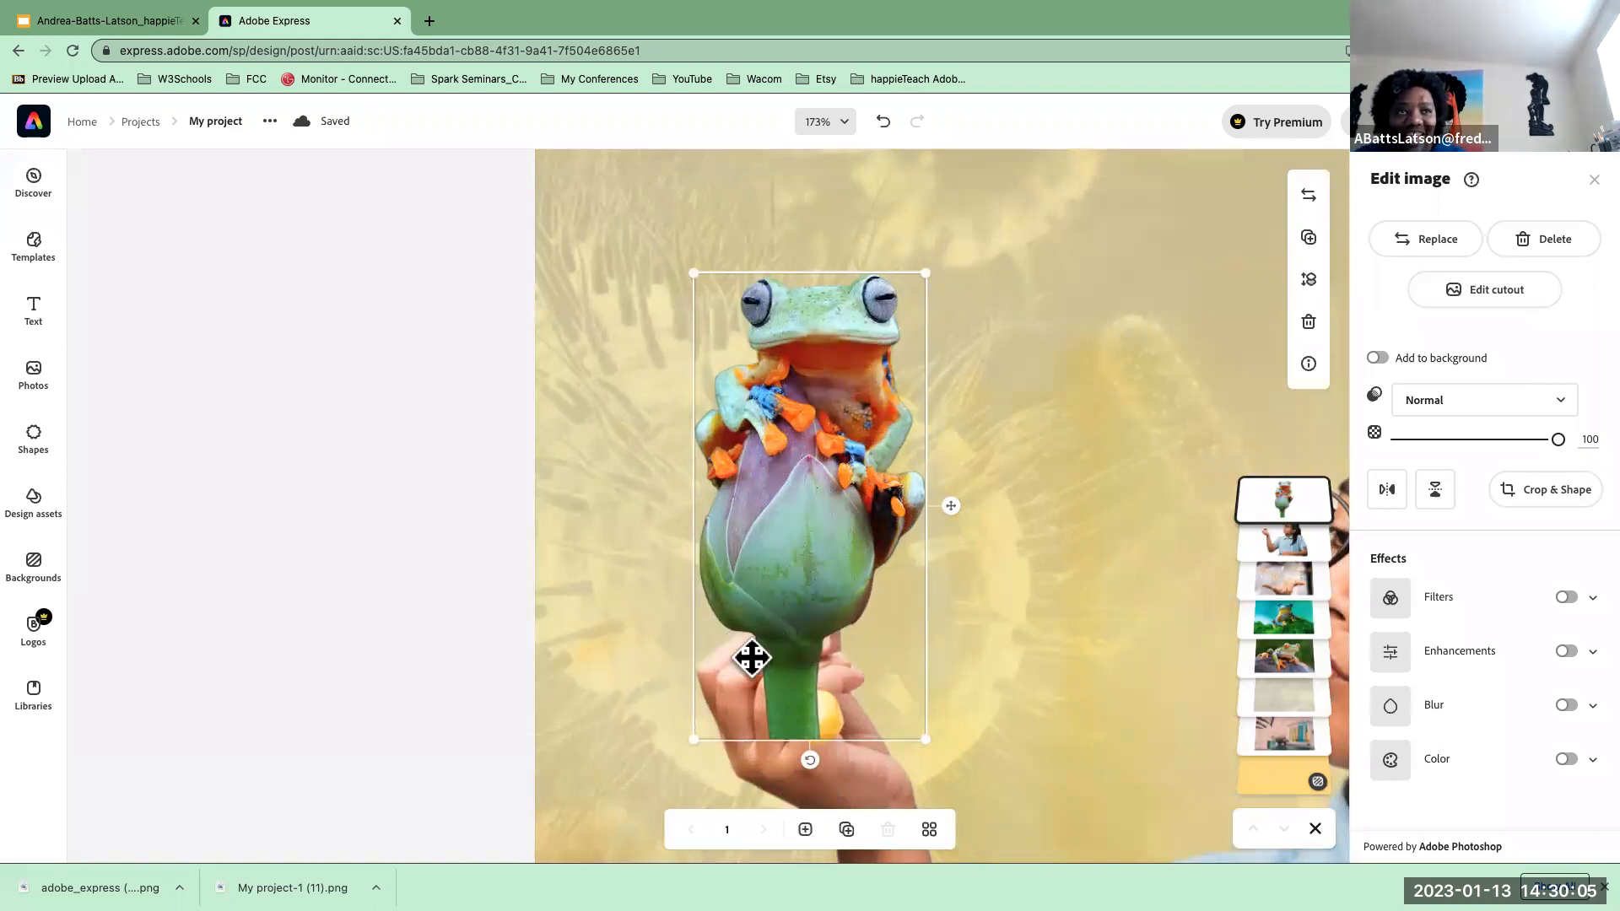
click(1557, 493)
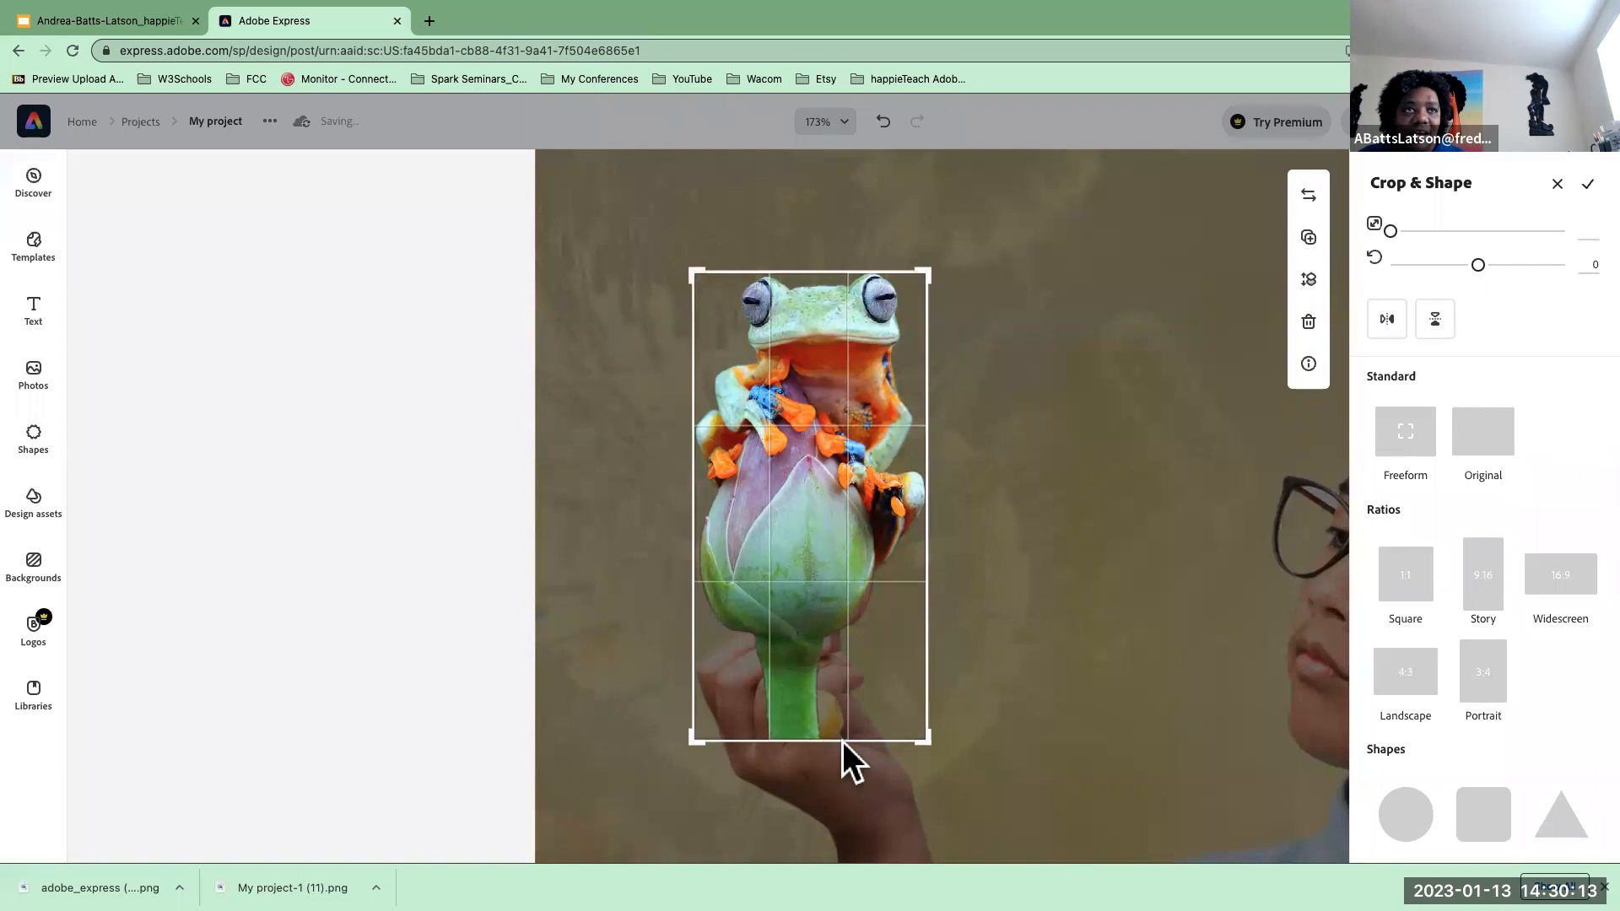
drag(927, 743, 1059, 691)
click(1407, 434)
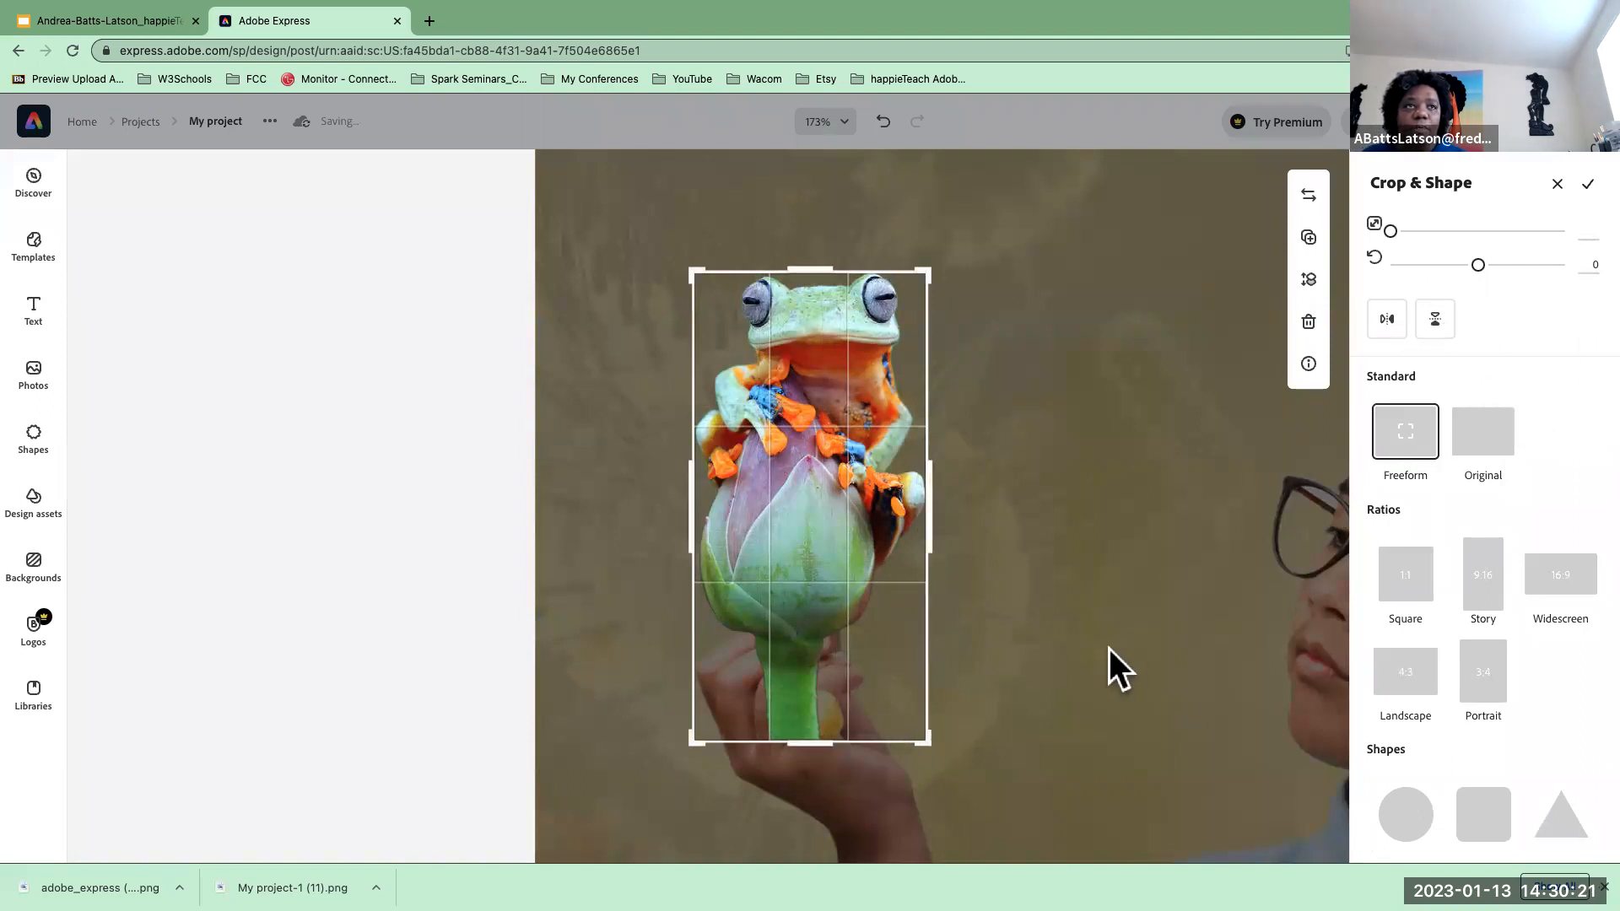
drag(806, 741, 810, 646)
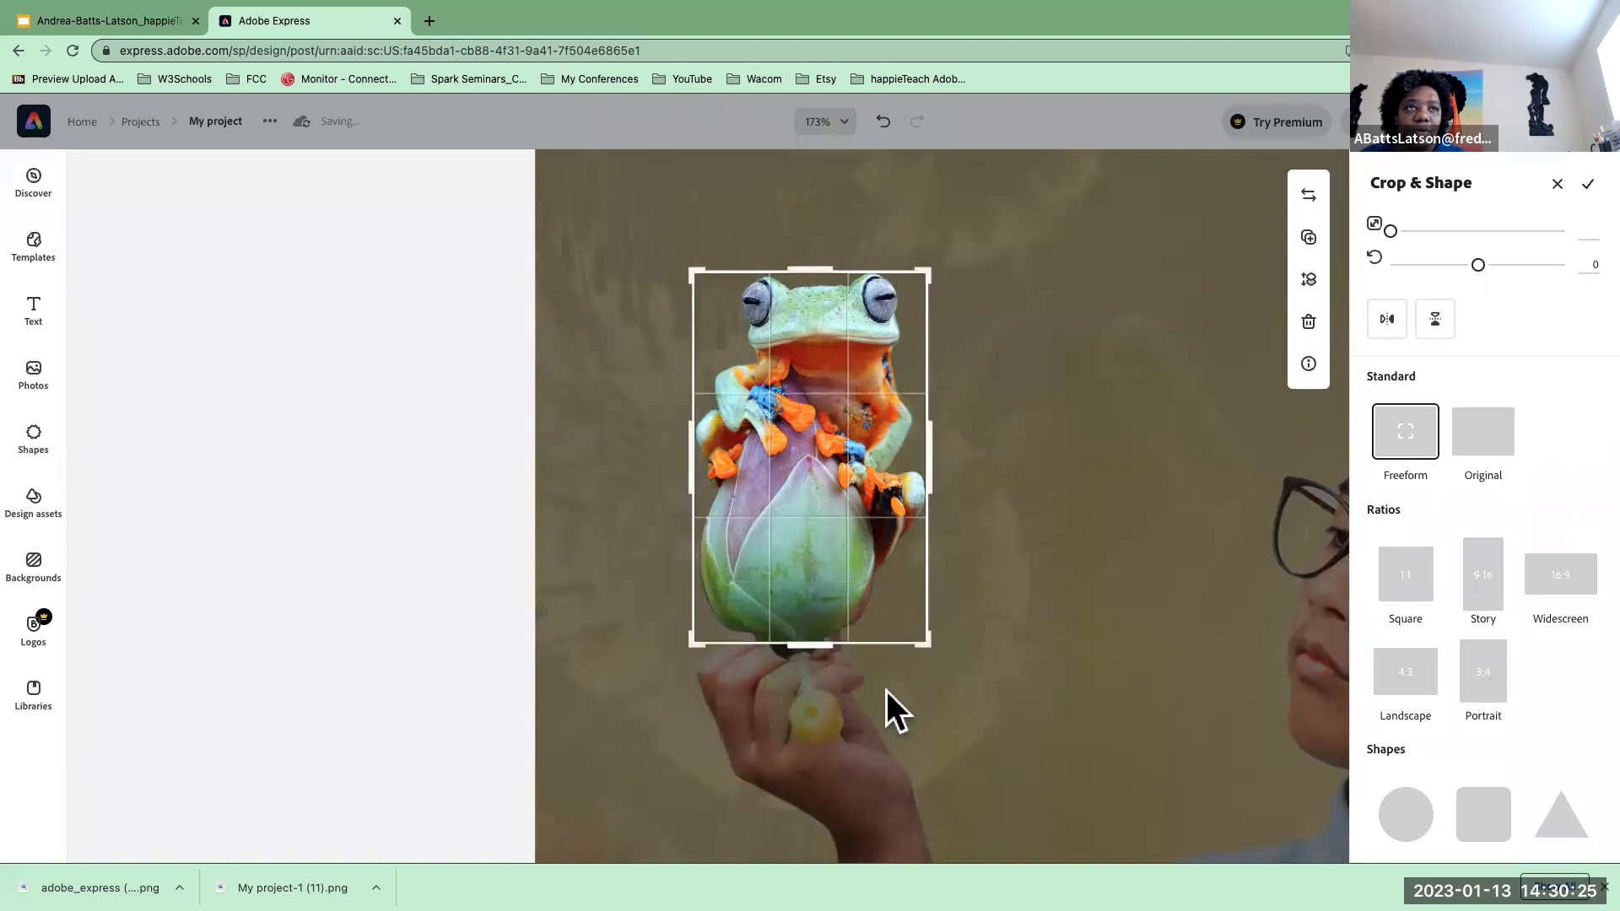
click(1574, 189)
- Move the cropped frog cutout down so that the bud rests on the girl's fingertips
mouse_move(817, 550)
mouse_down()
mouse_move(810, 568)
mouse_move(810, 534)
mouse_move(811, 558)
mouse_up()
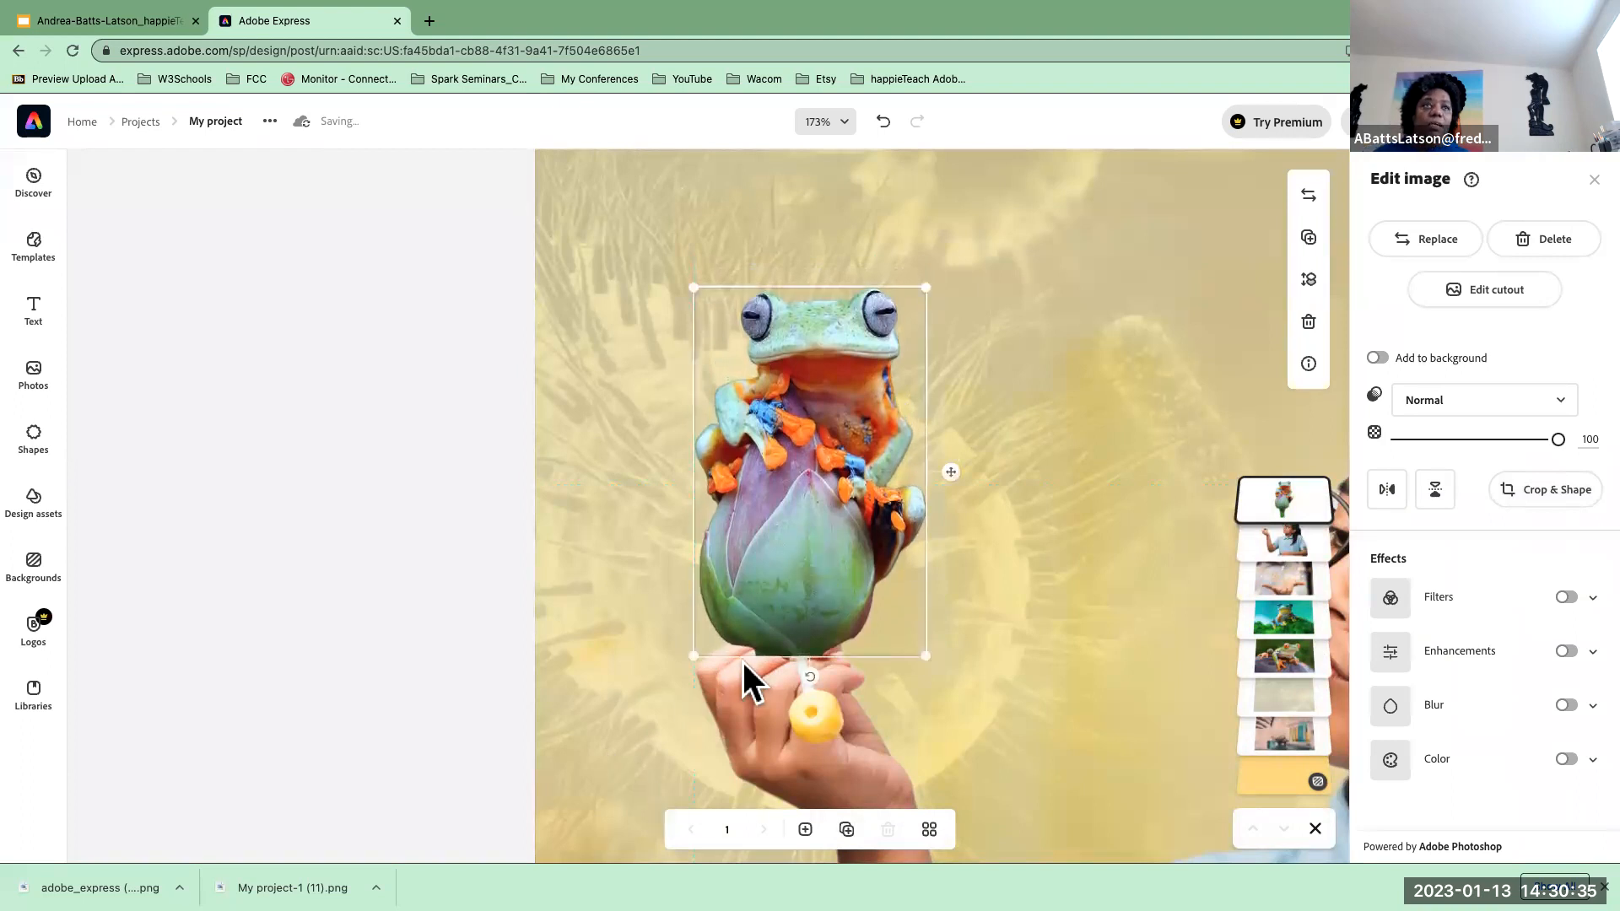
click(366, 626)
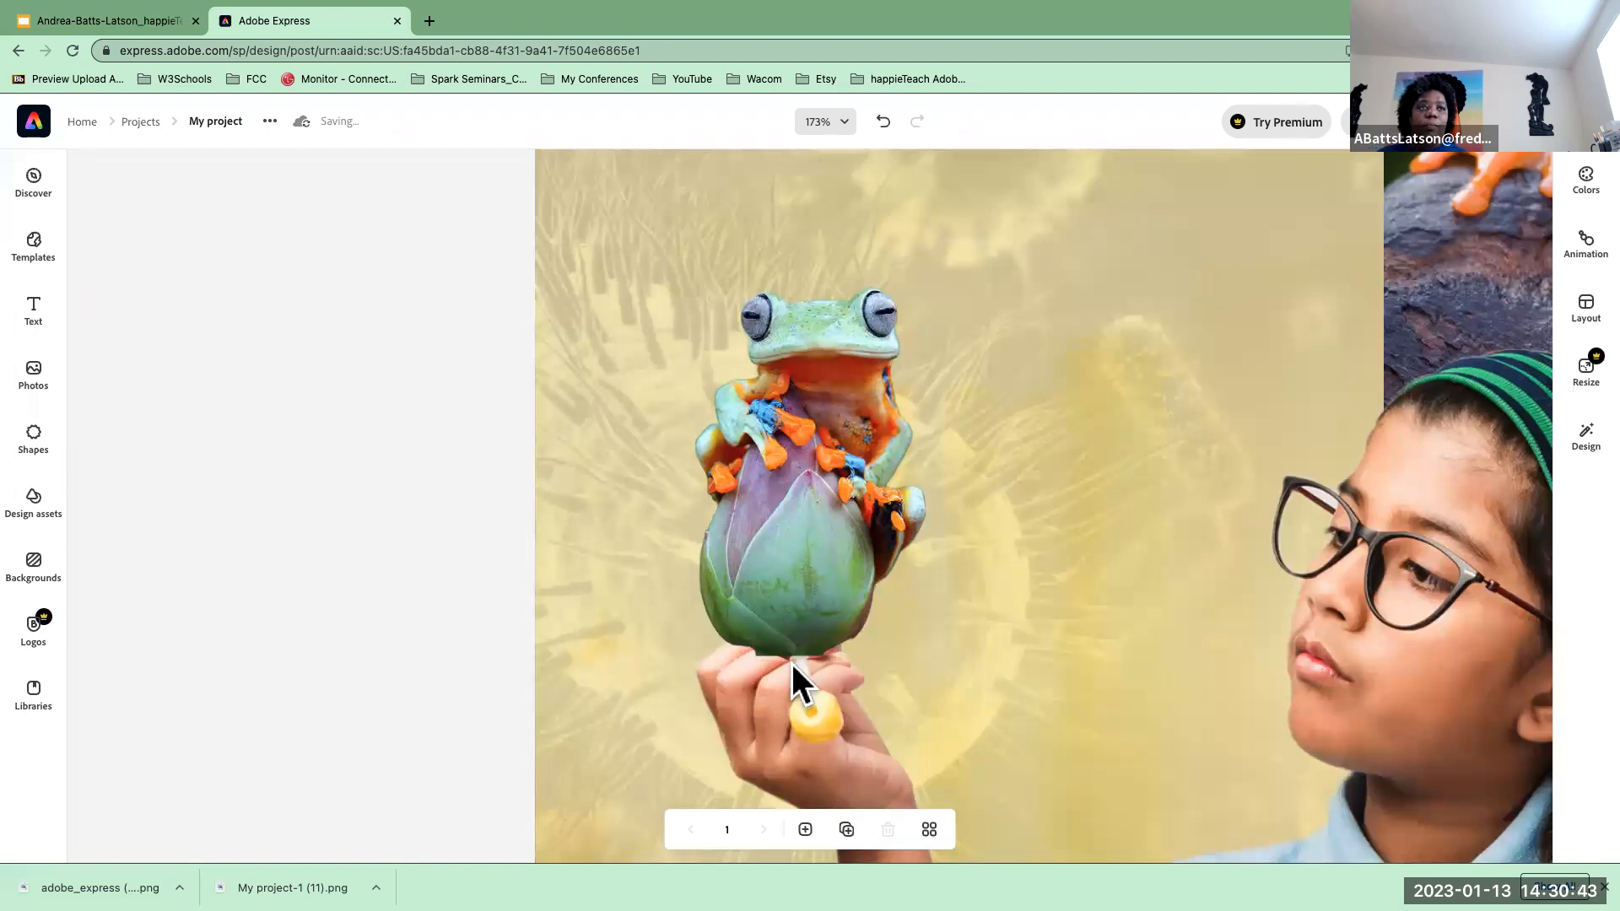
scroll(791, 661, down, 5)
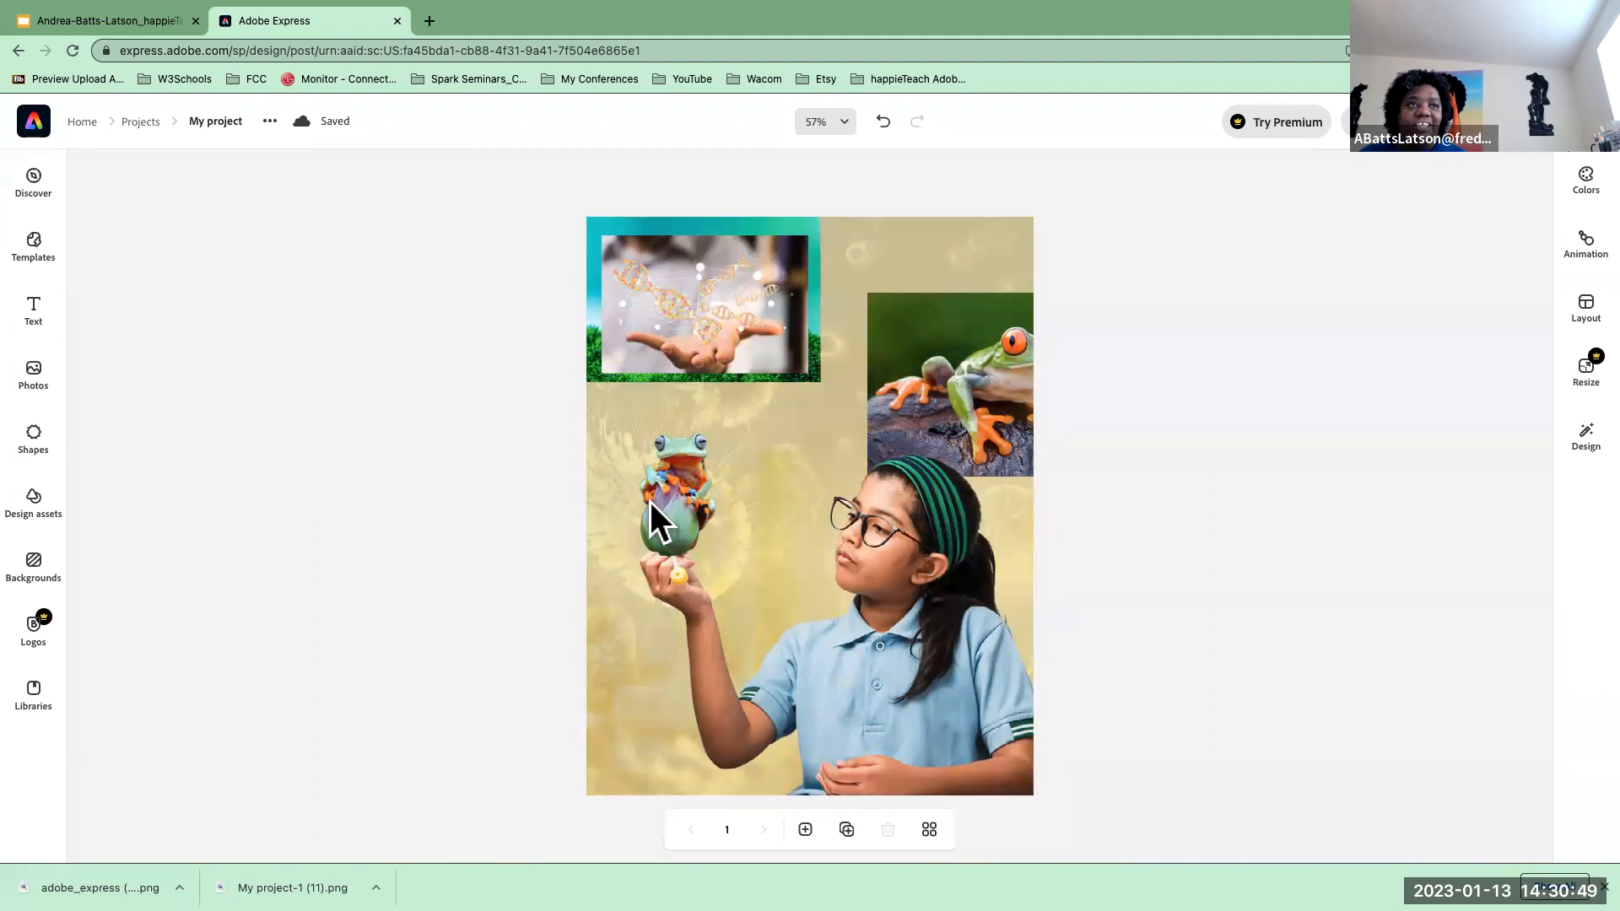
- Move the red-eyed frog photo higher on the page and delete the photo of the hand holding DNA strands
click(943, 383)
drag(939, 365, 932, 331)
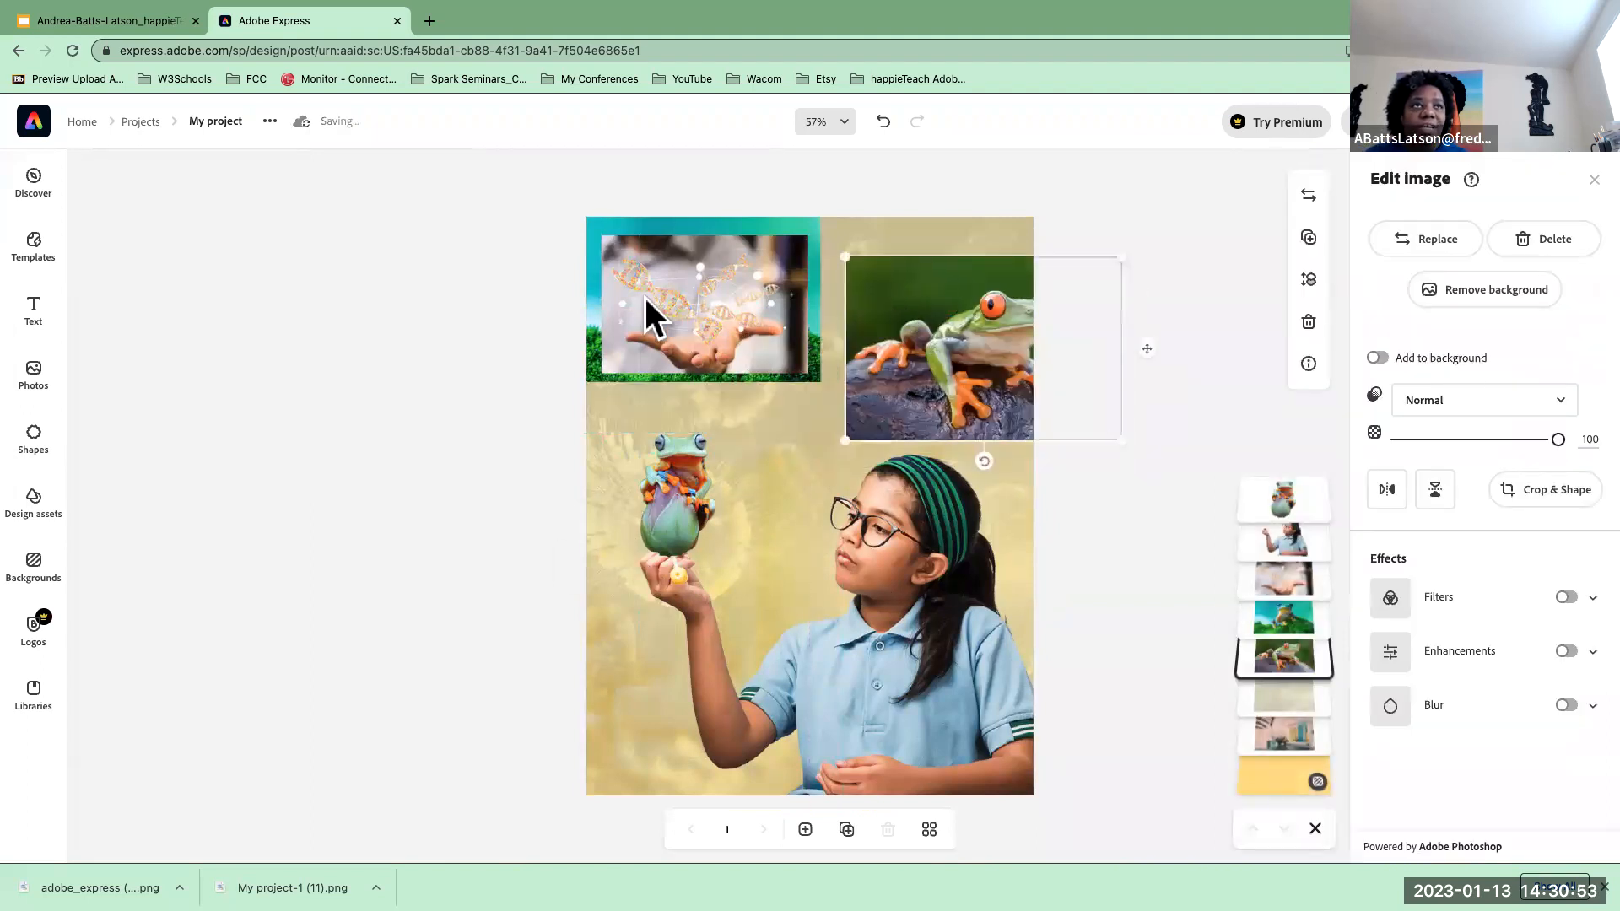
click(649, 310)
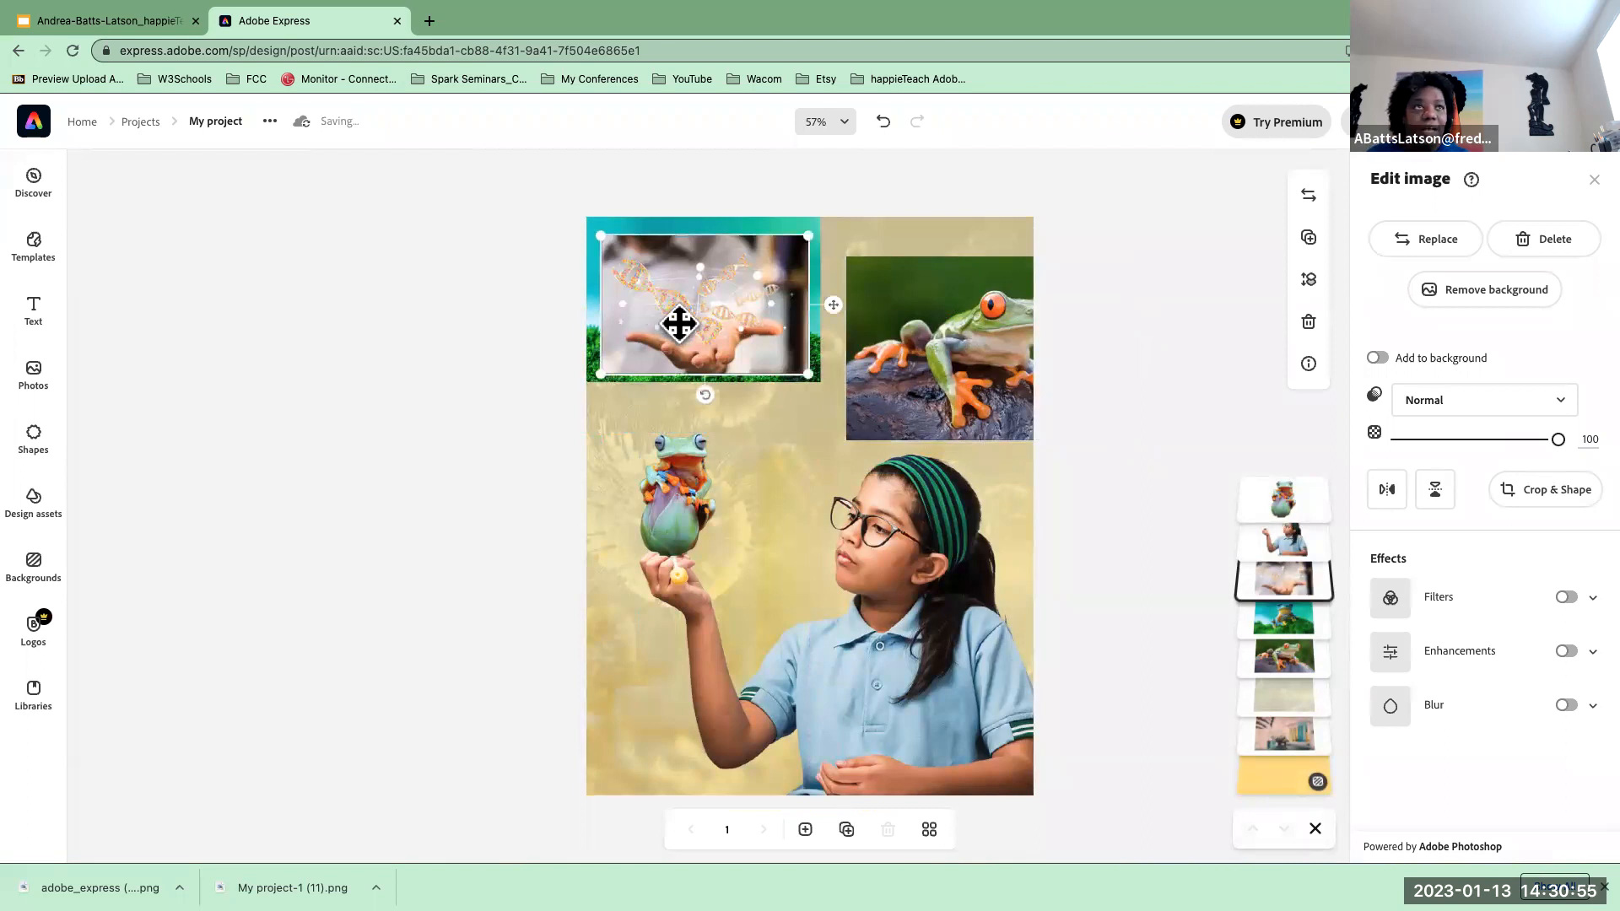
key(Delete)
- Arrange the two frog photos side by side along the page's upper edge, resizing the red-eyed frog photo to match the other's height
click(663, 314)
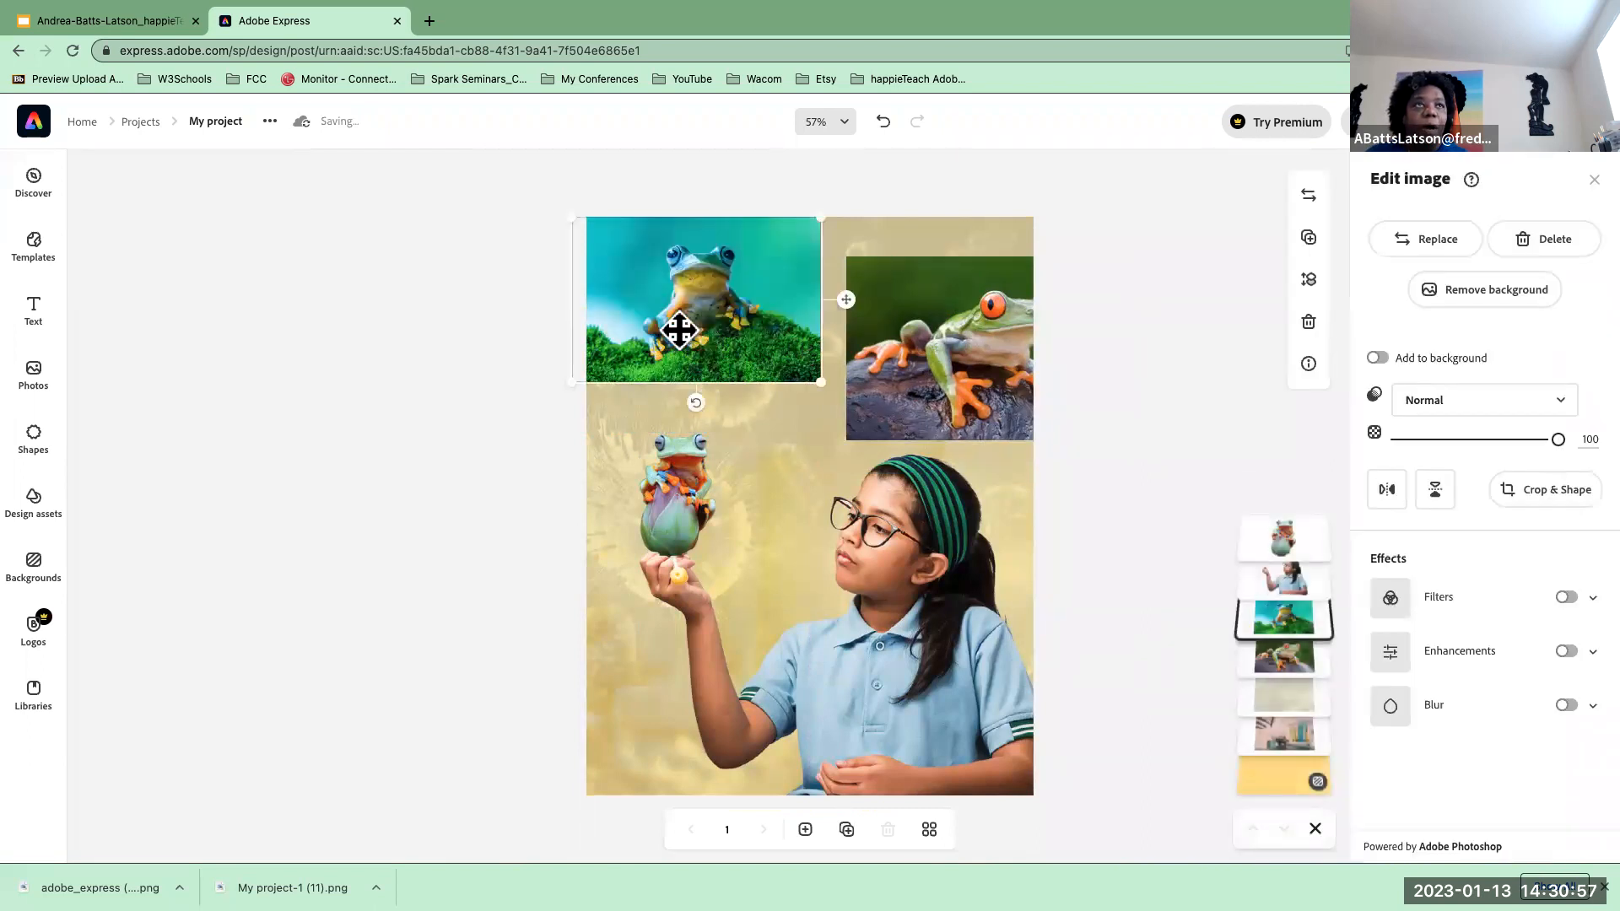
mouse_move(675, 323)
mouse_down()
mouse_move(696, 337)
mouse_move(690, 321)
mouse_up()
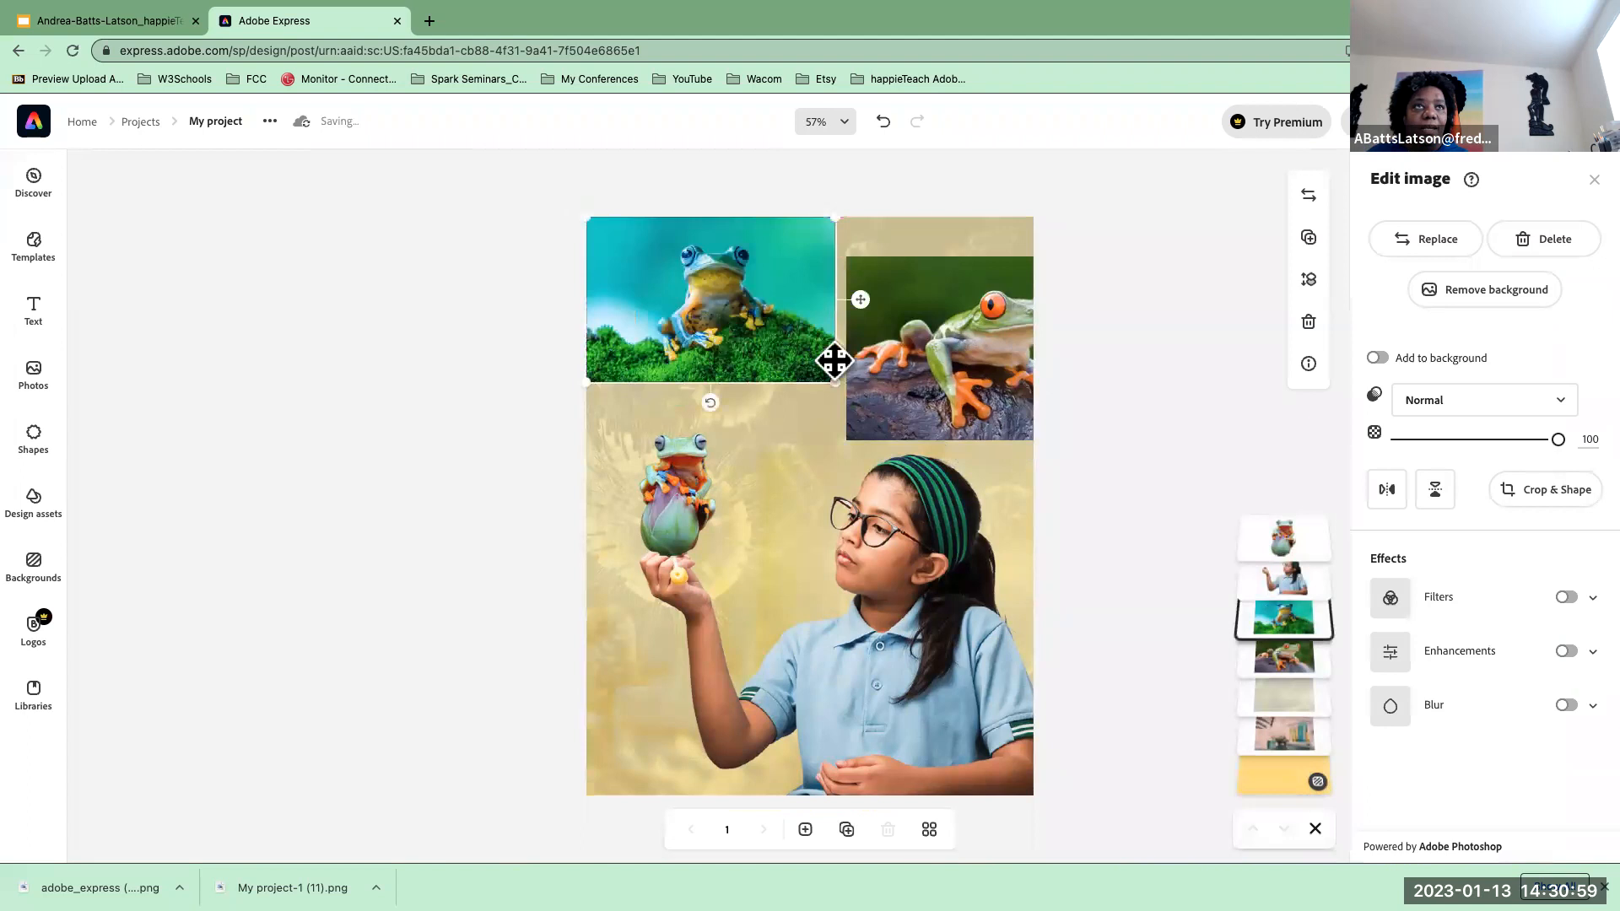
click(911, 365)
drag(914, 365, 857, 327)
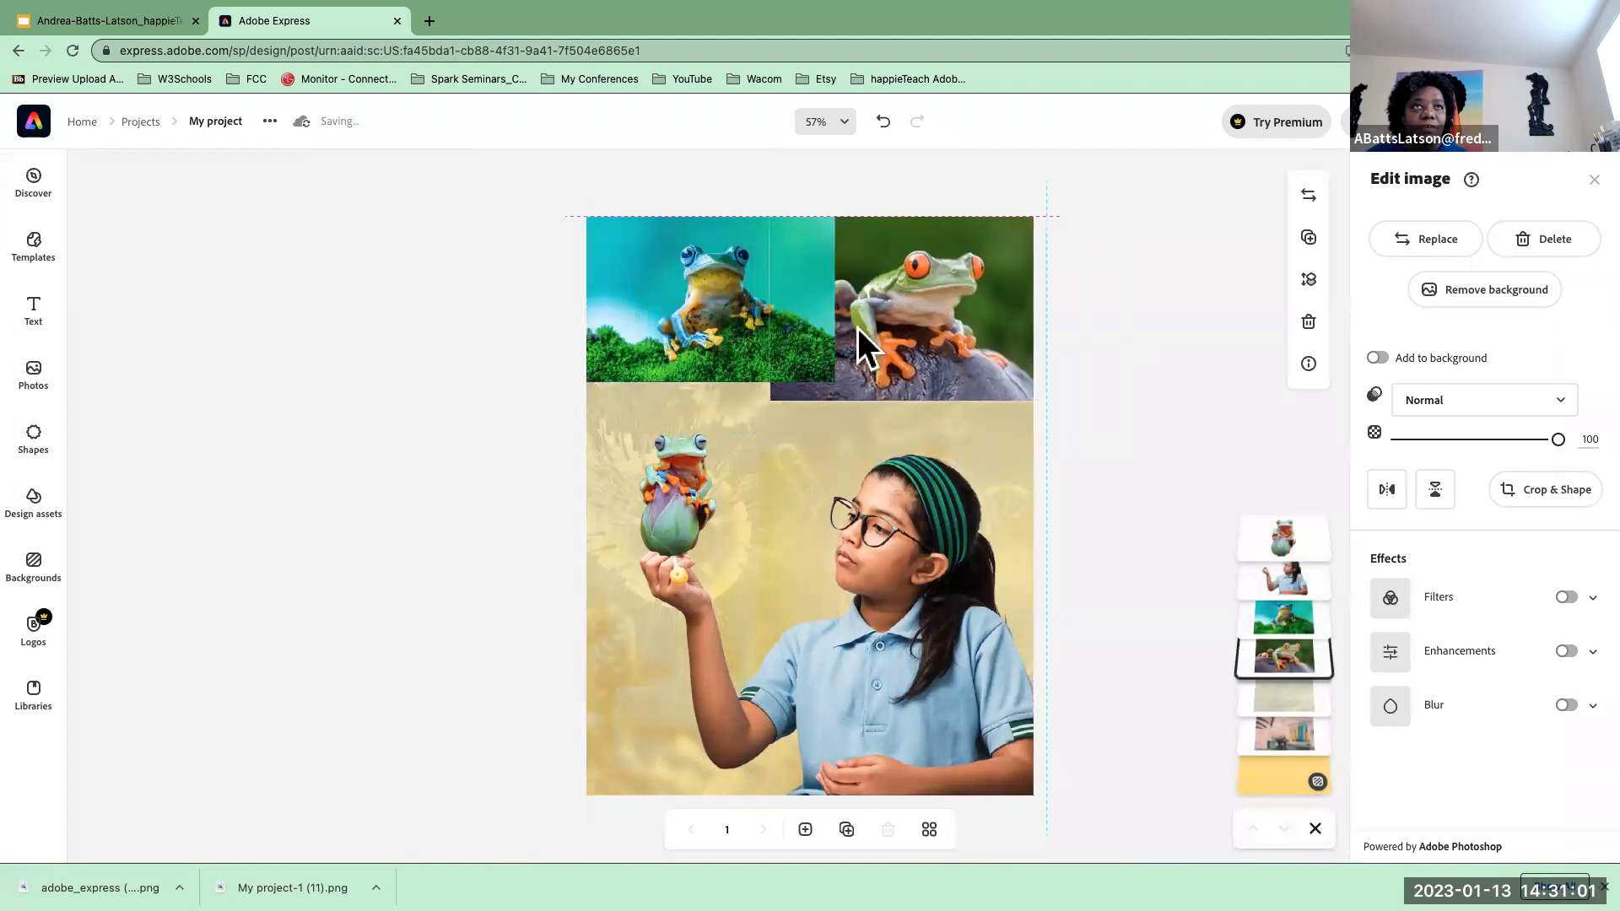
drag(781, 403, 816, 411)
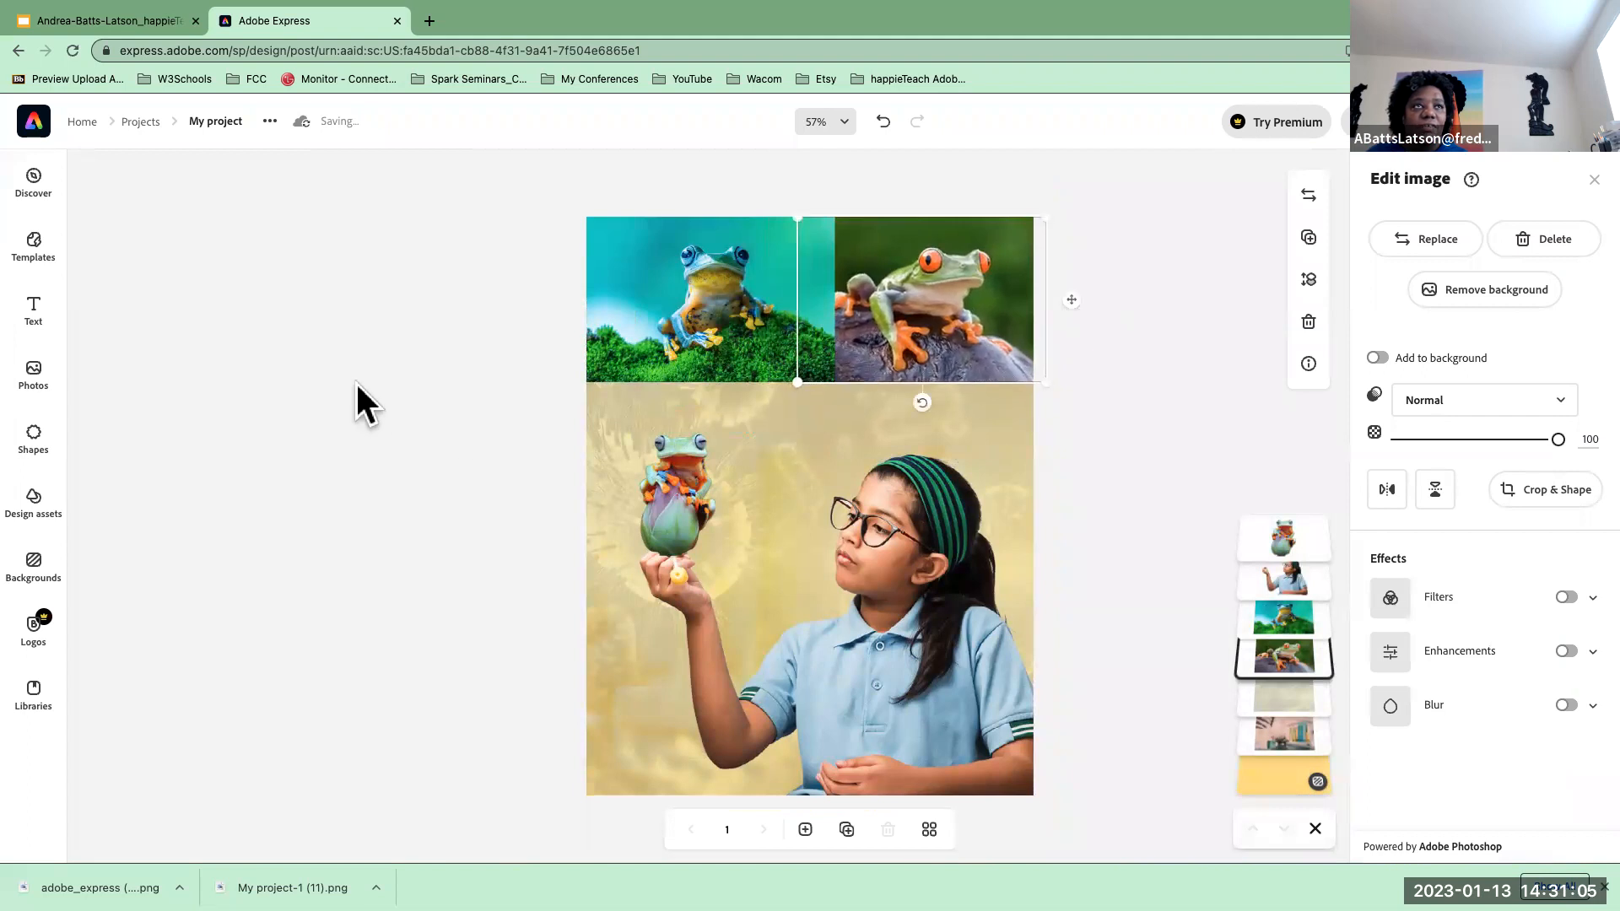
click(356, 382)
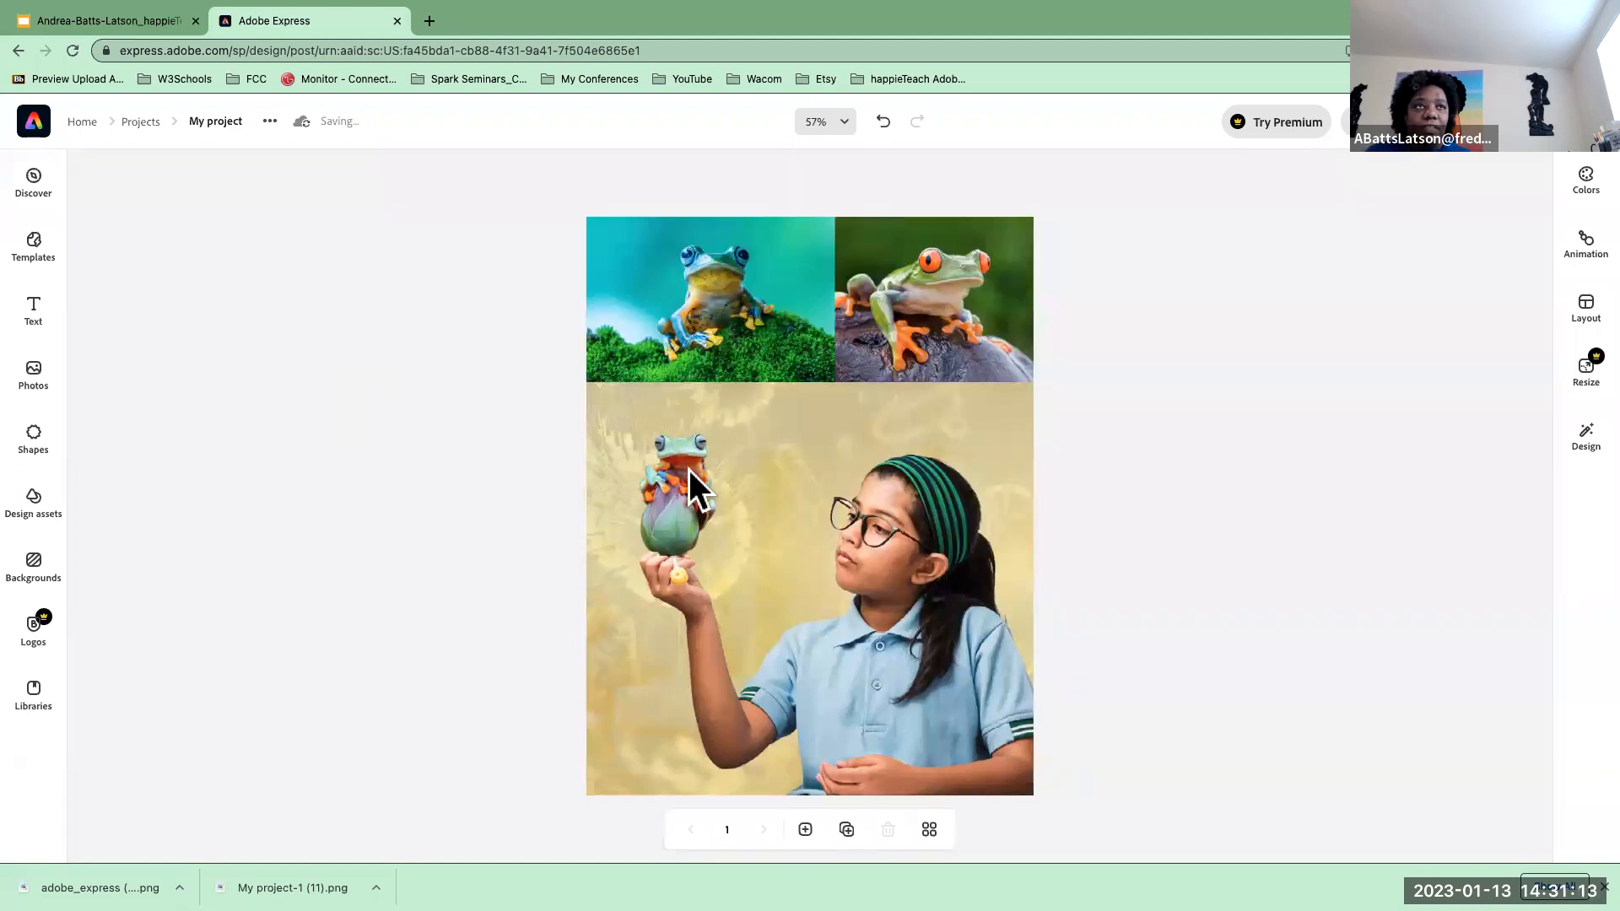
- Delete the blue frog photo and the red-eyed frog photo from the upper part of the page
click(739, 342)
key(Delete)
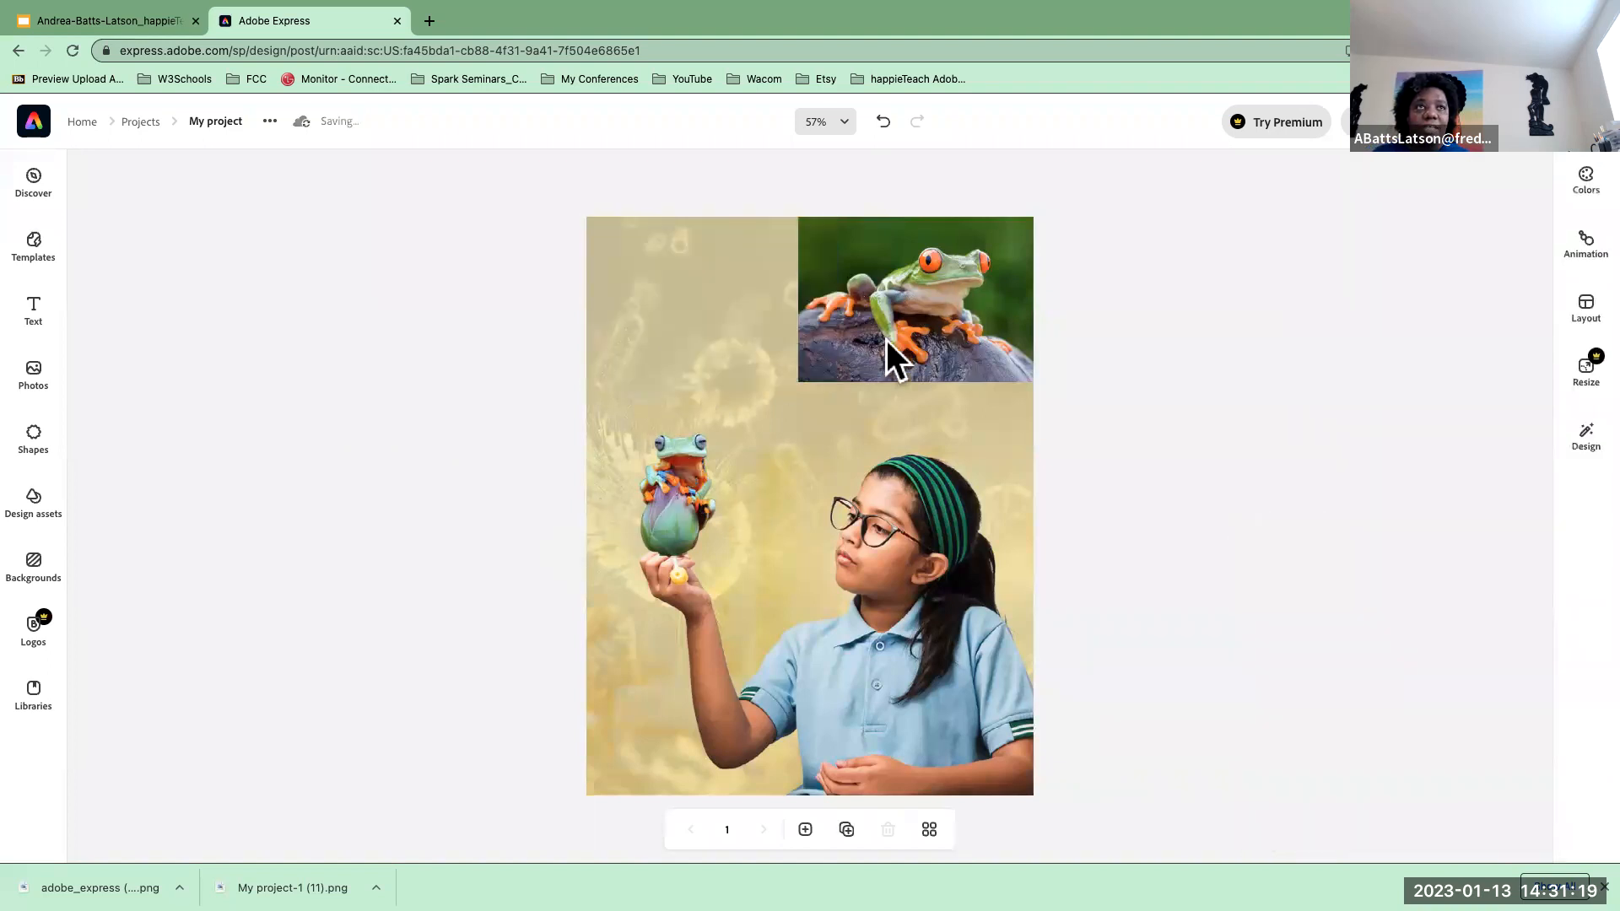
click(886, 342)
key(Delete)
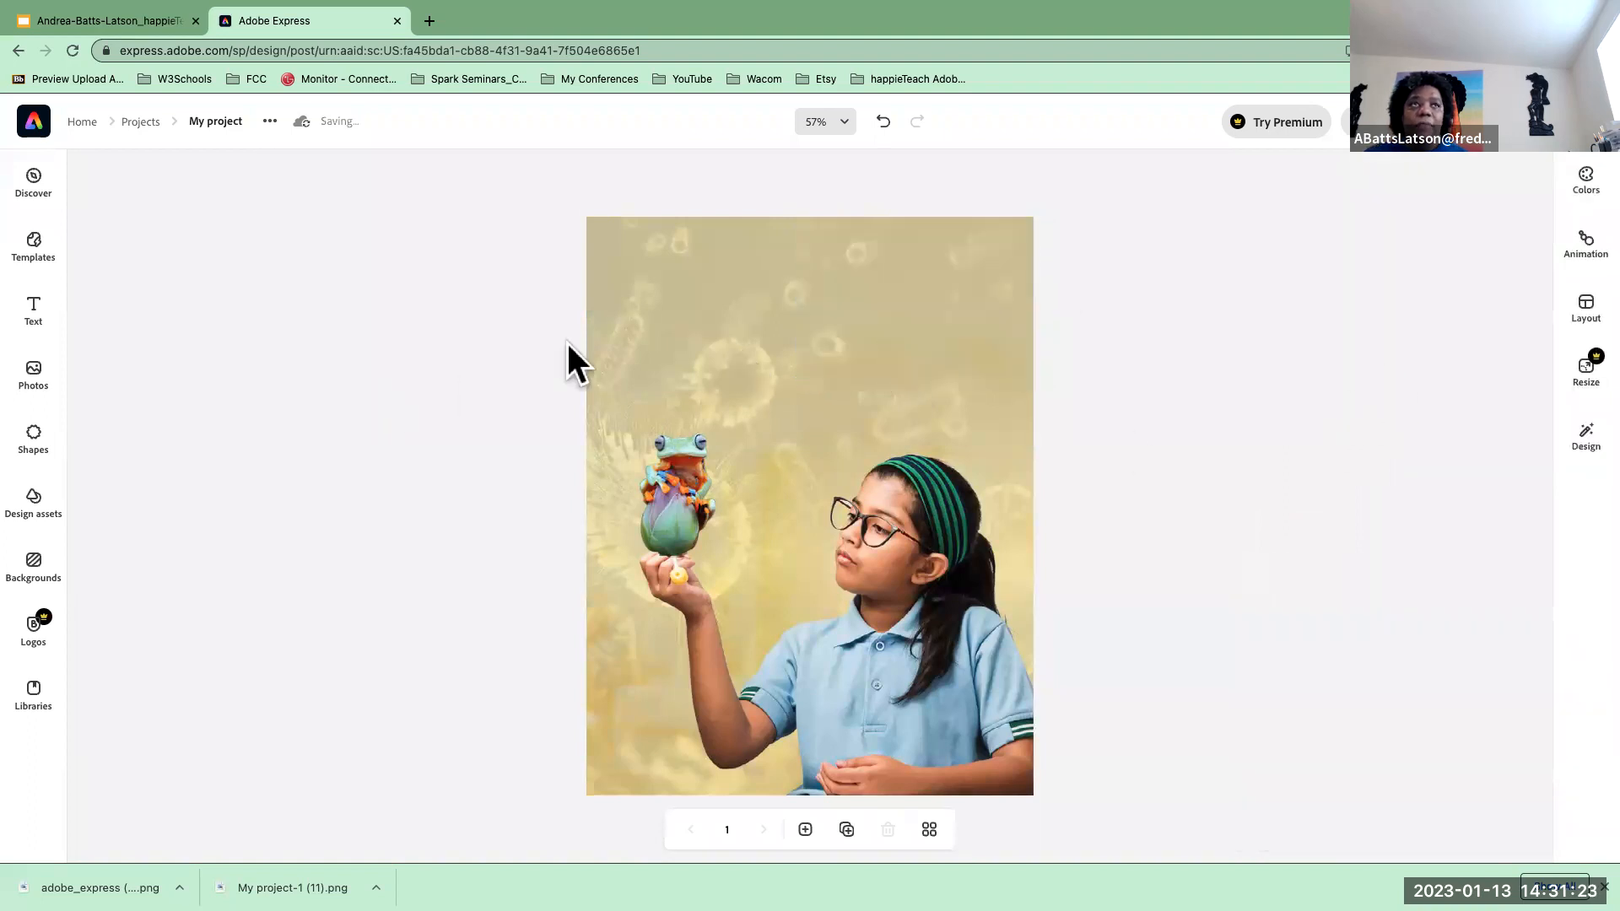
- Add a text box to the page and replace its placeholder with "Frogs are your friends"
click(36, 325)
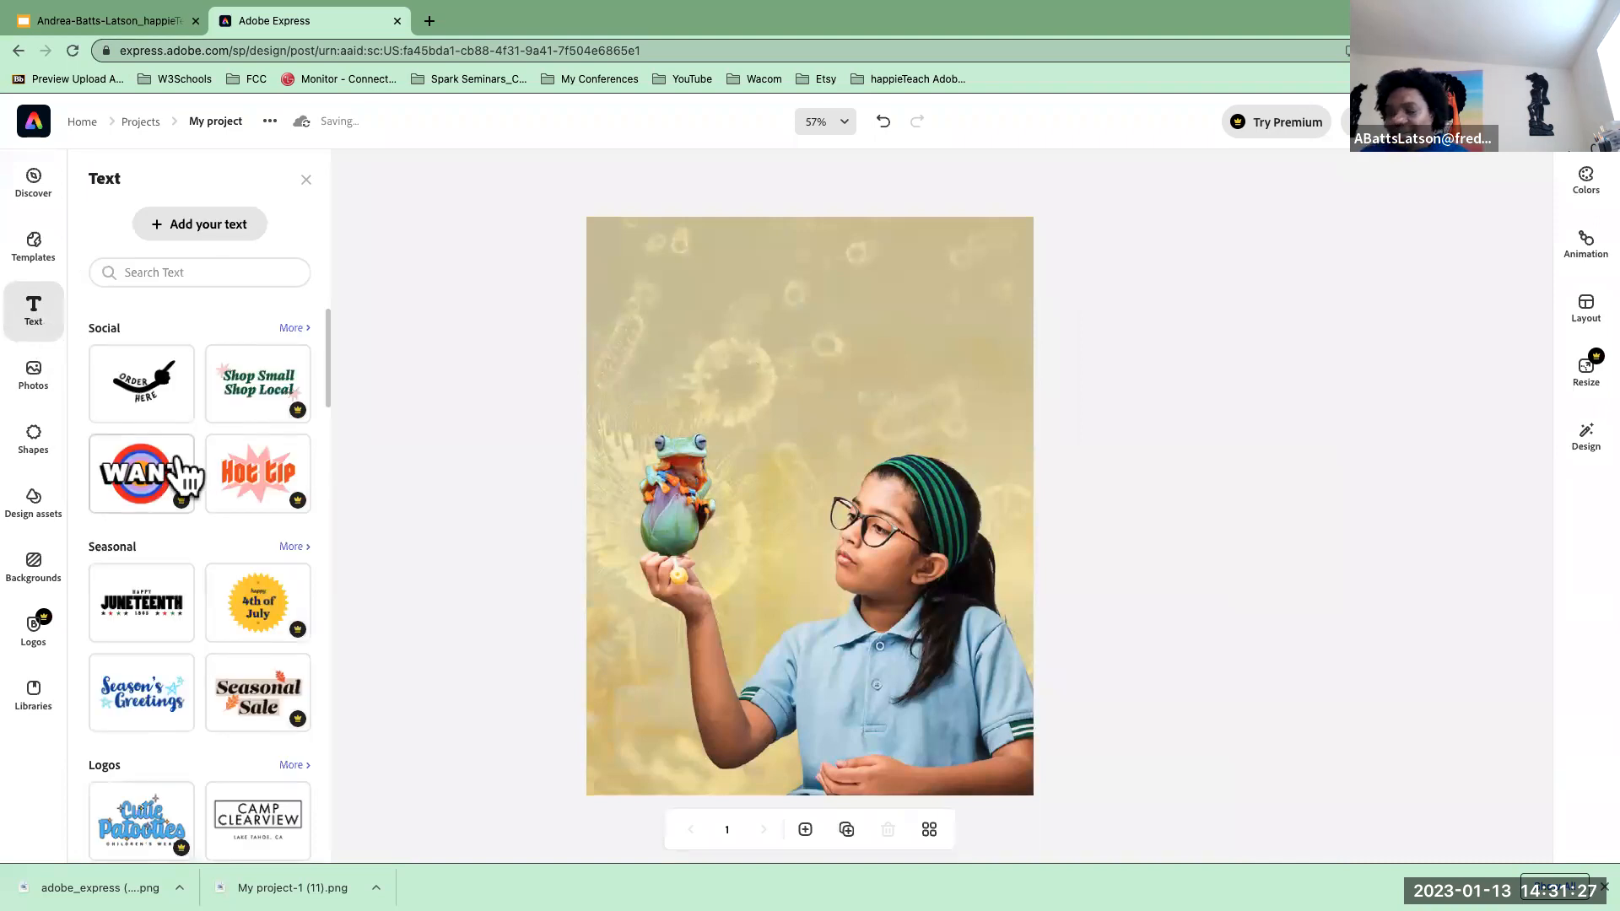
click(254, 235)
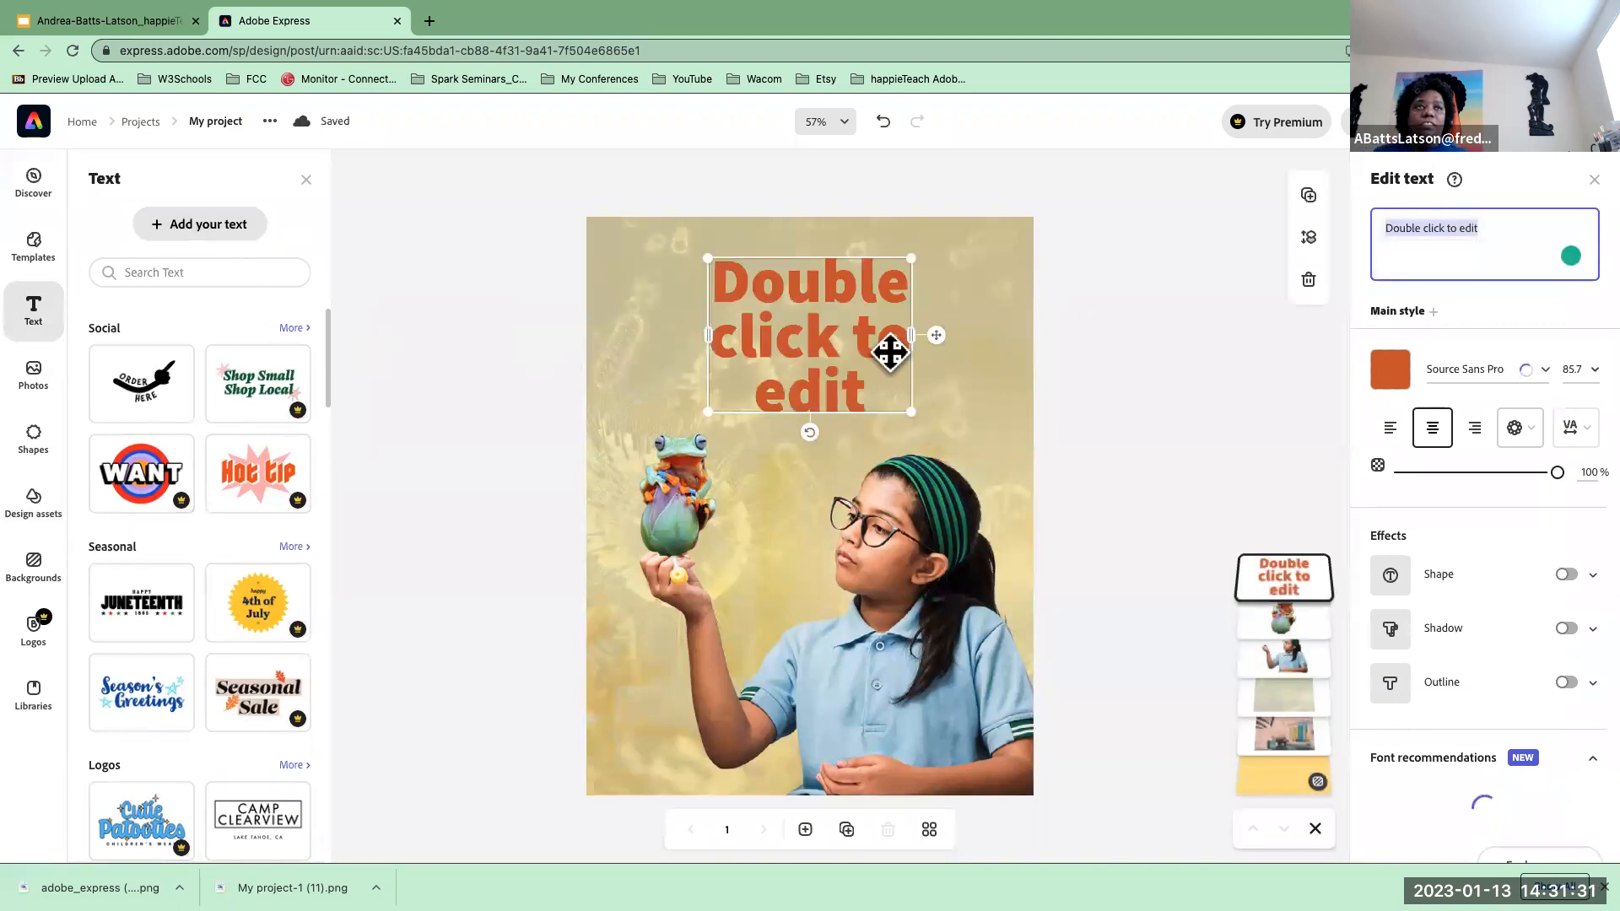
drag(1495, 220, 1263, 224)
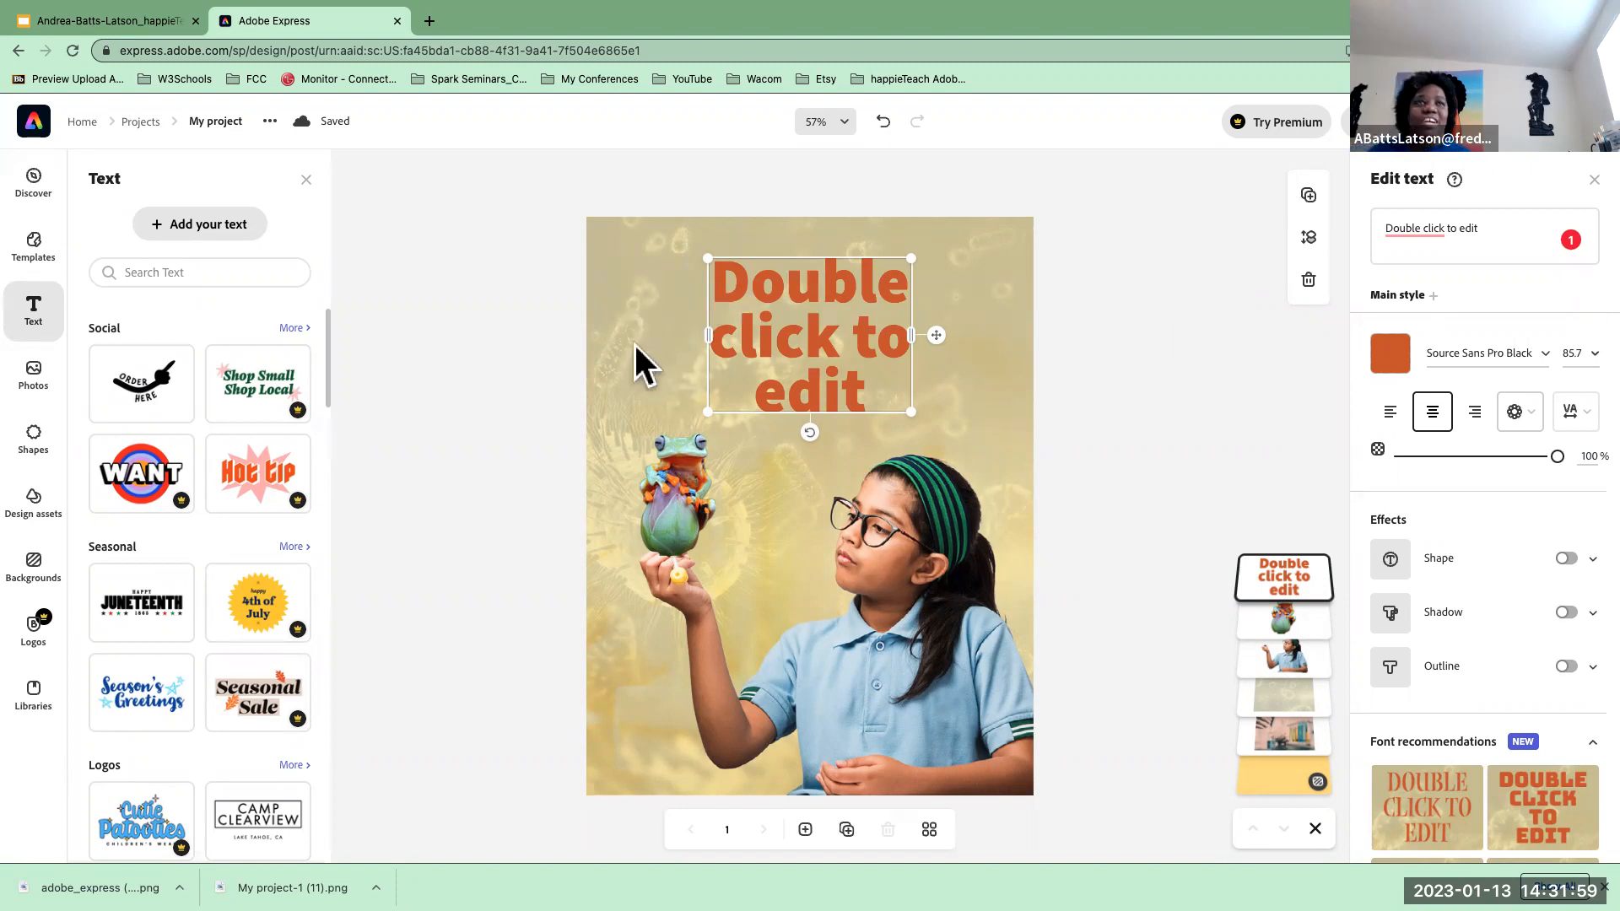
click(1435, 229)
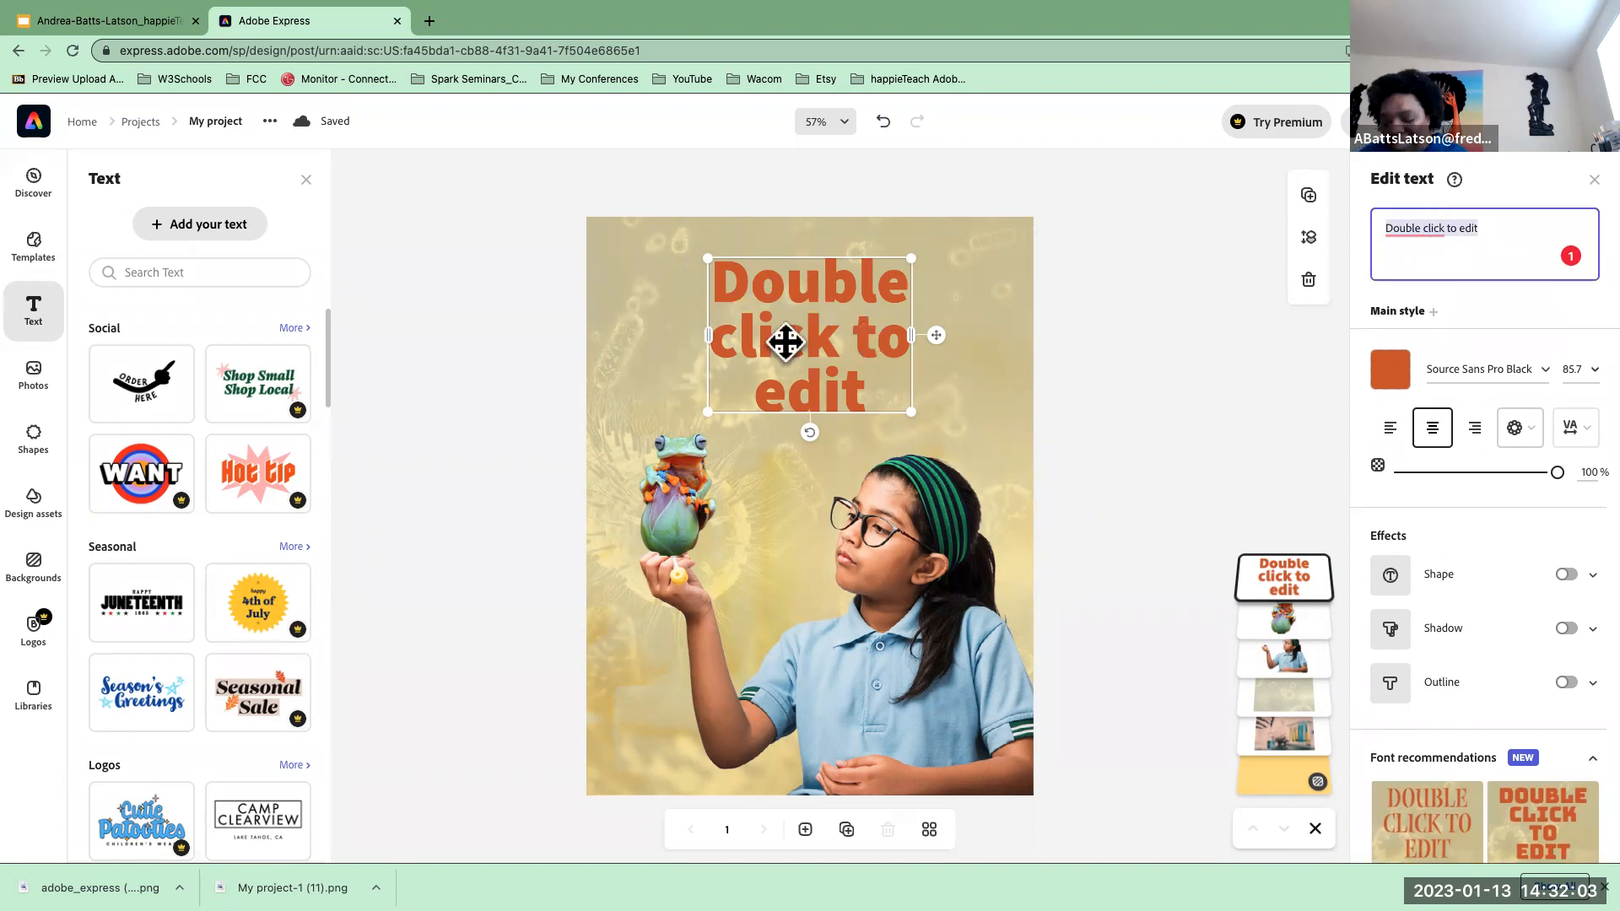
text(Fo)
key(BackSpace)
text(ro)
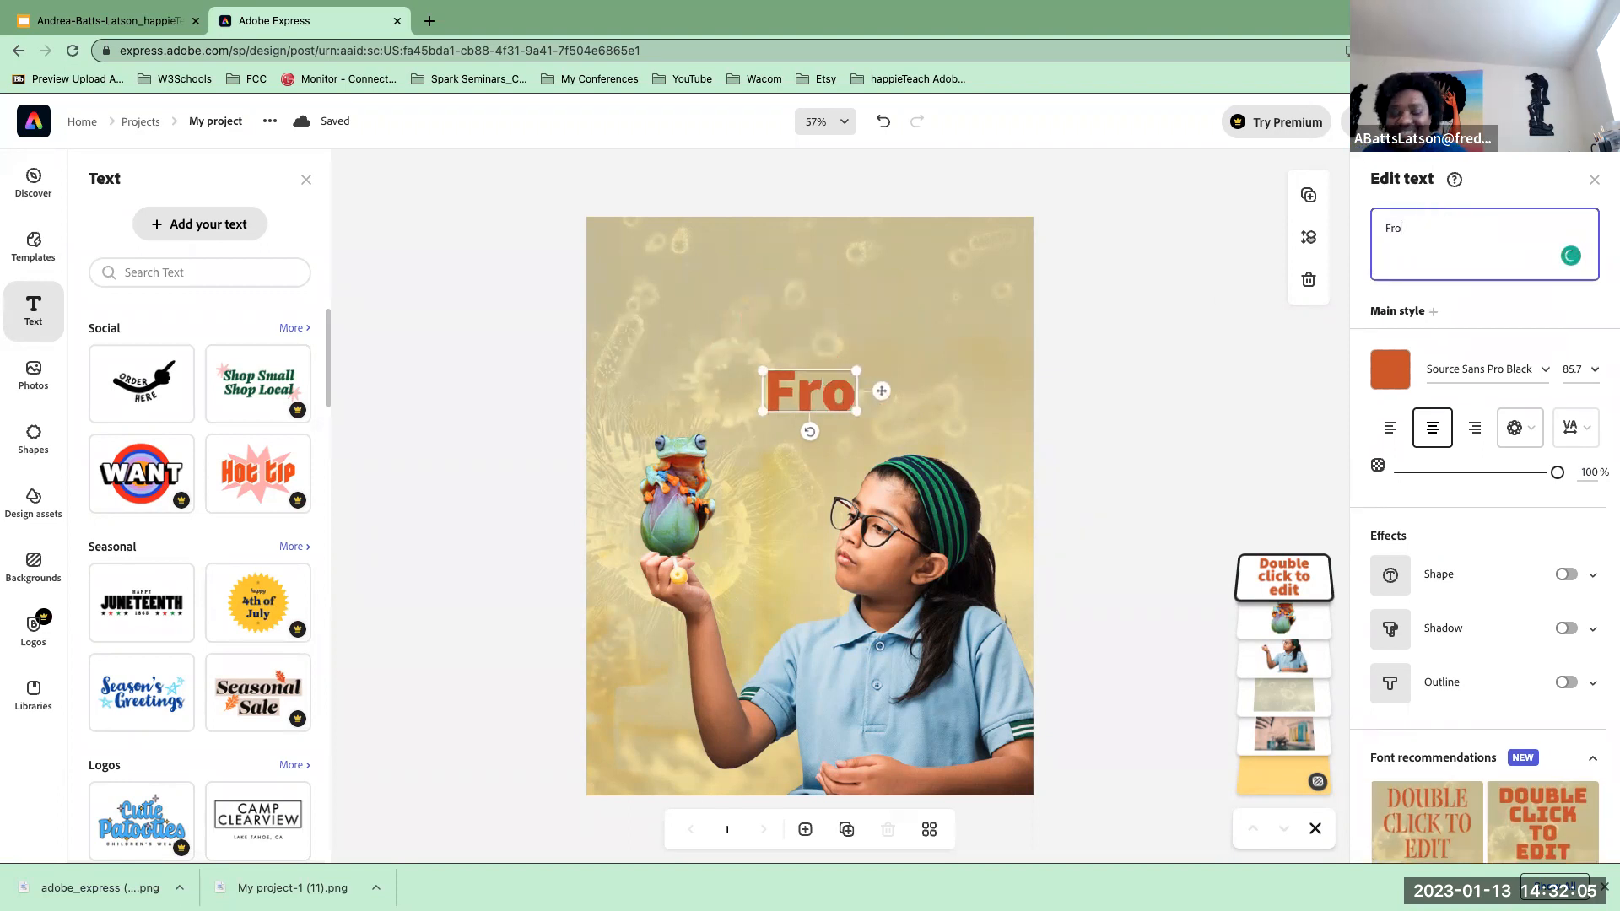
text(gs ar)
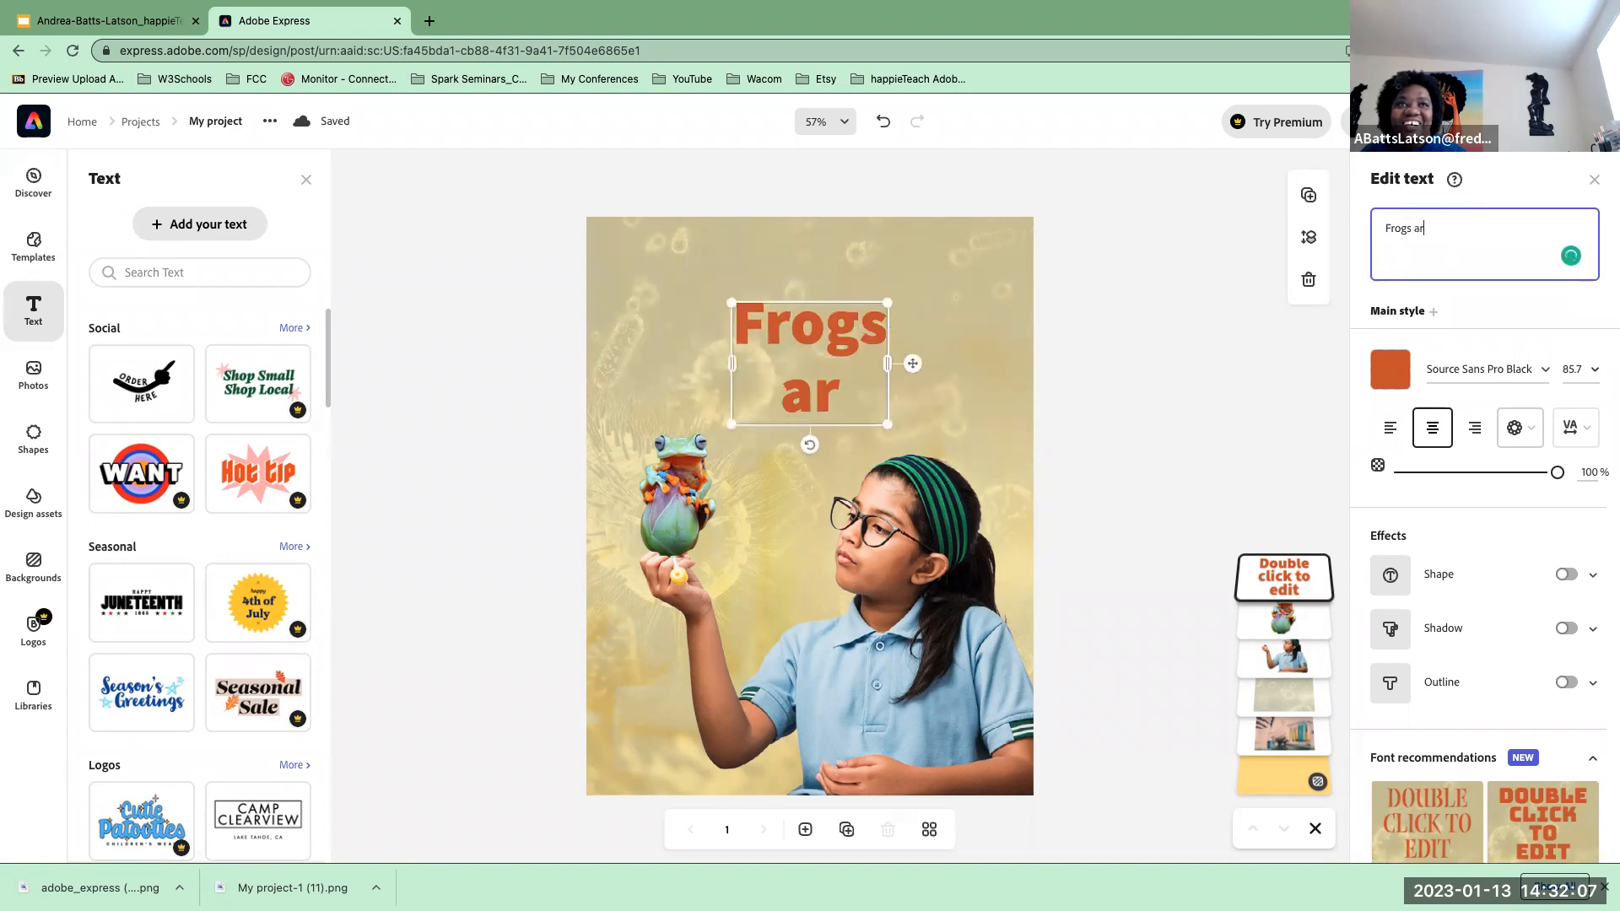
text(e your frie)
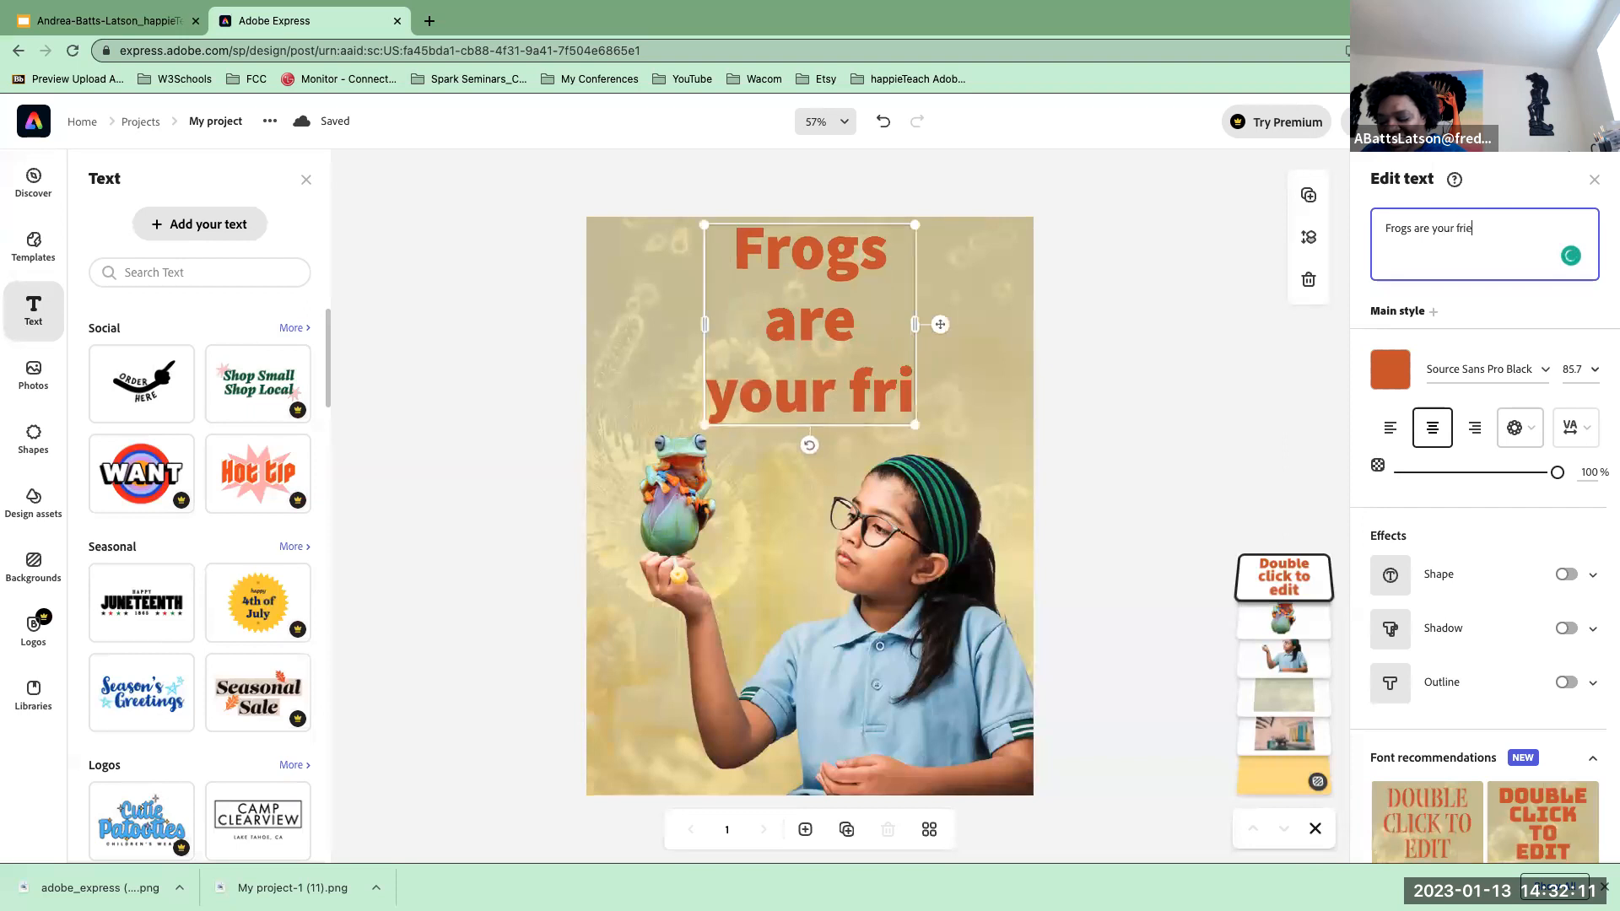
text(nds)
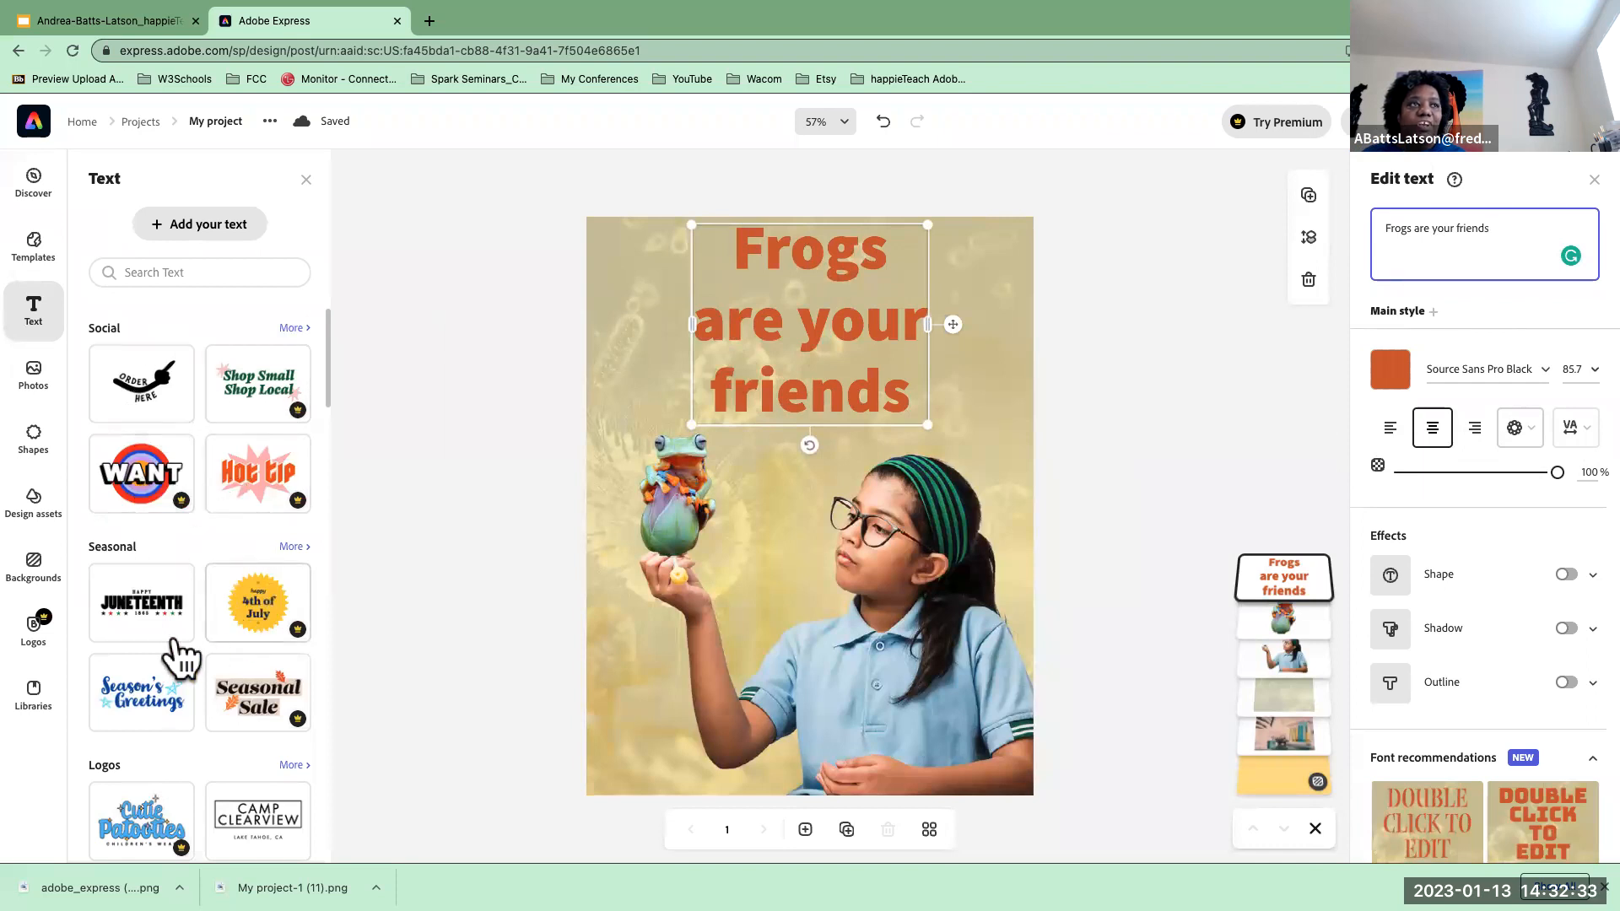
scroll(236, 772, down, 3)
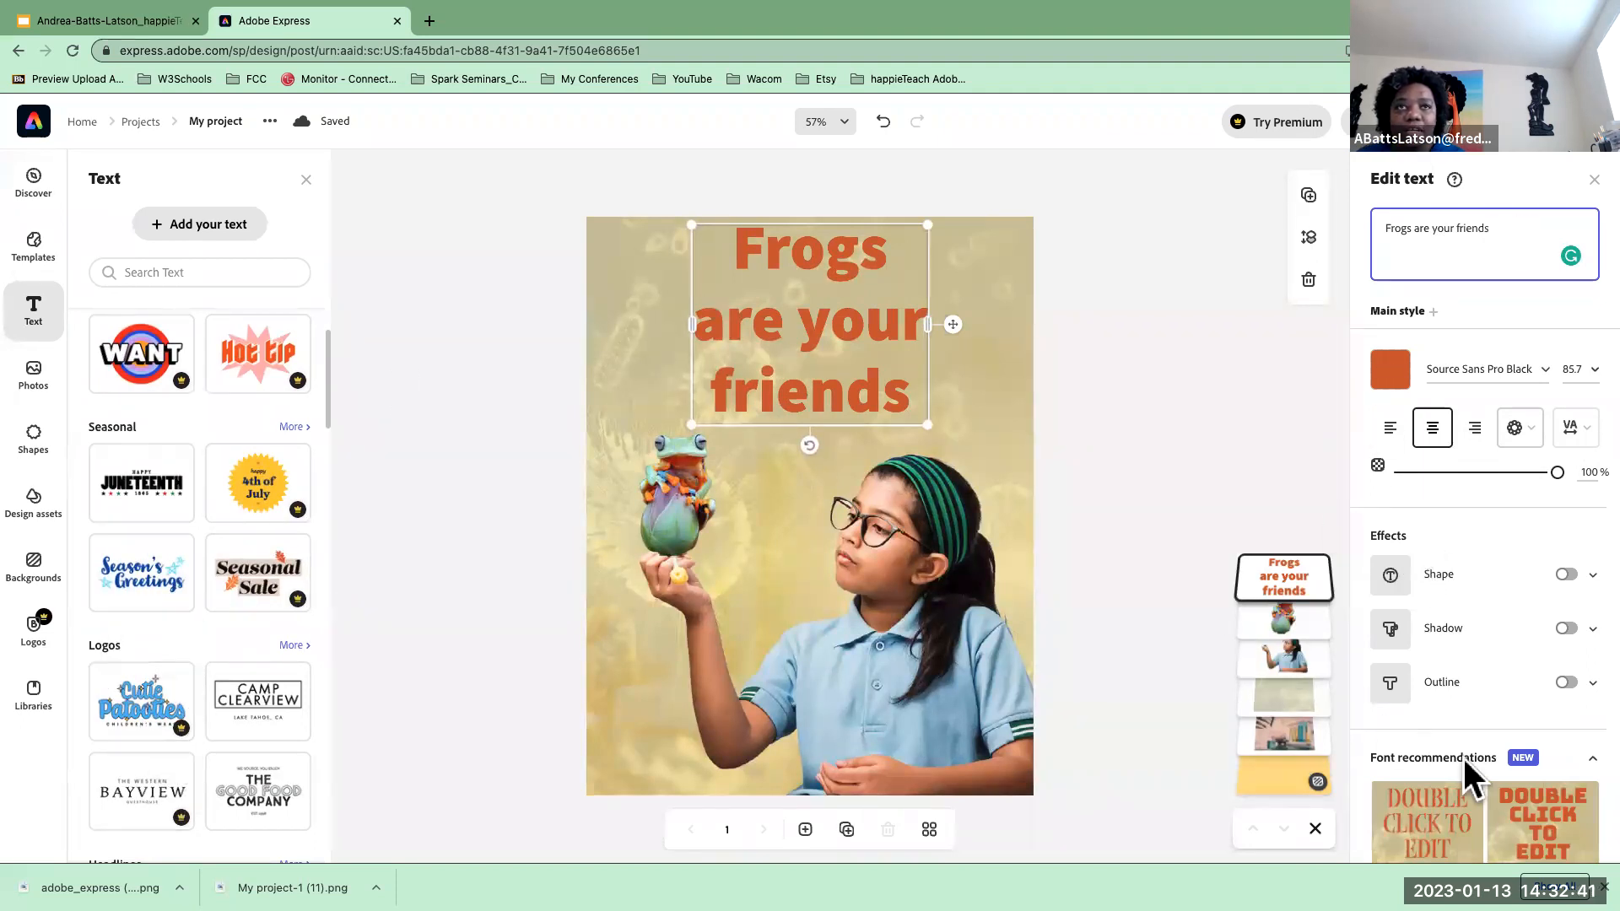
- Apply the recommended Bungee Inline font to the "Frogs are your friends" headline
scroll(1464, 768, down, 2)
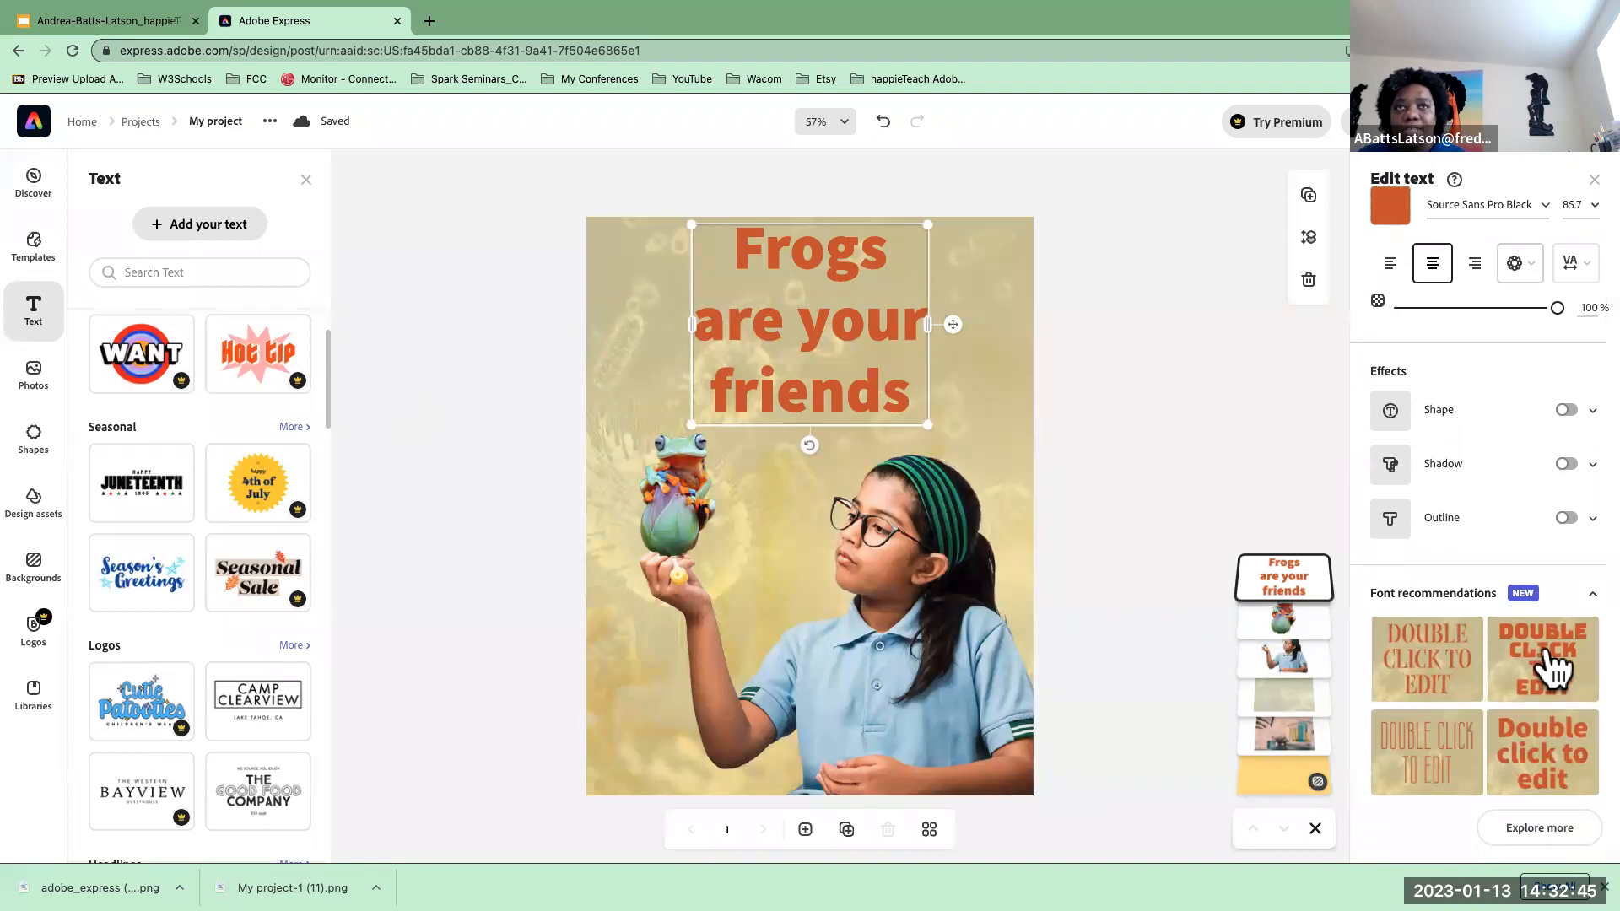
click(1499, 627)
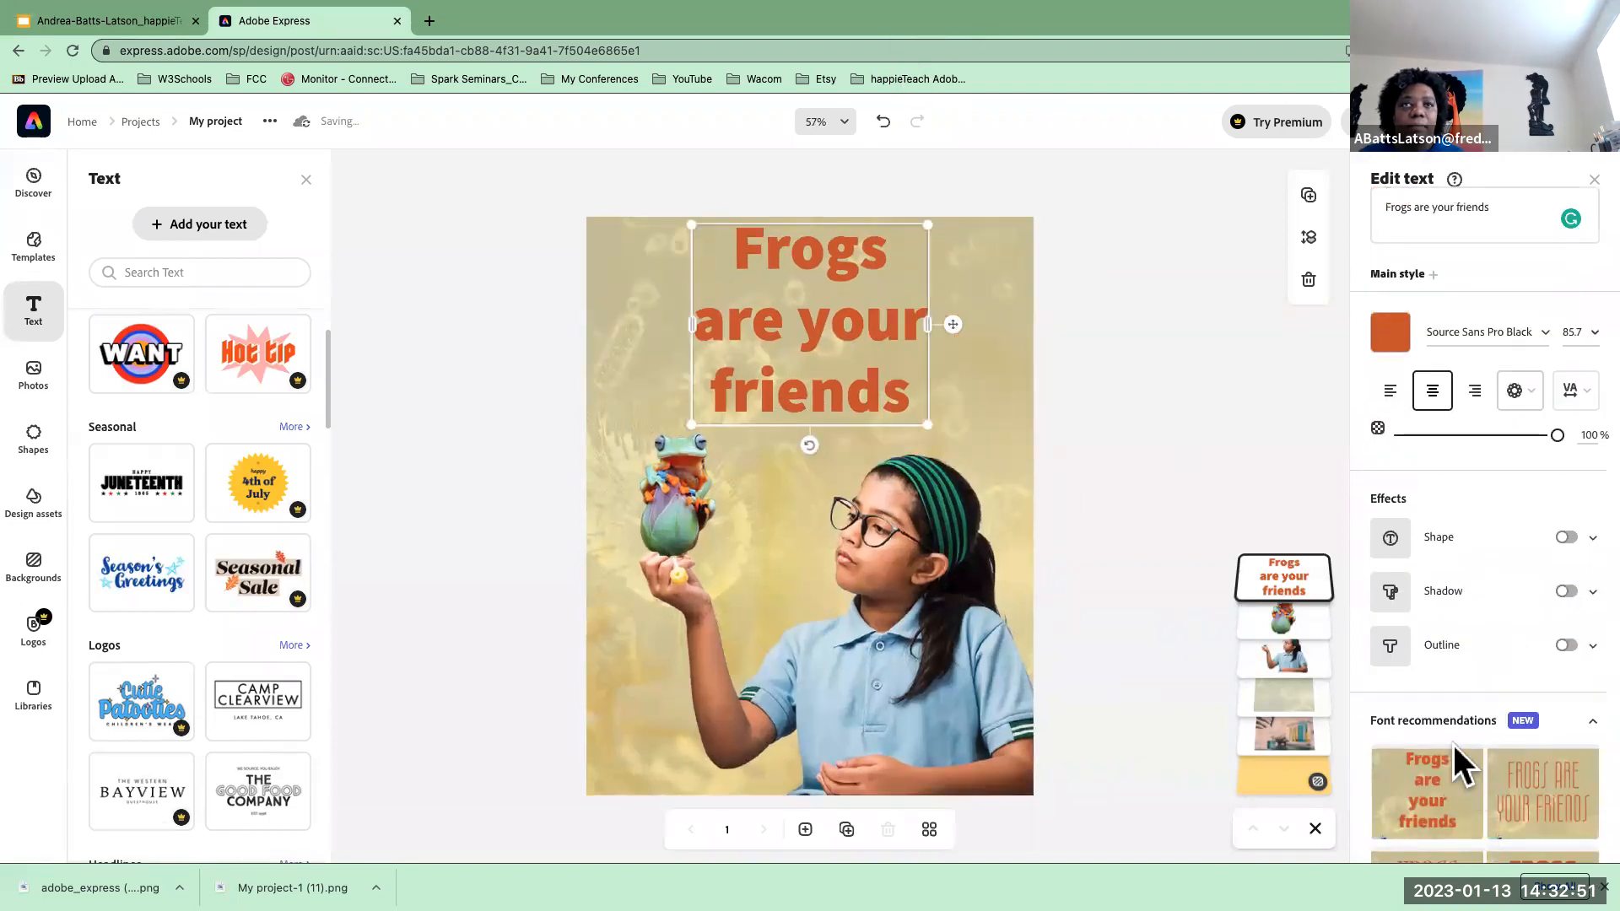
scroll(1569, 818, down, 1)
scroll(1561, 804, down, 1)
click(1544, 742)
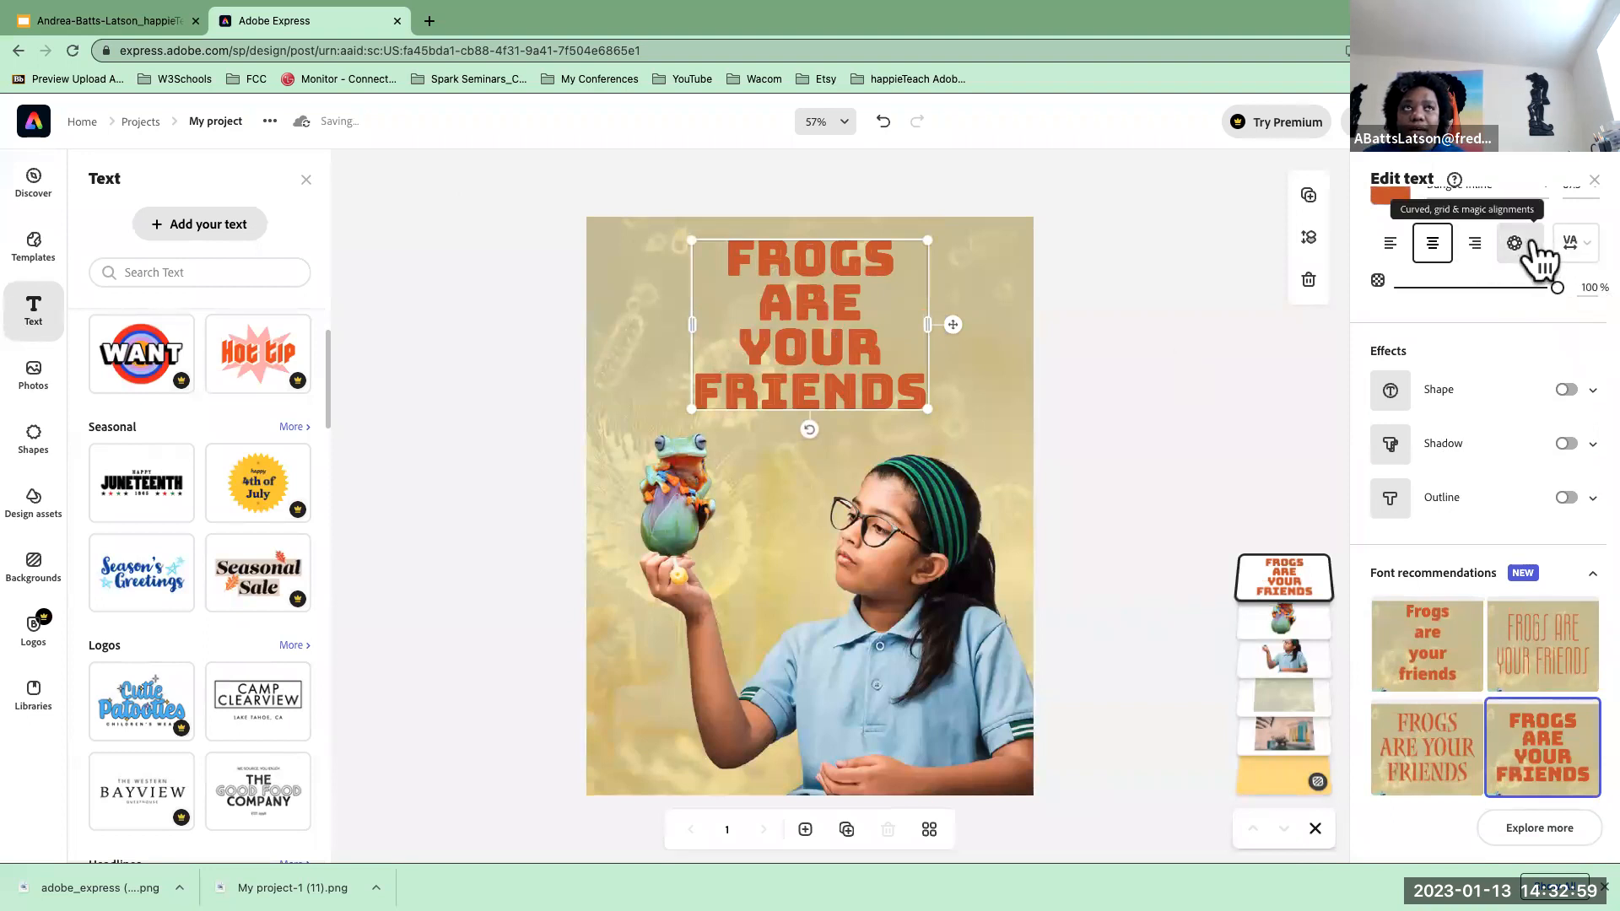
- Try left, centre and right alignment on the headline text
click(1401, 244)
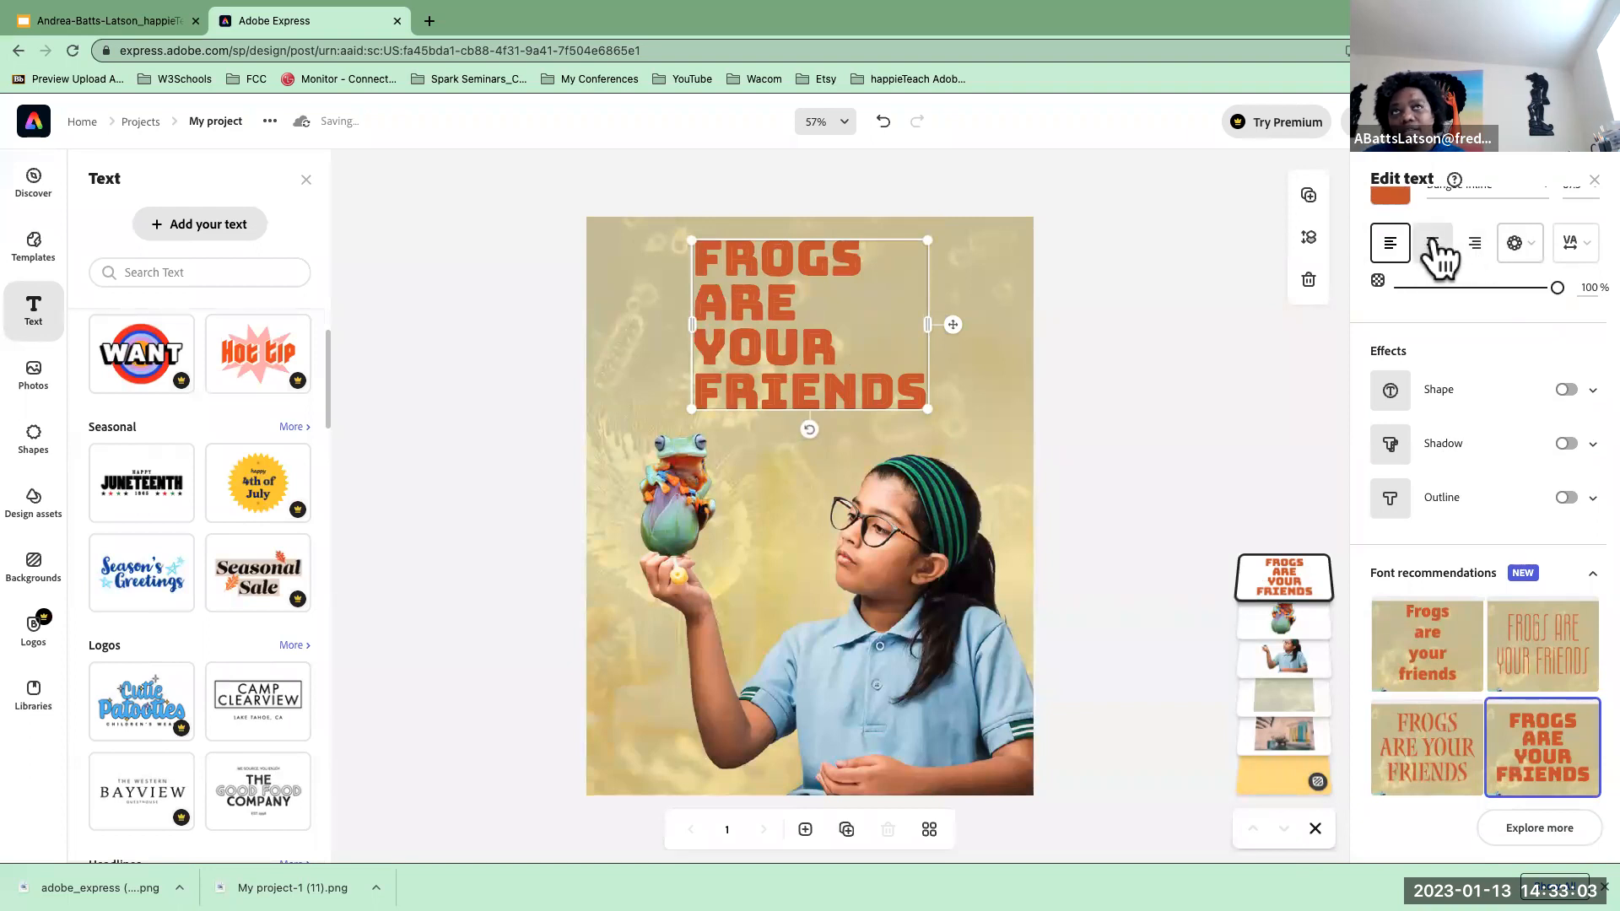
click(1433, 246)
click(1473, 246)
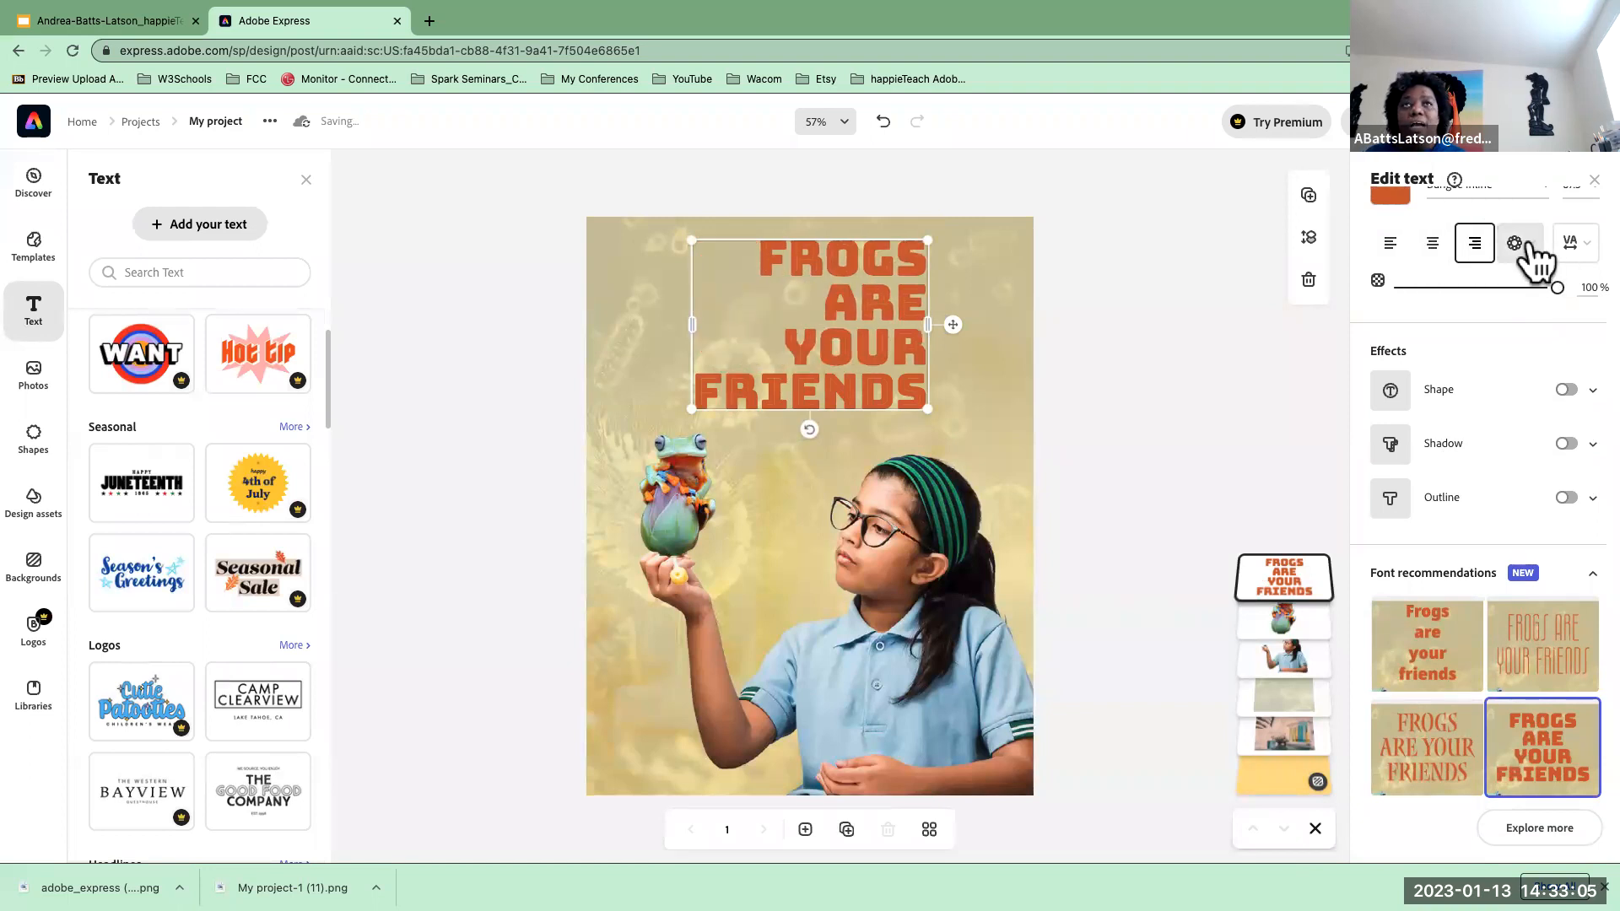
- Curve the headline into a full circle, enlarge it around the frog, and place a copy above the girl's head
click(1529, 243)
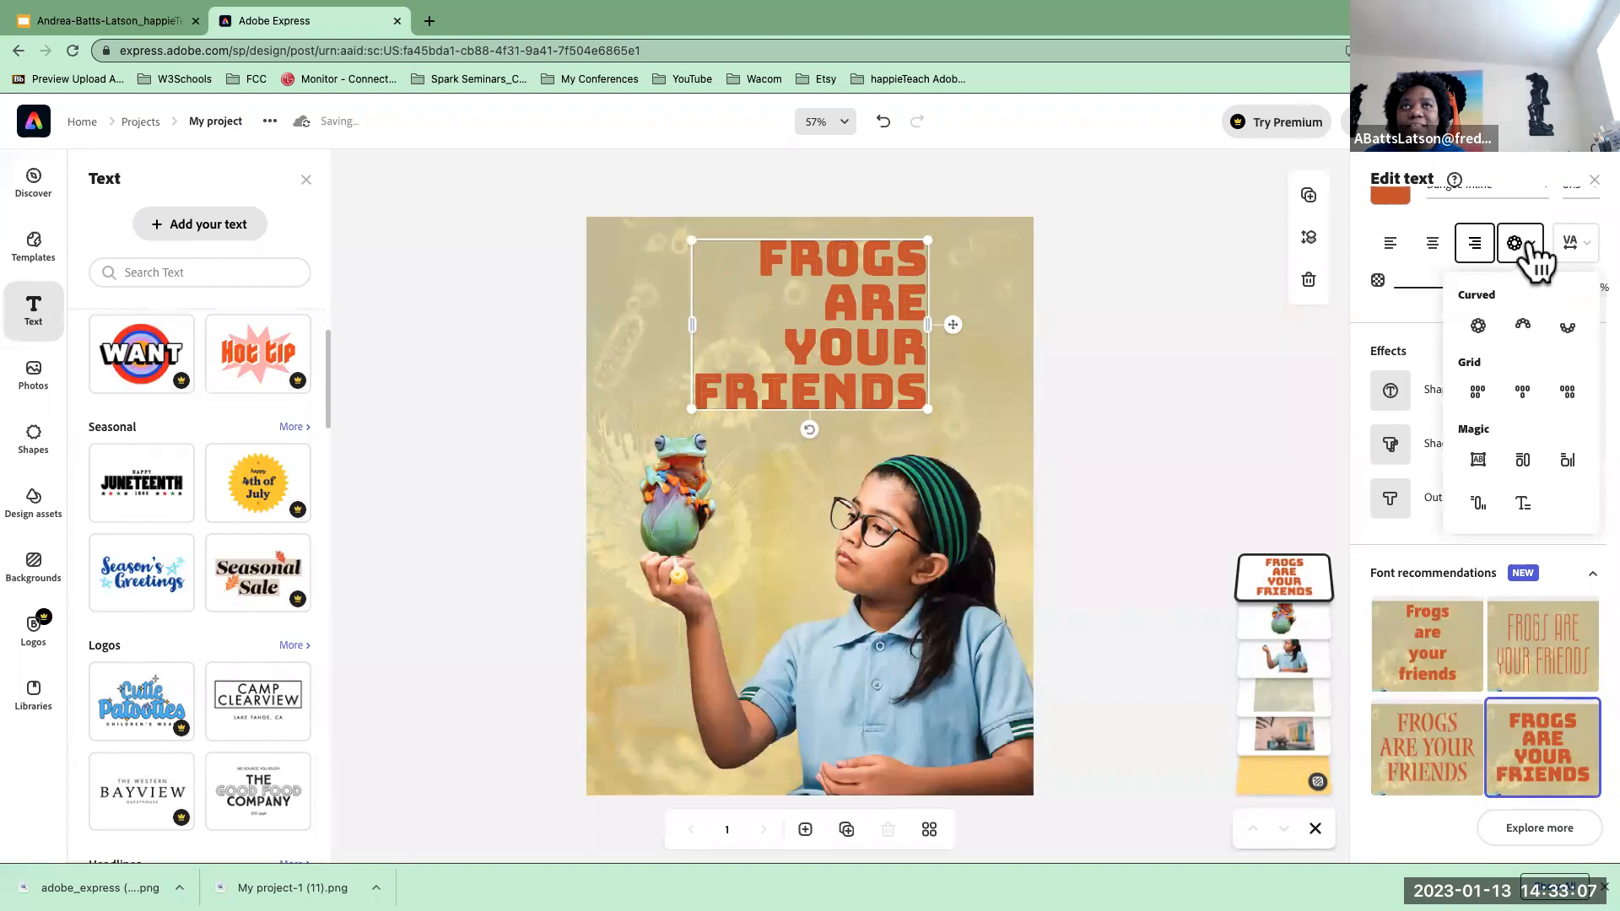
click(1478, 327)
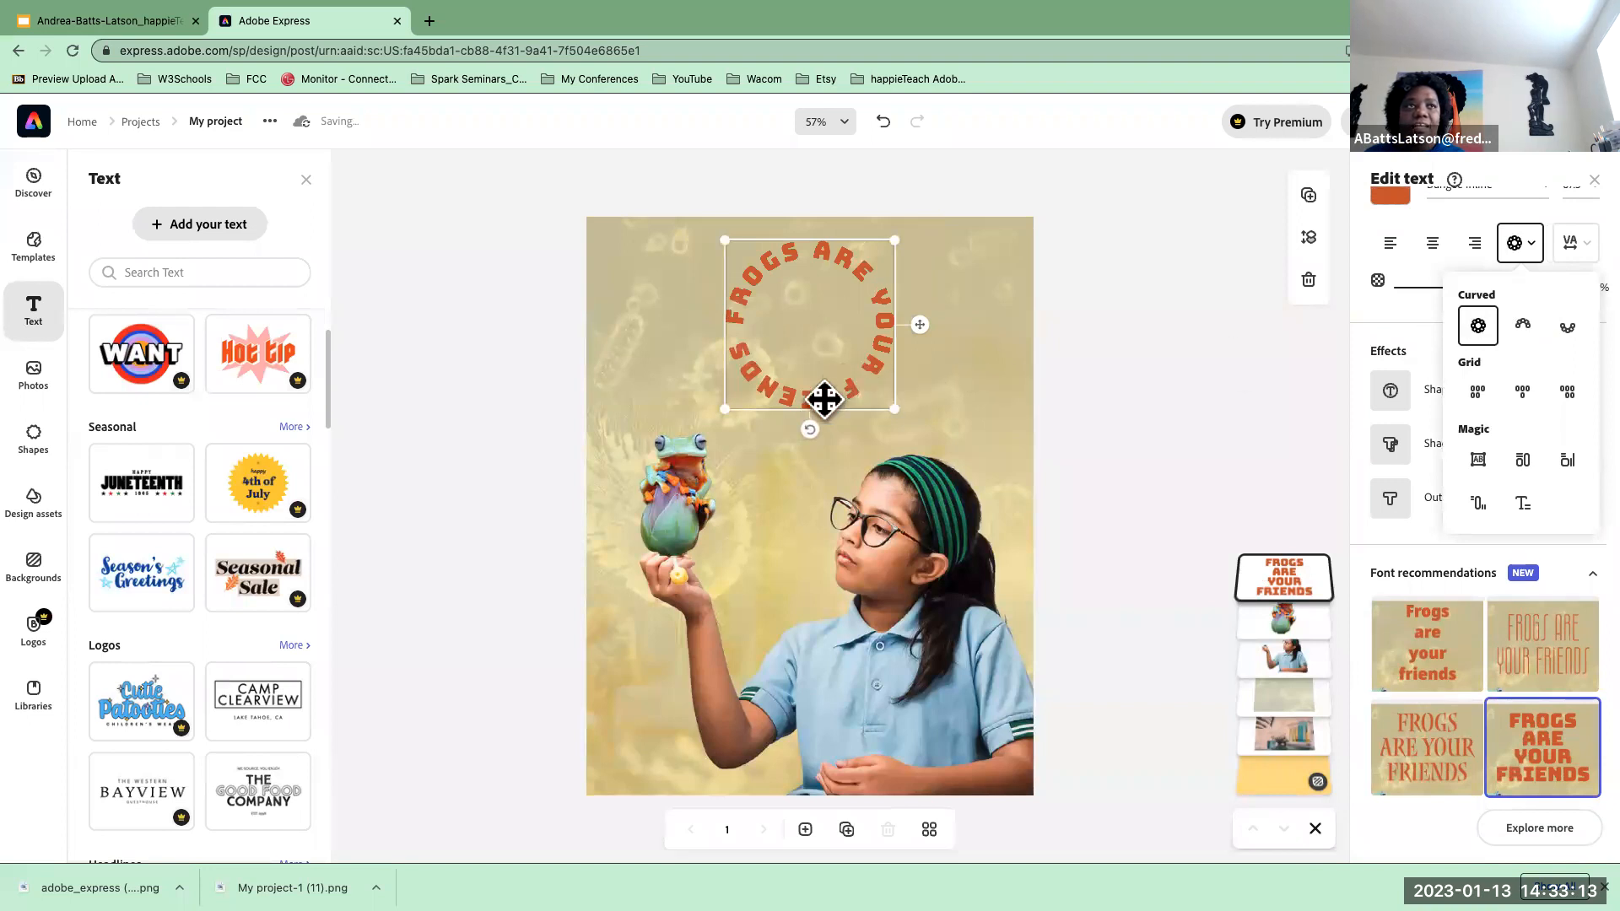
drag(824, 399, 702, 558)
drag(774, 410, 784, 393)
drag(771, 481, 947, 333)
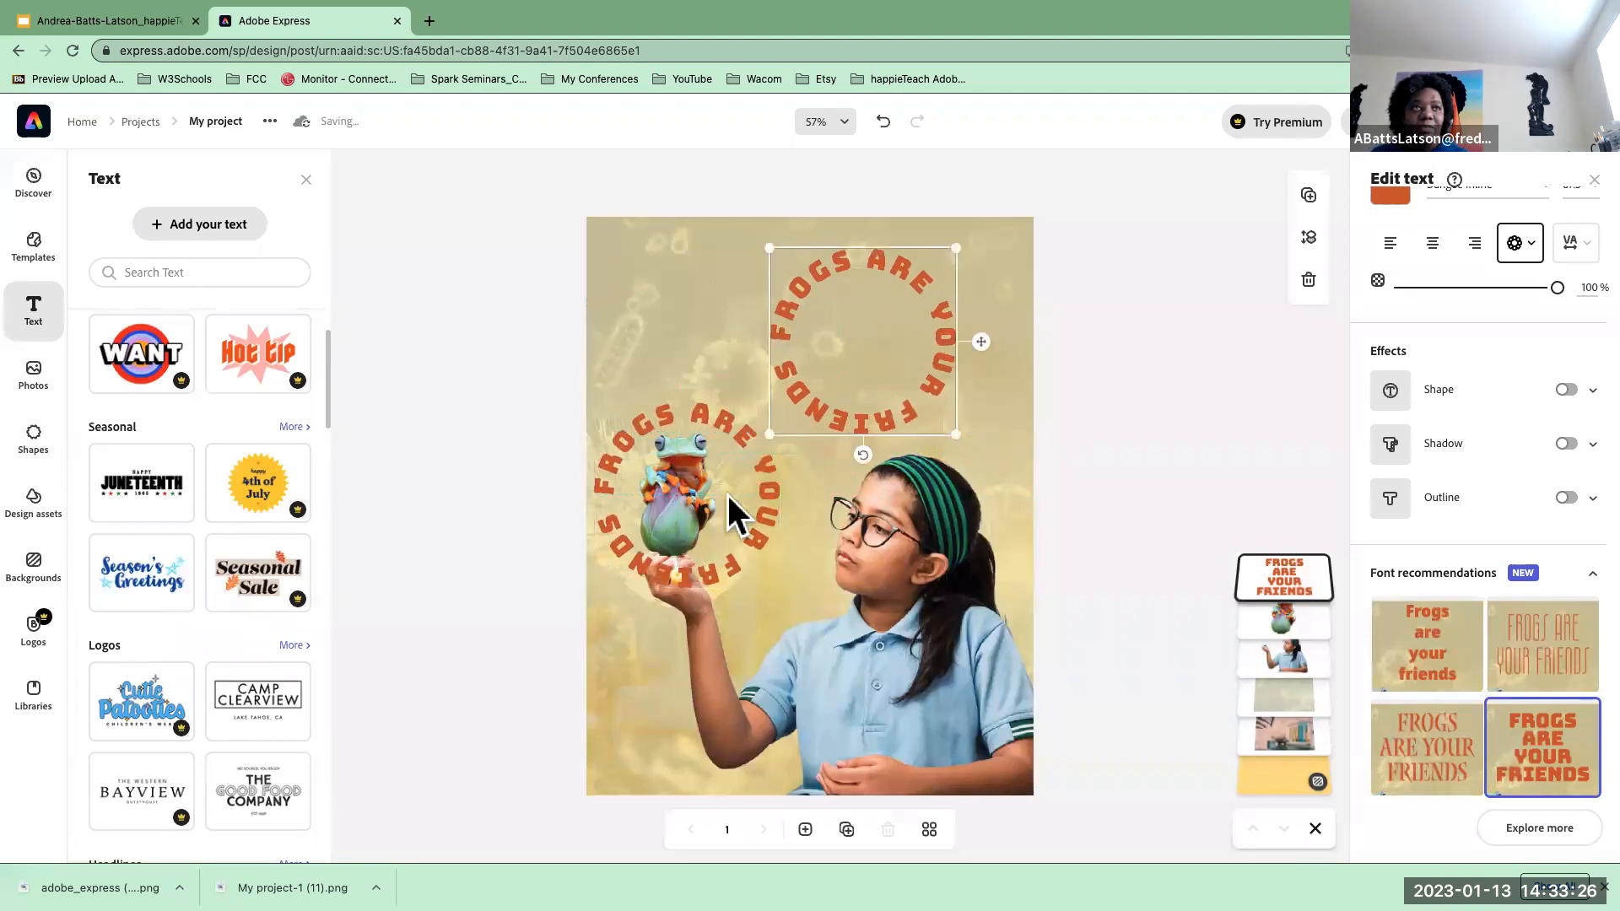
- Add a shadow to the circular text around the frog, sampling the girl's green headband and darkening the colour to #17814B
click(766, 525)
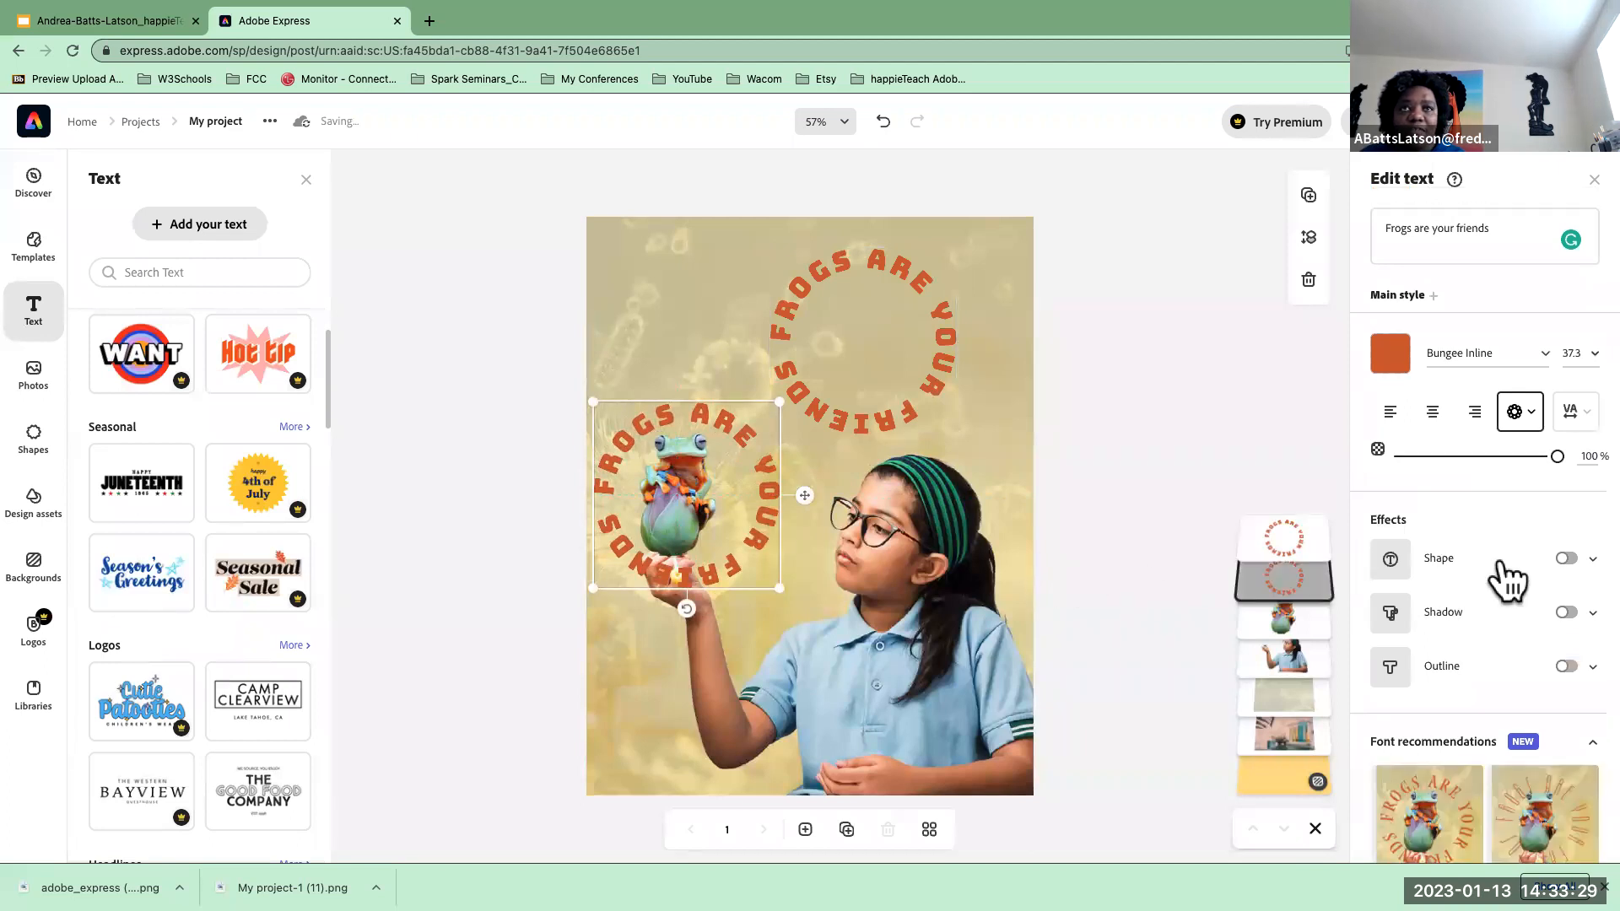
click(1567, 613)
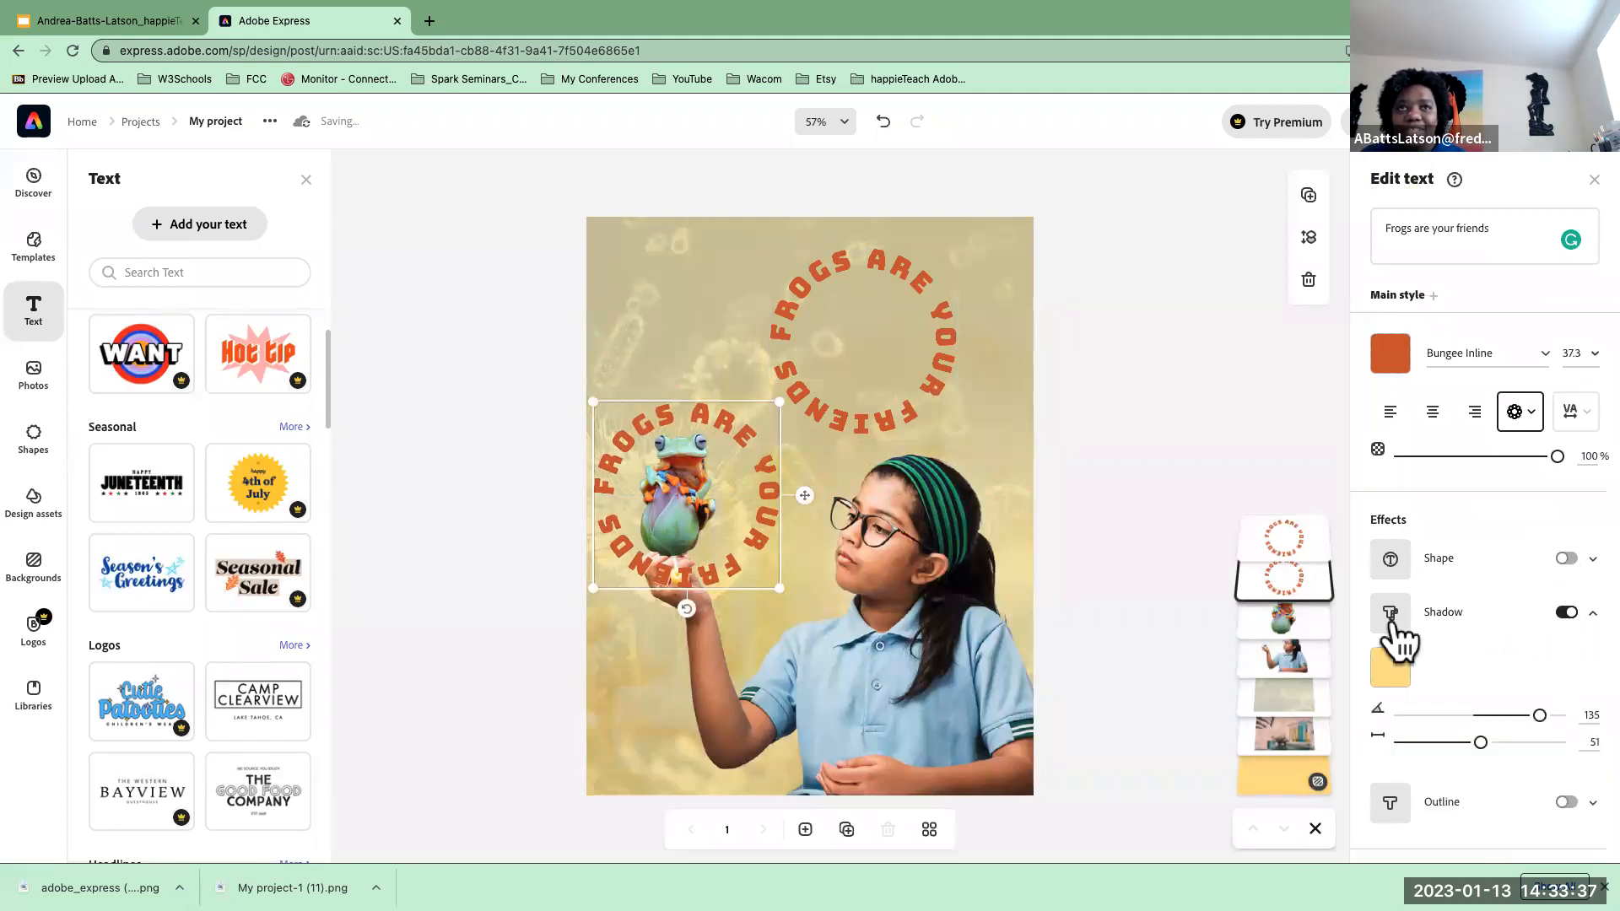
click(1391, 668)
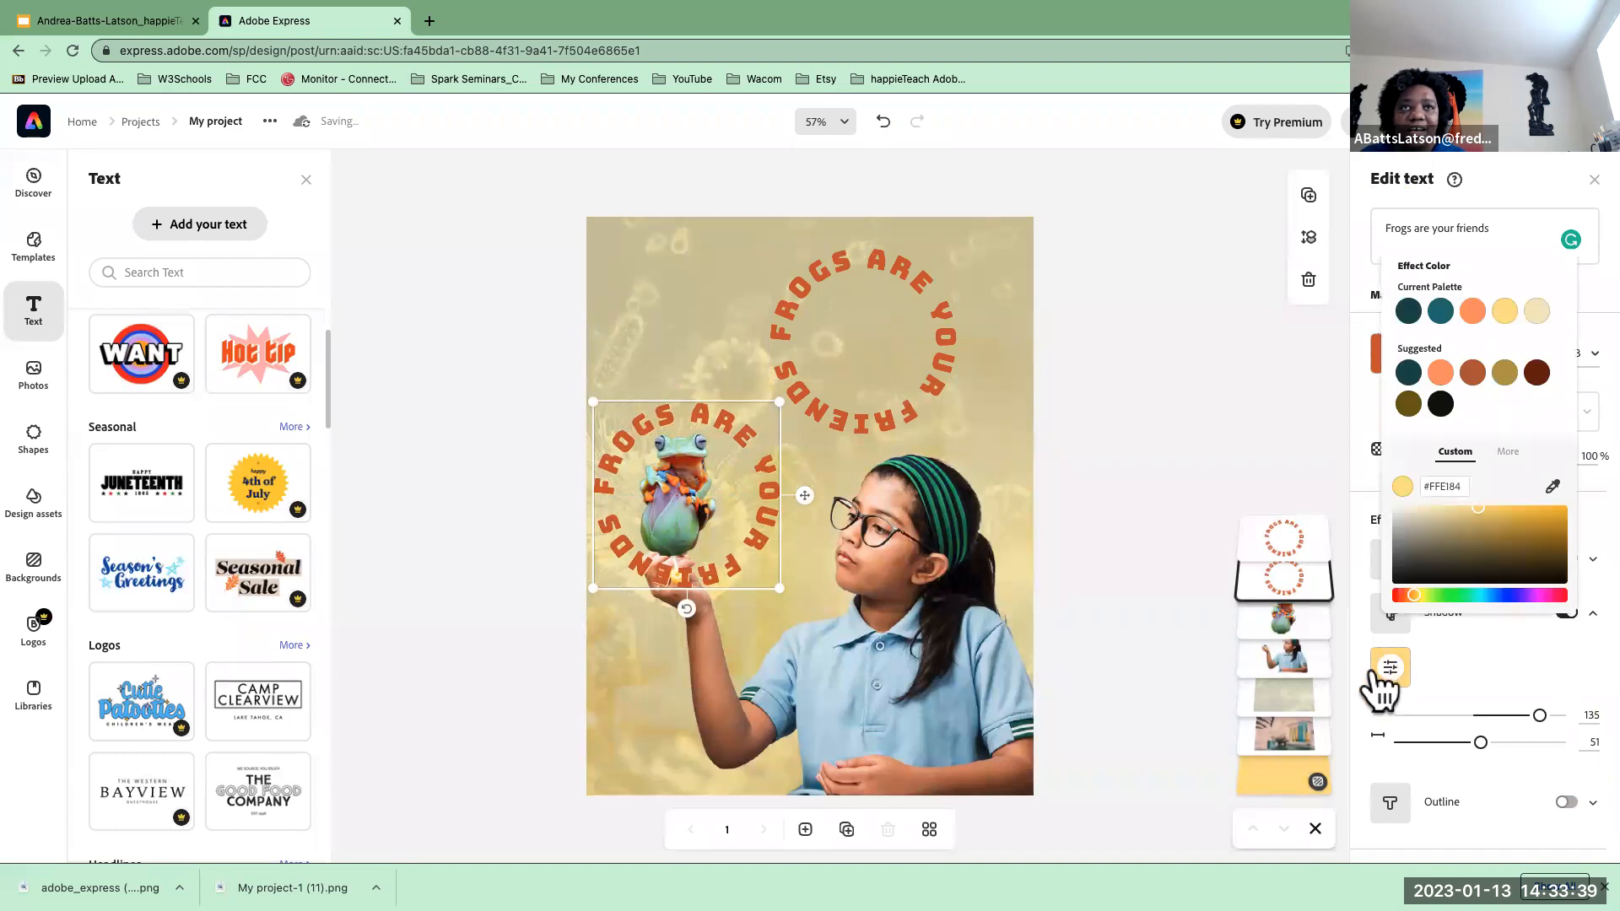
click(1537, 373)
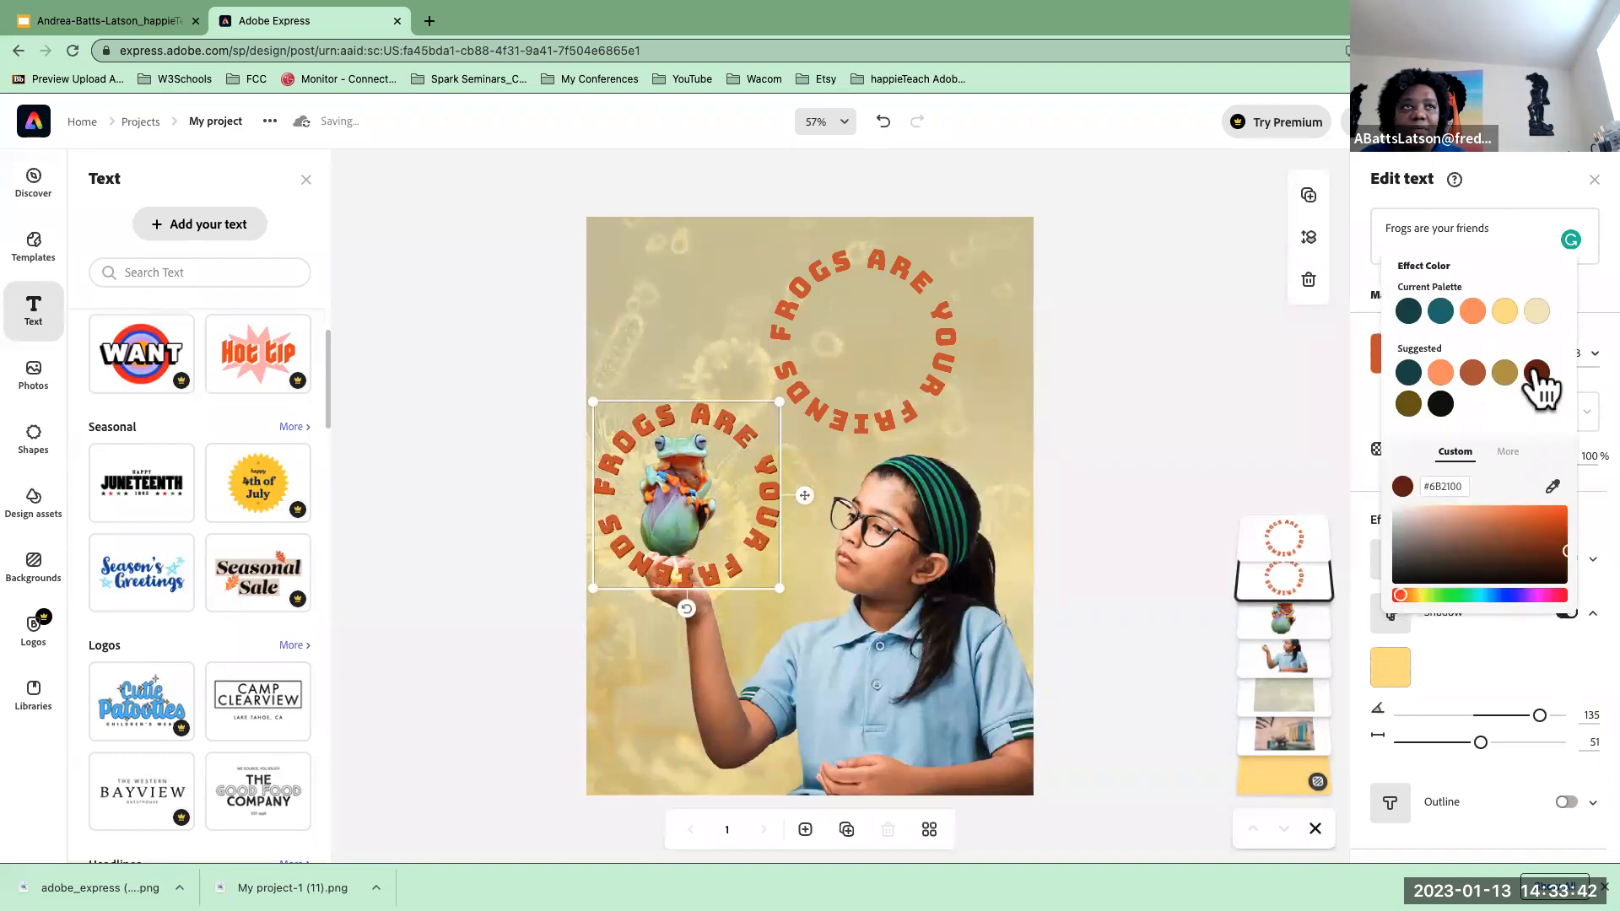
click(1441, 372)
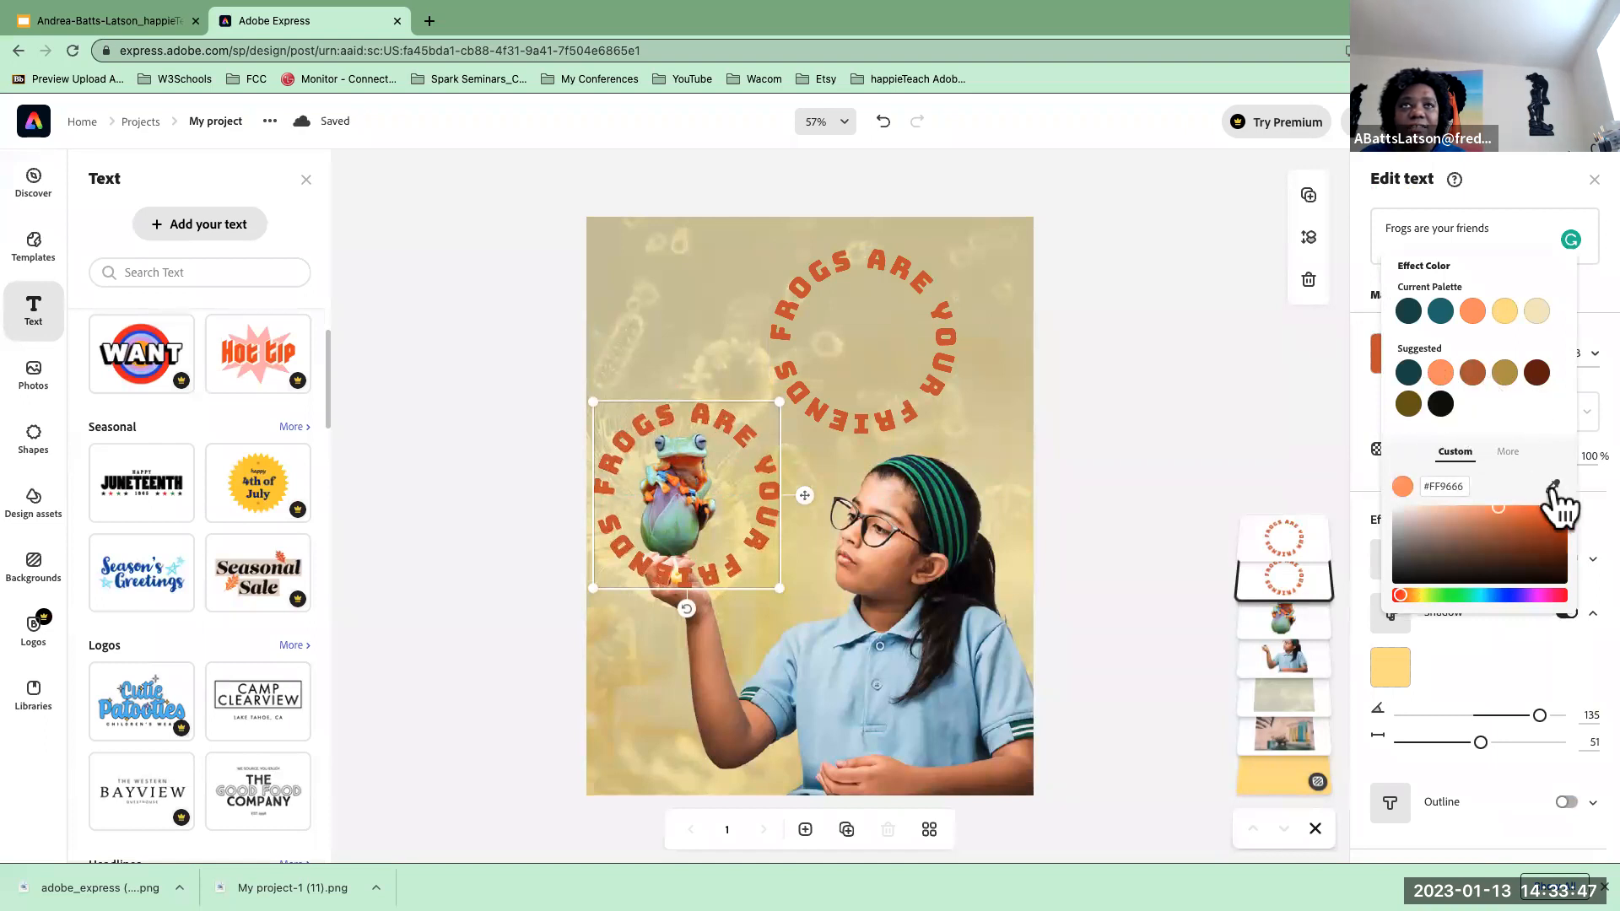
click(1554, 489)
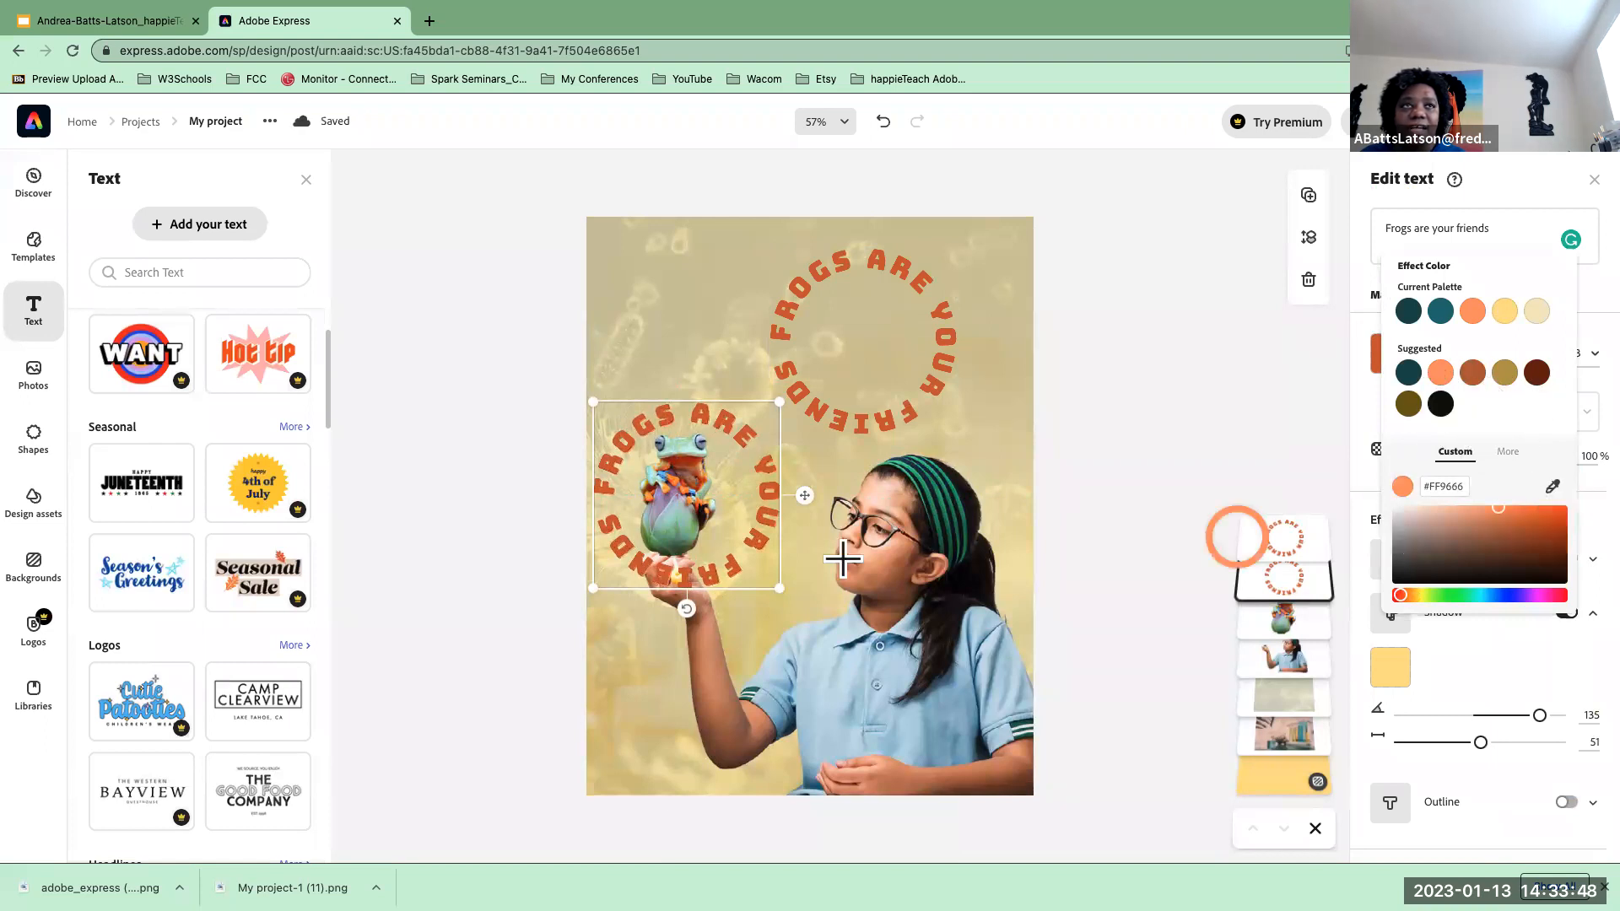
click(922, 483)
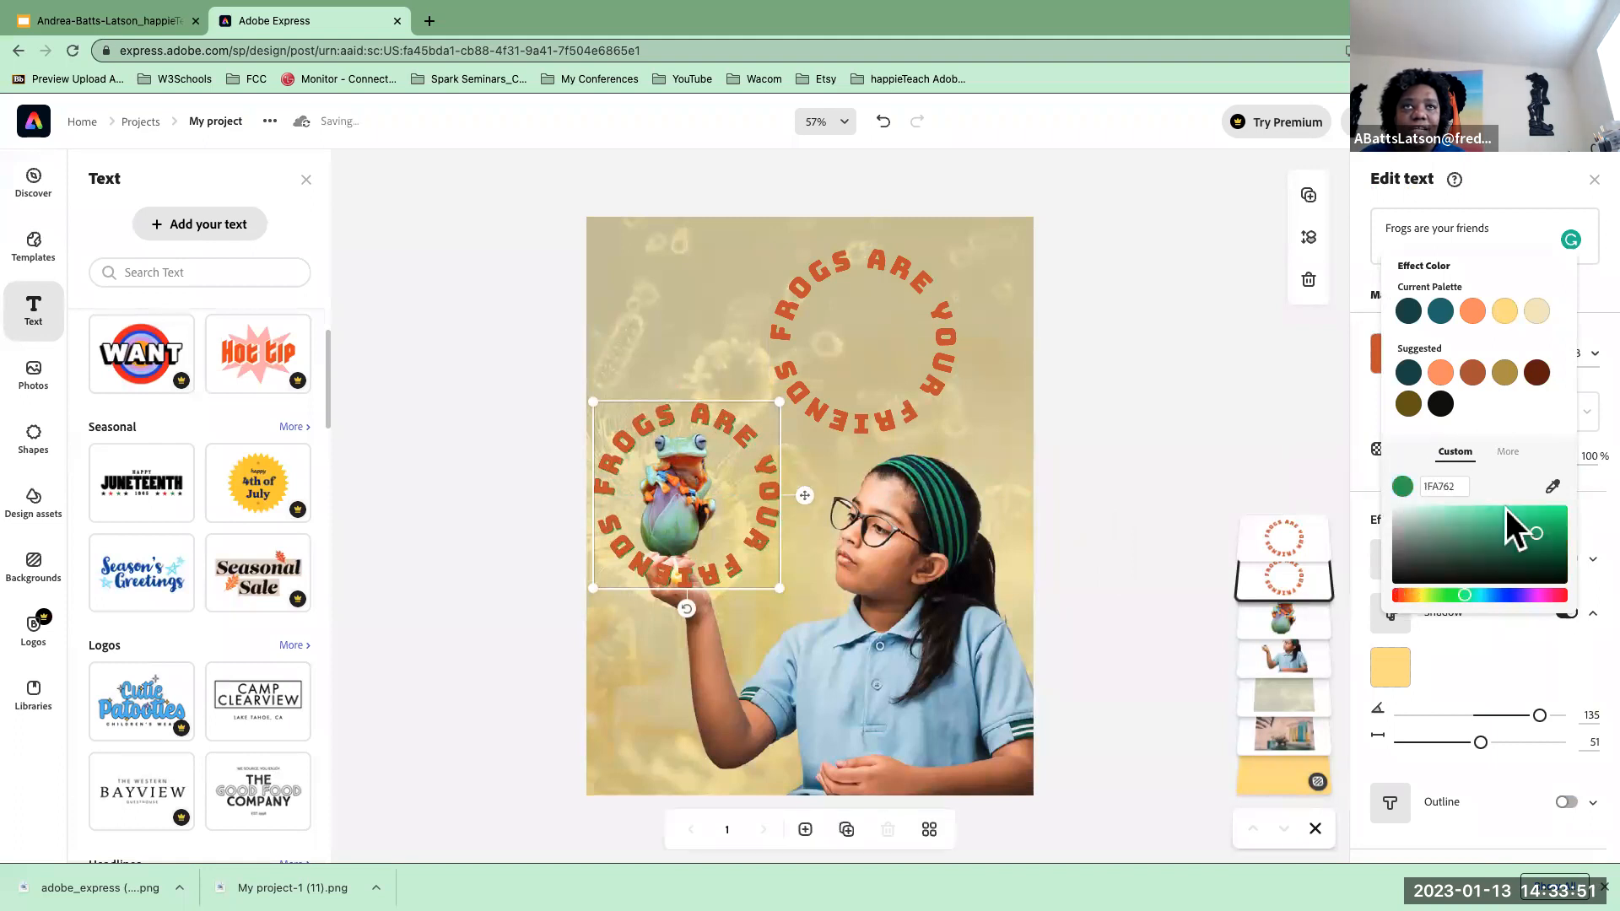
mouse_move(1536, 529)
mouse_down()
mouse_move(1549, 550)
mouse_move(1538, 544)
mouse_up()
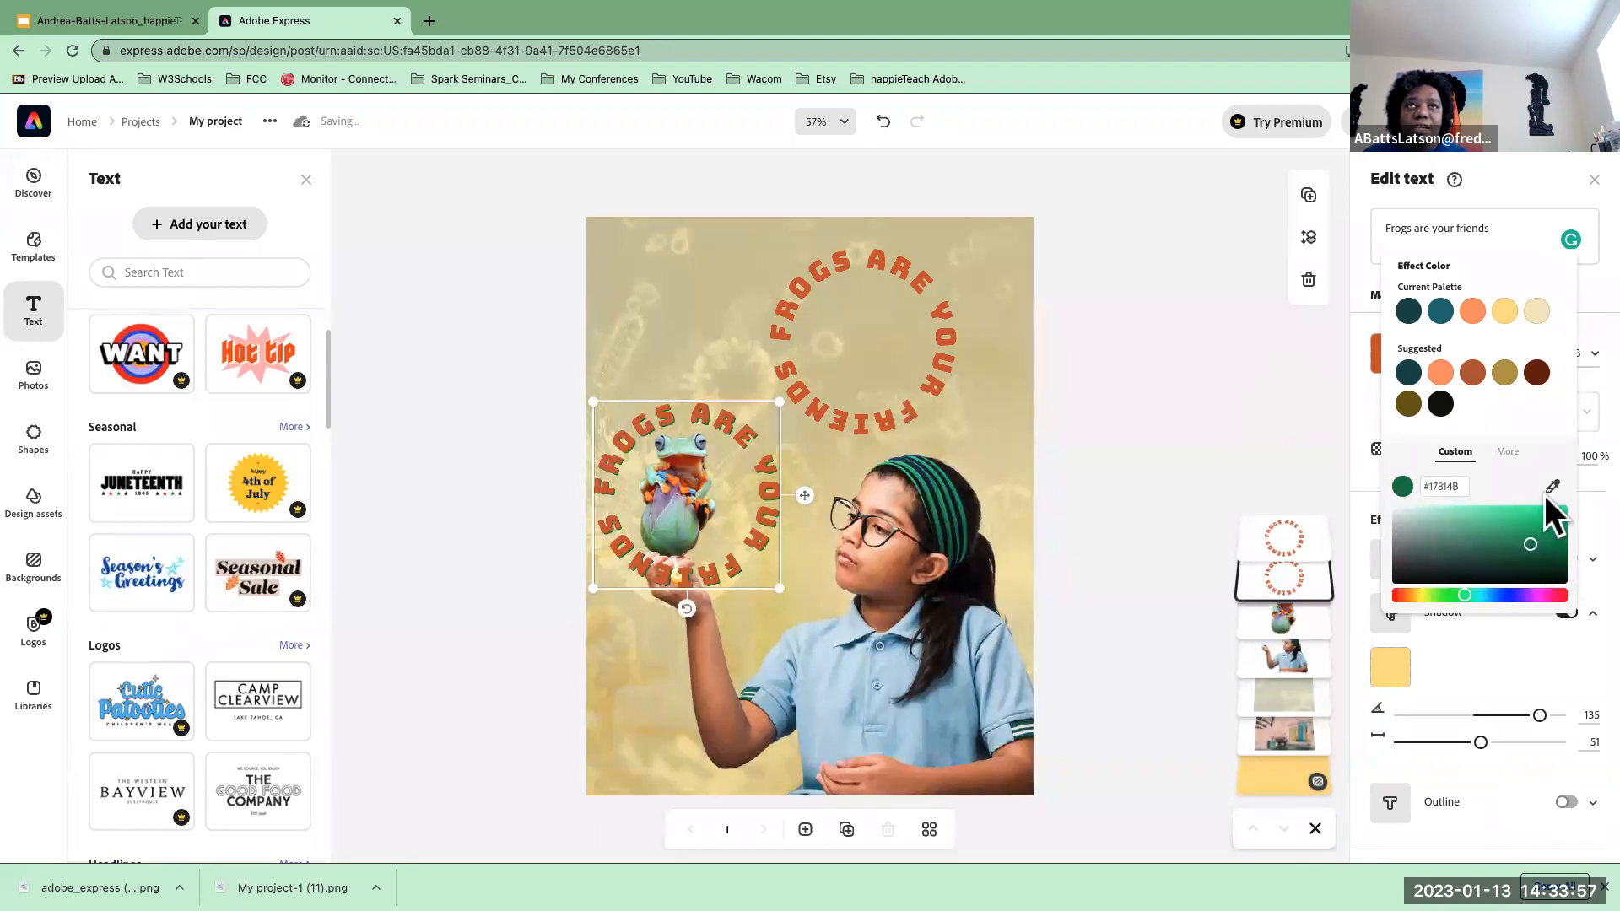
click(1268, 428)
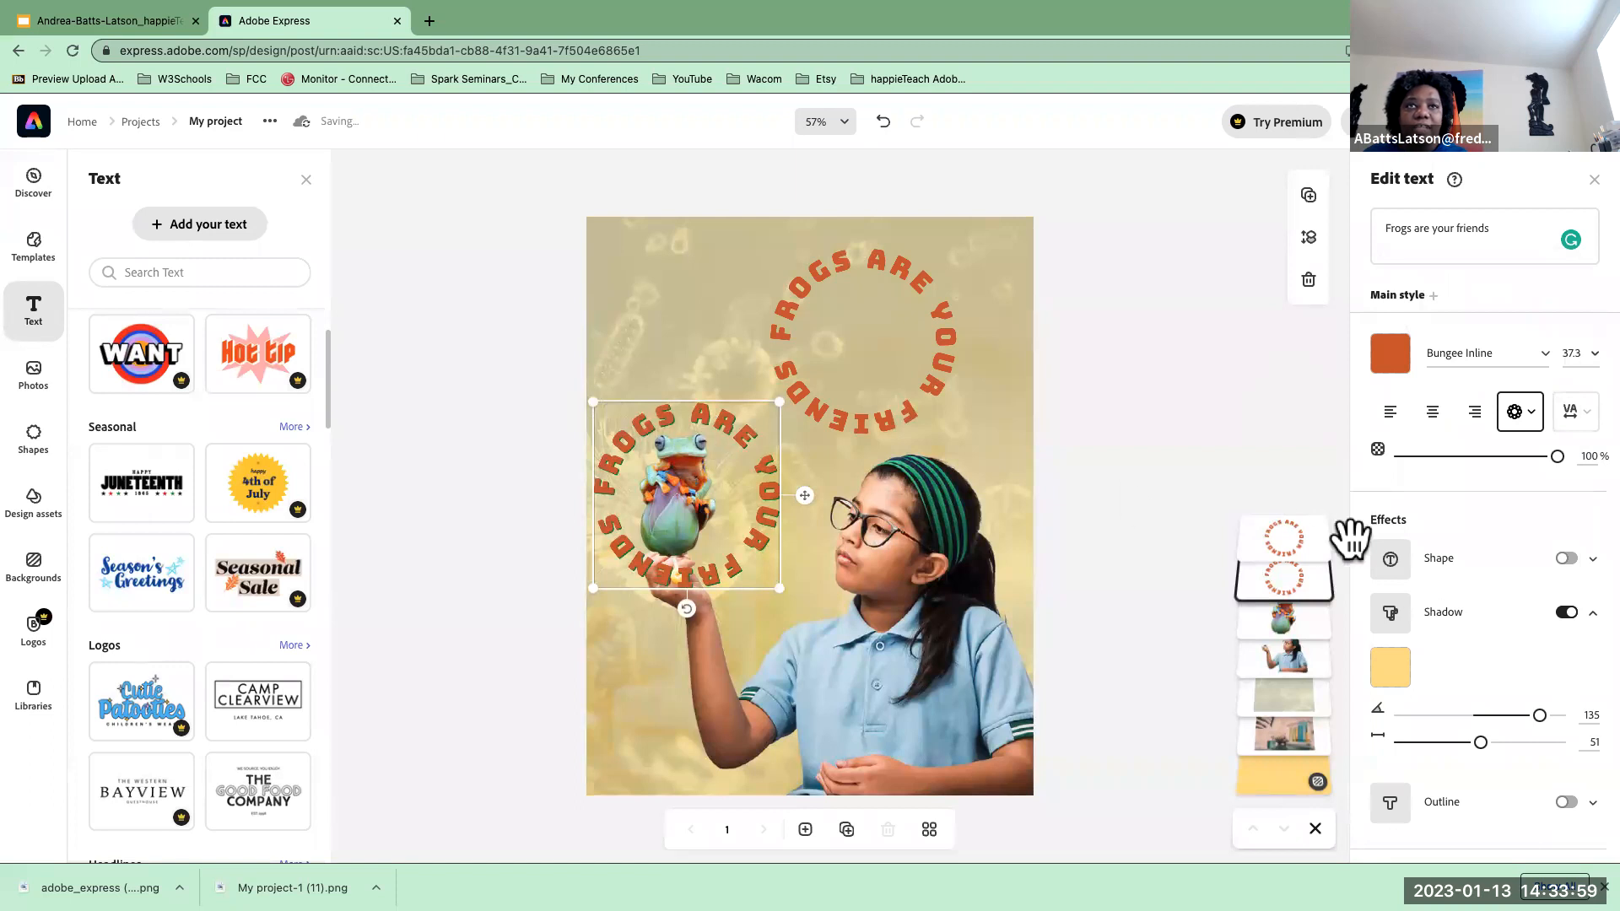
- Add an outline in orange #CC5C29 with a thickness of 10 to the circular text around the frog
scroll(1544, 582, down, 4)
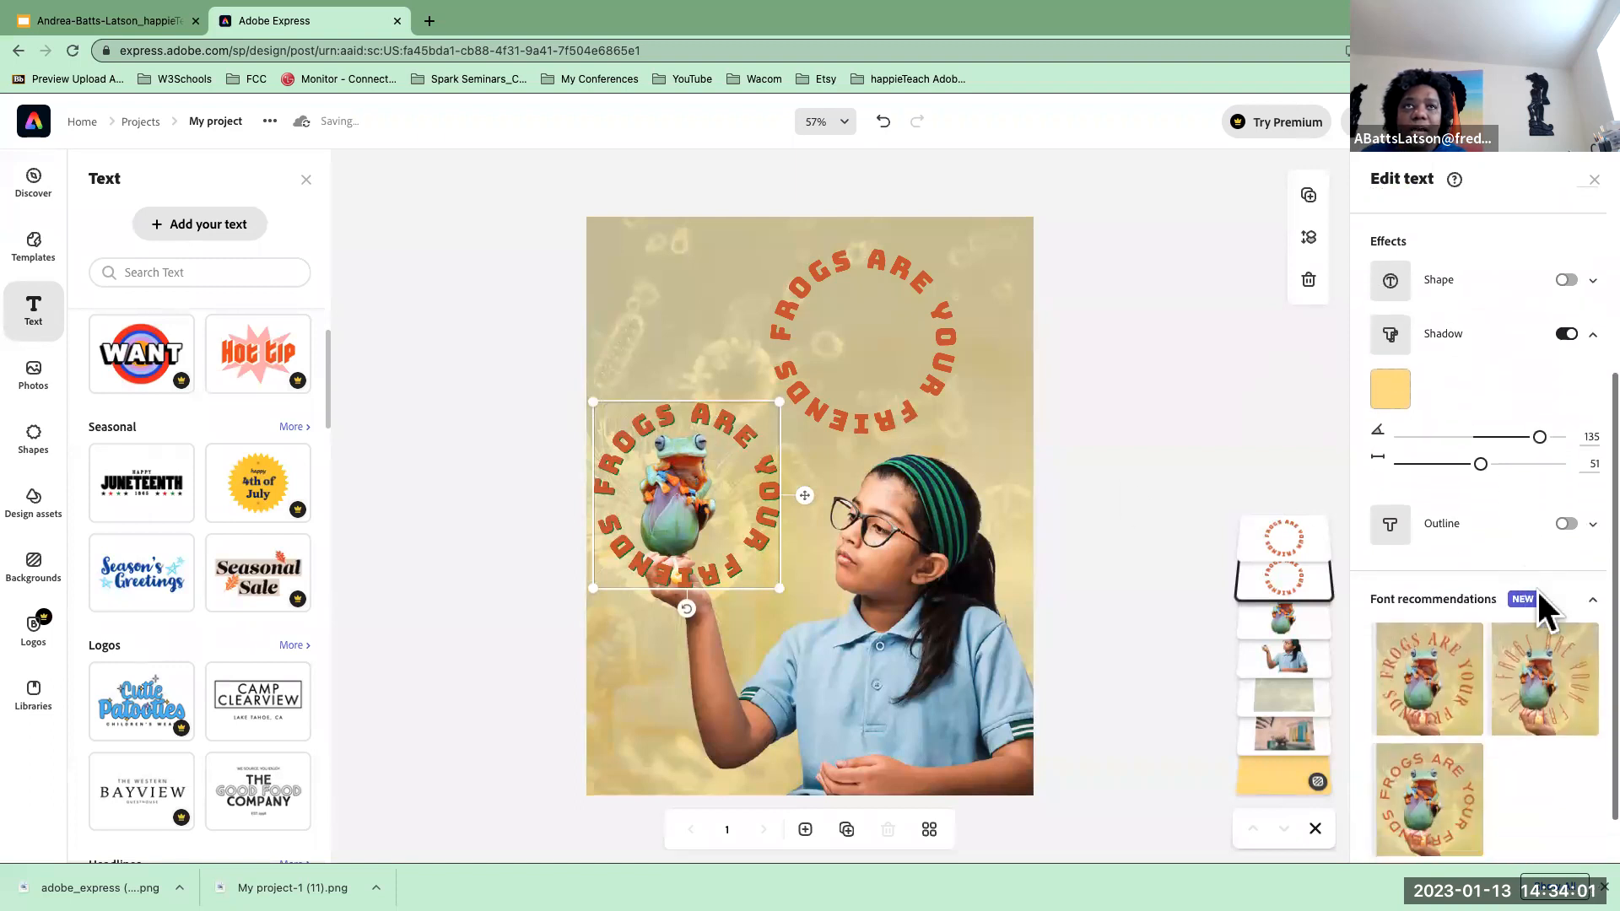
scroll(1544, 606, down, 1)
click(1565, 497)
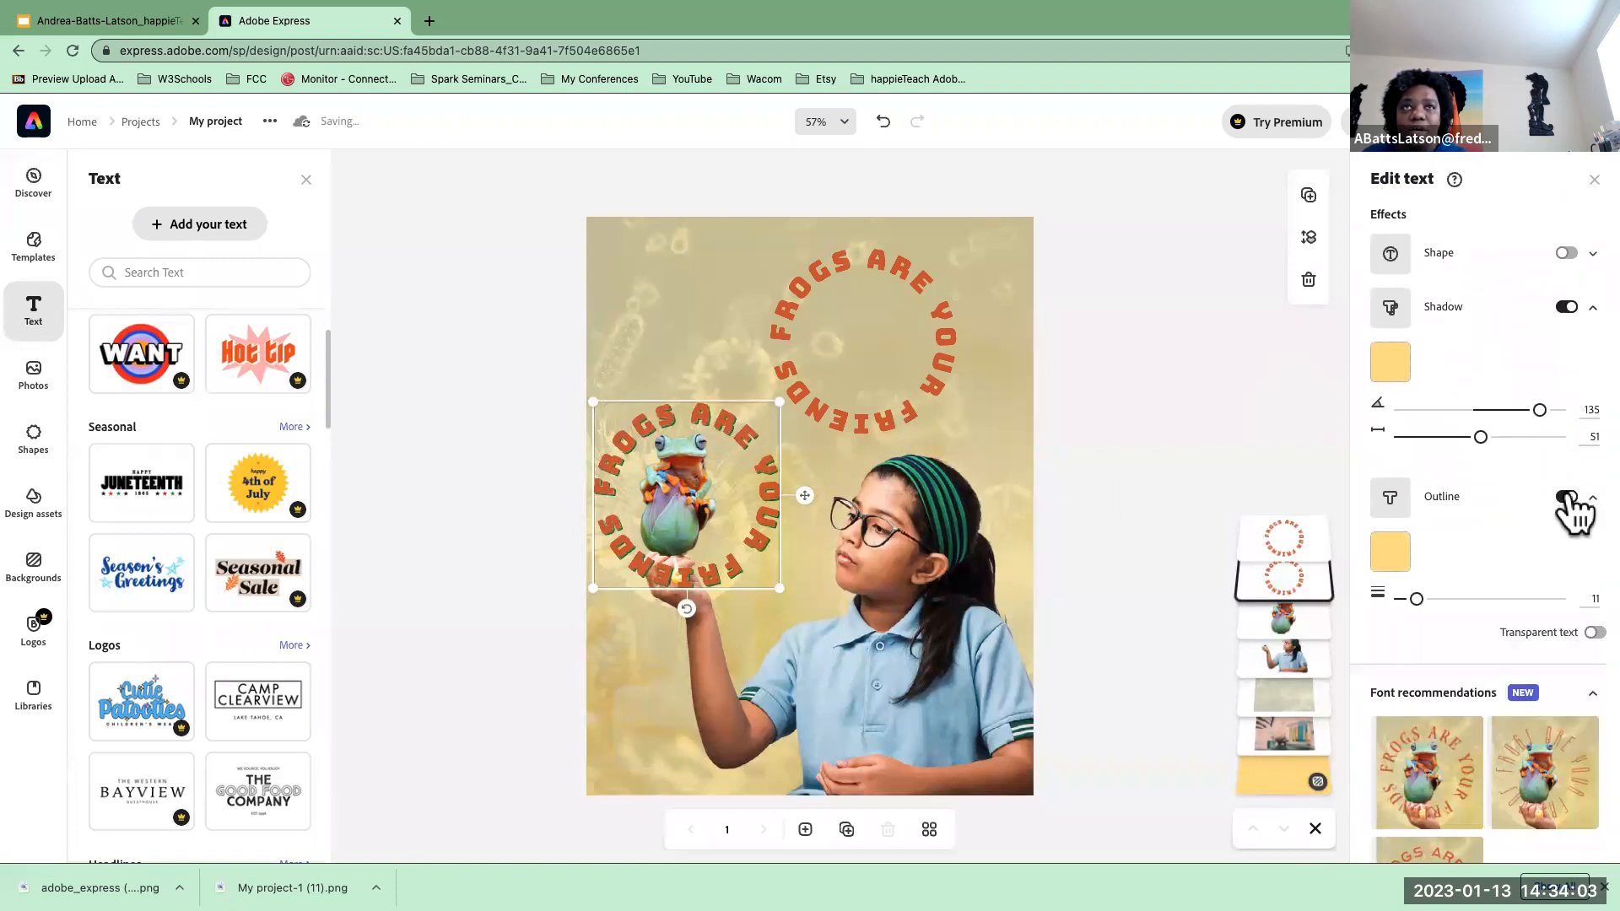
click(1394, 555)
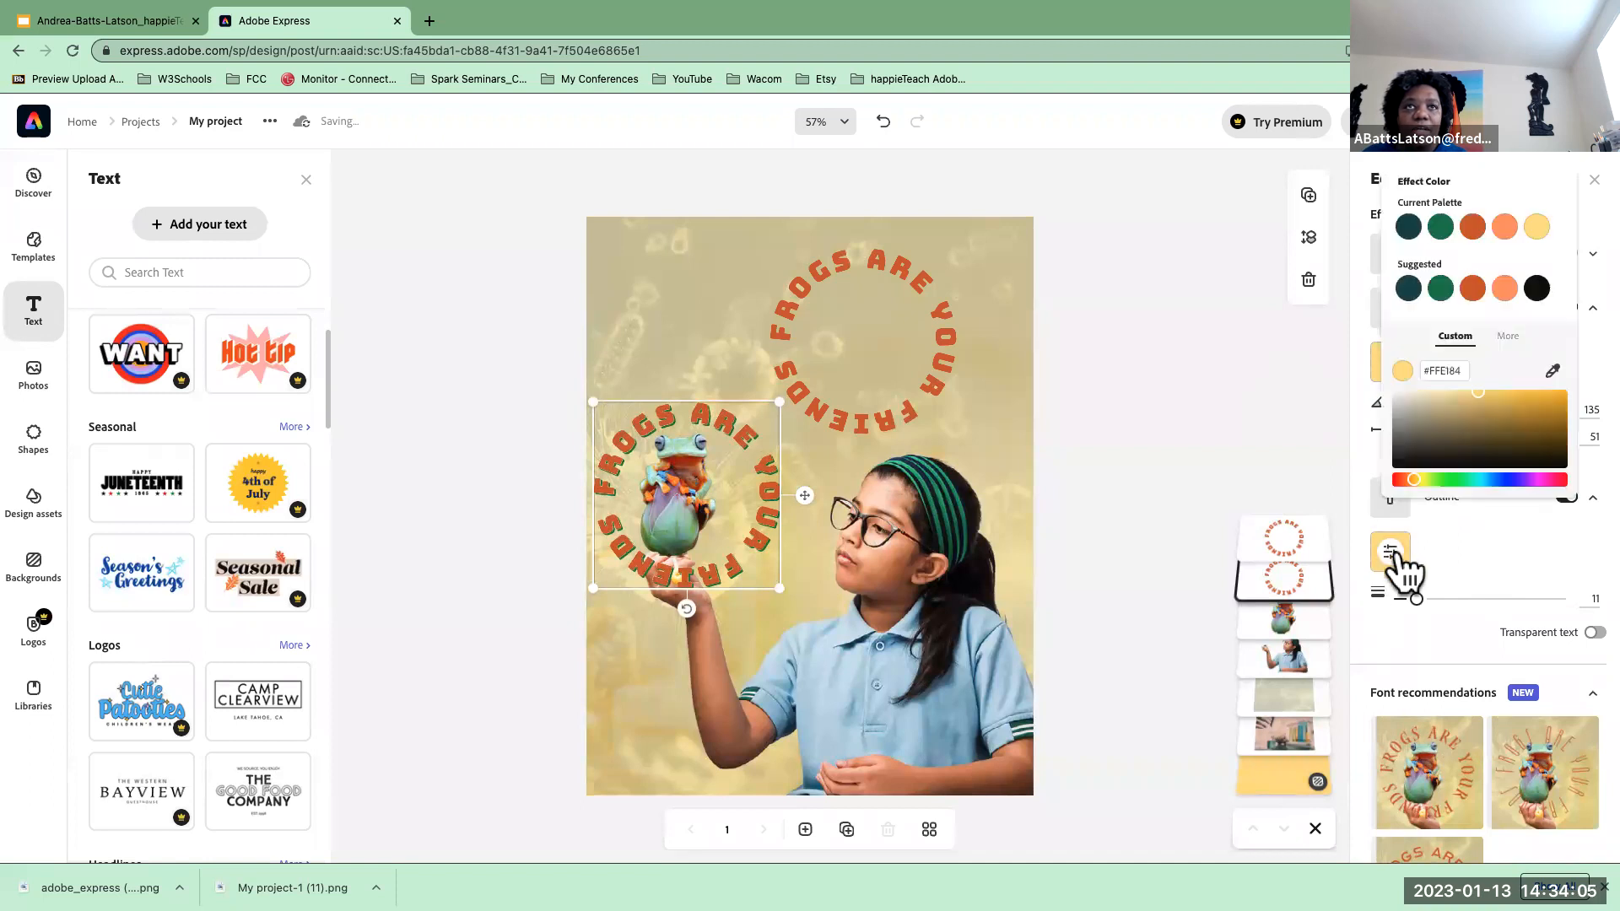
click(1441, 227)
click(1473, 230)
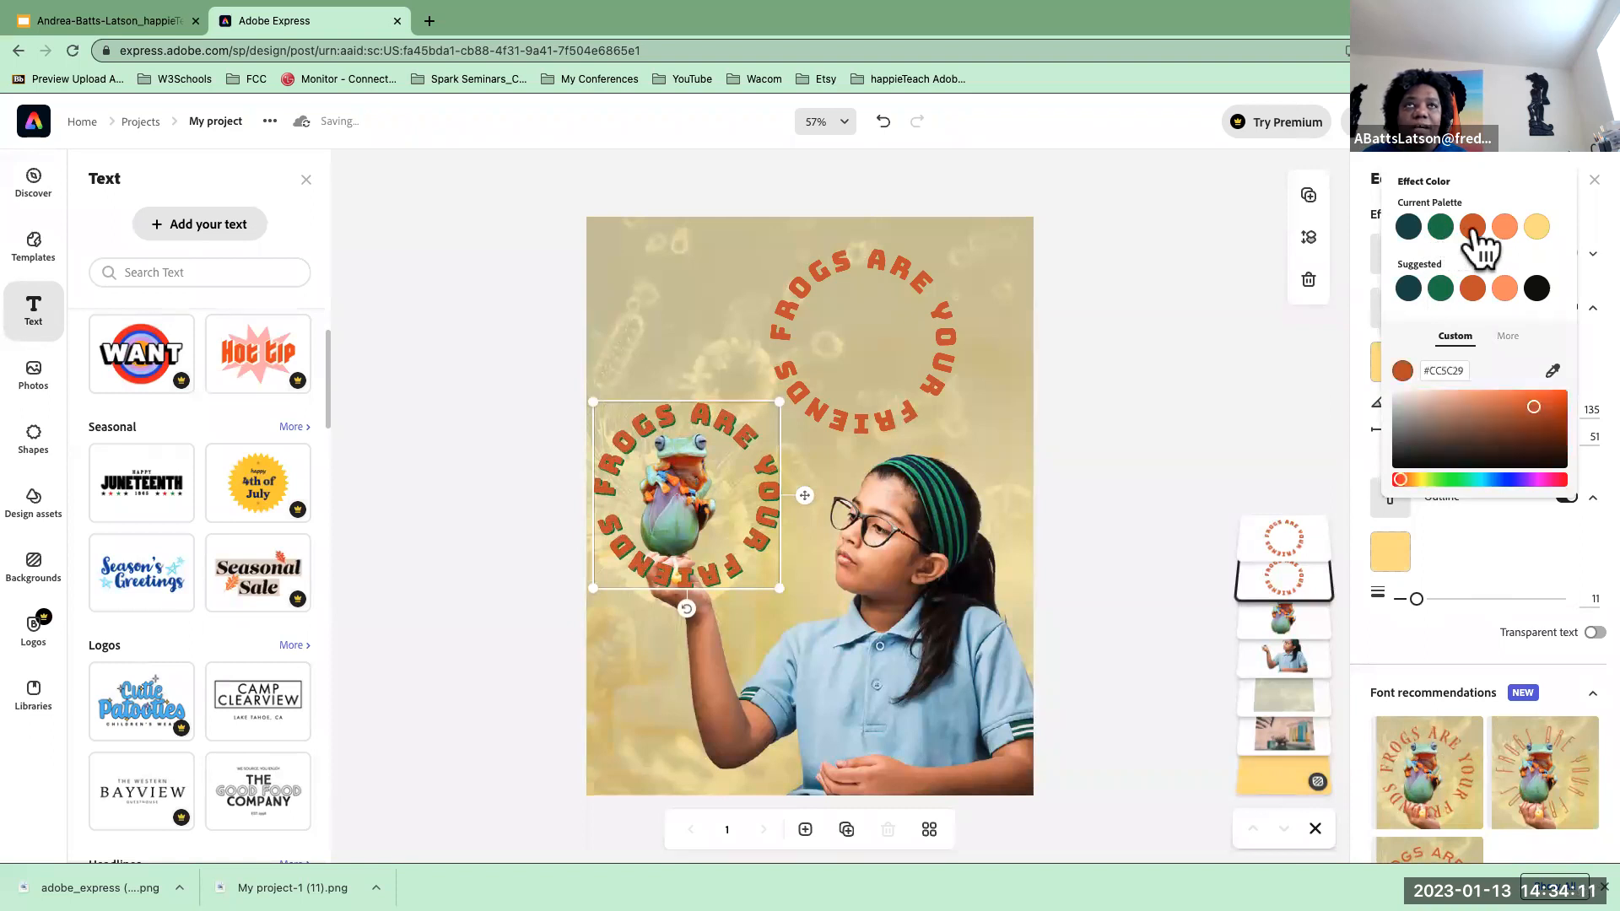
mouse_move(1416, 599)
mouse_down()
mouse_move(1562, 599)
mouse_move(1399, 599)
mouse_up()
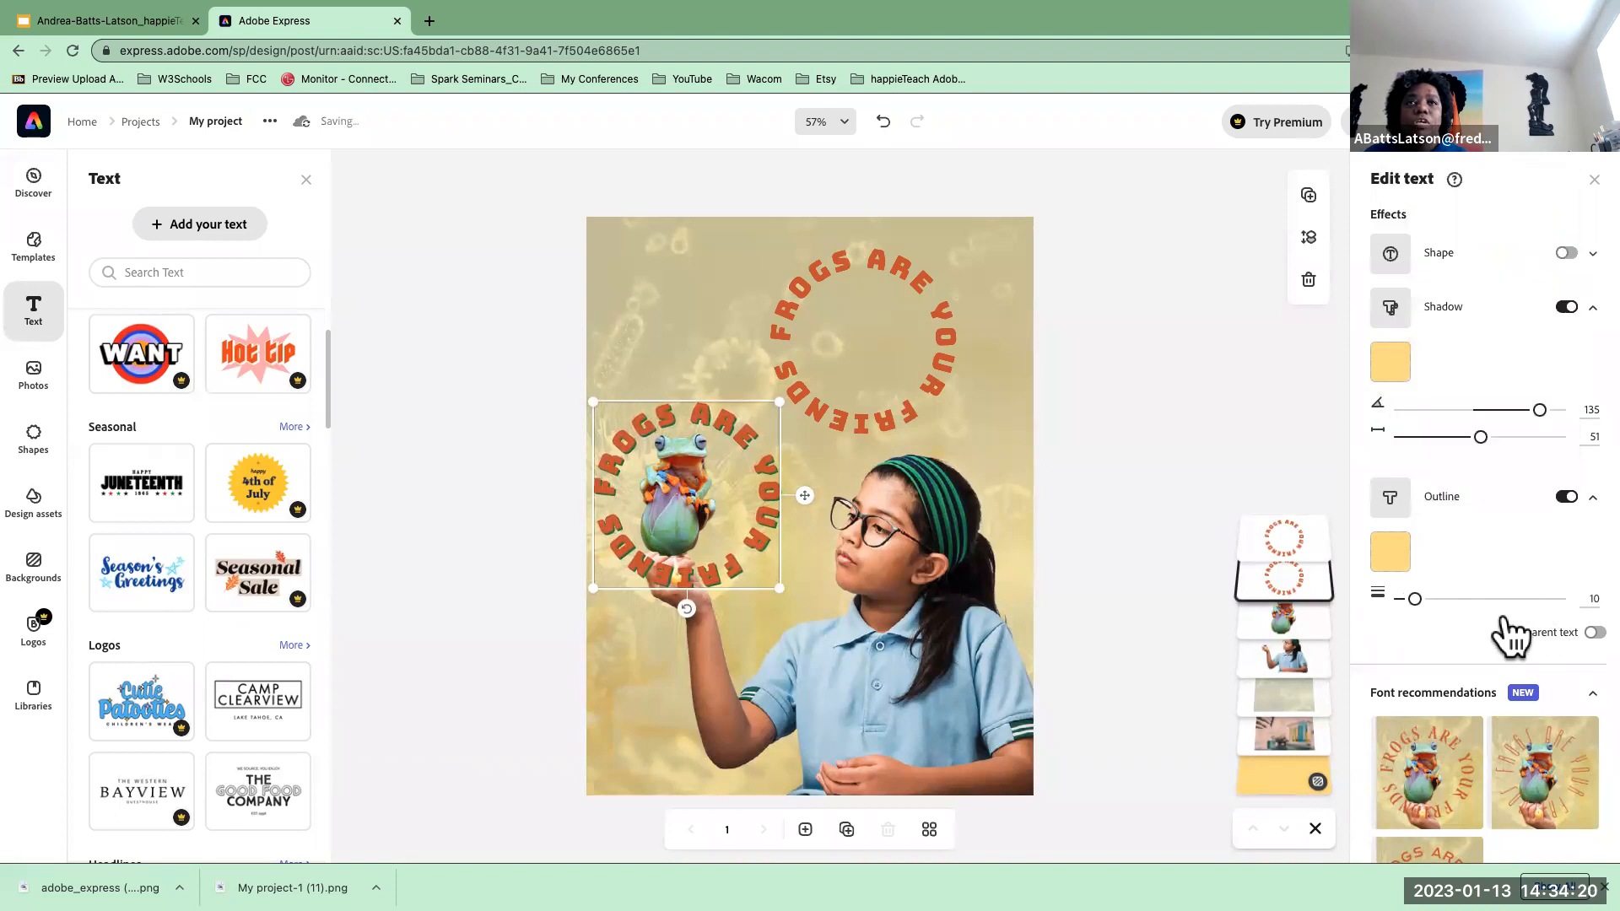
- Turn on transparent text for the outlined circle around the frog and inspect the lettering up close
click(1592, 632)
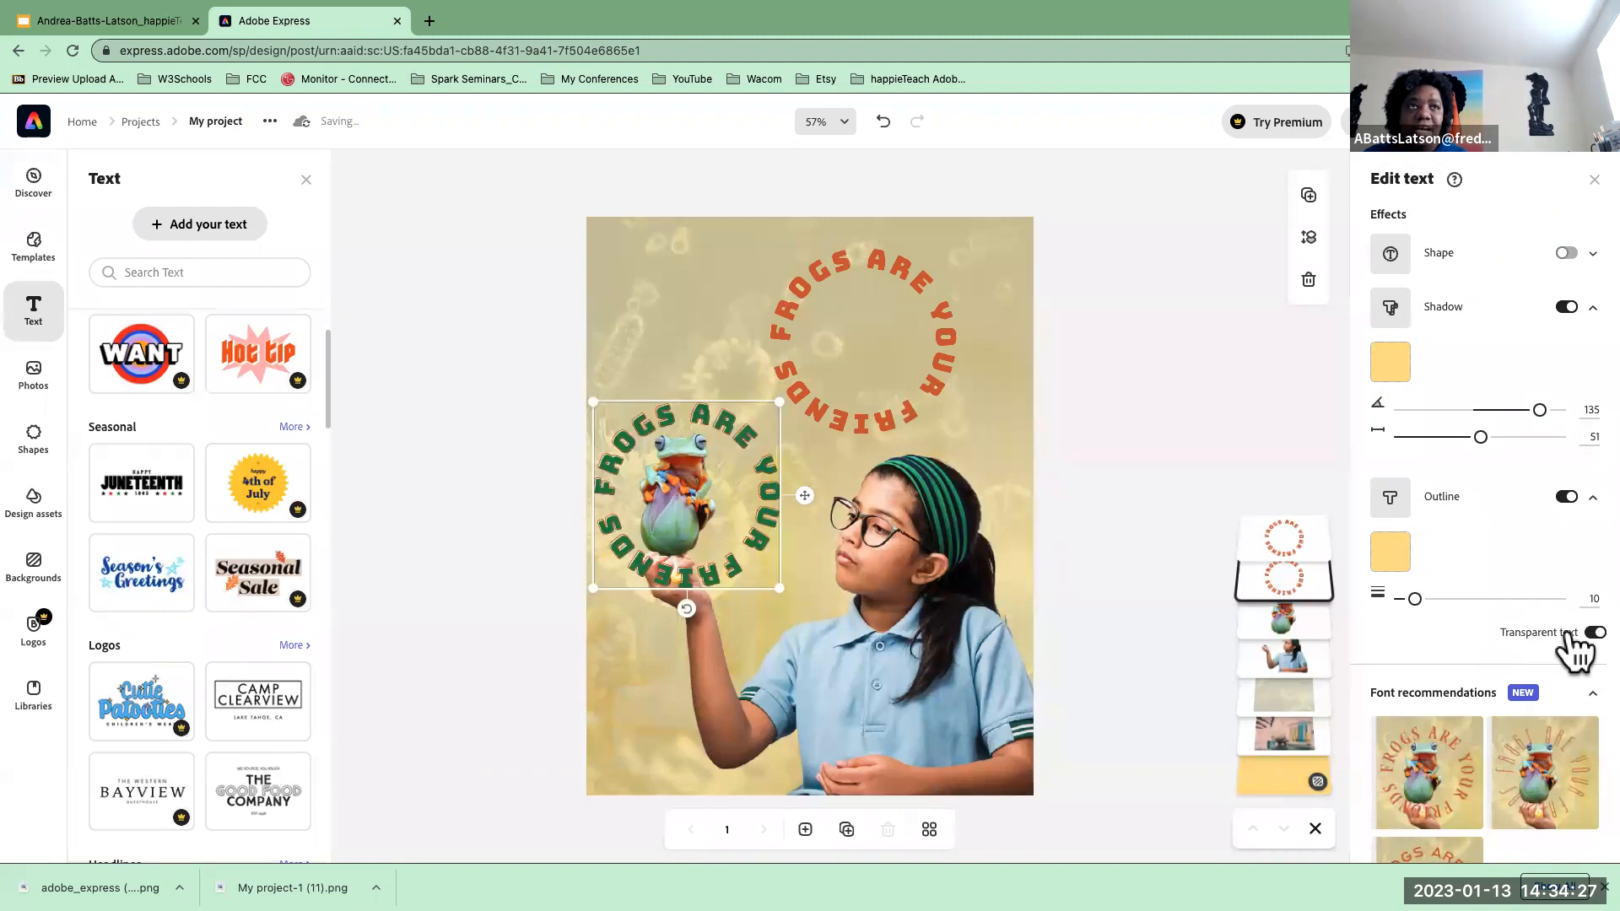
click(1575, 650)
click(1574, 649)
click(1574, 650)
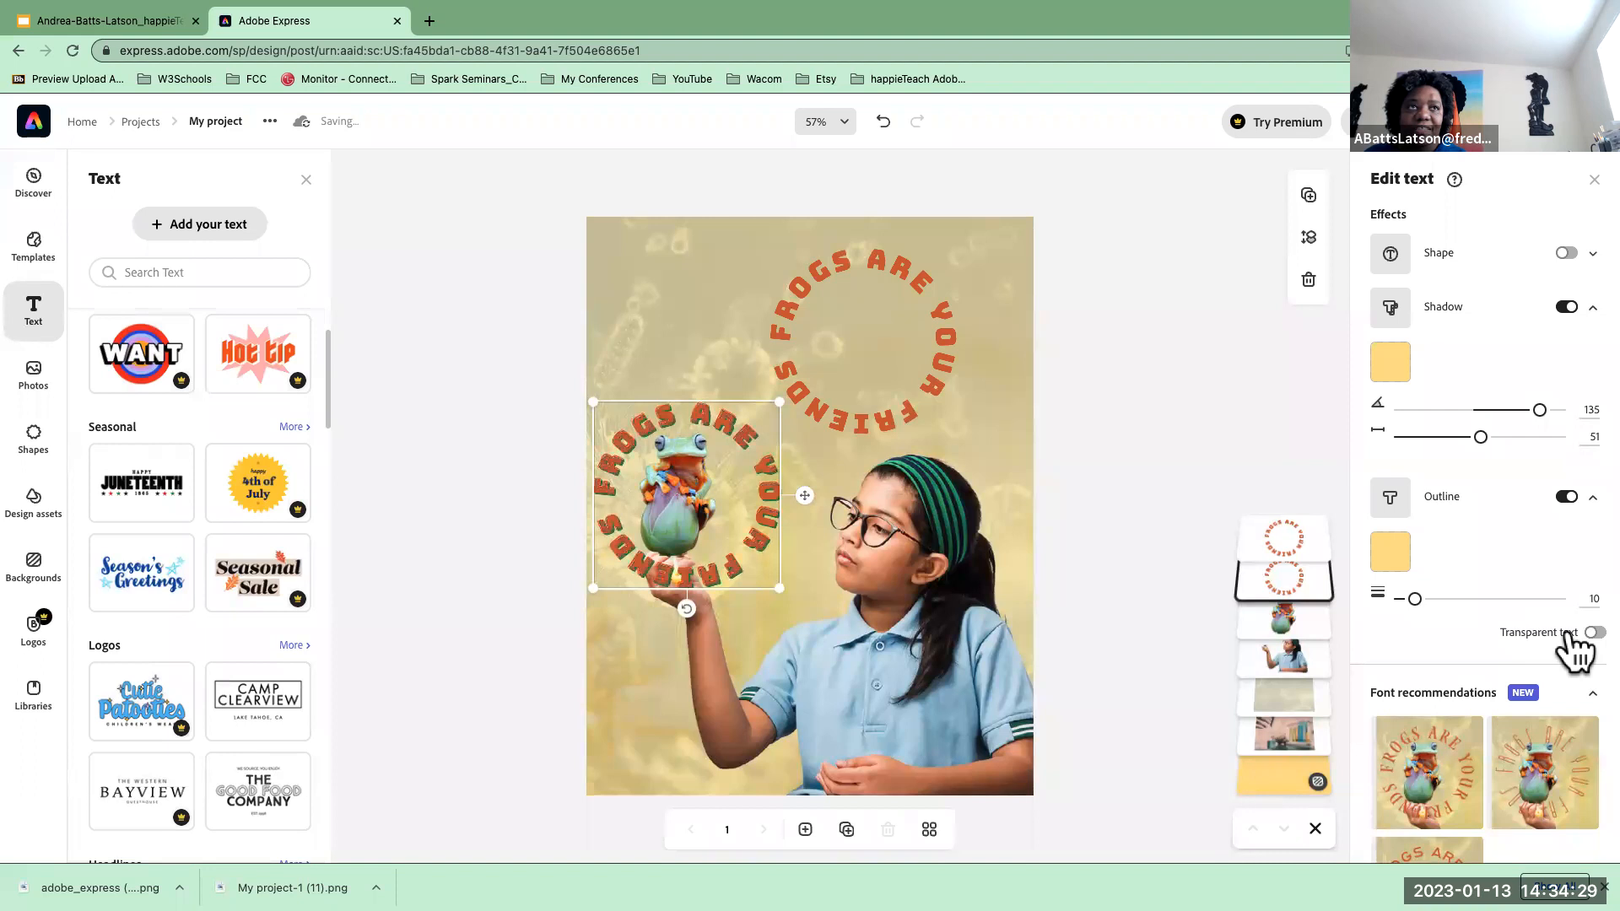
click(1575, 650)
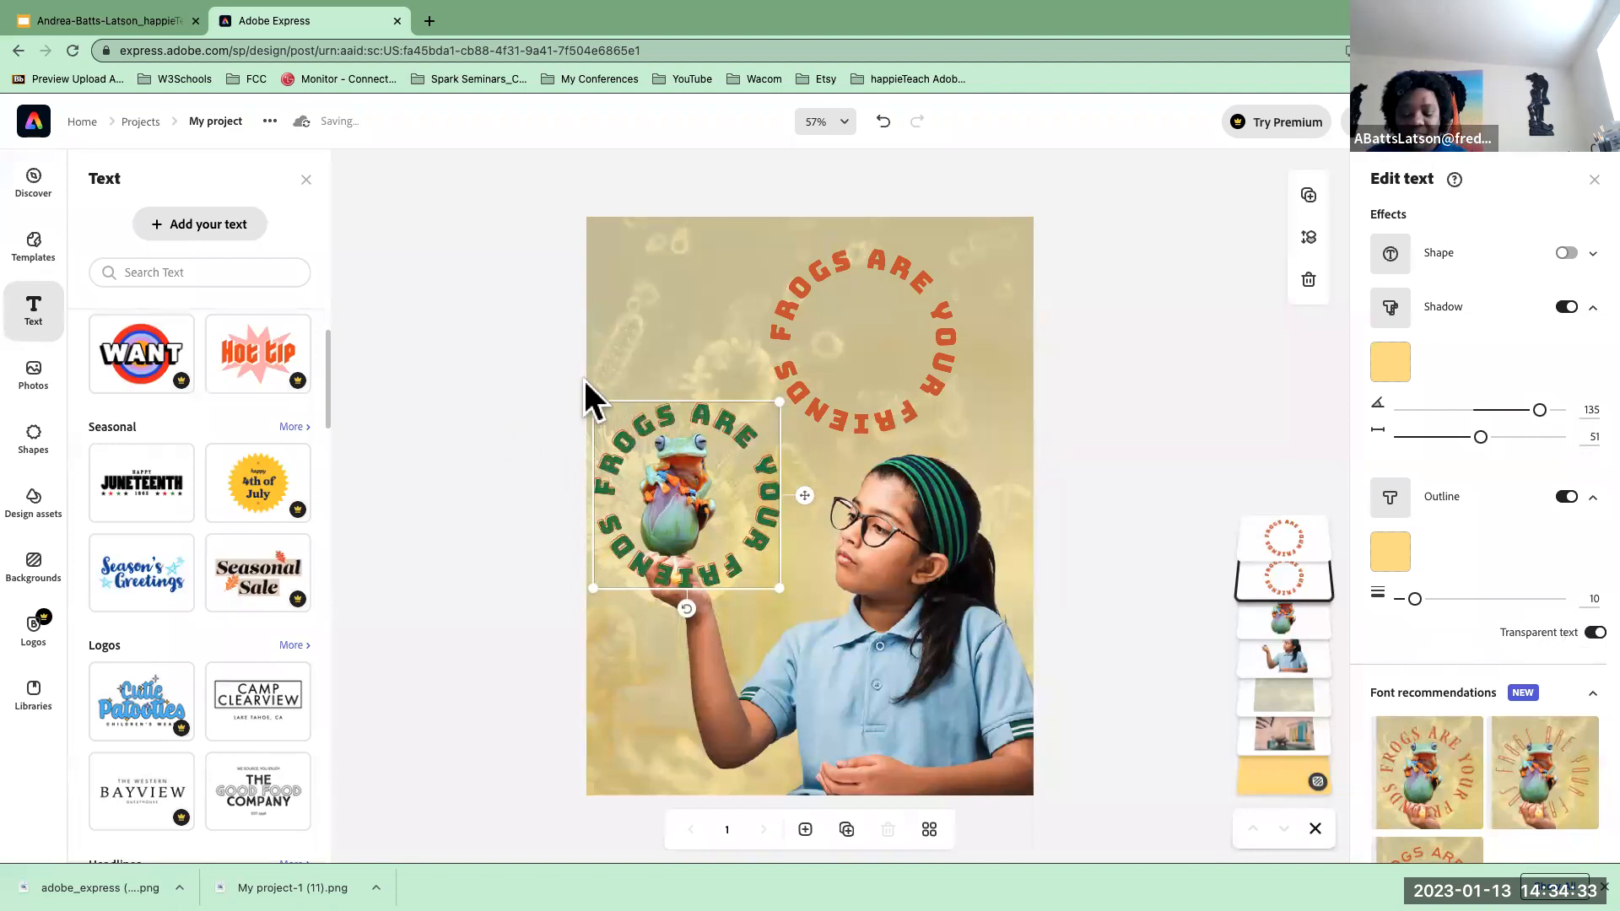
scroll(585, 396, up, 5)
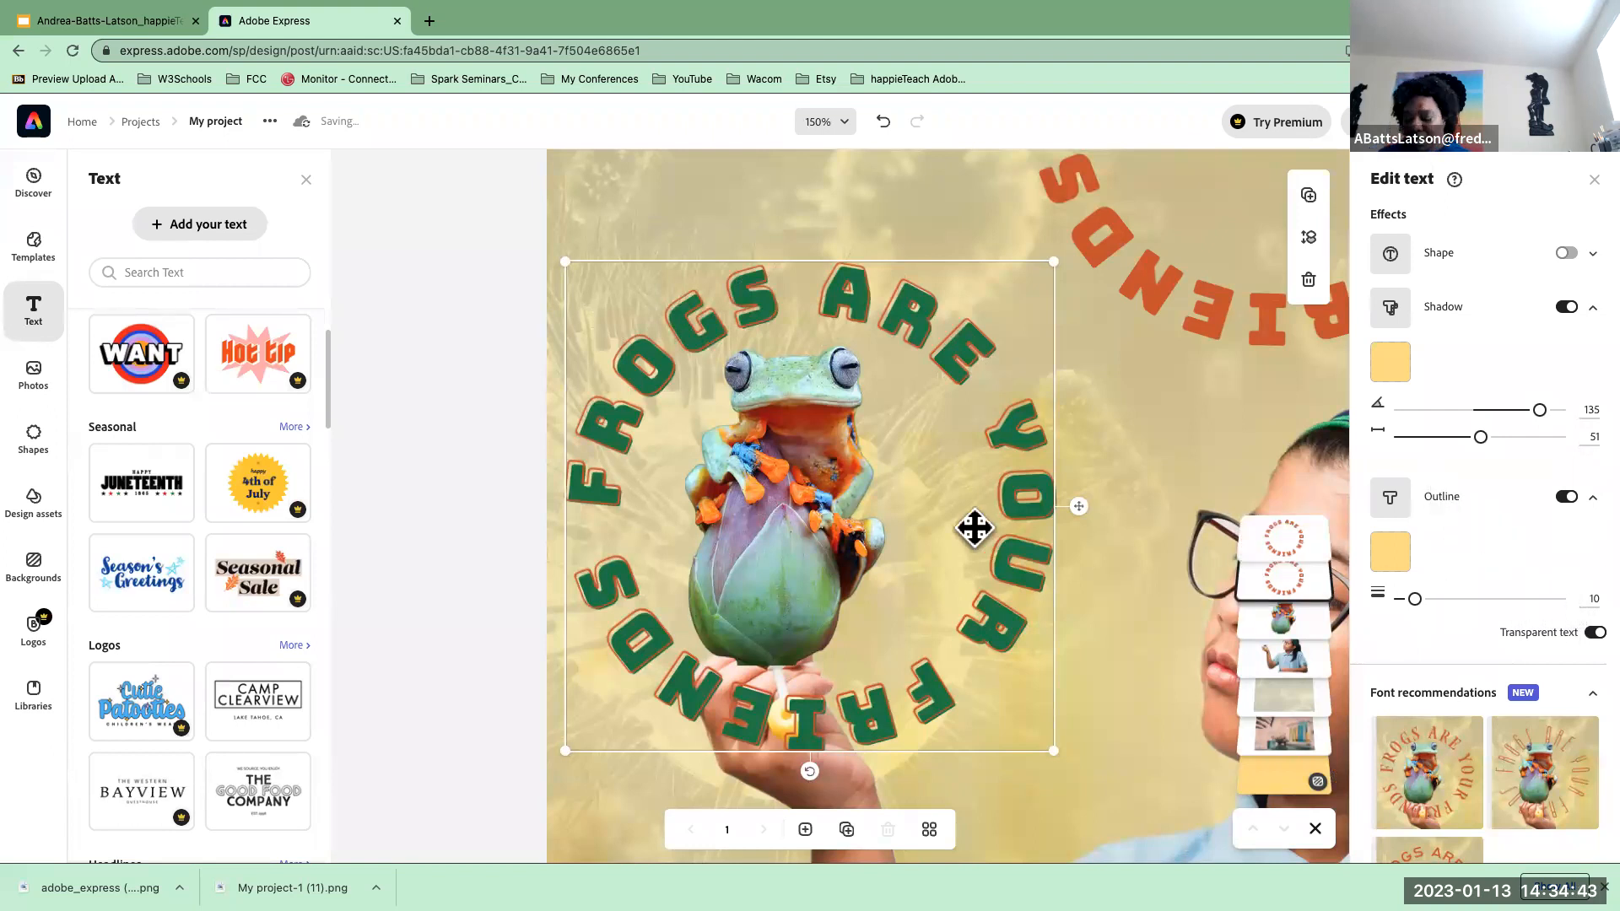
key(super+0)
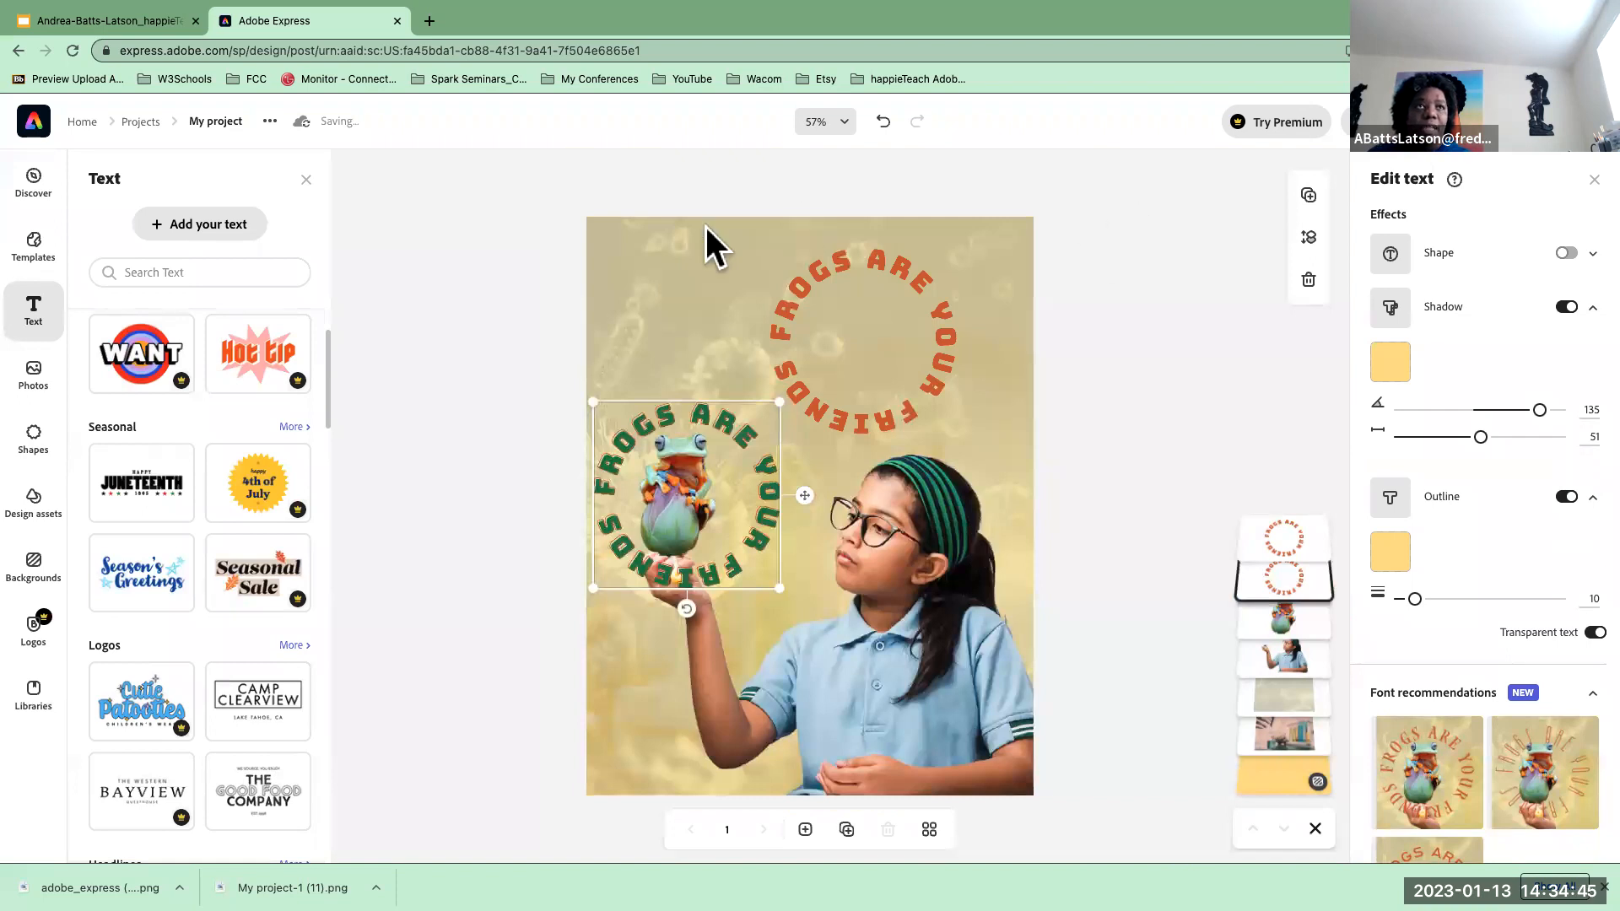
- Rearrange the headline copy above the girl, trying upward curve, downward curve and grid layouts before applying a Magic layout with rotated words
click(818, 279)
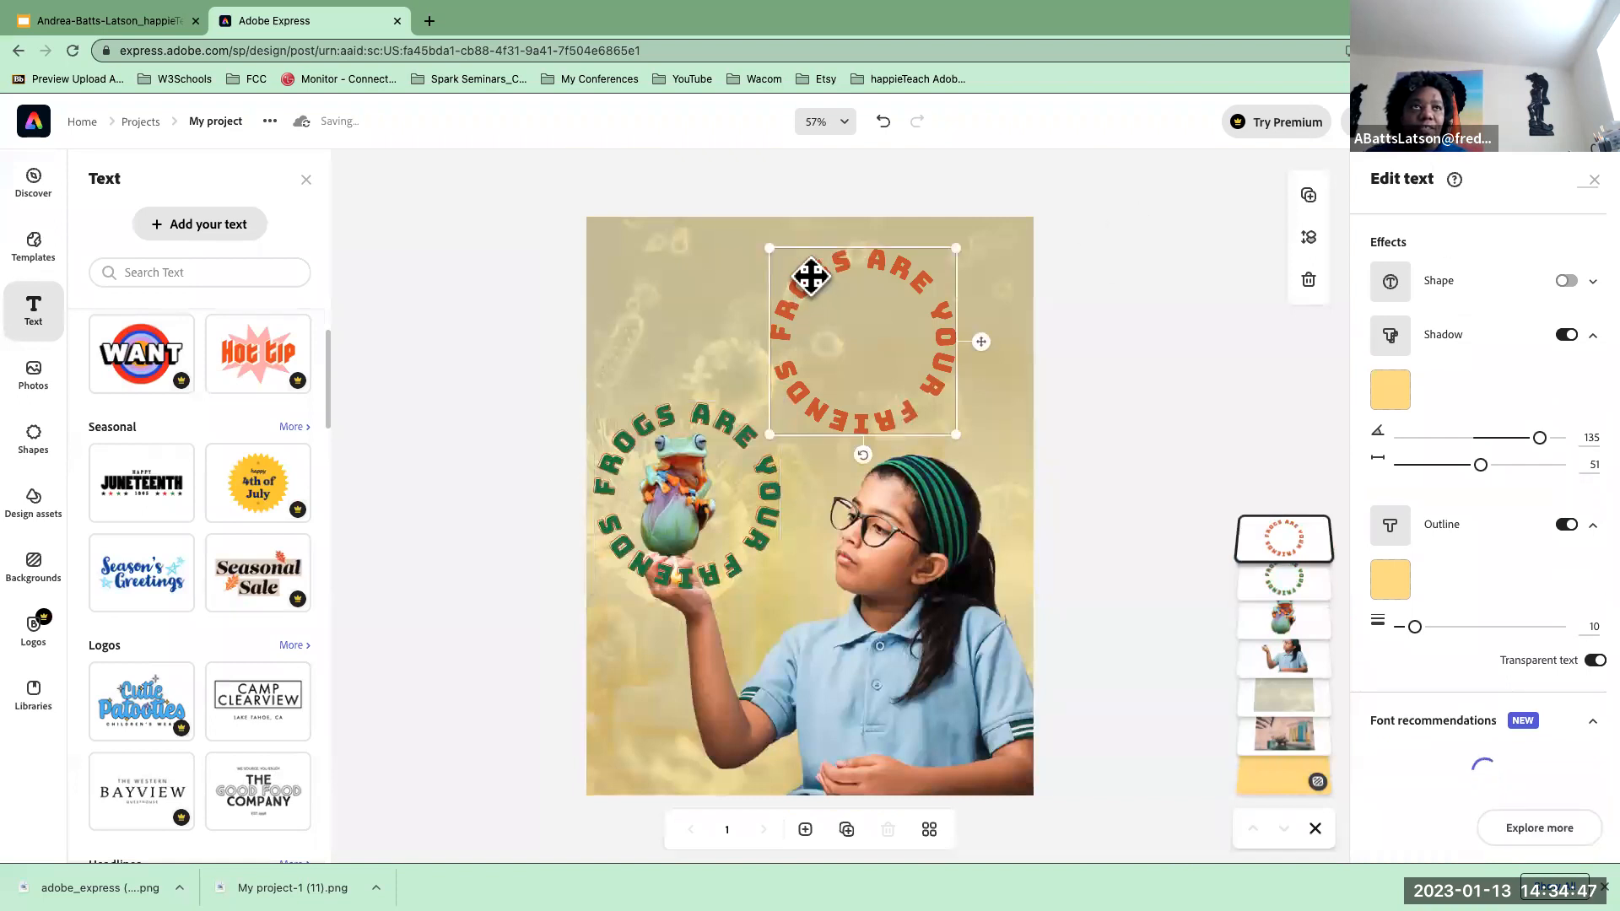
scroll(1400, 641, down, 1)
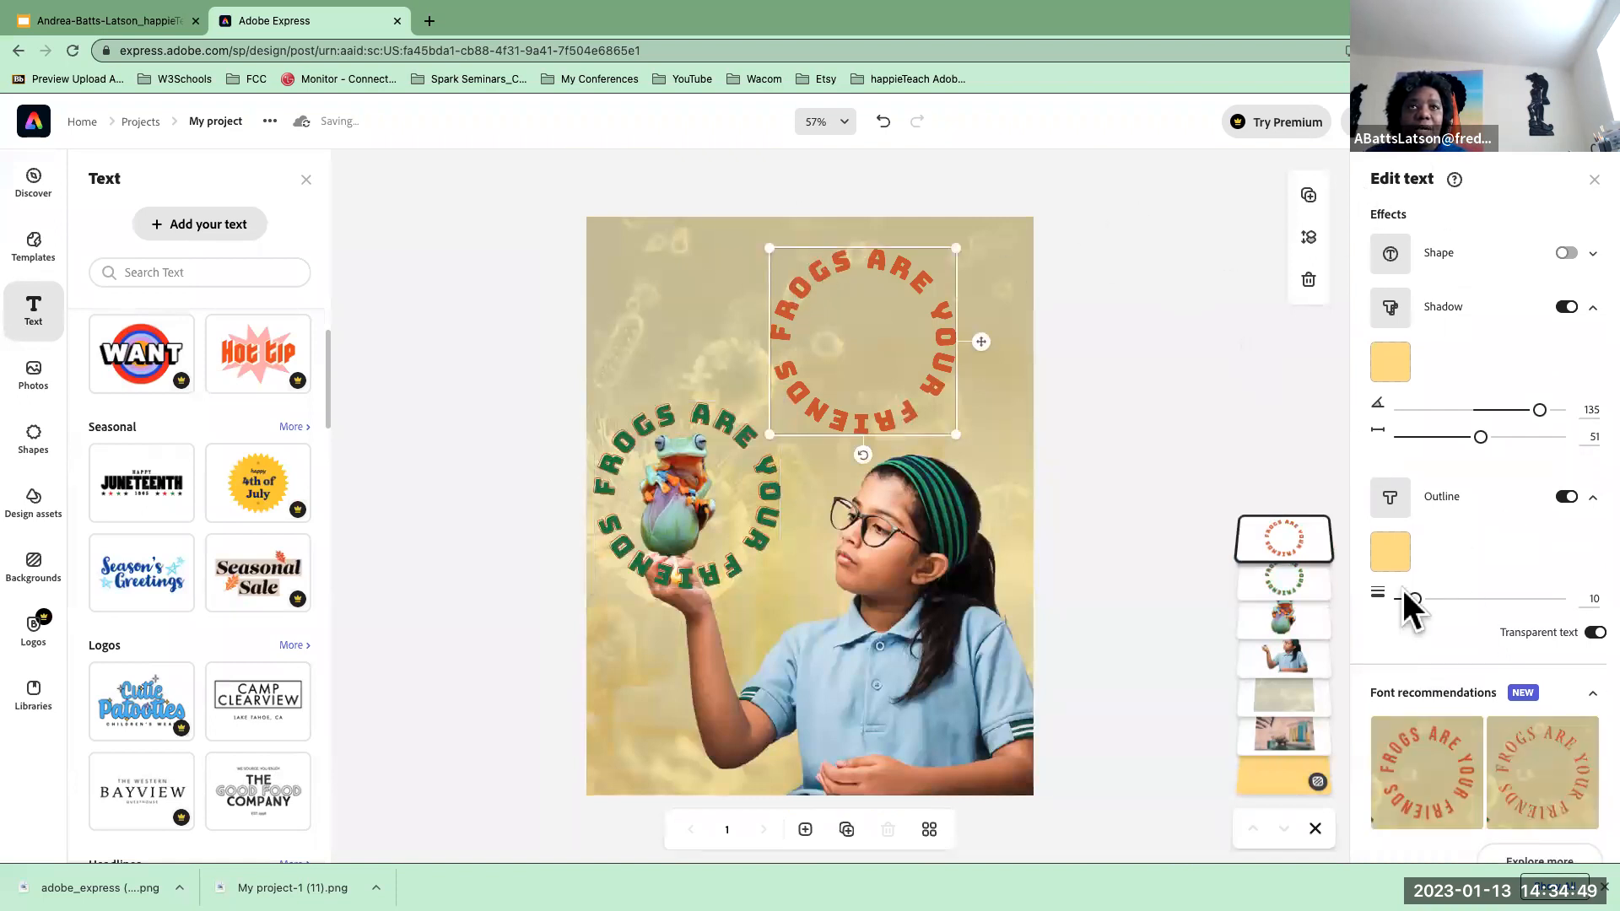
scroll(1400, 397, down, 2)
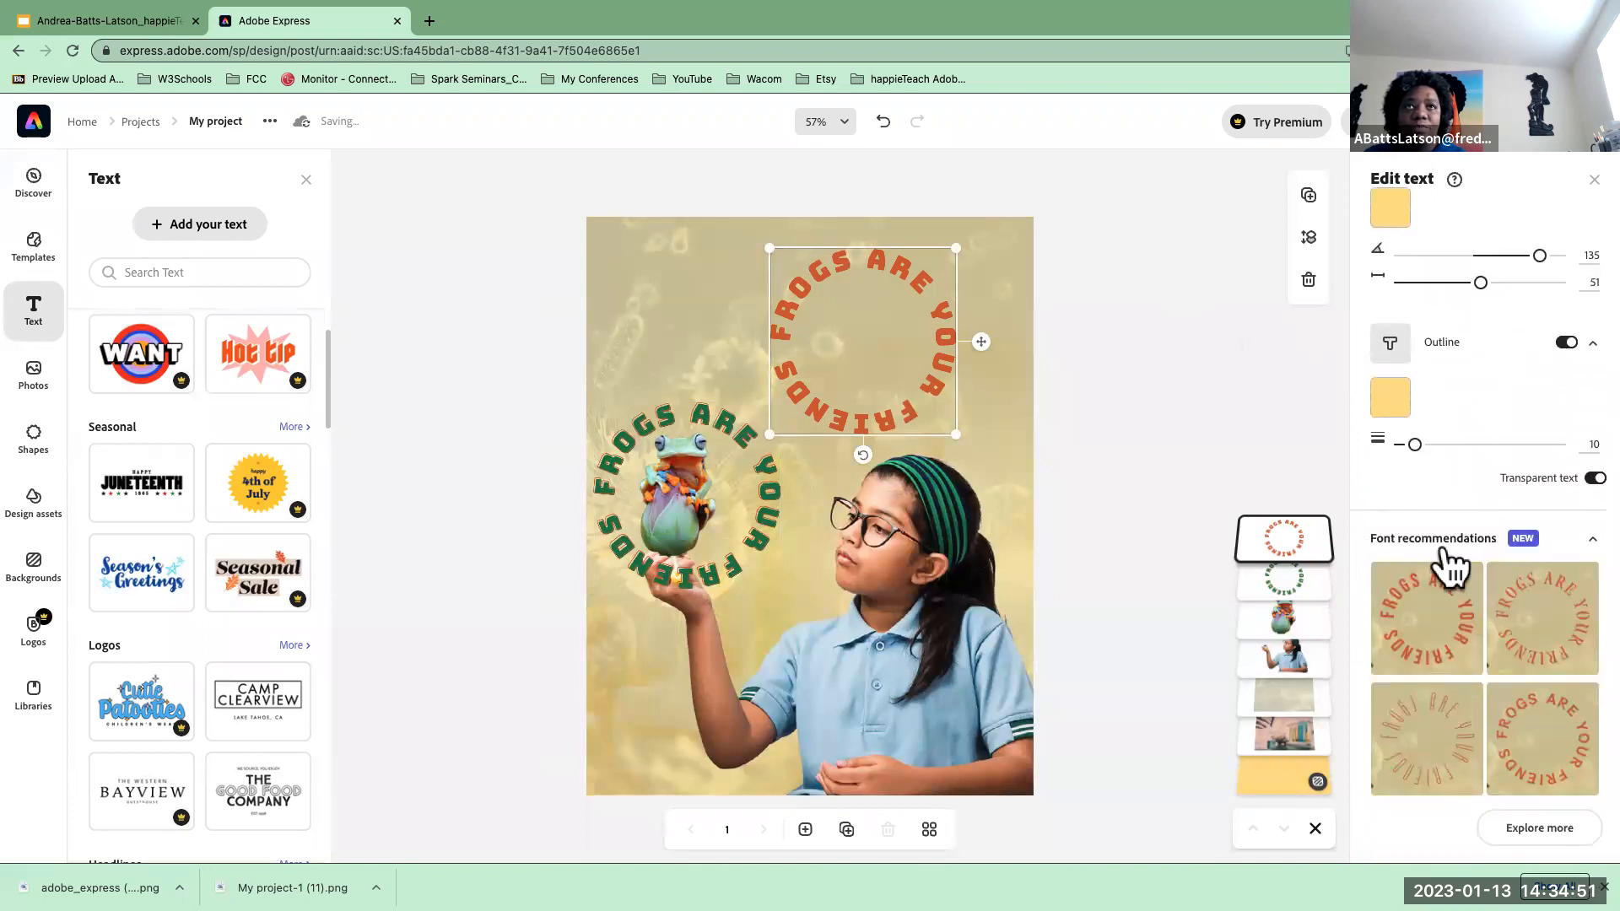
scroll(1443, 523, up, 4)
scroll(1438, 451, up, 2)
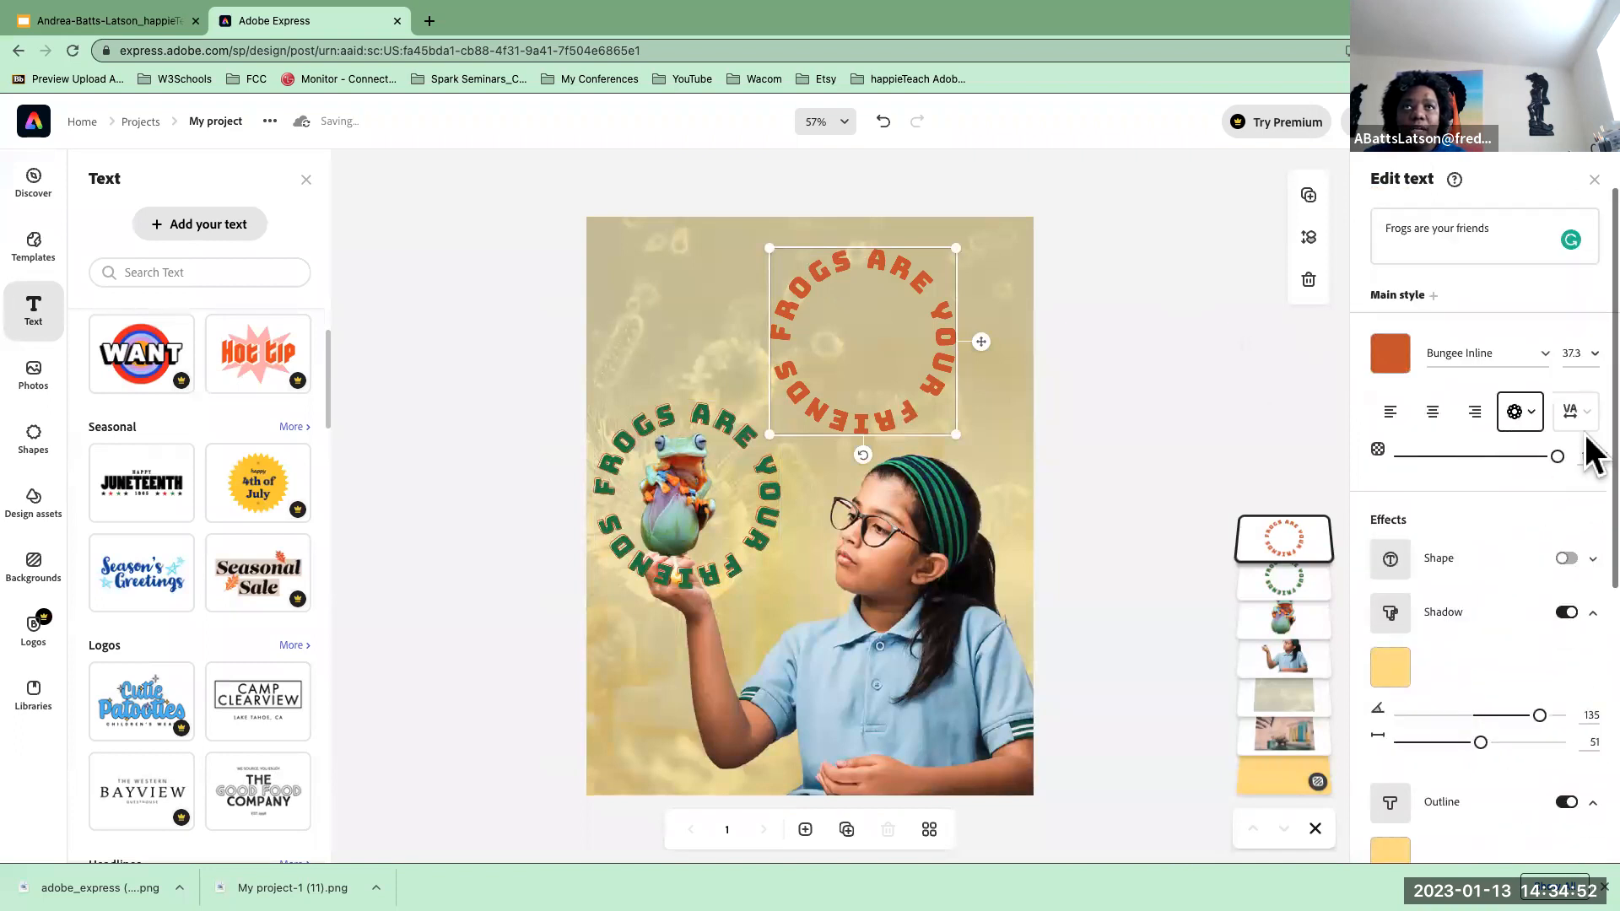
click(1519, 412)
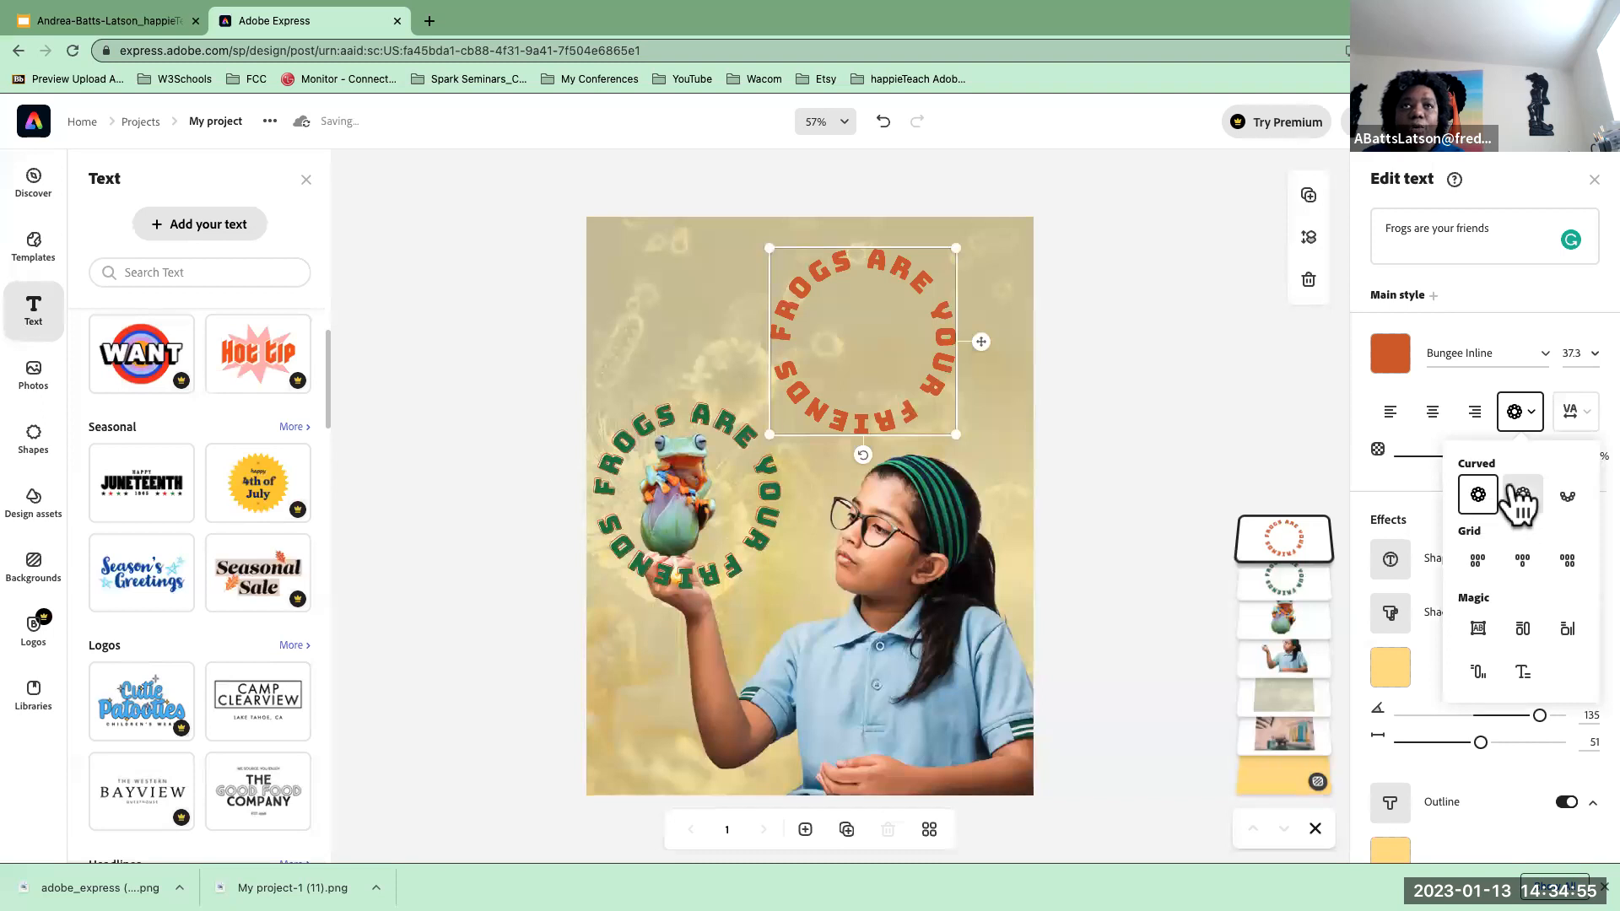
click(1523, 496)
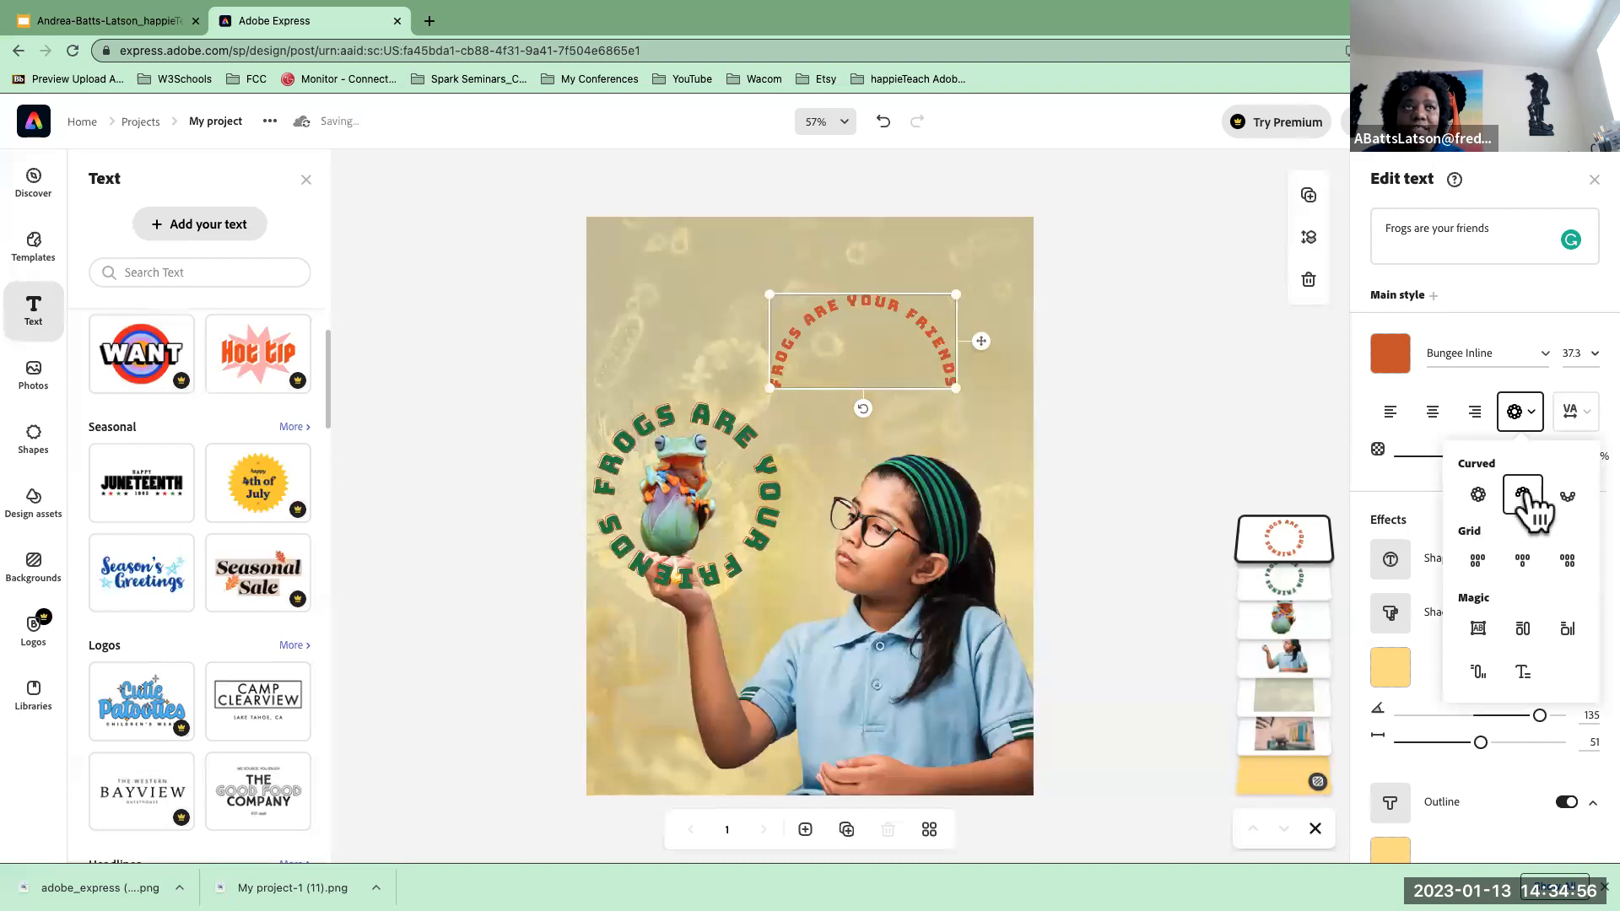
click(1567, 498)
click(1477, 561)
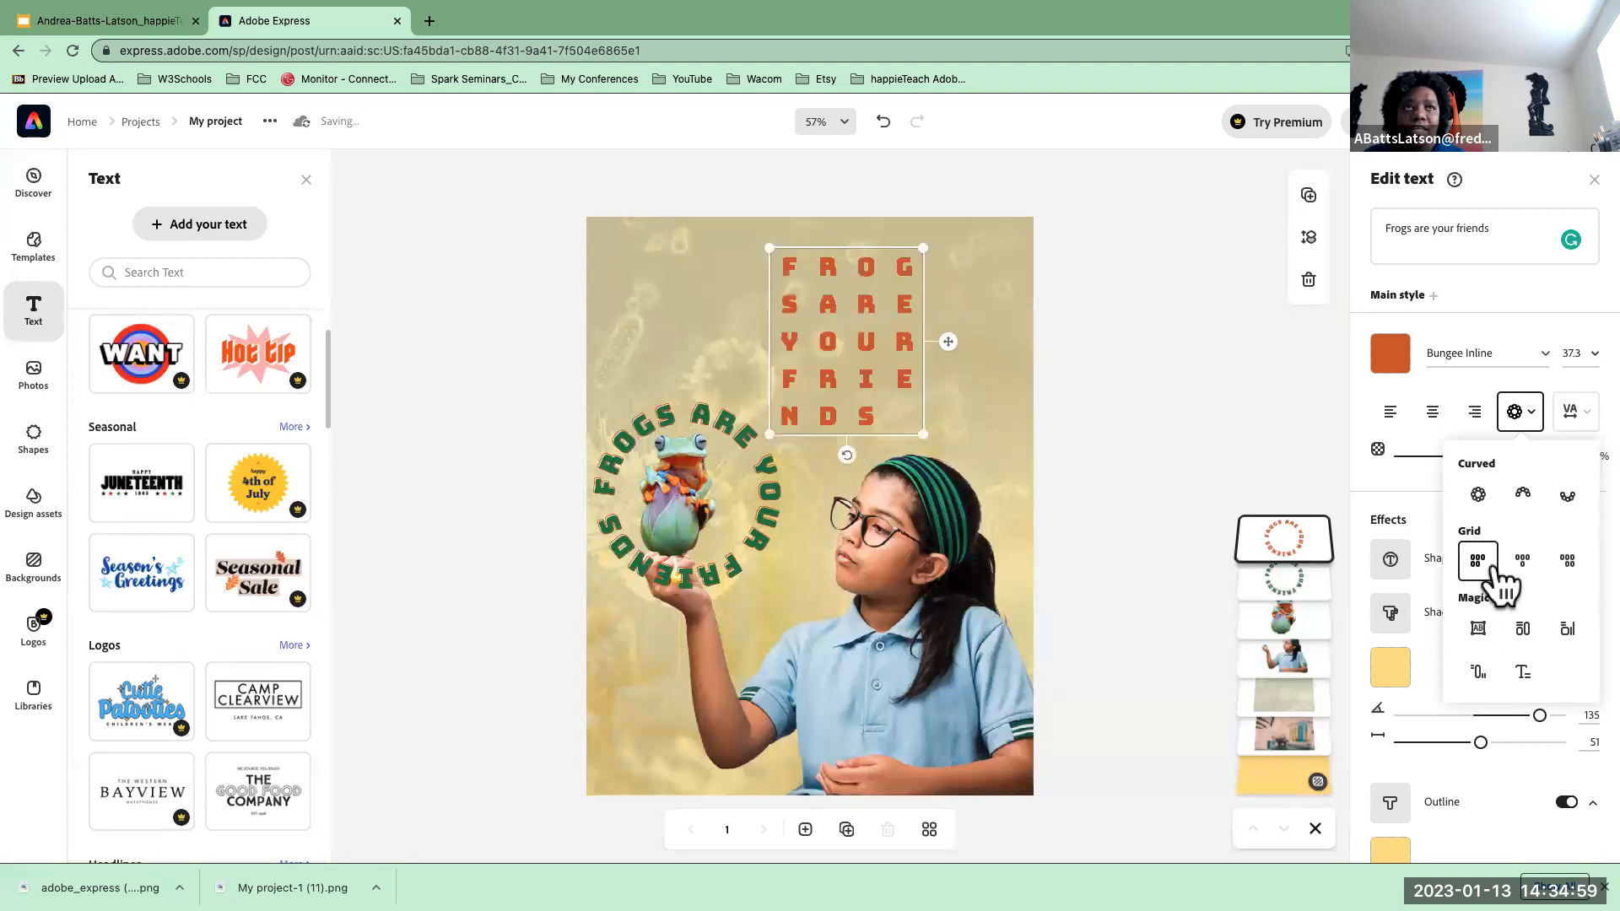
click(1524, 629)
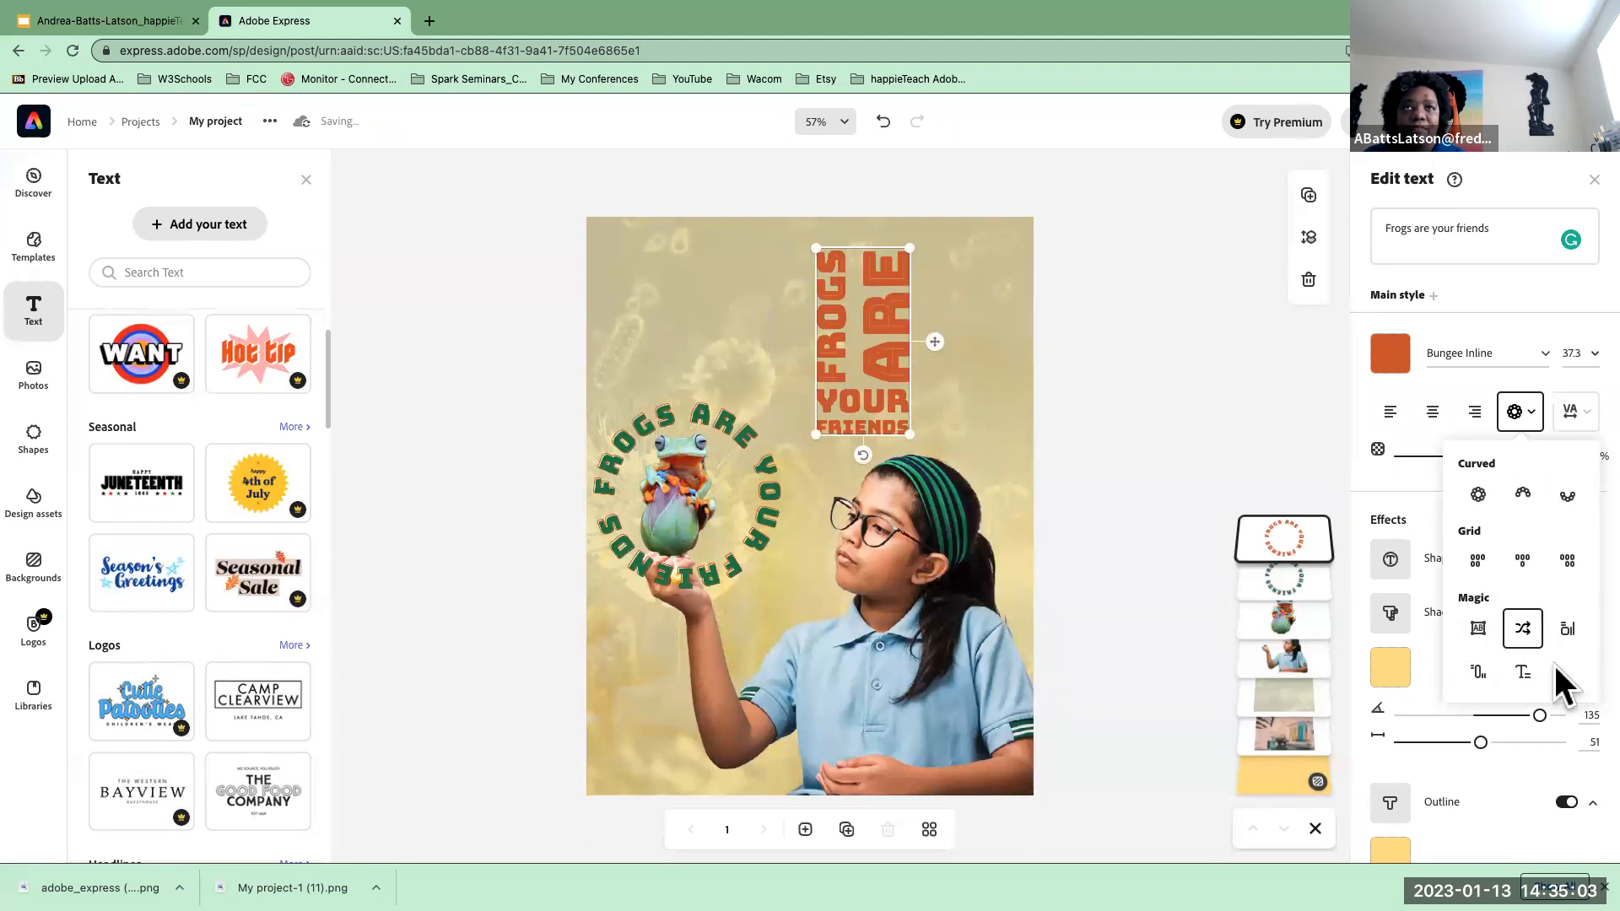
- Try the remaining Magic layouts on the headline, including Drop cap, and settle on the block layout with one word per line
click(1566, 635)
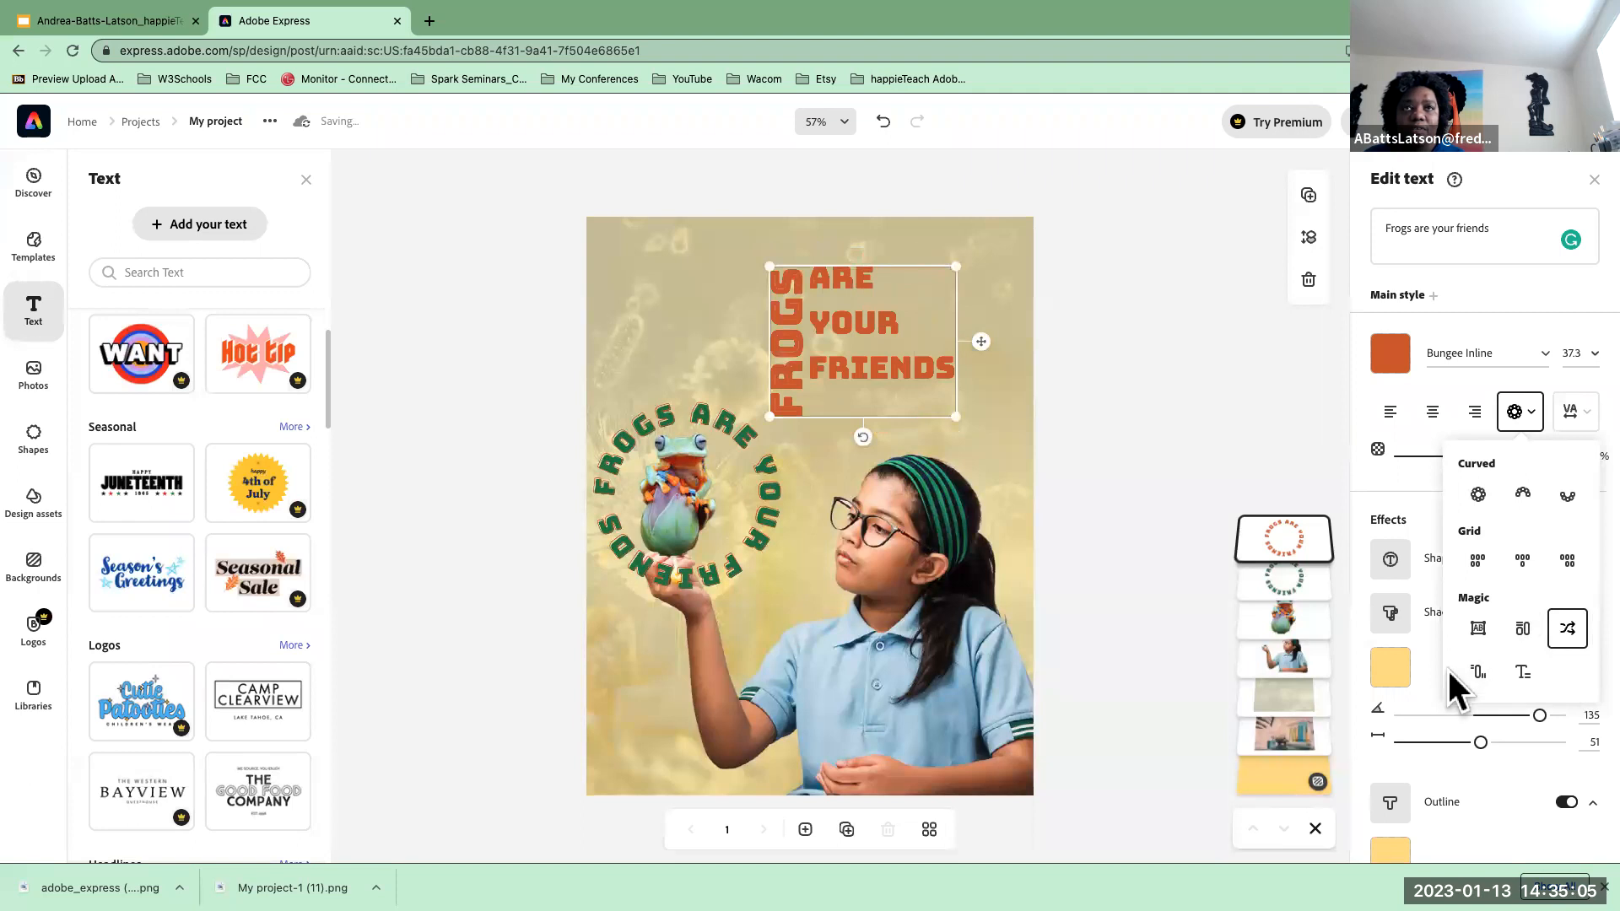
click(1480, 673)
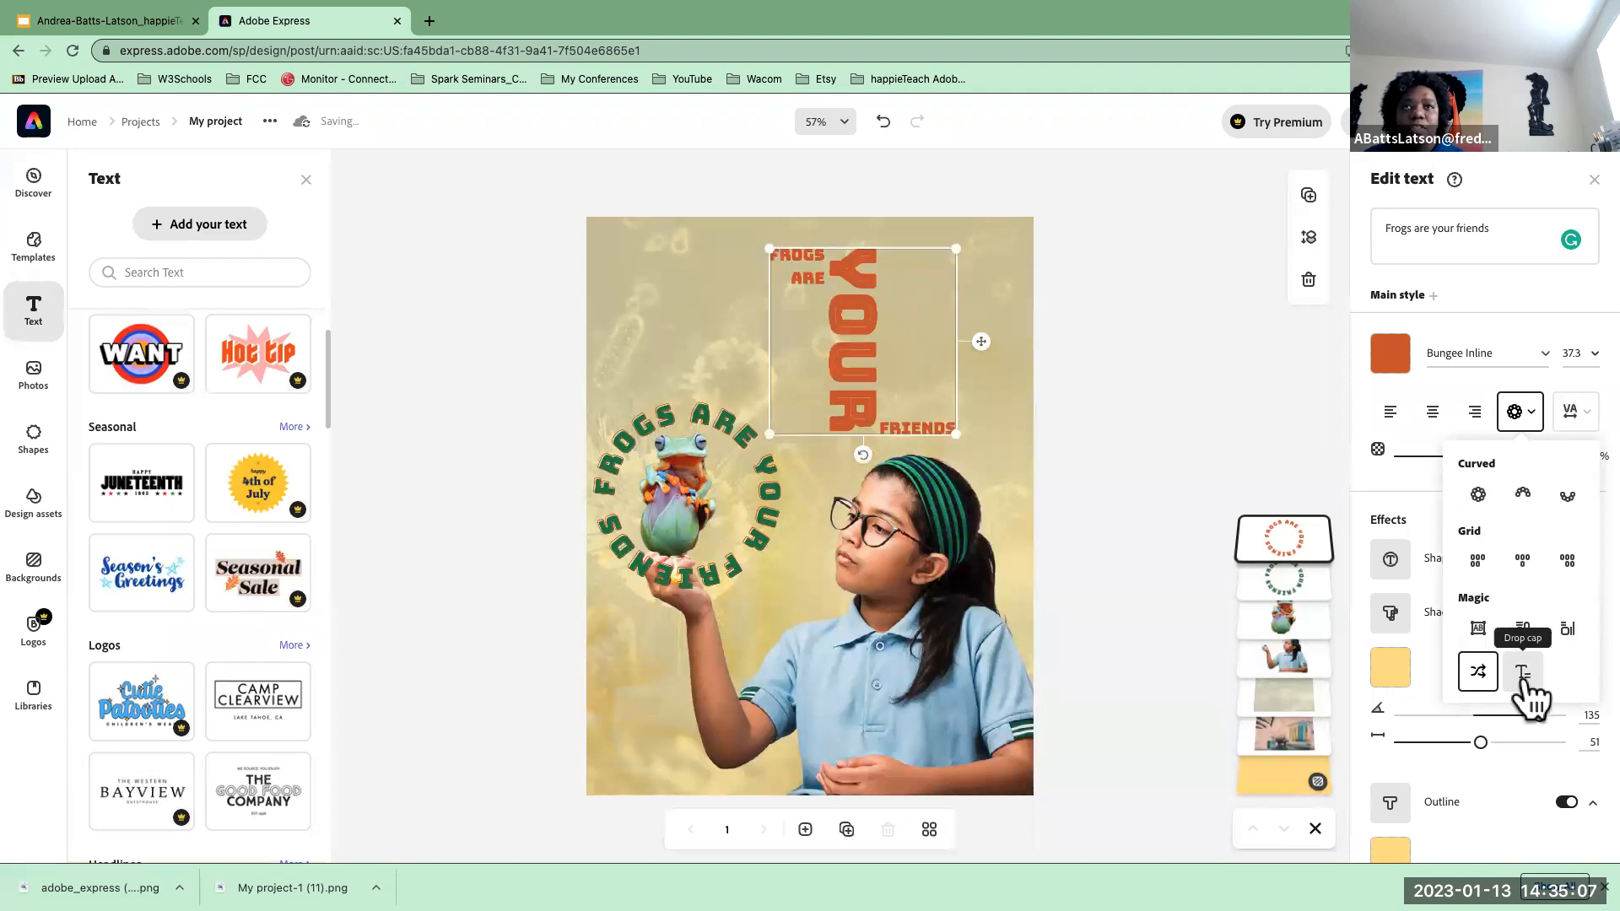
click(1523, 672)
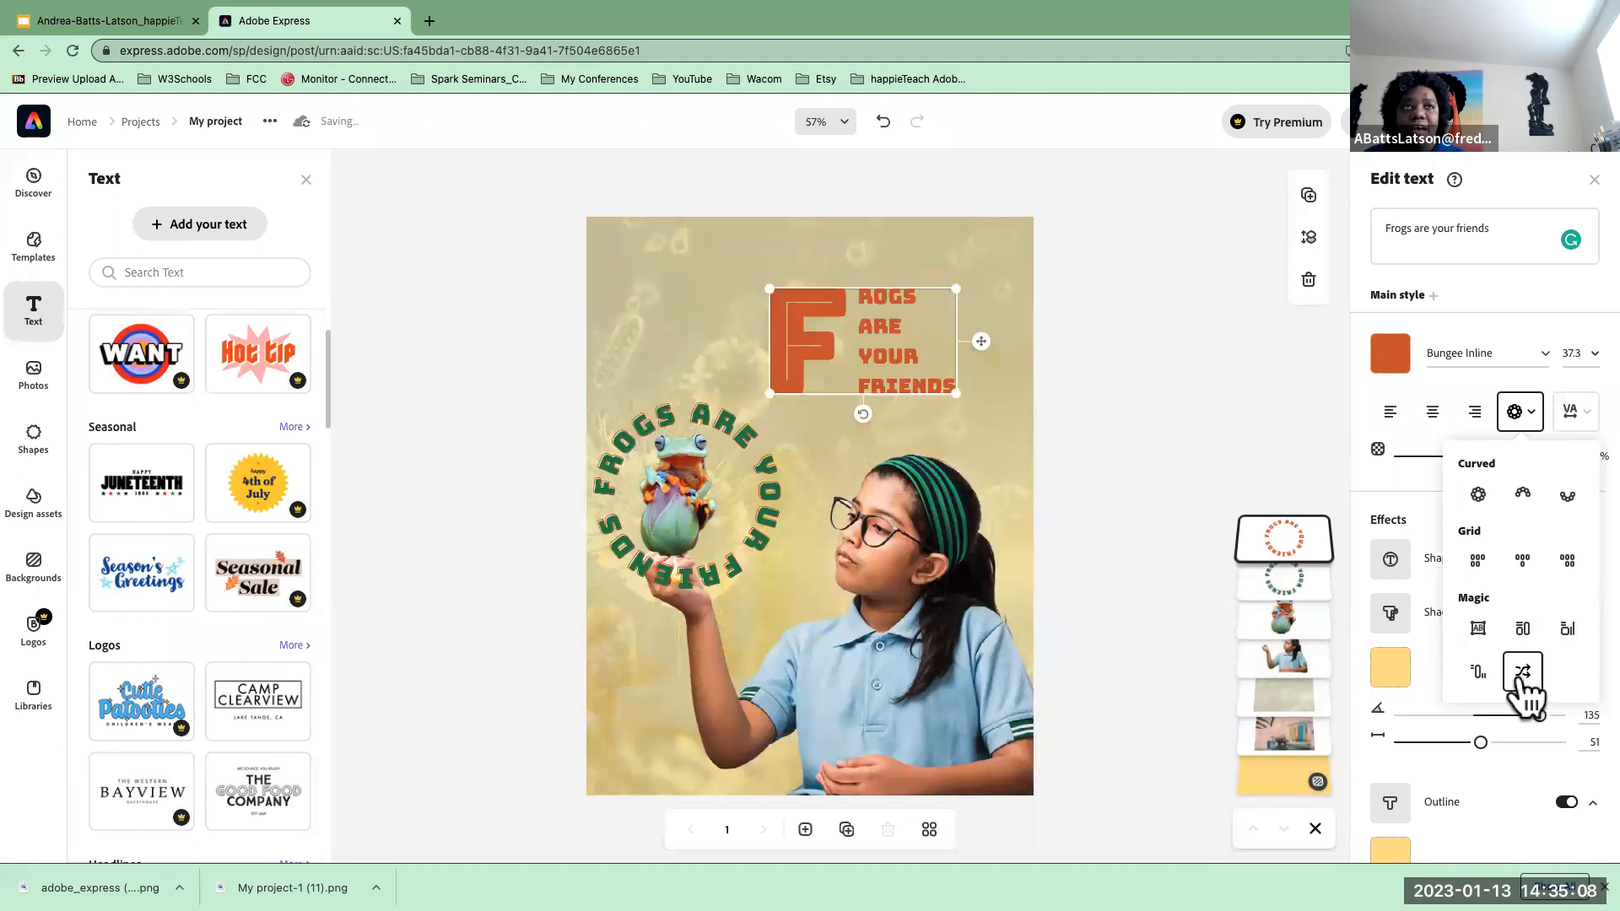
click(1476, 635)
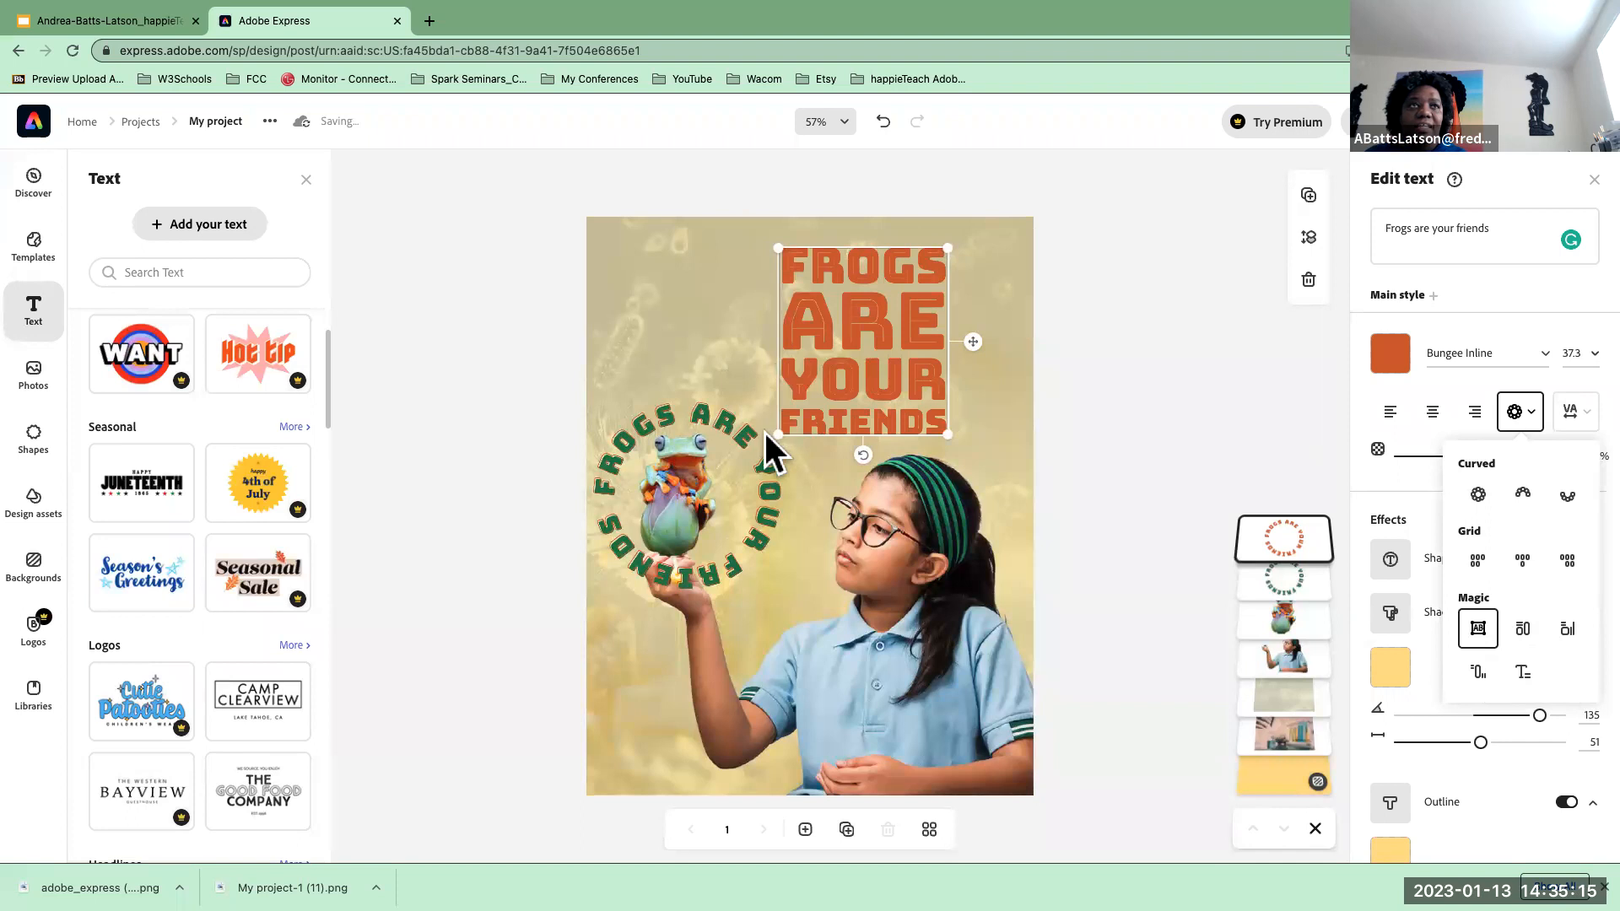
- Enlarge the headline so its words rearrange into three lines, and reposition it across the upper part of the poster
drag(777, 432, 686, 380)
drag(920, 378, 998, 423)
mouse_move(900, 388)
mouse_down()
mouse_move(835, 348)
mouse_move(871, 391)
mouse_up()
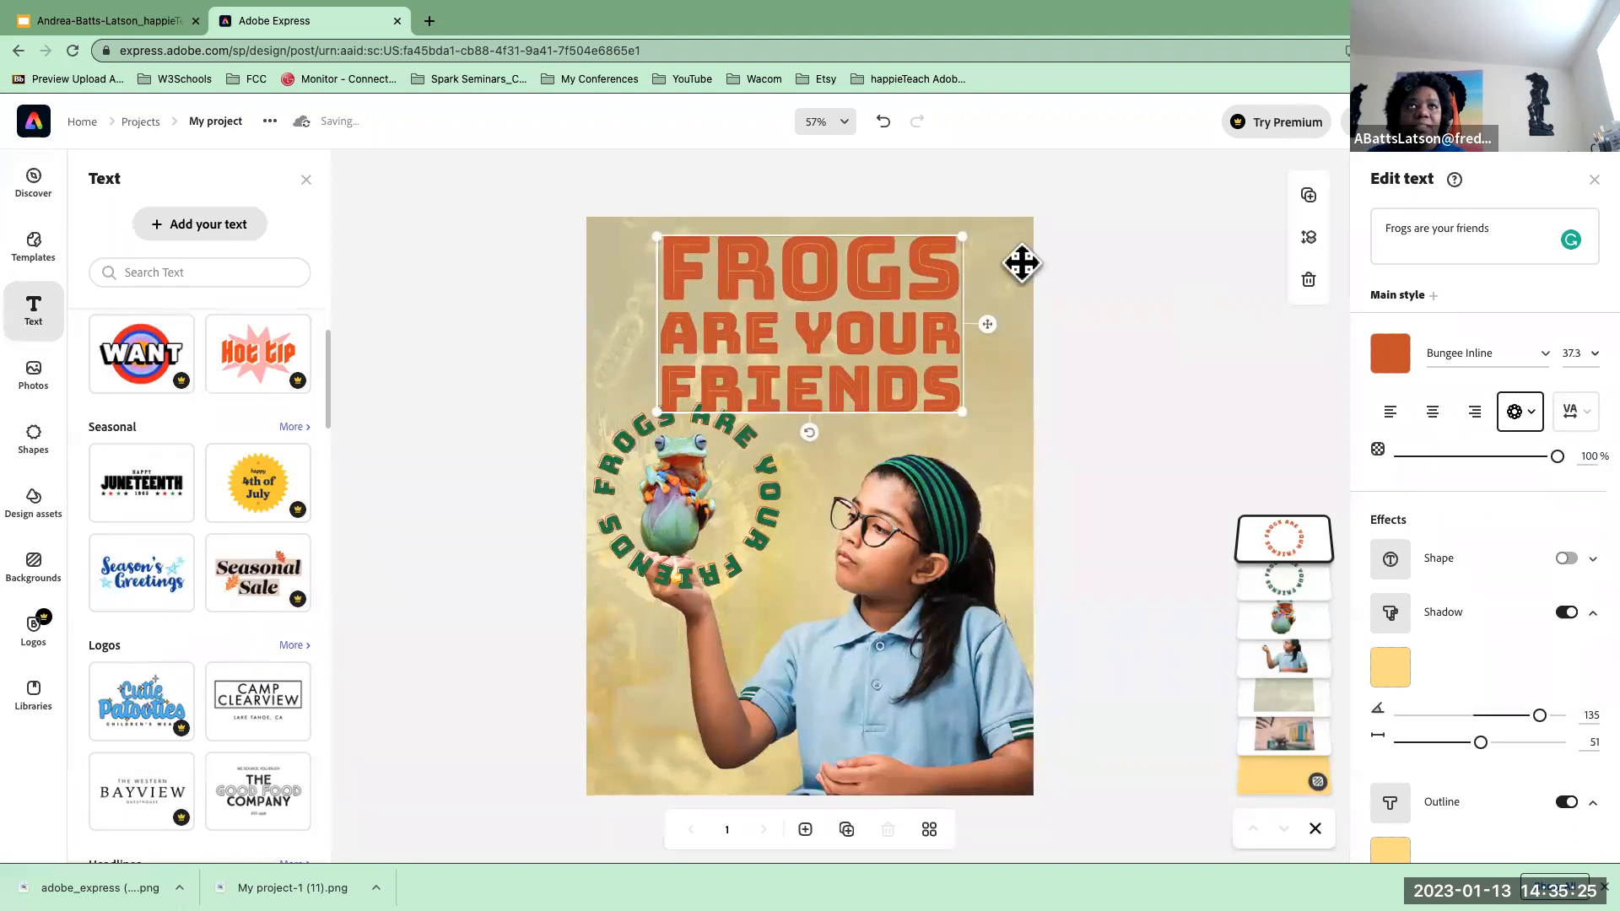
- Replace the headline wording with "PET A FROG NIGHT"
click(1481, 228)
drag(1482, 227, 1353, 214)
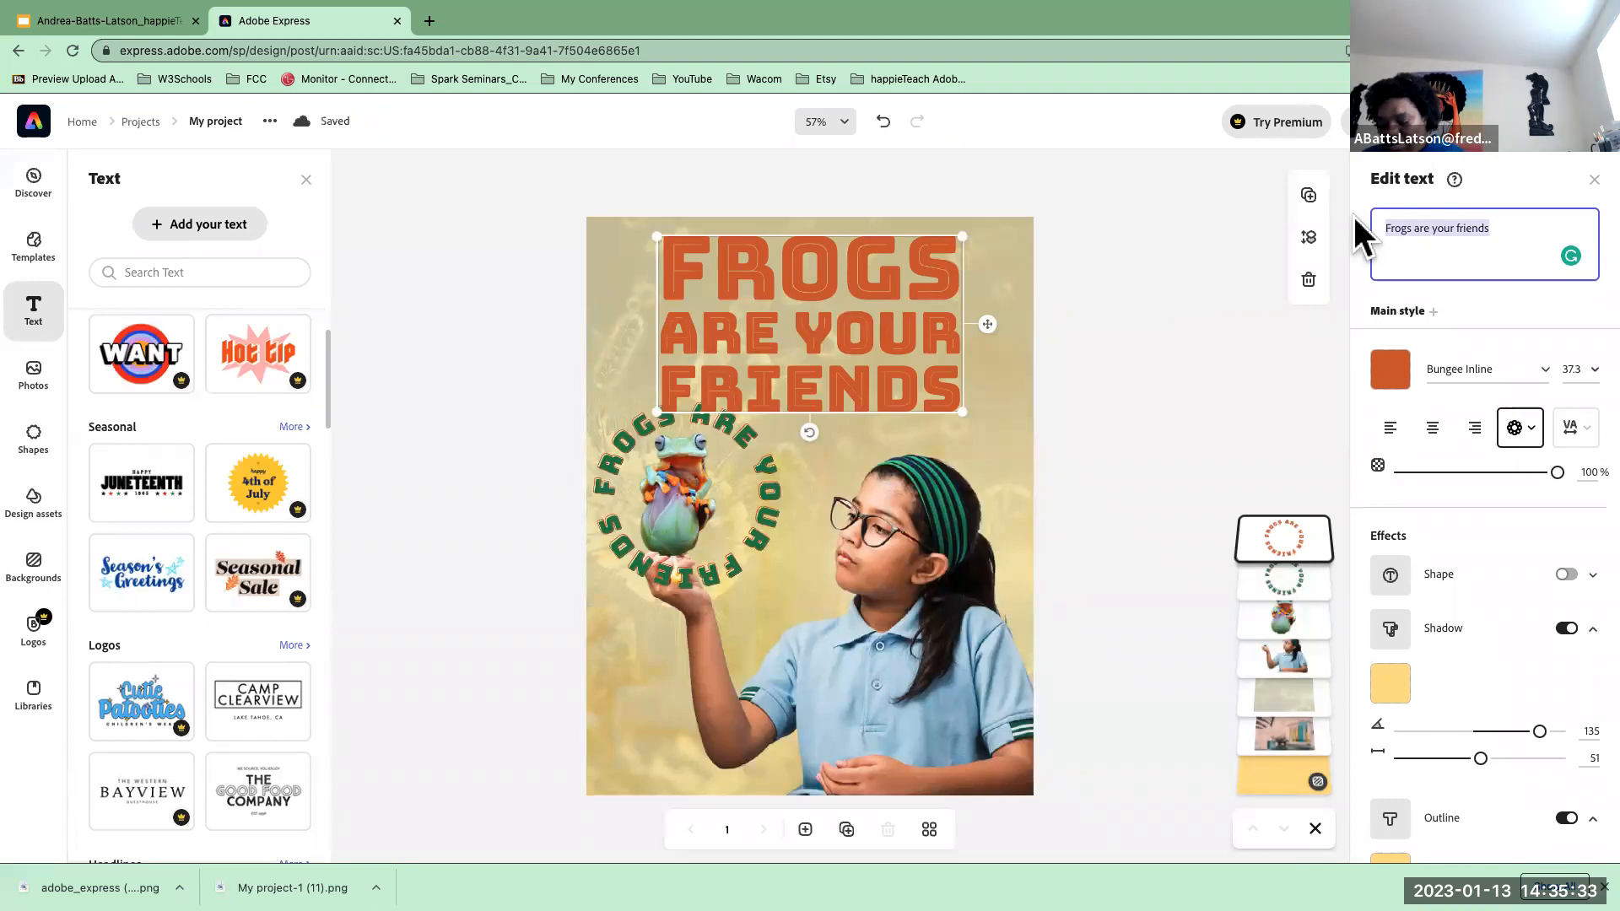
text(PET )
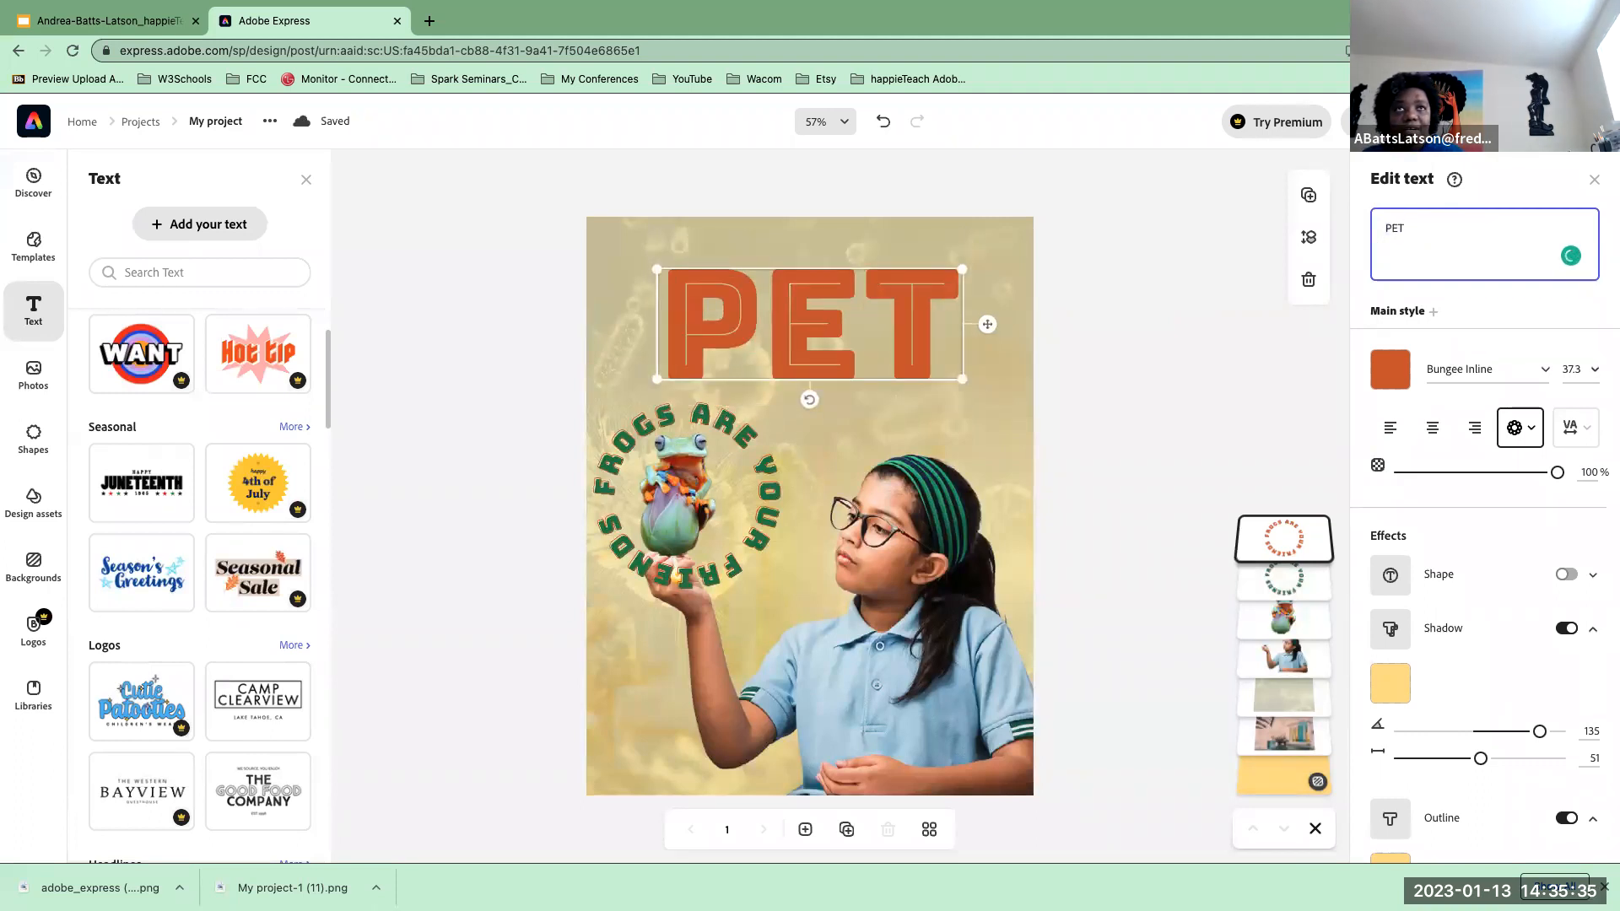
text(A F)
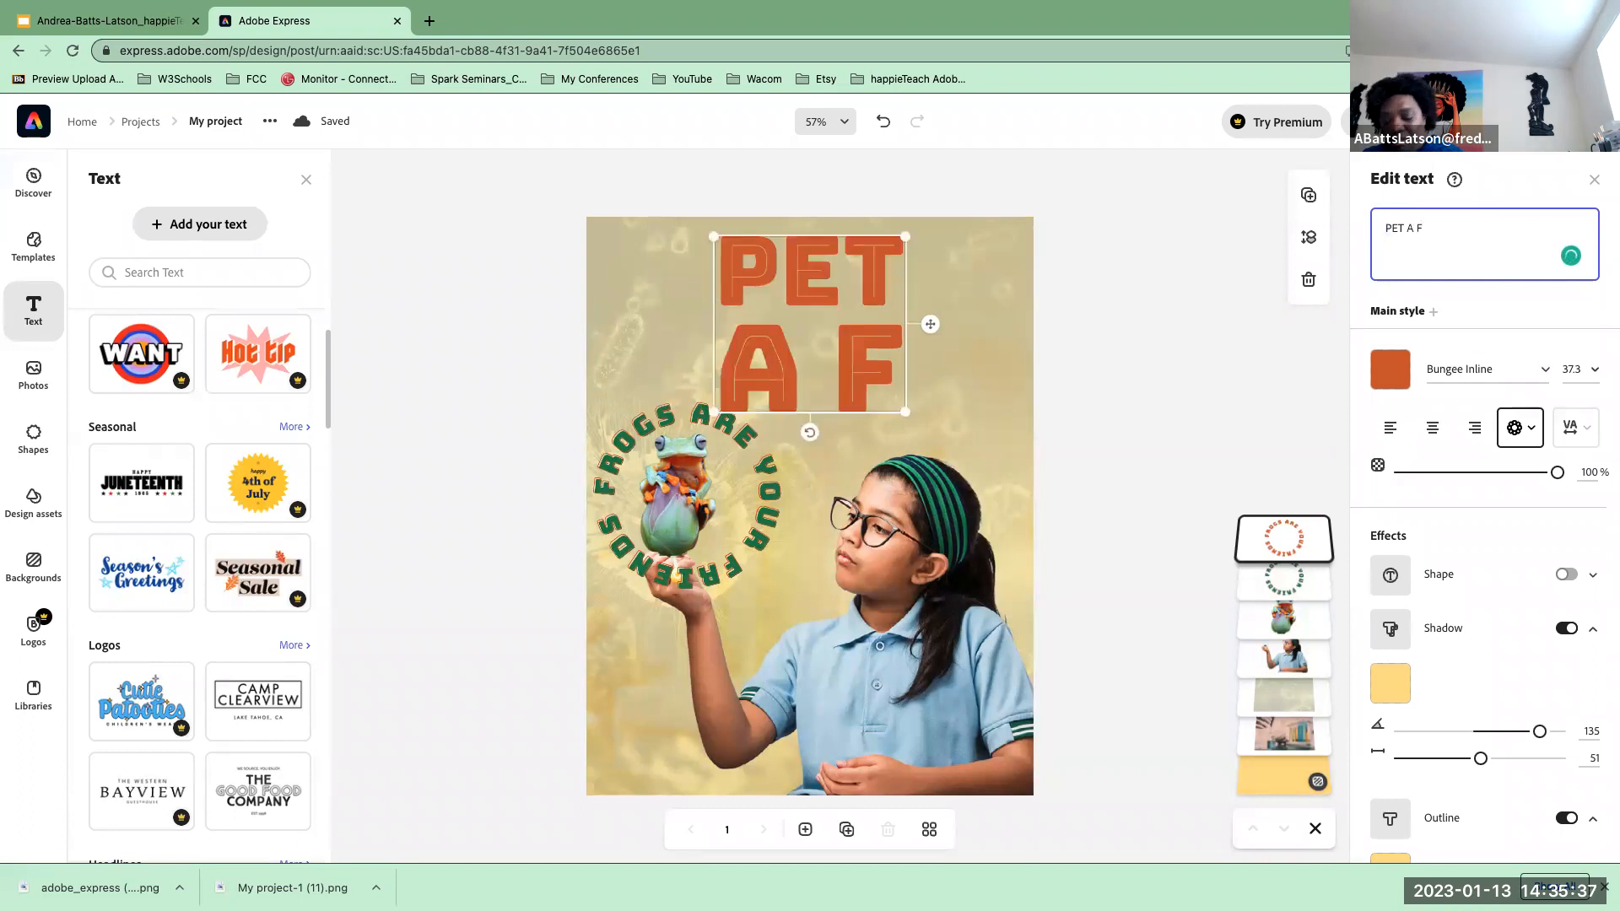
text(RE)
key(BackSpace)
text(O)
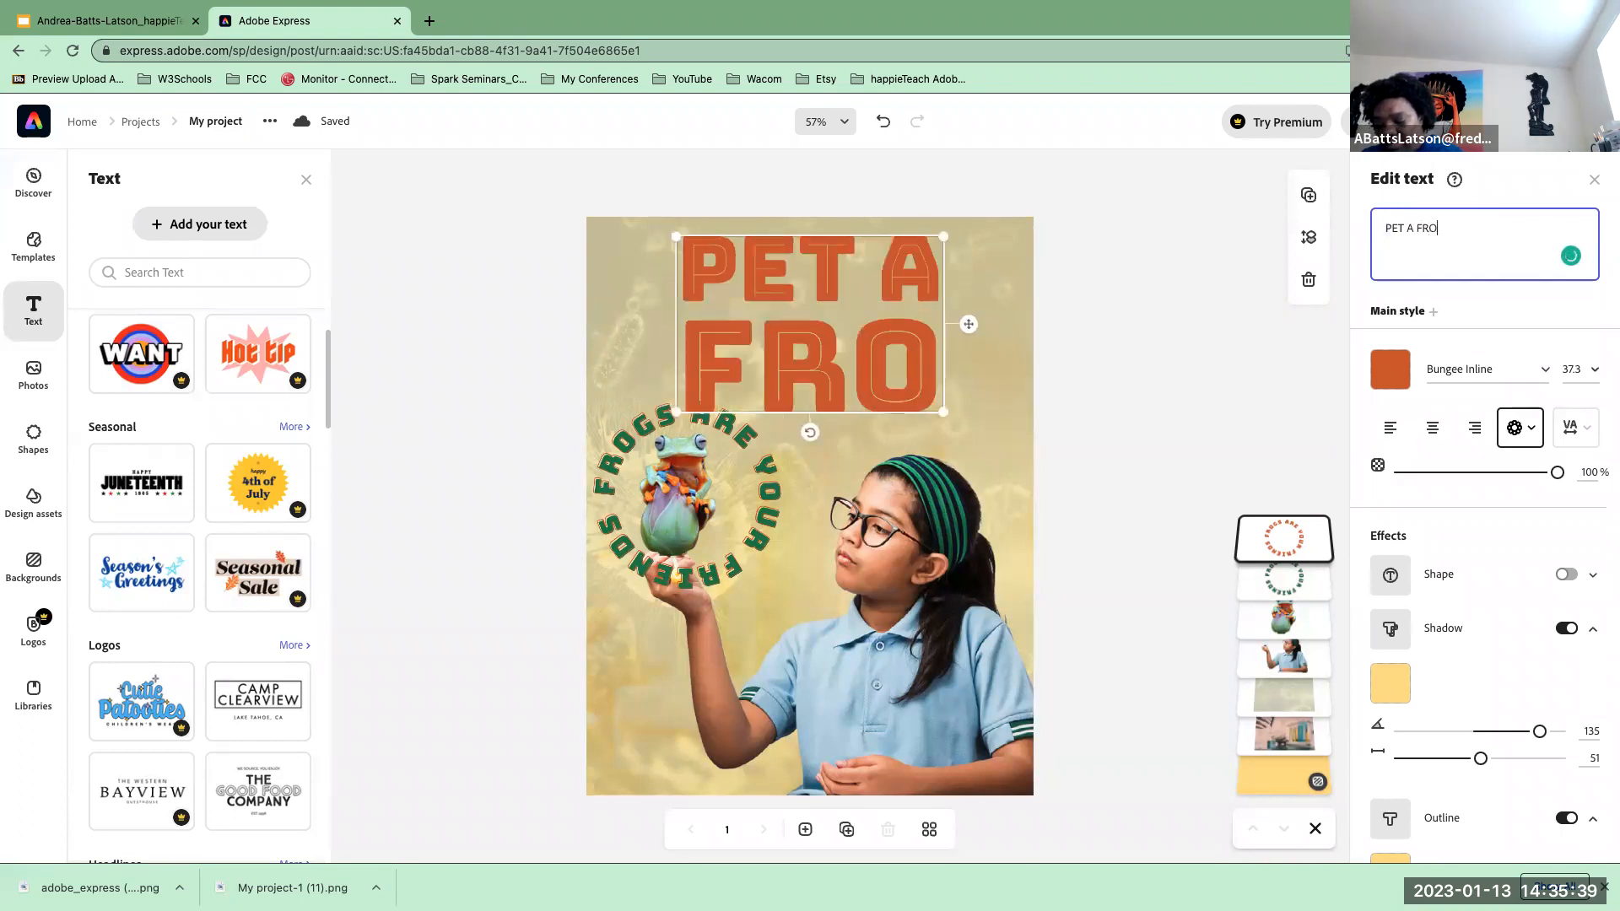
text(G NIGHT)
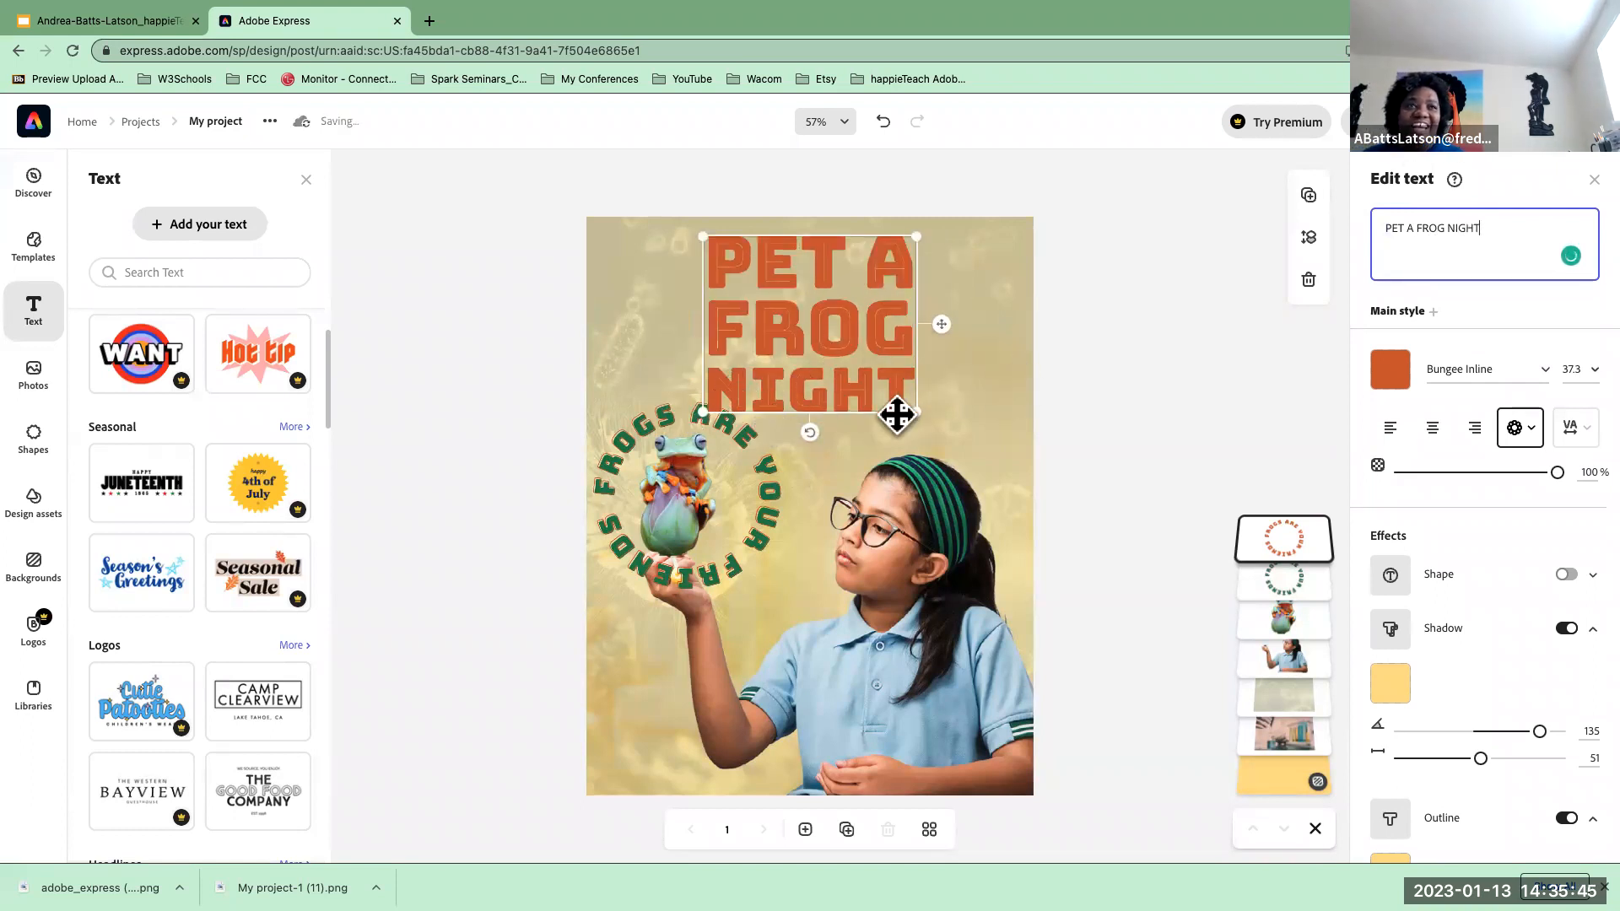
- Widen the headline into two lines and centre it above the frog and girl, then deselect it
drag(915, 408, 992, 356)
drag(868, 282, 831, 288)
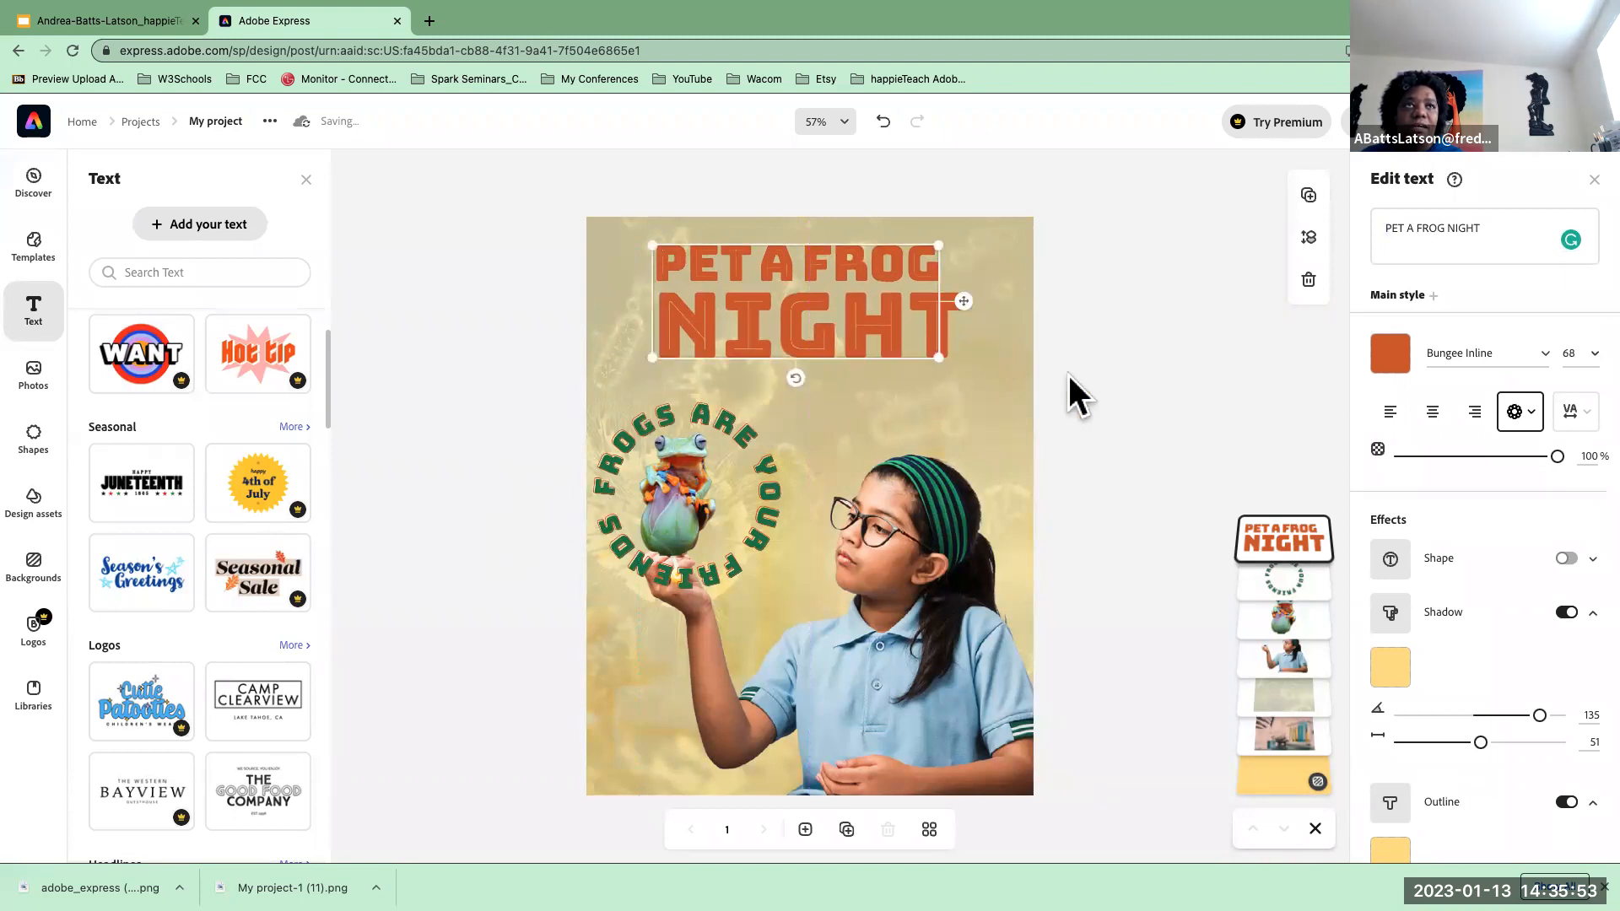
click(1145, 327)
click(689, 329)
click(468, 392)
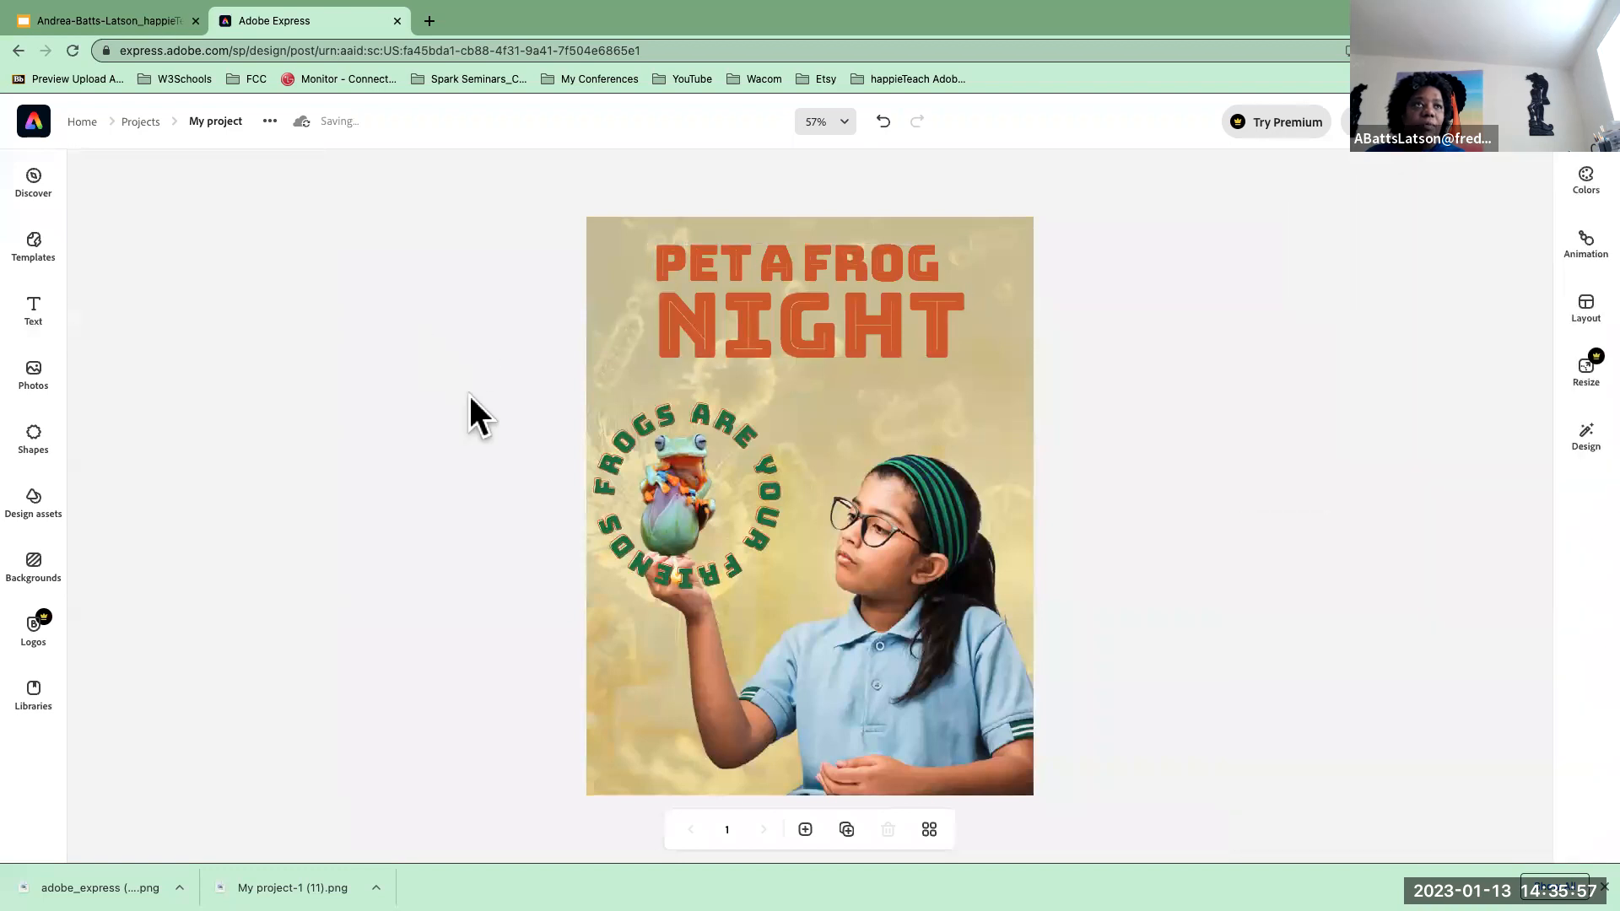
- Examine the ready-made text designs in the Seasonal, Logos, Headlines and Paragraphs categories, dismissing the premium offer
click(34, 320)
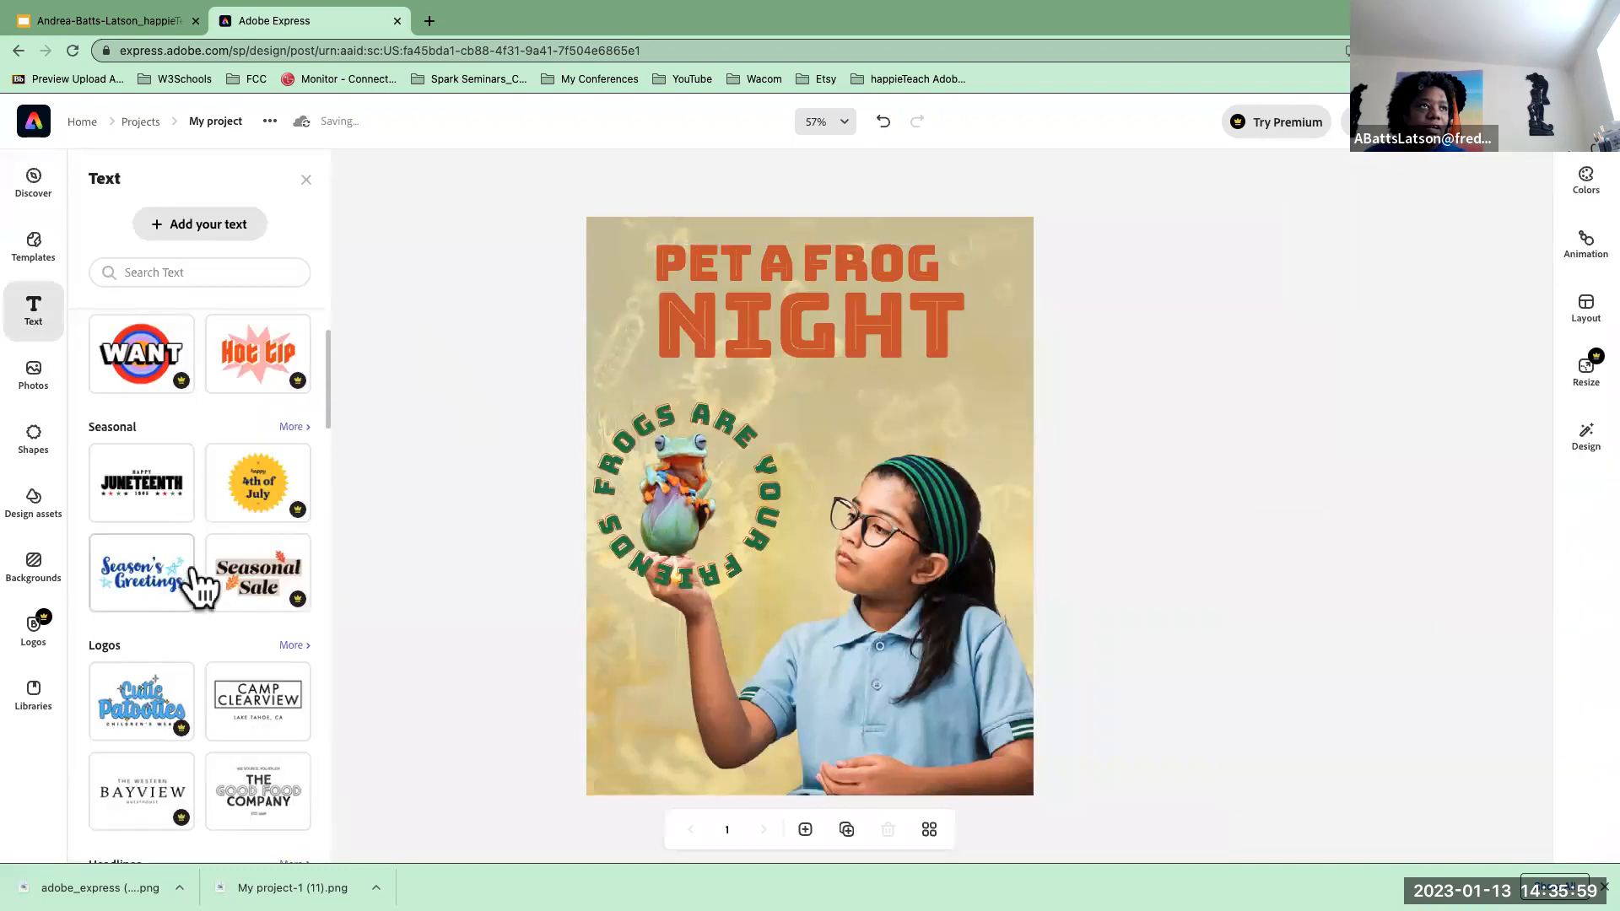
scroll(202, 583, down, 5)
scroll(253, 548, down, 2)
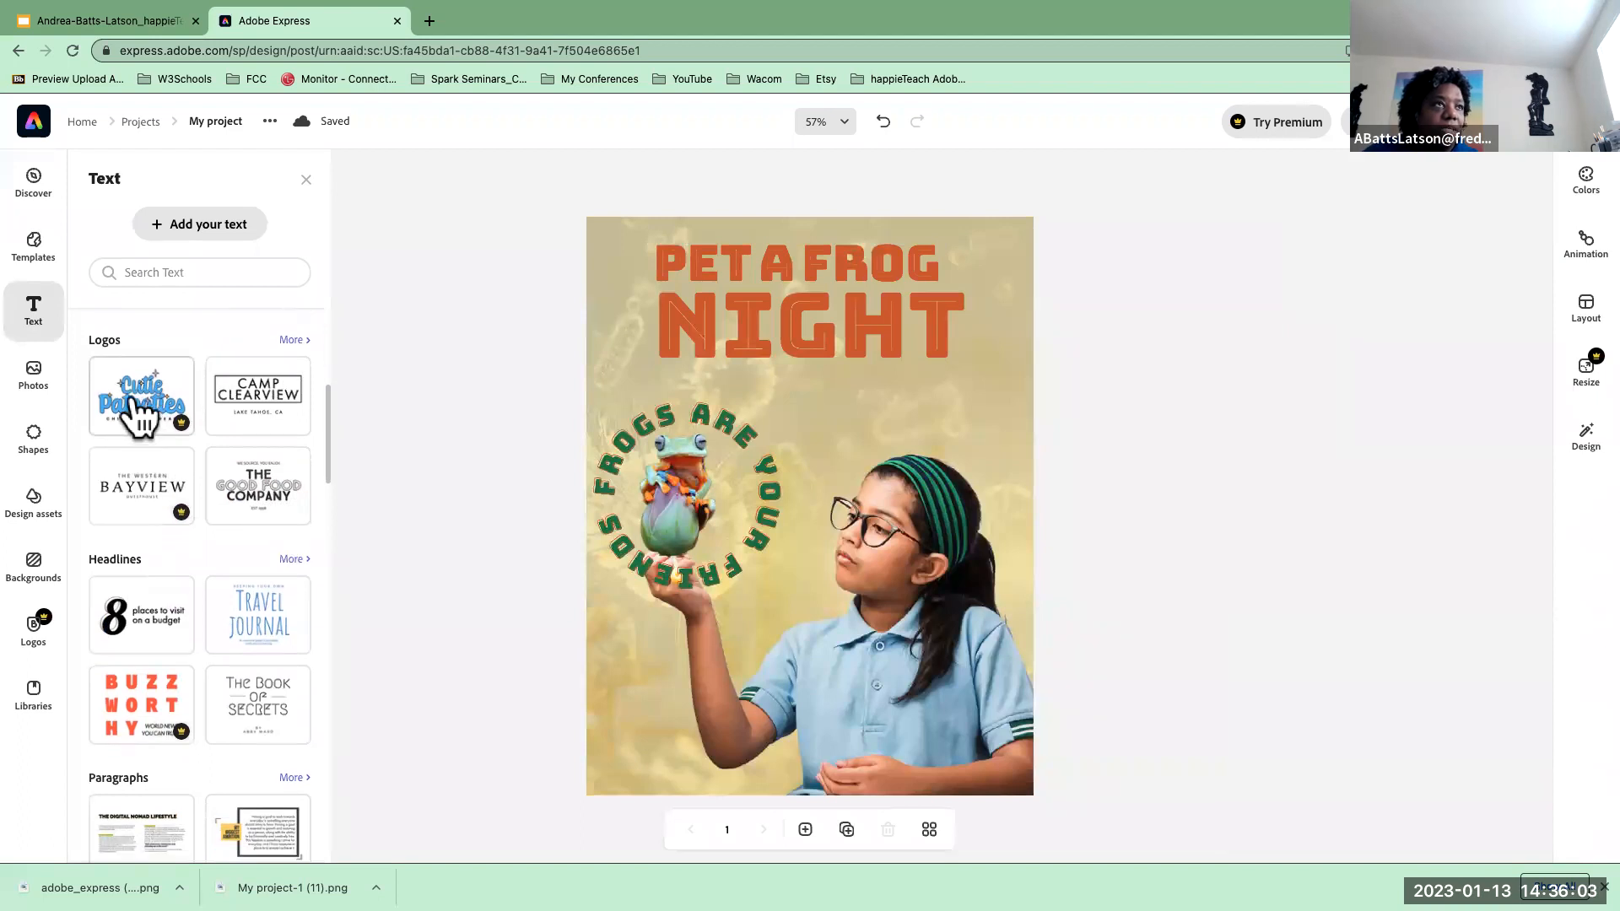
scroll(196, 472, down, 2)
scroll(196, 472, up, 3)
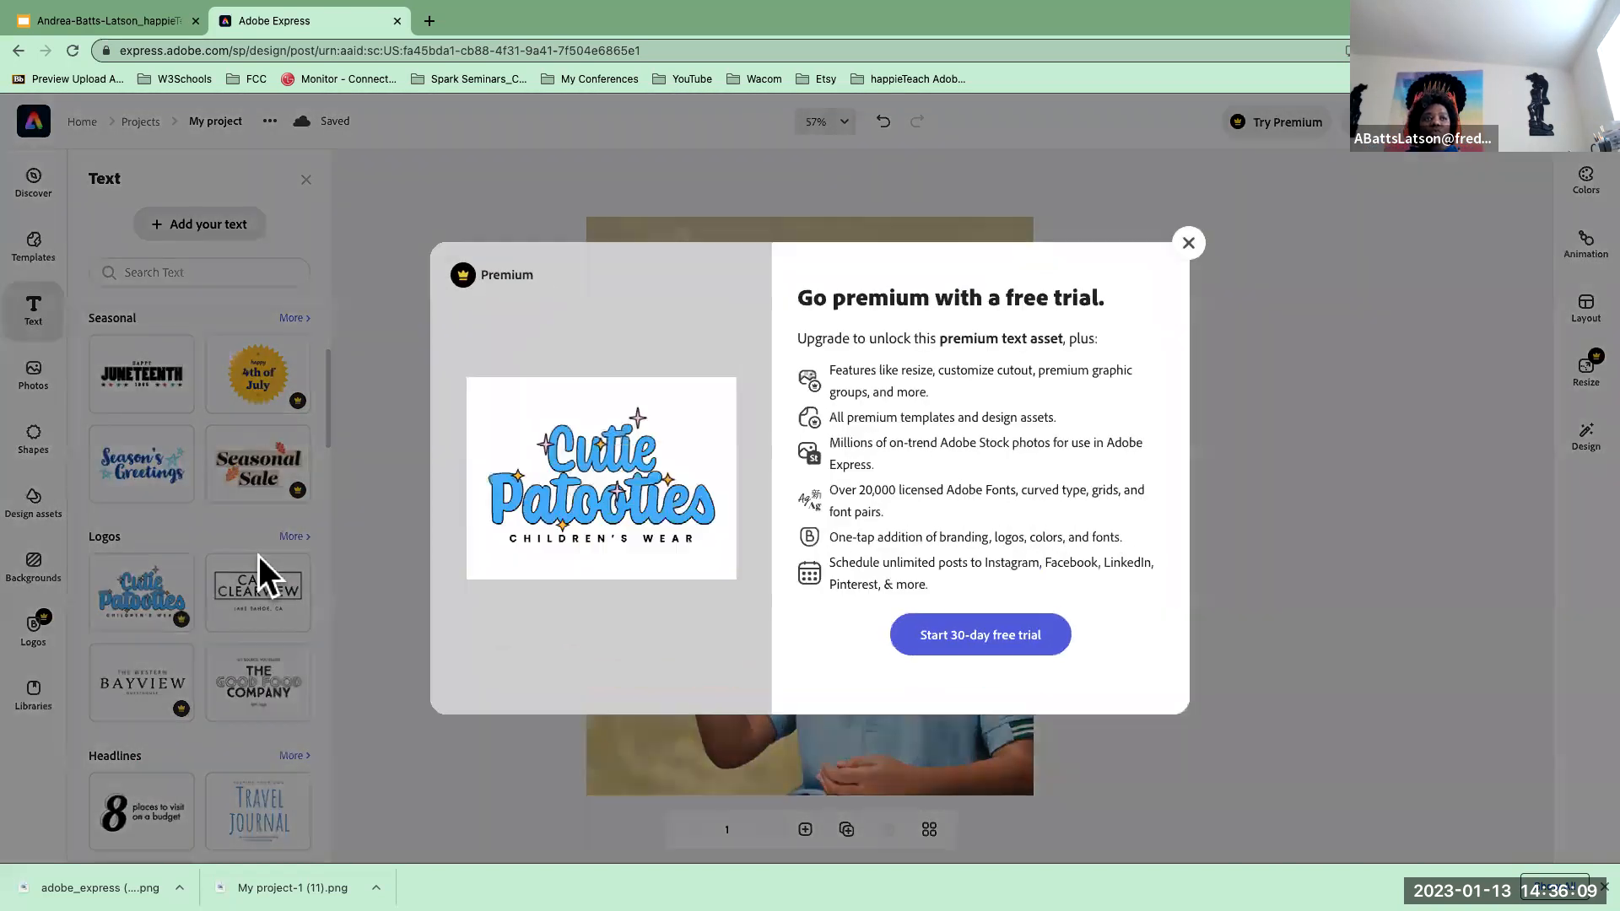
click(1188, 243)
scroll(283, 566, down, 1)
scroll(253, 583, down, 3)
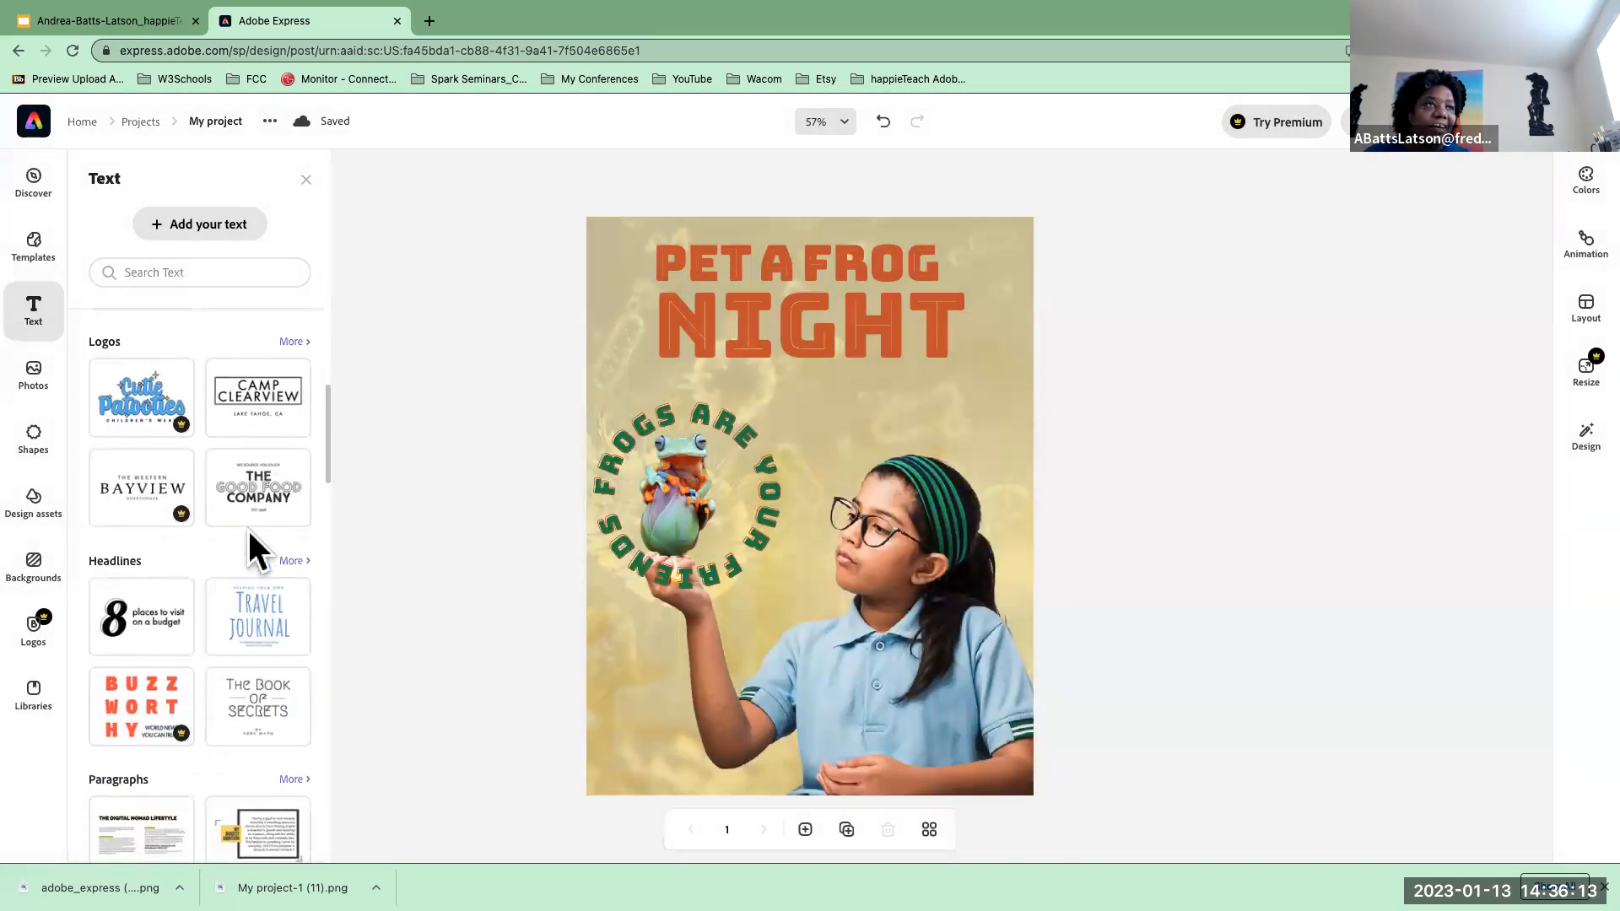
scroll(275, 525, down, 2)
scroll(275, 525, up, 6)
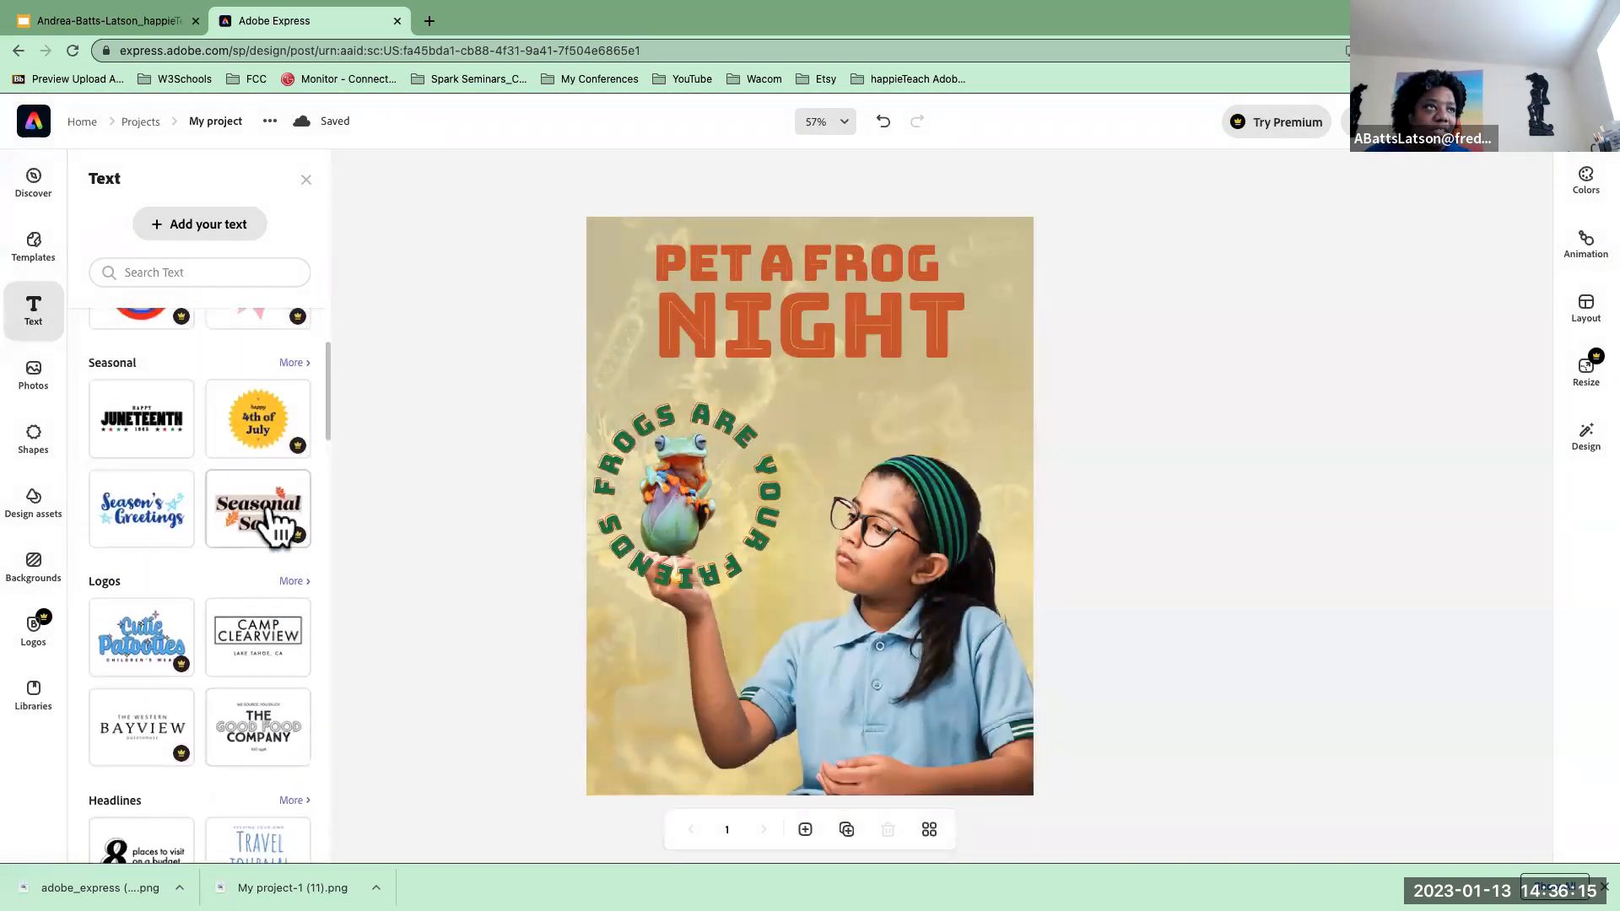
scroll(275, 525, down, 3)
scroll(275, 524, down, 2)
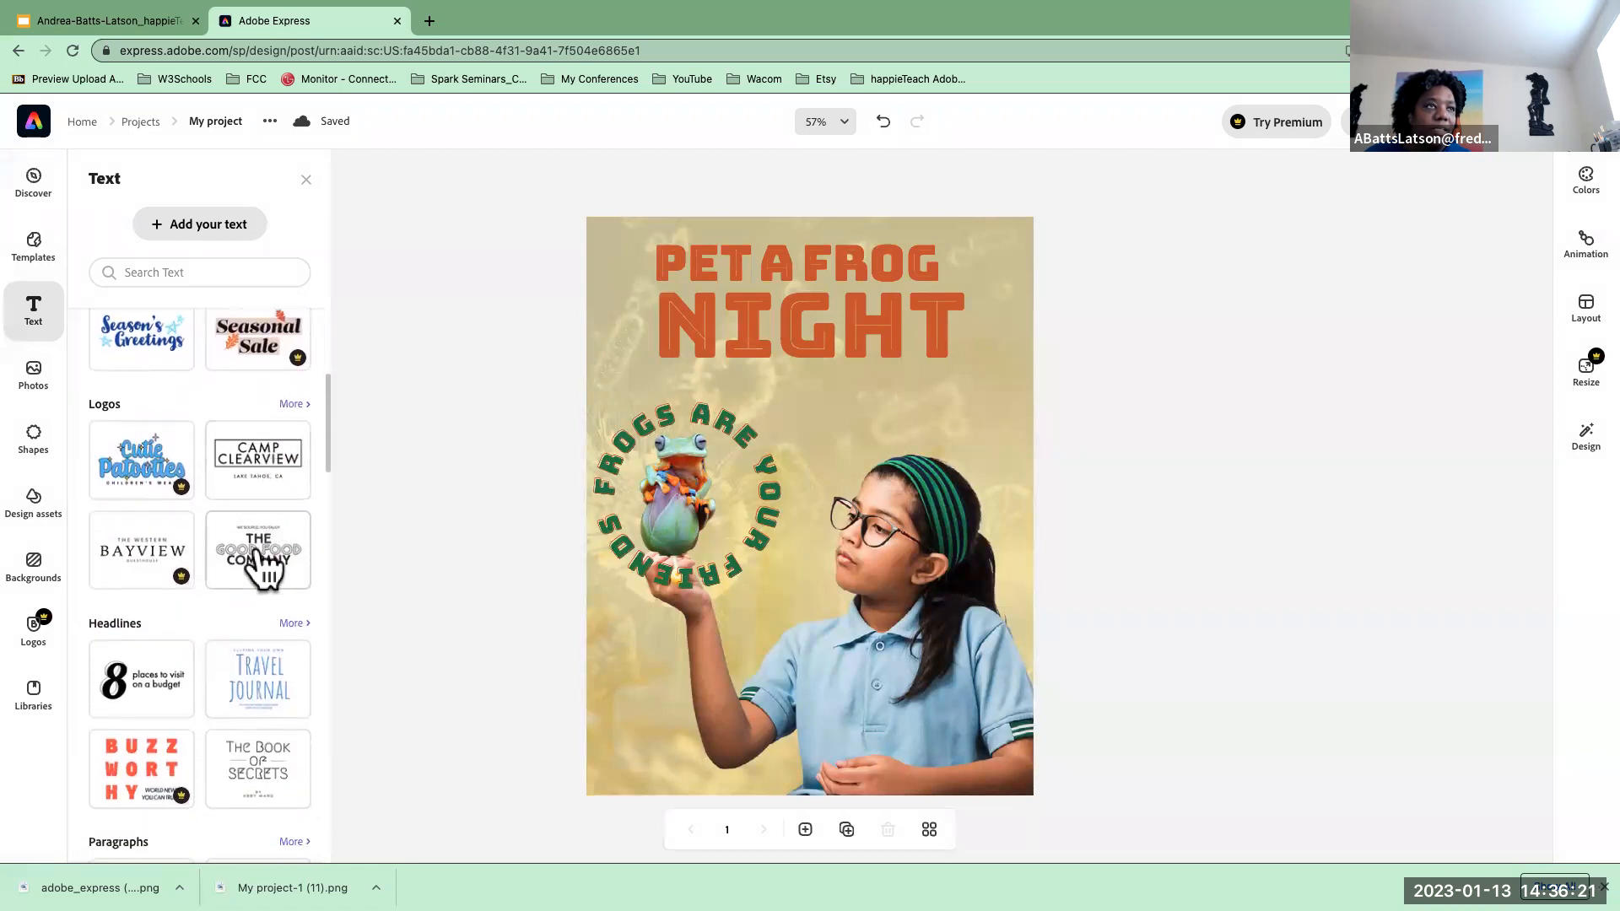
scroll(261, 569, down, 2)
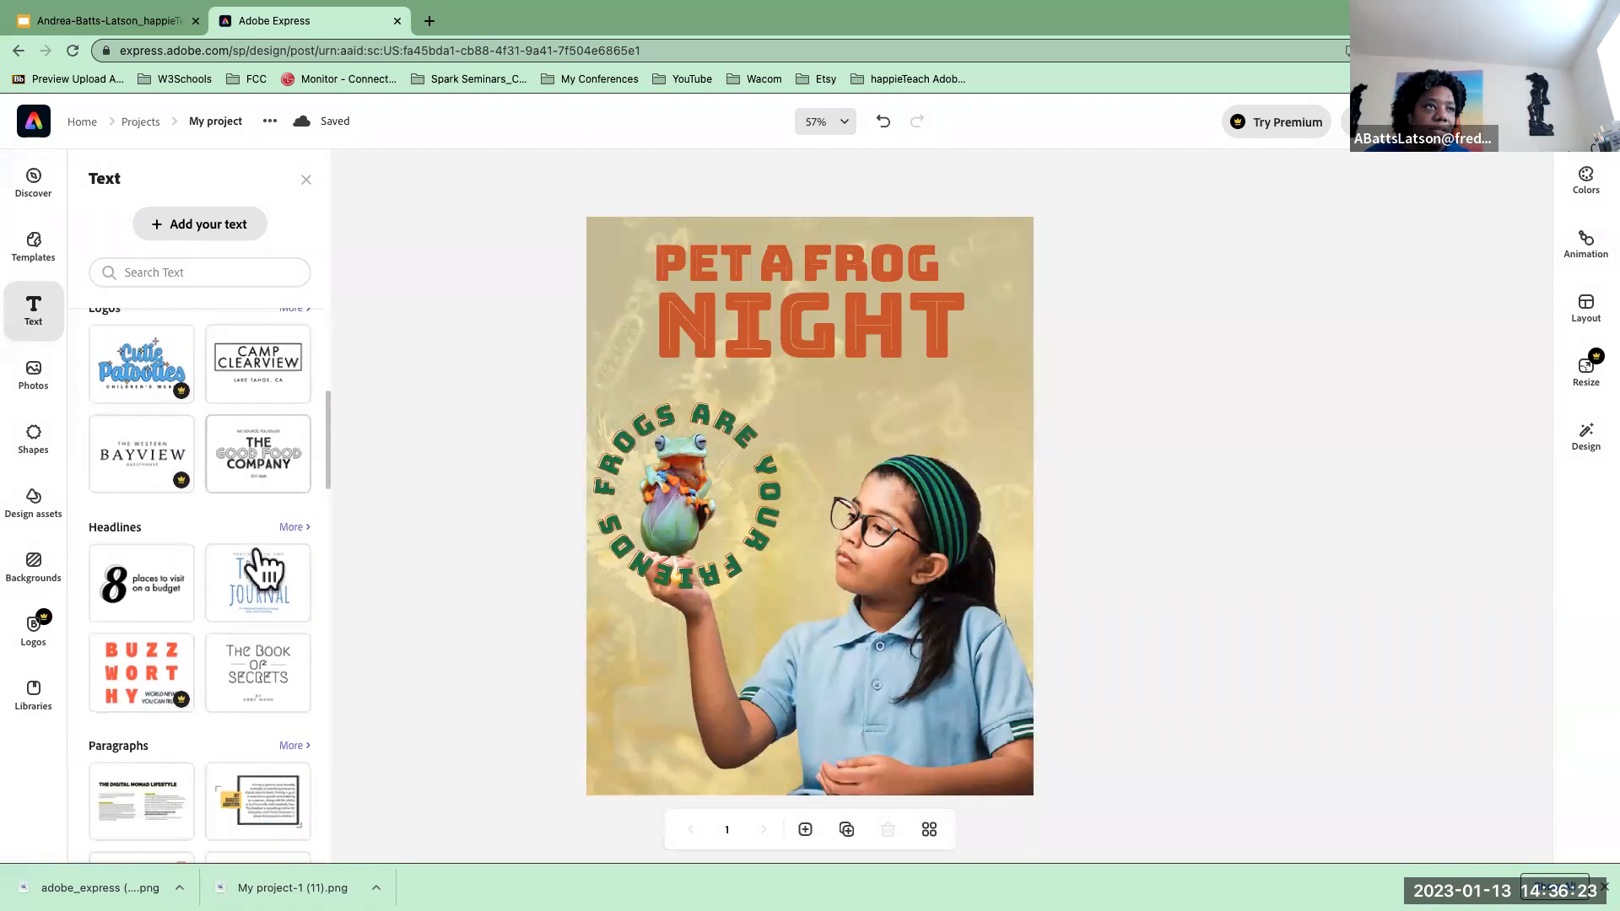
scroll(257, 485, up, 1)
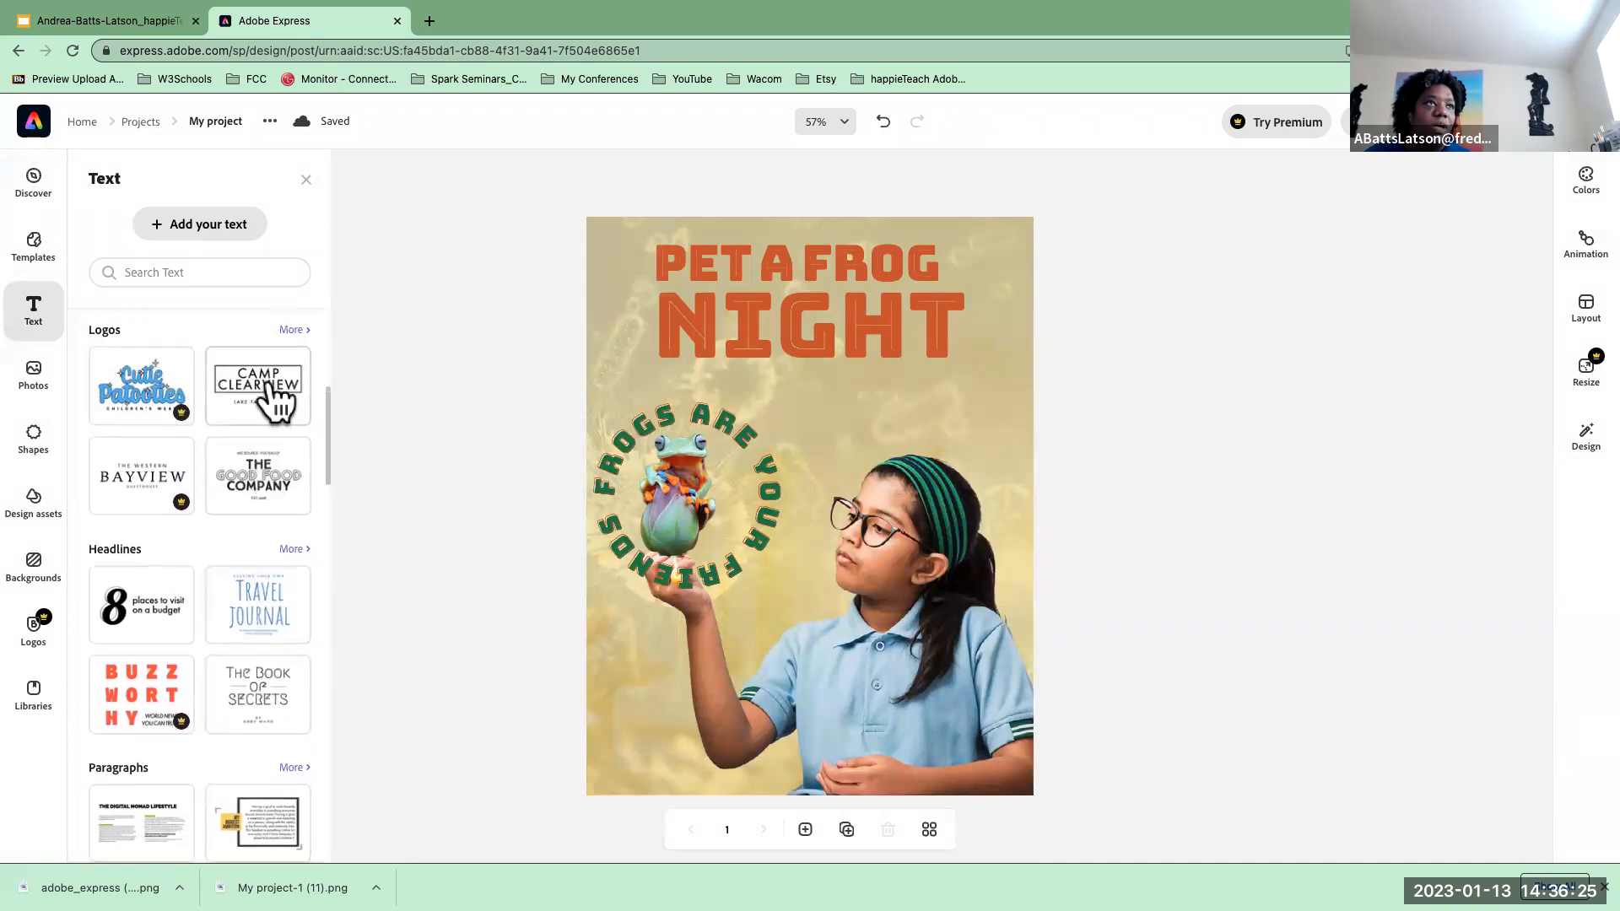
scroll(254, 422, up, 2)
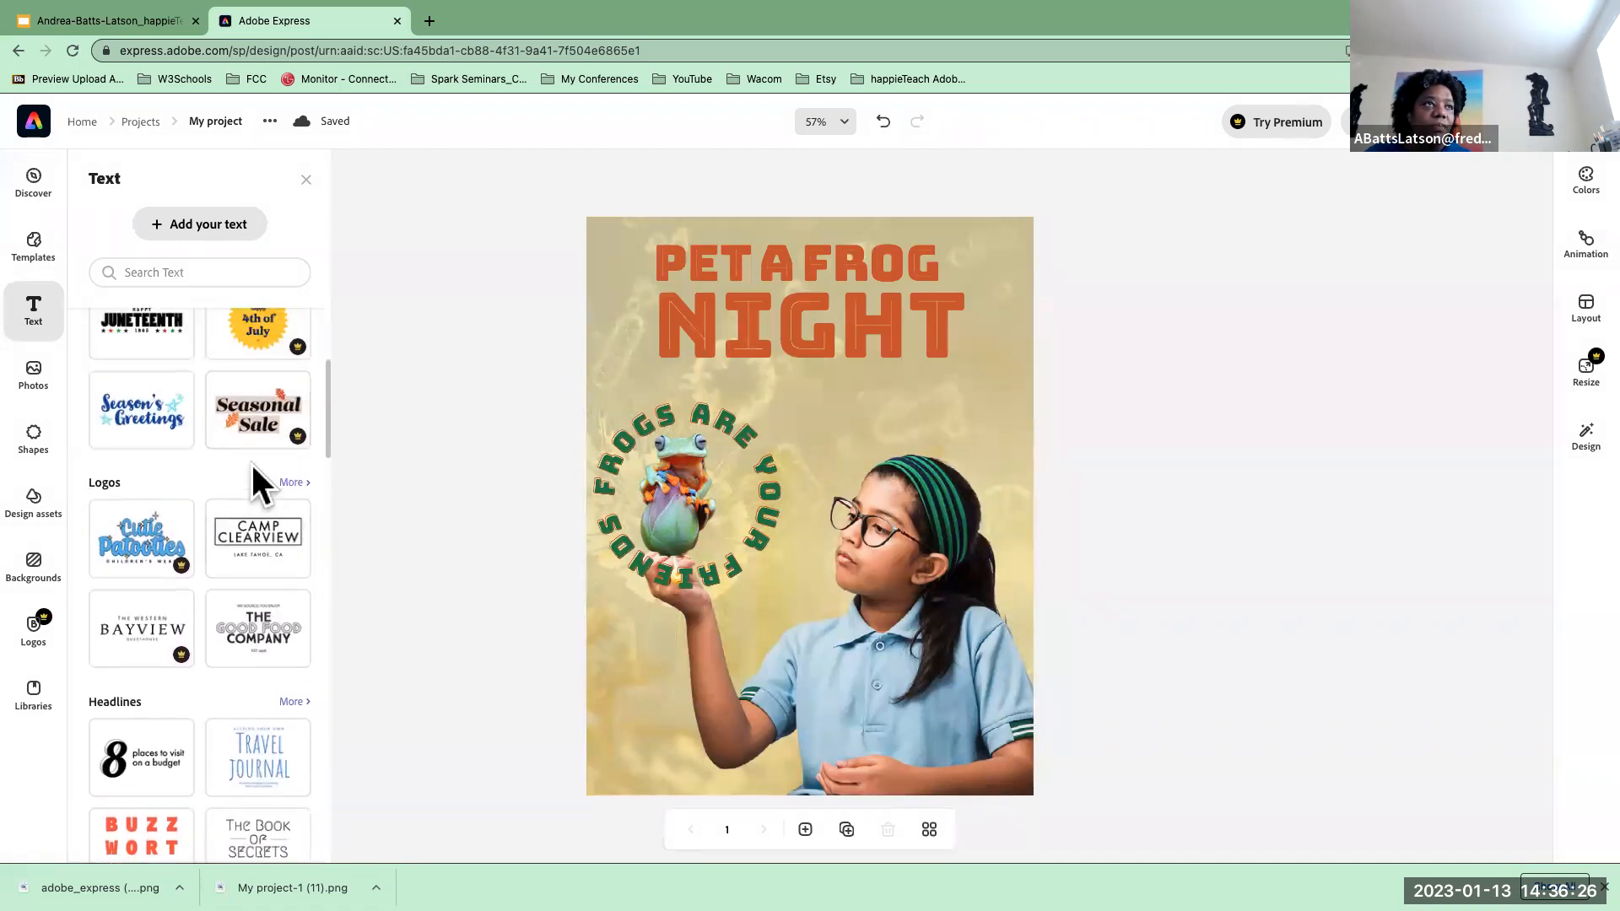
- Browse the full Logos text collection and add the green tree surgeon logo to the poster
click(291, 489)
scroll(190, 645, down, 4)
scroll(192, 646, down, 5)
scroll(194, 645, down, 3)
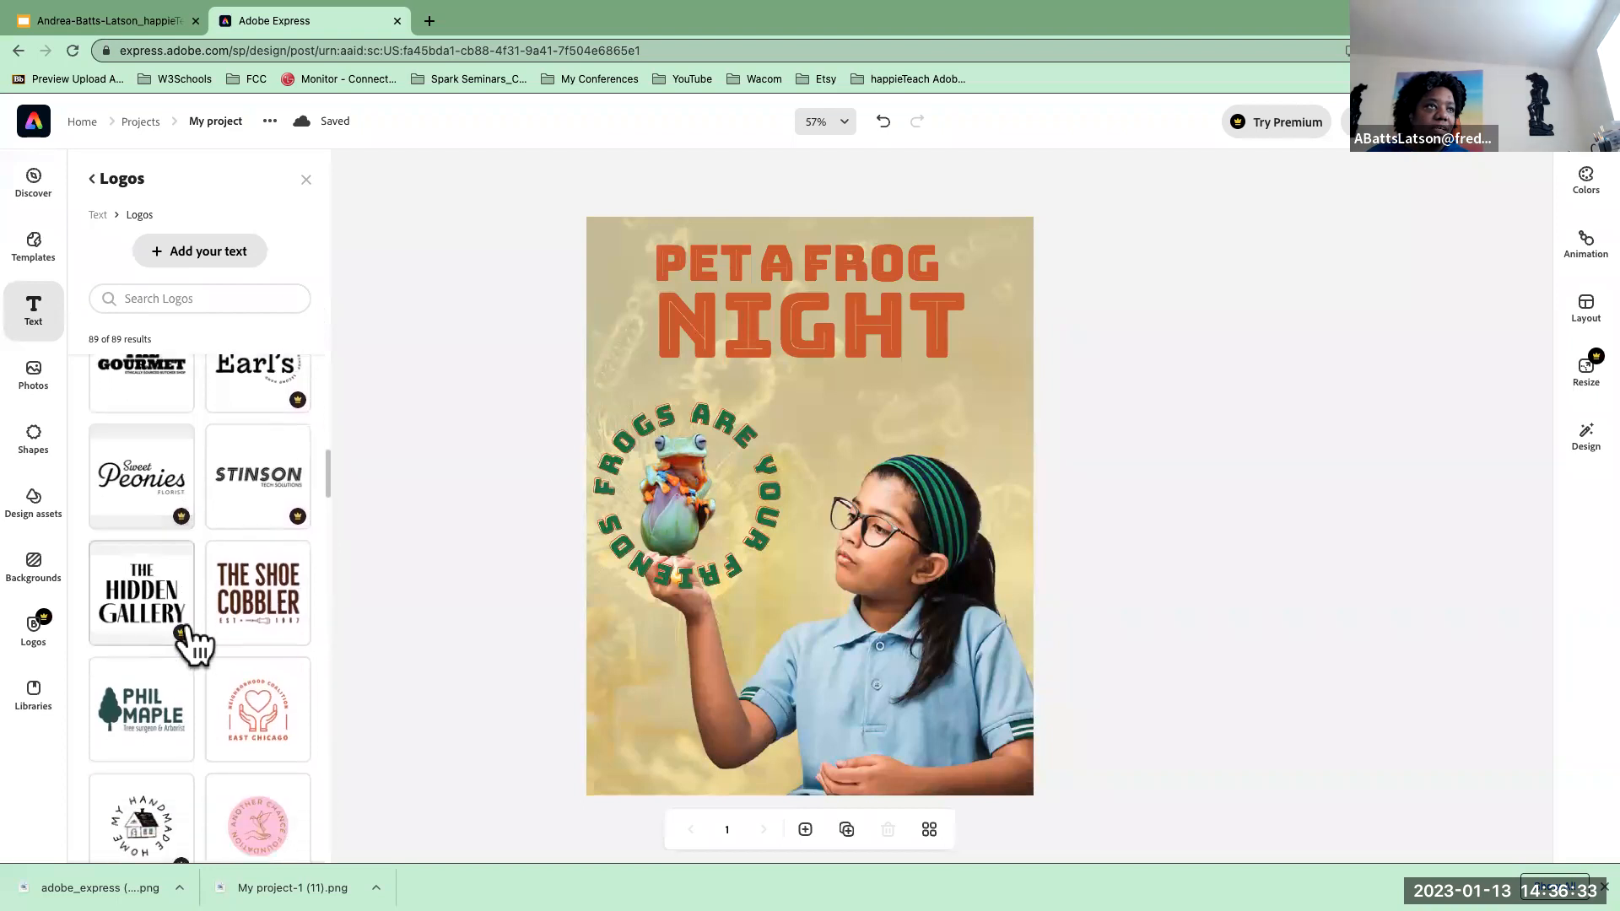
scroll(187, 631, down, 1)
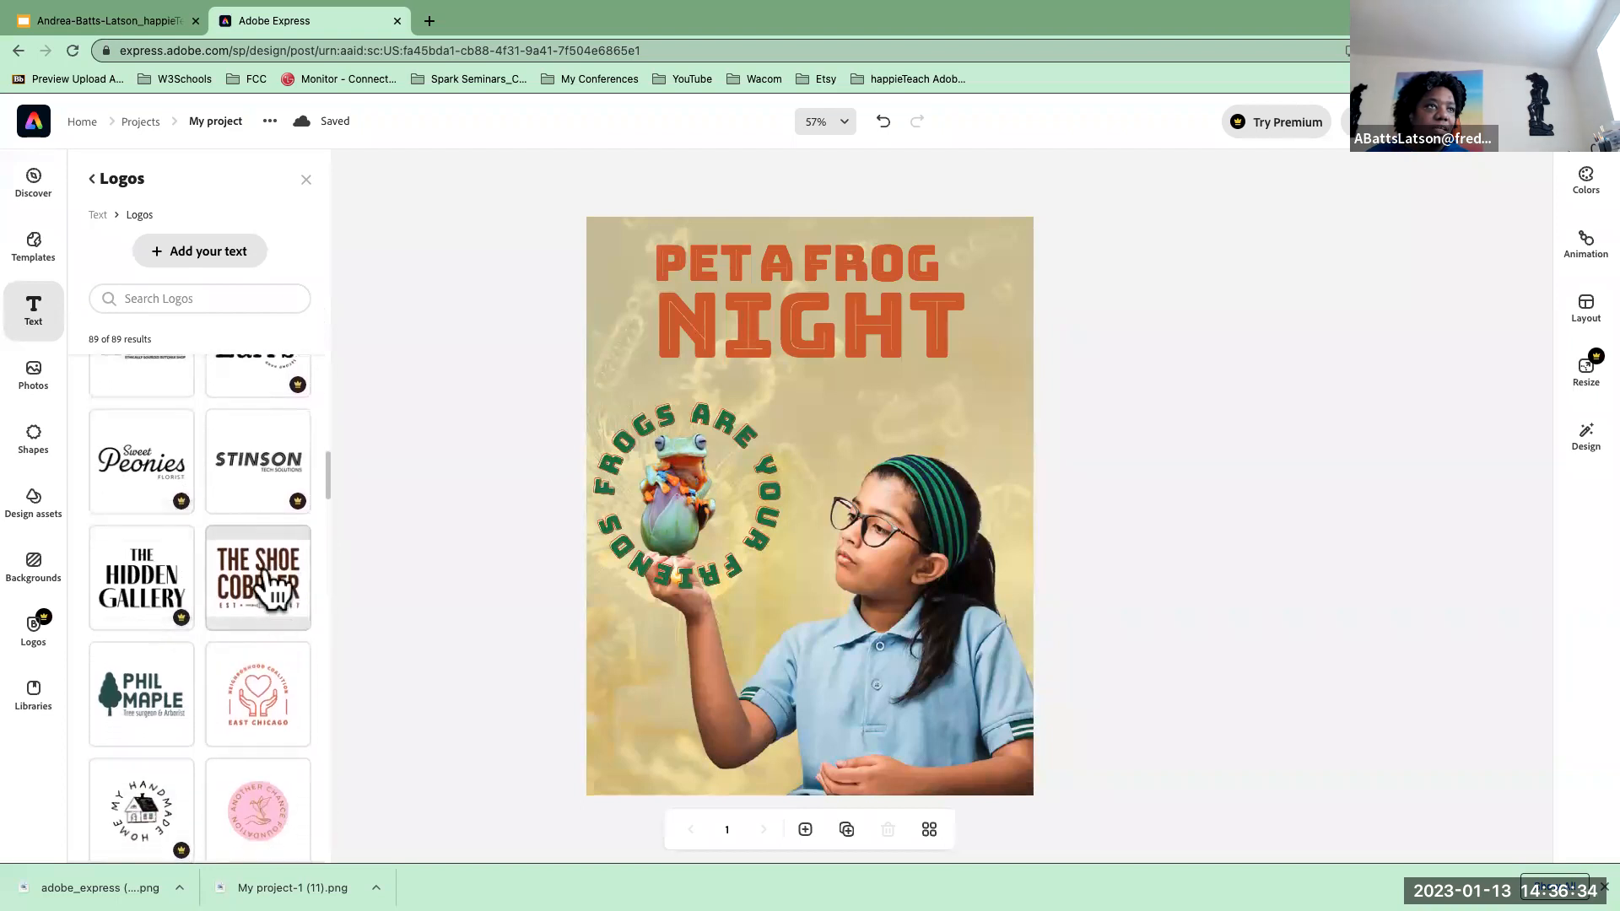
click(125, 696)
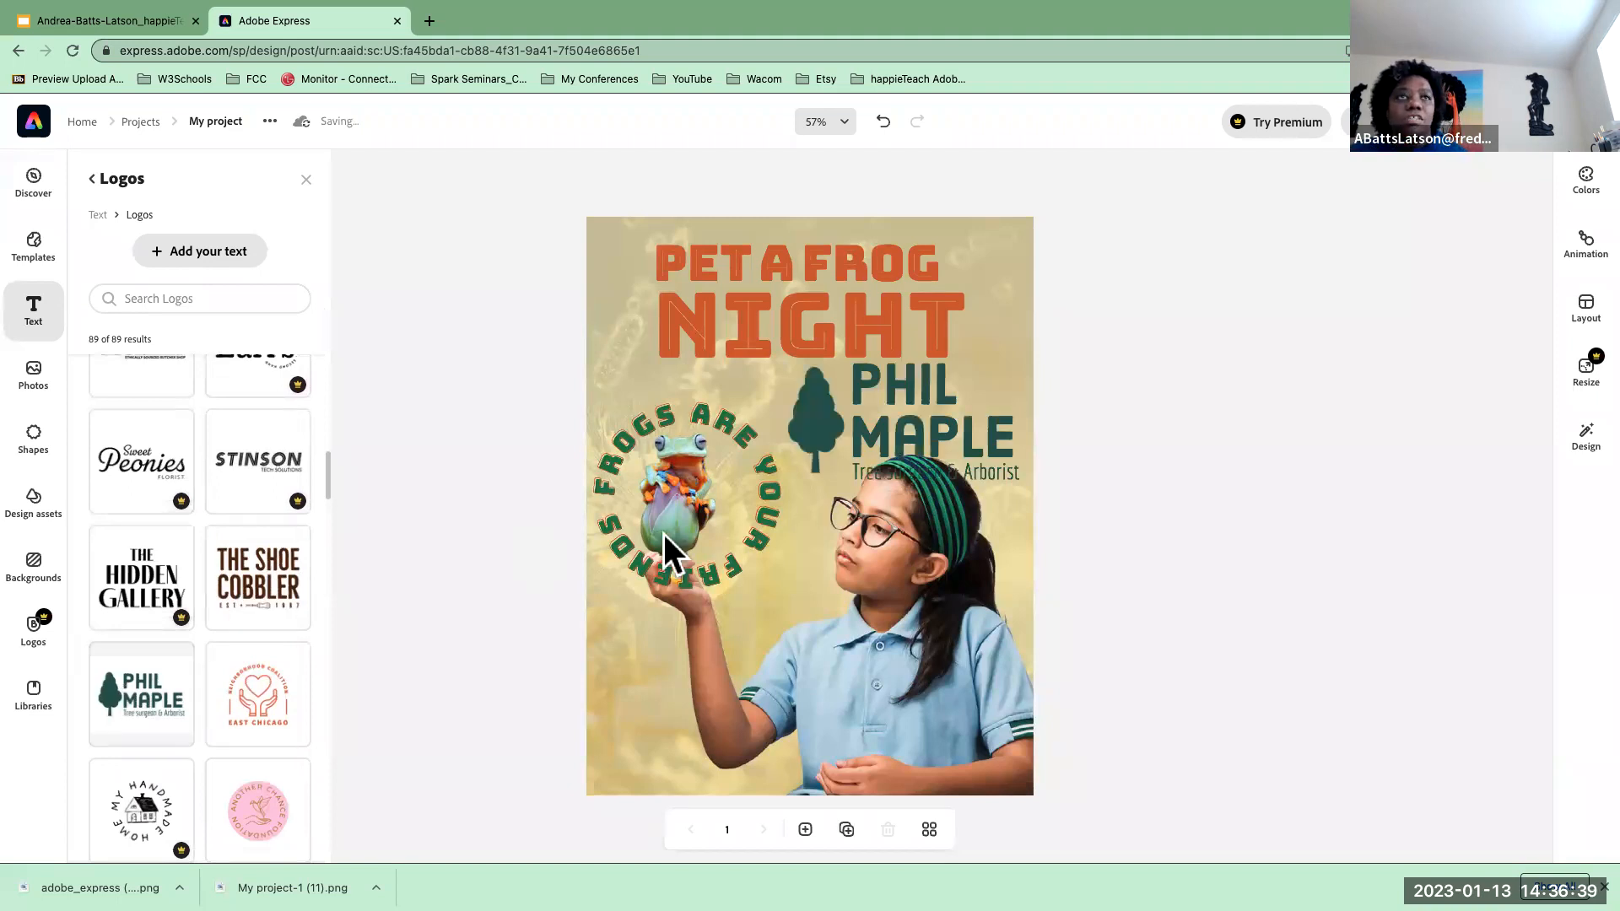
- Shift the tree logo slightly away from the poster's edge and ungroup its shape from its text
click(945, 427)
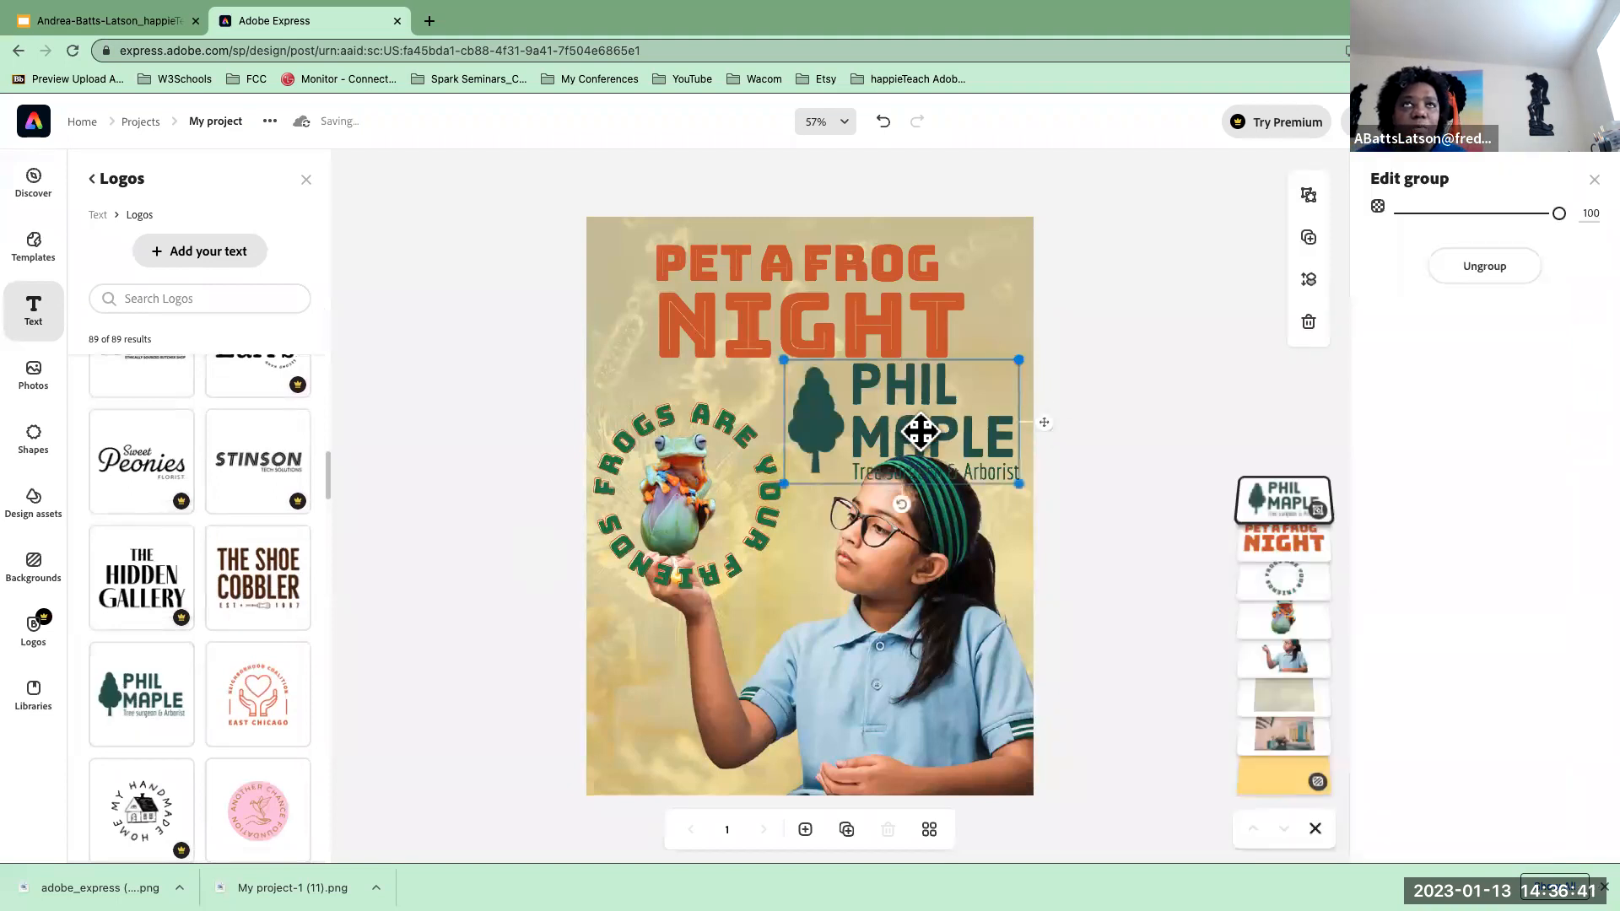
mouse_move(889, 430)
mouse_down()
mouse_move(827, 438)
mouse_move(868, 438)
mouse_move(867, 423)
mouse_up()
click(1503, 263)
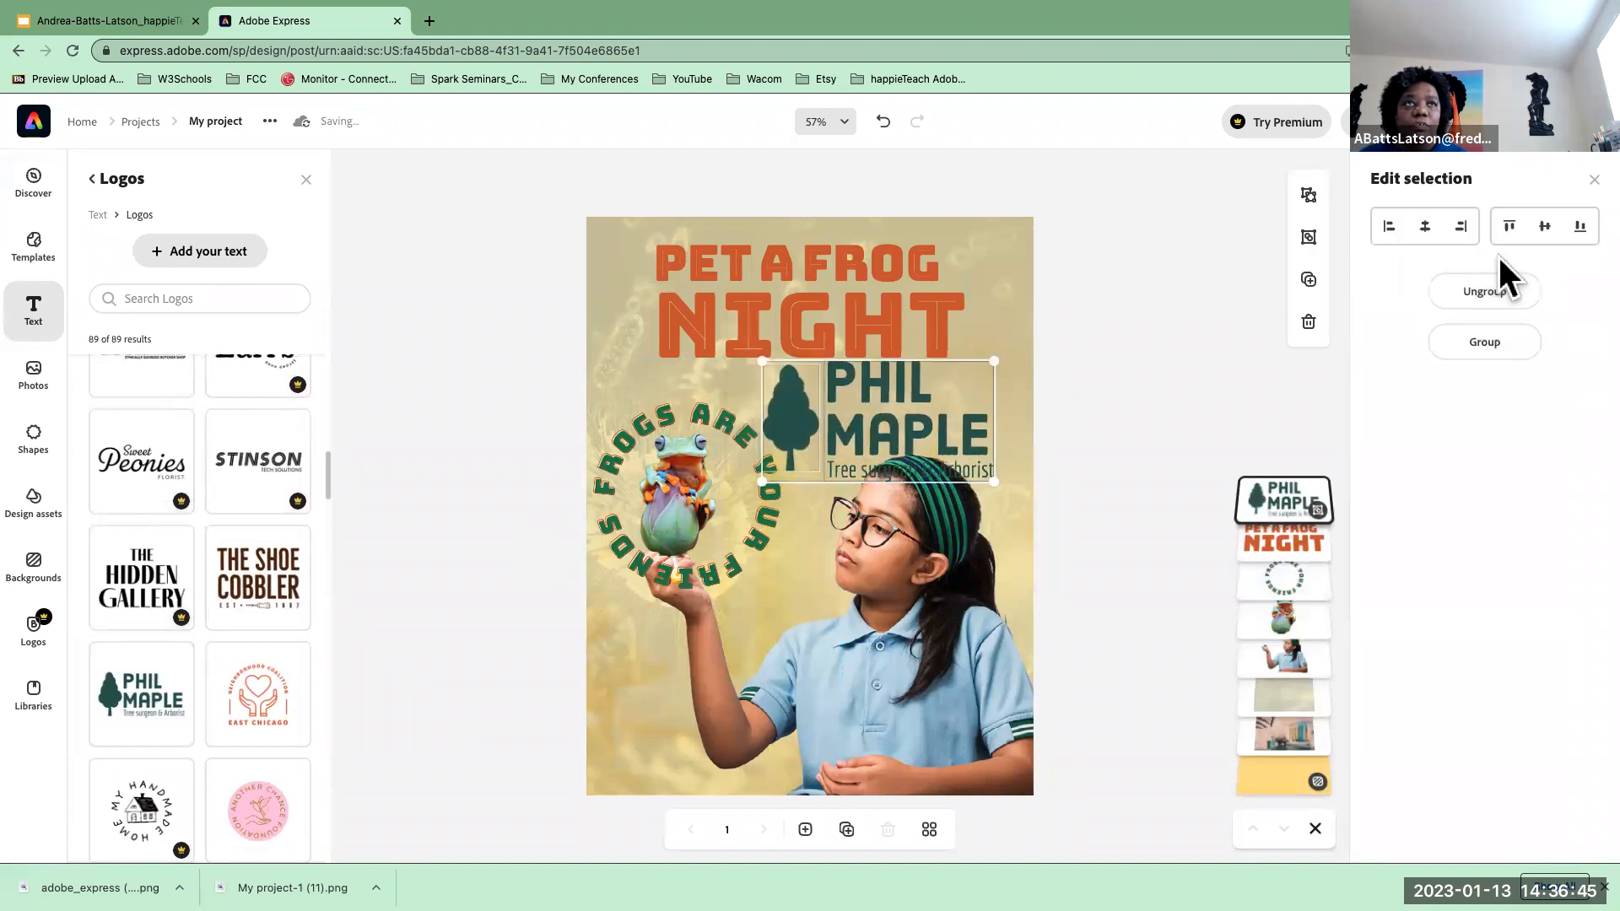
click(1149, 296)
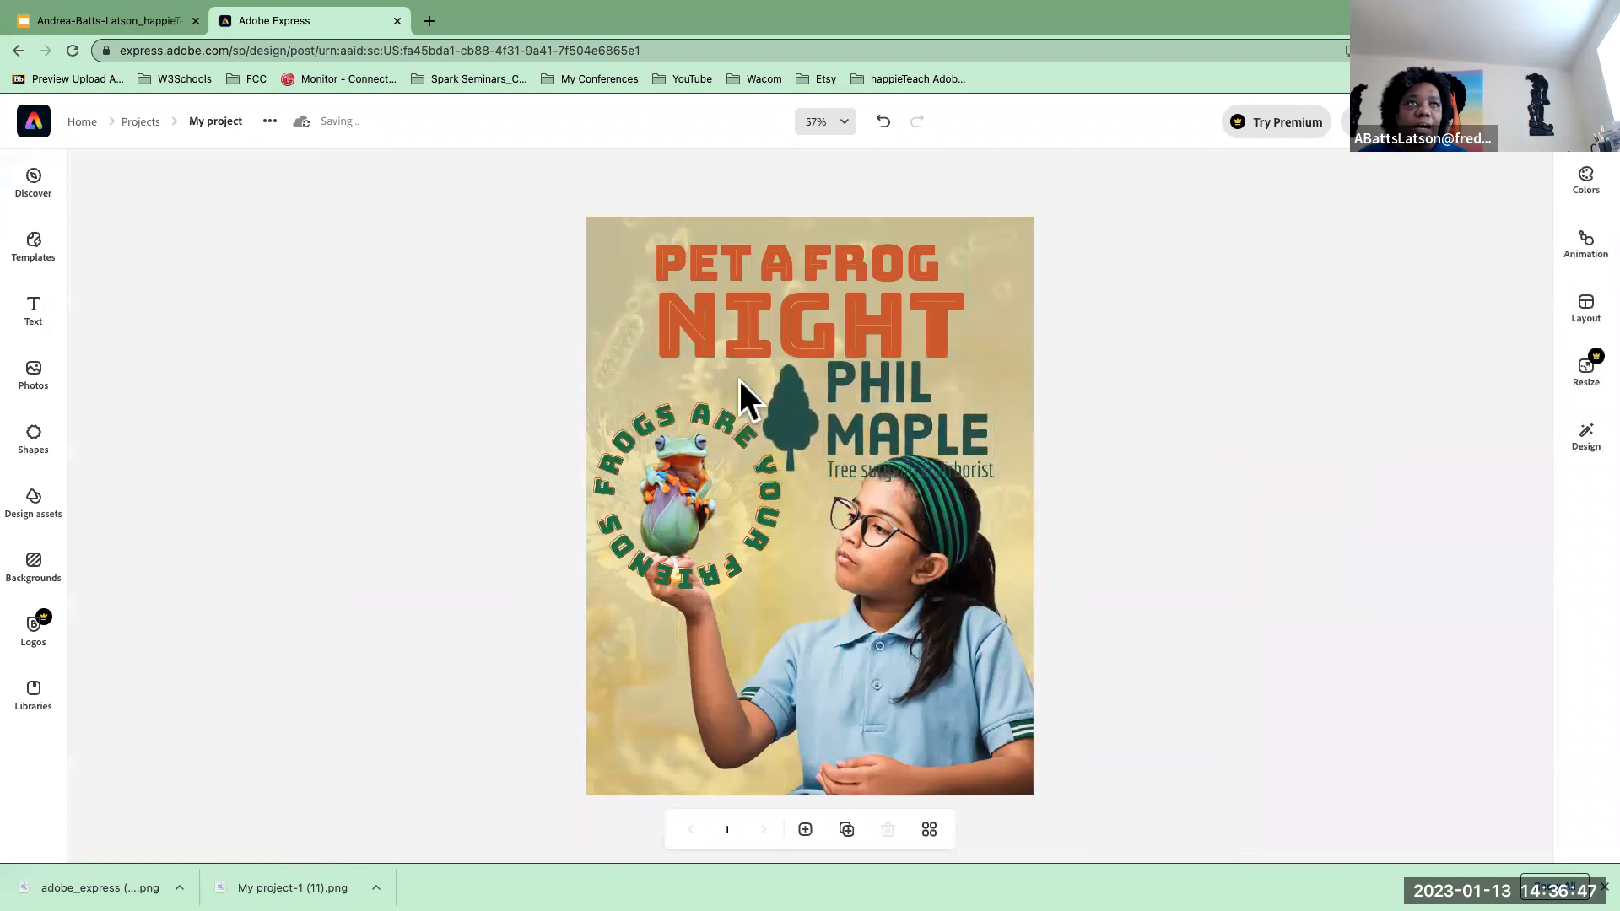
- Start replacing the logo's tree shape and search the shape library for "frog"
click(783, 403)
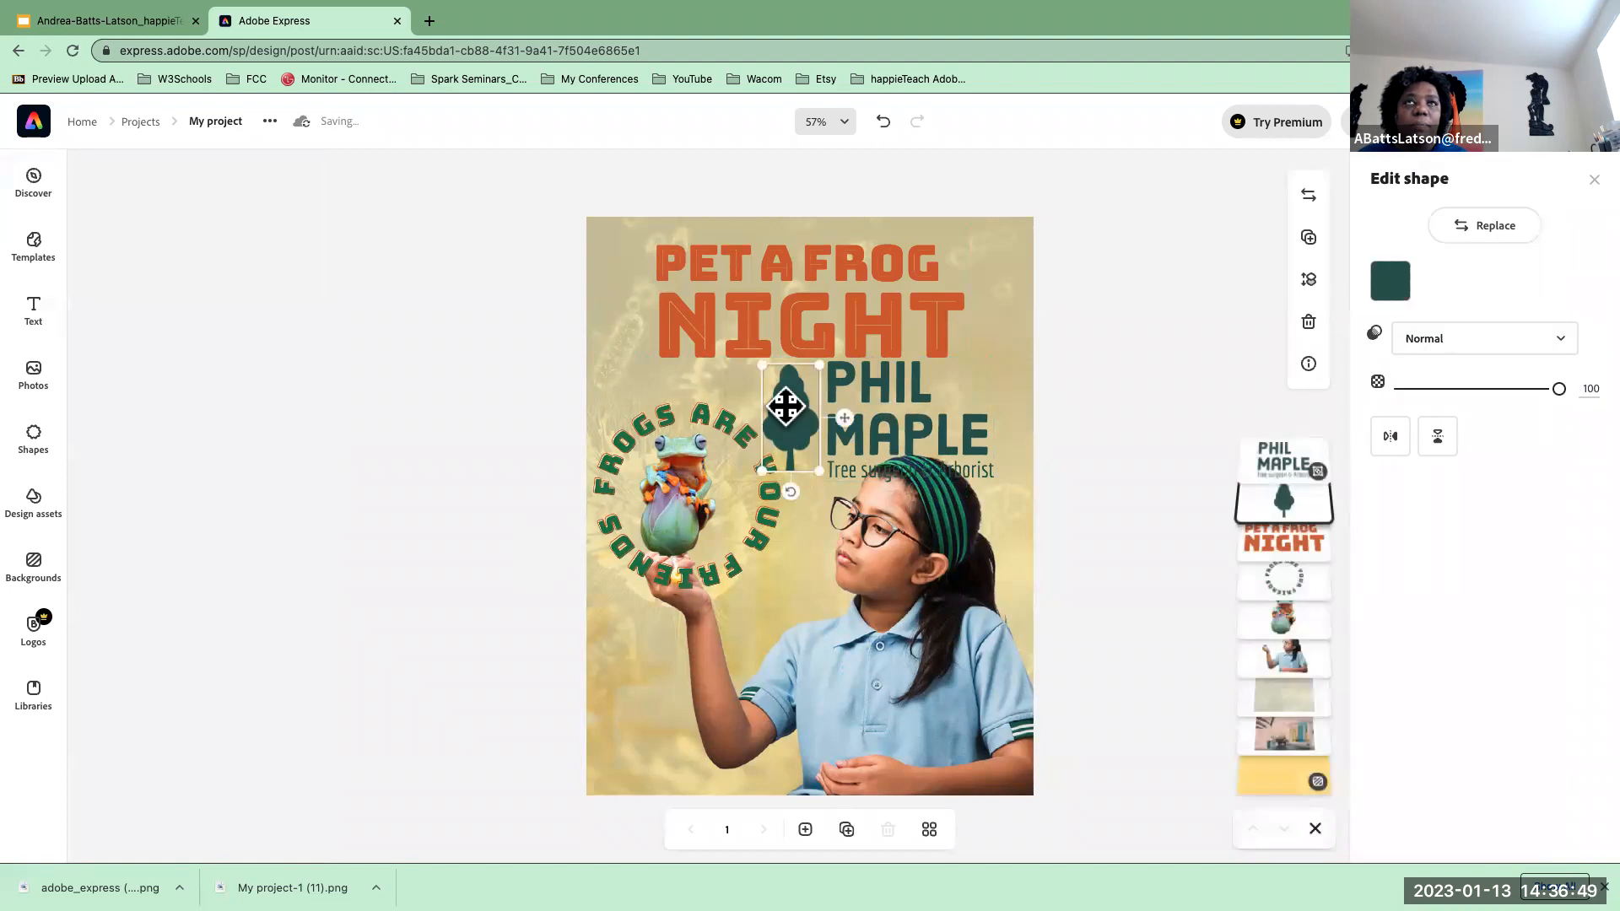
click(1491, 225)
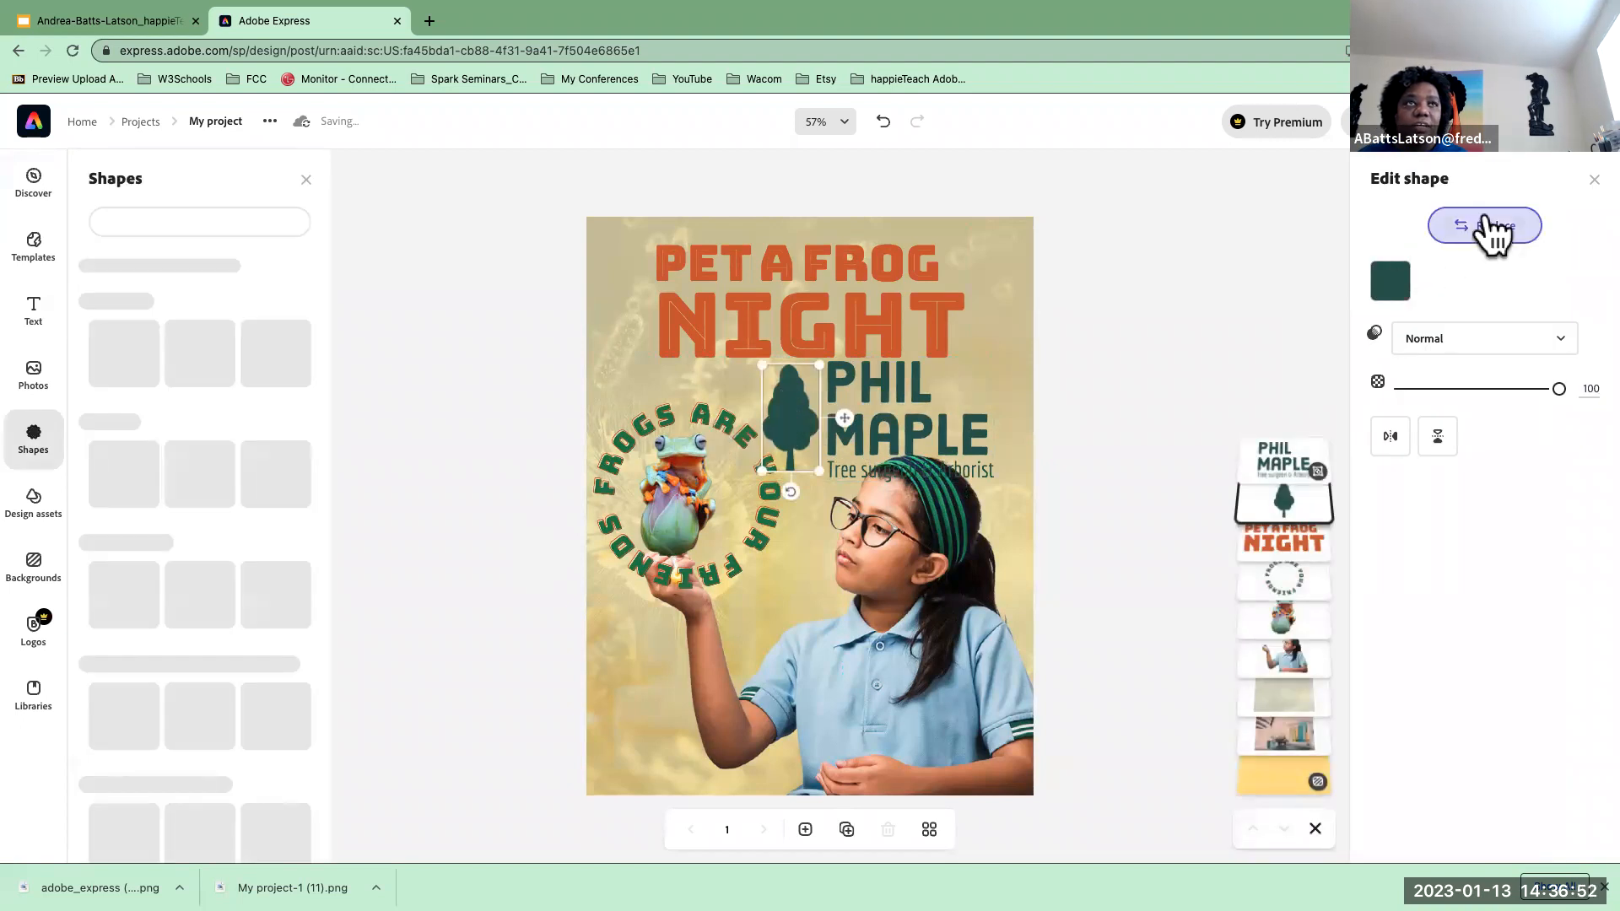
click(162, 219)
text(frog)
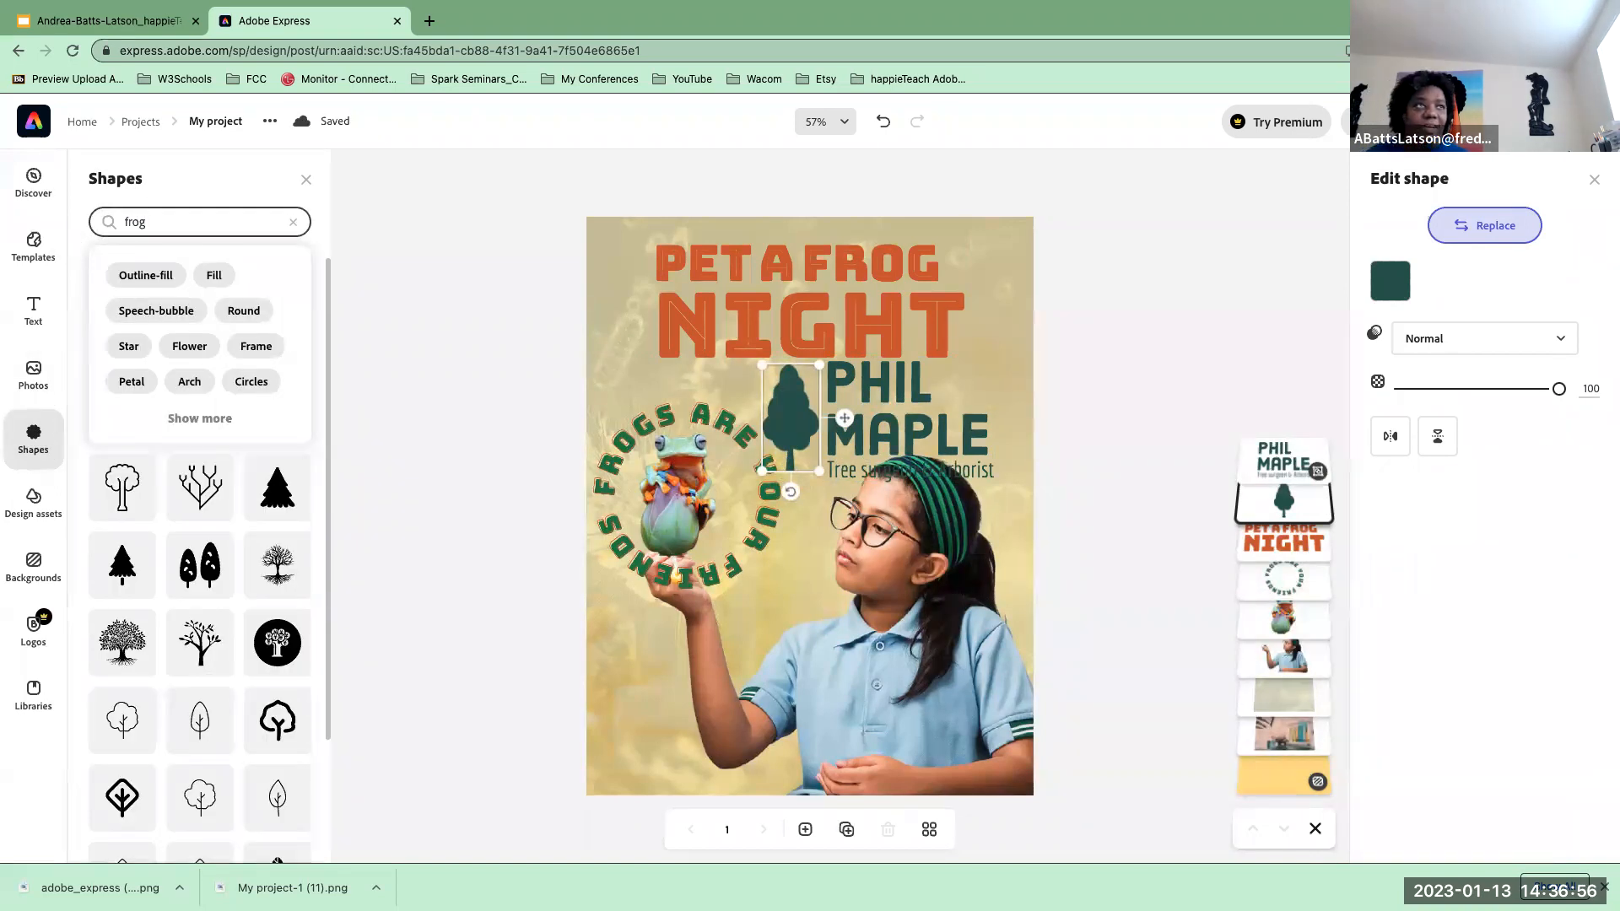
key(Return)
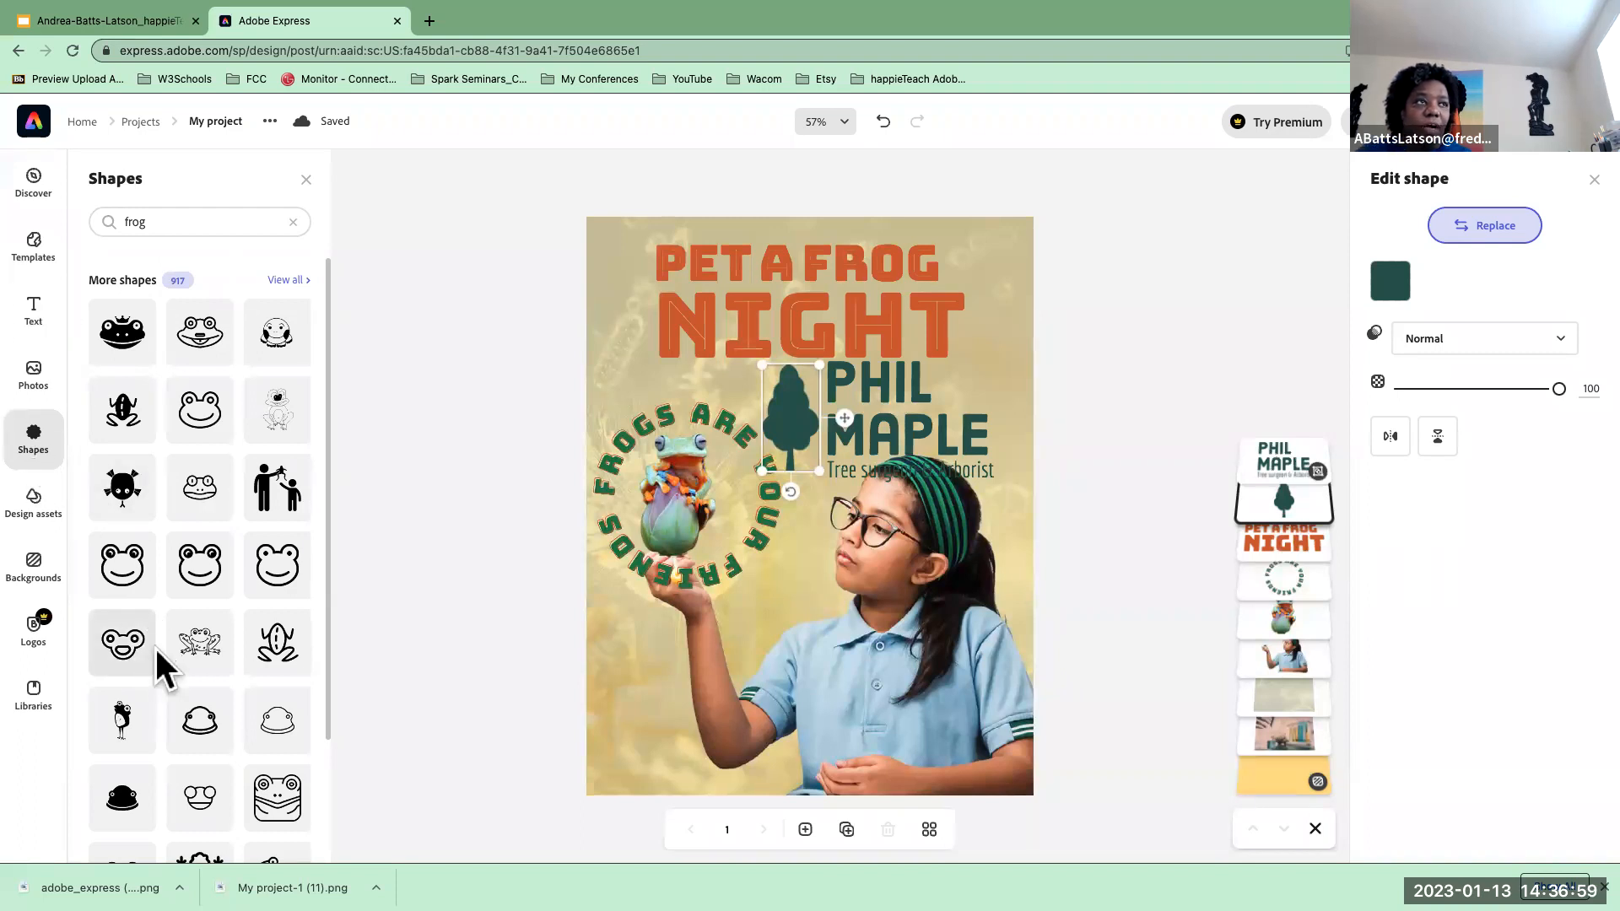
- Browse the frog shapes and swap the tree for the crowned frog face, placing it beside the first line of the logo text
scroll(156, 523, down, 1)
scroll(151, 521, down, 5)
scroll(152, 519, down, 8)
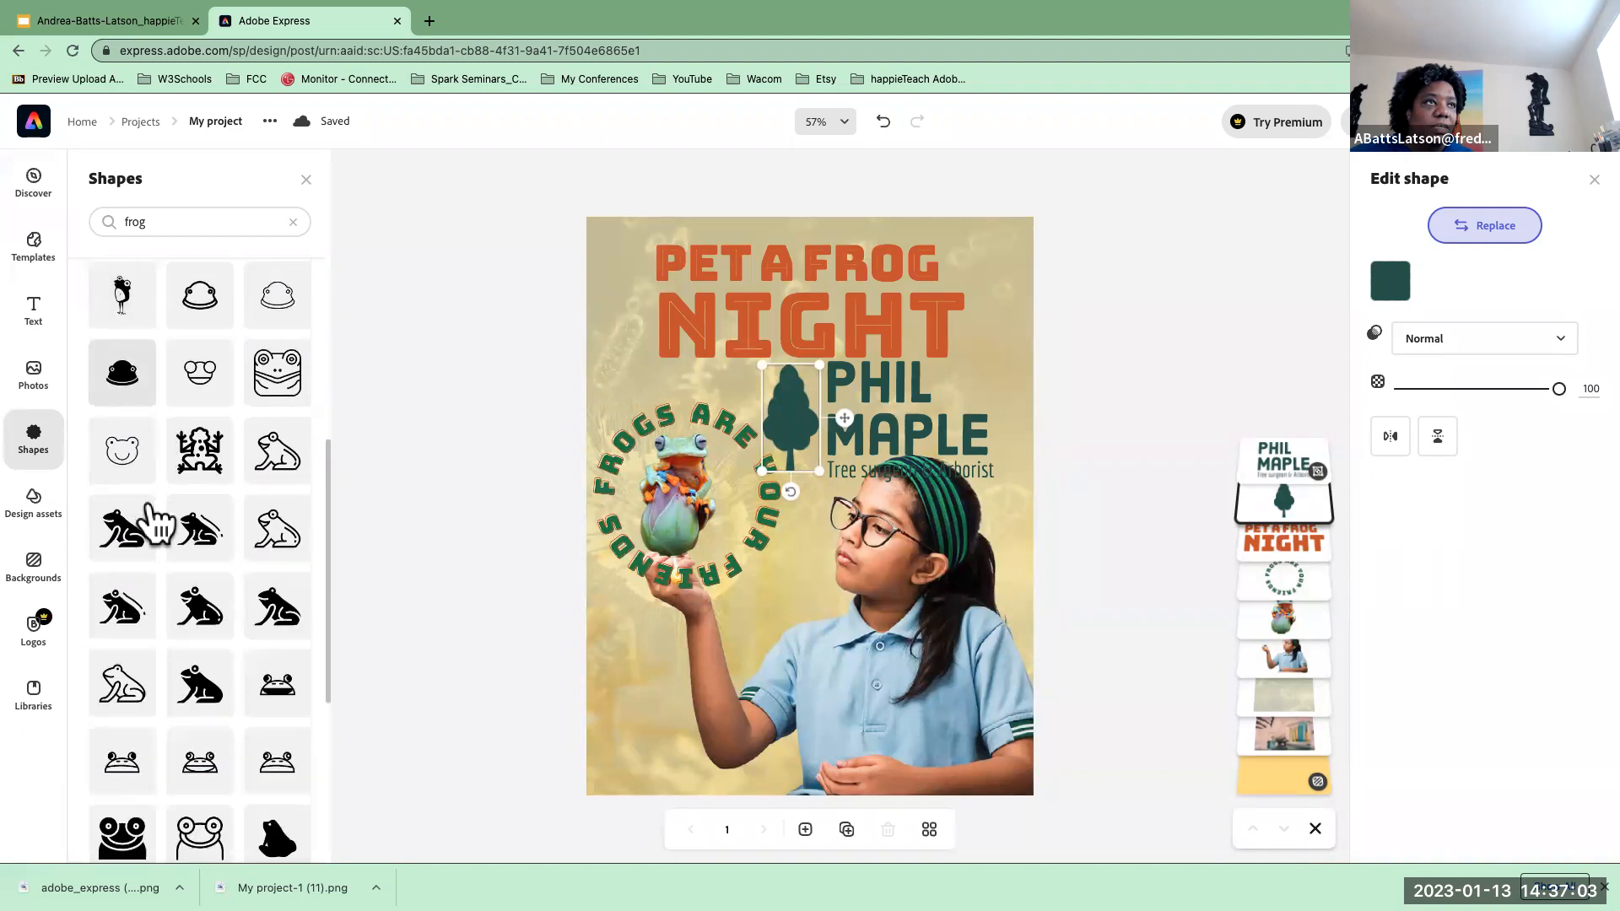
scroll(152, 523, down, 2)
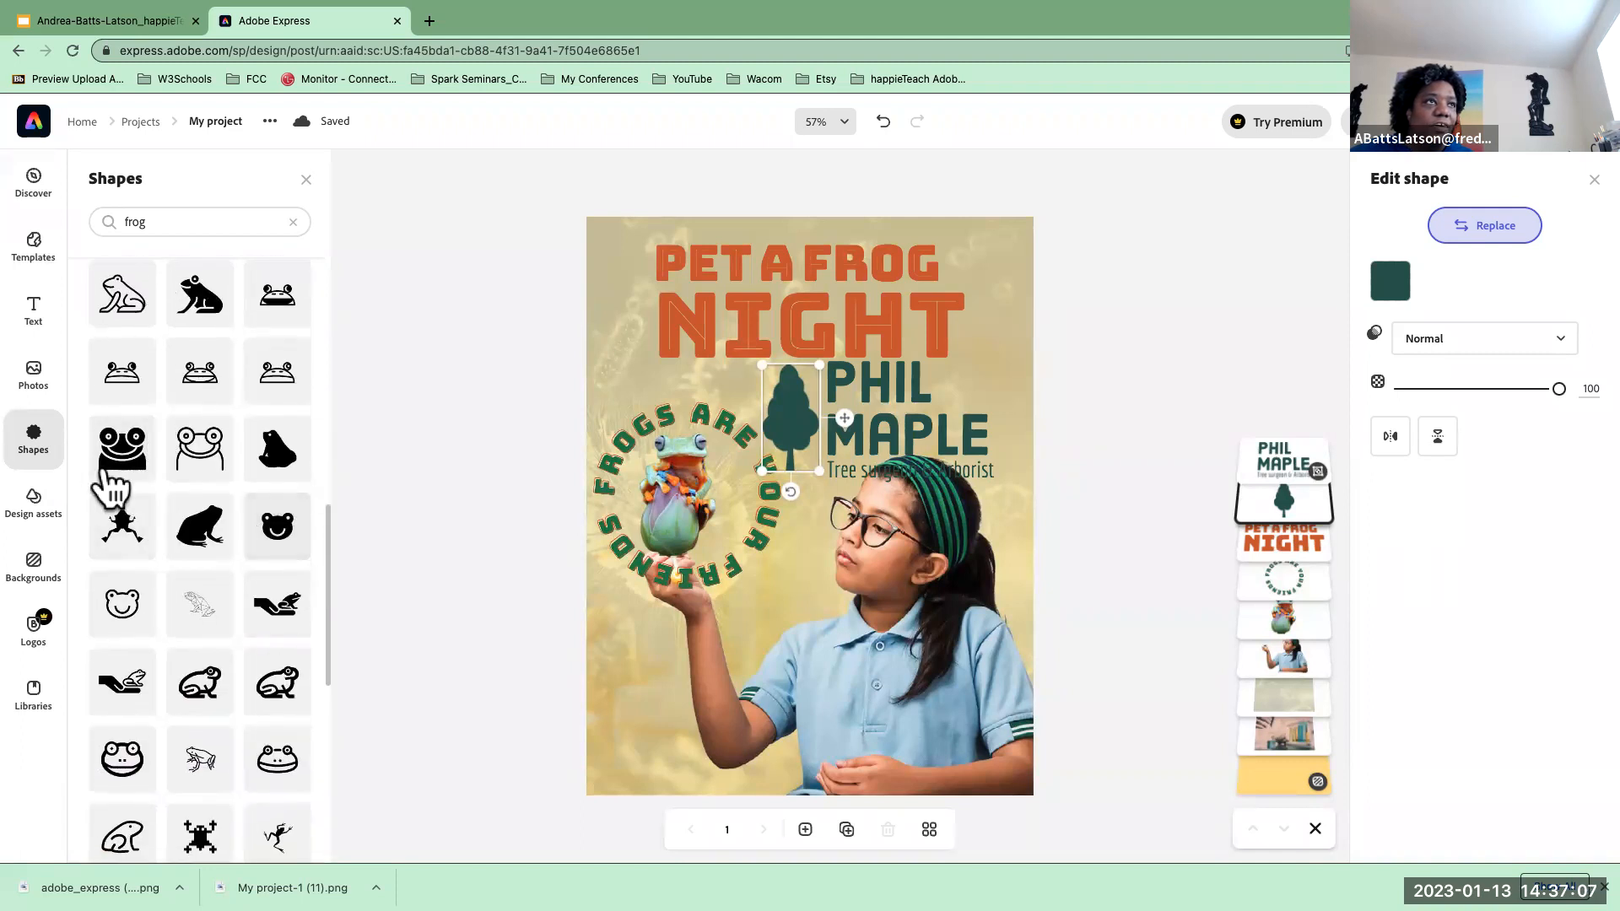
scroll(194, 460, up, 10)
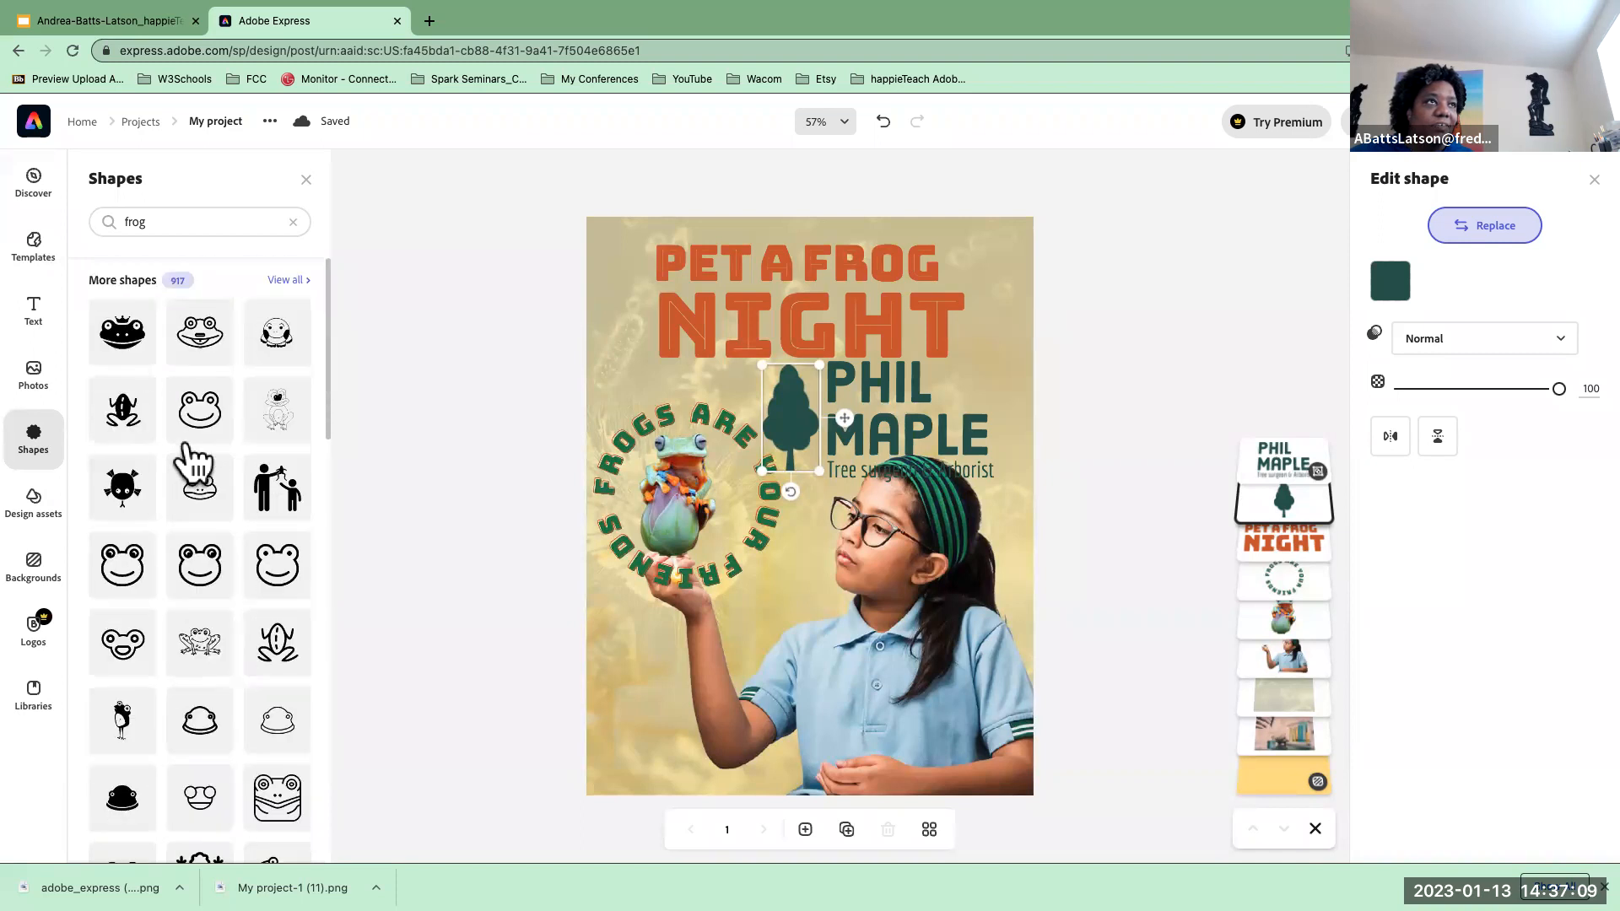
scroll(190, 463, down, 2)
scroll(192, 463, up, 2)
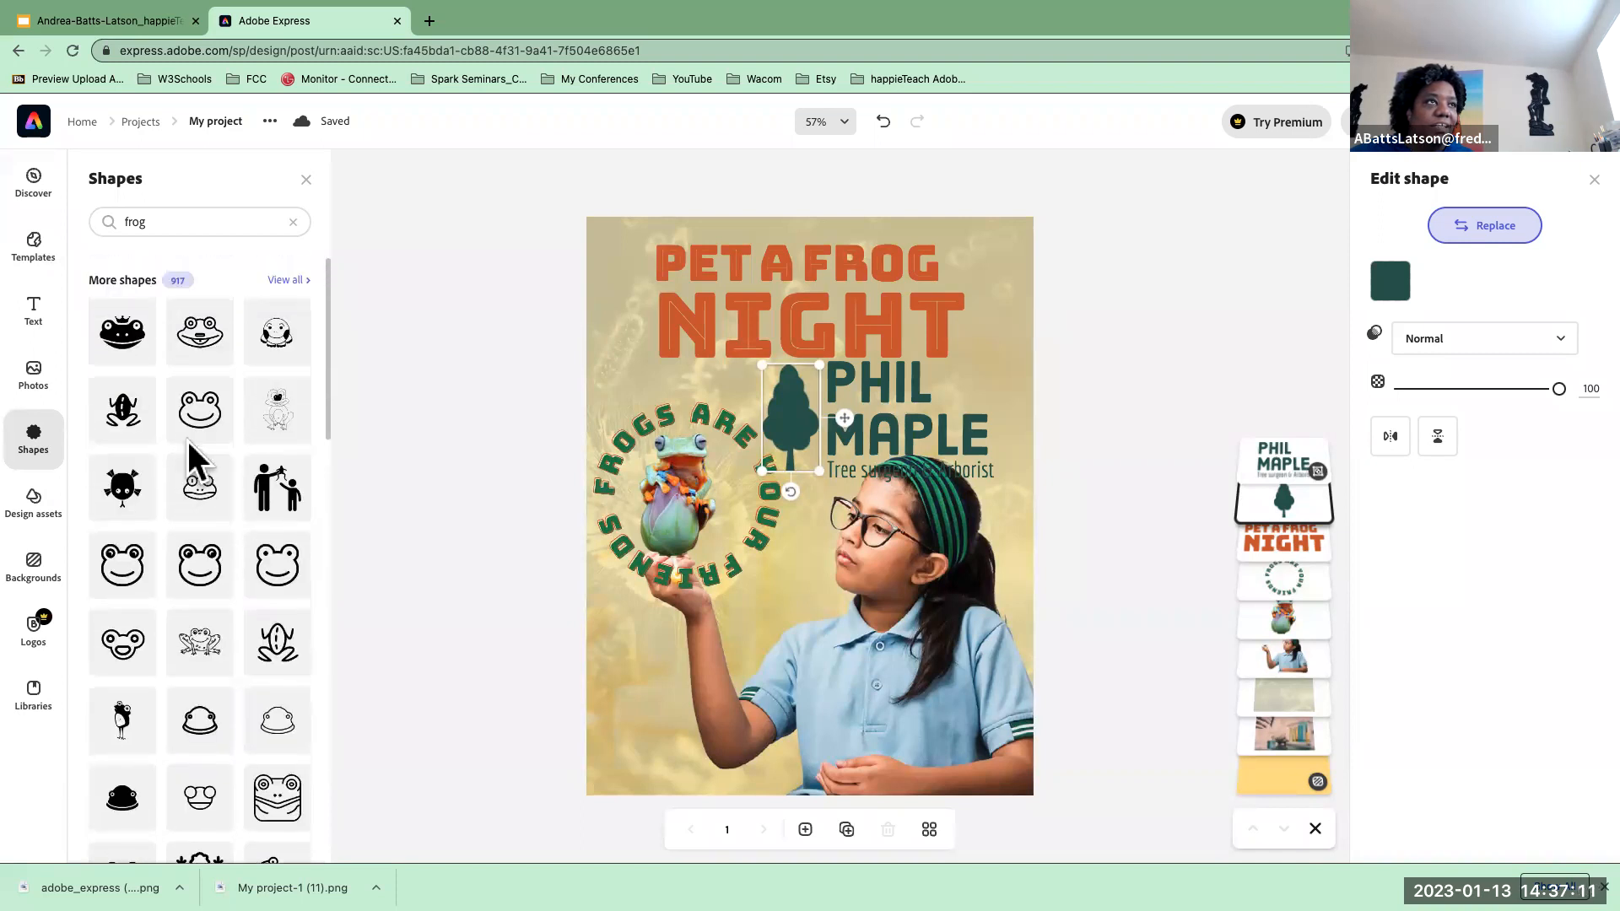
click(123, 355)
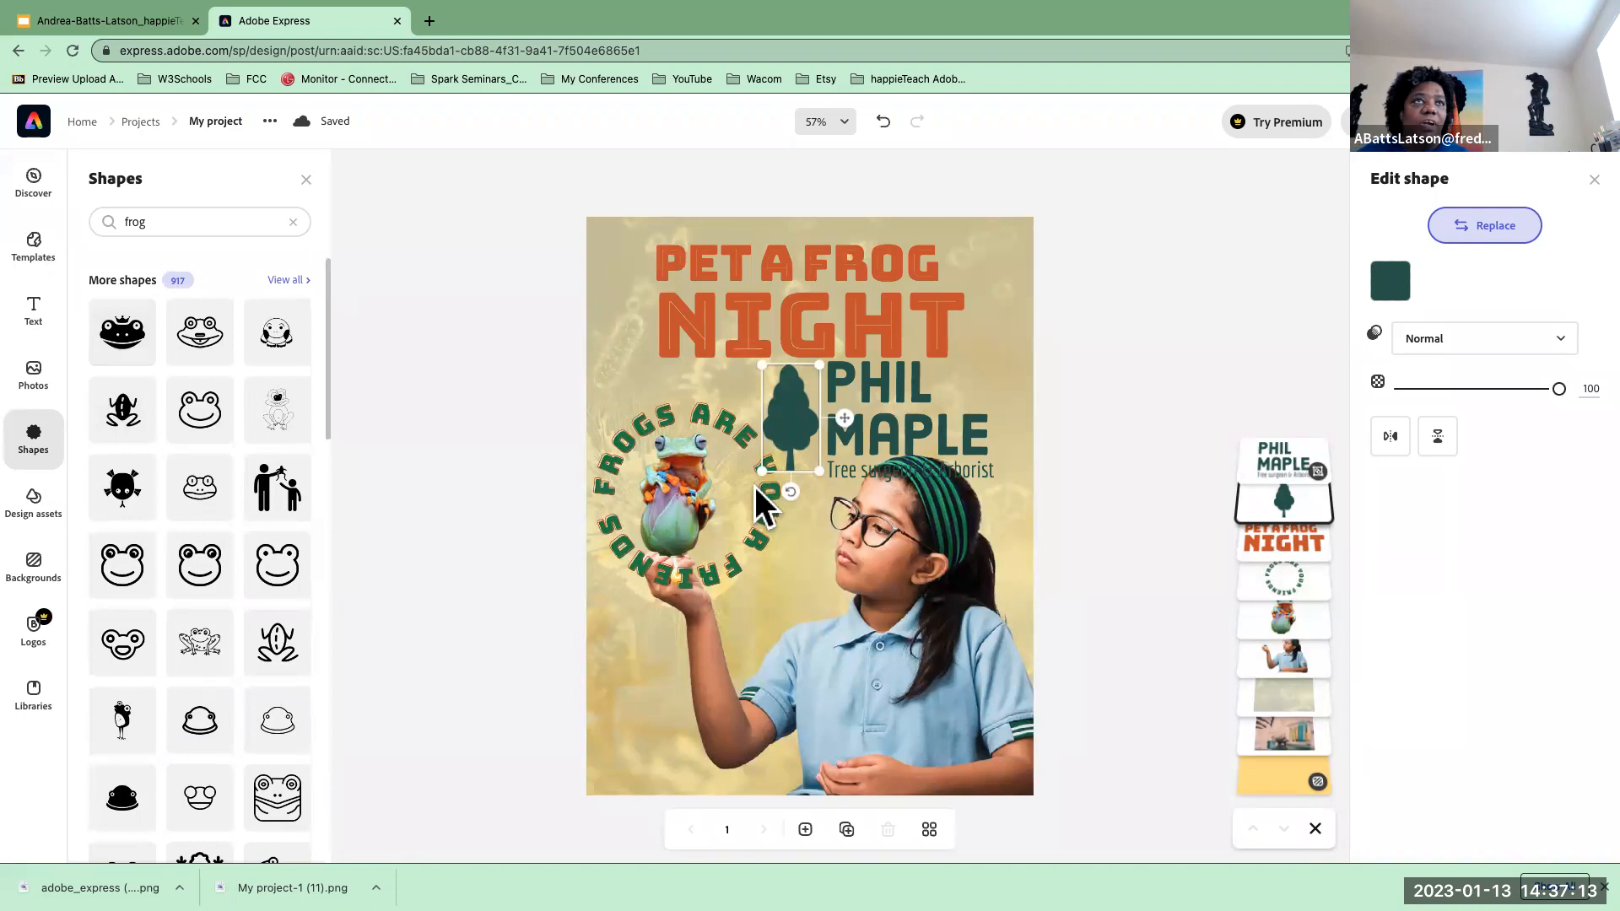
drag(777, 421, 772, 389)
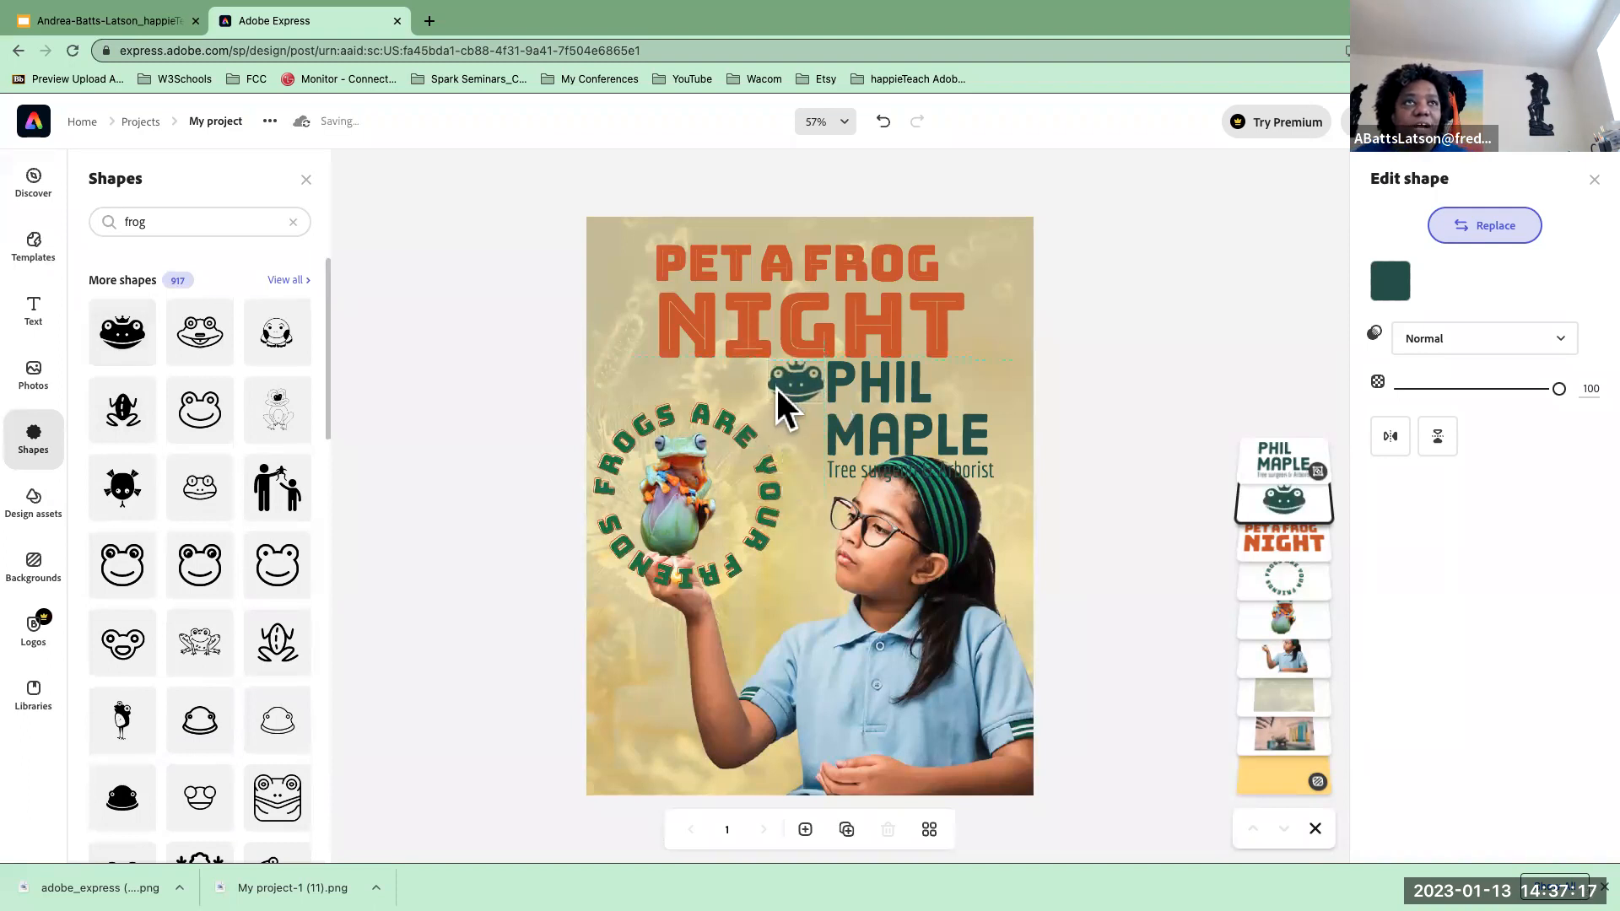
- Replace the name in the logo's large text with the presenter's name, preceded by the title "Dr."
click(890, 435)
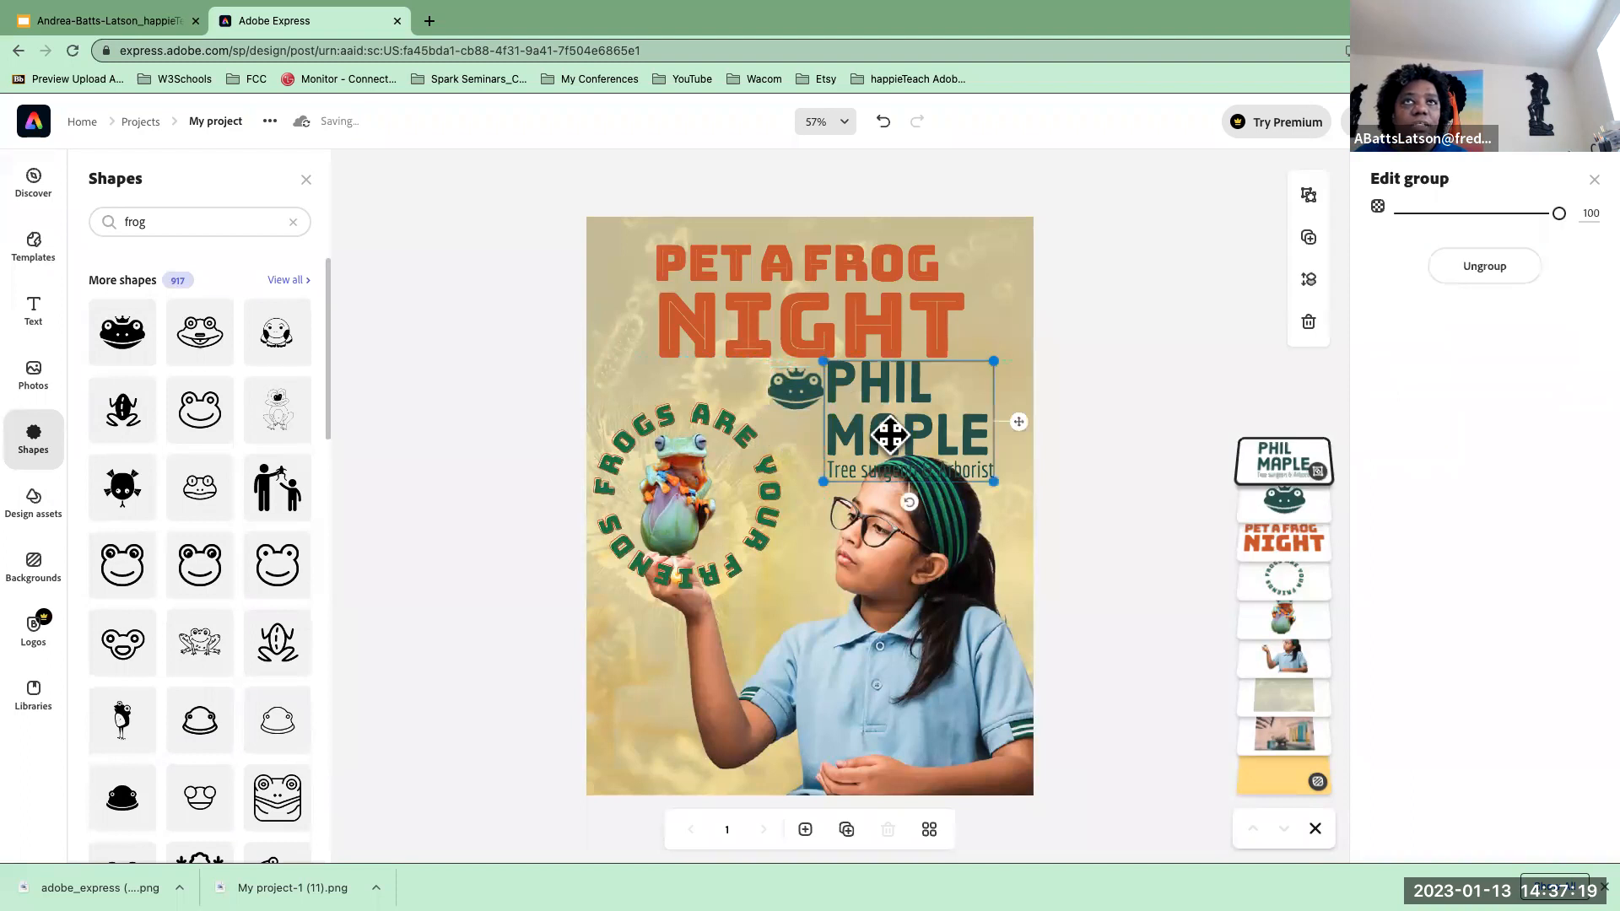
click(897, 389)
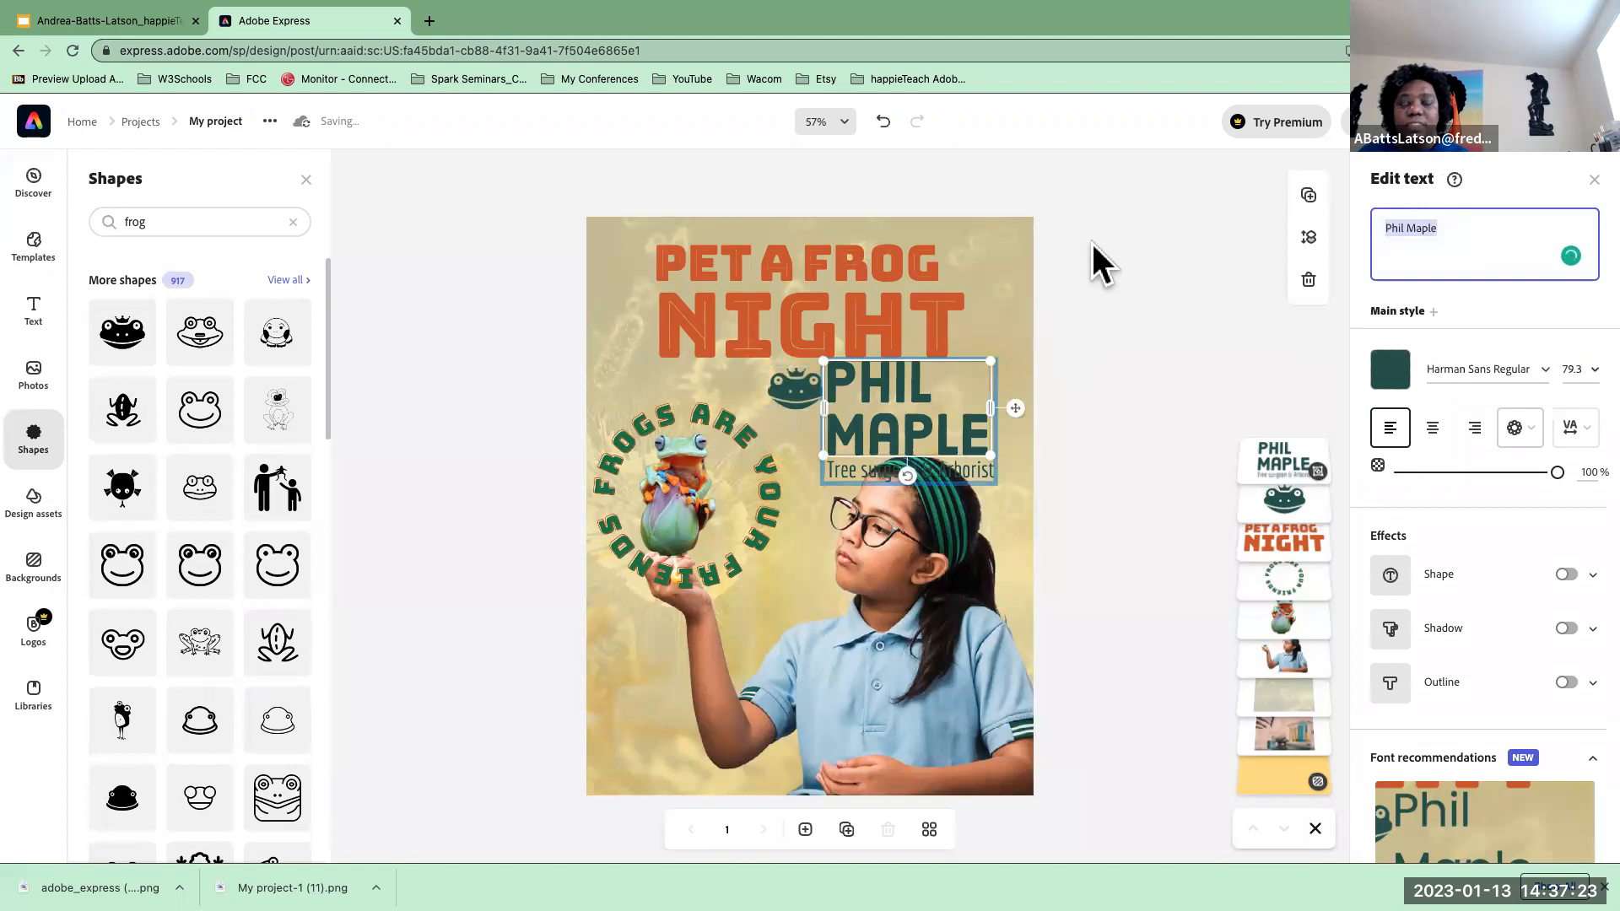
text(Dr. R)
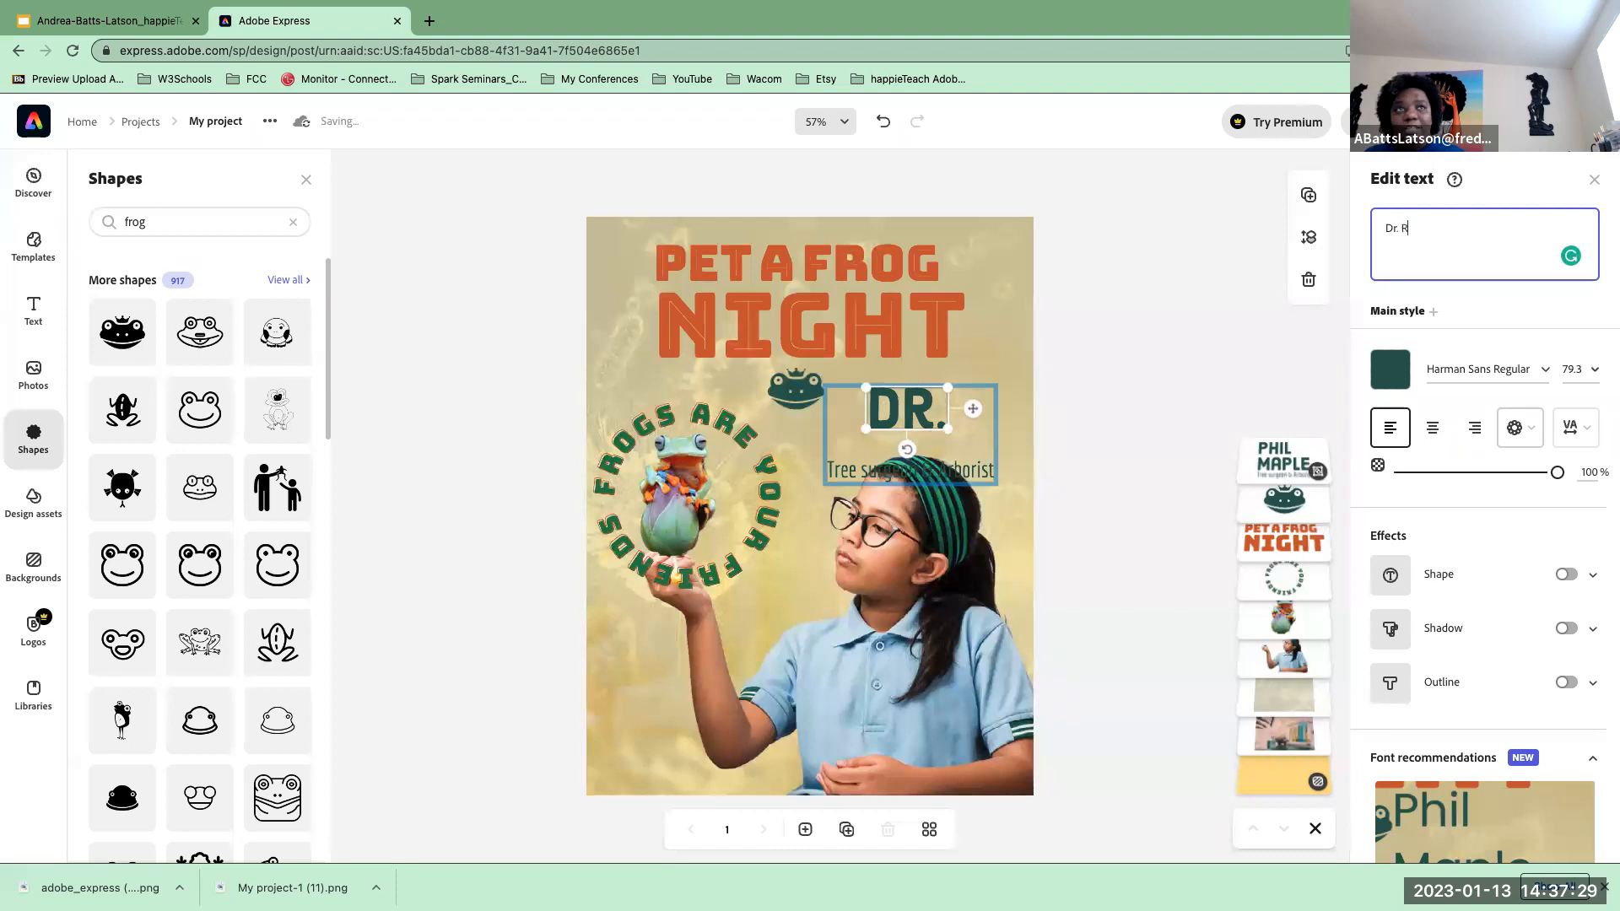
text(aymonds)
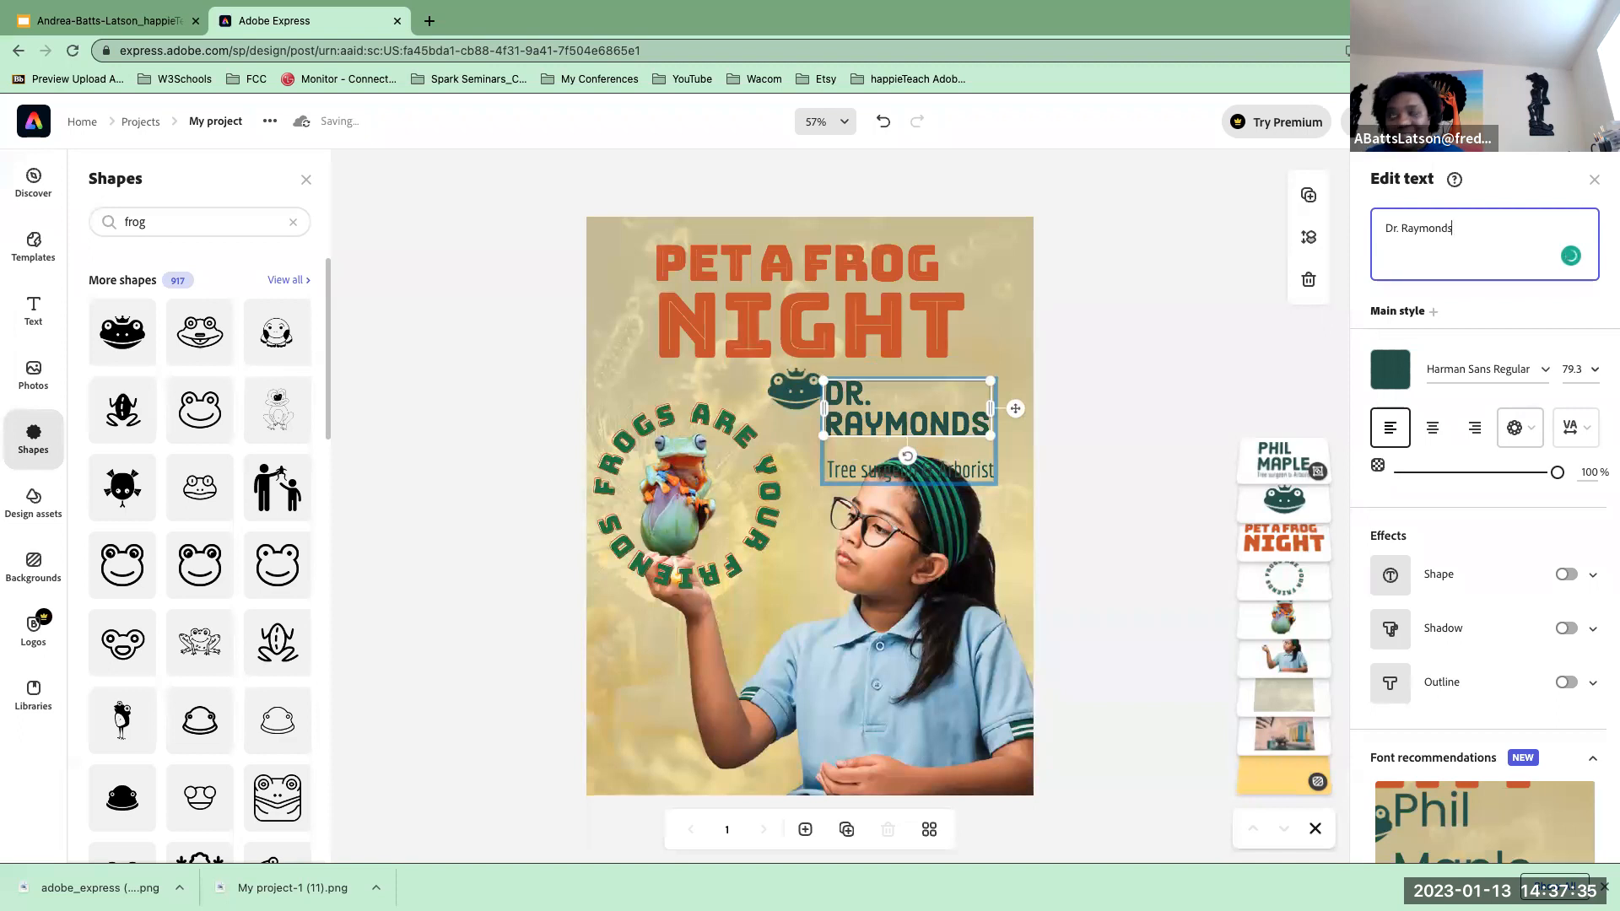
key(BackSpace)
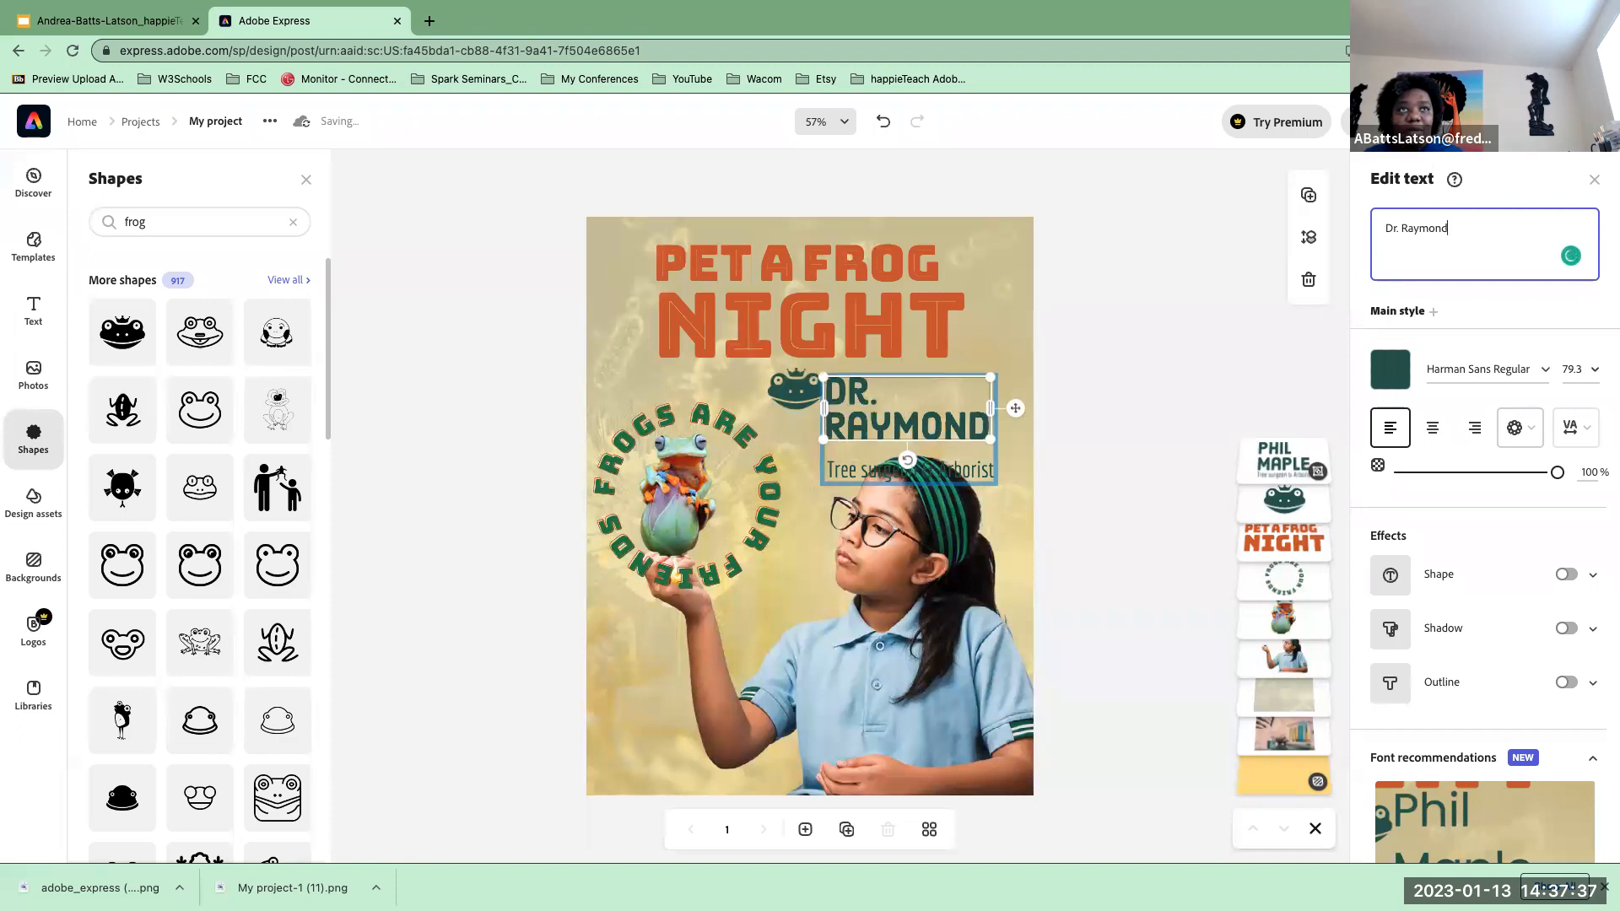
- Change the logo's tagline to "presents" and align it directly under the start of the name
click(847, 471)
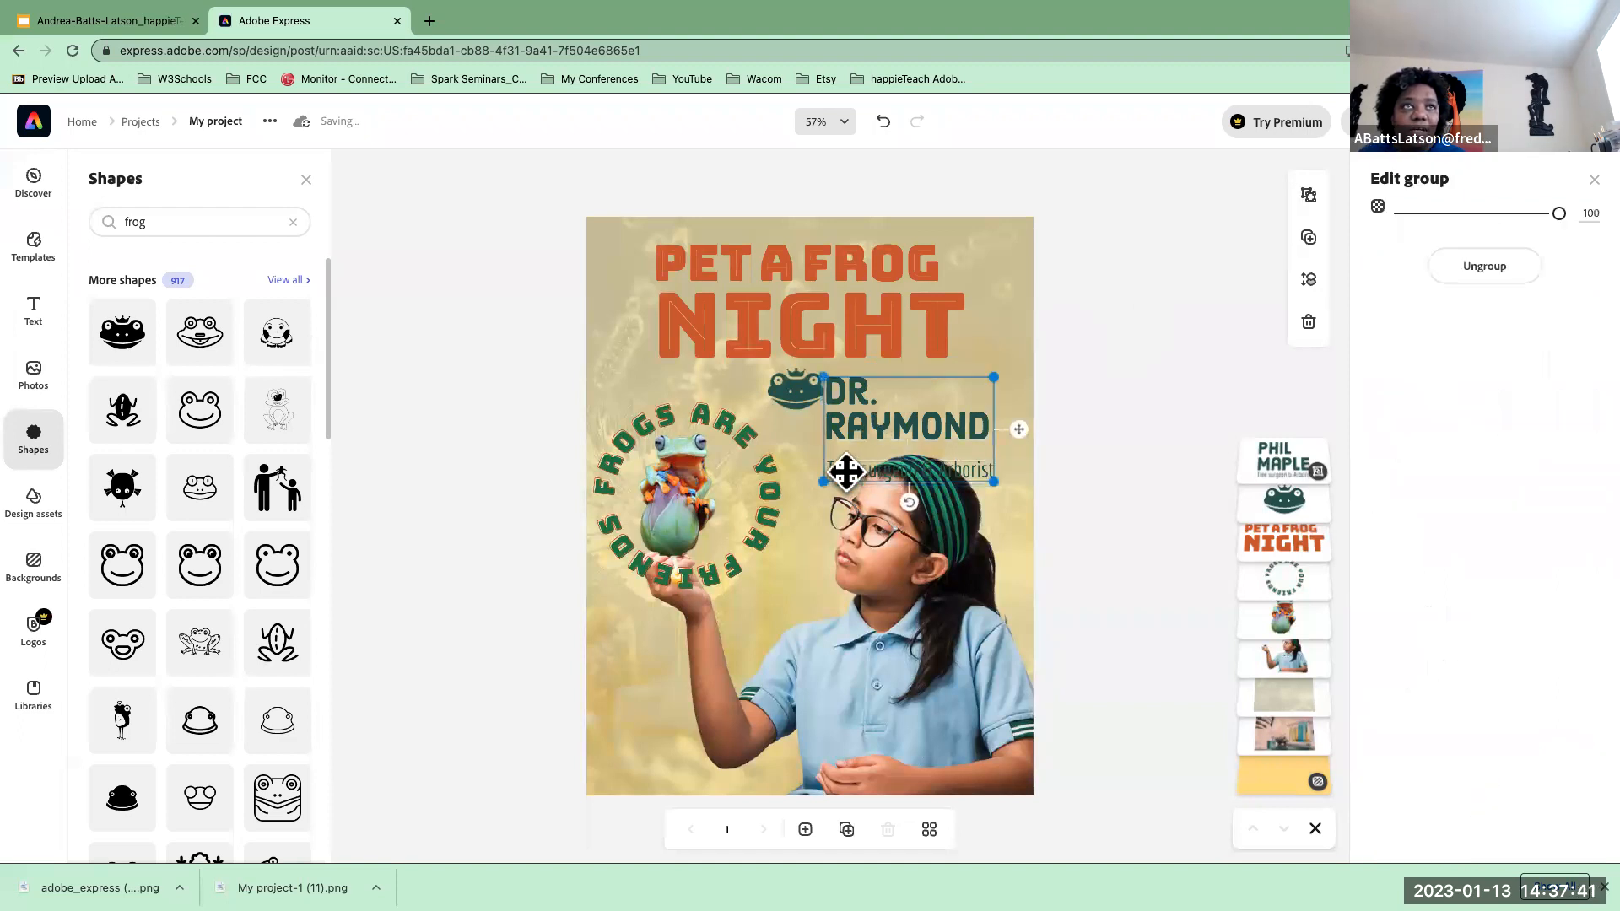
click(847, 471)
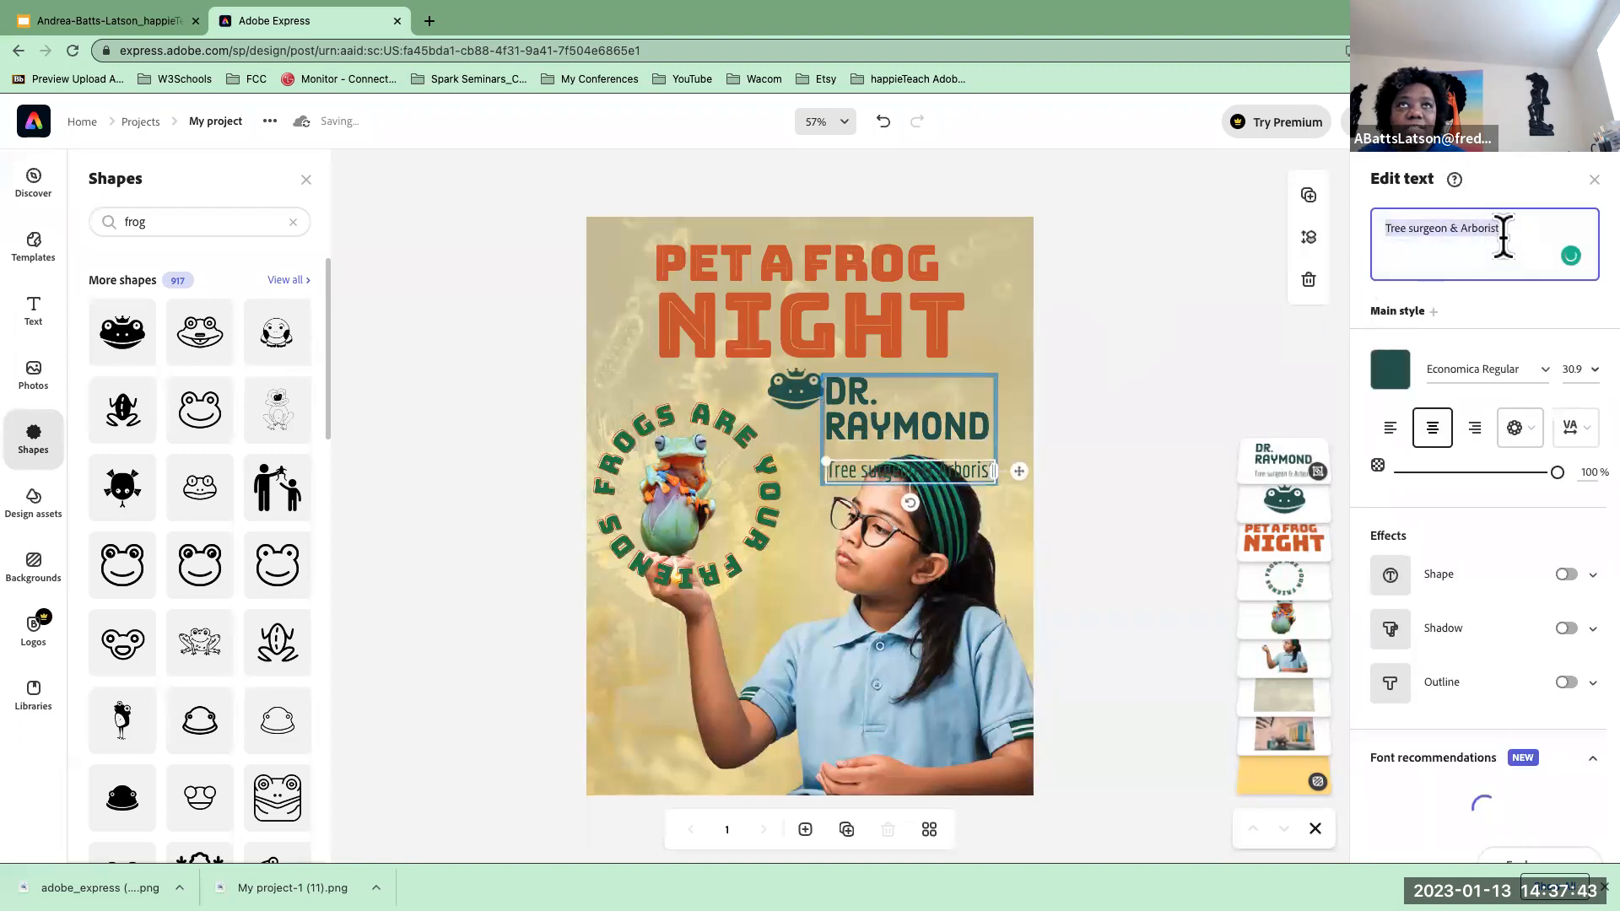
text(presents)
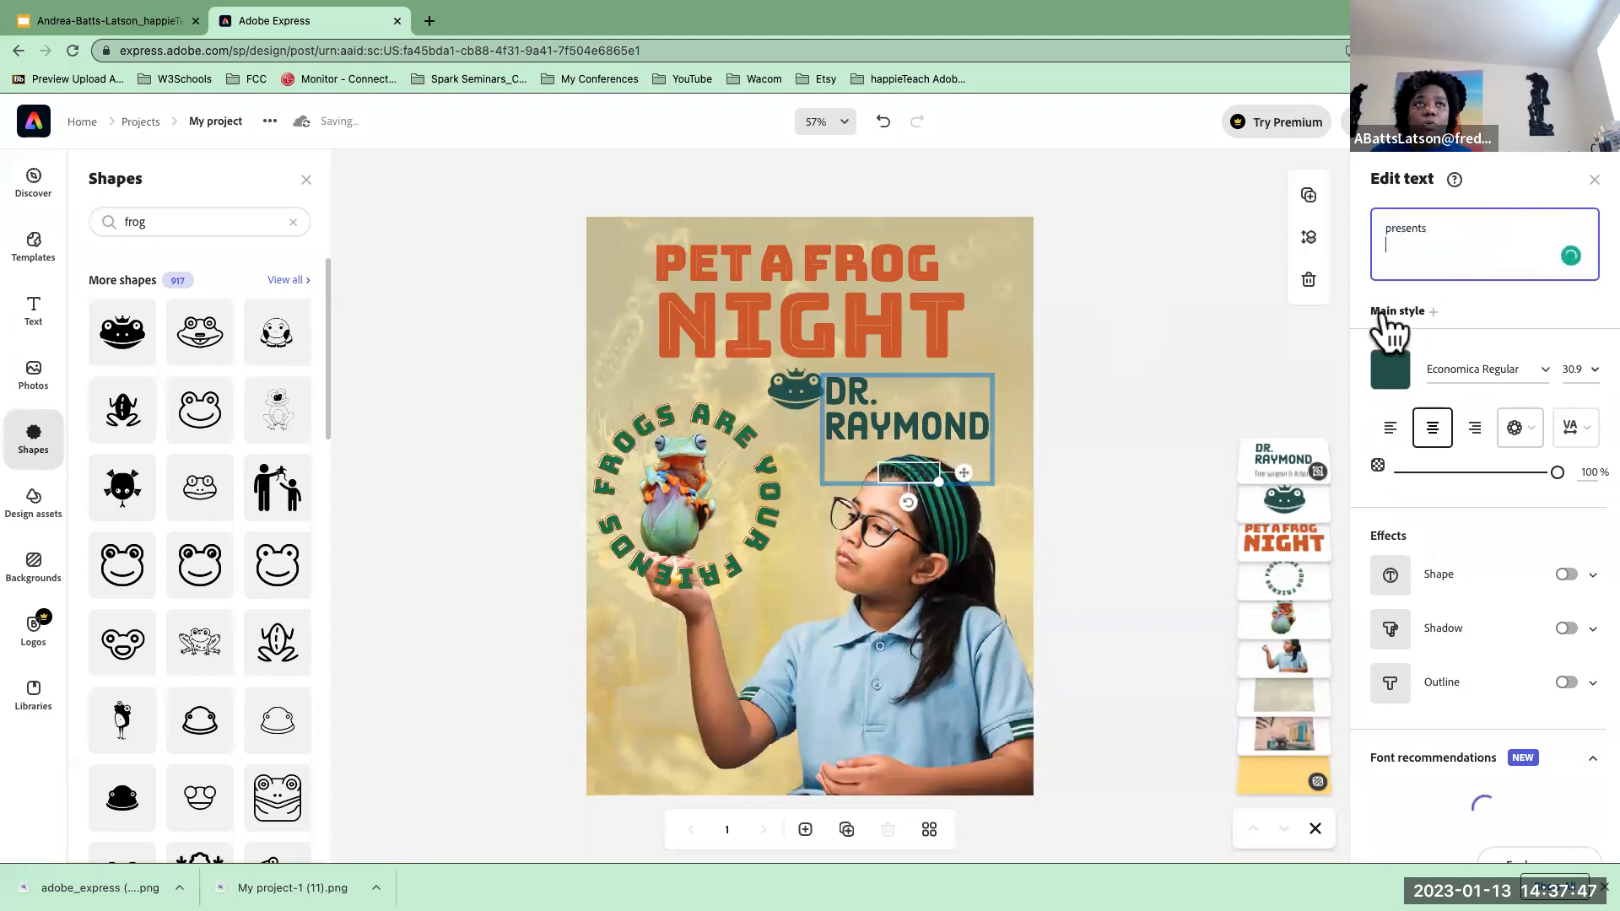
drag(903, 472, 860, 466)
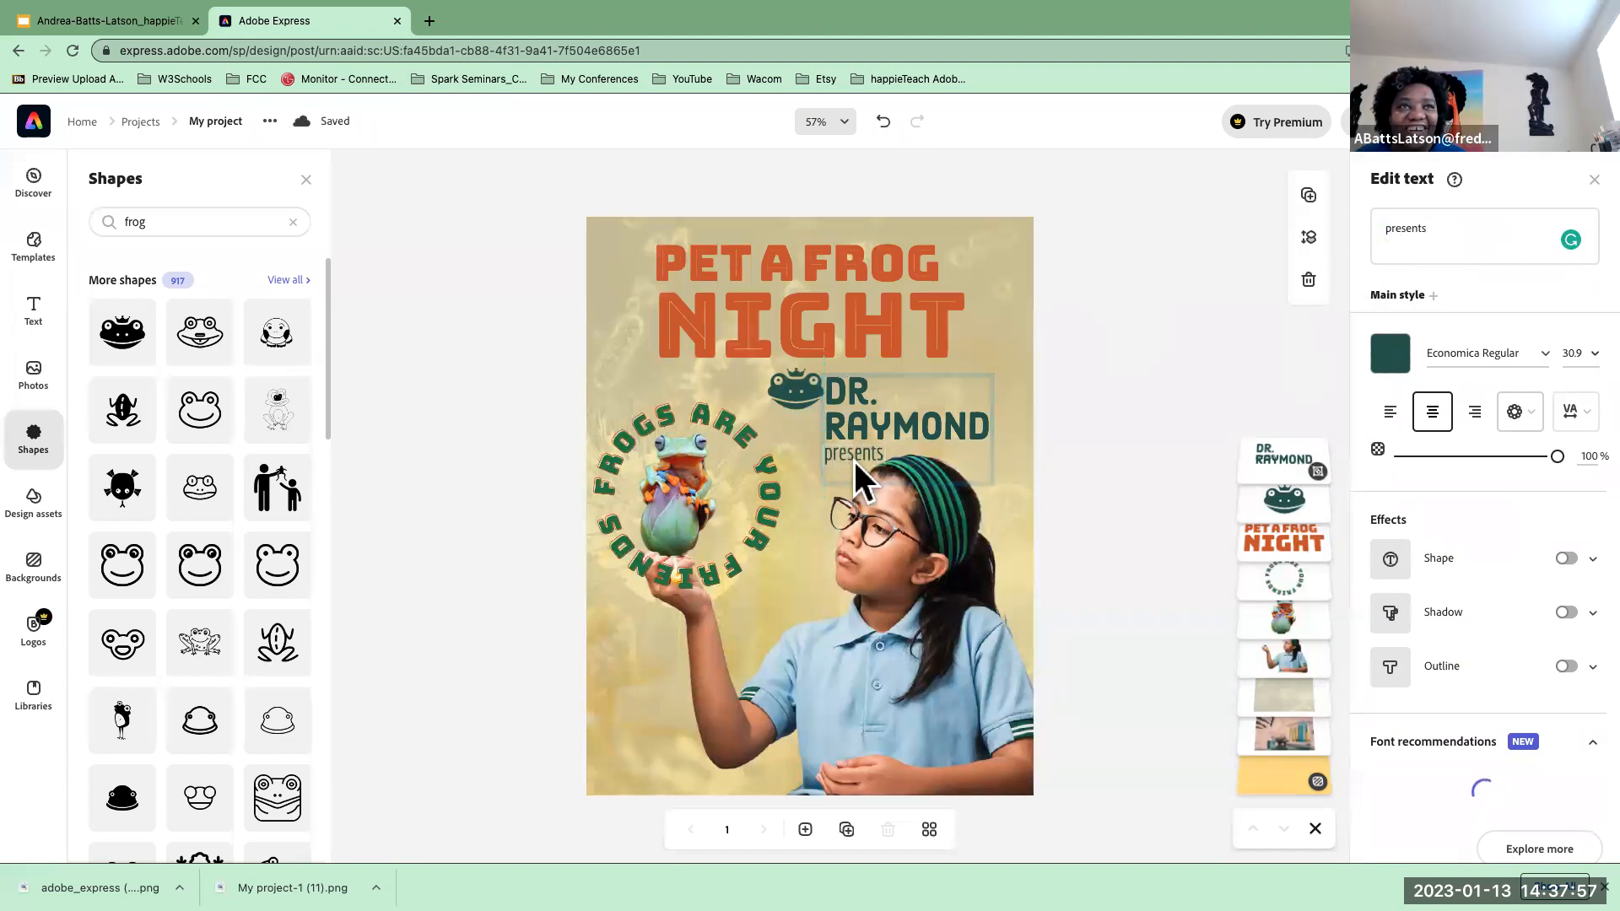
click(854, 461)
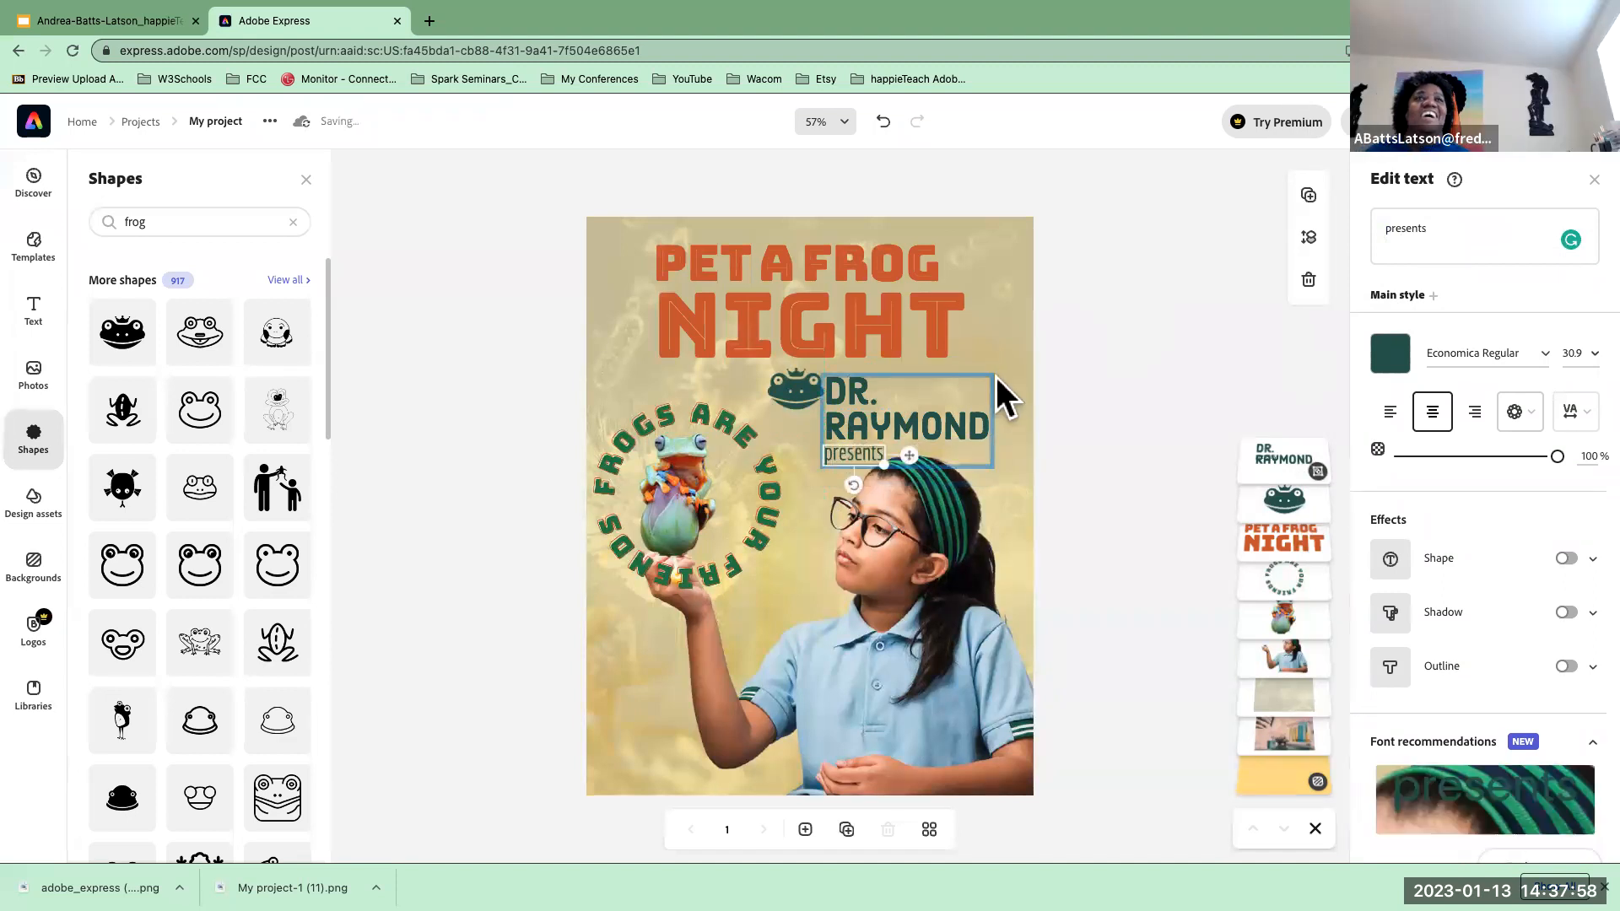
- Shrink the crowned frog, move it above the end of the name and duplicate it twice to form a row of three after "DR."
click(779, 388)
drag(780, 387, 913, 378)
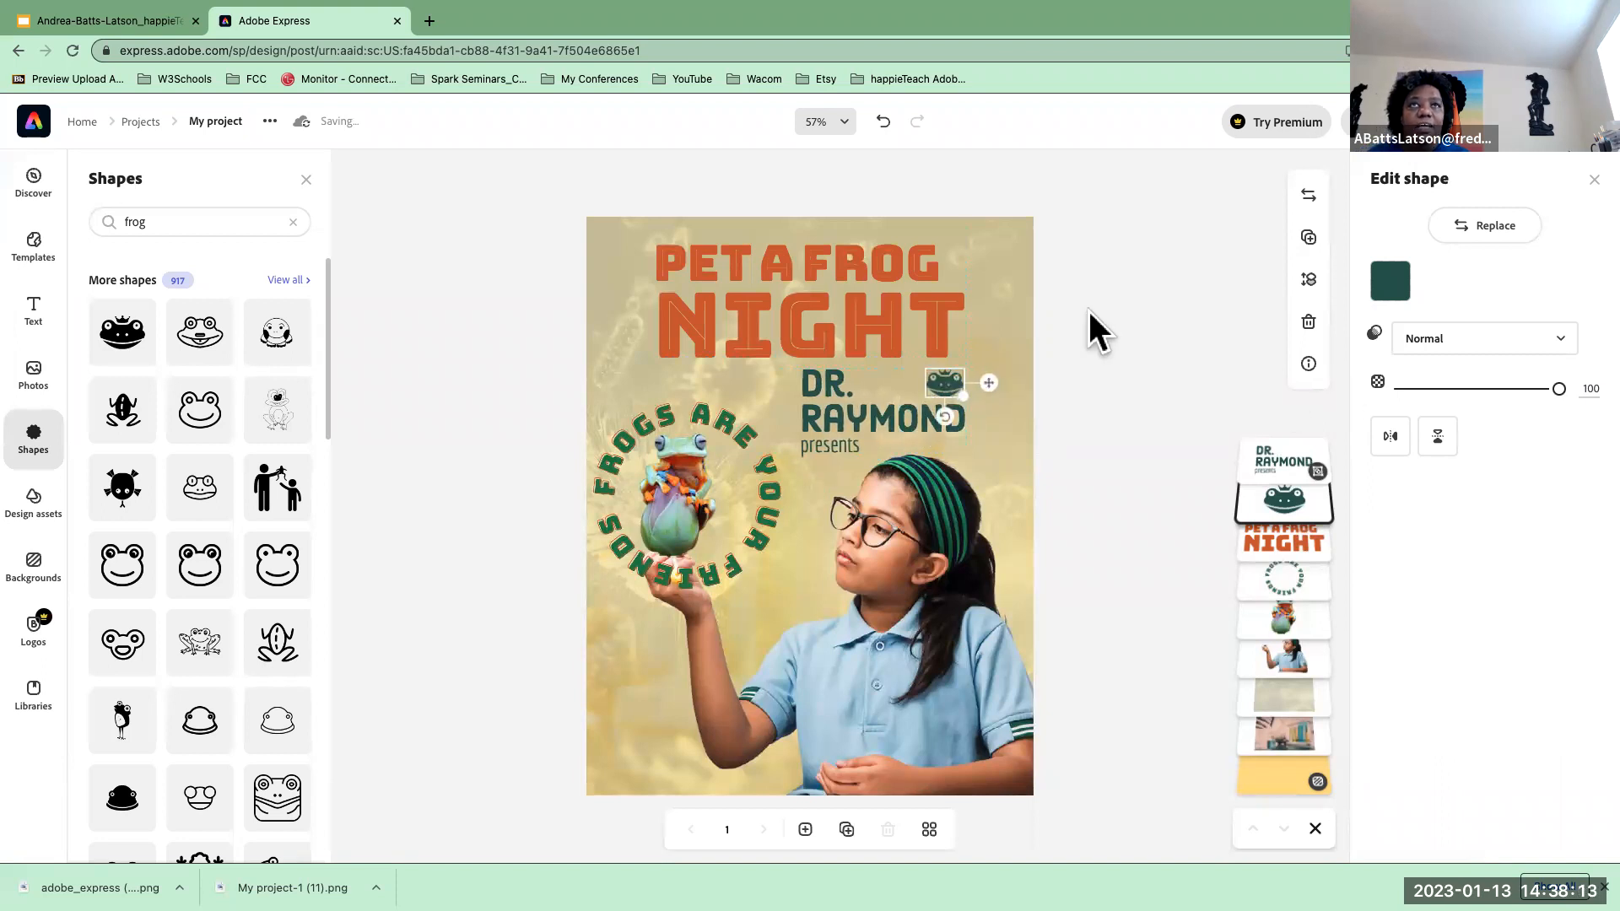
click(1309, 239)
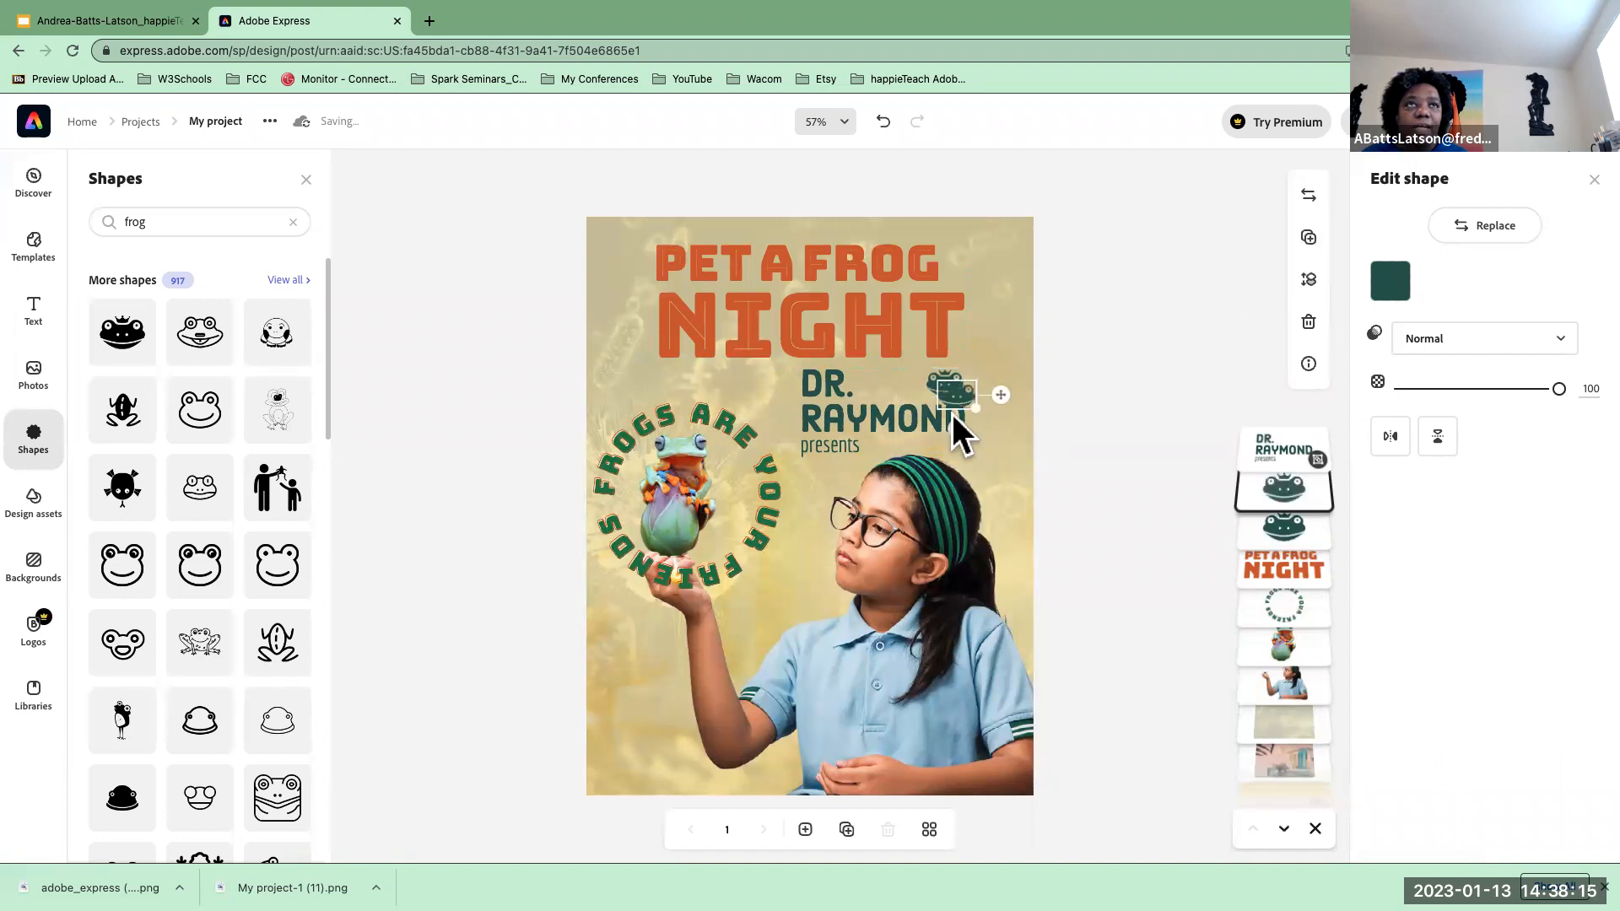
drag(947, 391, 906, 378)
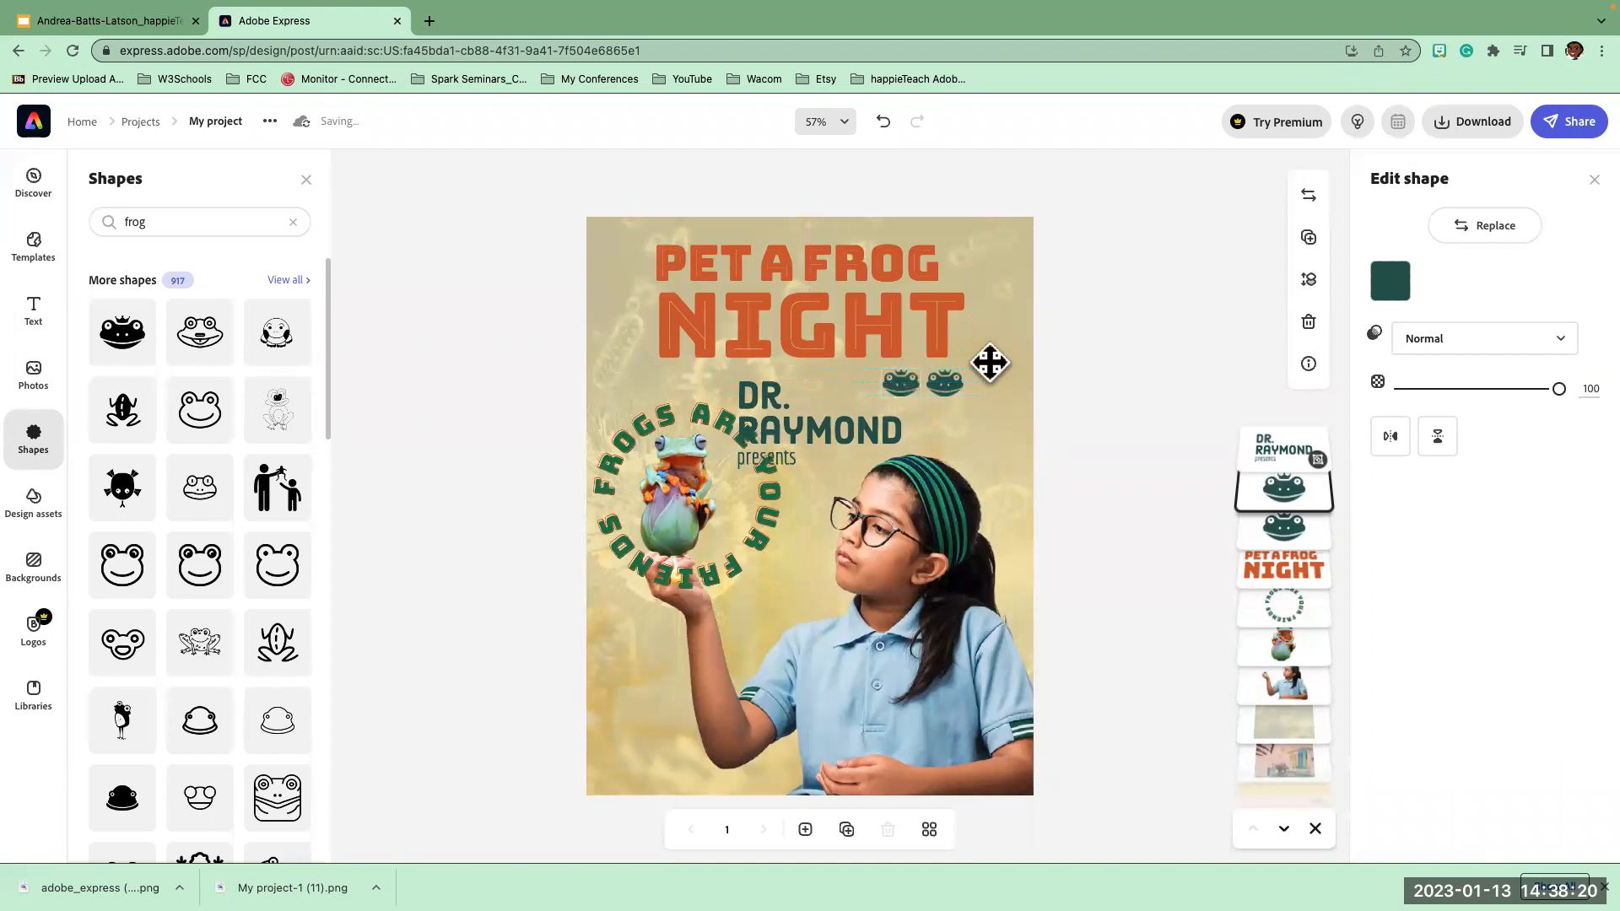
click(1309, 239)
drag(905, 394, 852, 420)
- Enlarge the logo text to the frog row's end and group it with the three frogs, leaving out the background photo
click(810, 429)
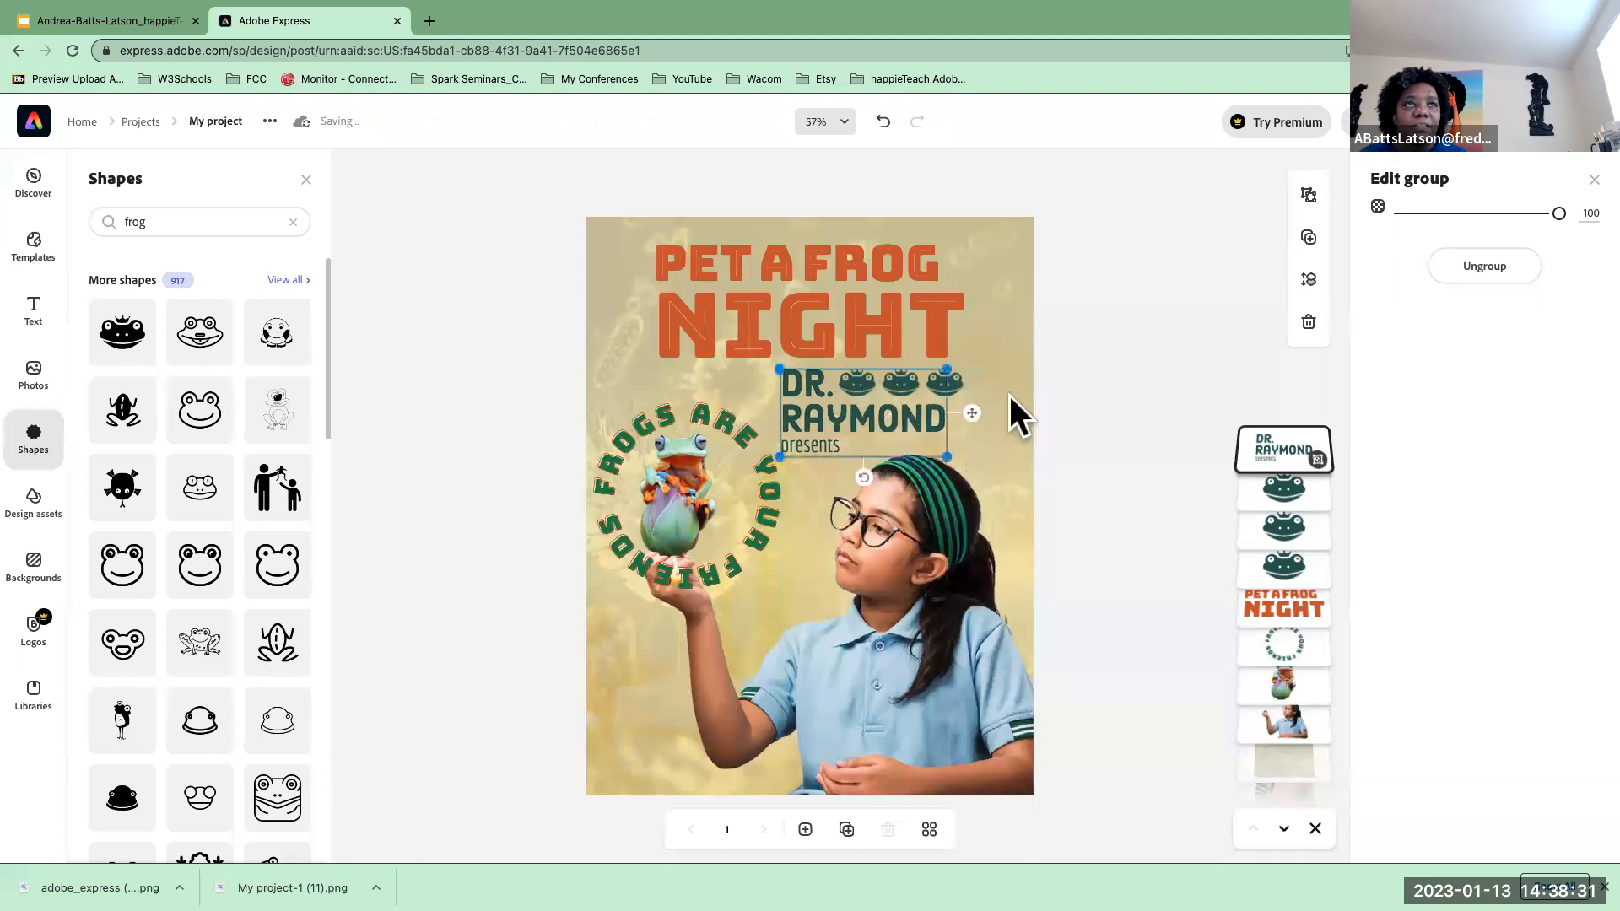
drag(952, 453, 968, 452)
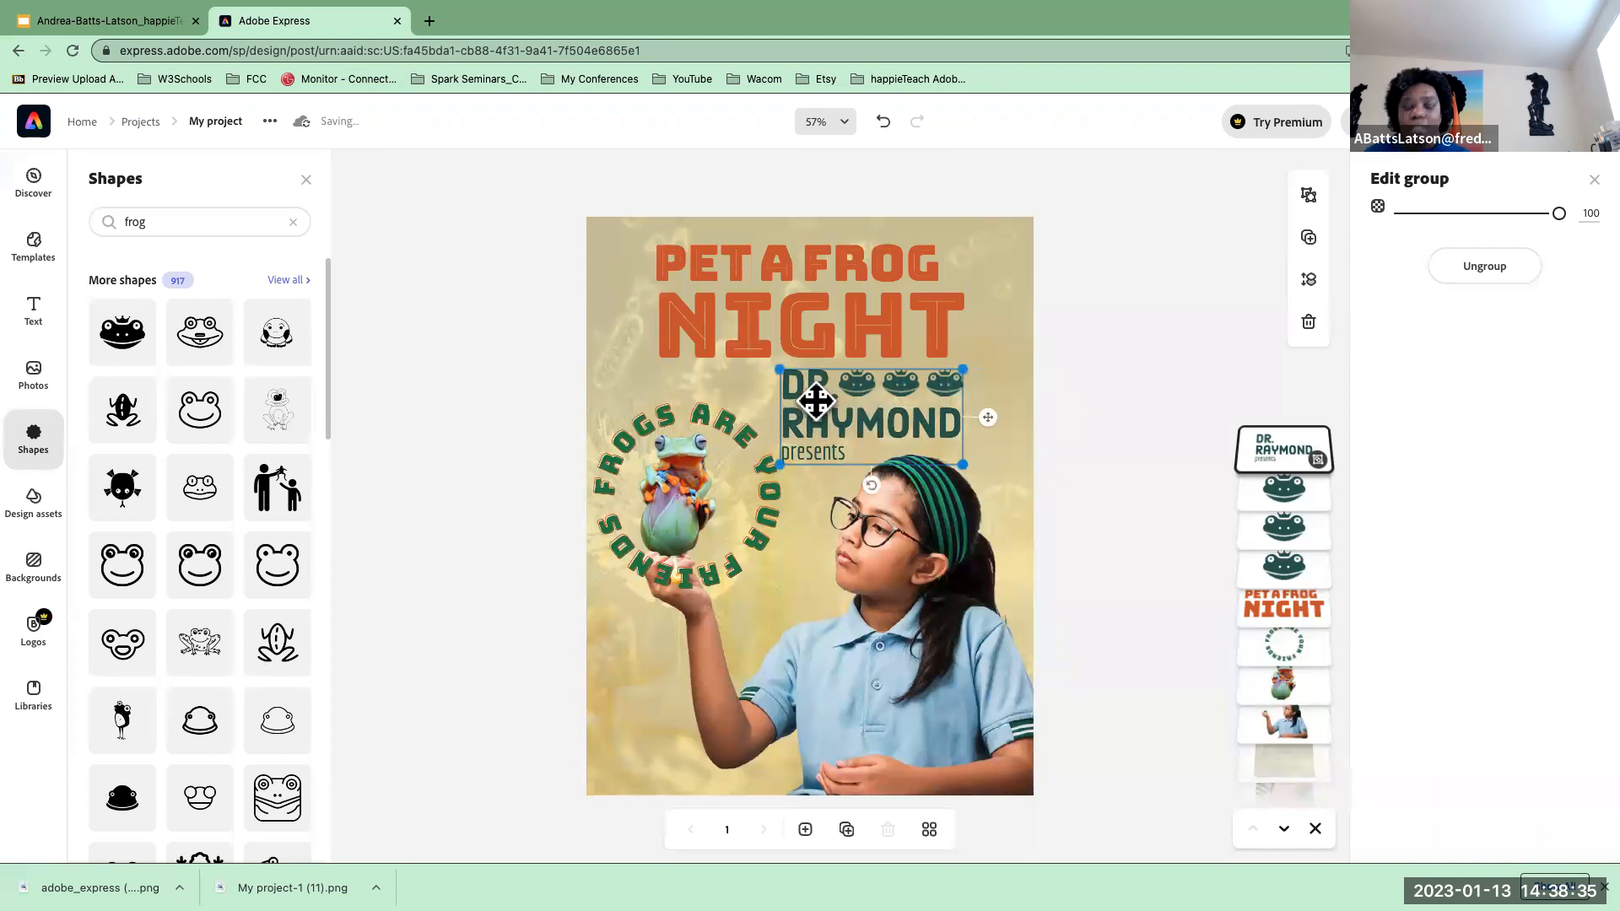
drag(1110, 372, 863, 436)
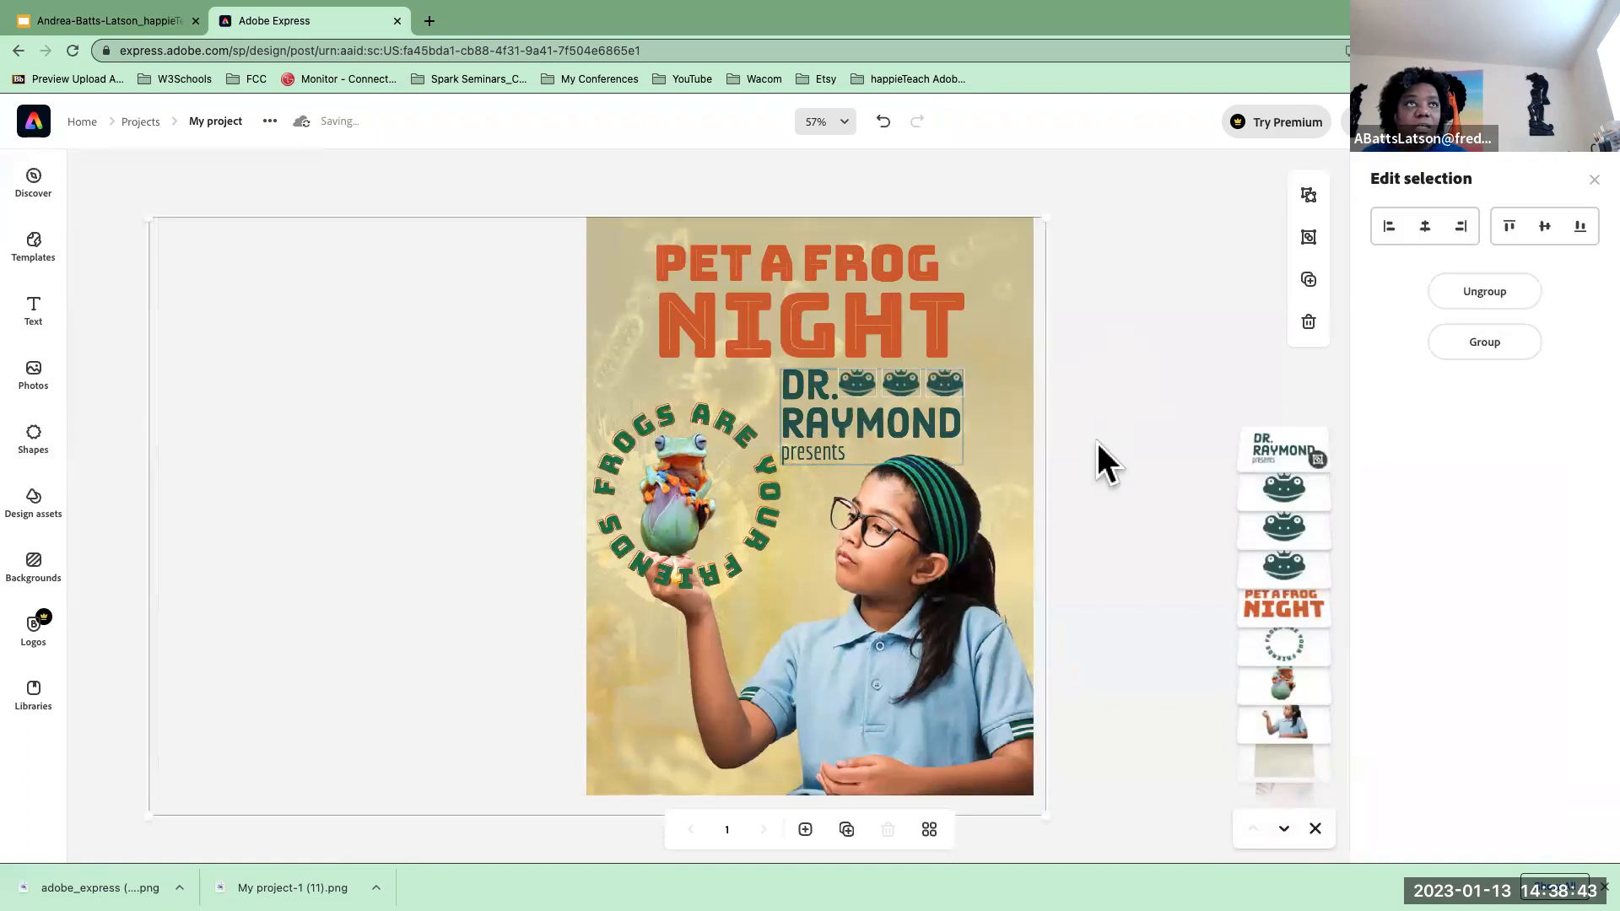
click(1485, 342)
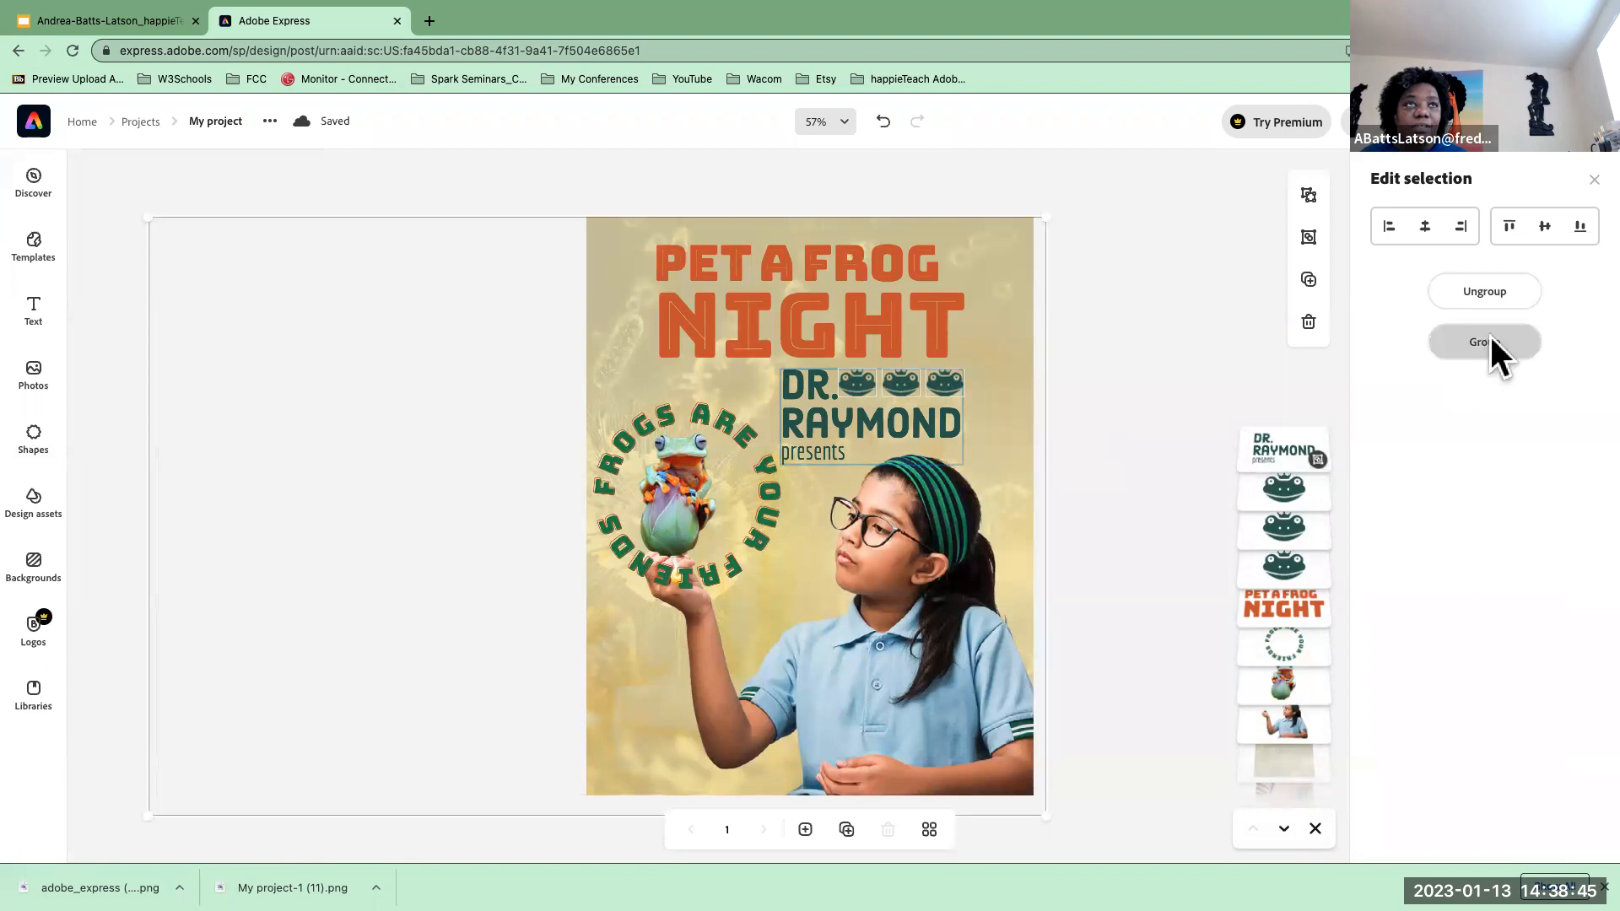
key(super+z)
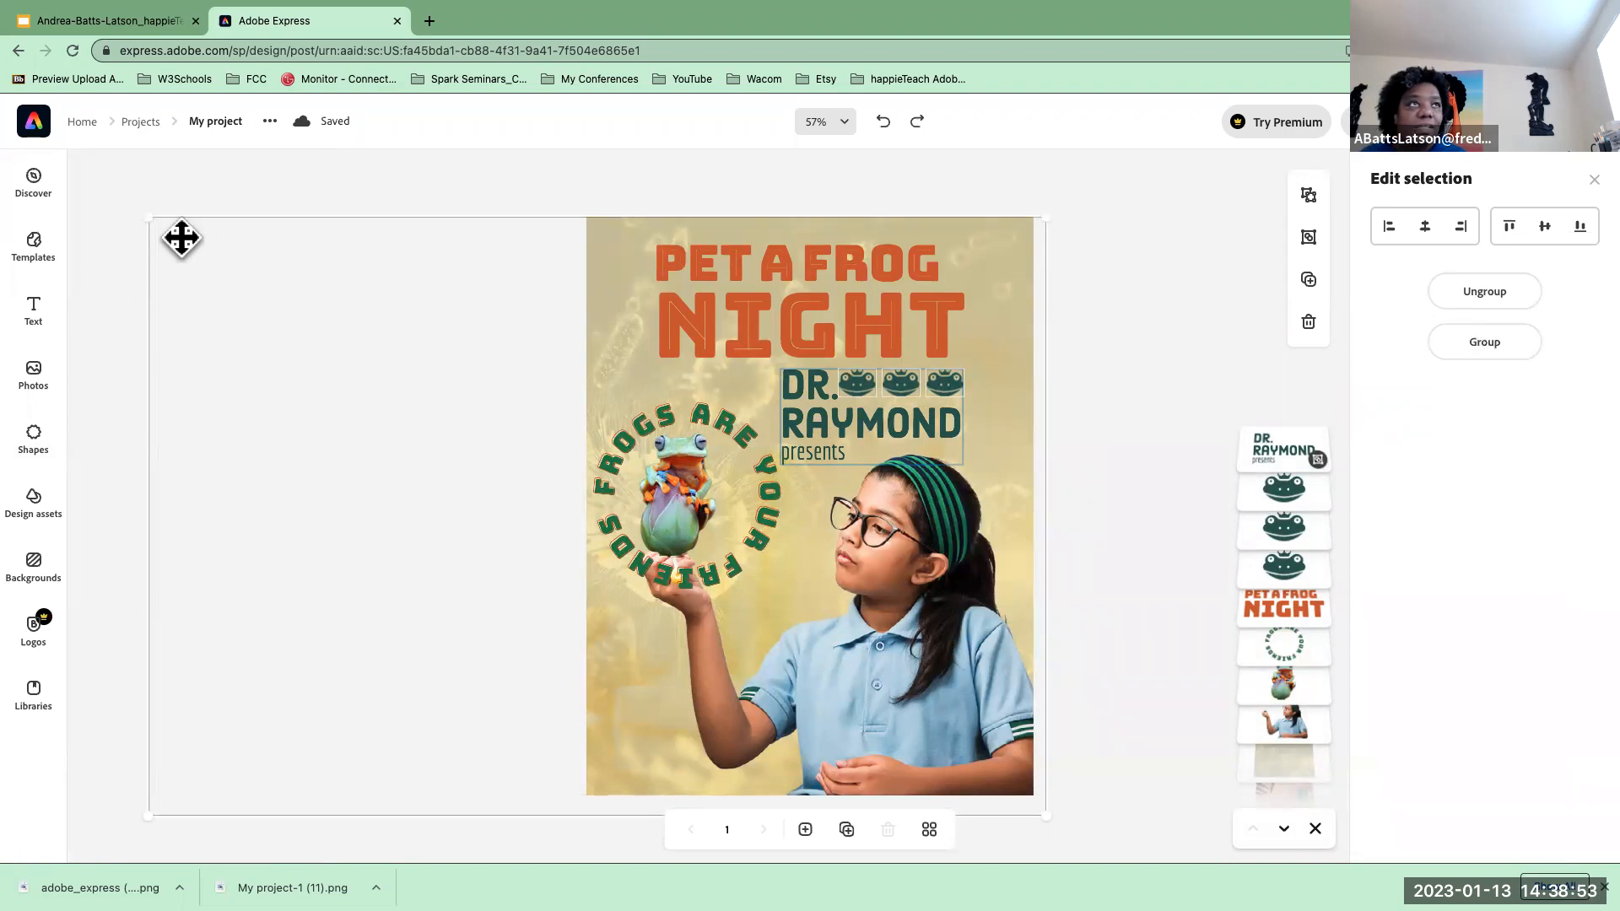
shift+click(153, 305)
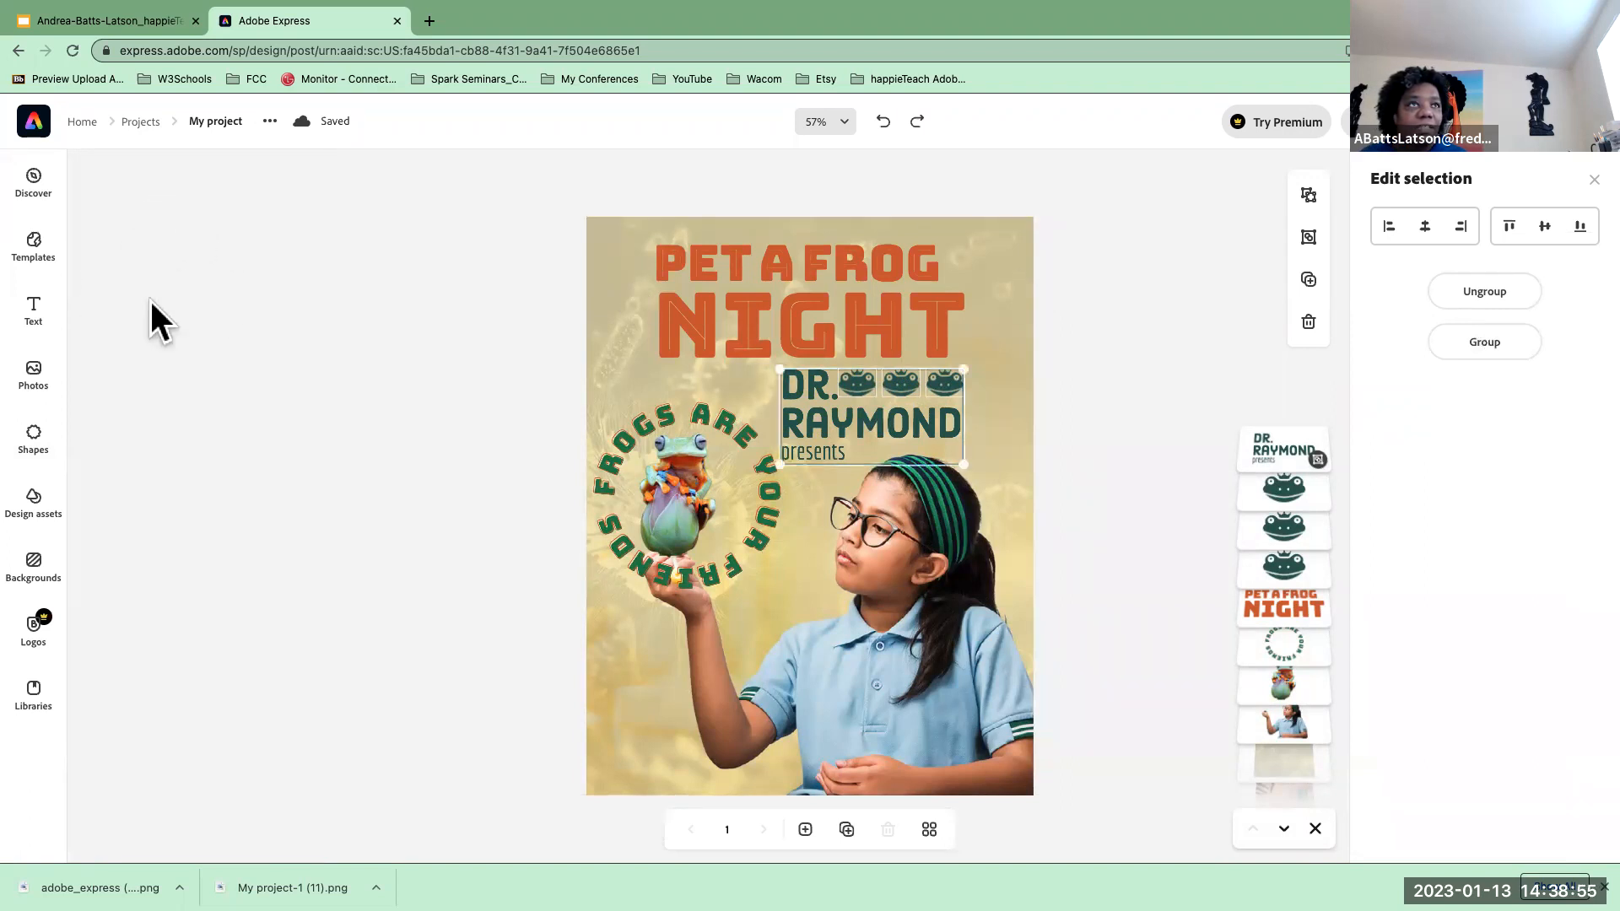
click(1483, 340)
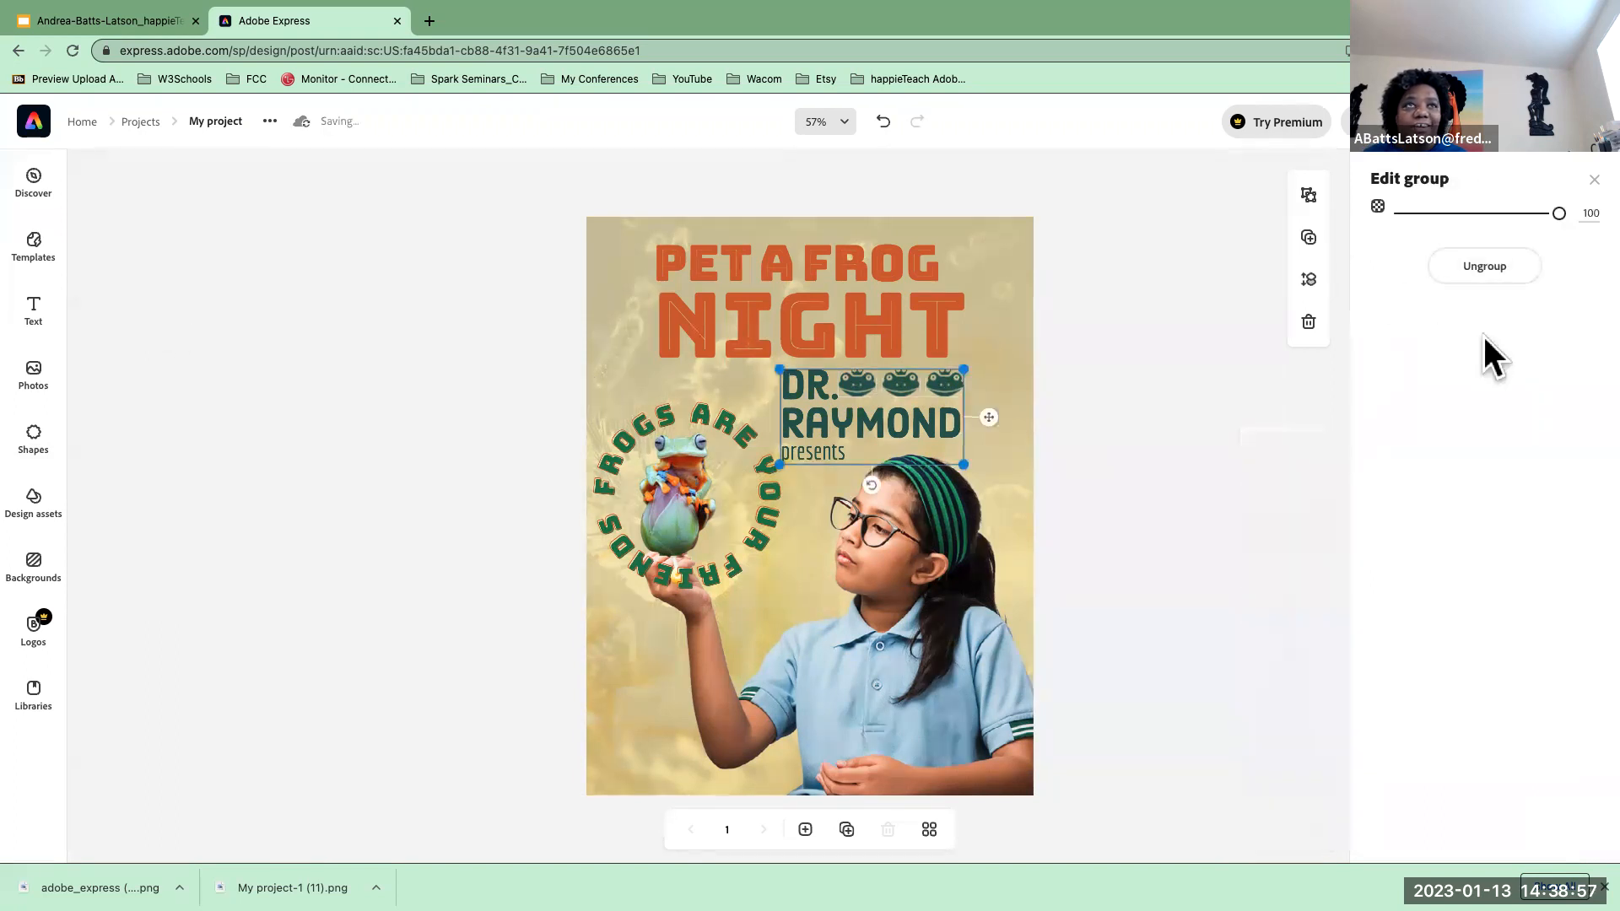
- Move the frog logo to the top of the poster and shrink the "PET A FROG NIGHT" headline, placing it to the lower right of the logo
drag(856, 431, 710, 296)
click(858, 326)
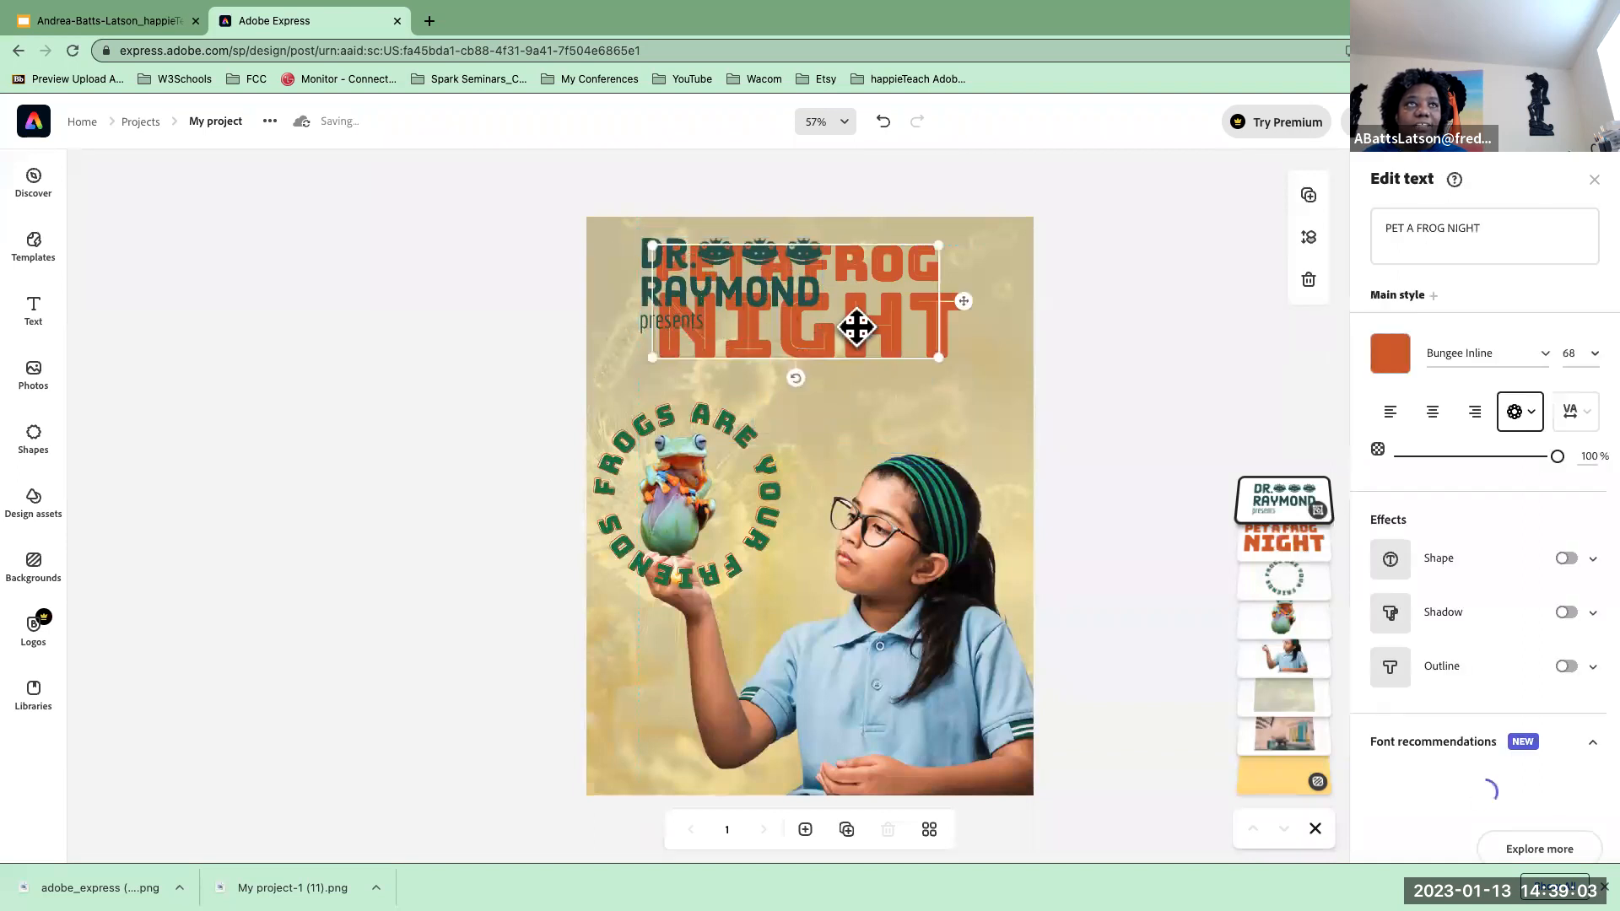
drag(856, 327, 929, 393)
drag(785, 352, 824, 346)
drag(669, 283, 701, 287)
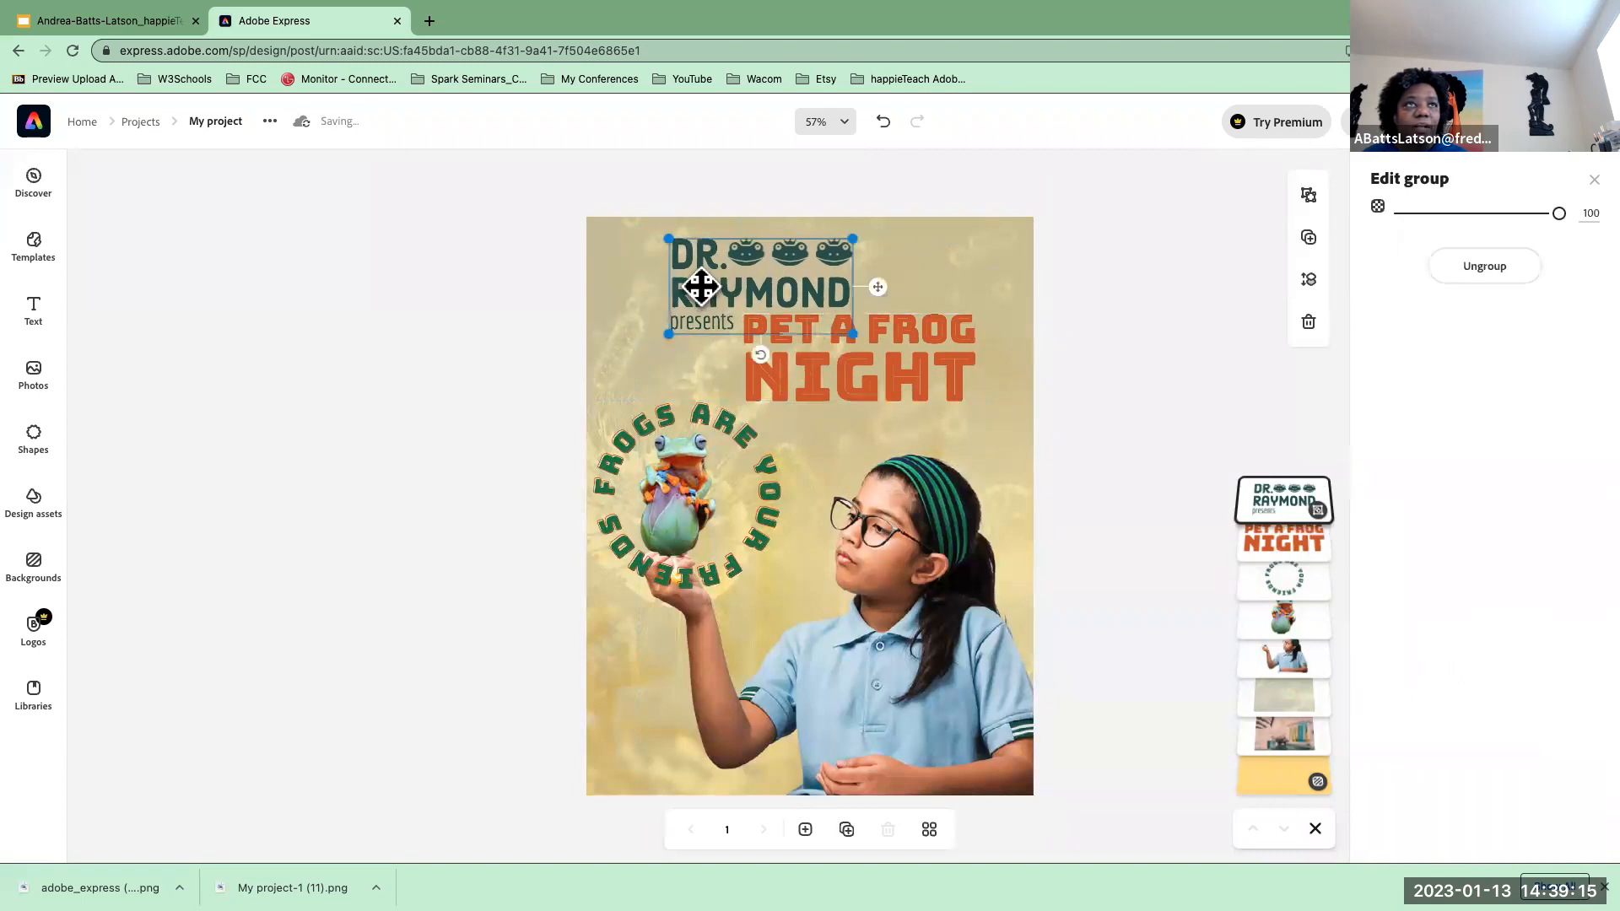
- Shrink the circular "Frogs are your friends" text to size 34.1, fit it around the frog and deselect it
click(772, 589)
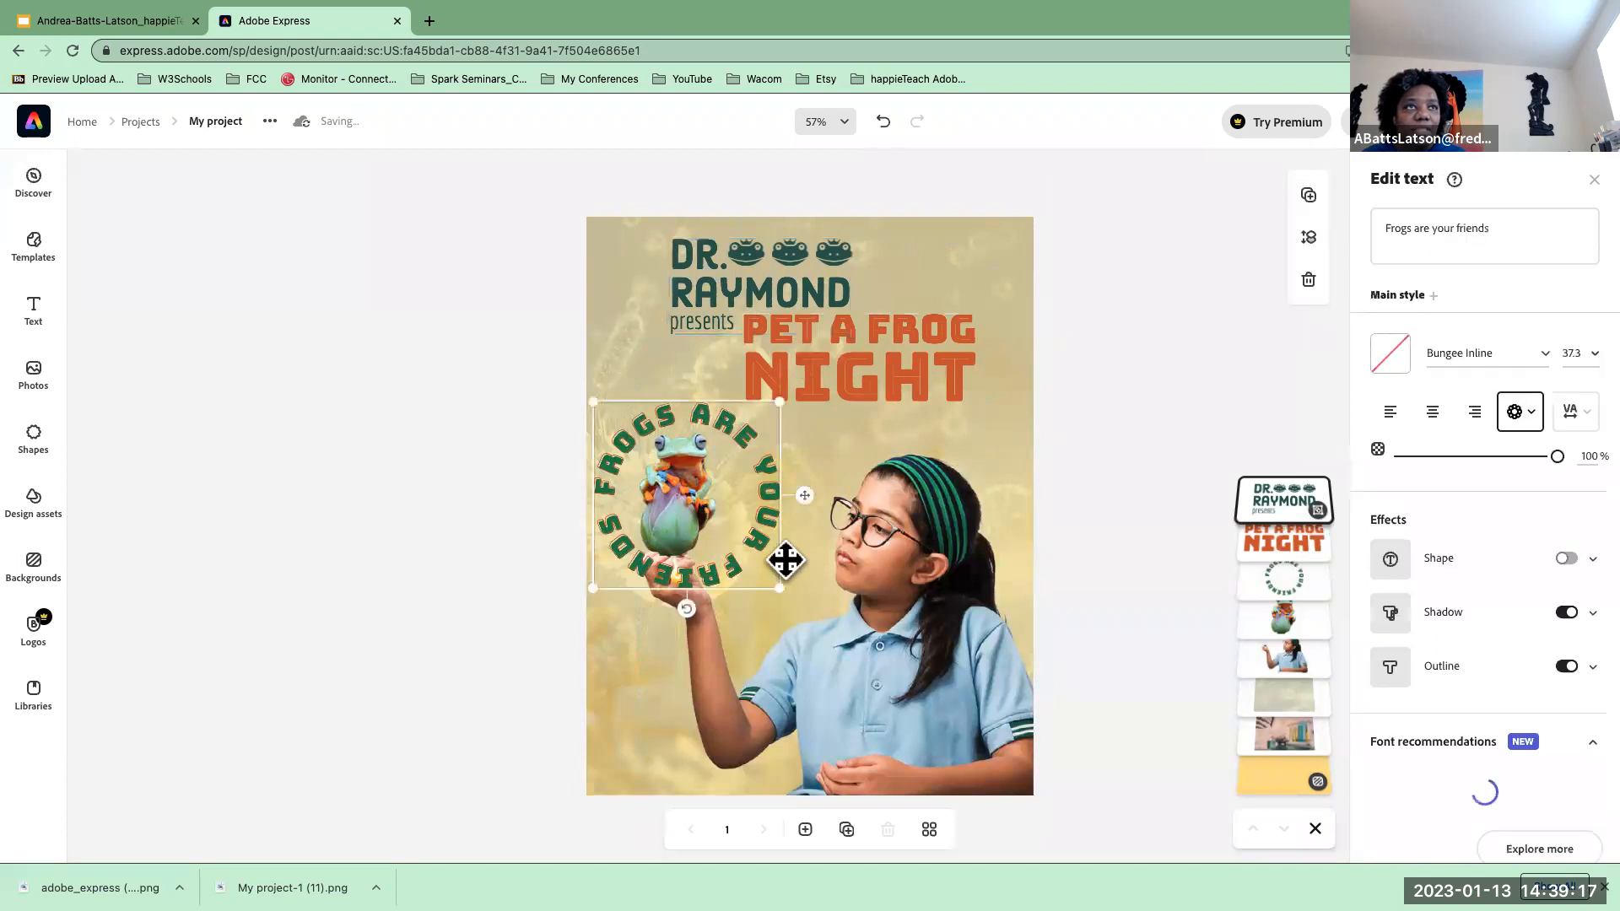
drag(777, 596, 763, 579)
drag(651, 427, 646, 416)
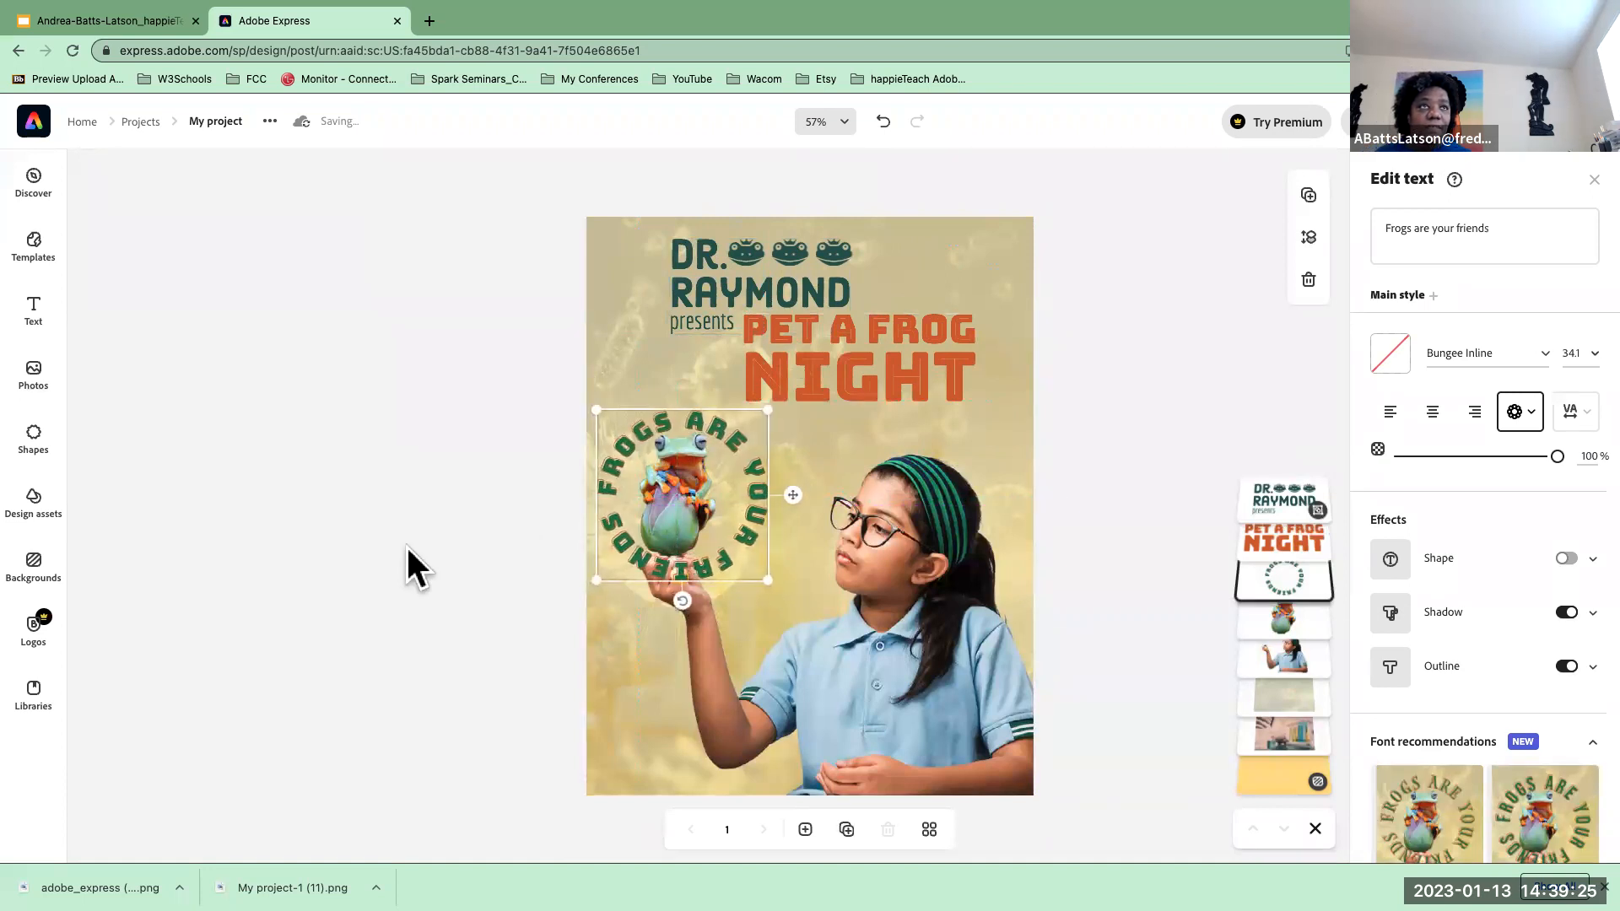
click(407, 544)
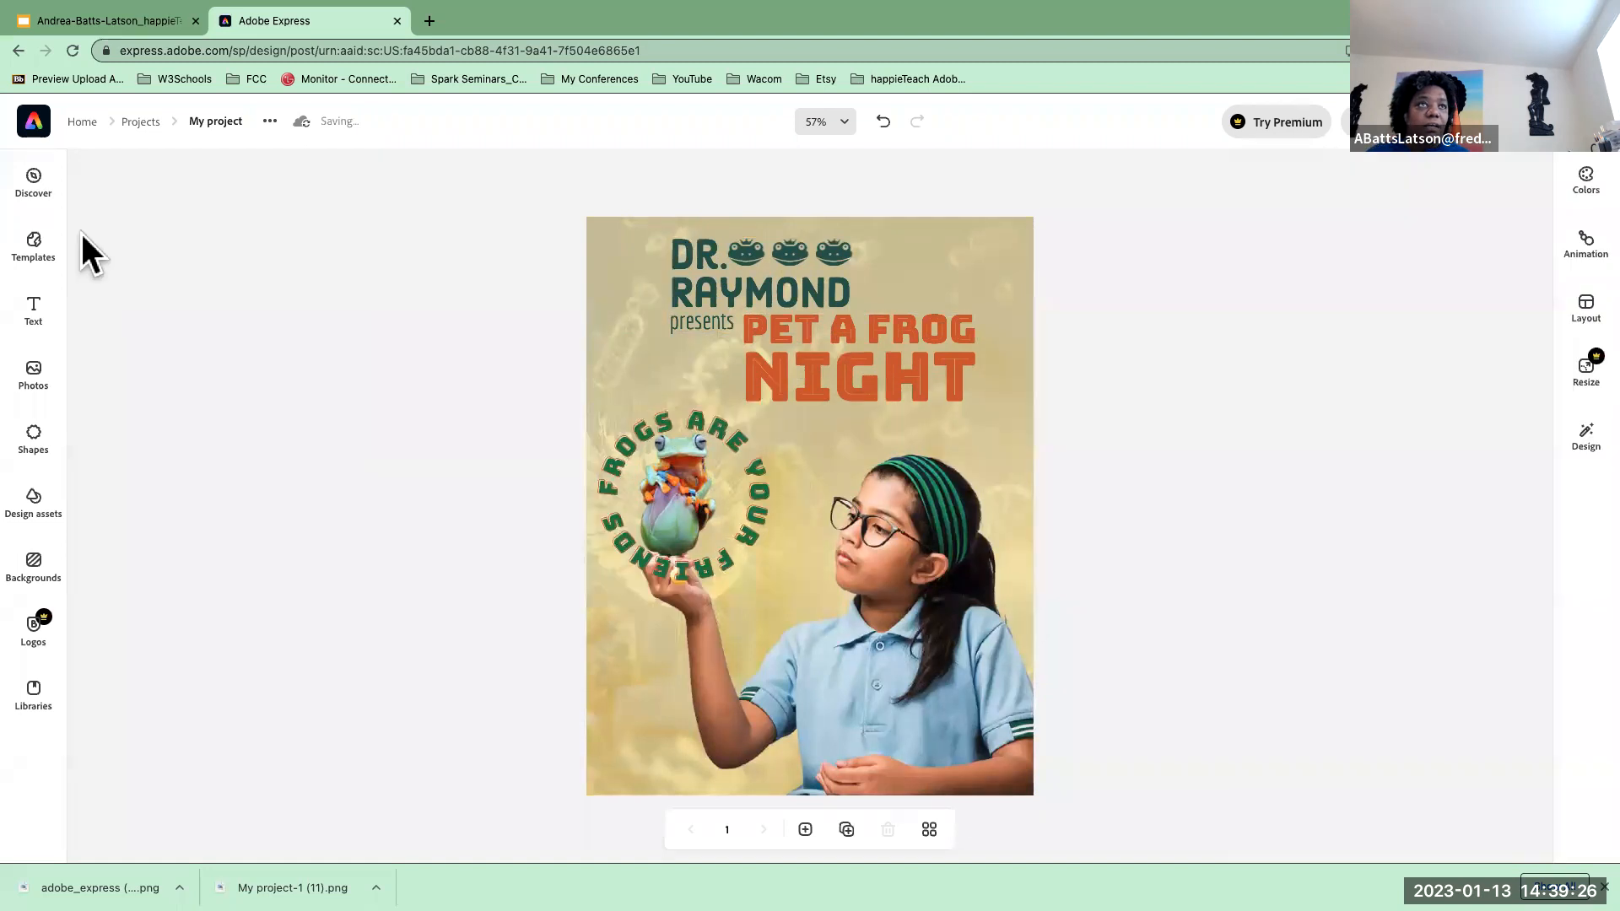
- Add a text block reading "Frederick Community College", "Feb 9" and "2 PM" on three lines below the headline and shrink it slightly
click(52, 319)
drag(199, 254, 877, 413)
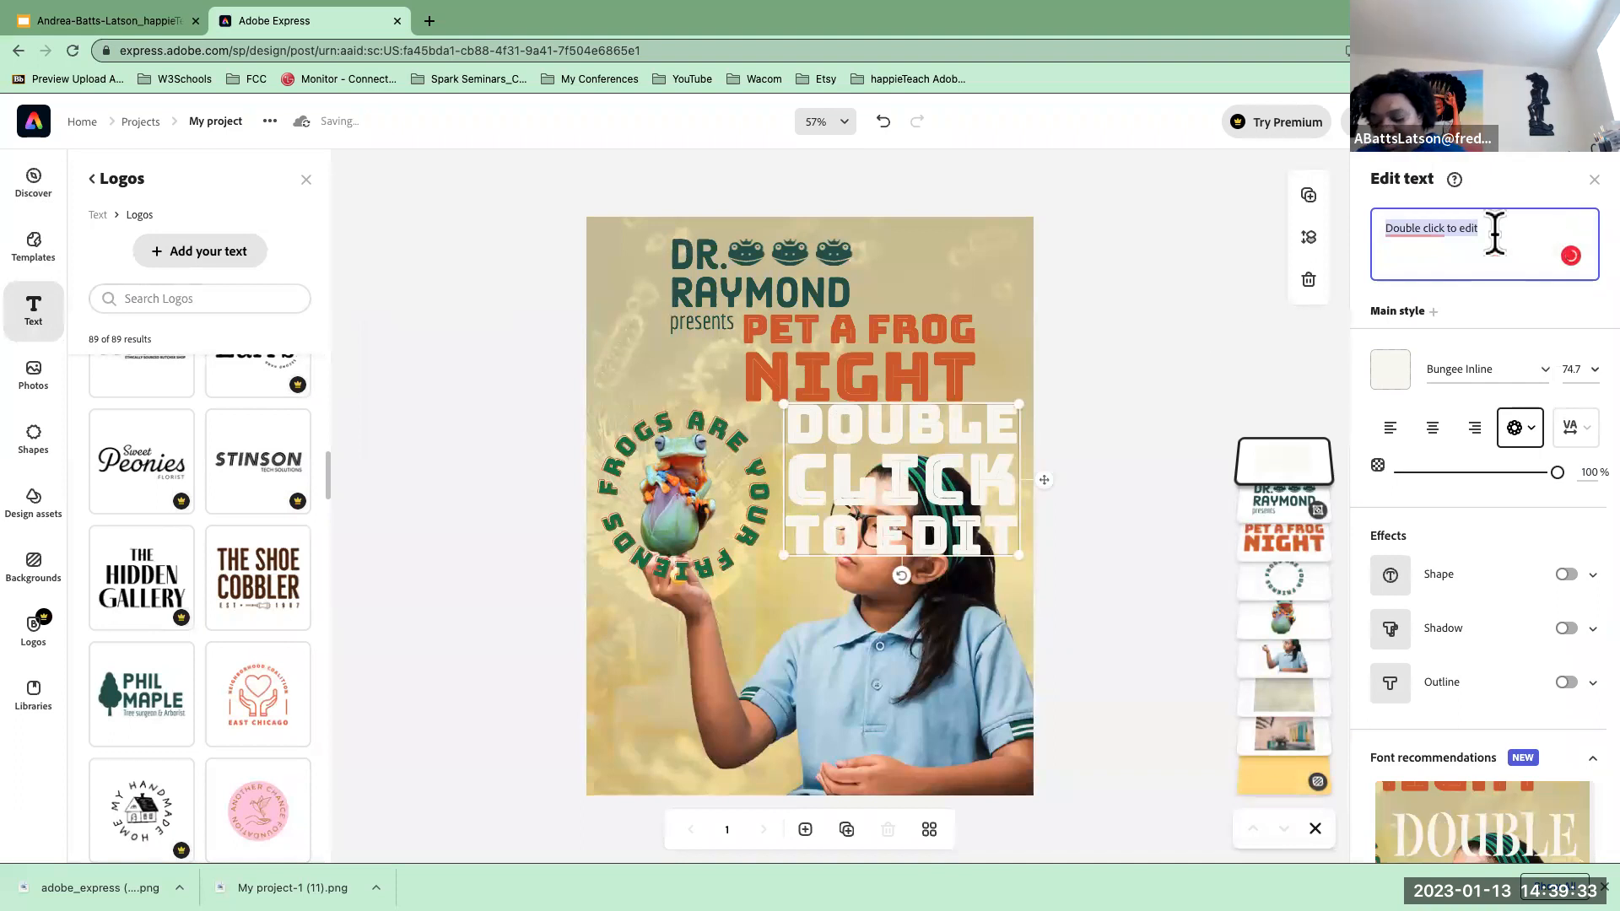
text(Fre)
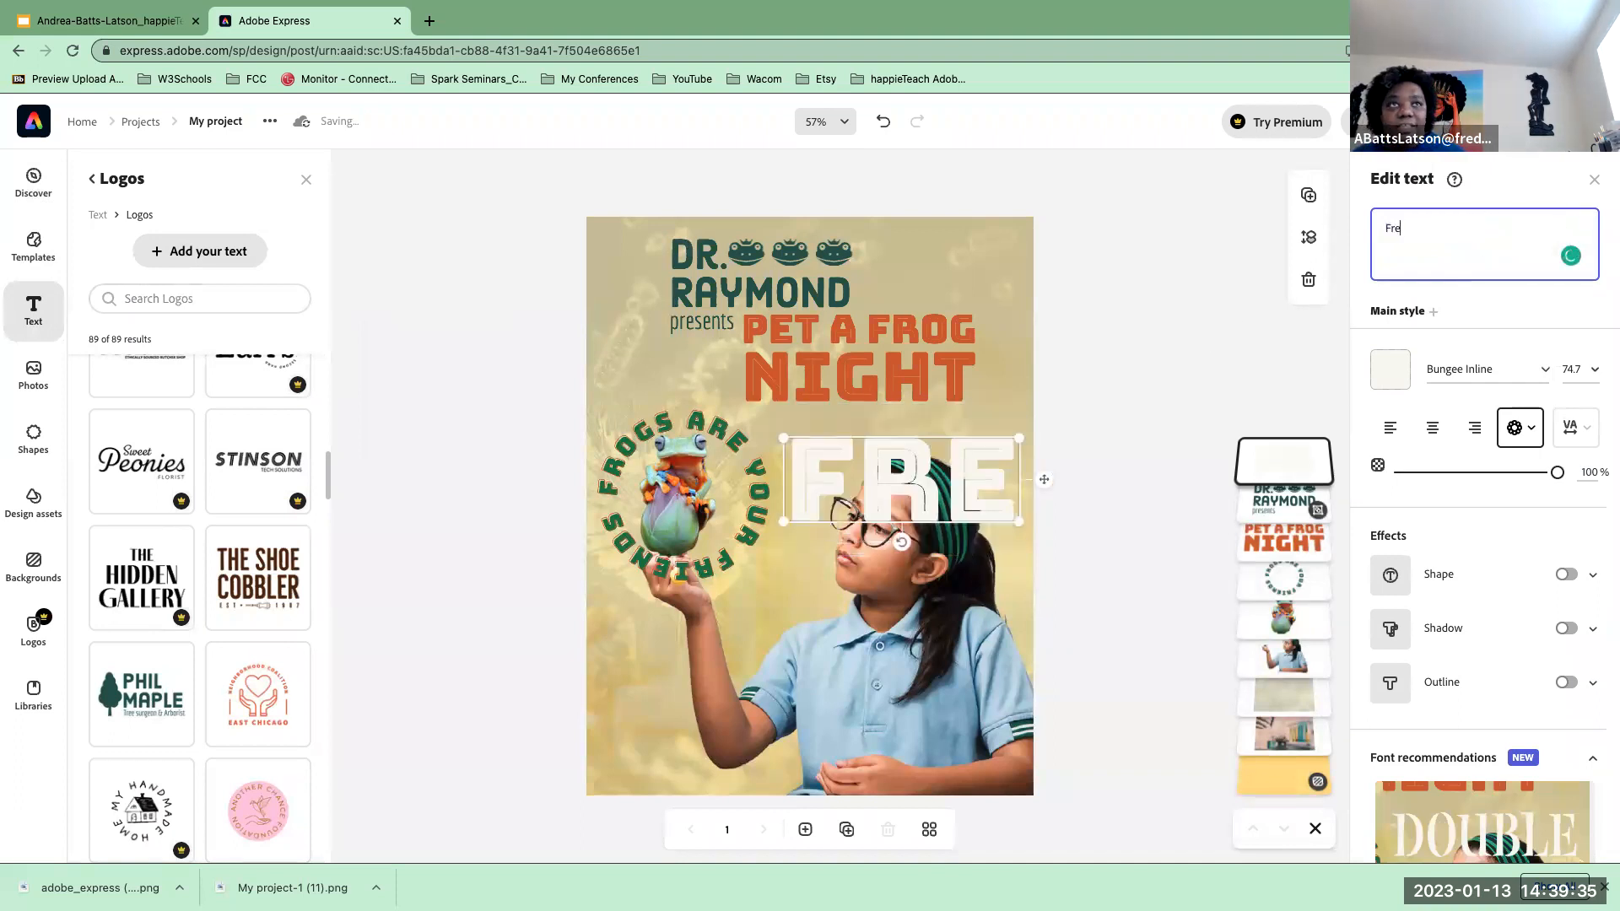
text(deric)
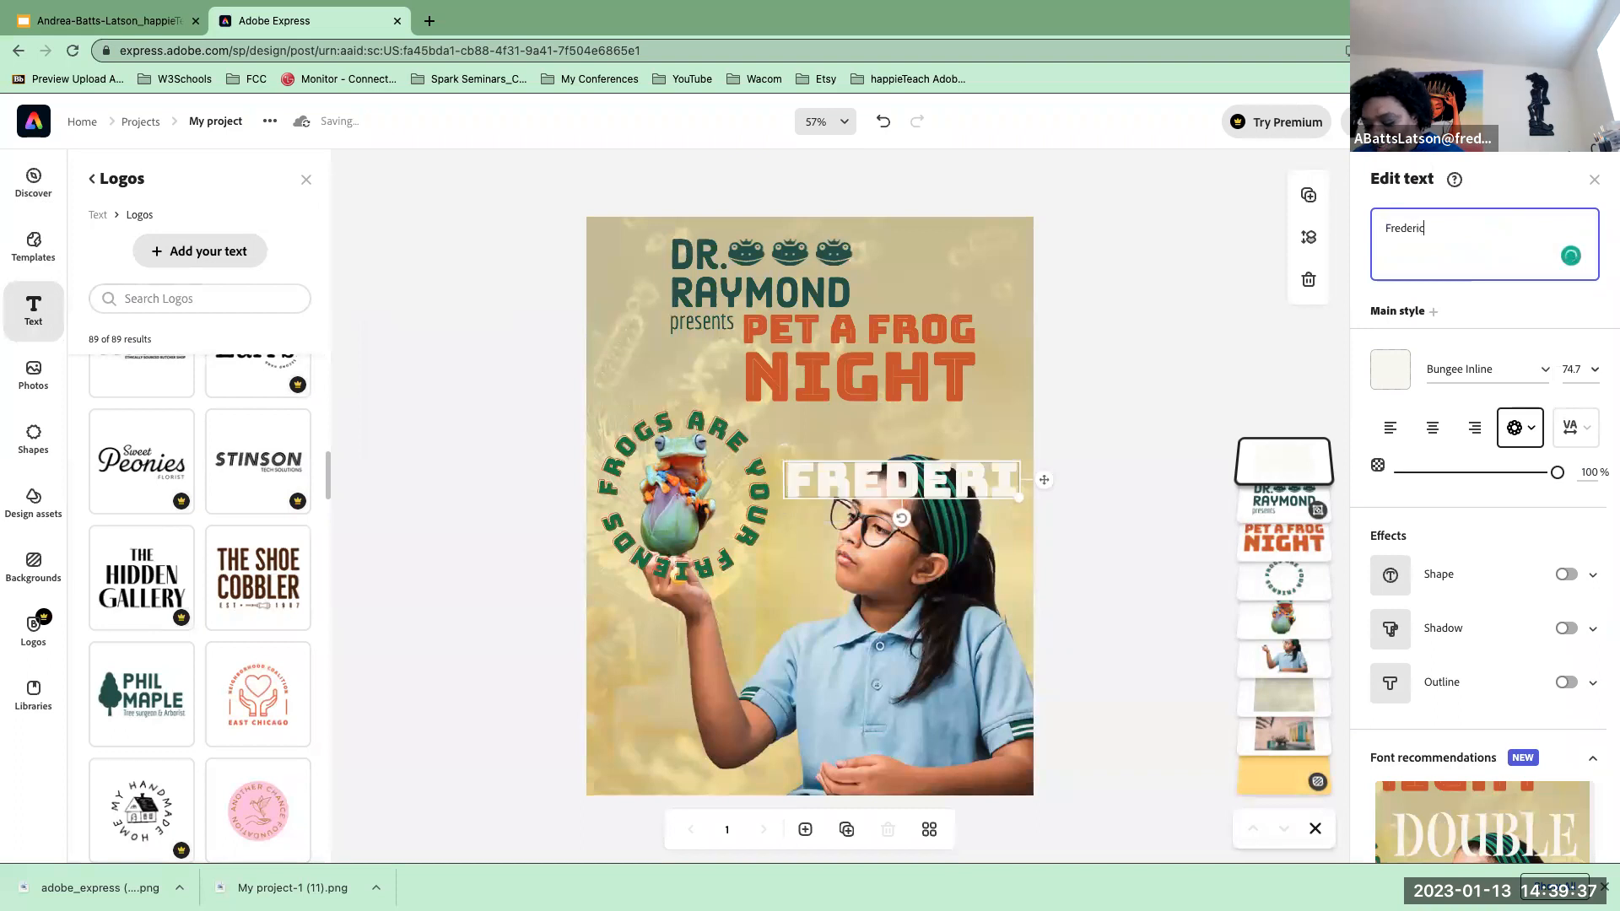
text(k Co)
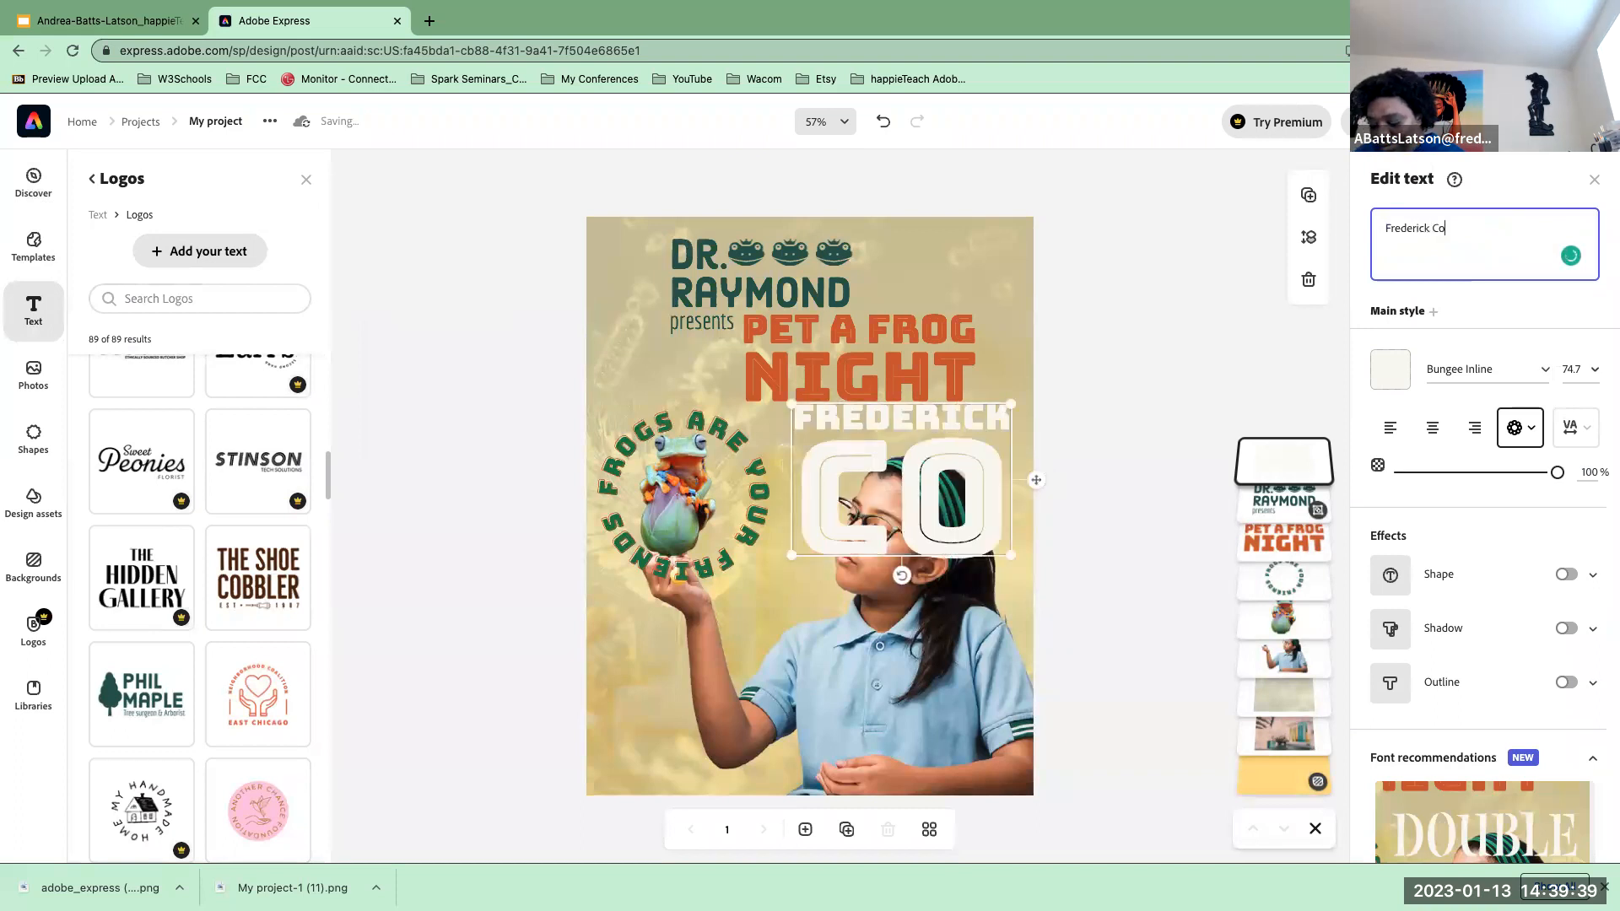
text(mmunity College)
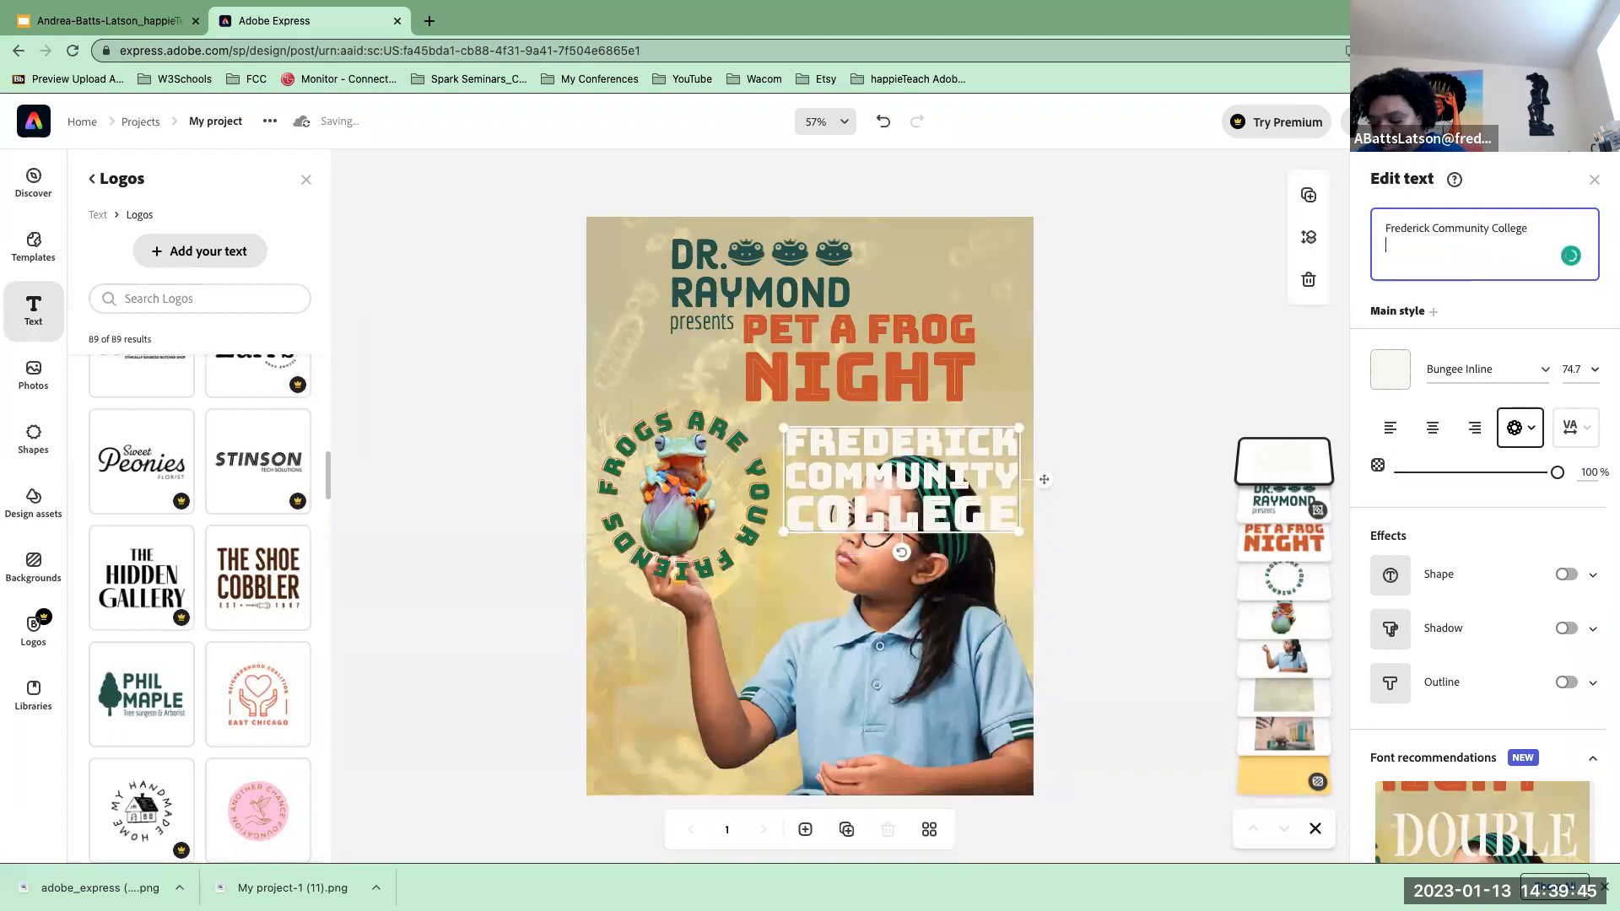
text(Feb)
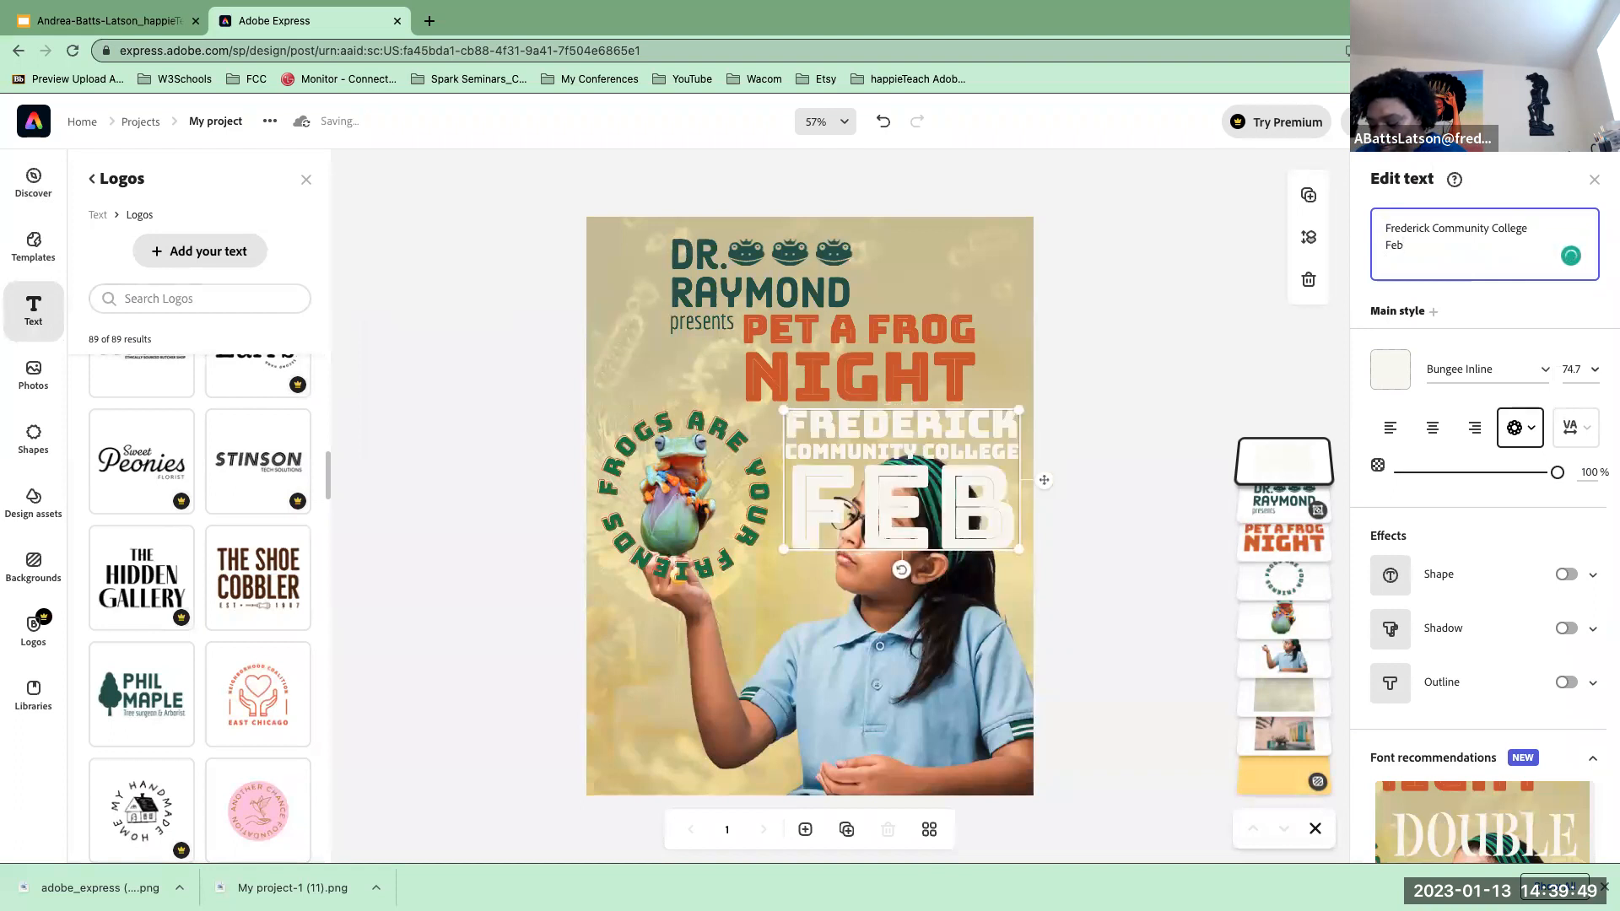
text( 9)
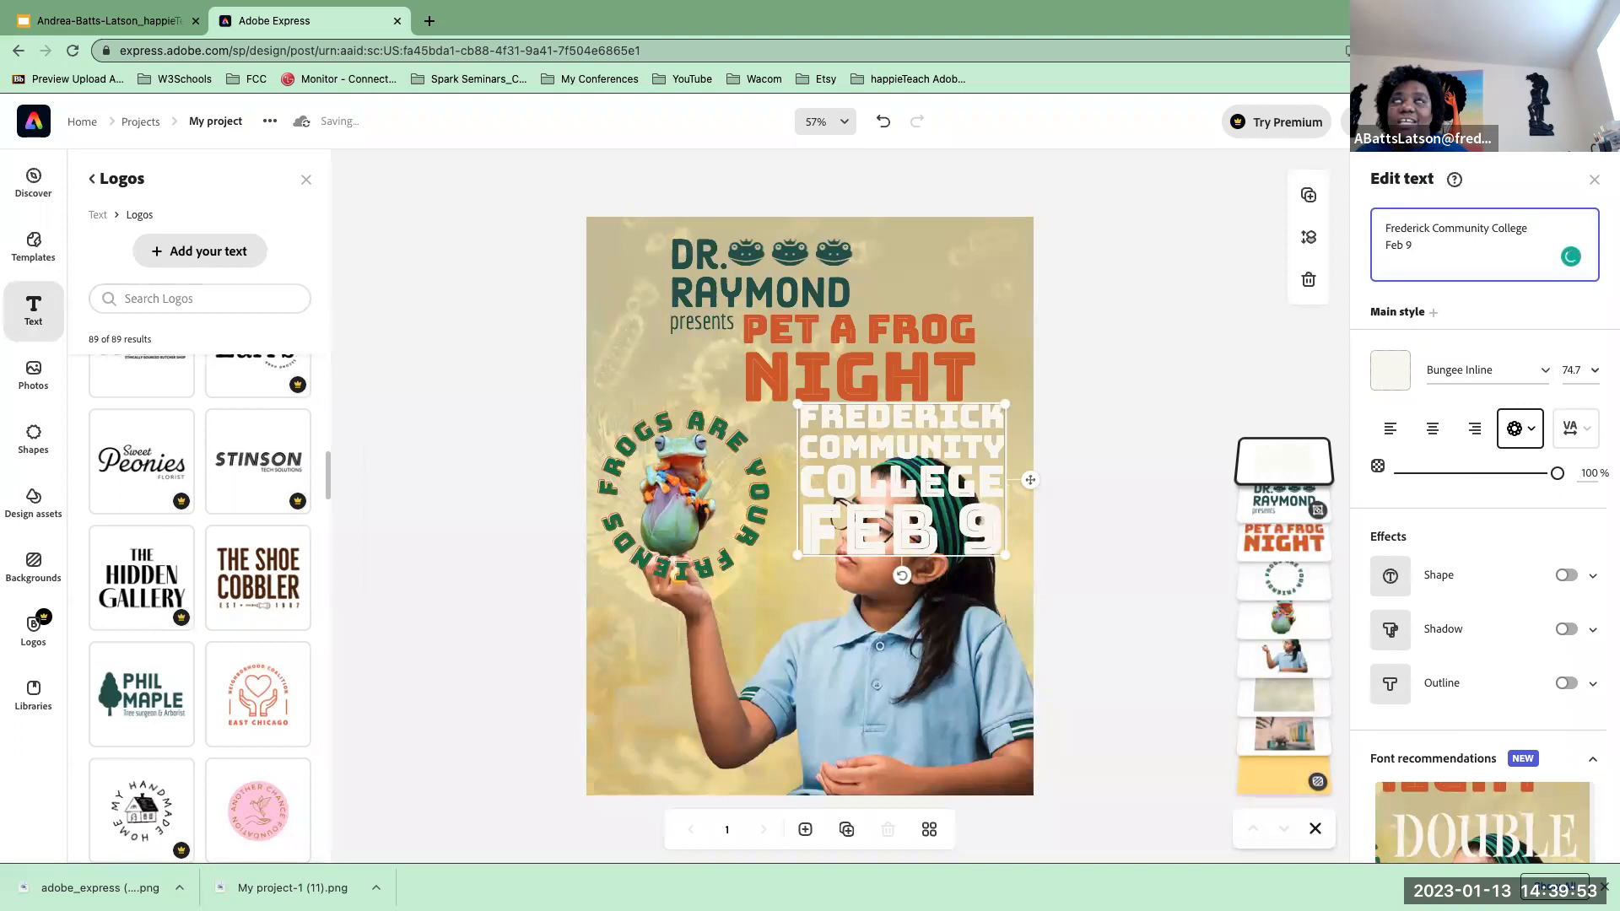
key(Return)
text(2)
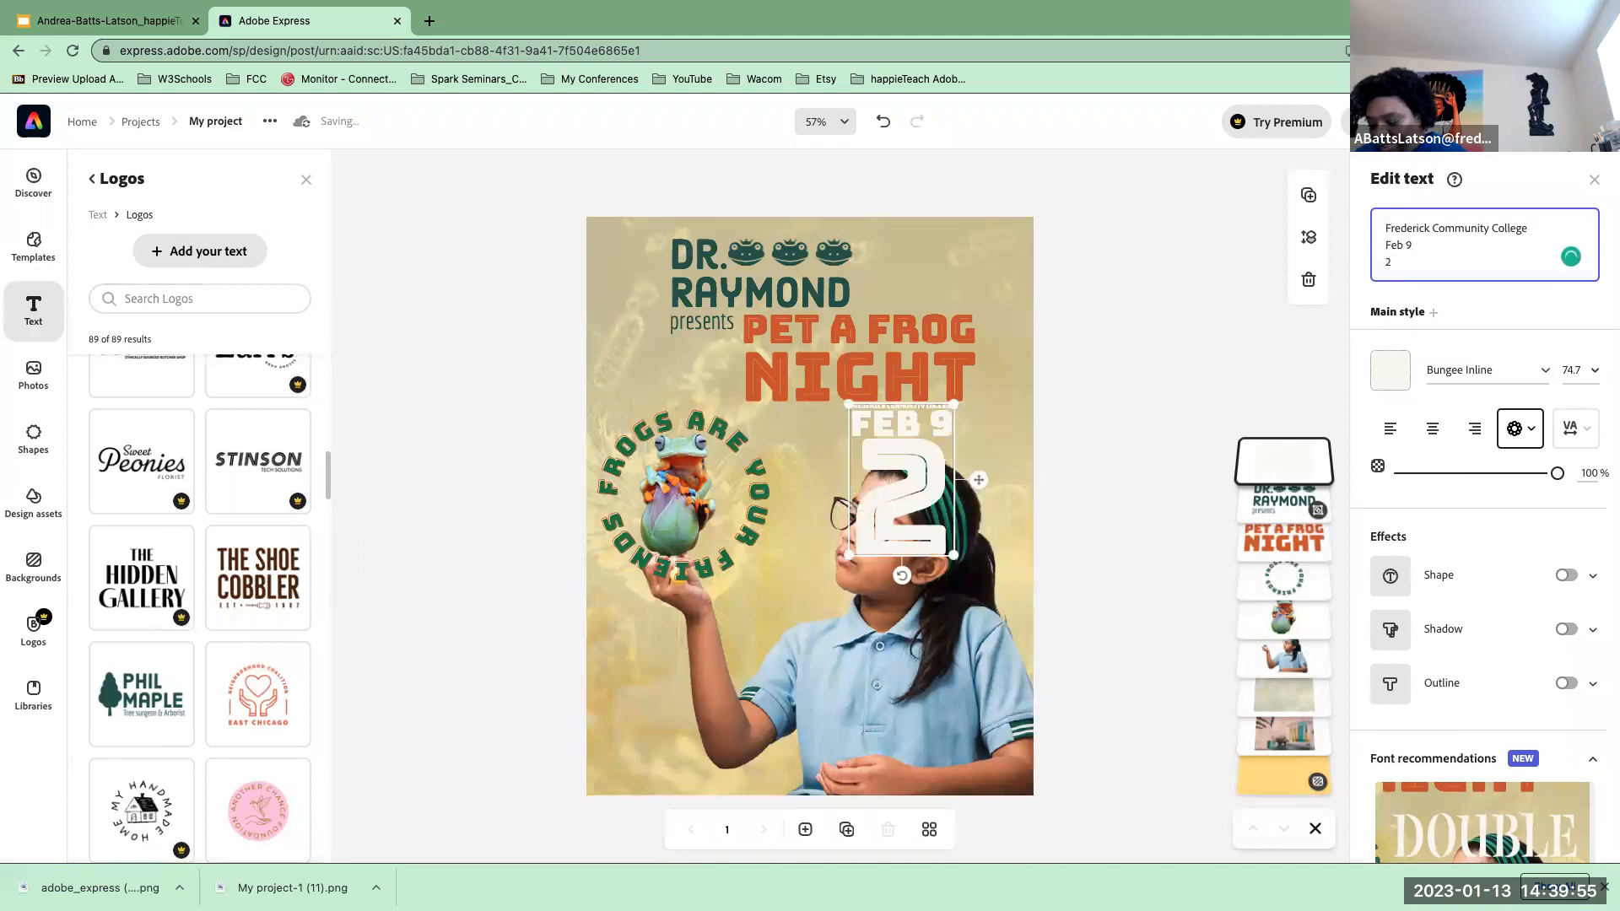
text( PM)
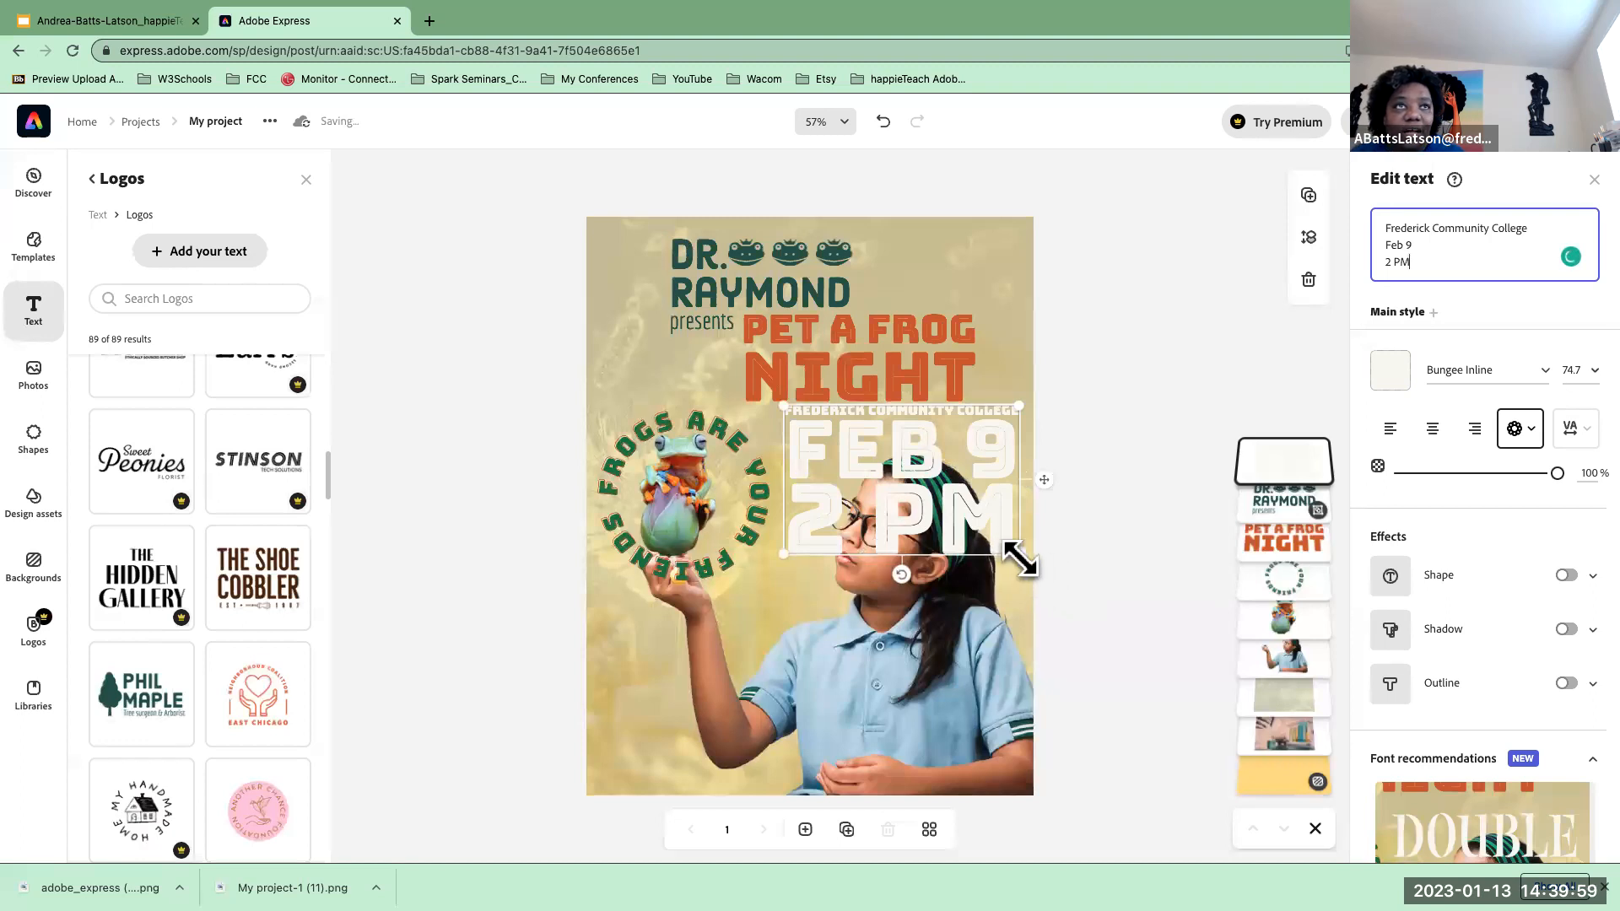
mouse_move(1019, 557)
mouse_down()
mouse_move(986, 543)
mouse_move(1012, 540)
mouse_up()
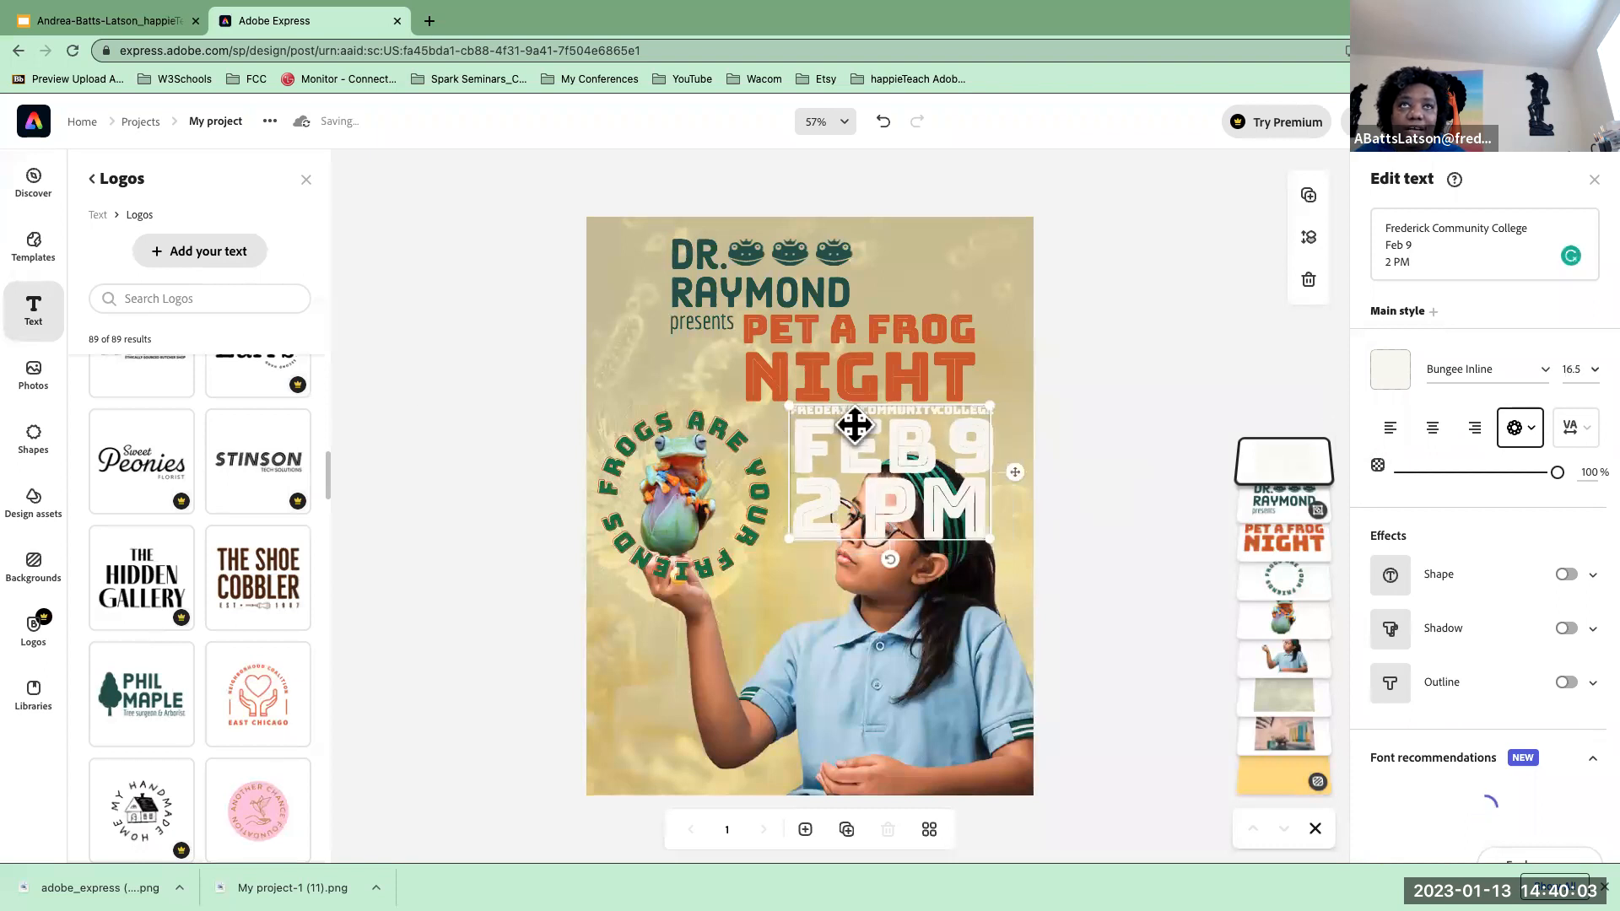
- Check the font of the name in the frog logo and apply Harman Sans Regular to the event details text
click(743, 286)
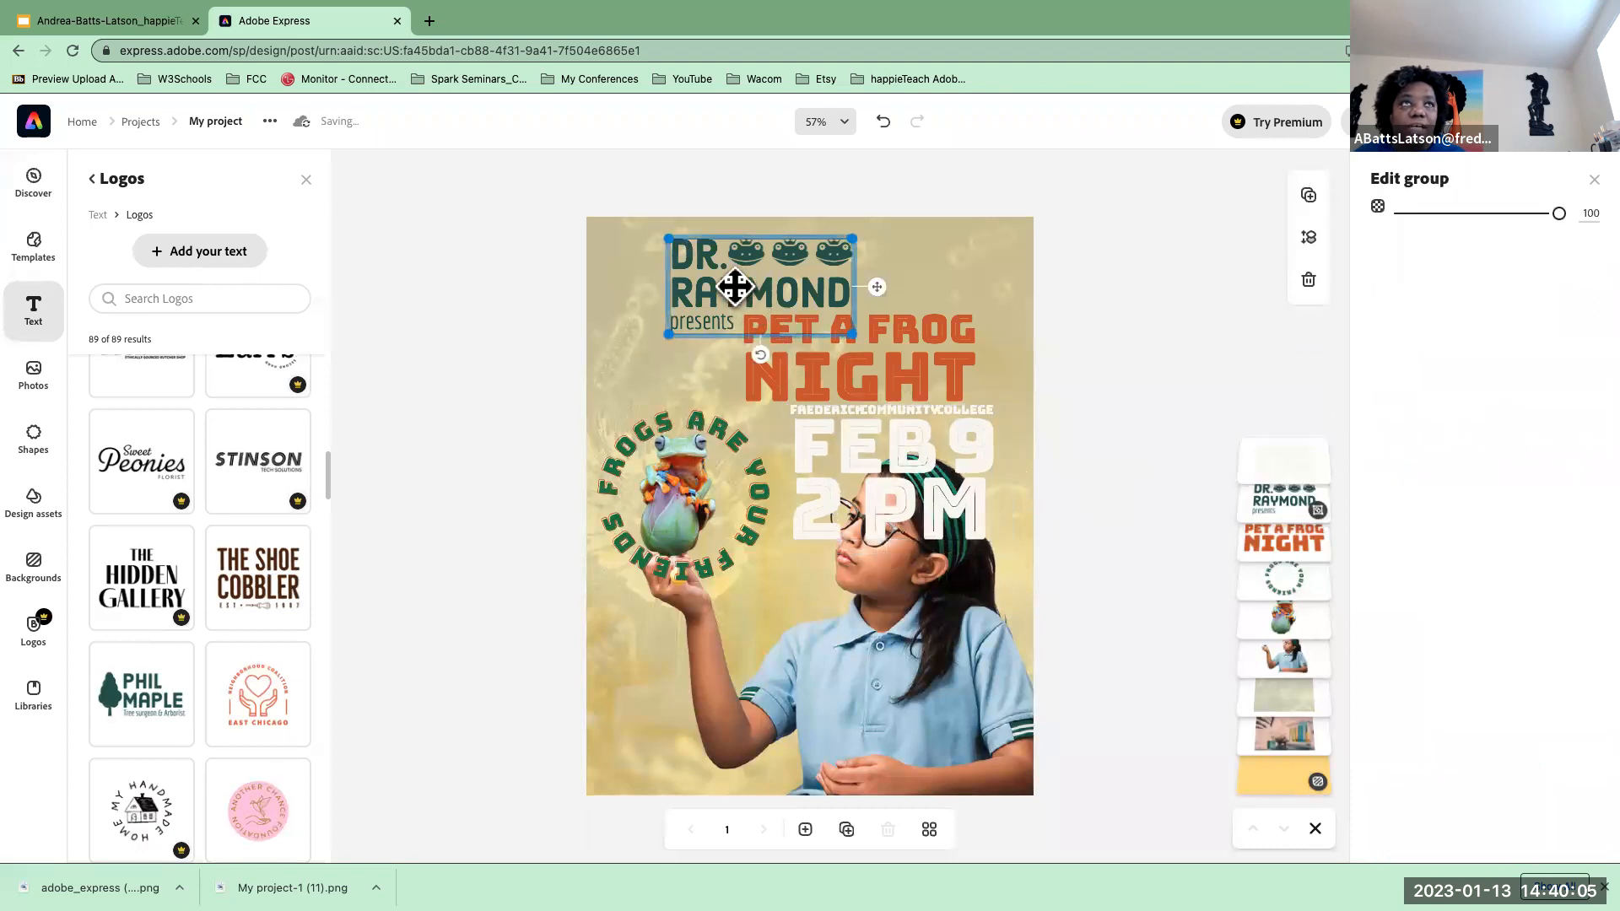
double_click(735, 287)
click(733, 288)
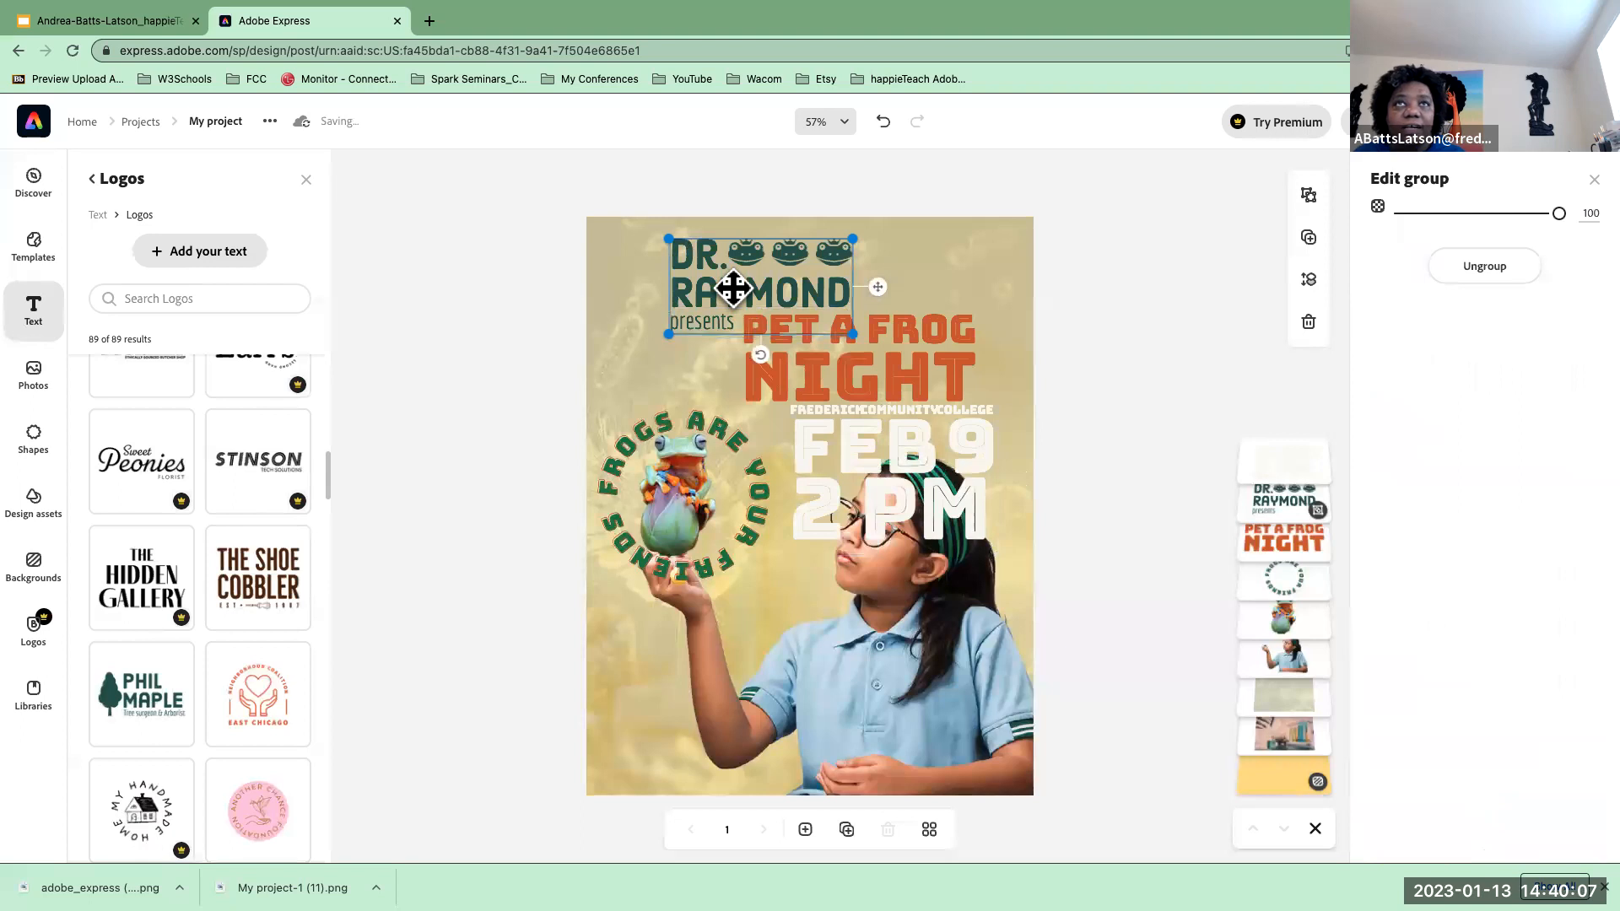
double_click(733, 288)
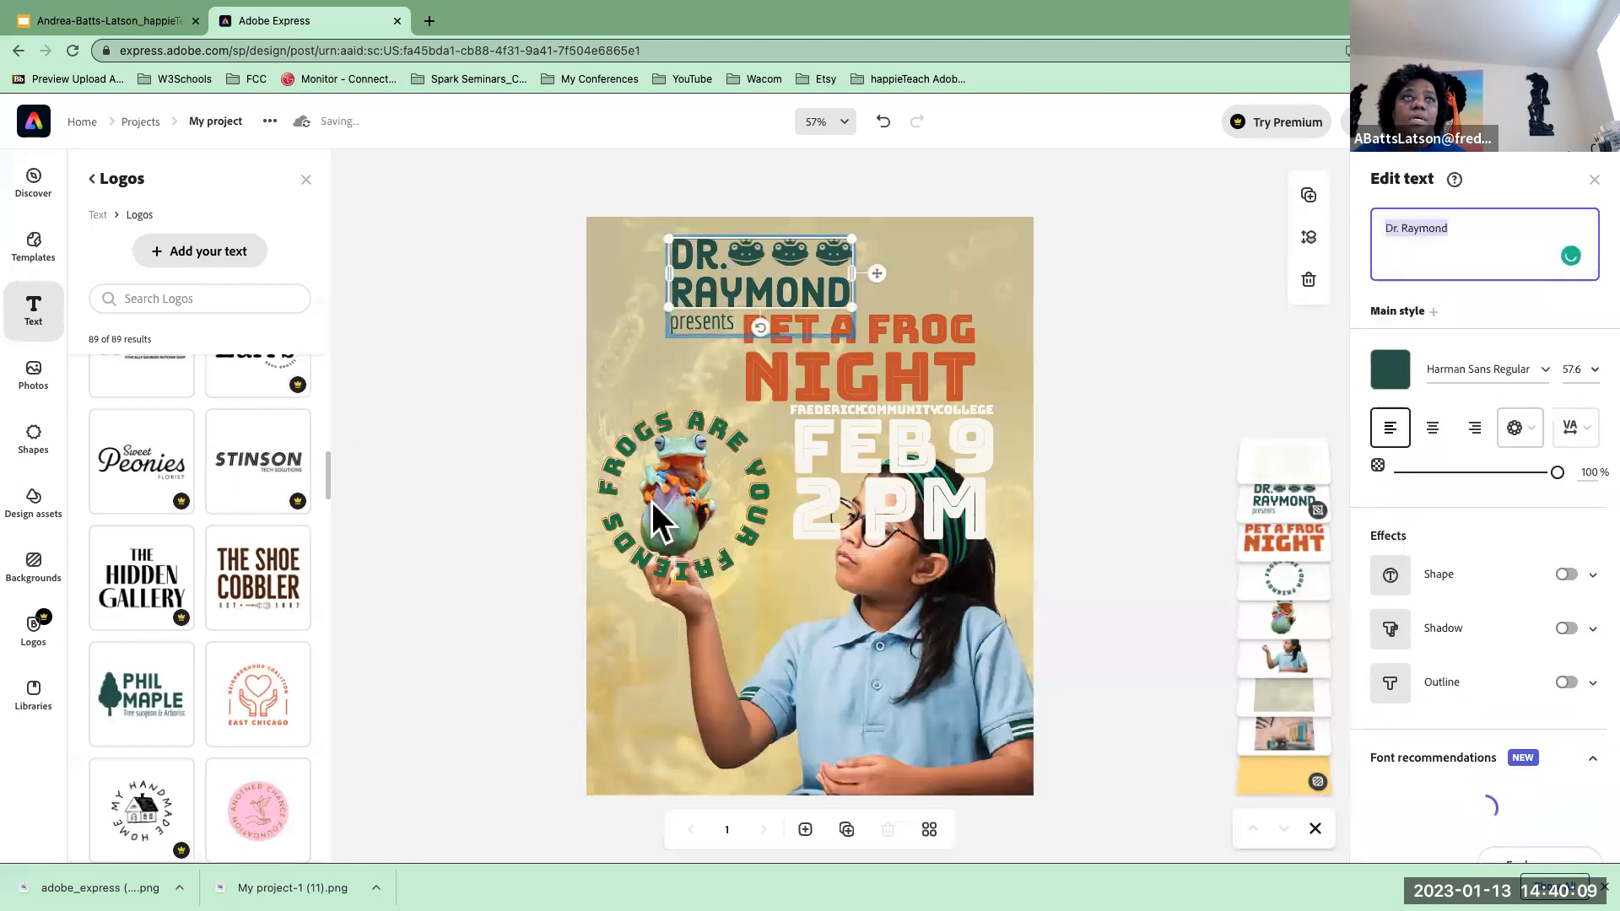
click(842, 473)
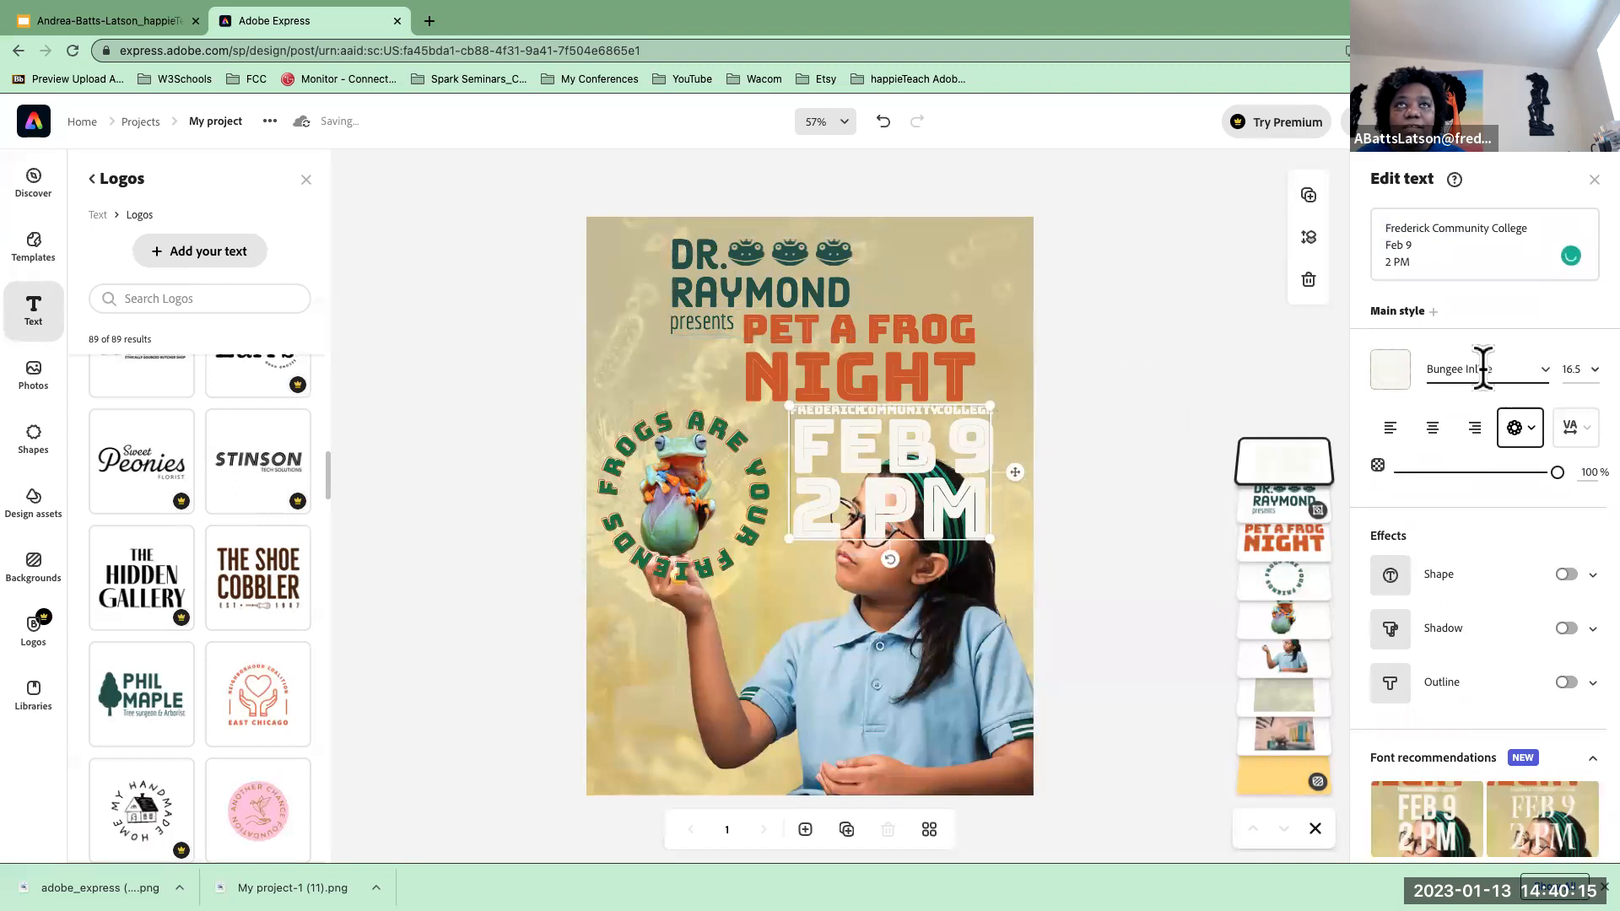
click(1434, 368)
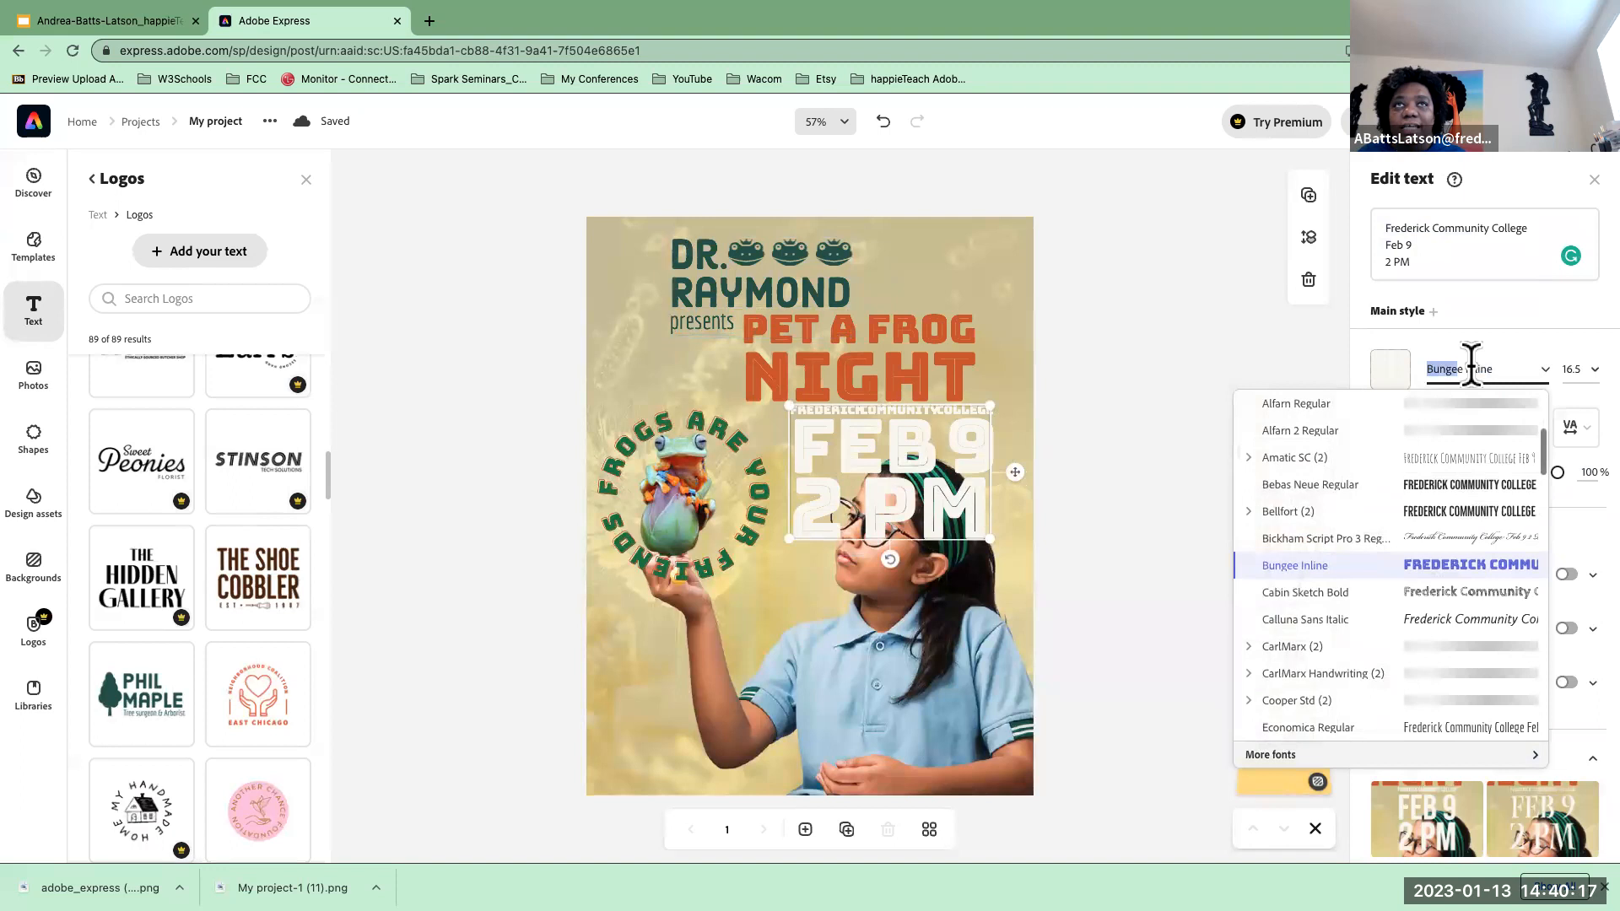
text(har)
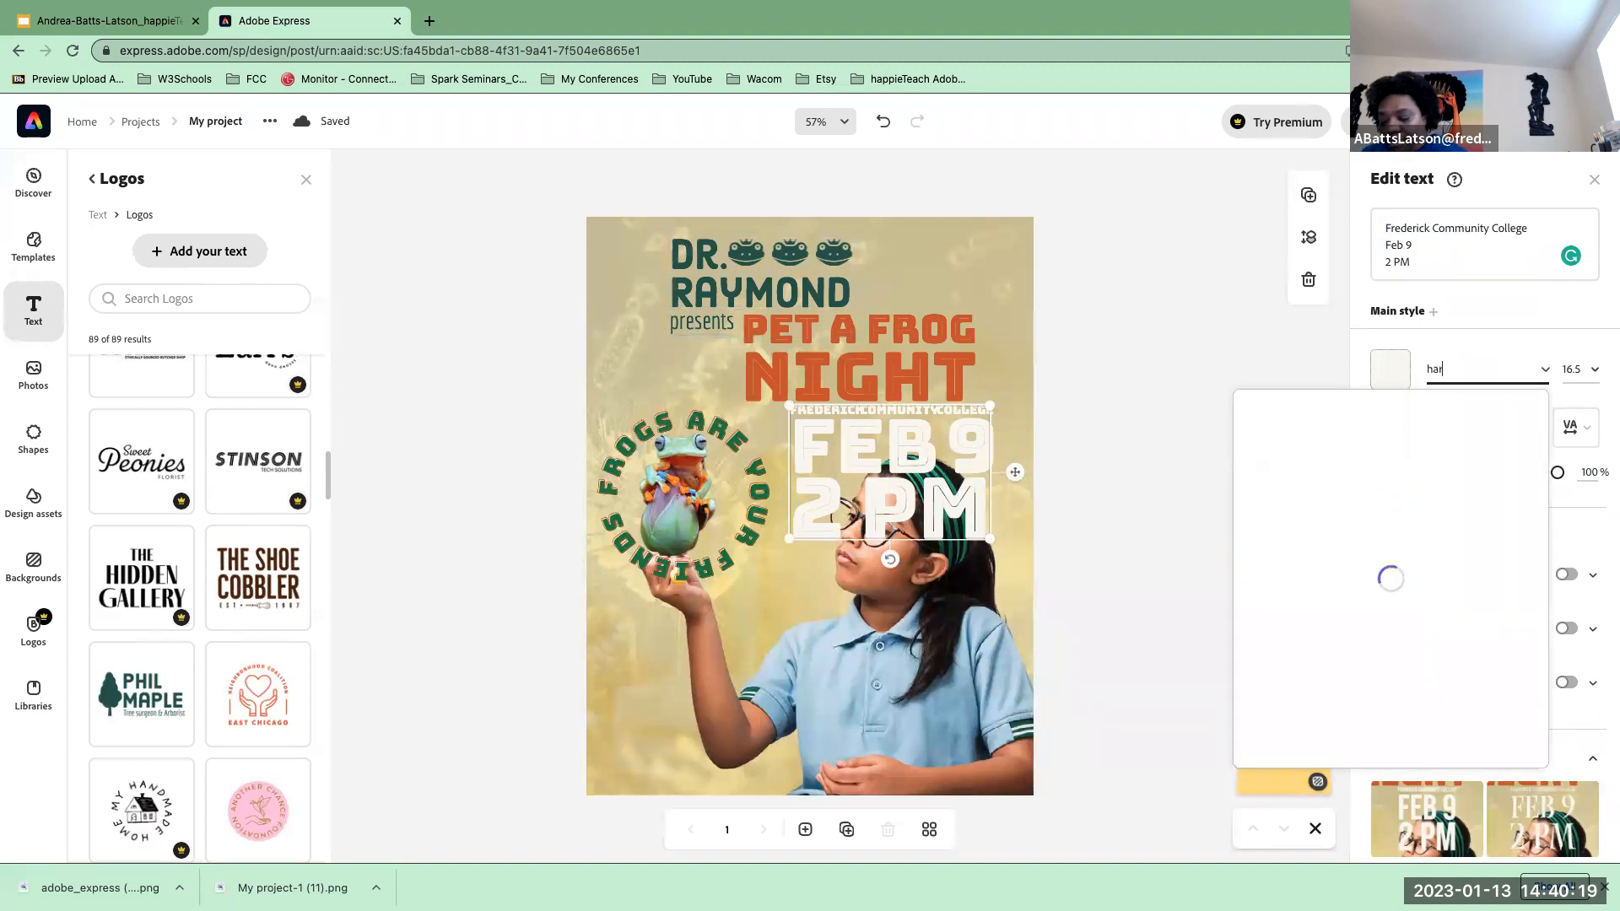
text(m)
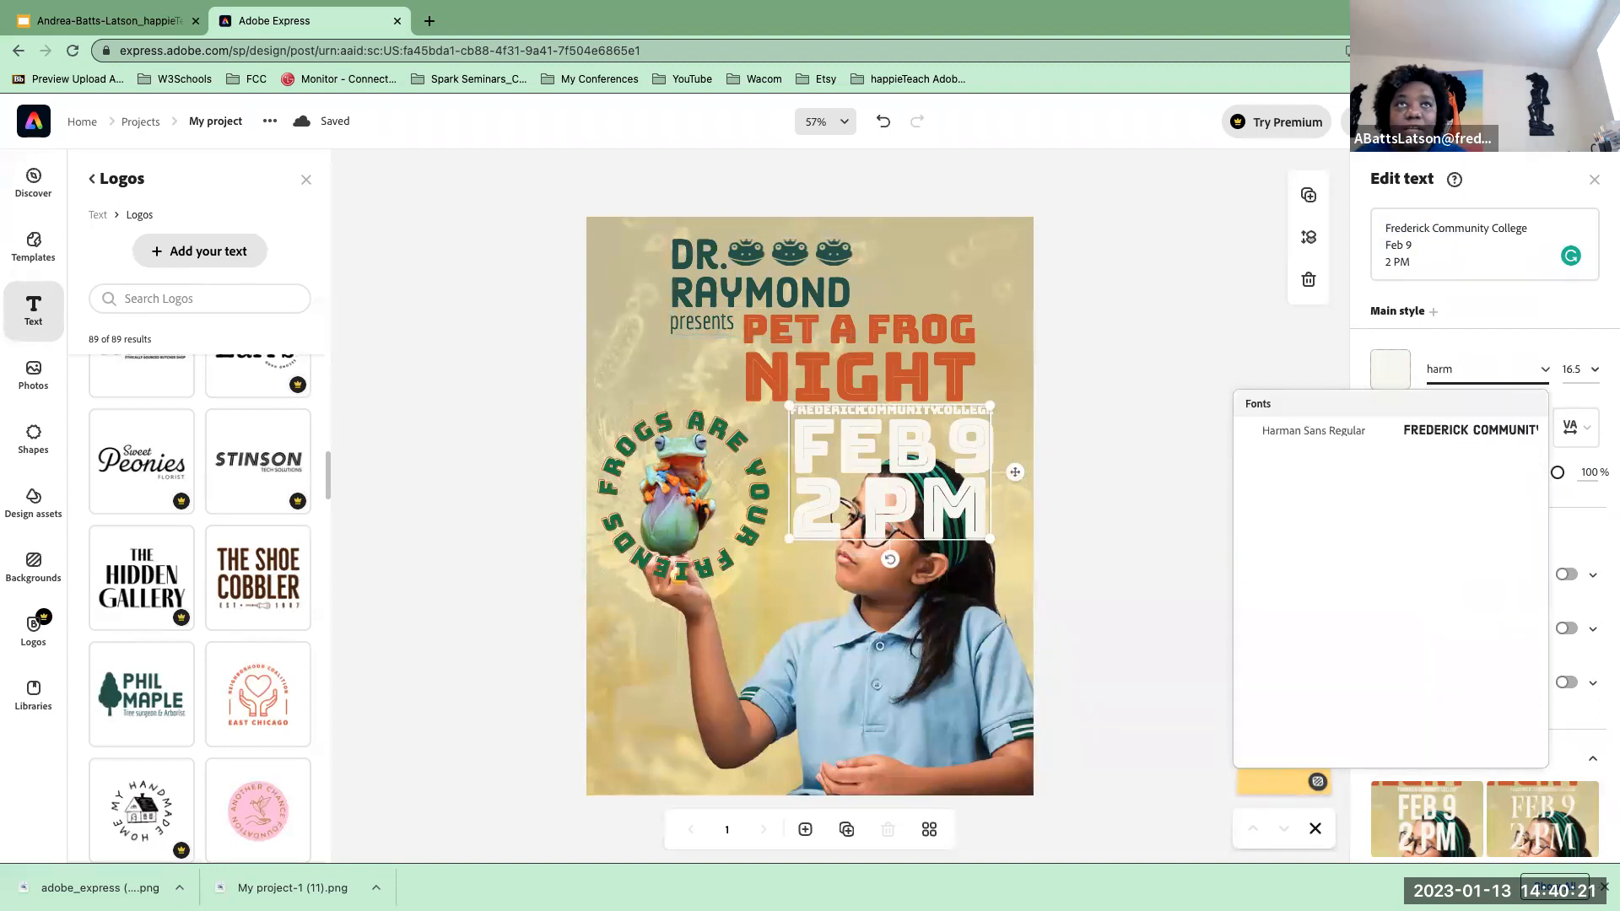
click(1445, 432)
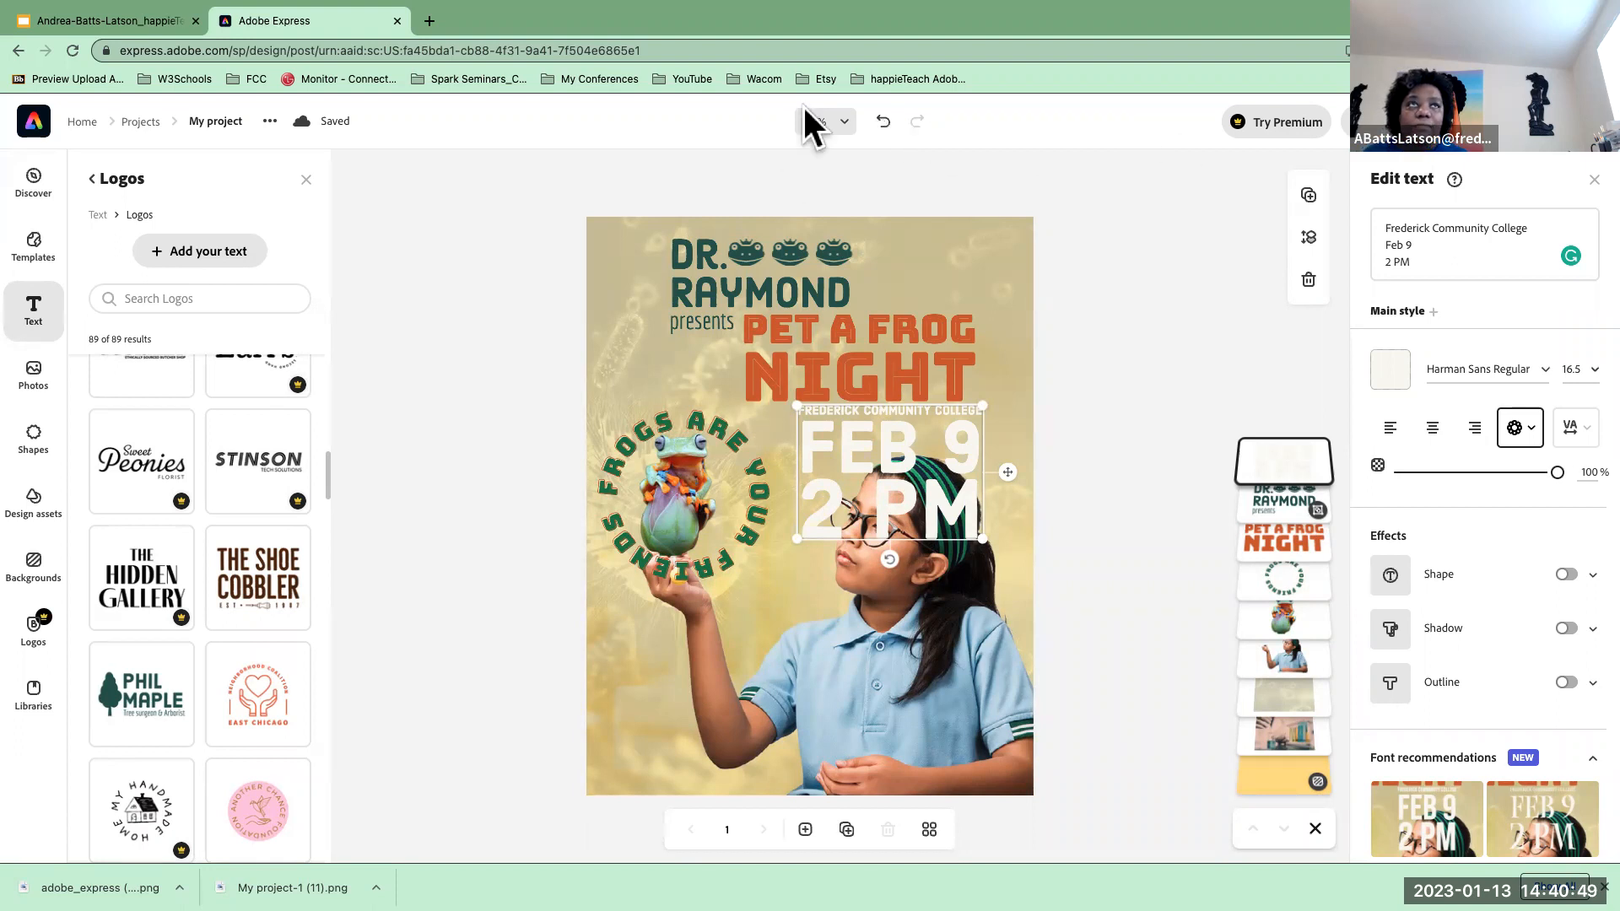
click(882, 123)
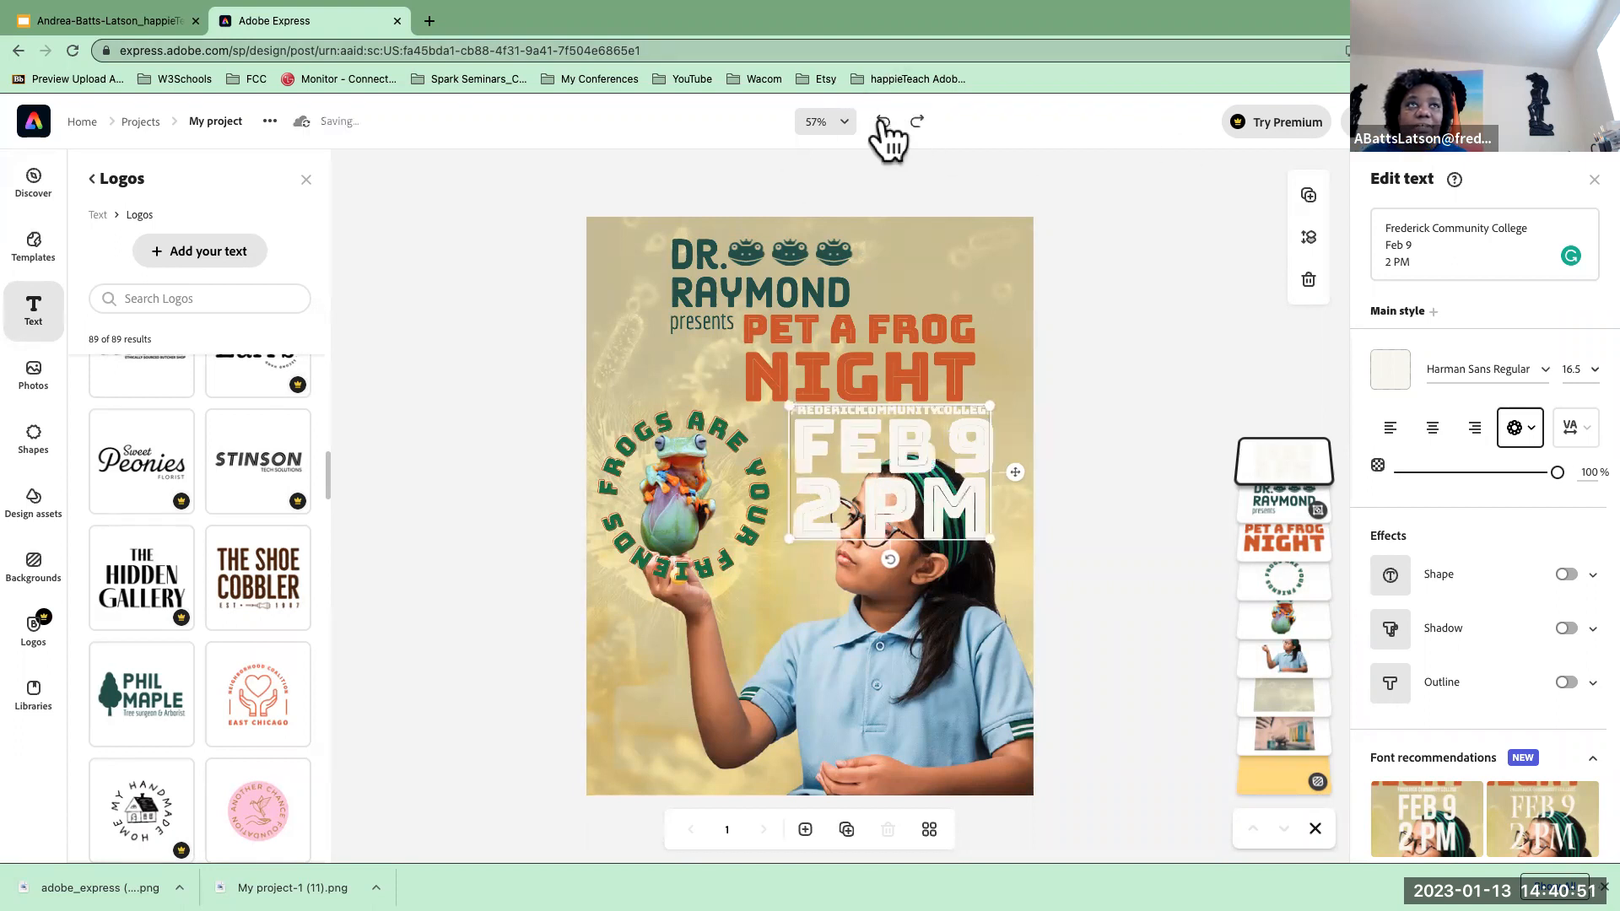
click(918, 122)
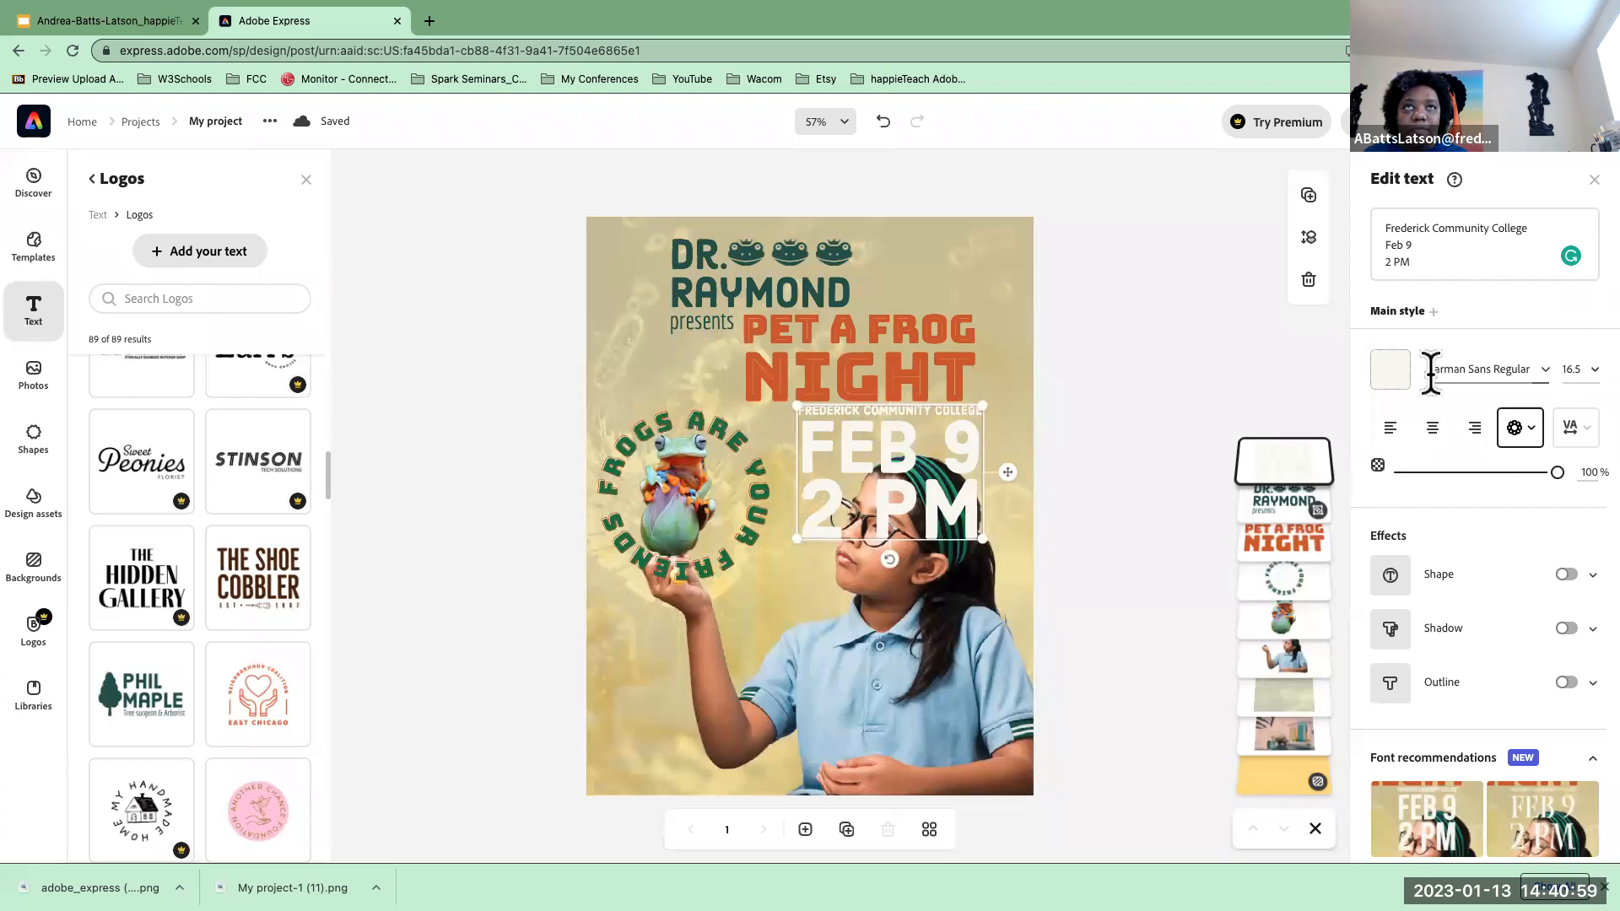
drag(1537, 226, 1343, 224)
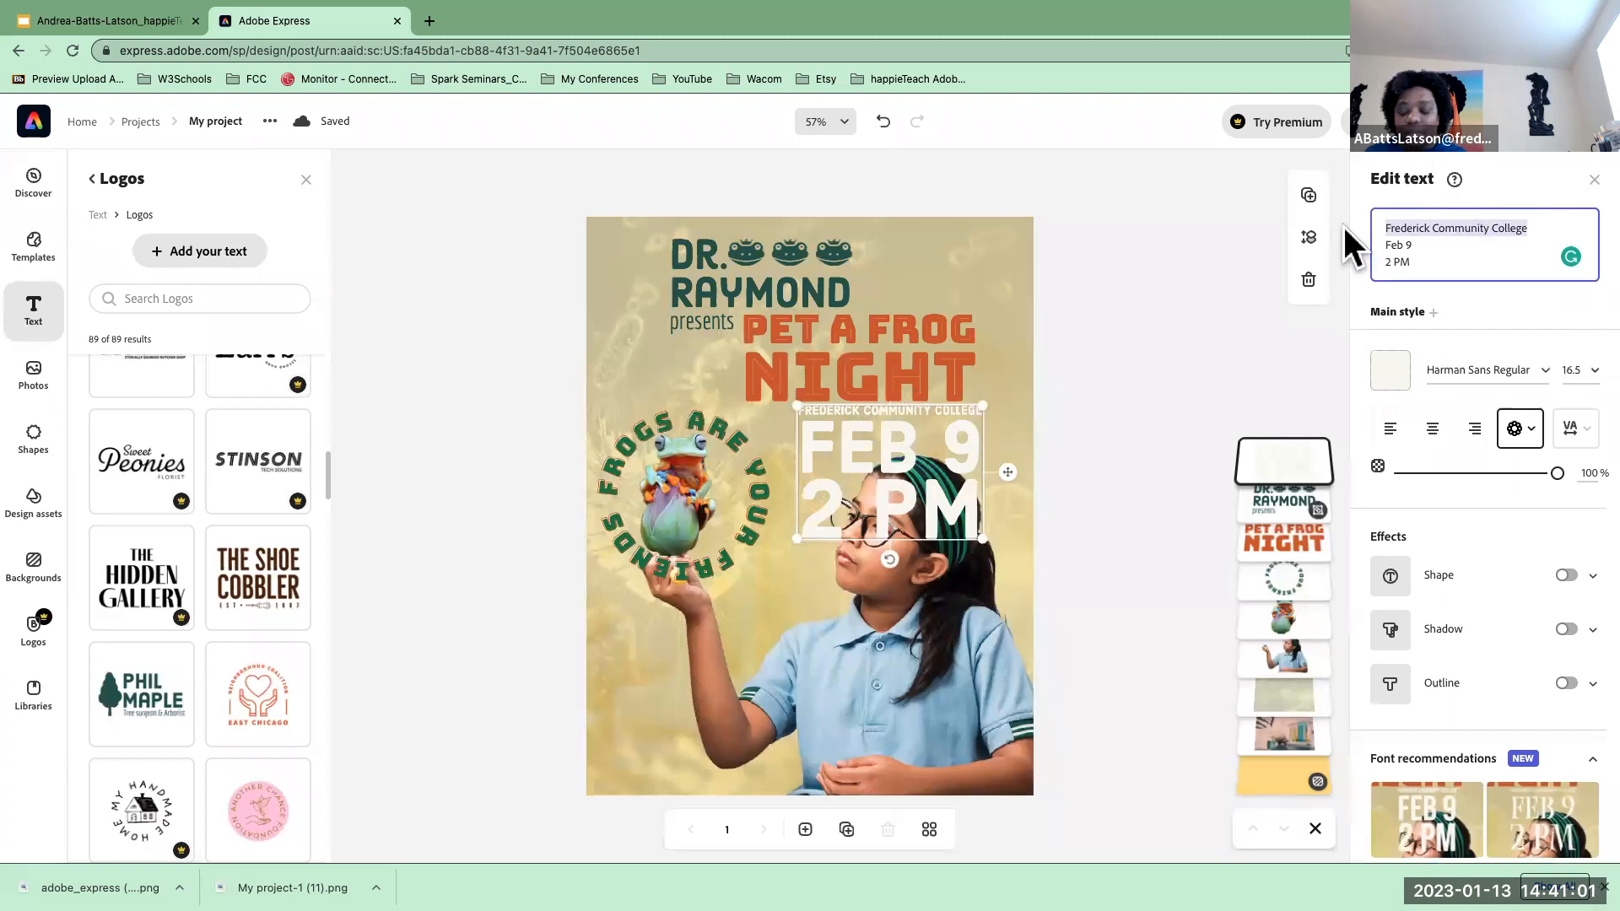
triple_click(1449, 221)
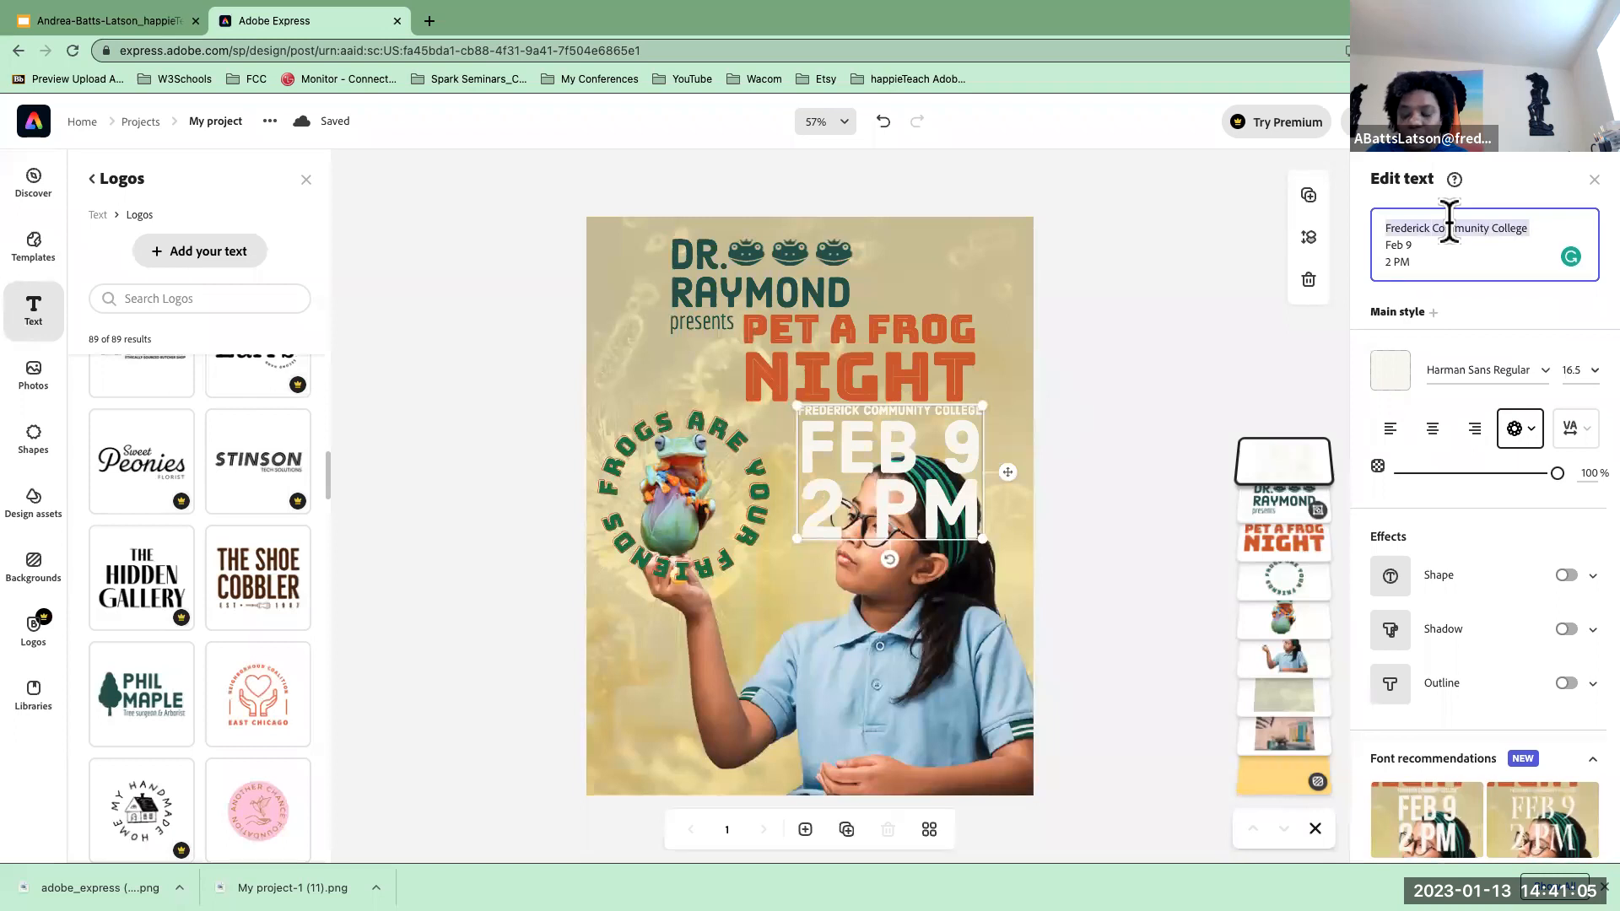
key(BackSpace)
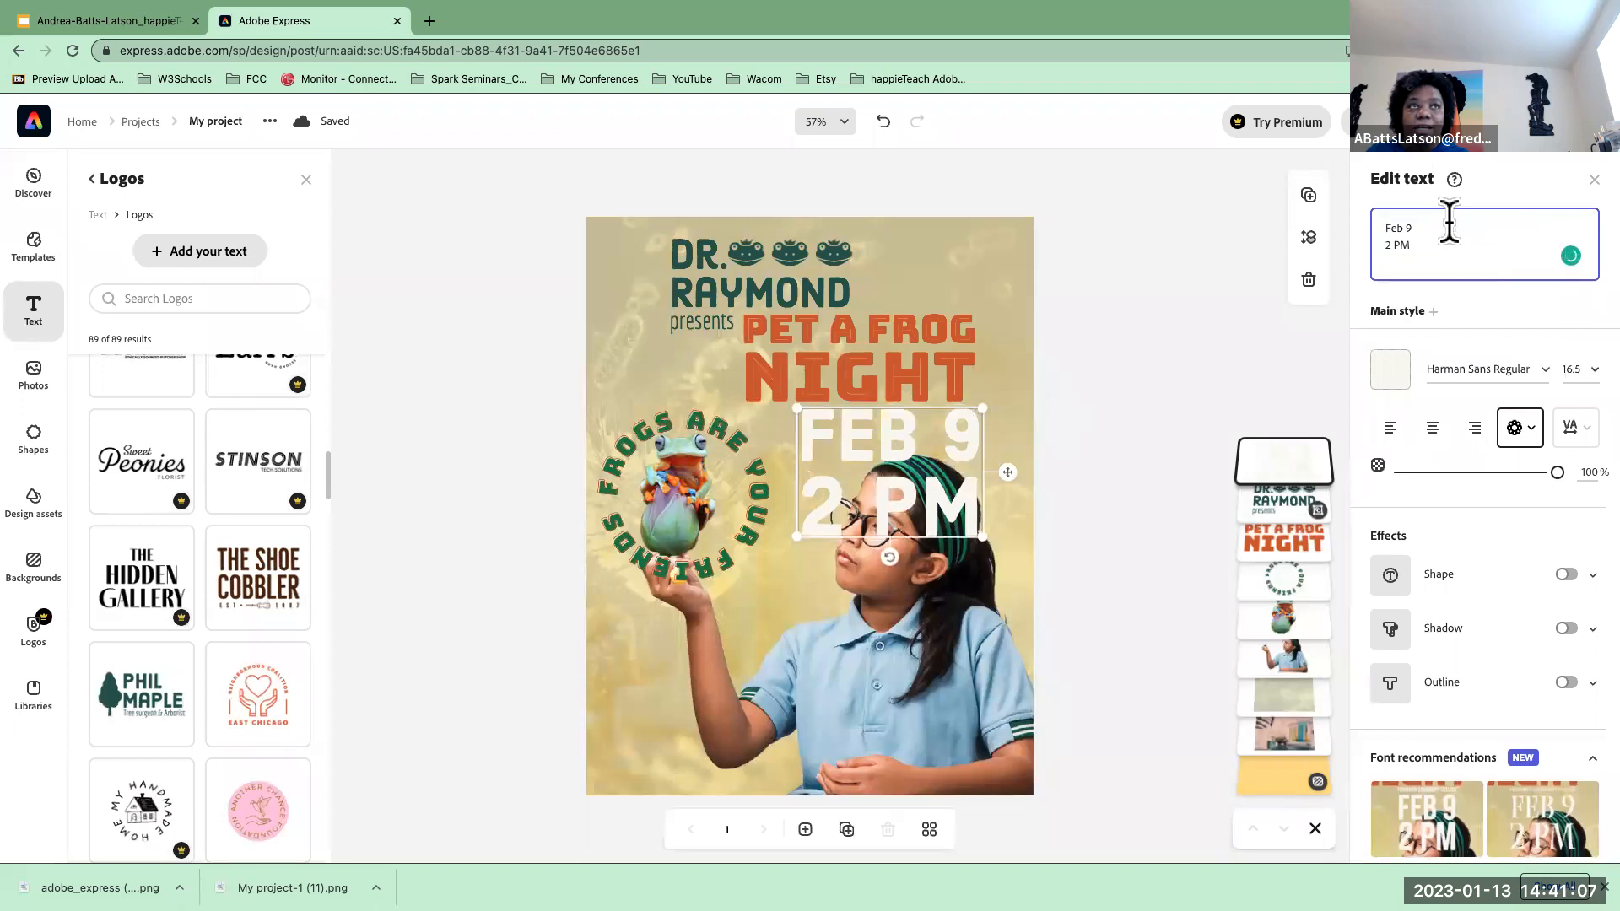
key(super+z)
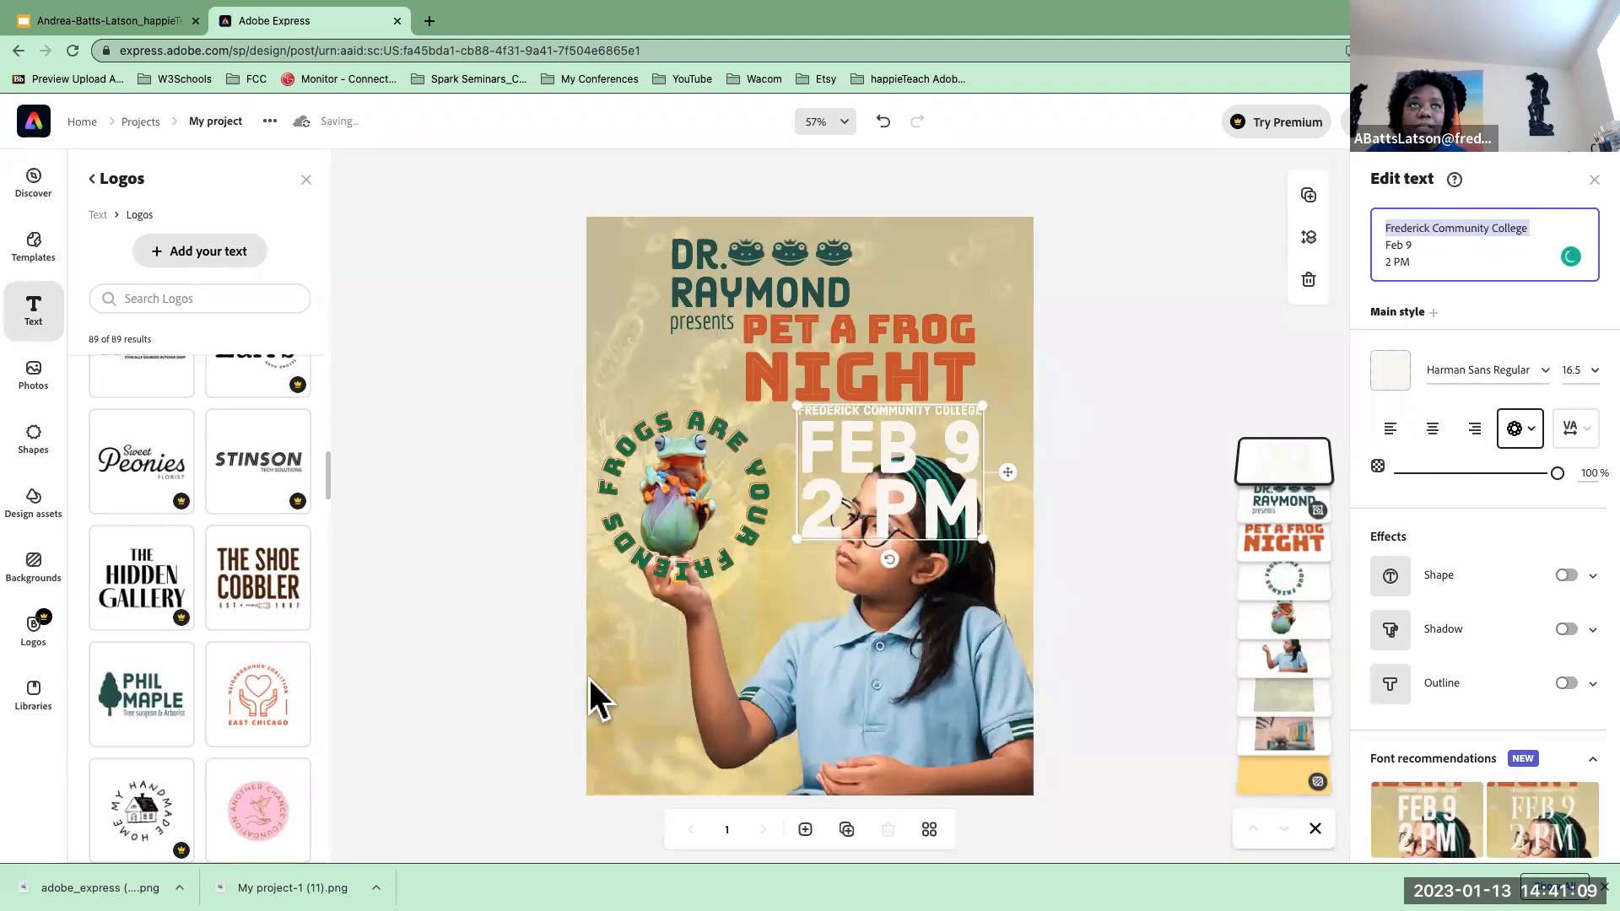
- Left-align the event details, shrink them beneath "NIGHT" and widen the text box to fit the college name on one line
click(887, 456)
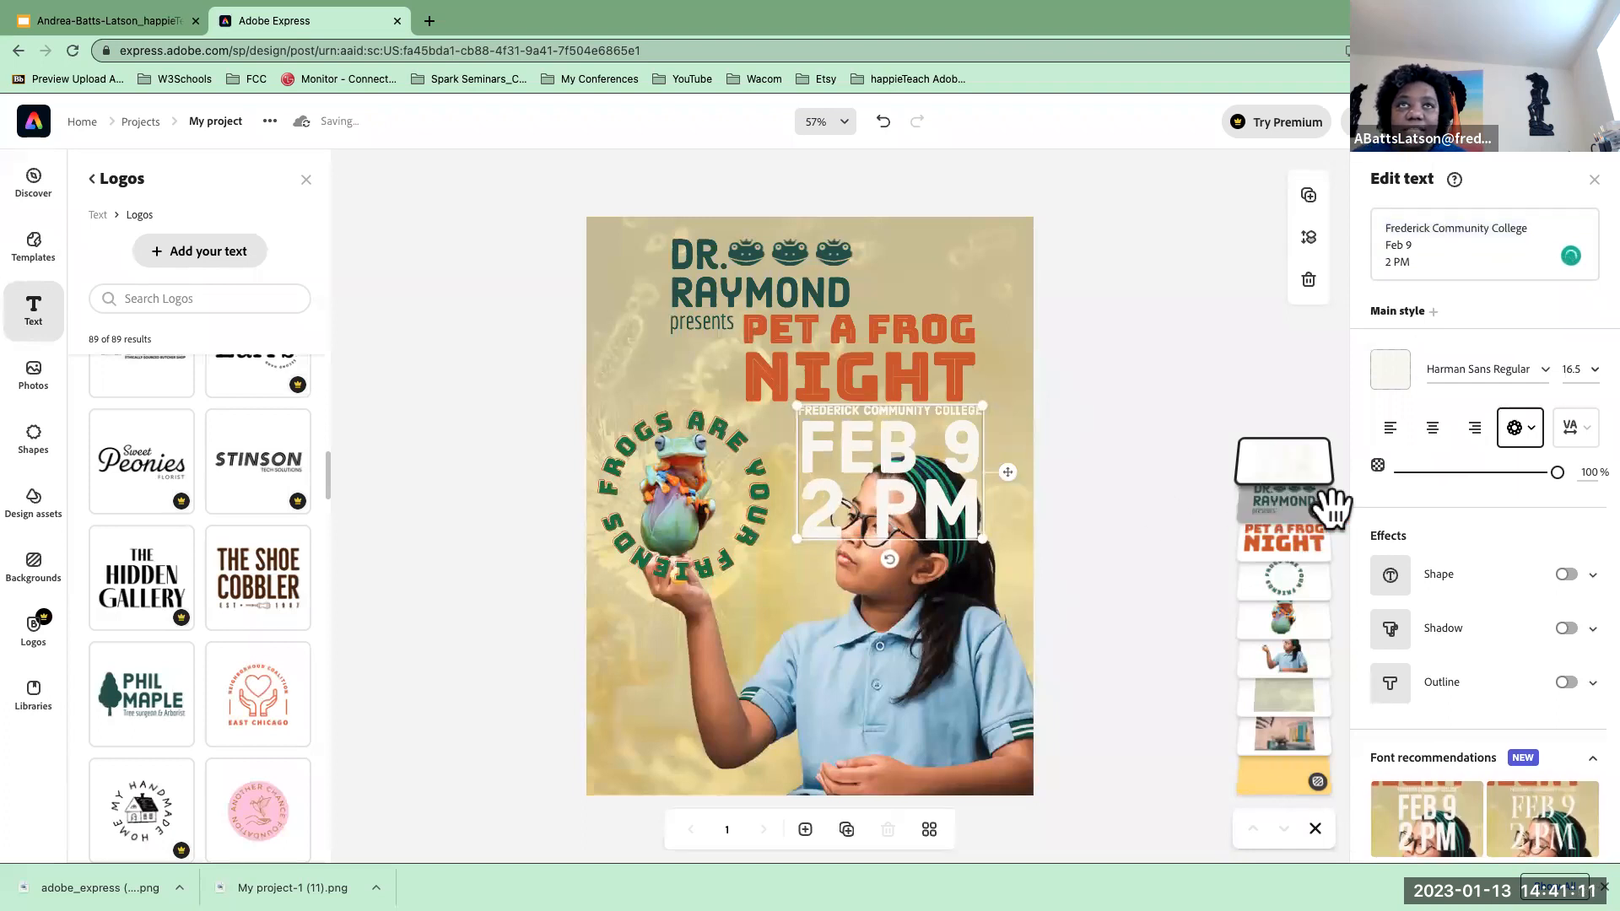
scroll(1456, 595, down, 1)
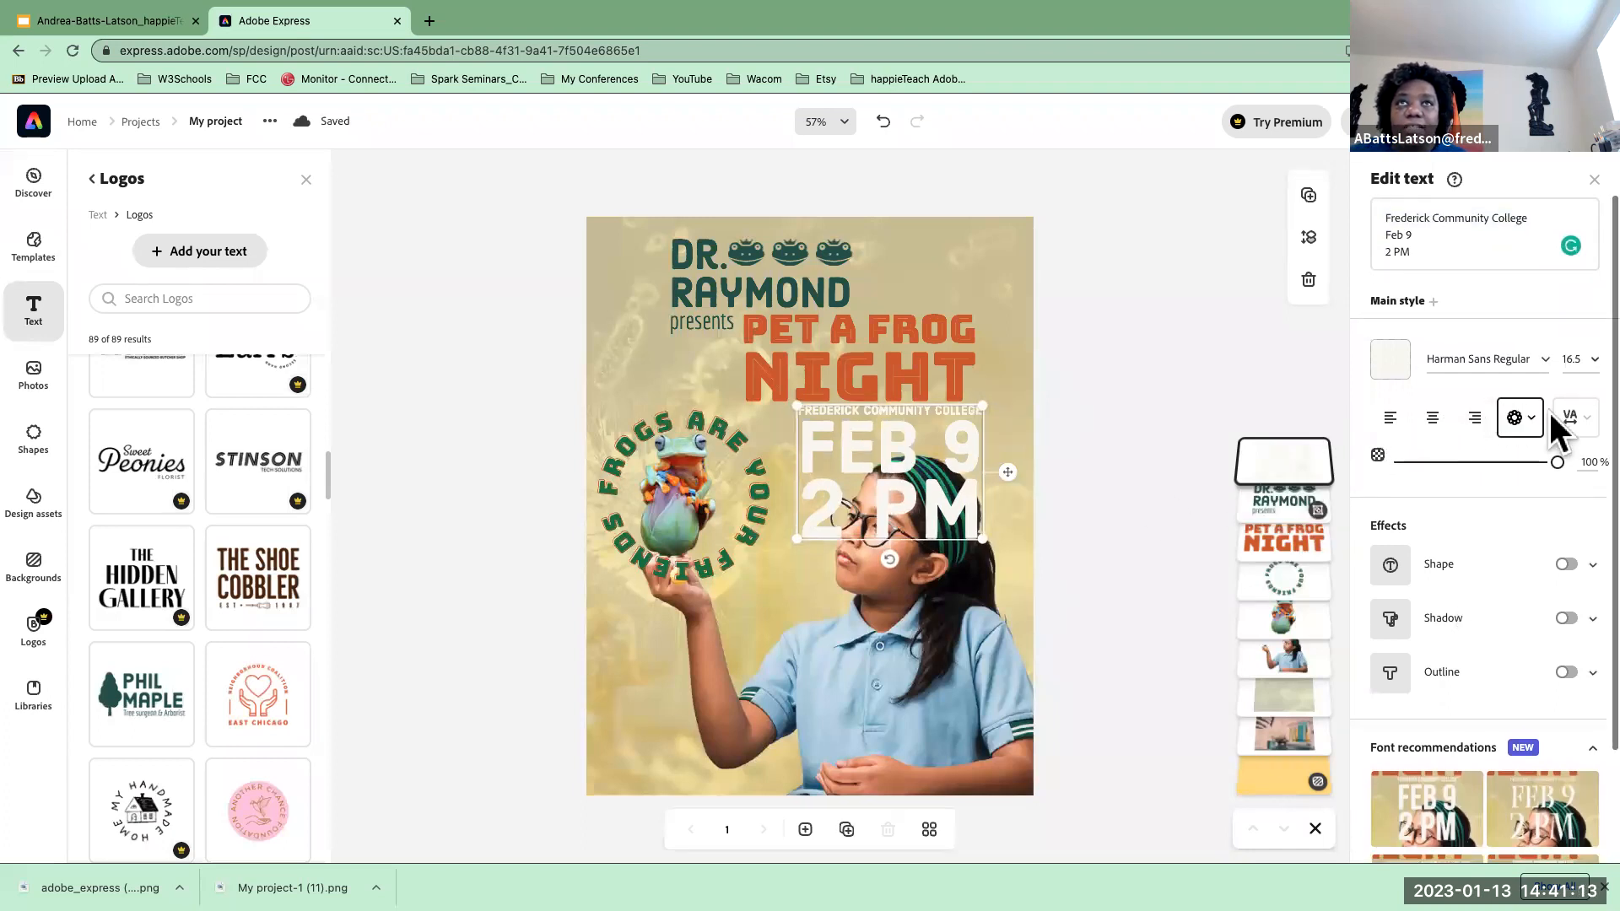
click(1390, 419)
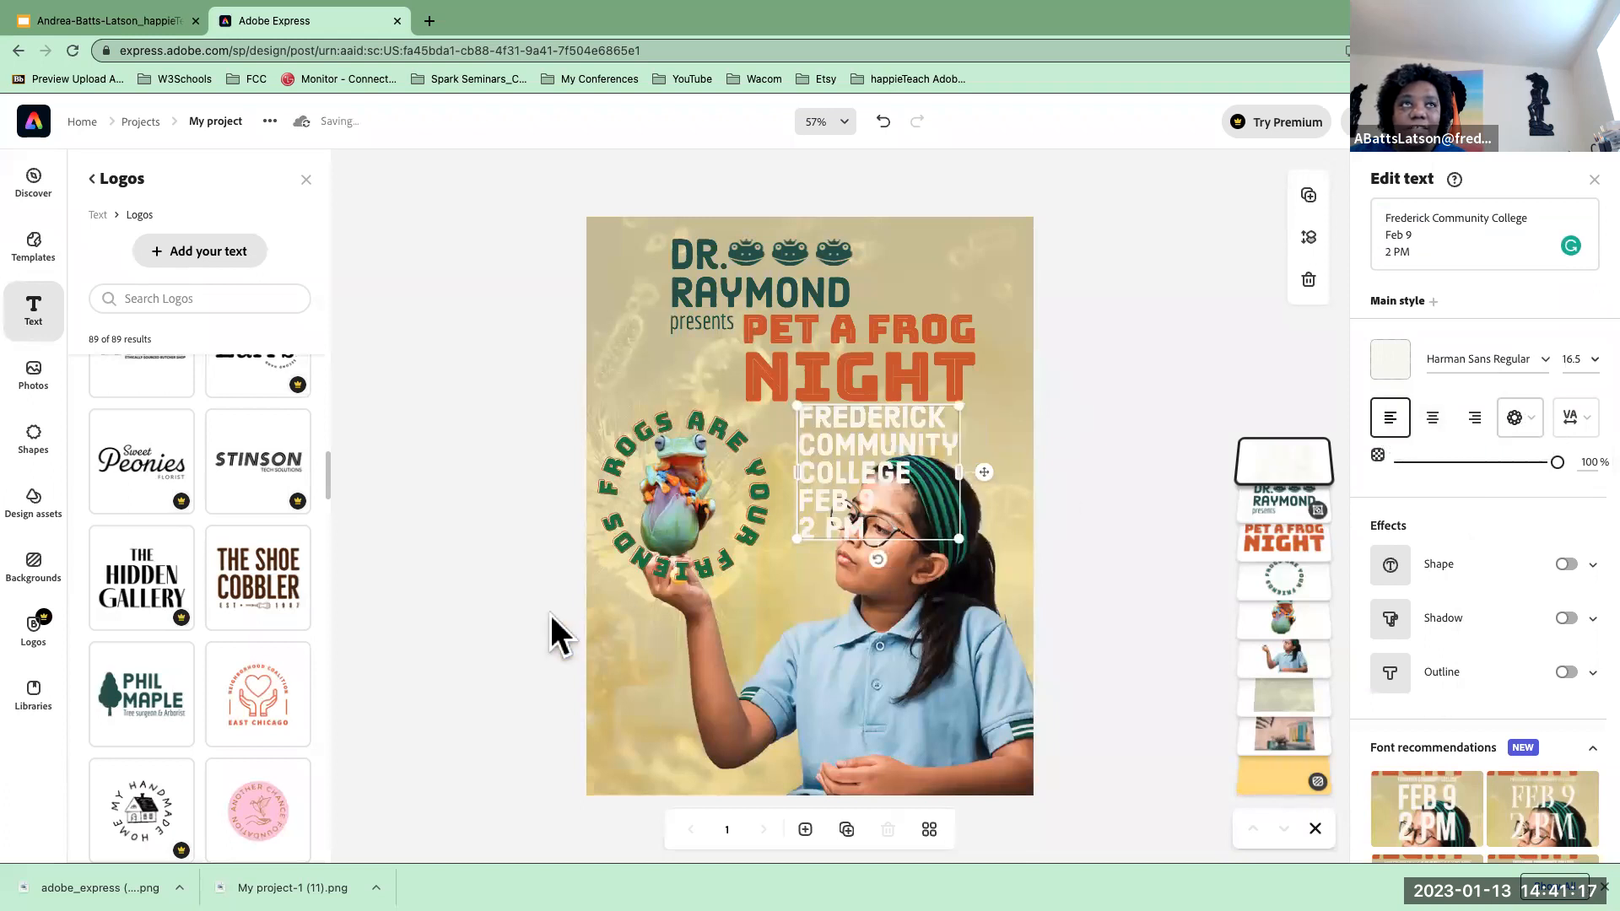
drag(1034, 459, 823, 433)
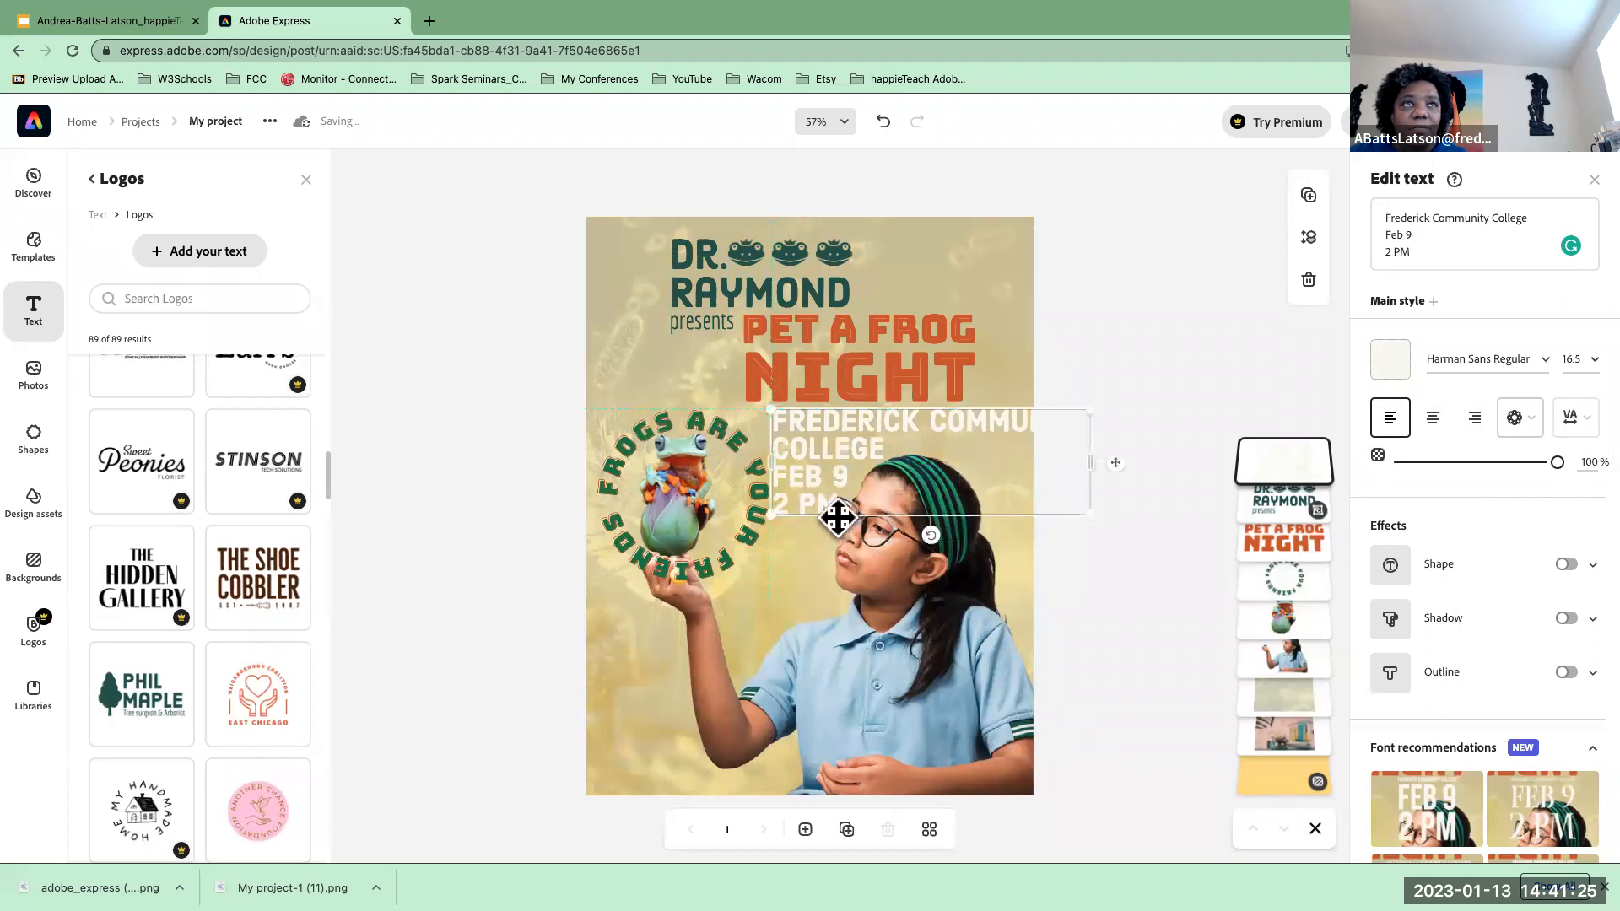
drag(766, 517, 782, 409)
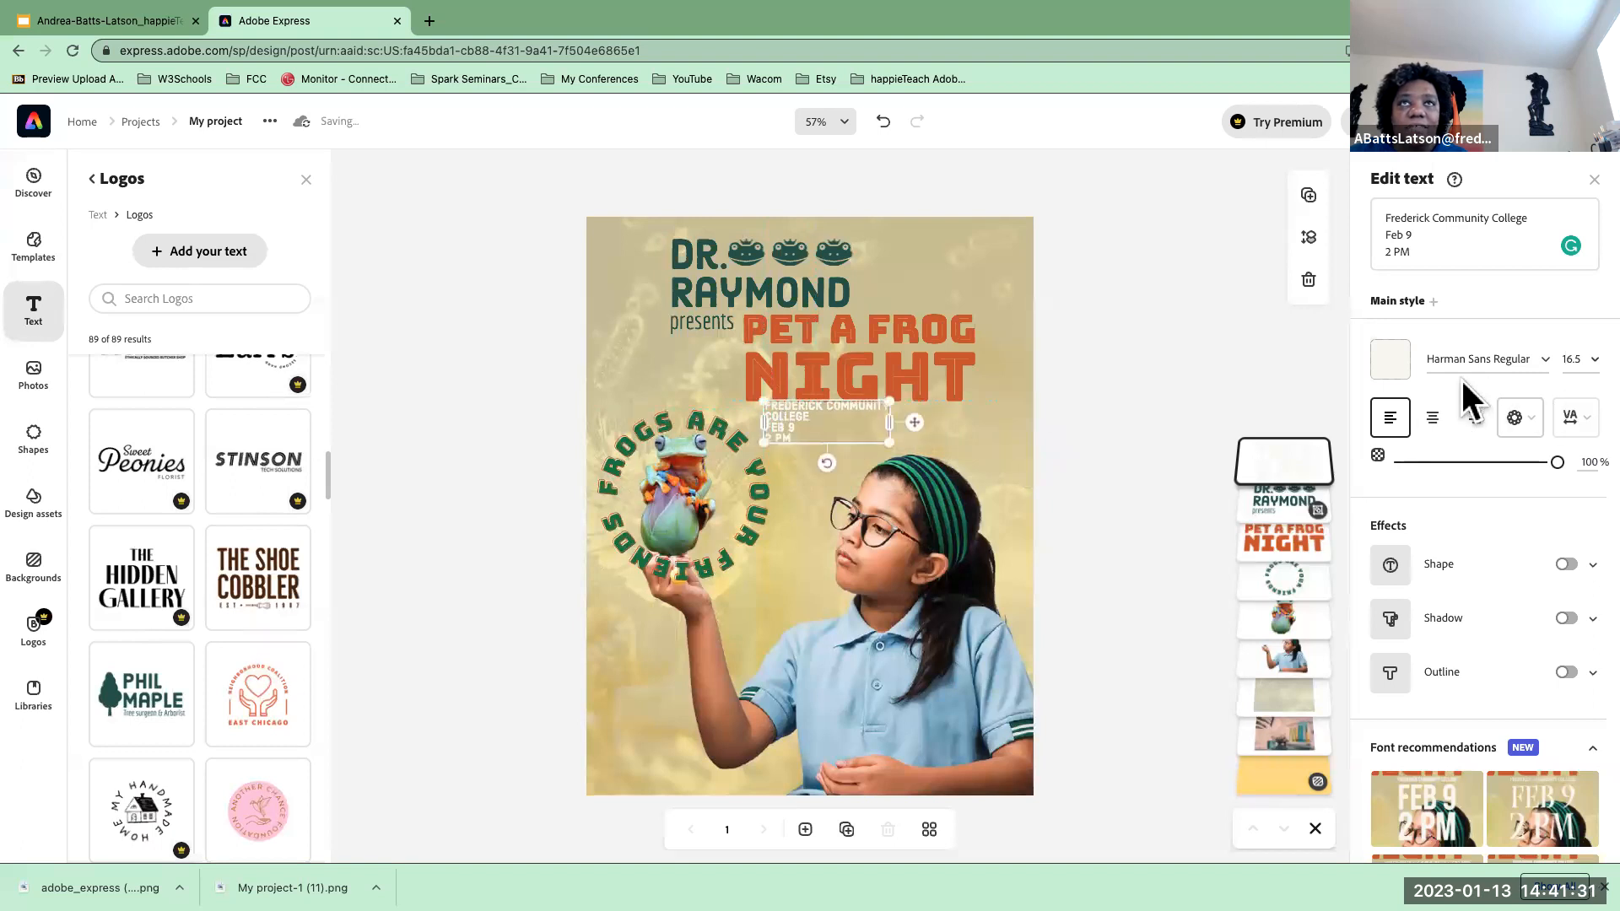
drag(891, 423, 944, 420)
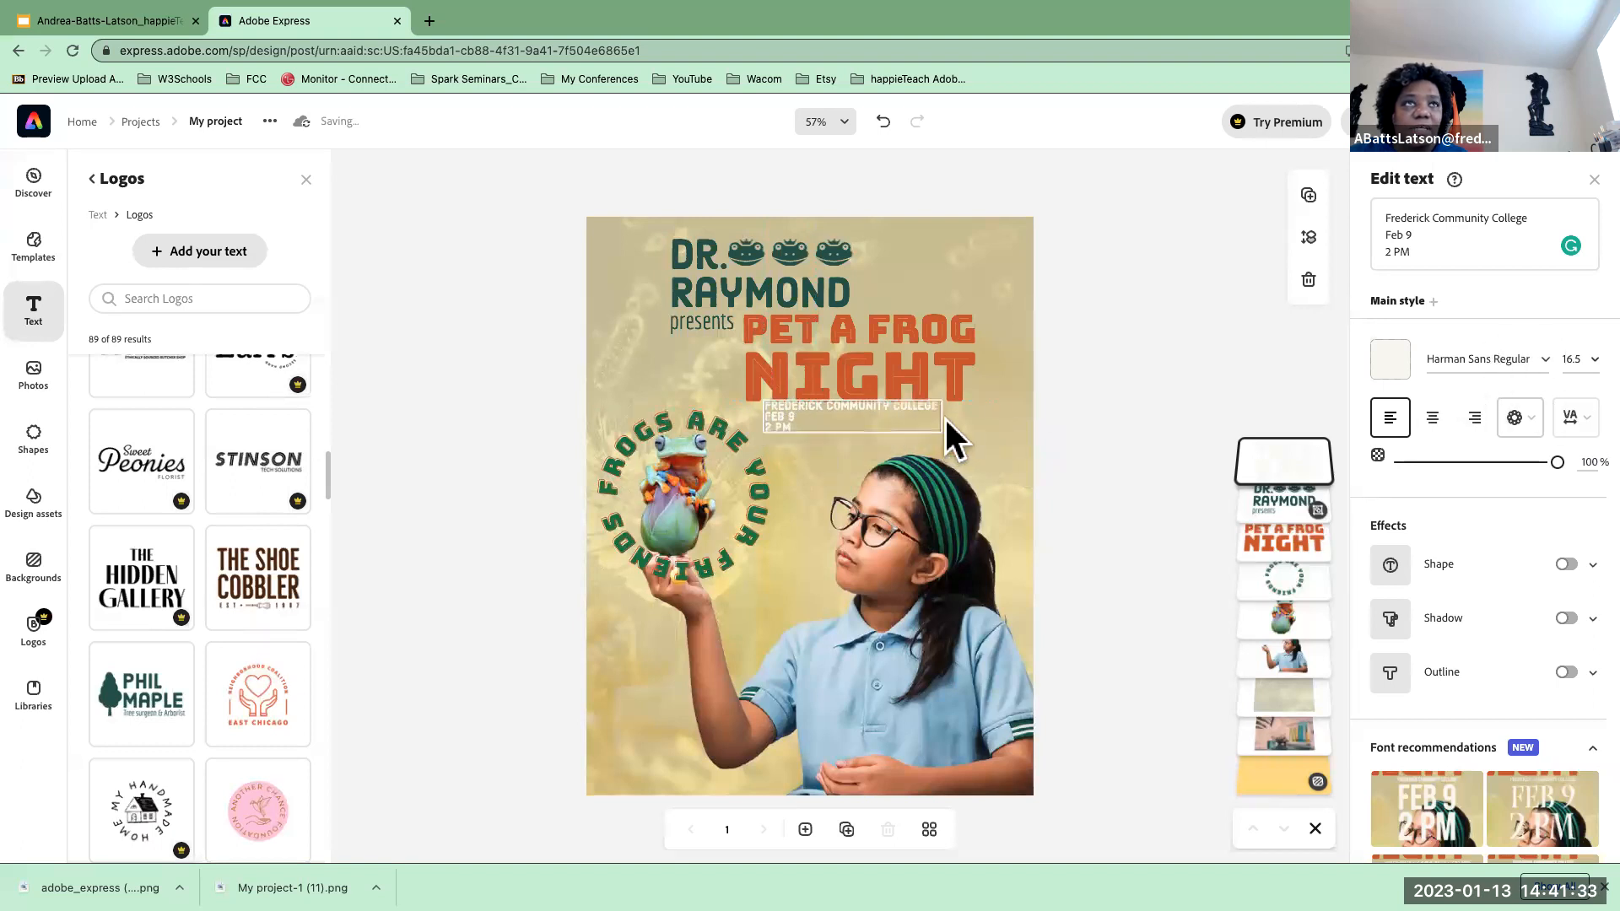
drag(785, 427, 806, 427)
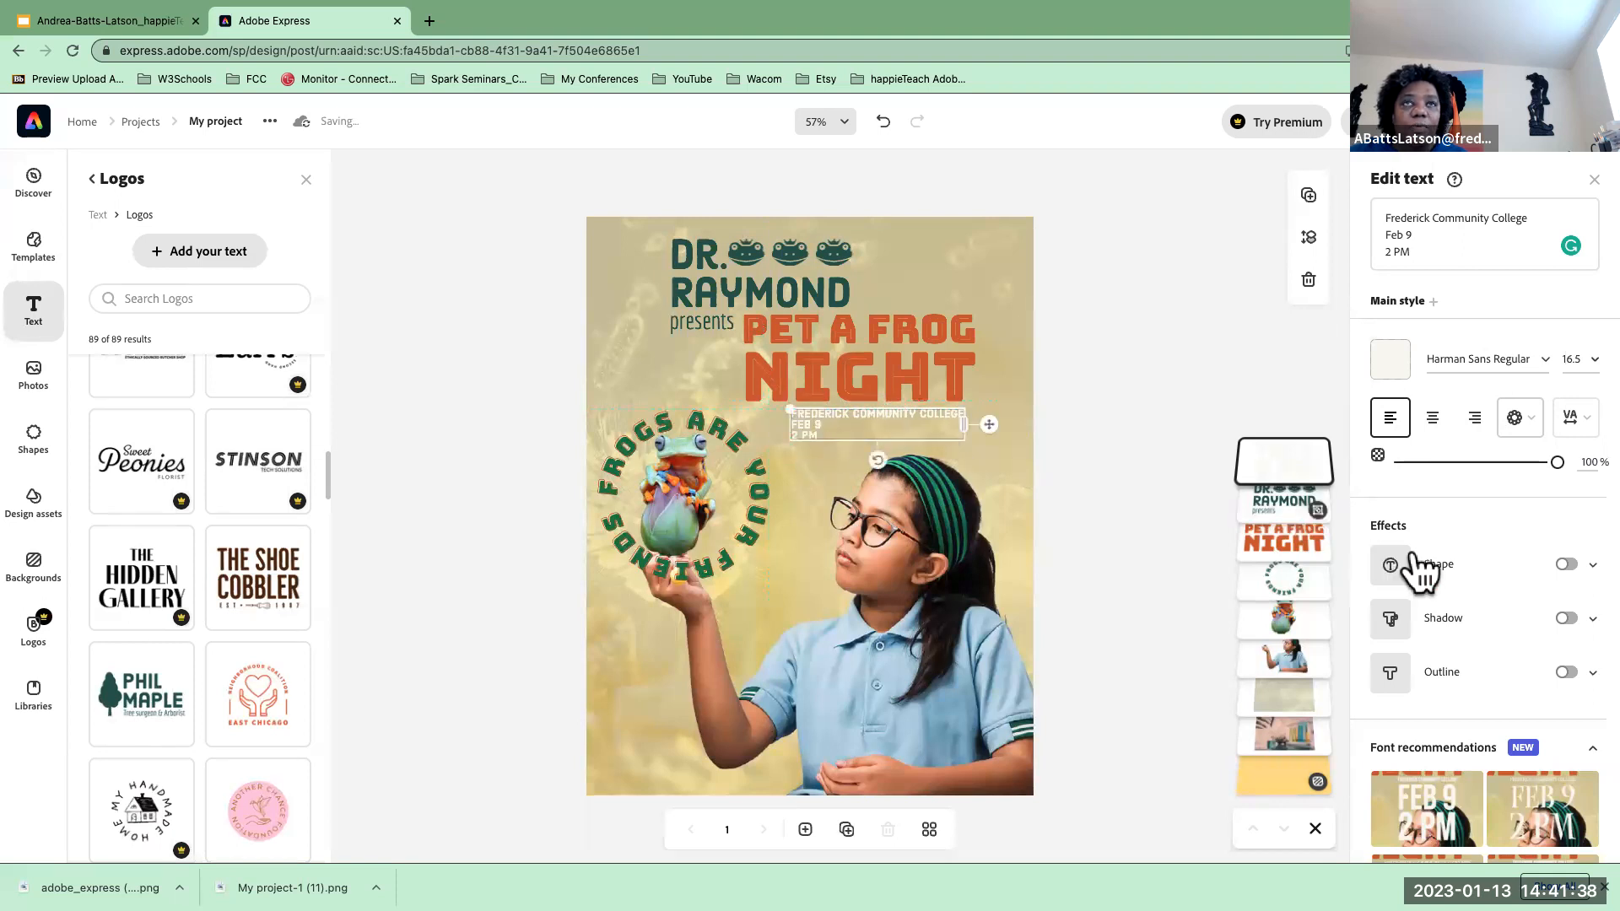
- Format the event details in the palette's dark green #295E52, centre-aligned, at size 33.5
click(1388, 364)
click(1413, 454)
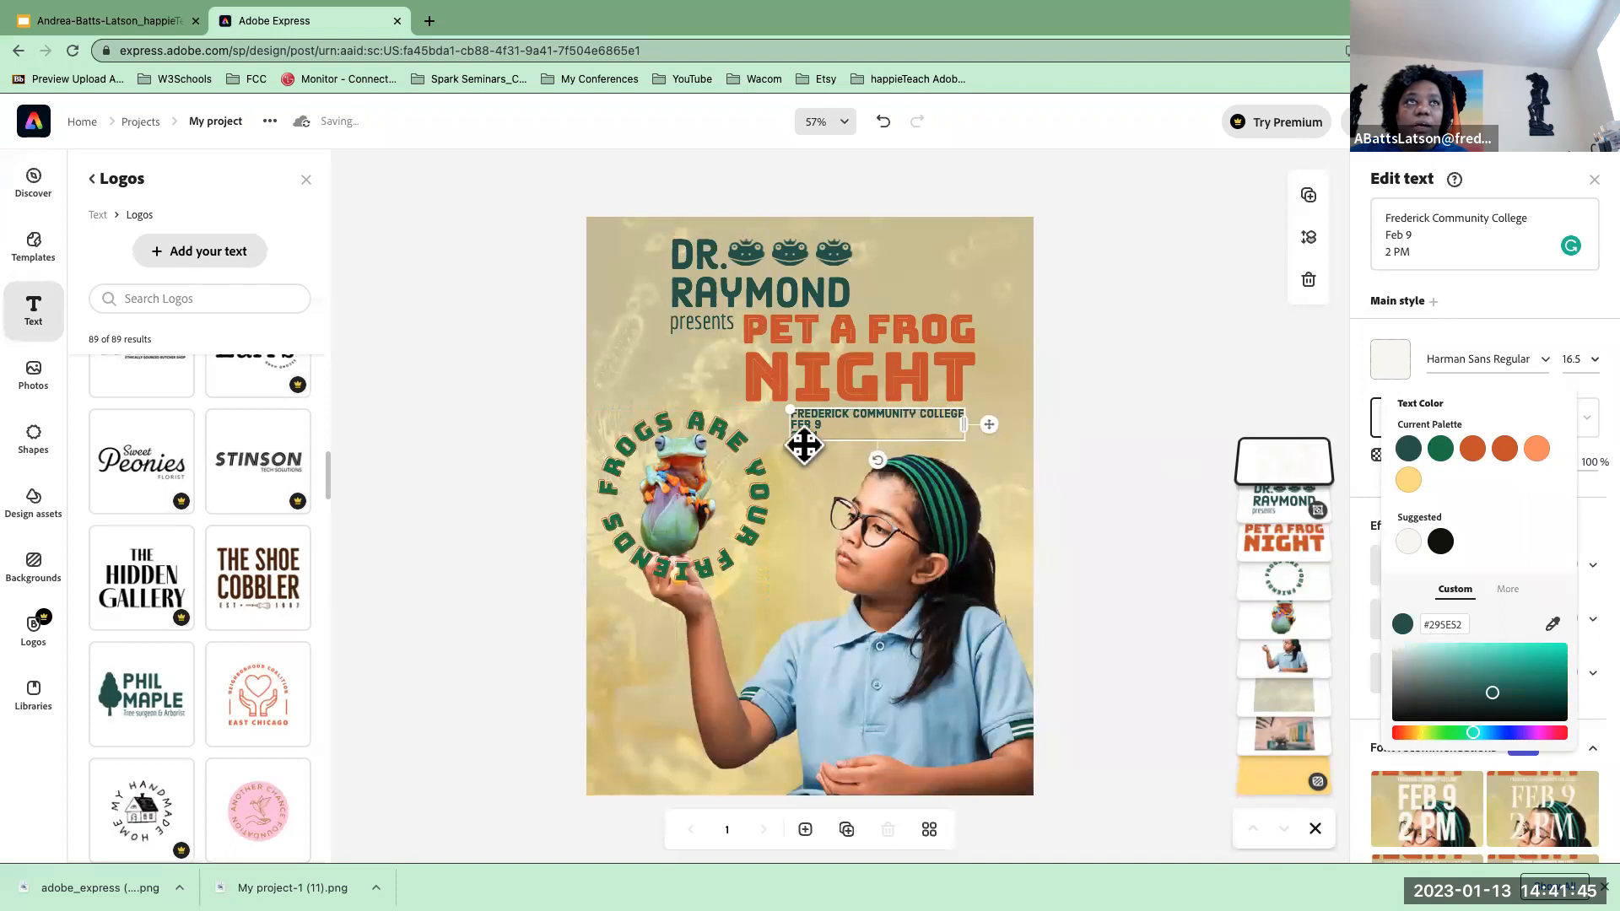
click(911, 416)
click(1433, 419)
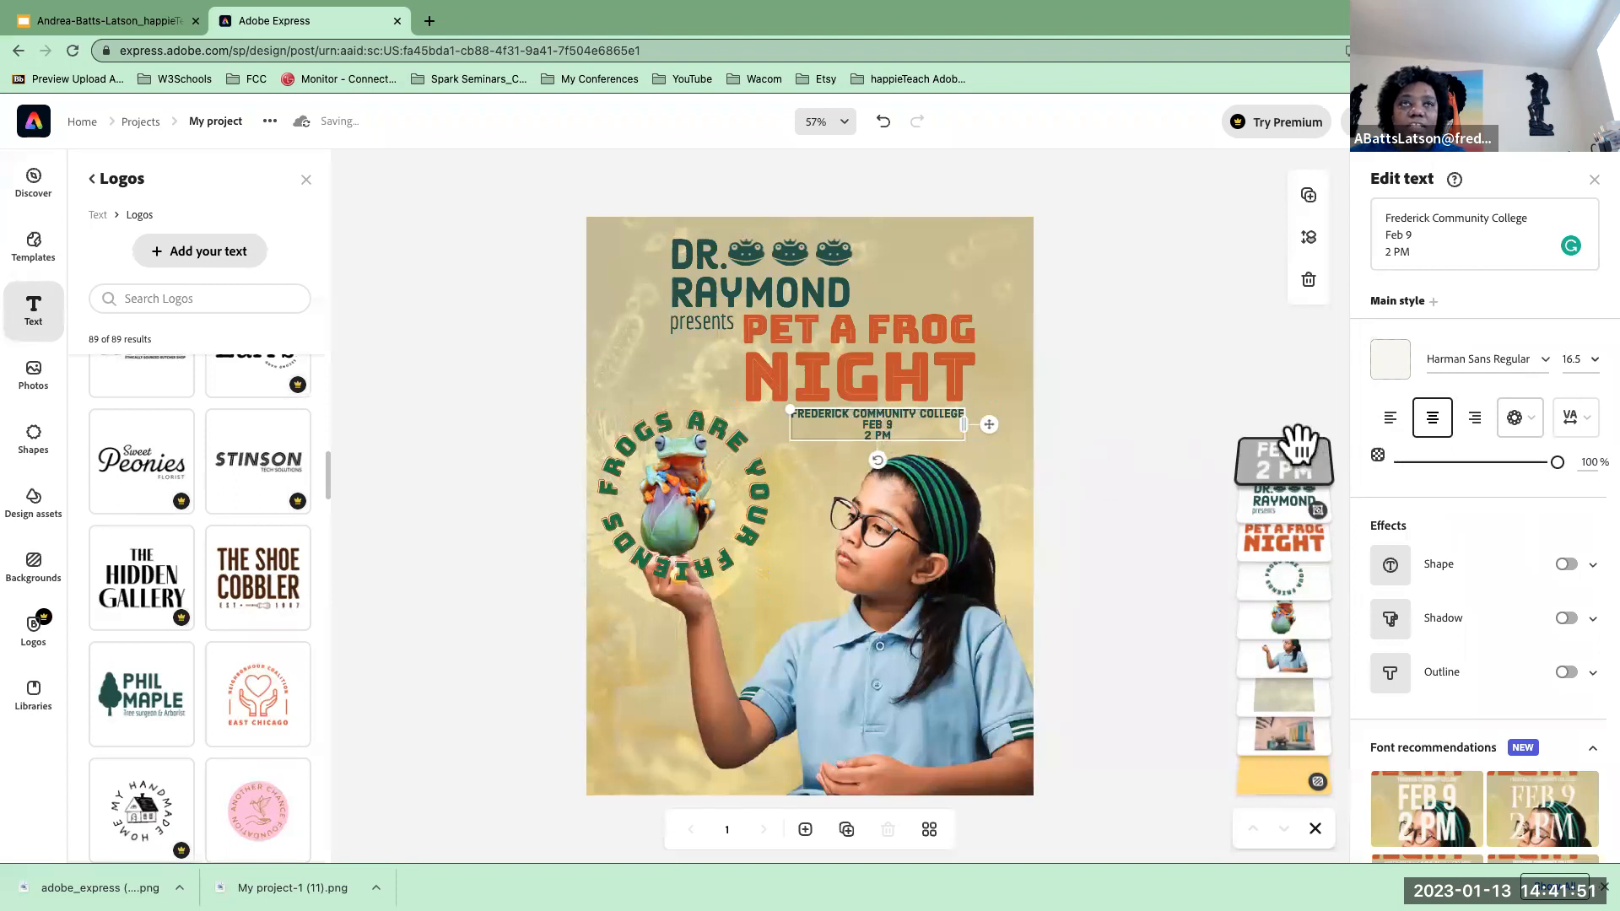
click(1573, 359)
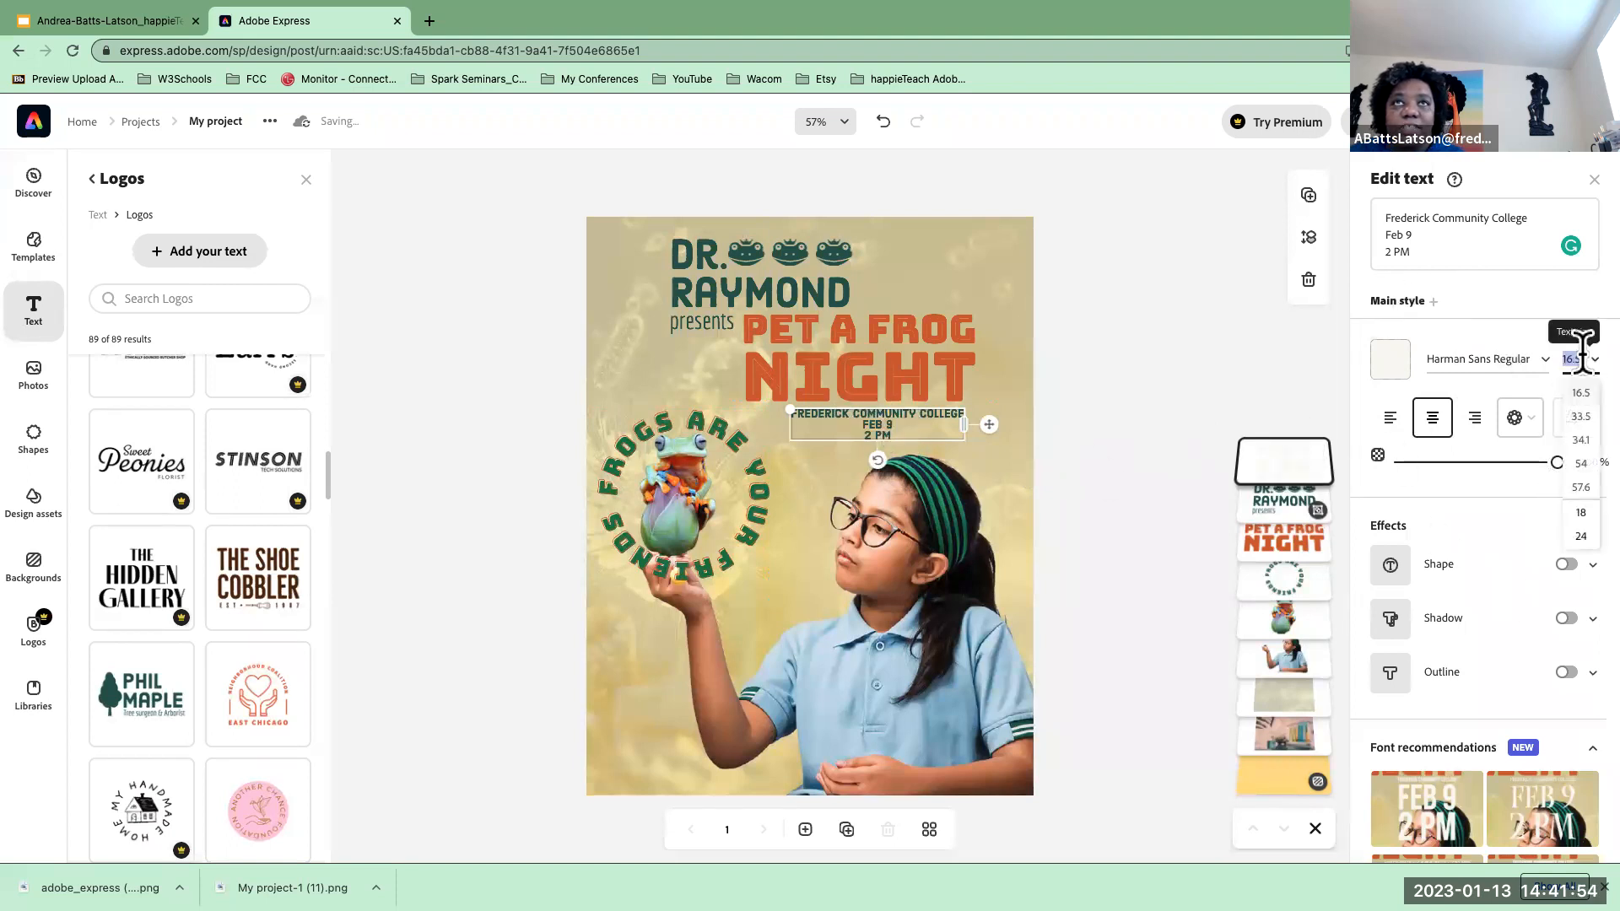
click(1580, 416)
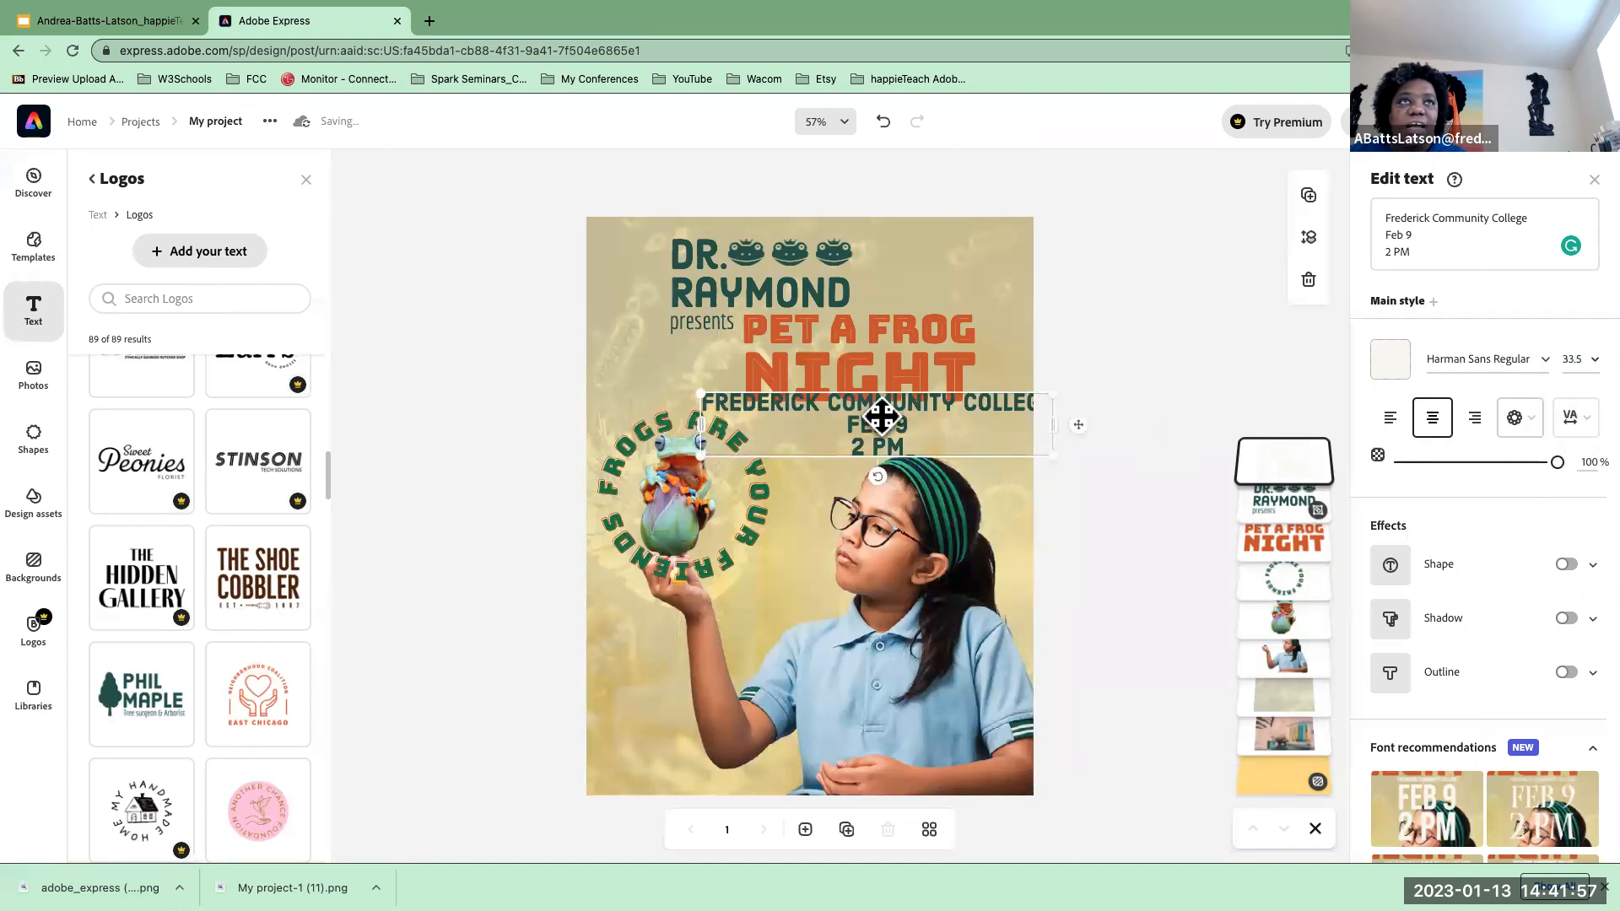
- Shrink the event details text and place it directly beneath "NIGHT", matching the headline's width
drag(696, 461, 780, 441)
mouse_move(906, 422)
mouse_down()
mouse_move(866, 423)
mouse_move(898, 432)
mouse_up()
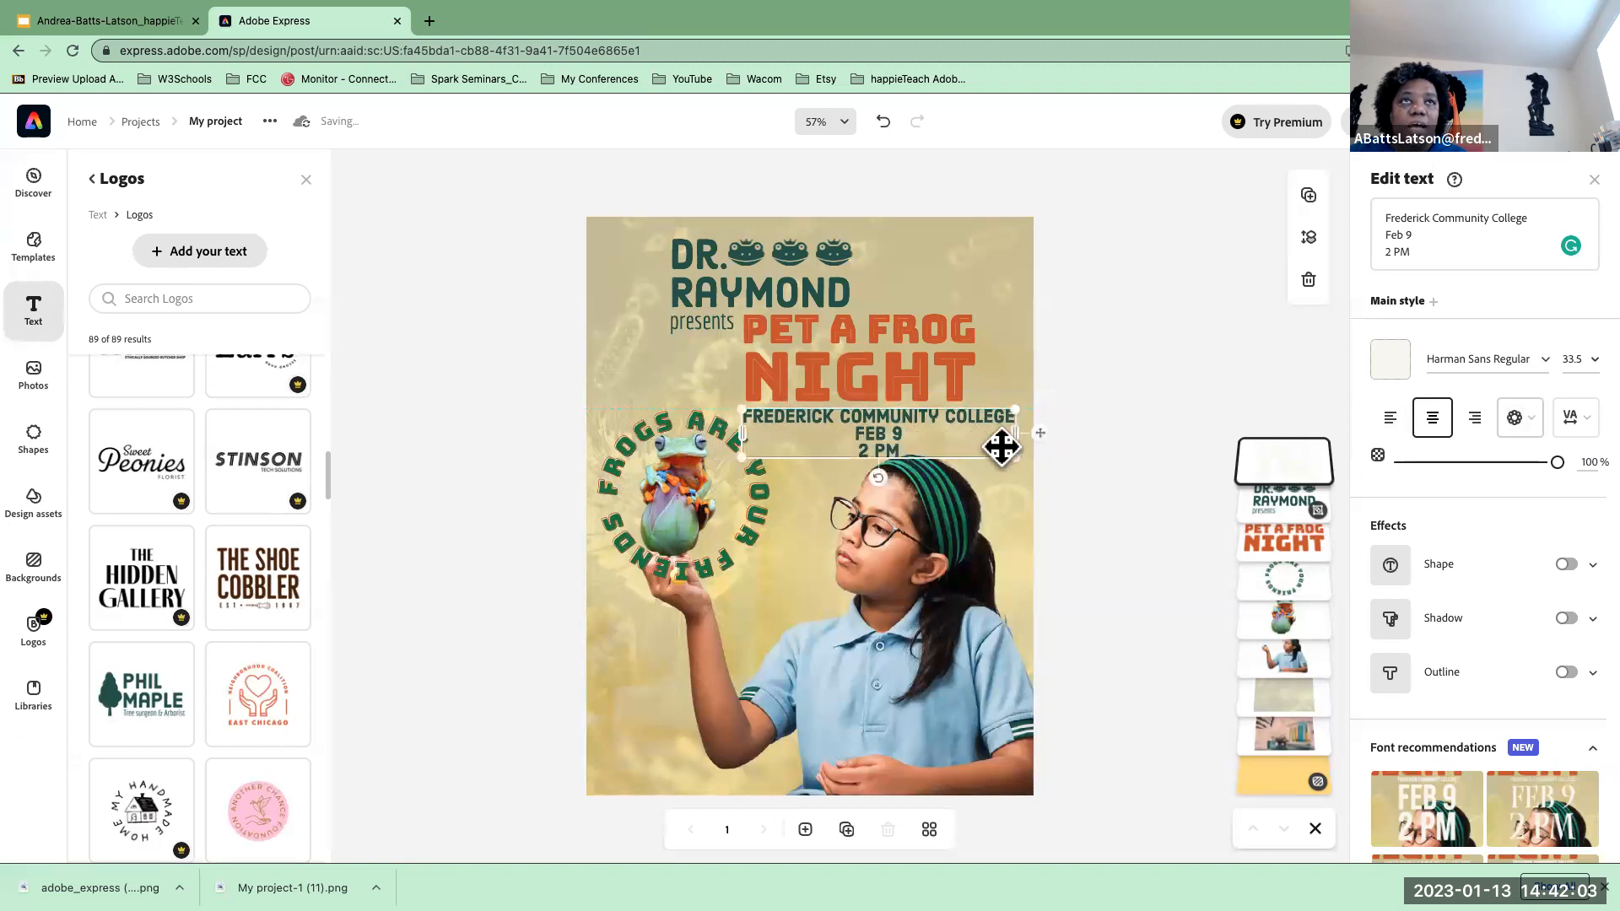
drag(1016, 459, 977, 458)
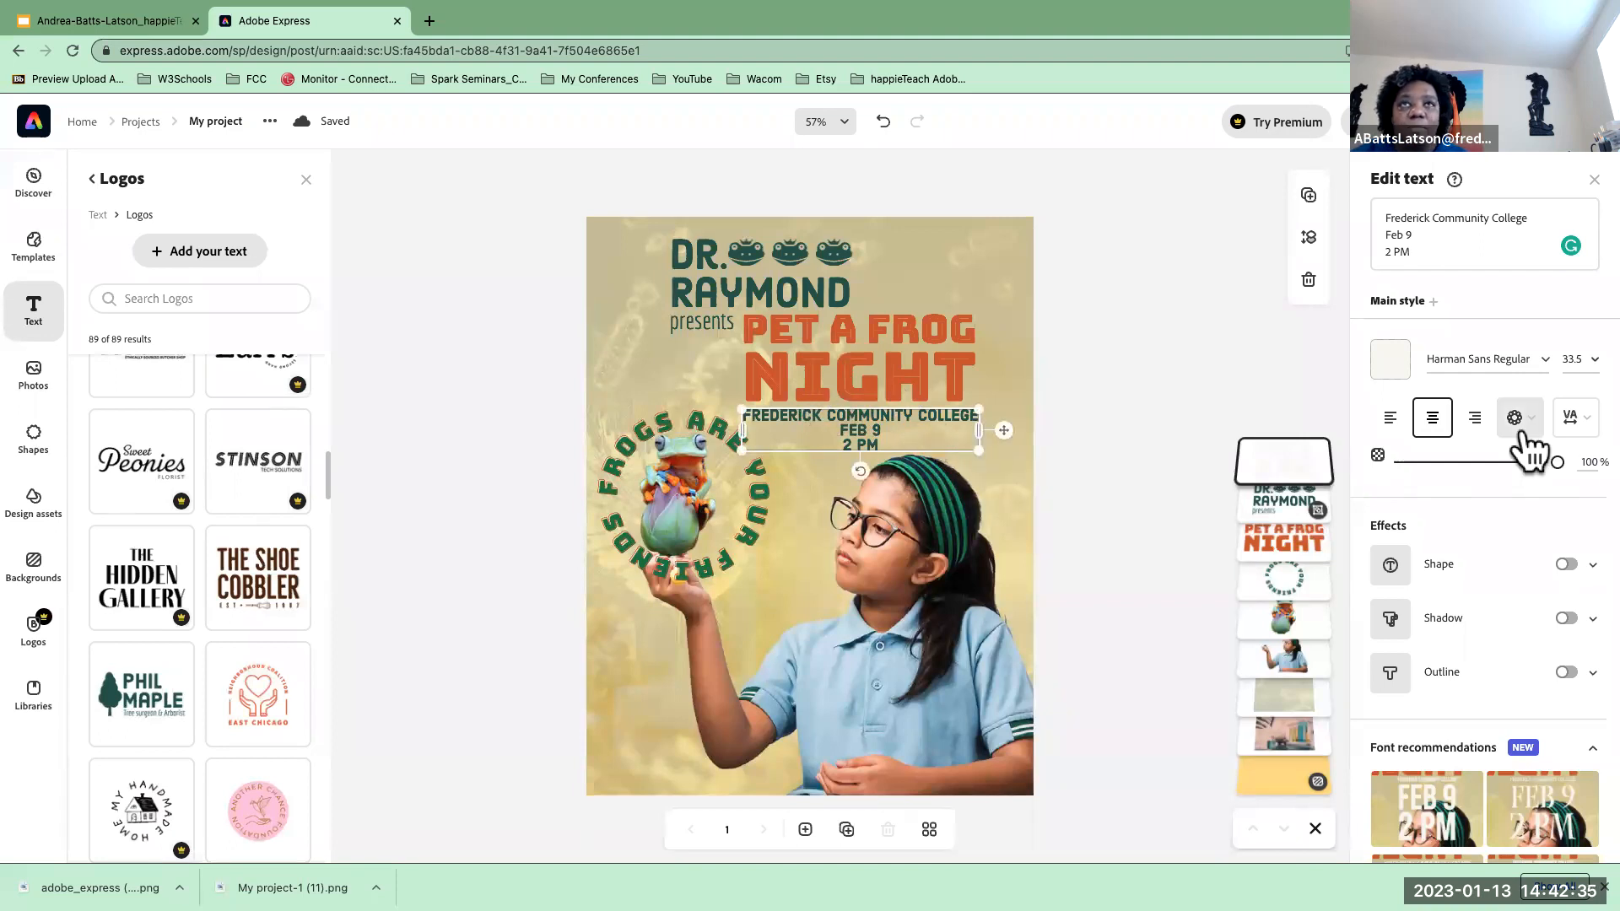
- Set the line spacing of the event details to 59 and keep the letter spacing at 0
click(1571, 419)
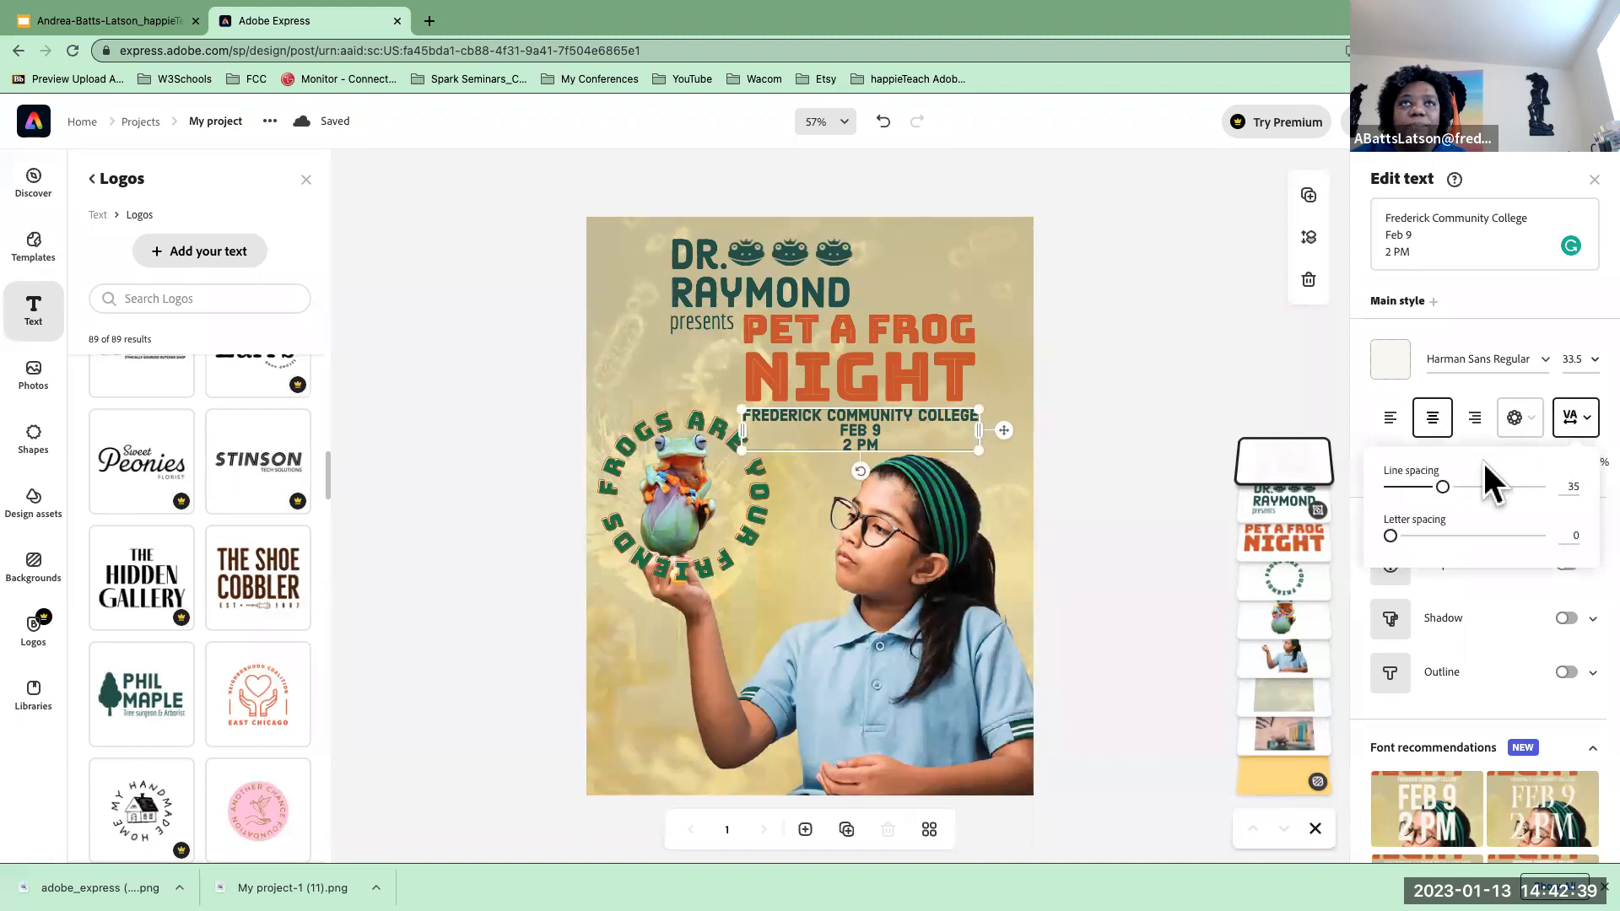
mouse_move(1441, 489)
mouse_down()
mouse_move(1559, 489)
mouse_move(1403, 489)
mouse_move(1573, 491)
mouse_move(1448, 493)
mouse_up()
mouse_move(1390, 533)
mouse_down()
mouse_move(1454, 531)
mouse_move(1376, 530)
mouse_up()
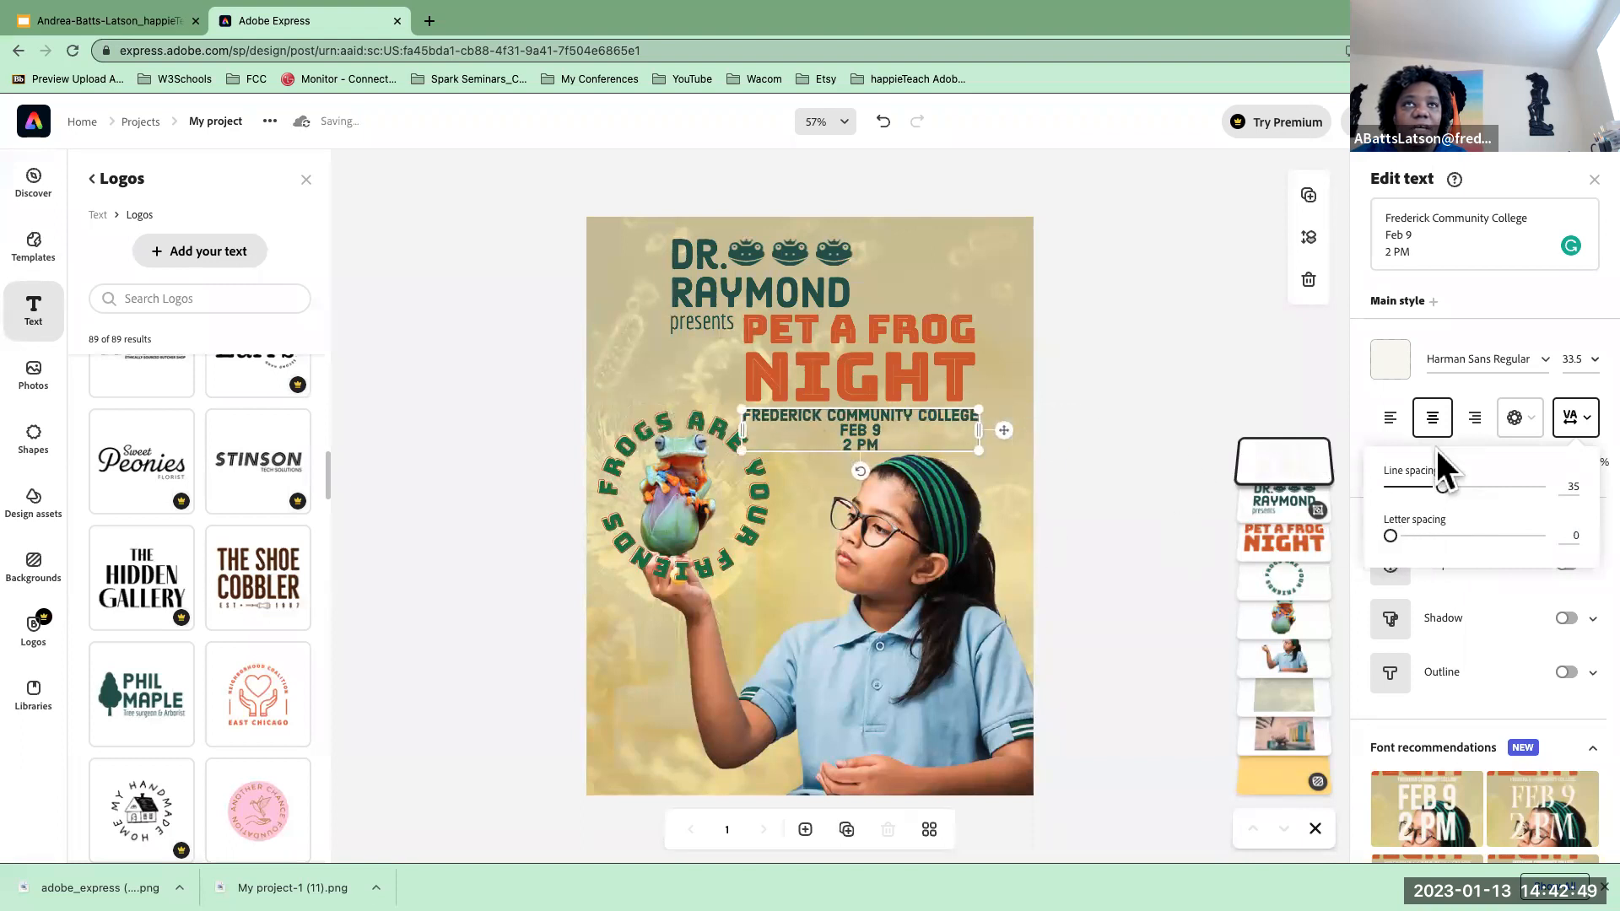
drag(1391, 535, 1386, 535)
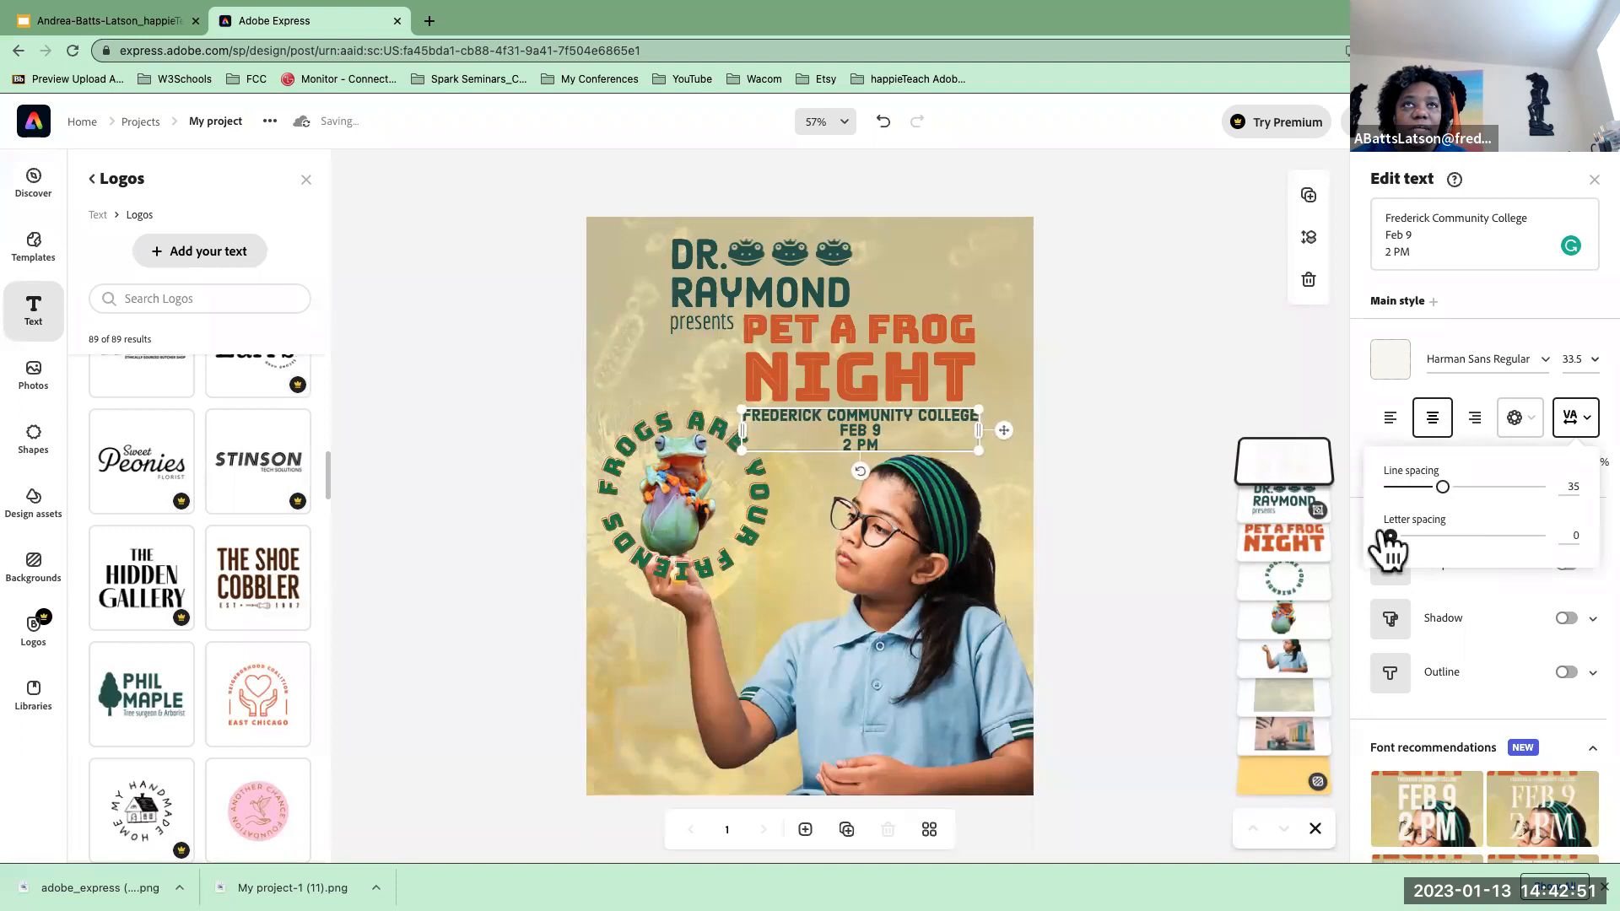
drag(1442, 489, 1478, 492)
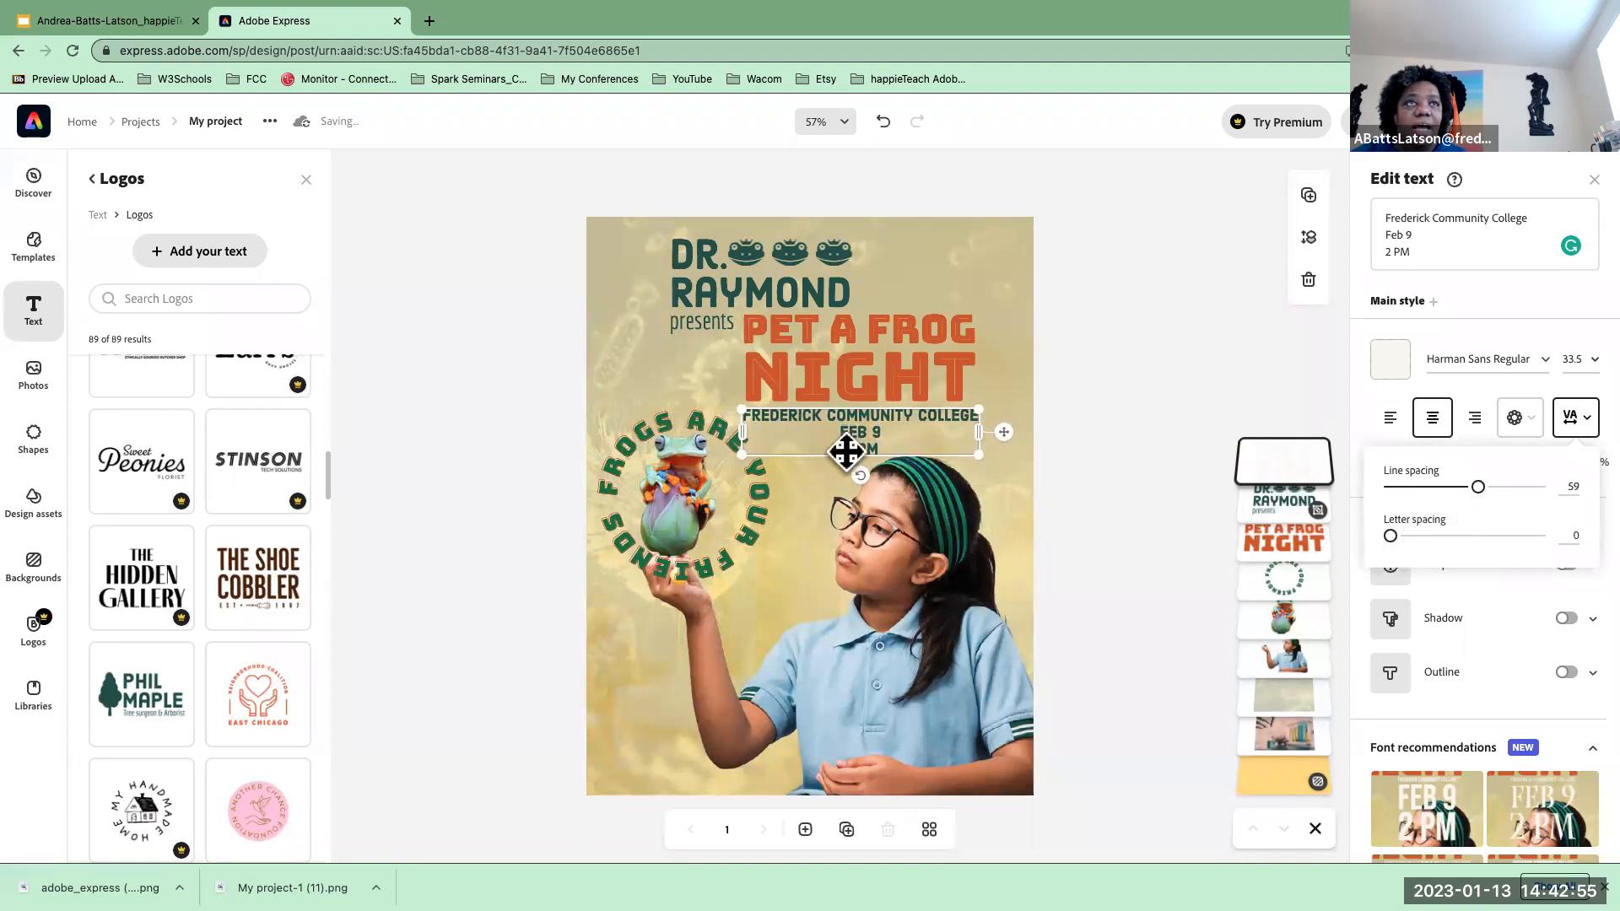
- Merge the date and time of the event details into one line reading "Feb 9 | 2 PM"
click(1381, 255)
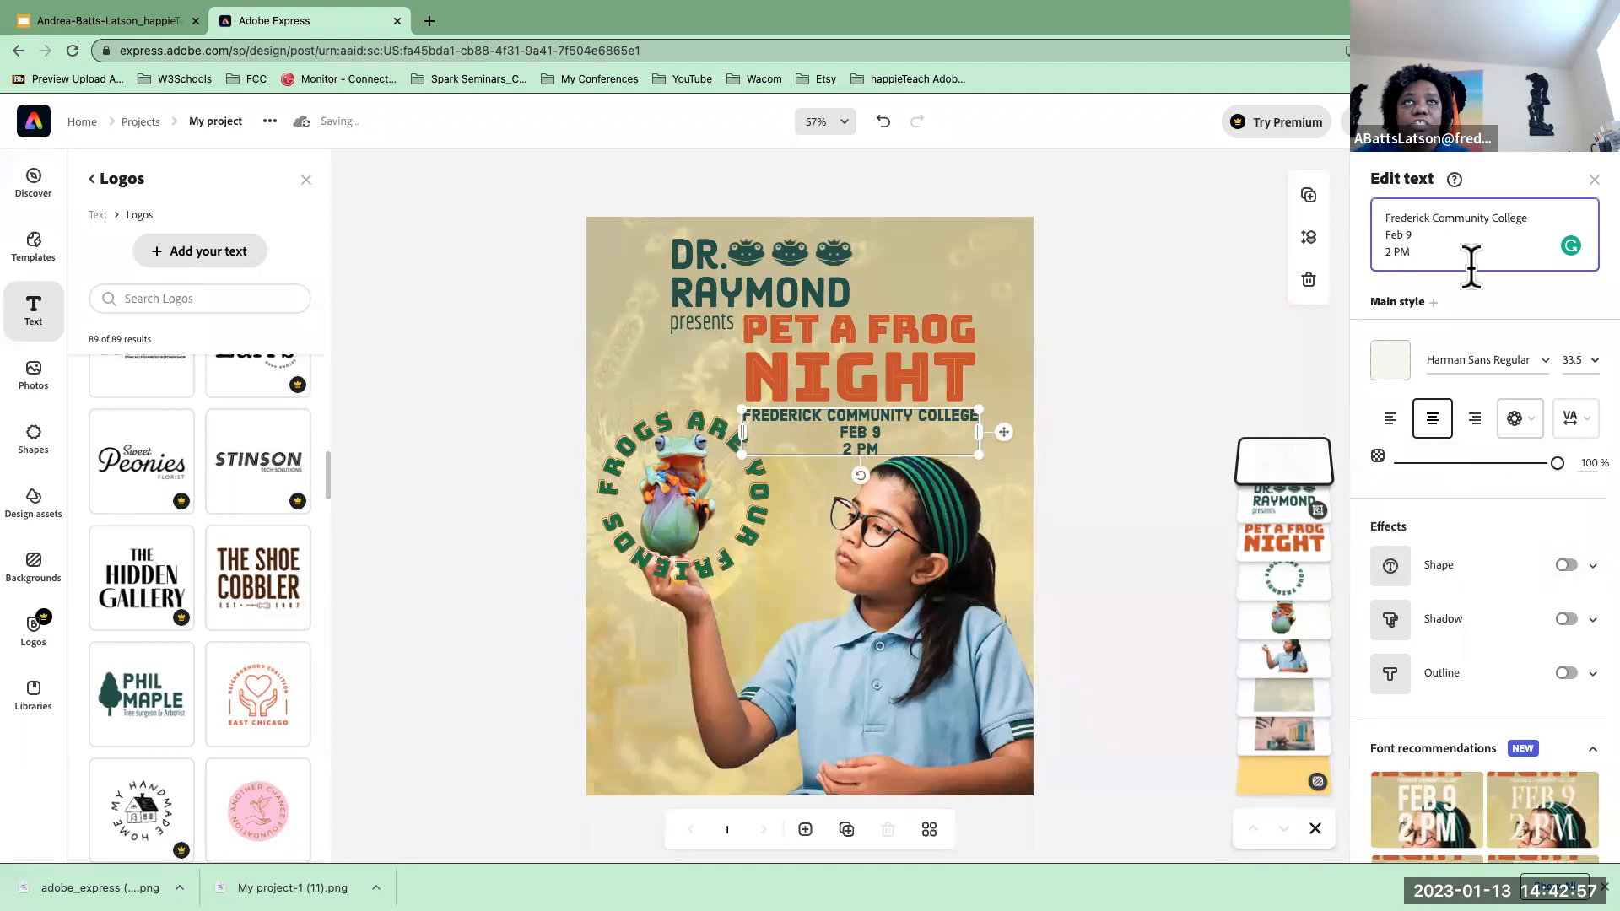
key(BackSpace)
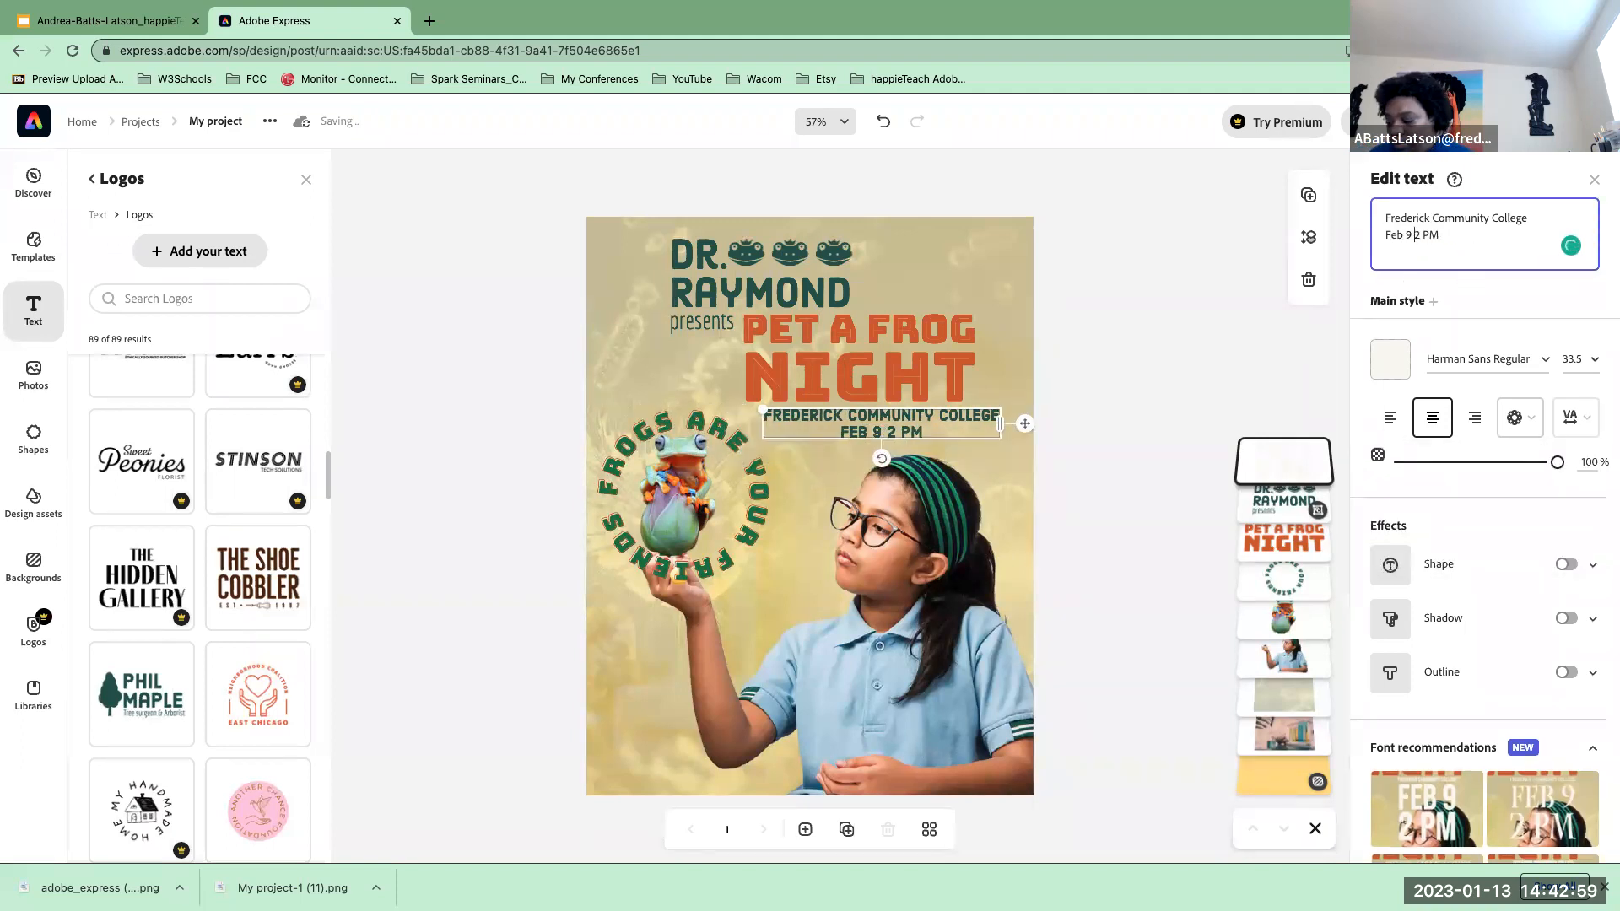
text(|)
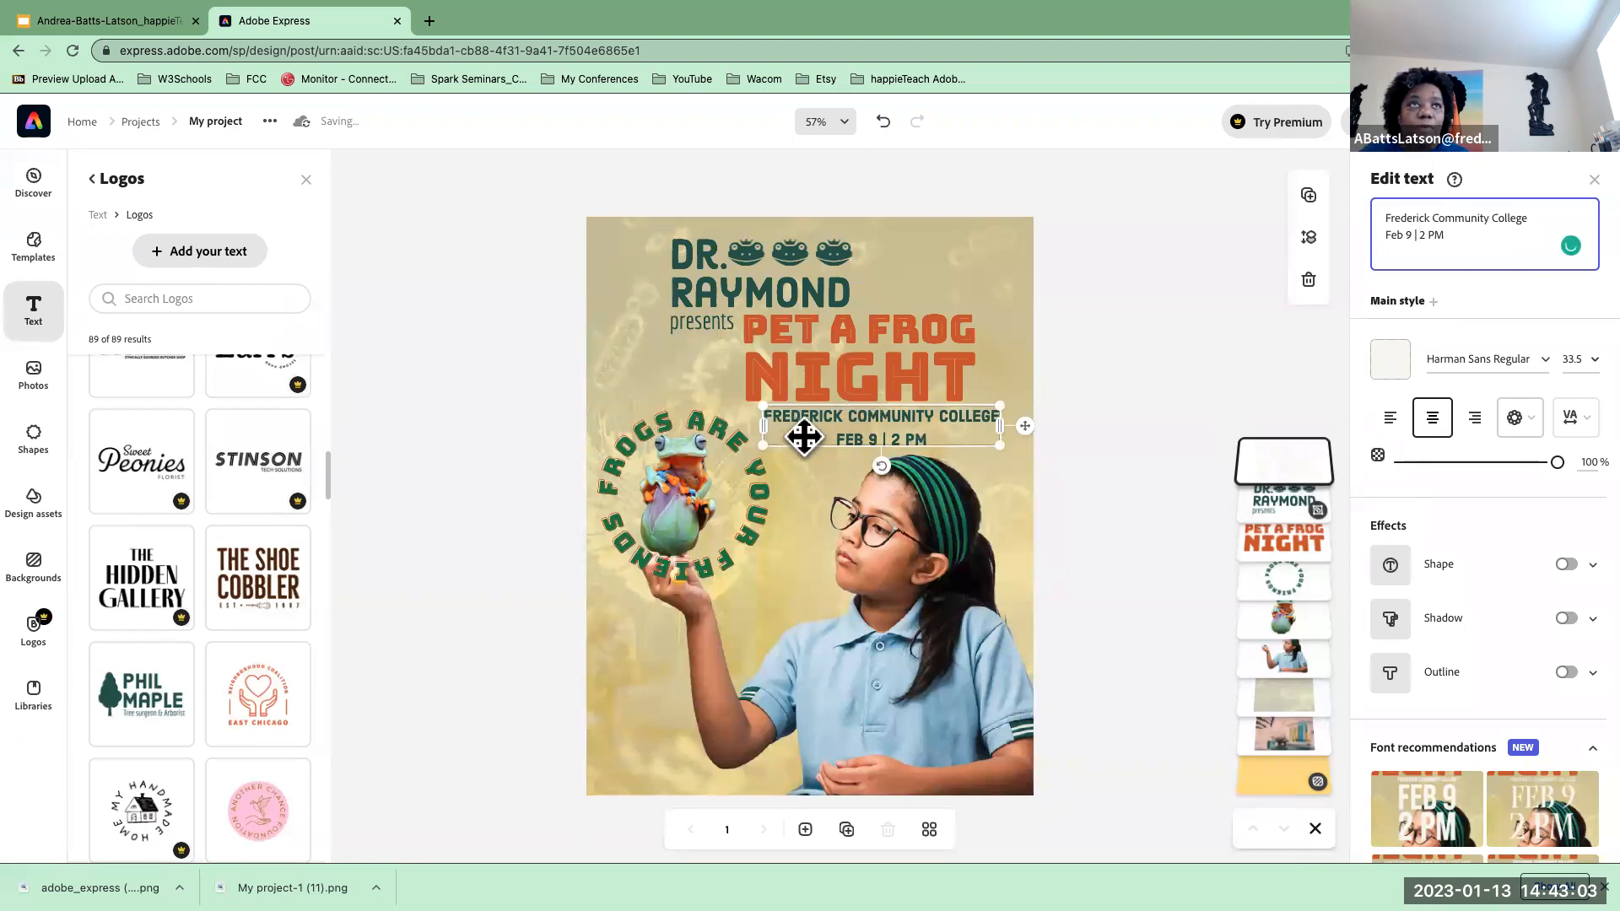
- Shrink the event details to size 20.4 and nudge them into place, centred closely beneath "NIGHT"
drag(1003, 447, 970, 441)
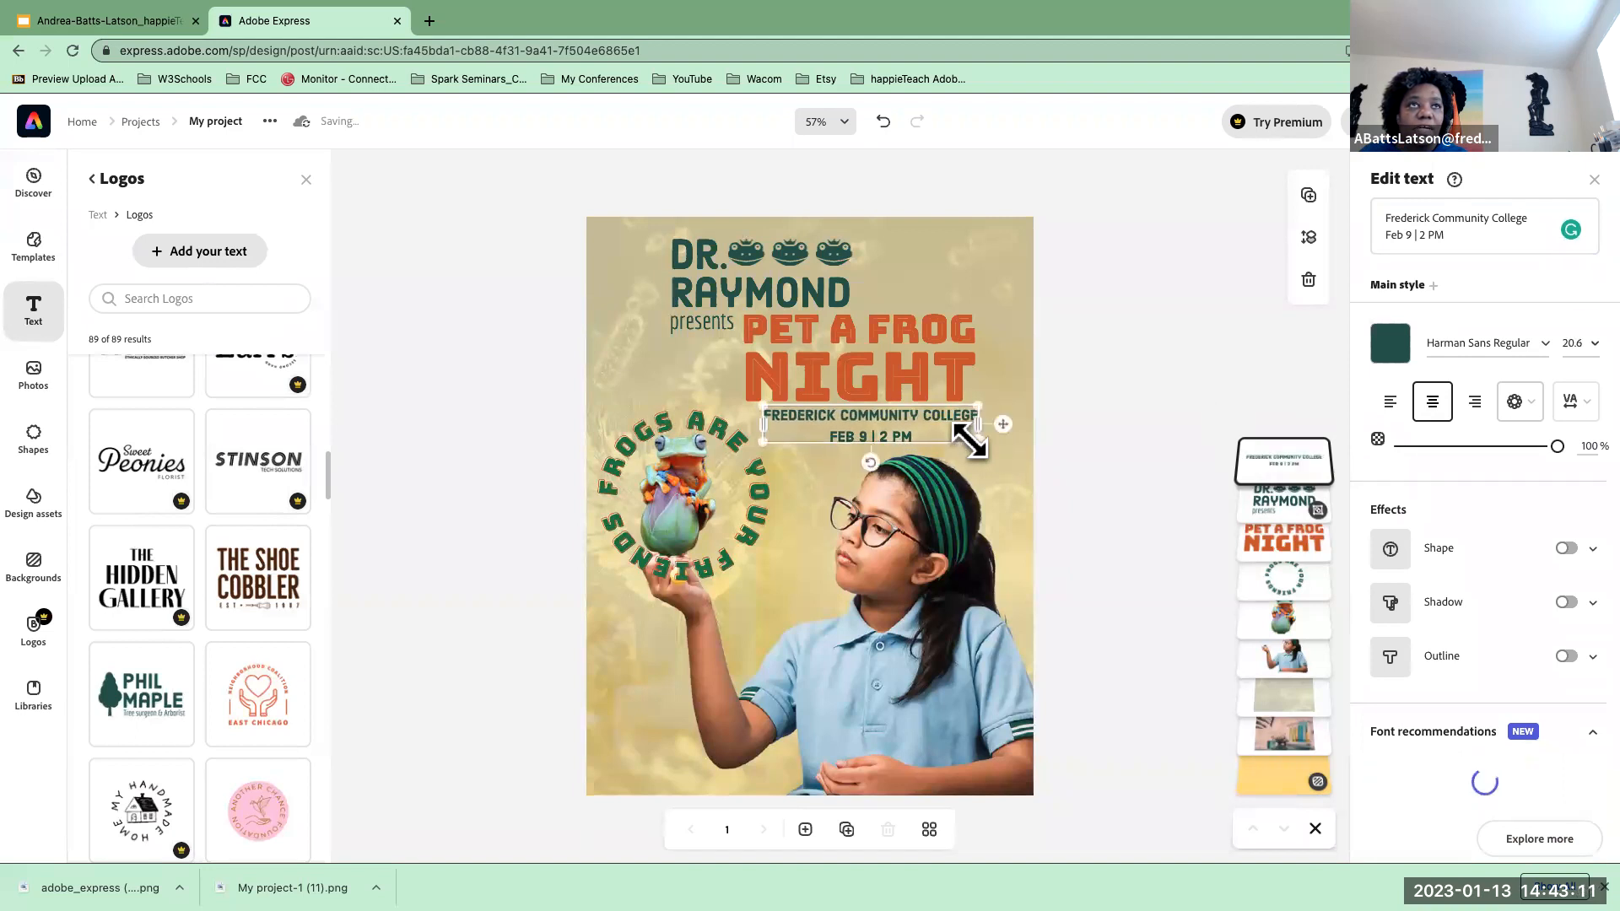
drag(829, 435, 800, 428)
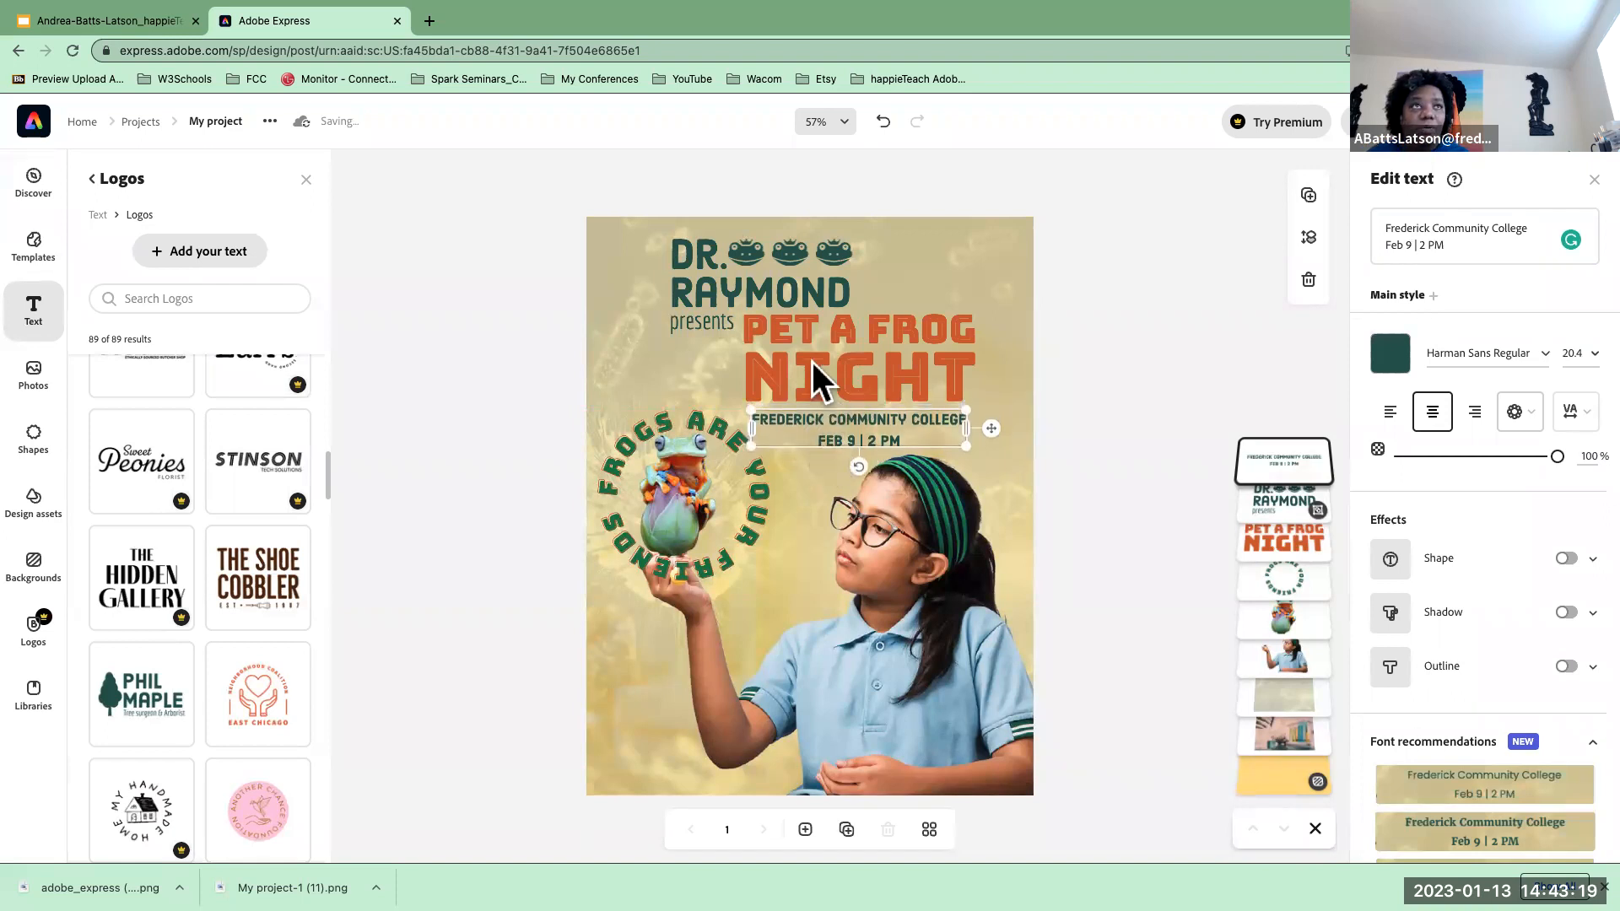
key(Up)
key(Up)
key(Up)
key(Up)
key(Up)
key(Up)
key(Up)
key(Up)
key(Up)
key(Up)
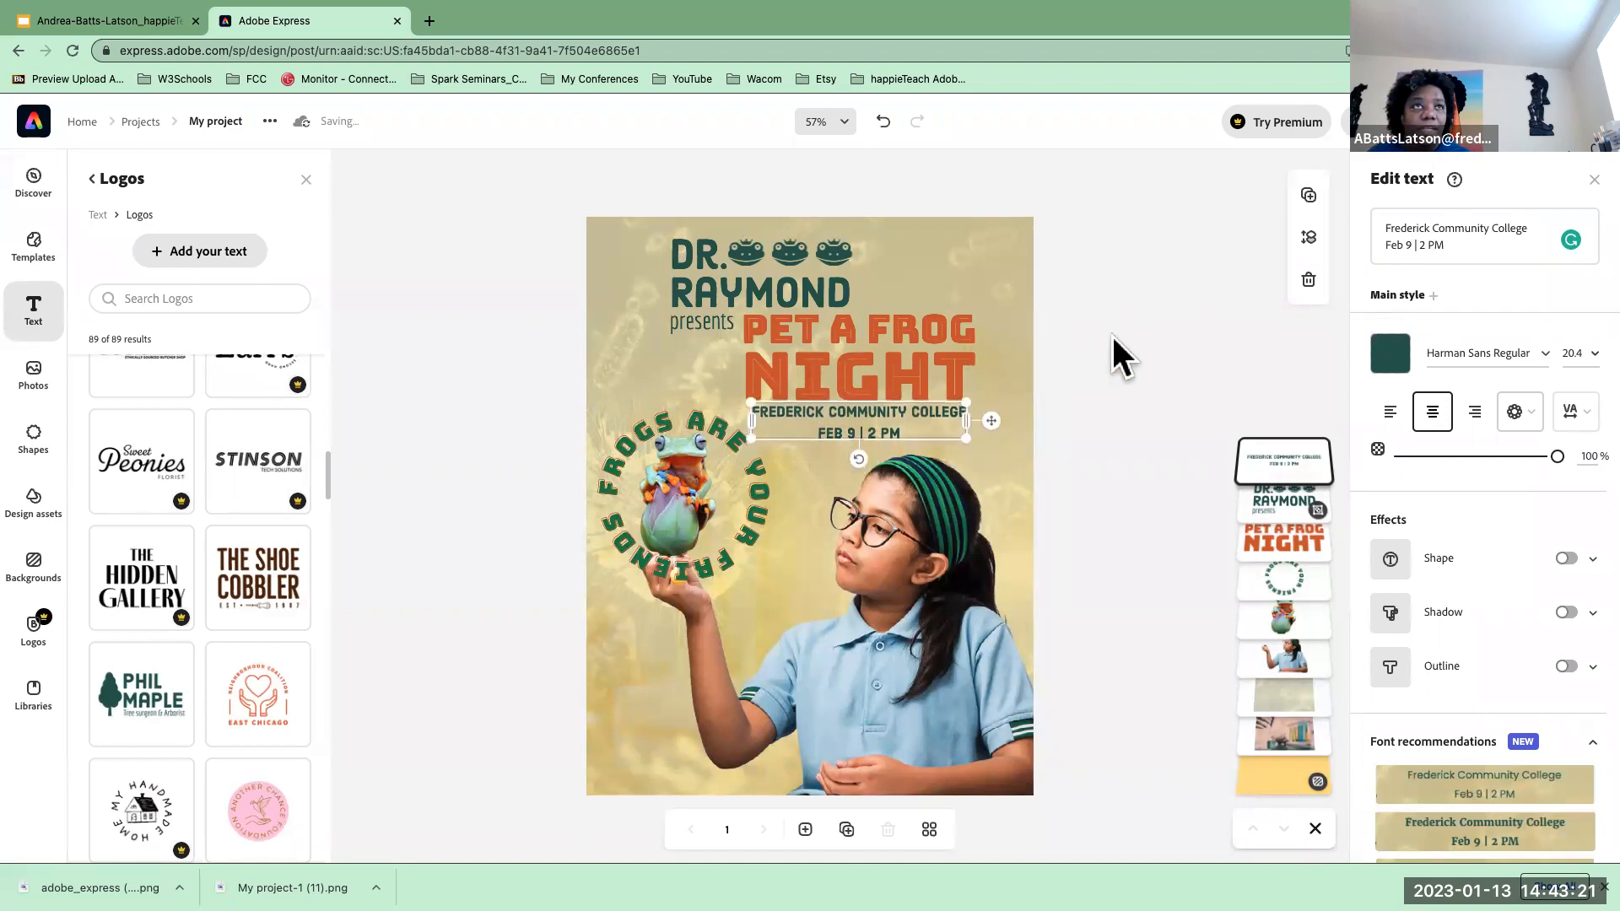
key(Up)
key(Left)
key(Left)
key(Left)
key(Left)
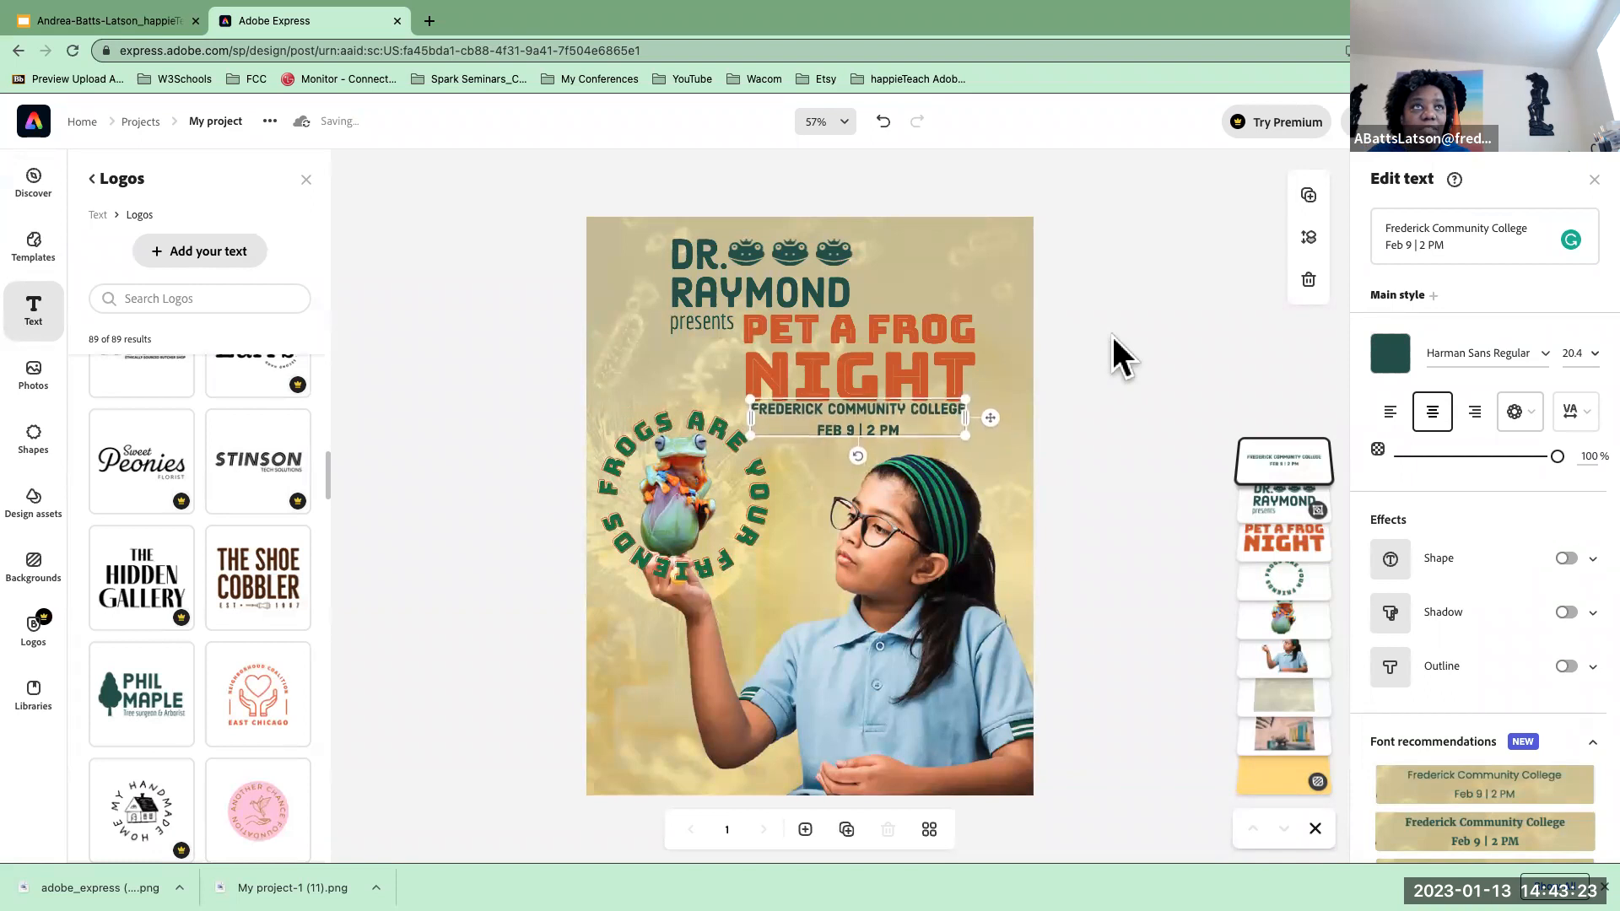
key(Down)
key(Down)
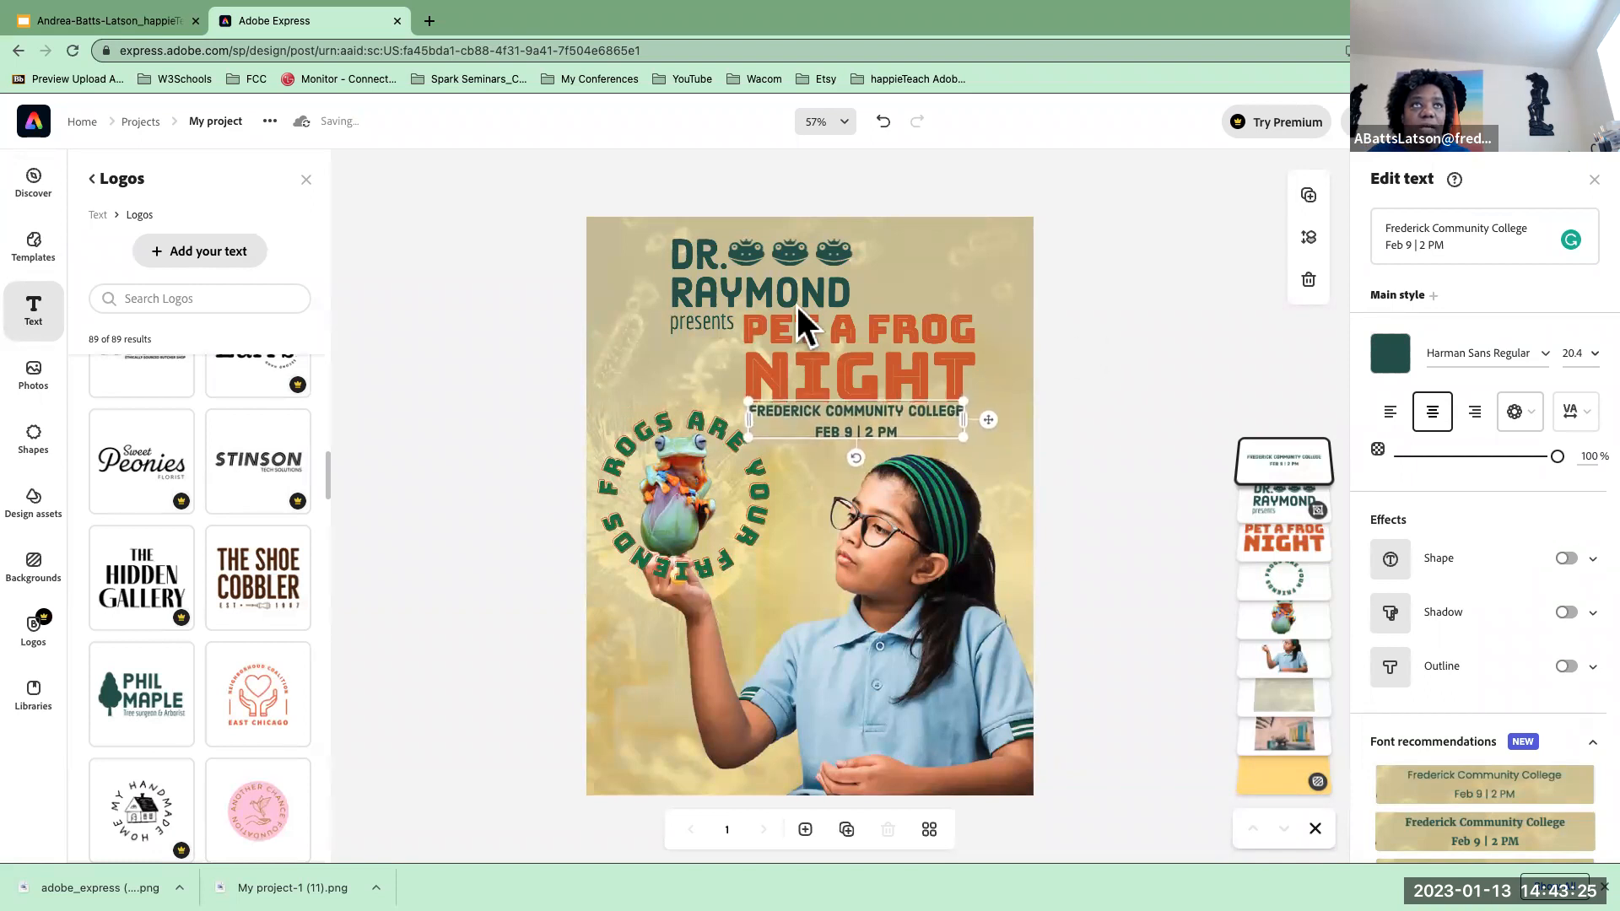
- Move the event details, the headline and the presenter logo together slightly to the right
shift+click(801, 331)
shift+click(723, 295)
drag(714, 297, 751, 297)
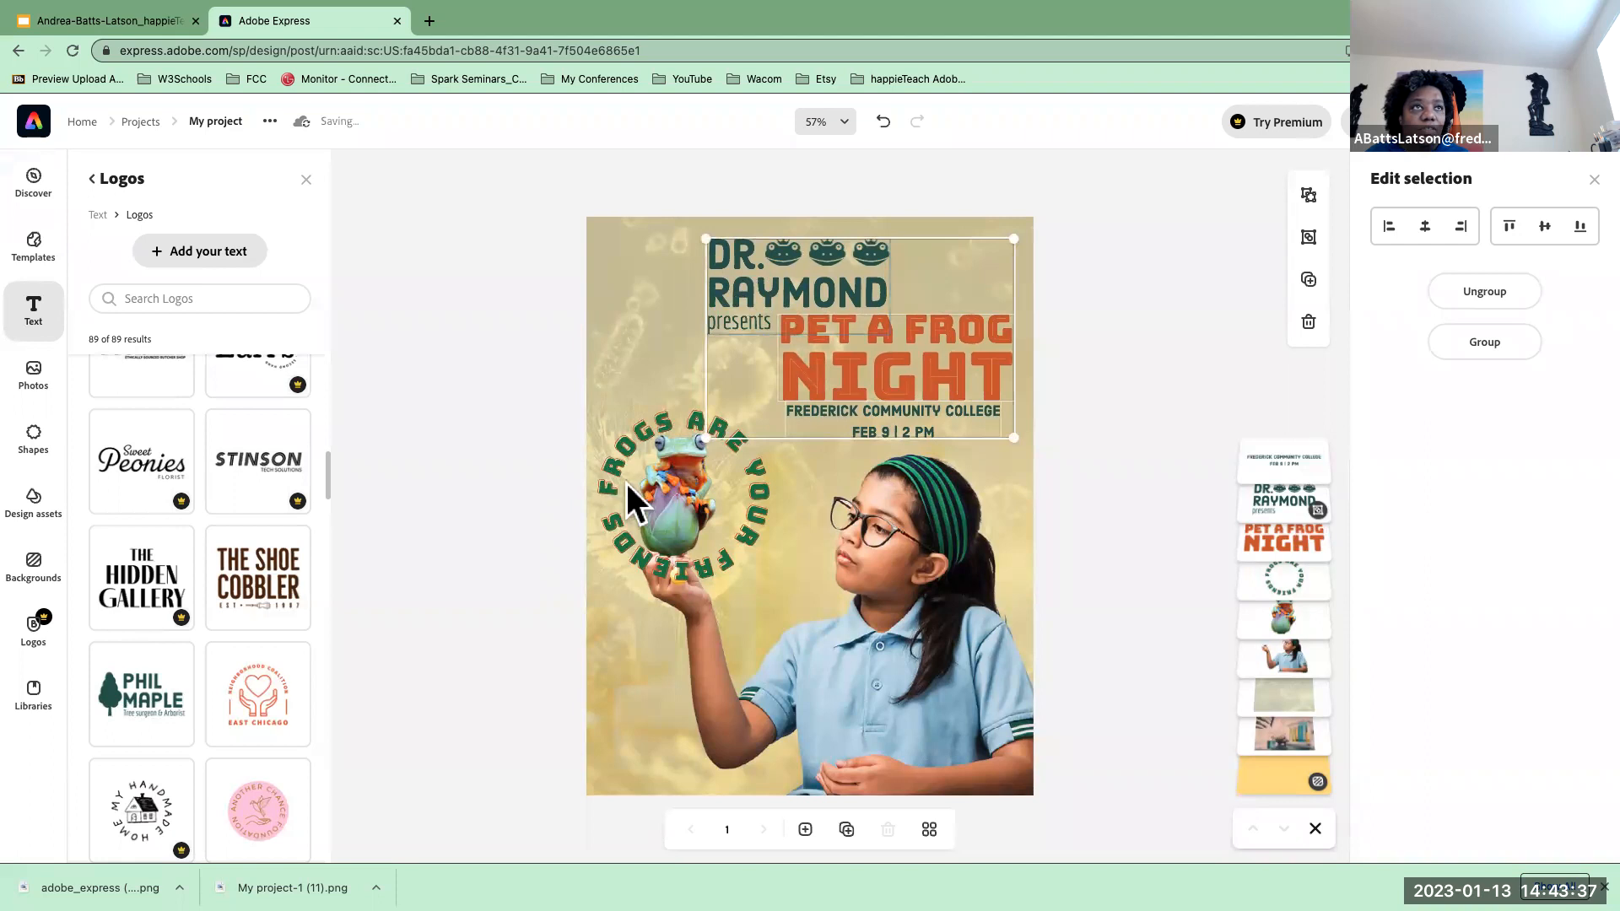
click(661, 497)
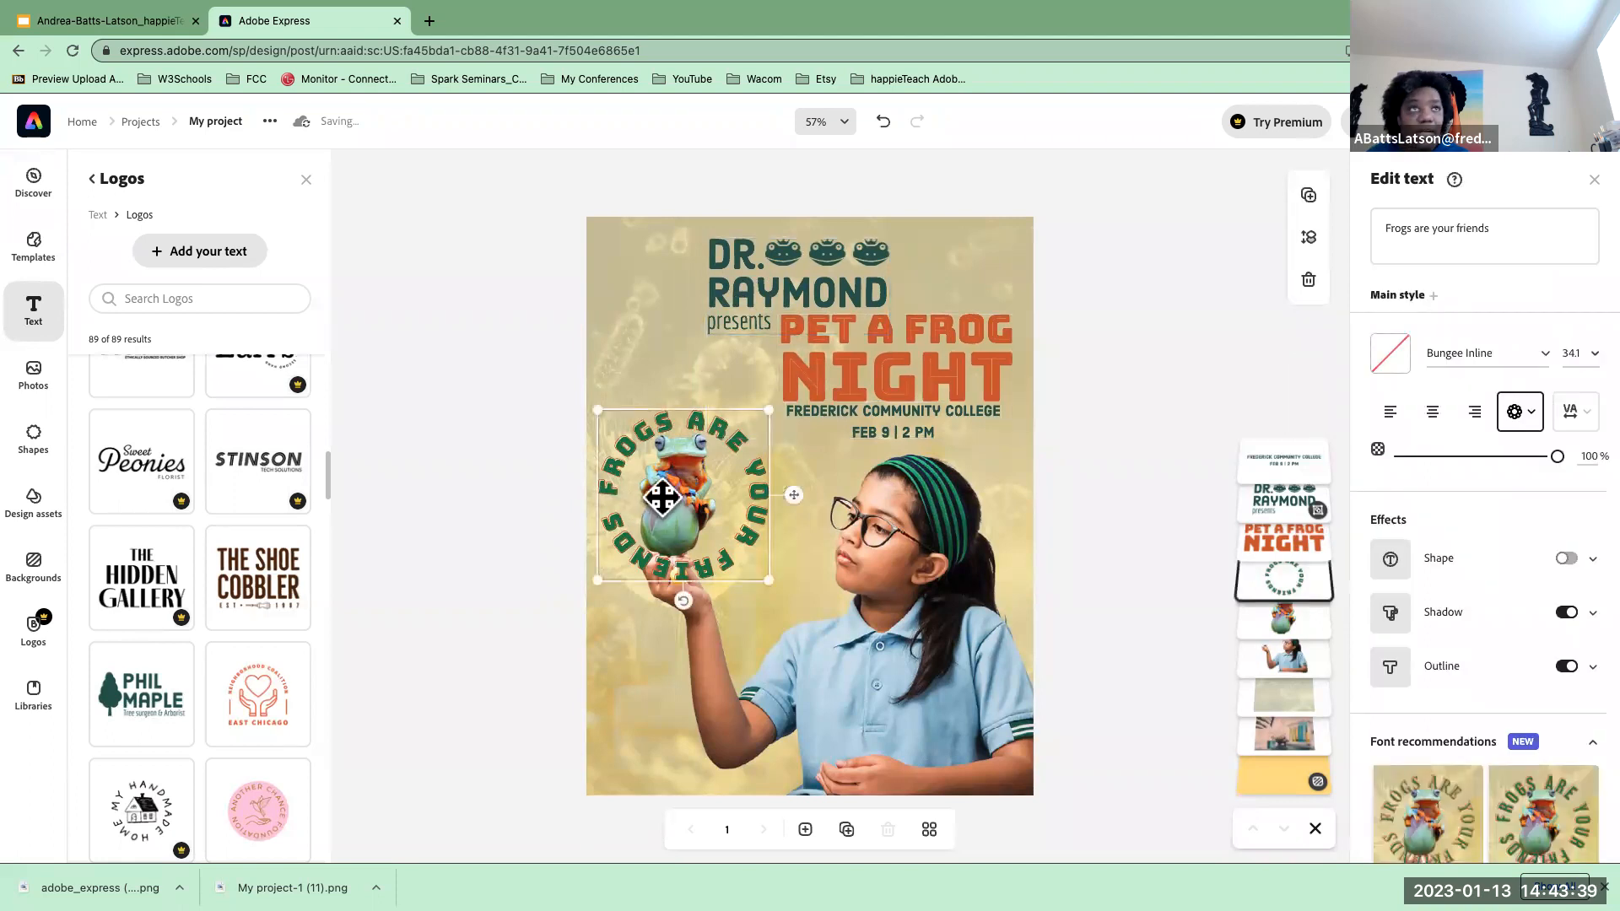
shift+click(709, 650)
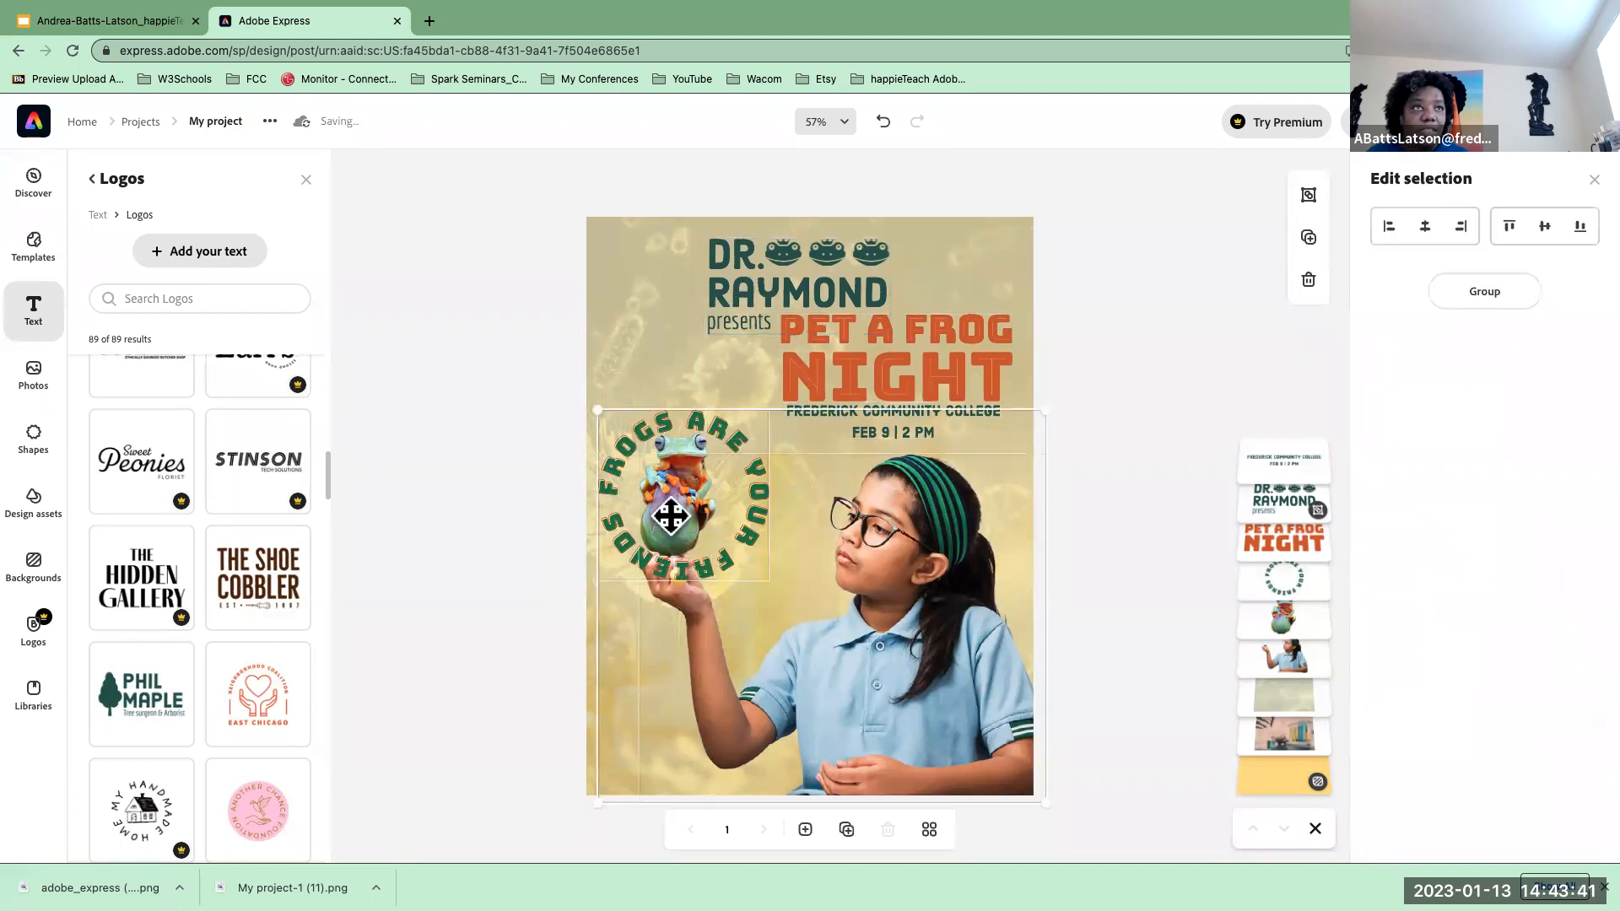
click(443, 432)
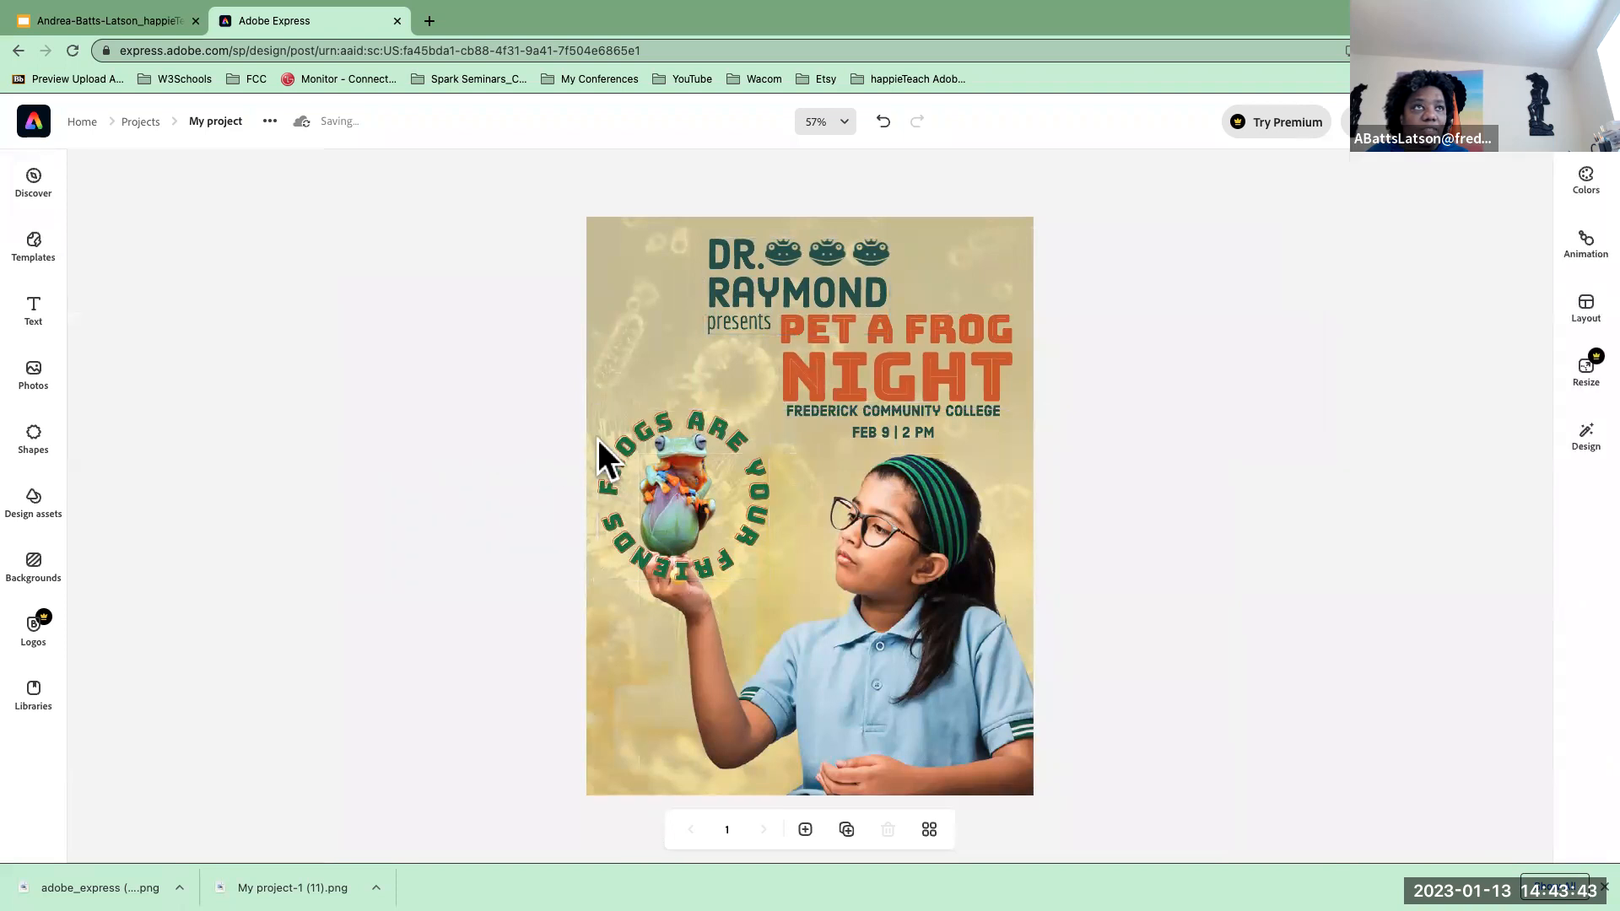
click(624, 463)
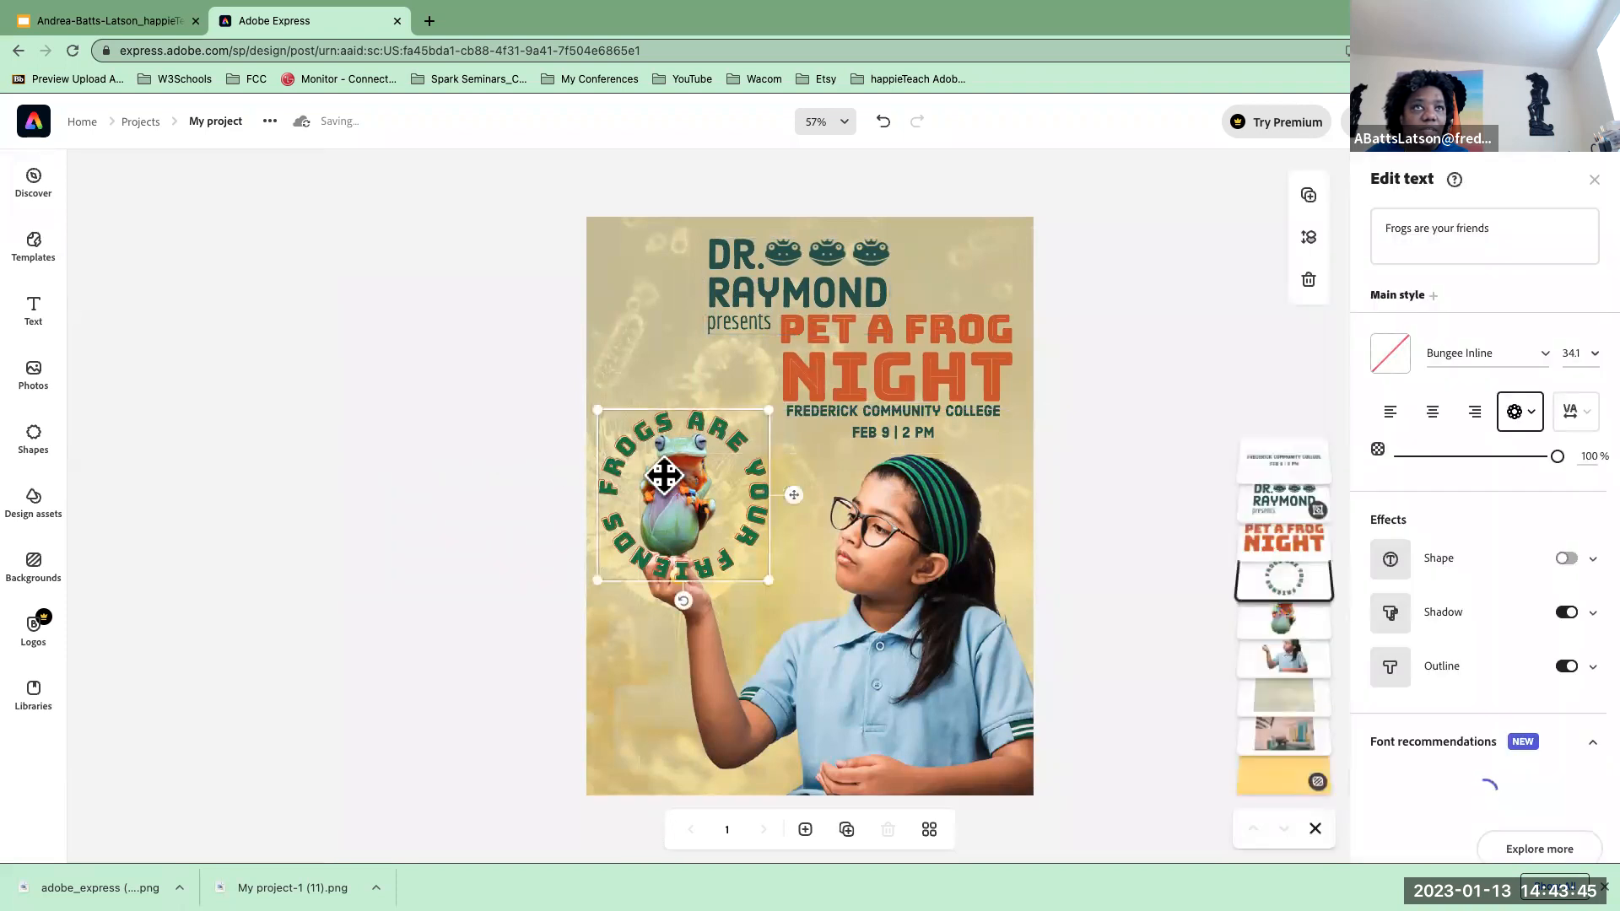
key(Escape)
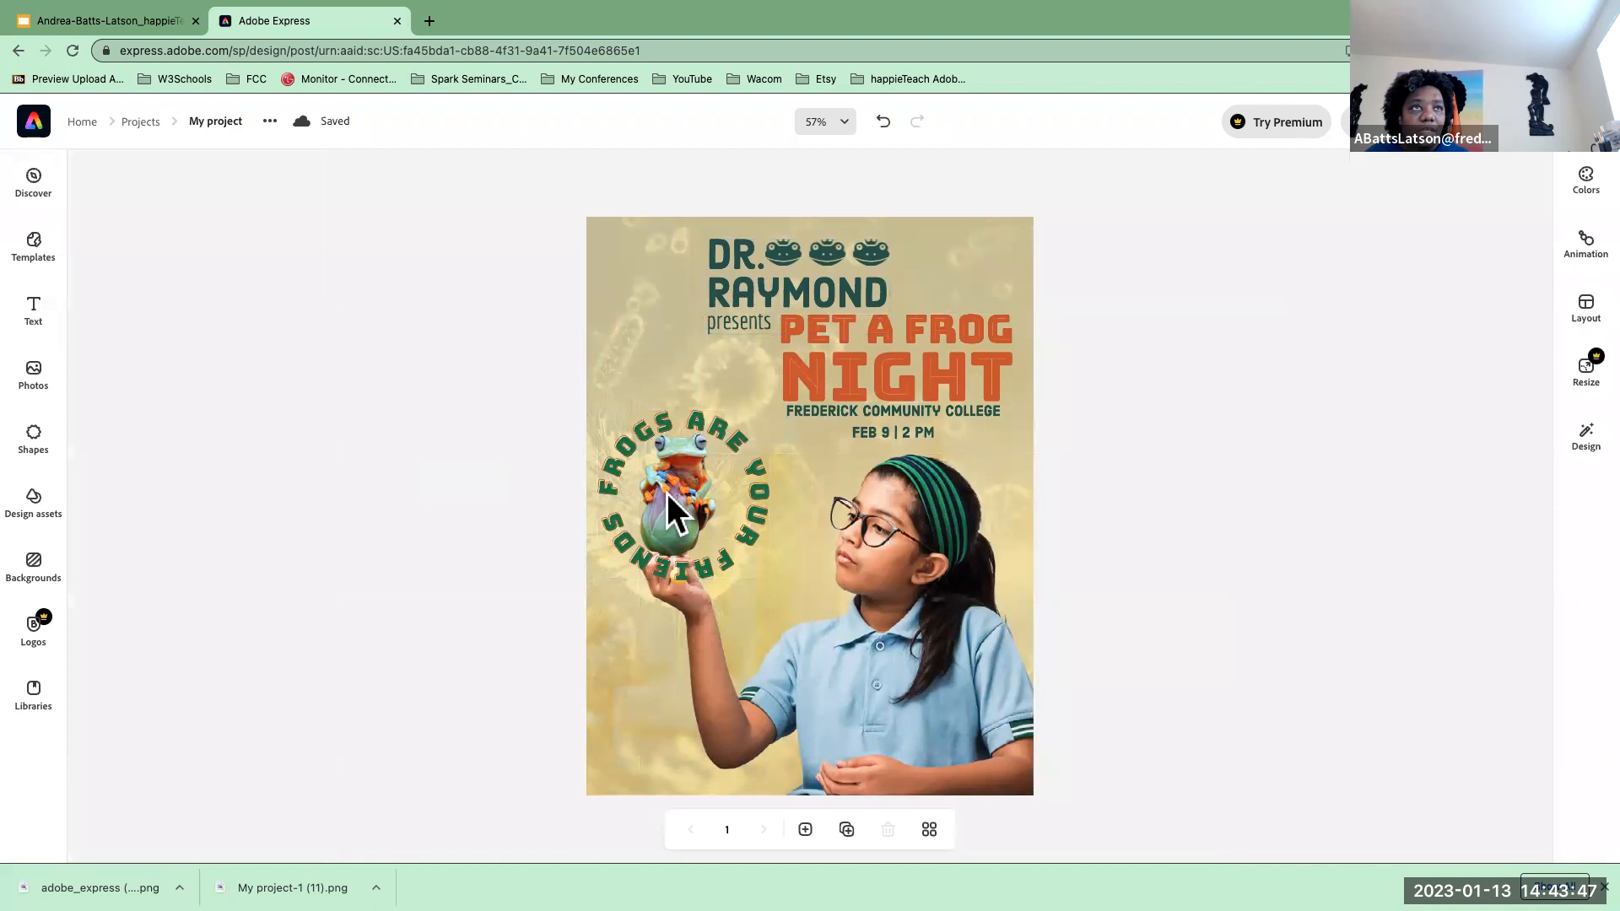
- Centre the frog and the circular text on each other horizontally and vertically, and group the two
click(675, 494)
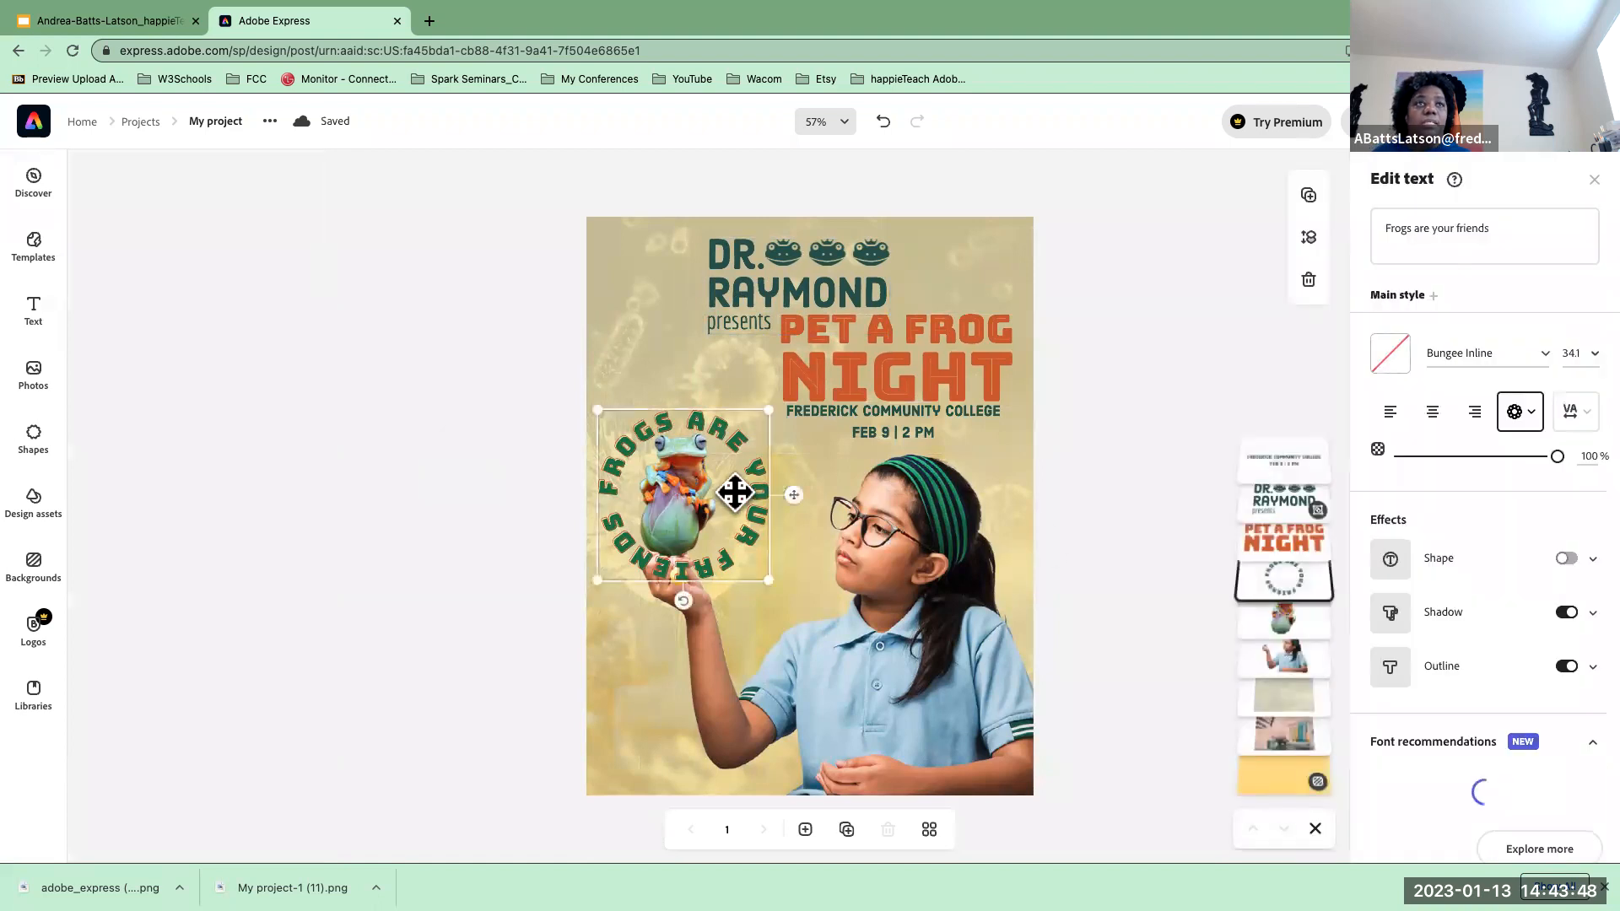
click(1295, 626)
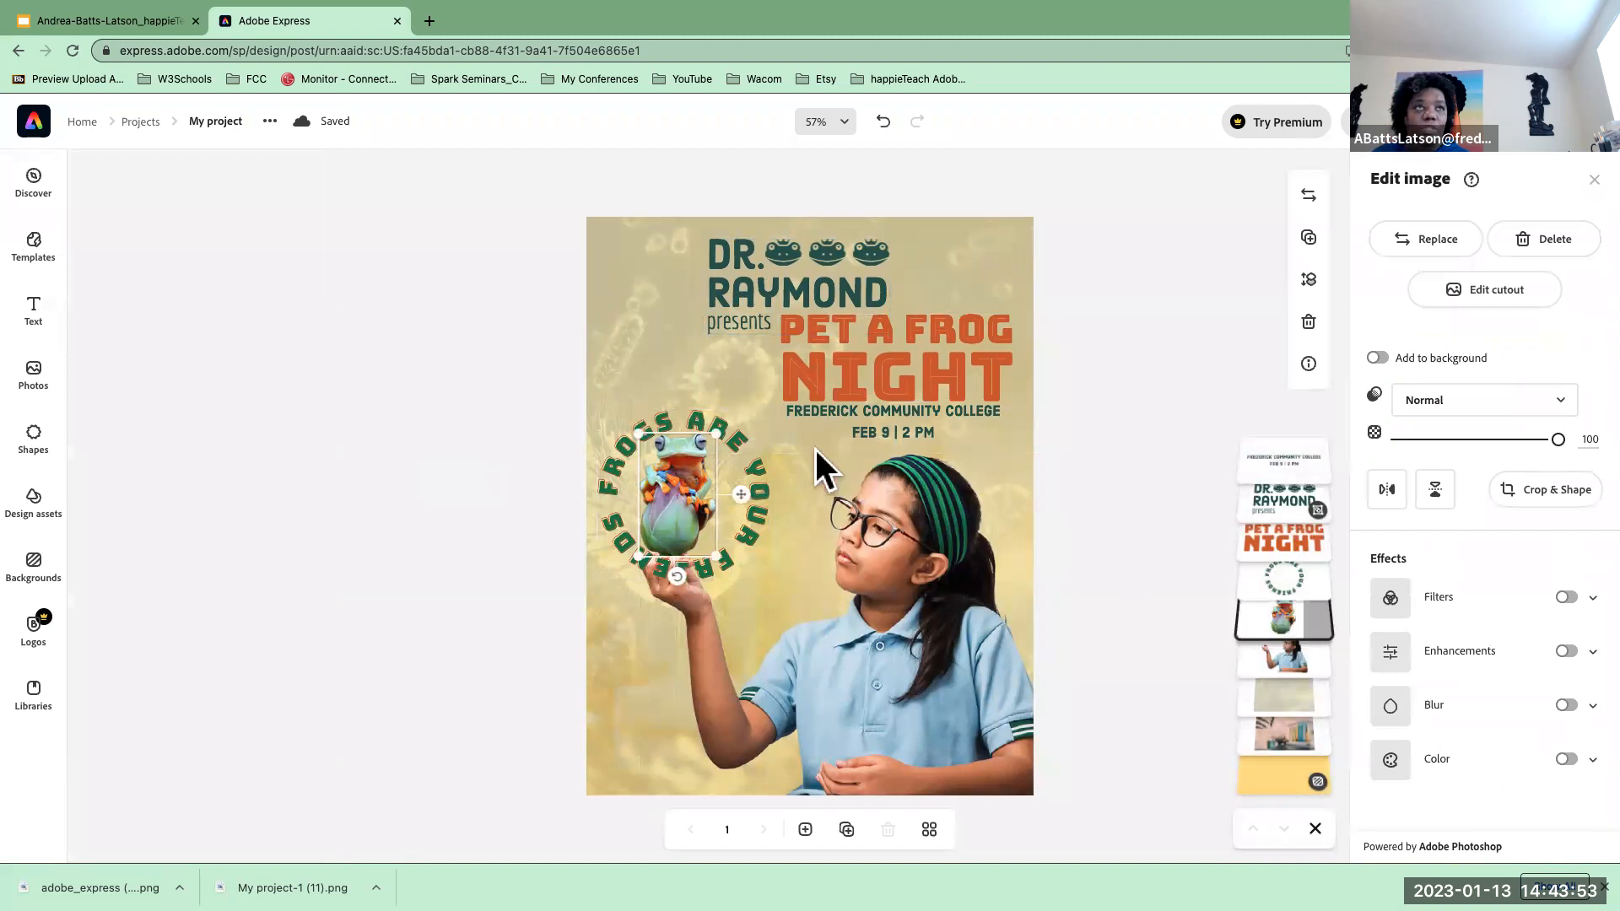
shift+click(742, 451)
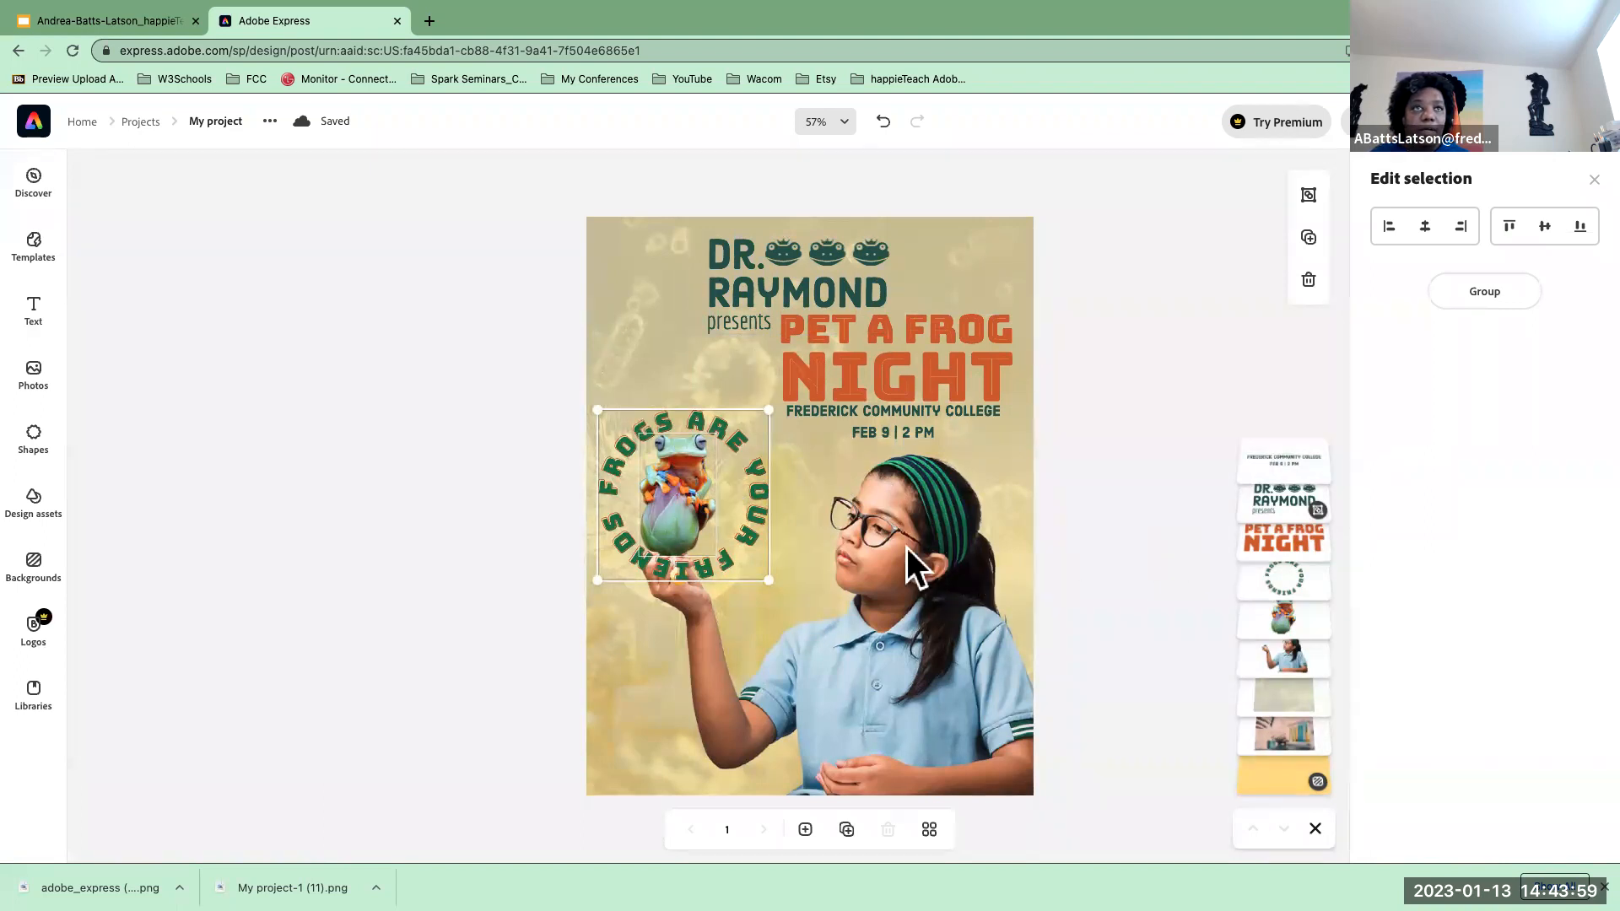
click(1424, 228)
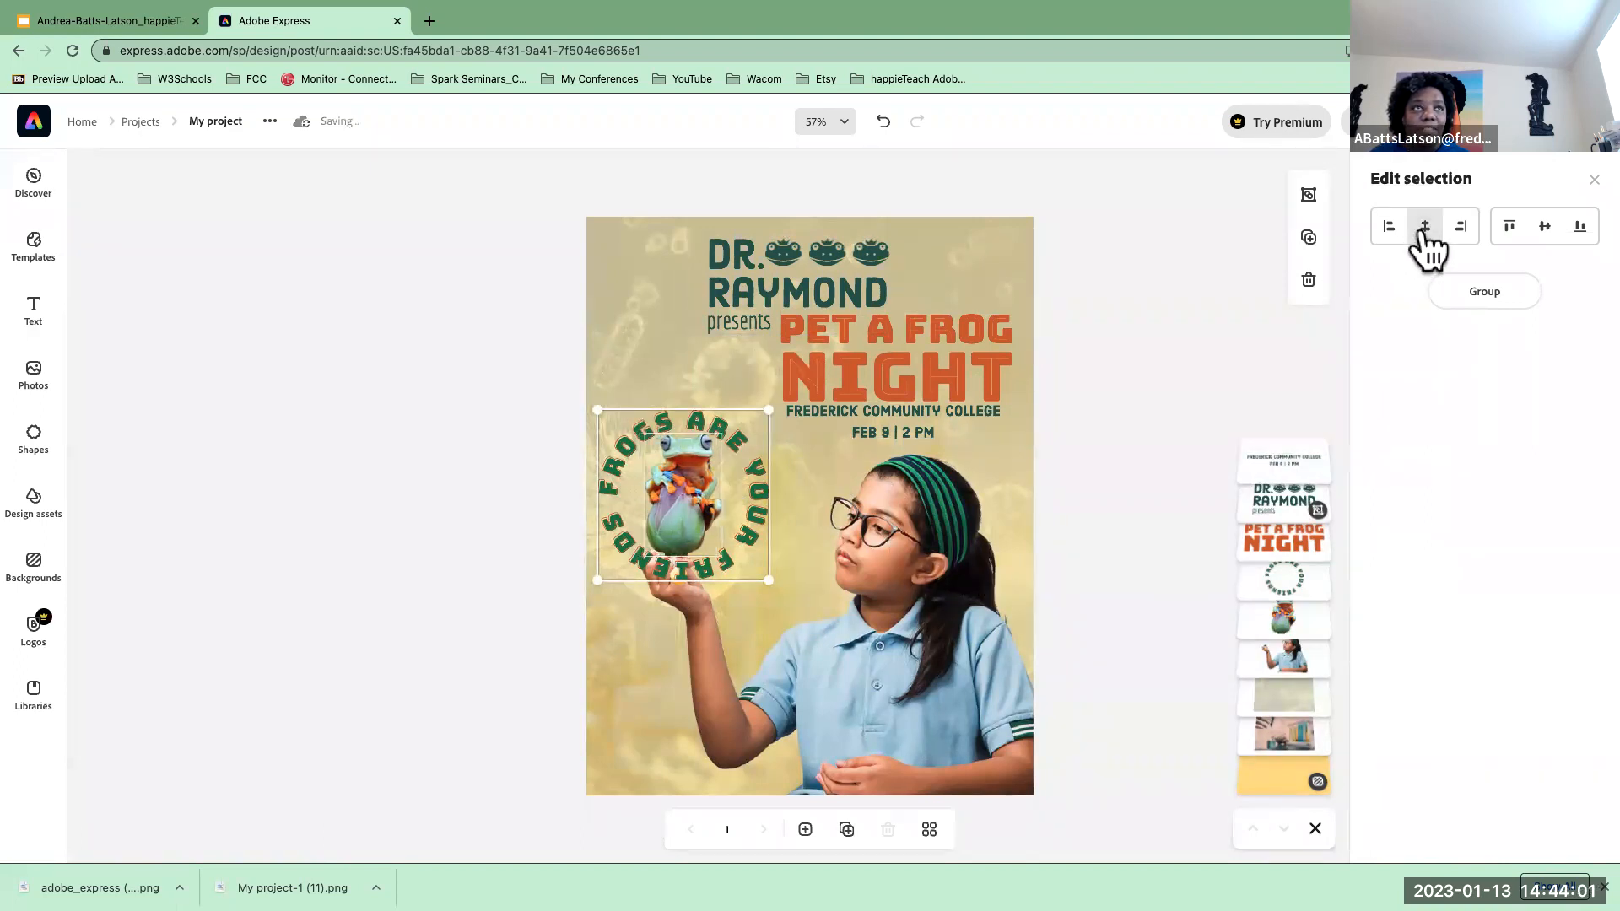
click(1545, 228)
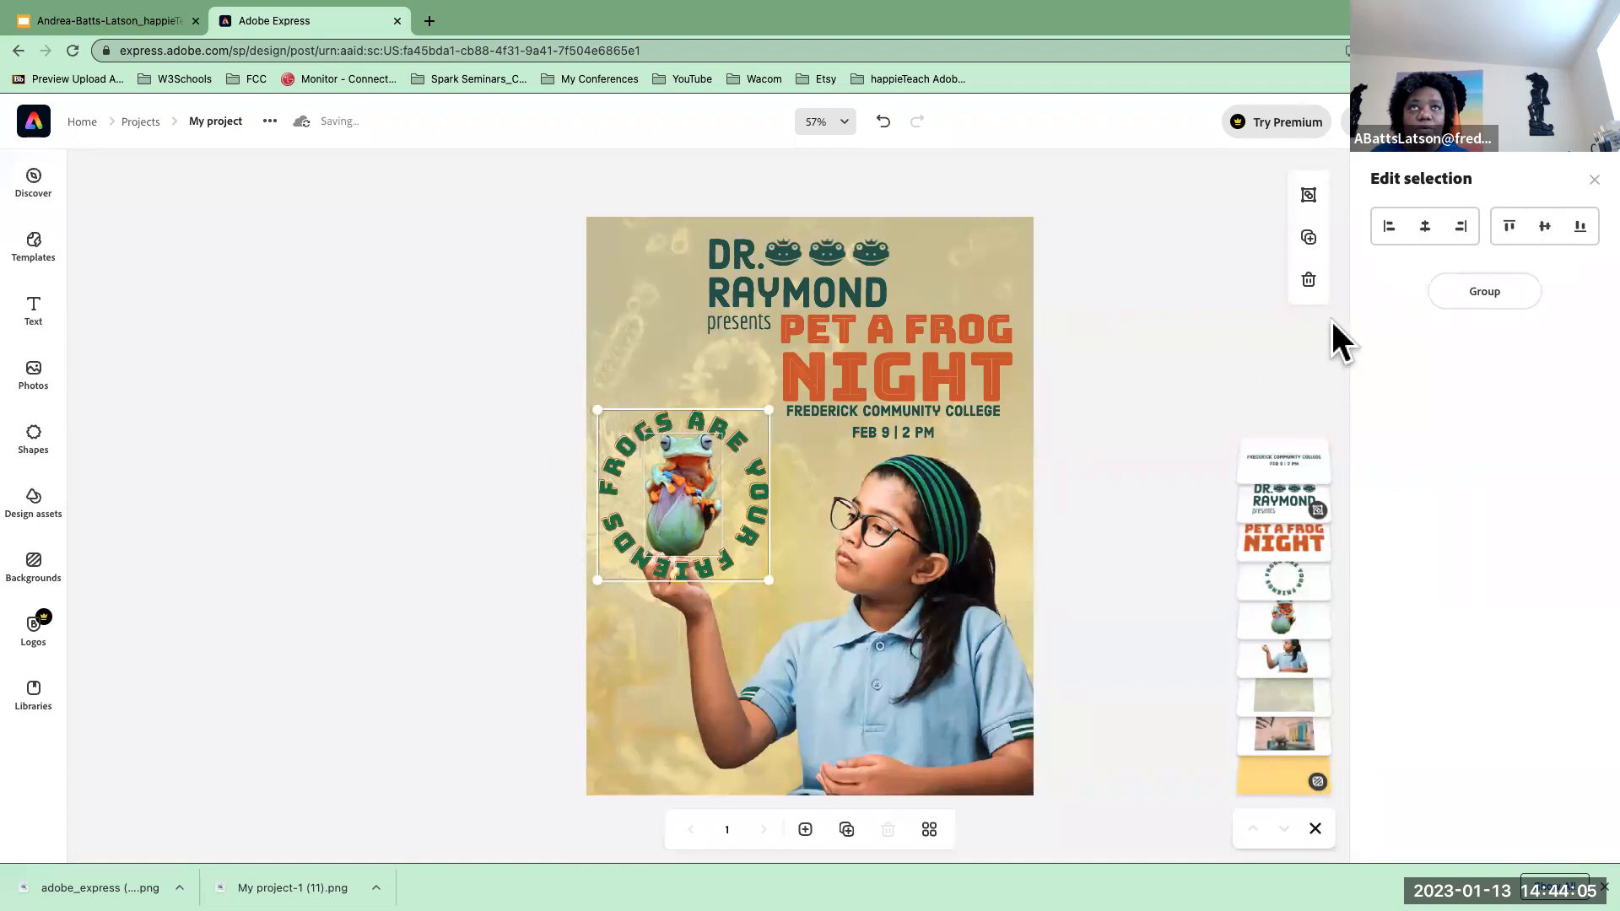
click(1487, 296)
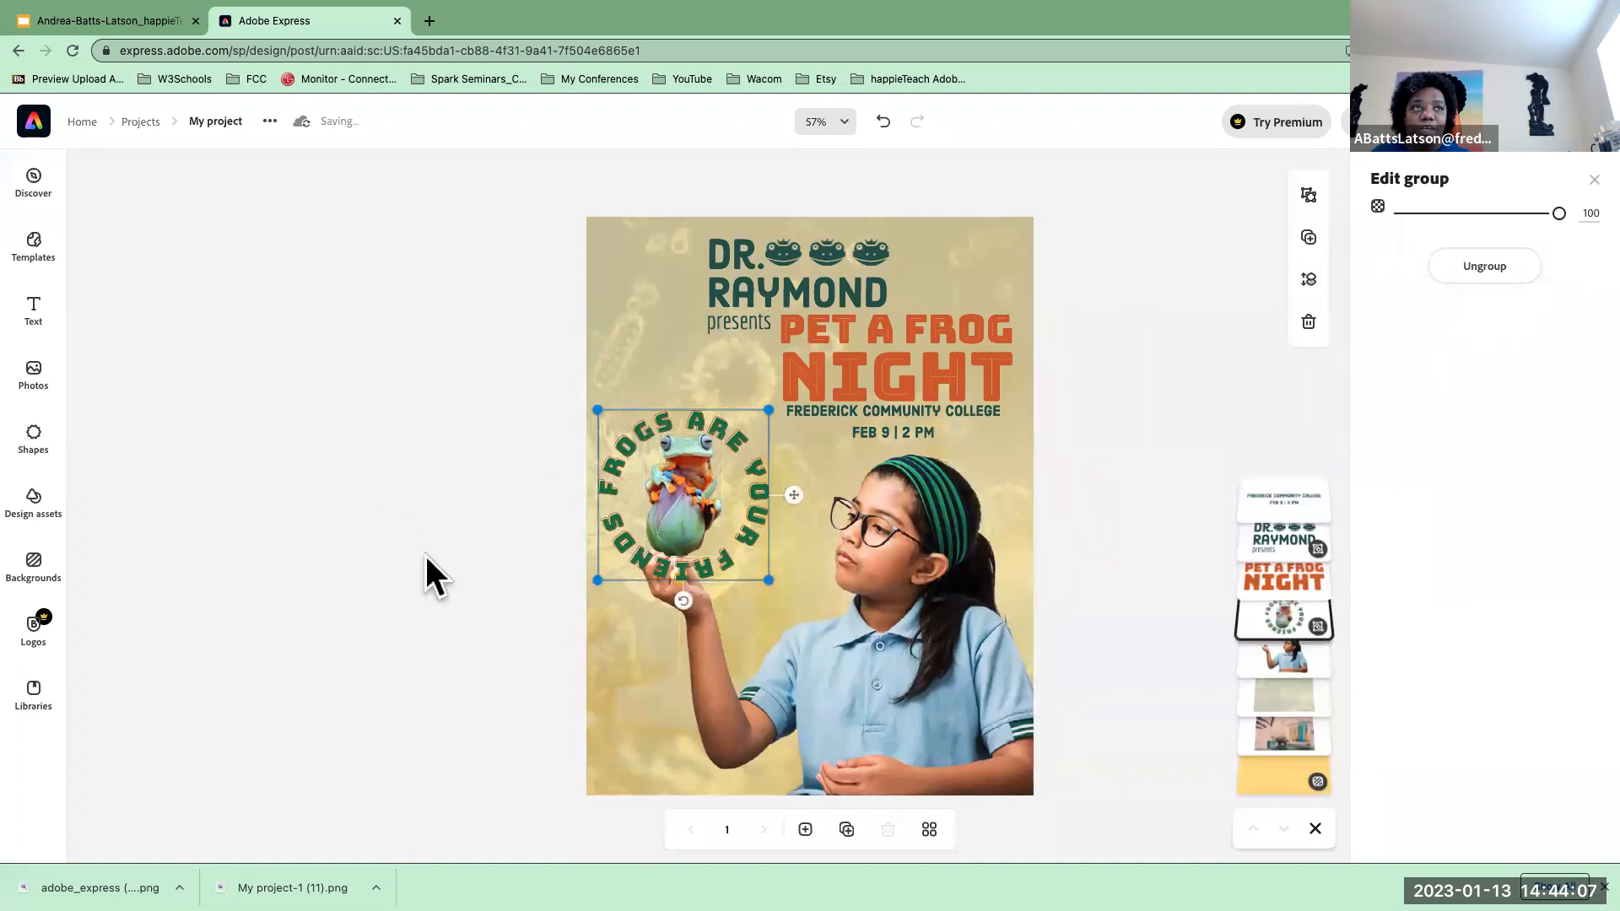
- Move the girl and the frog group together slightly down on the poster
shift+click(881, 624)
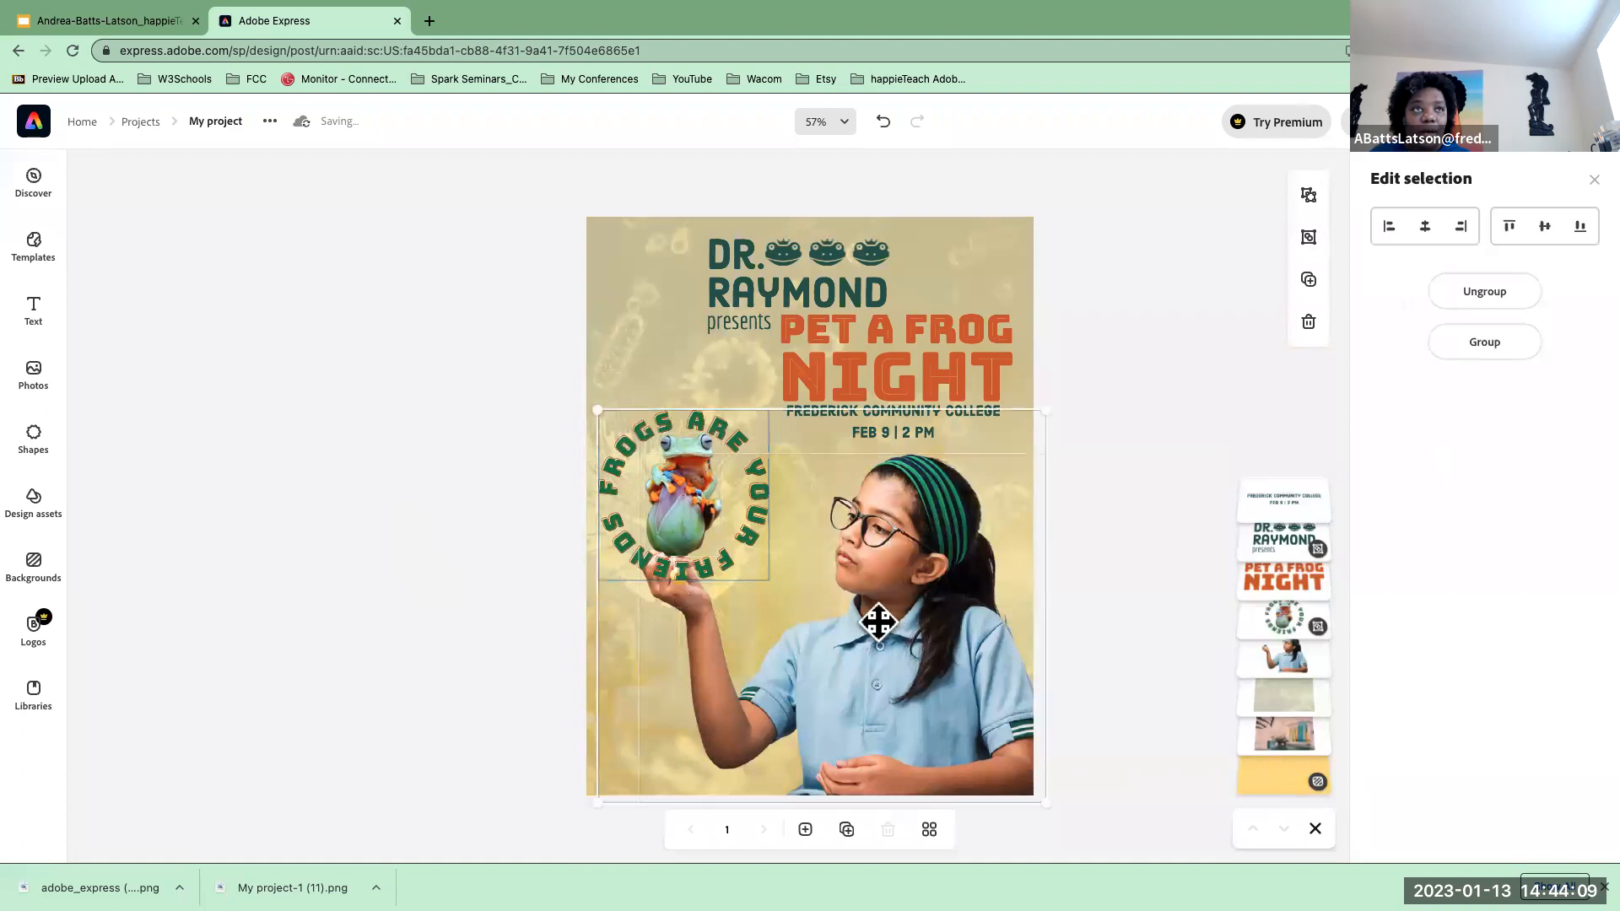
drag(875, 567, 873, 579)
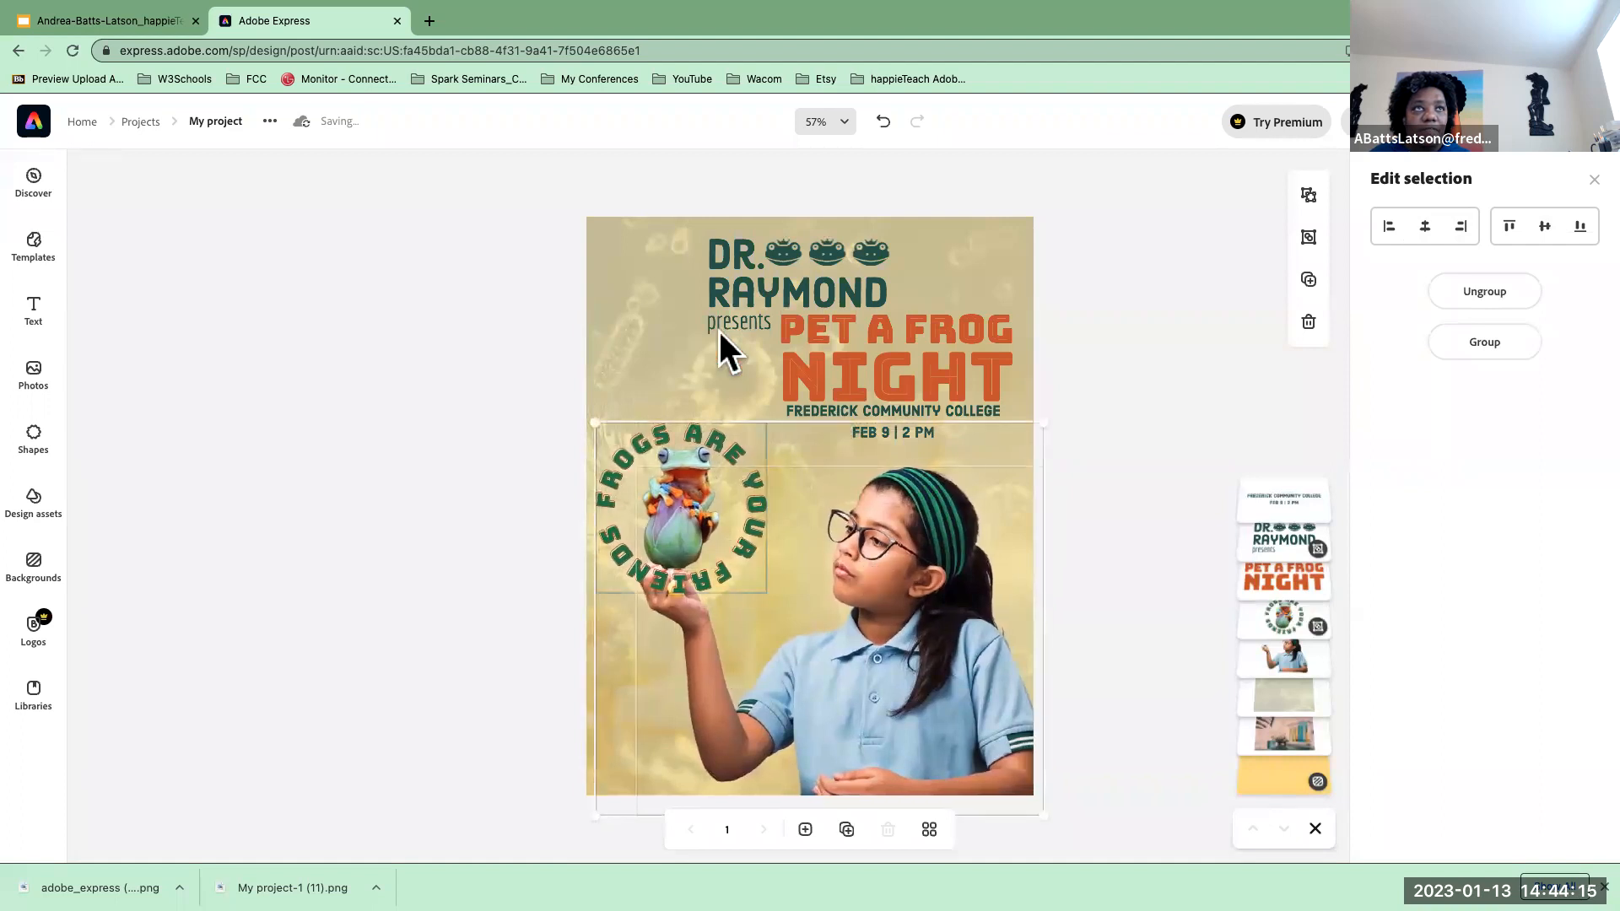
click(481, 297)
- Nudge the presenter logo, the headline and the event details down together by six small increments
click(853, 351)
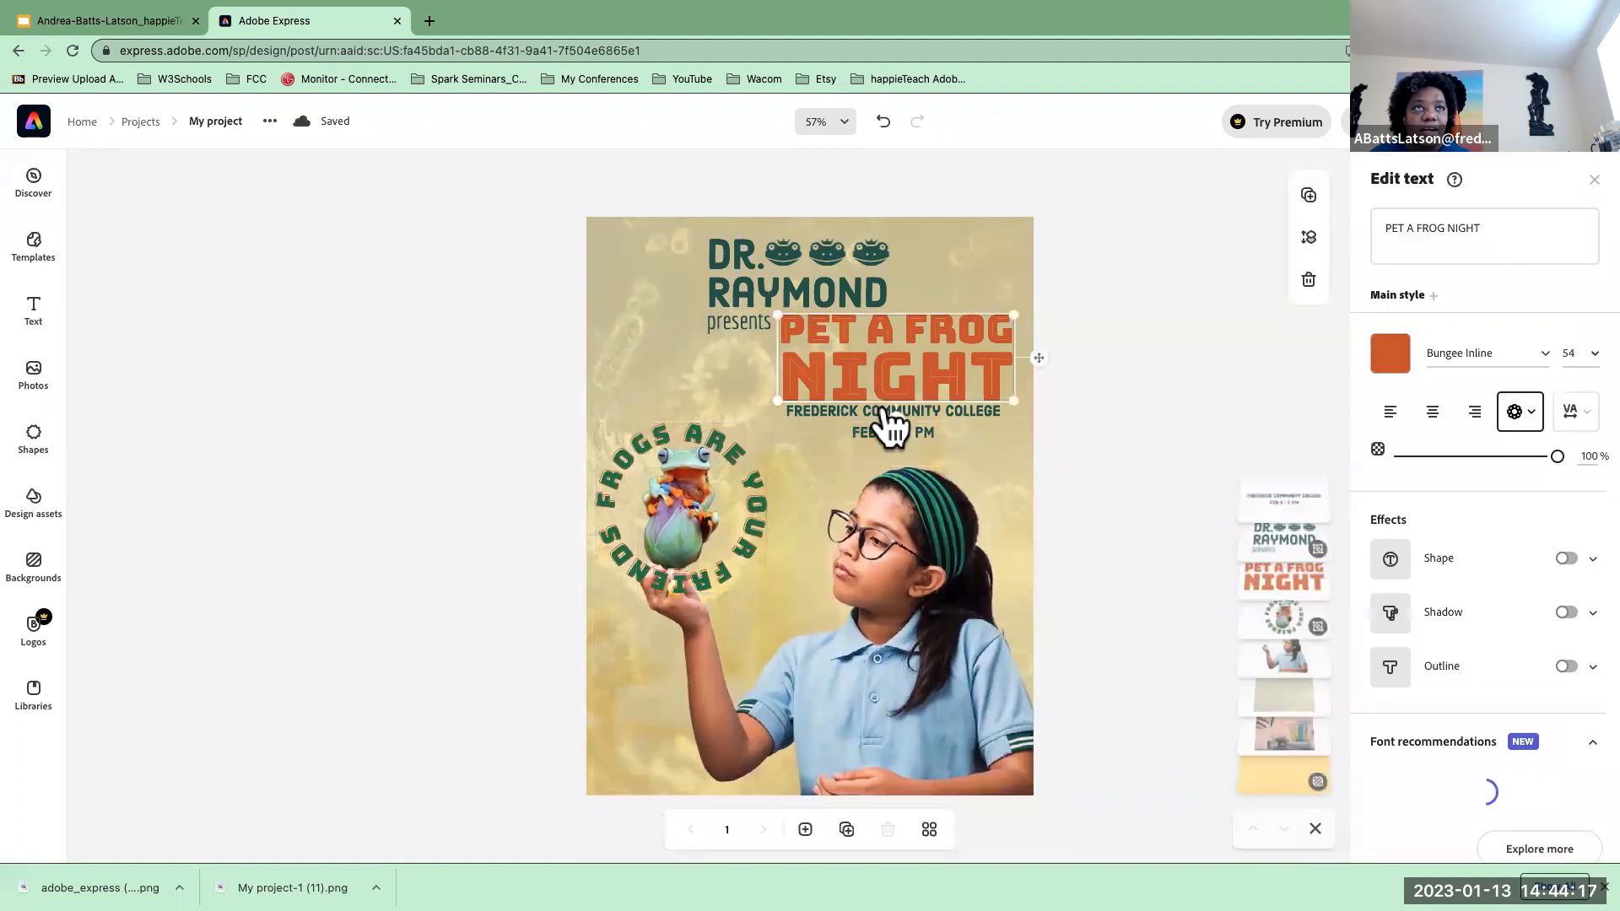
click(463, 372)
click(763, 244)
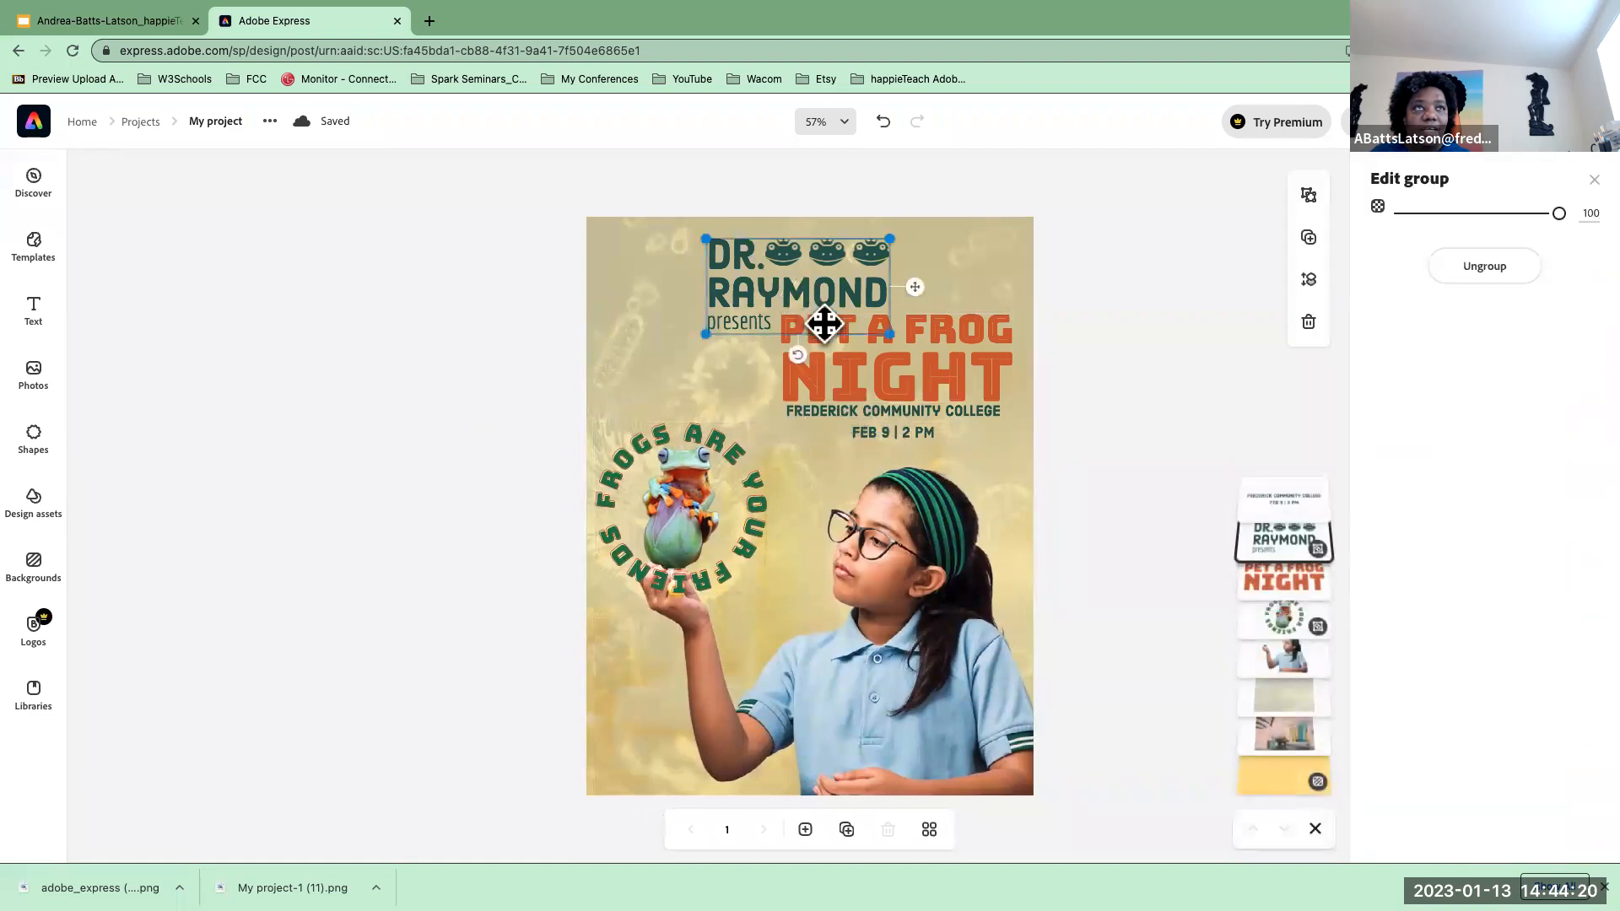
shift+click(940, 332)
shift+click(907, 422)
key(Down)
key(Down)
key(Down)
key(Down)
key(Down)
key(Down)
click(378, 346)
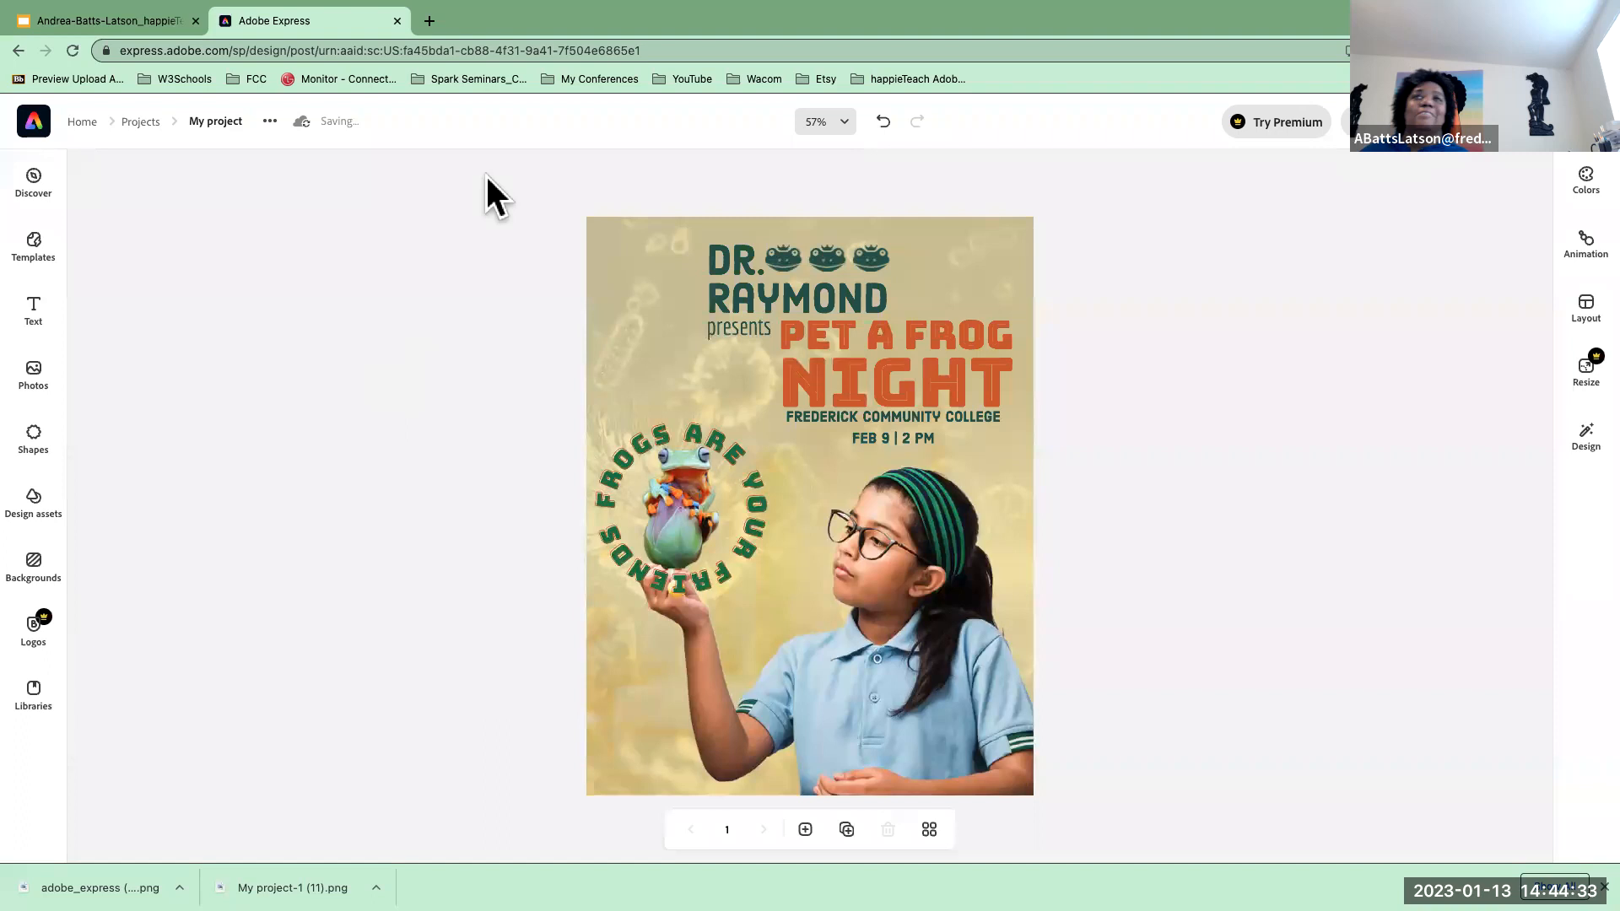
- Check the file types available for downloading the poster and hide the browser's downloads bar
mouse_move(205, 43)
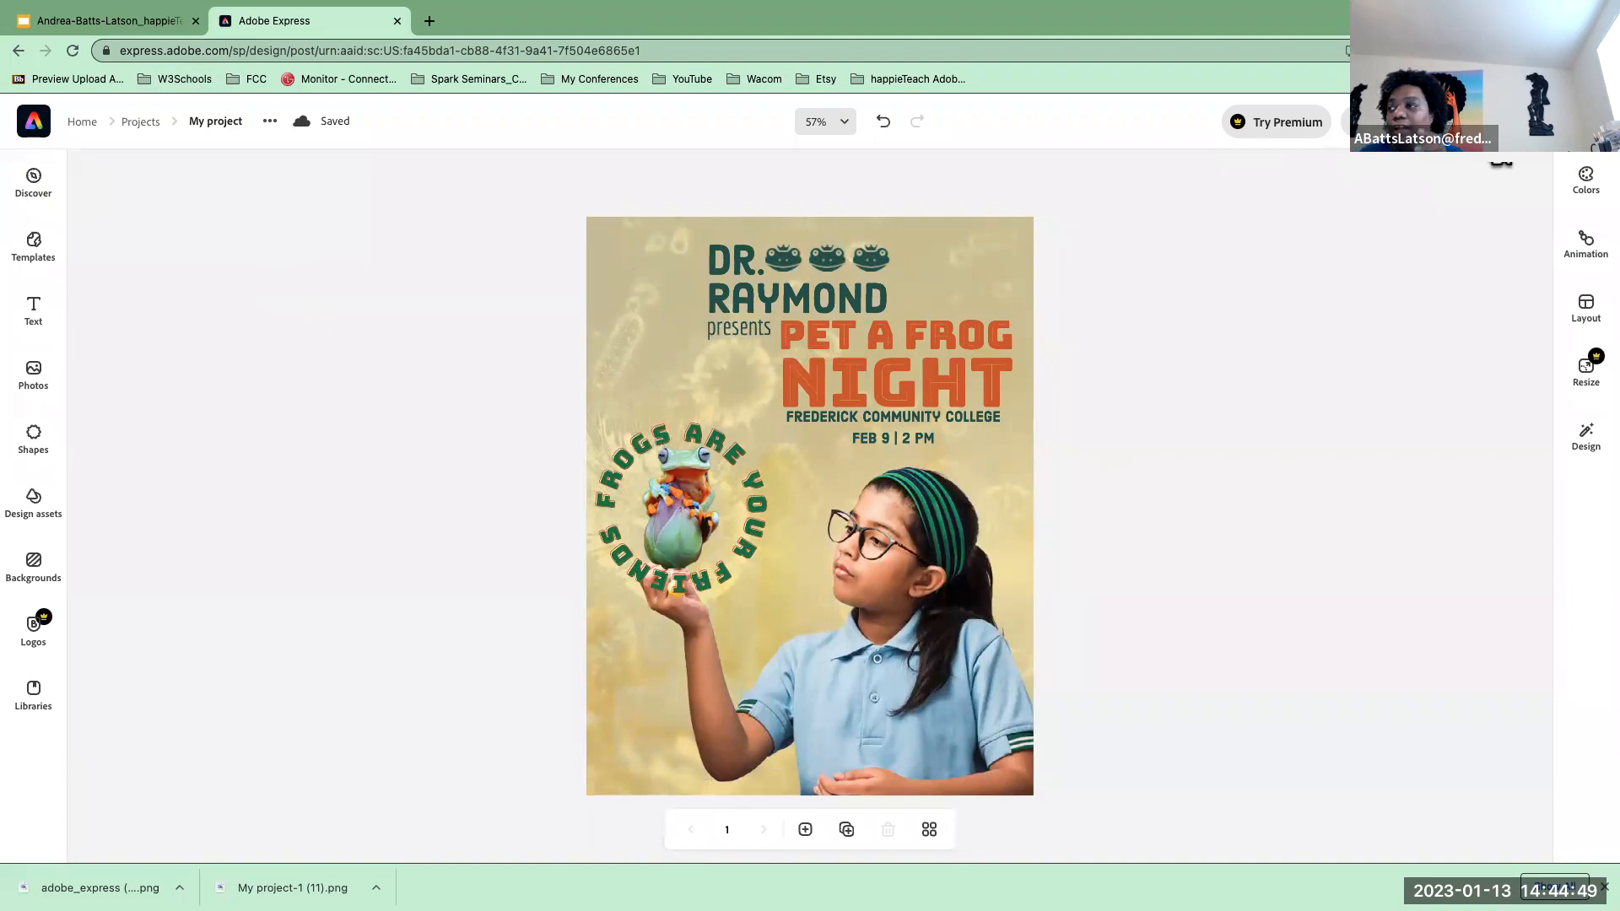
click(1486, 129)
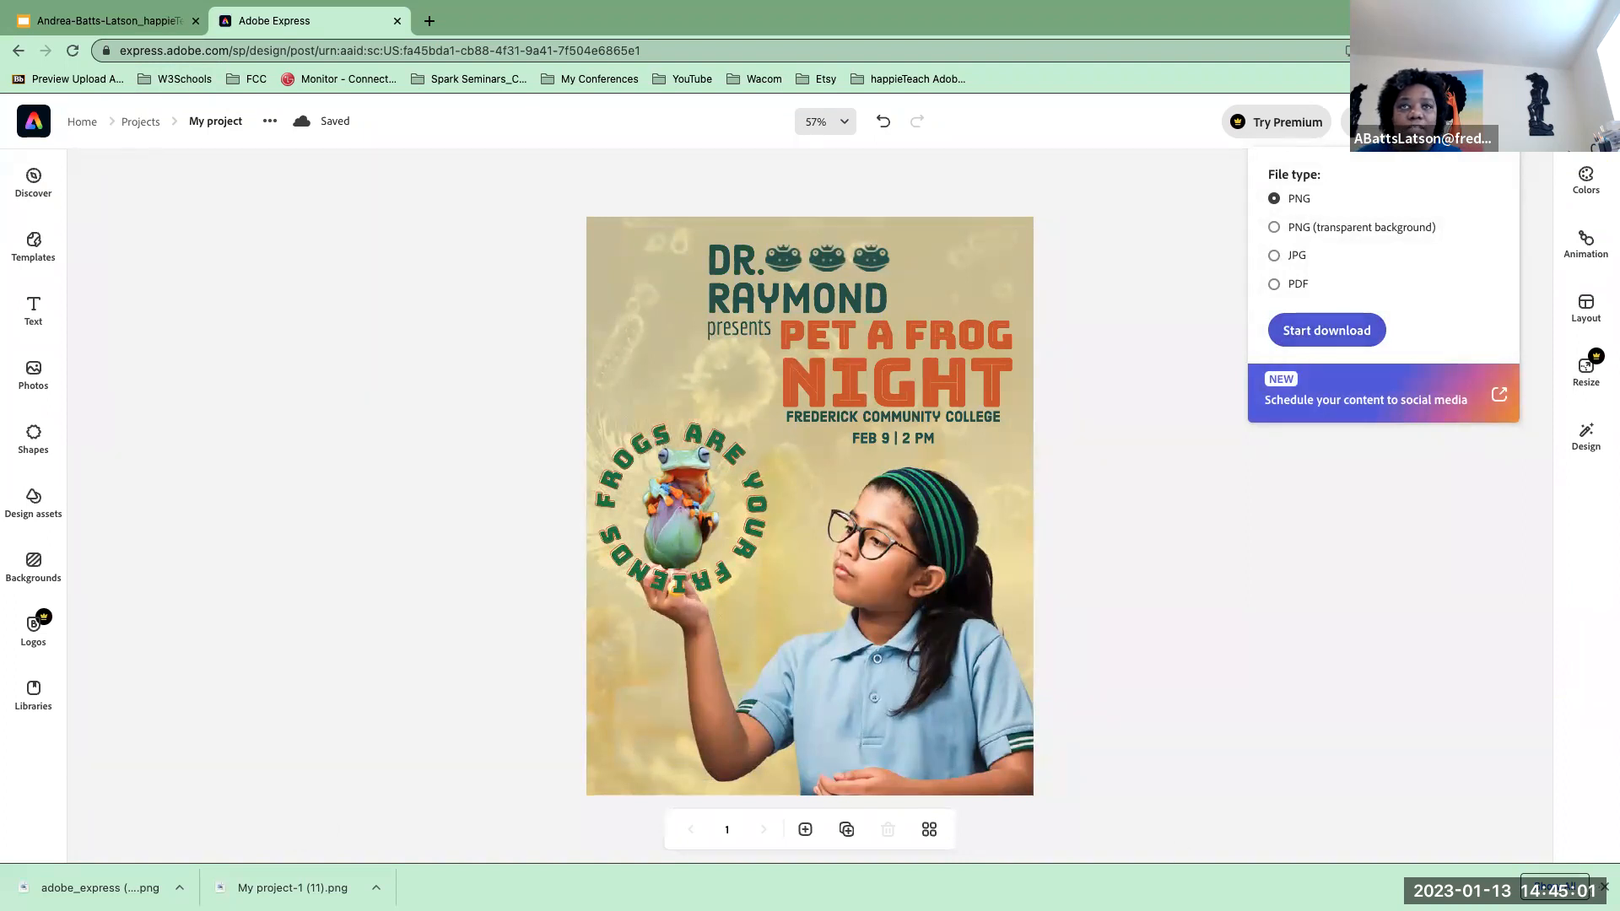
click(1605, 887)
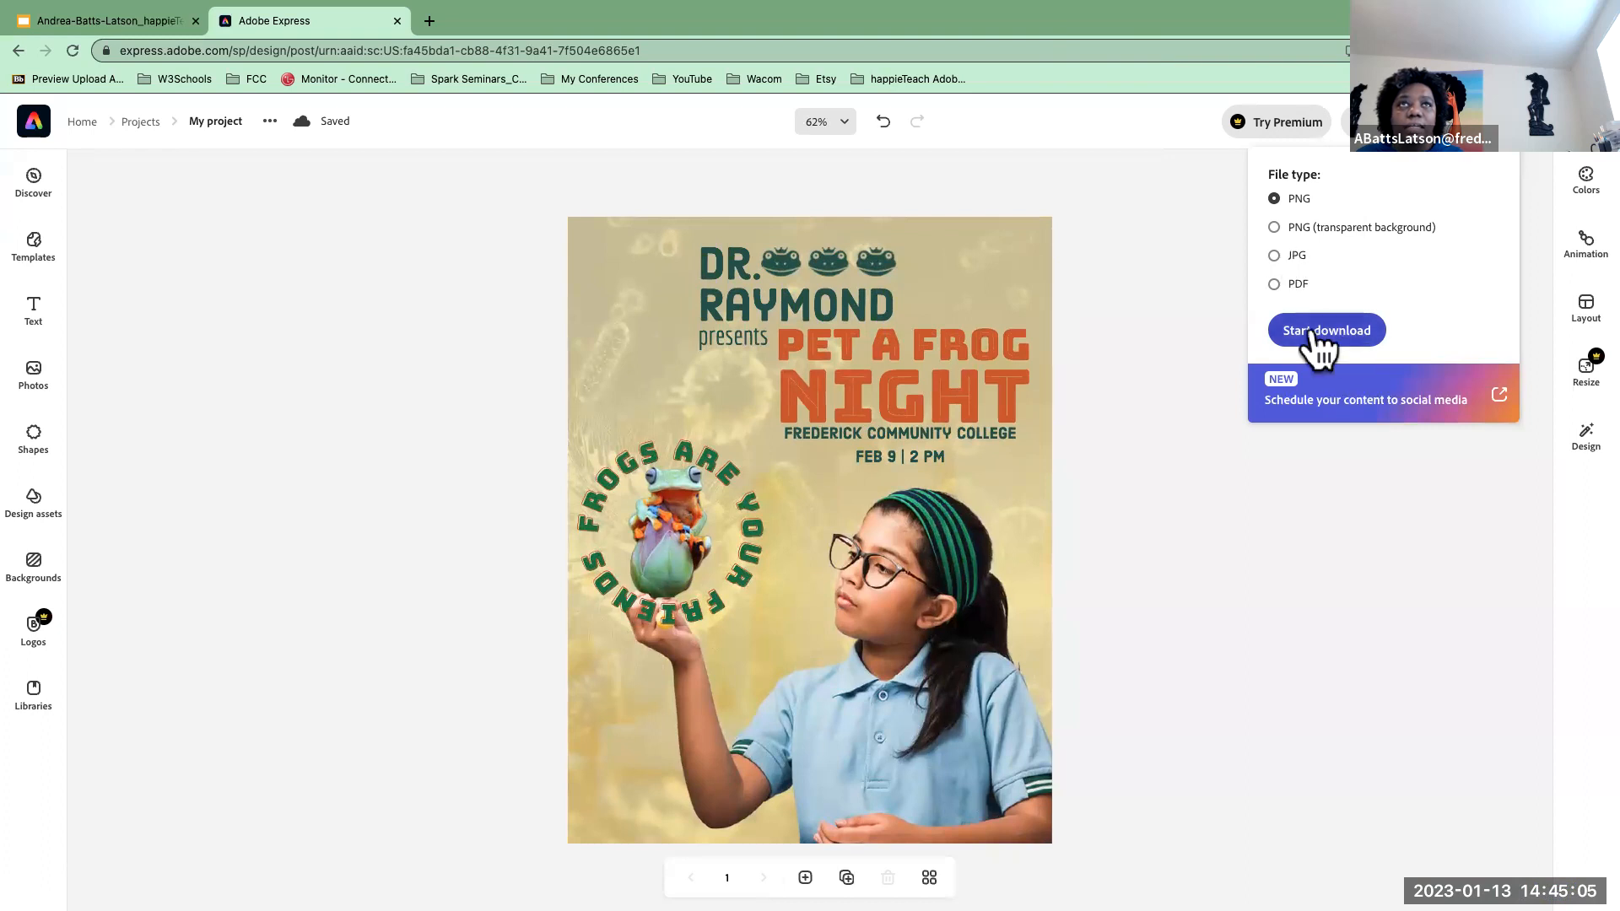
click(124, 141)
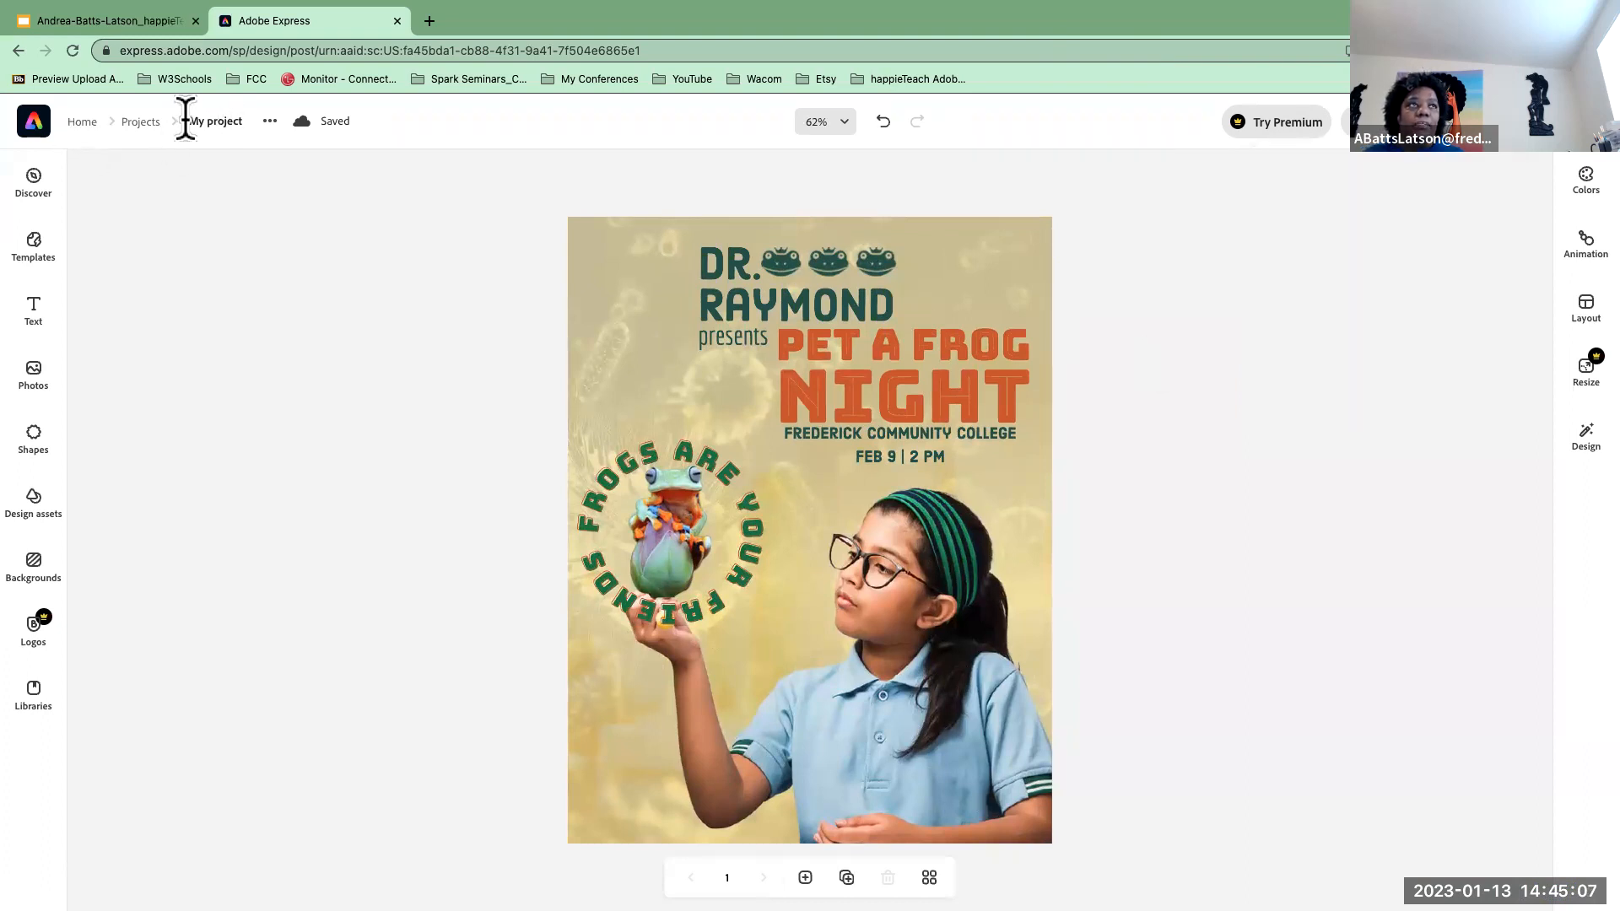
- Rename the project Frog Friends and download the poster as a PNG file
click(208, 124)
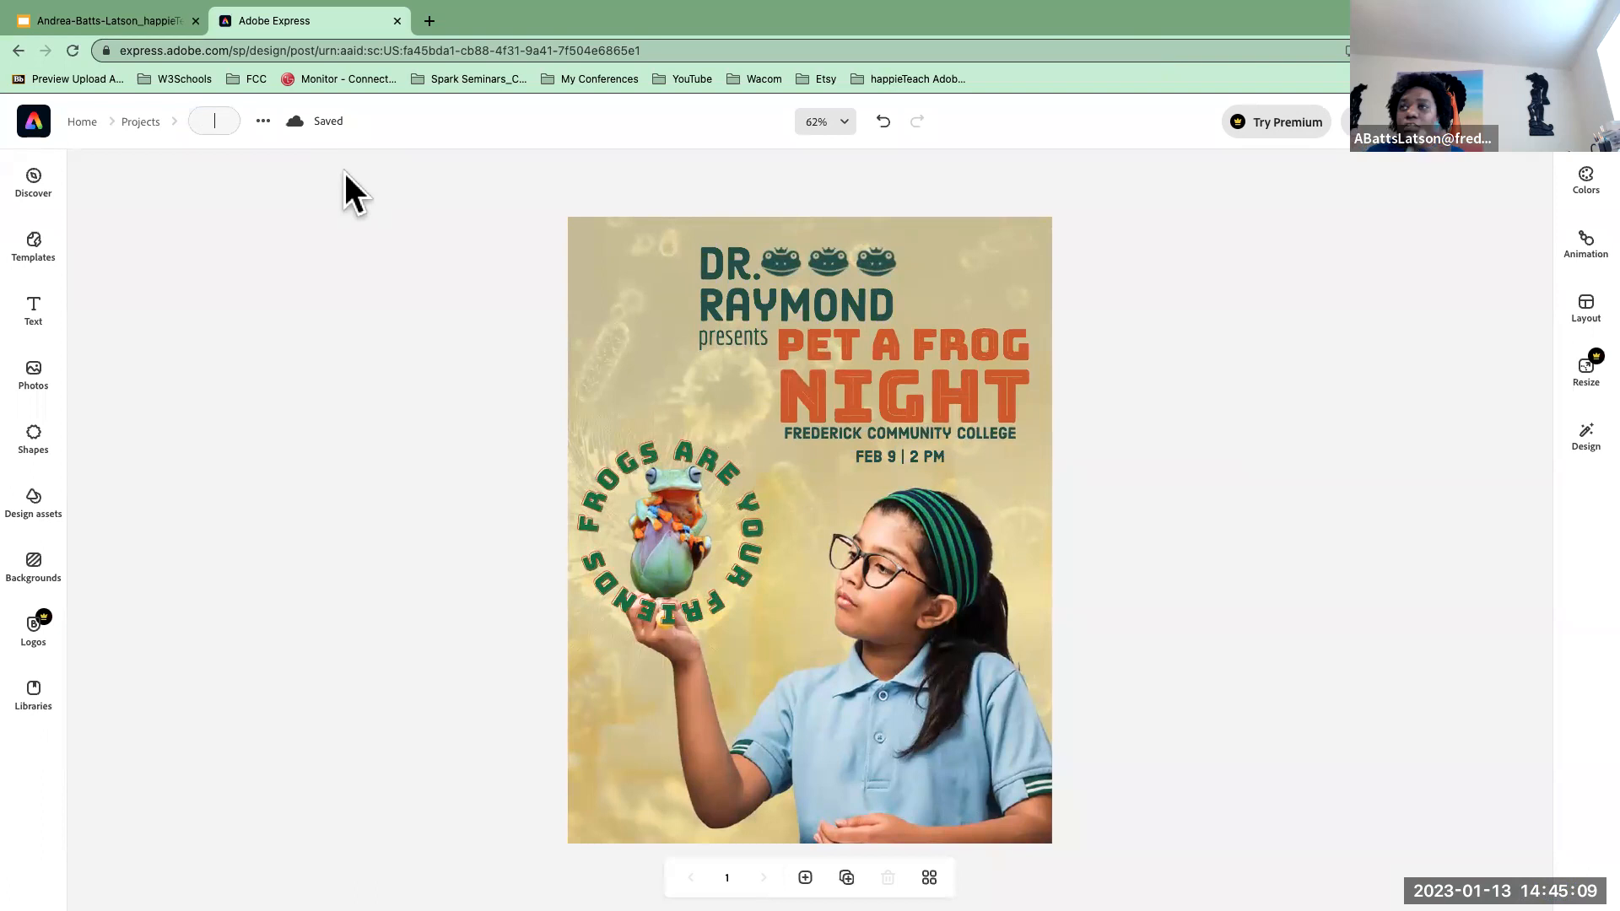
text(Fro)
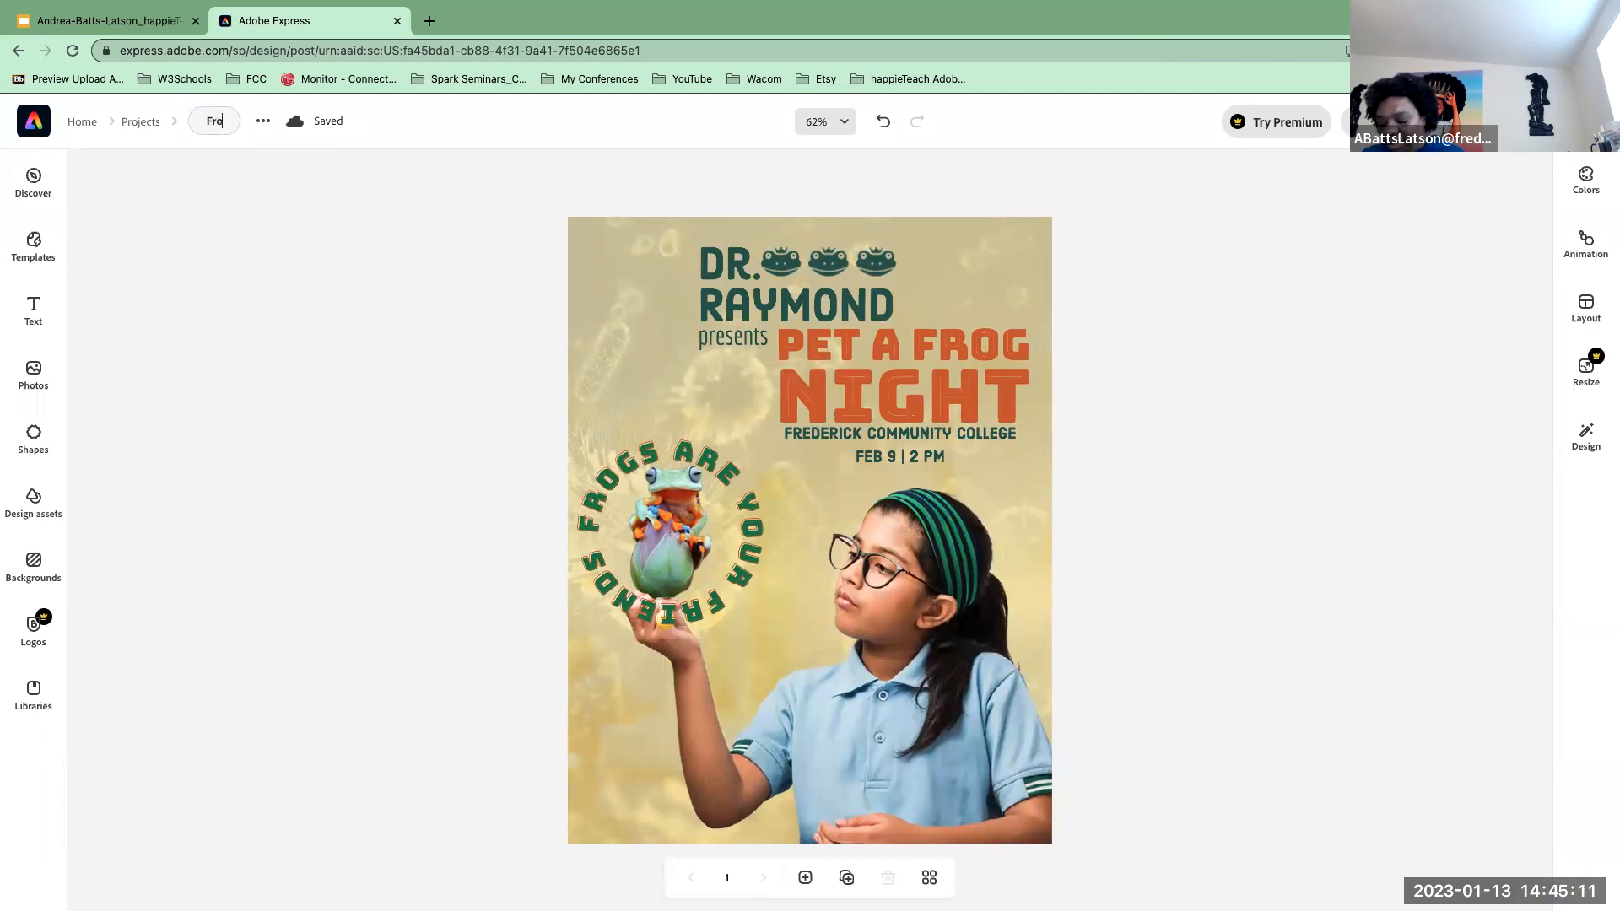
text(g Friends)
click(175, 180)
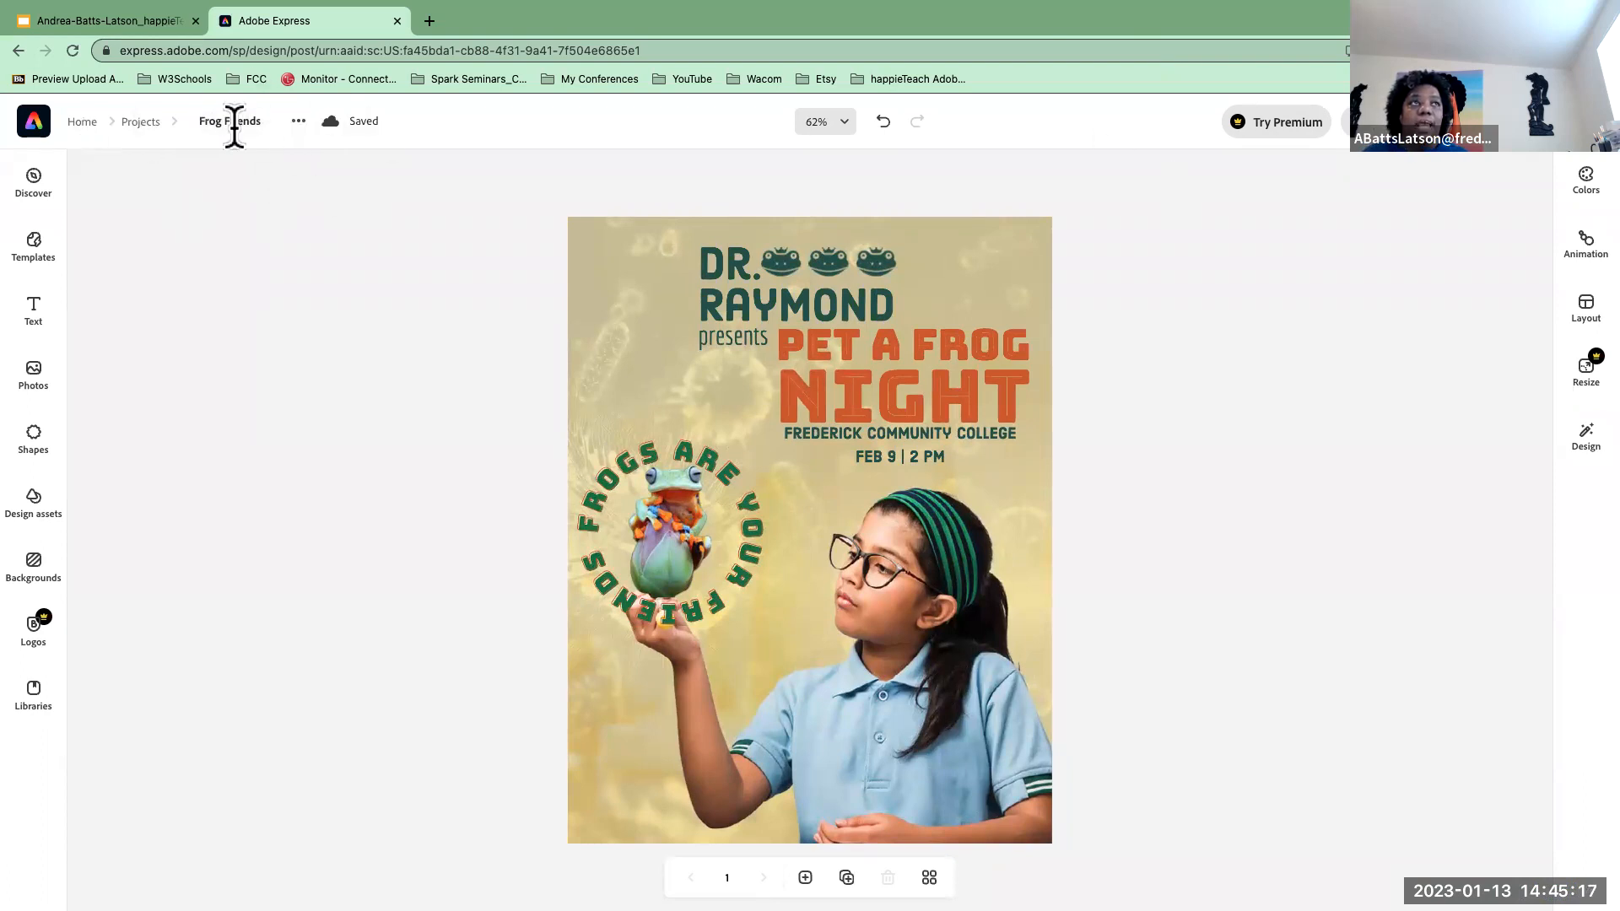
click(1371, 122)
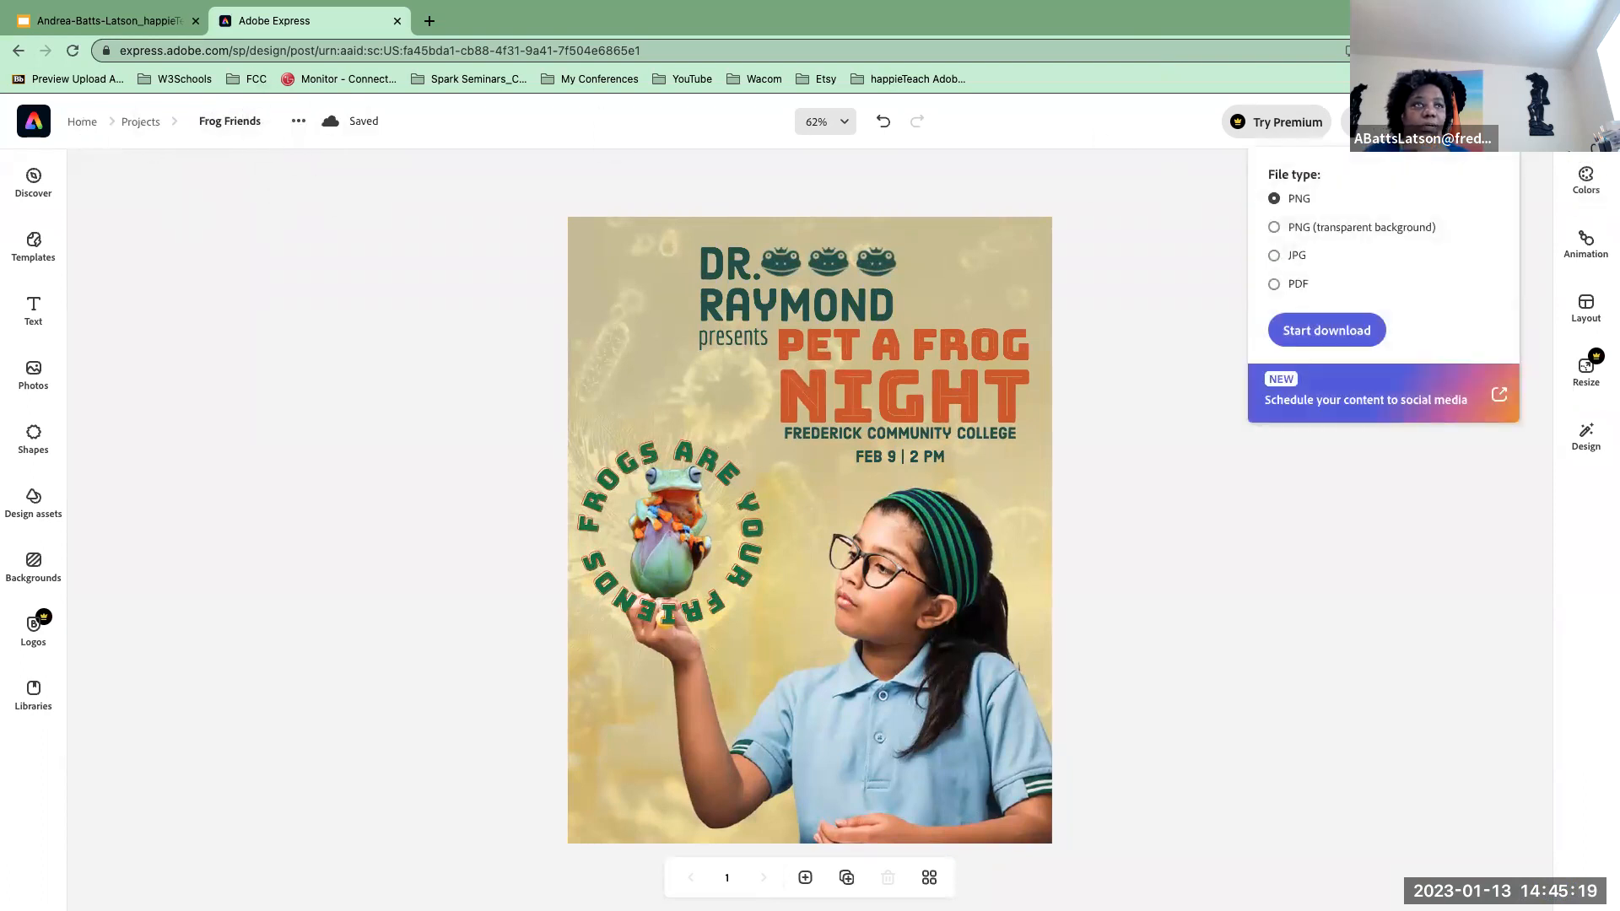
click(1333, 335)
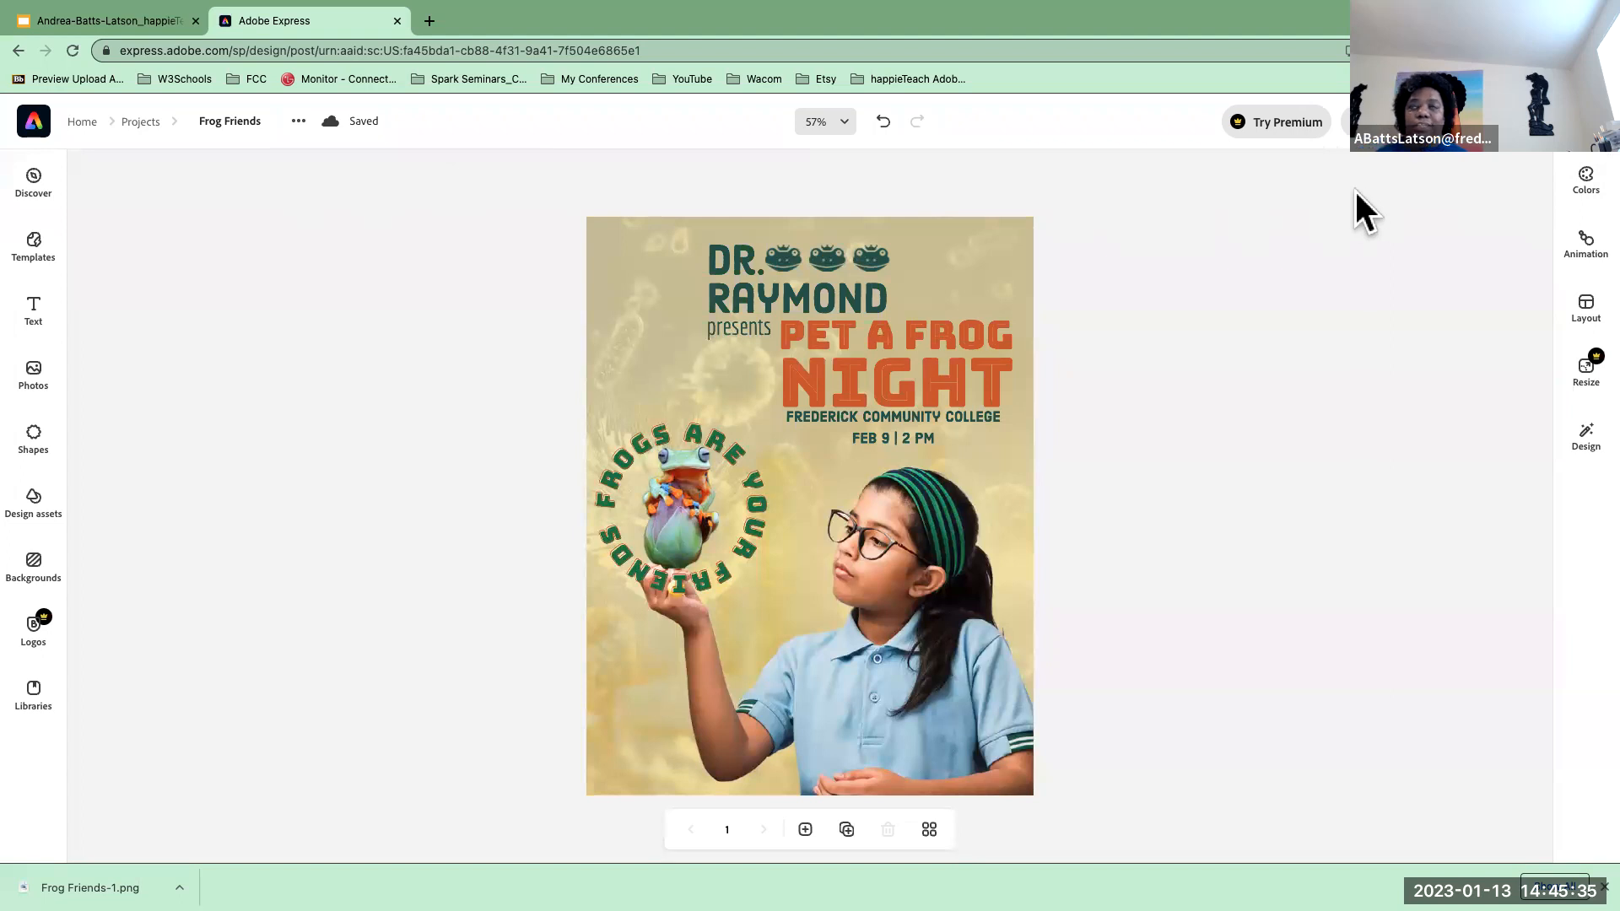
- Try the Typewriter, Flicker and Fade text animations and the Zoom photo animation, and apply the Color photo animation to the poster
click(1574, 262)
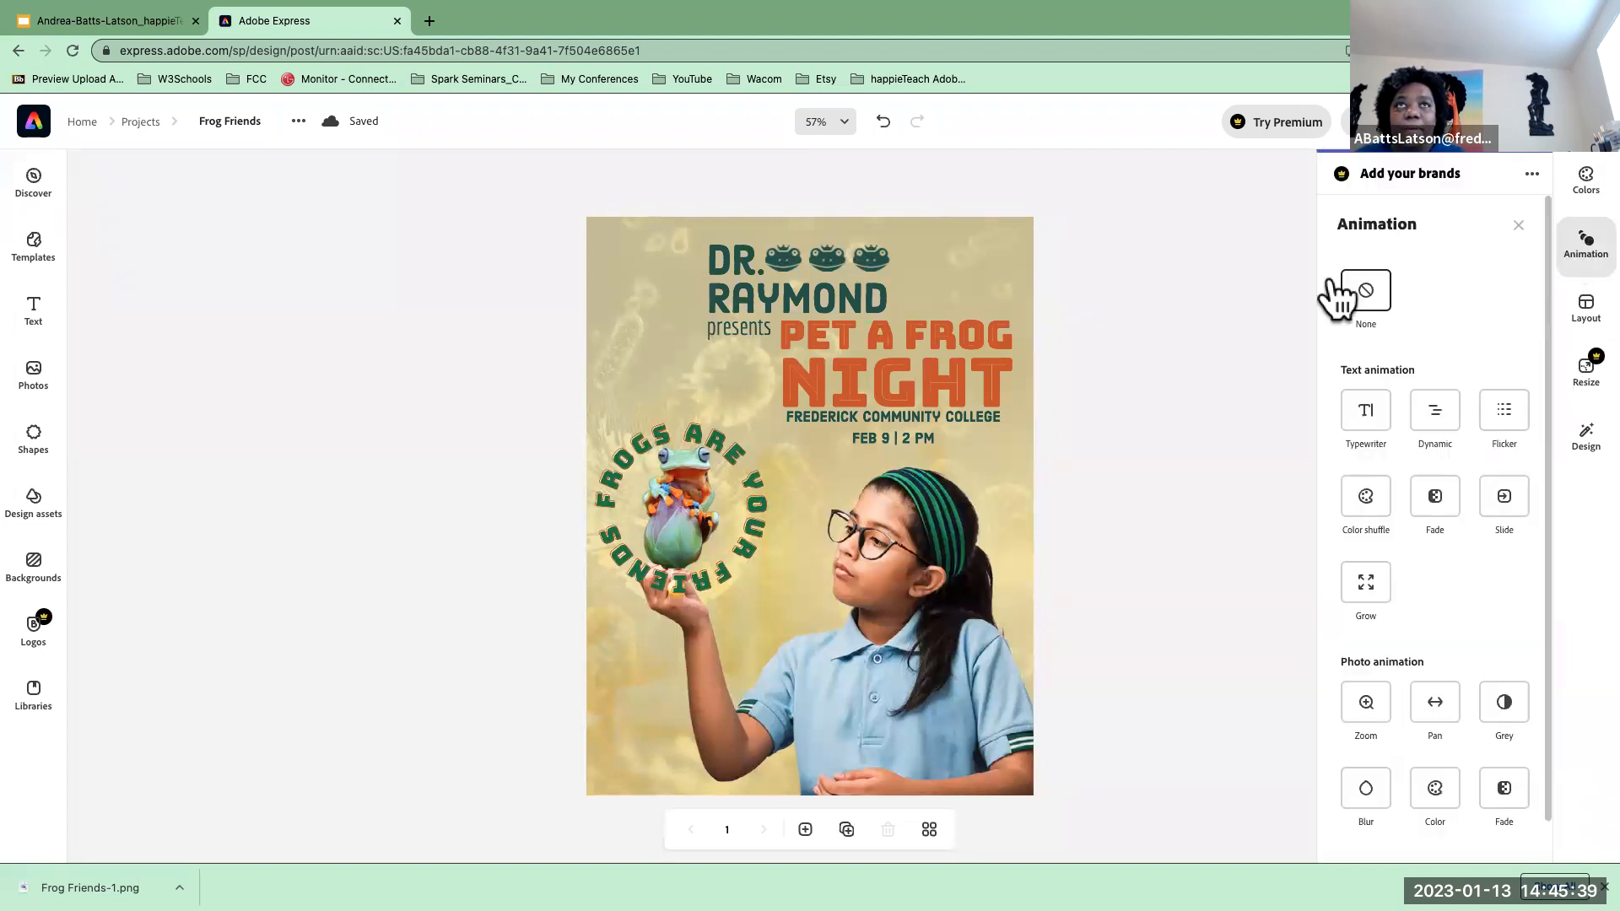
click(1366, 422)
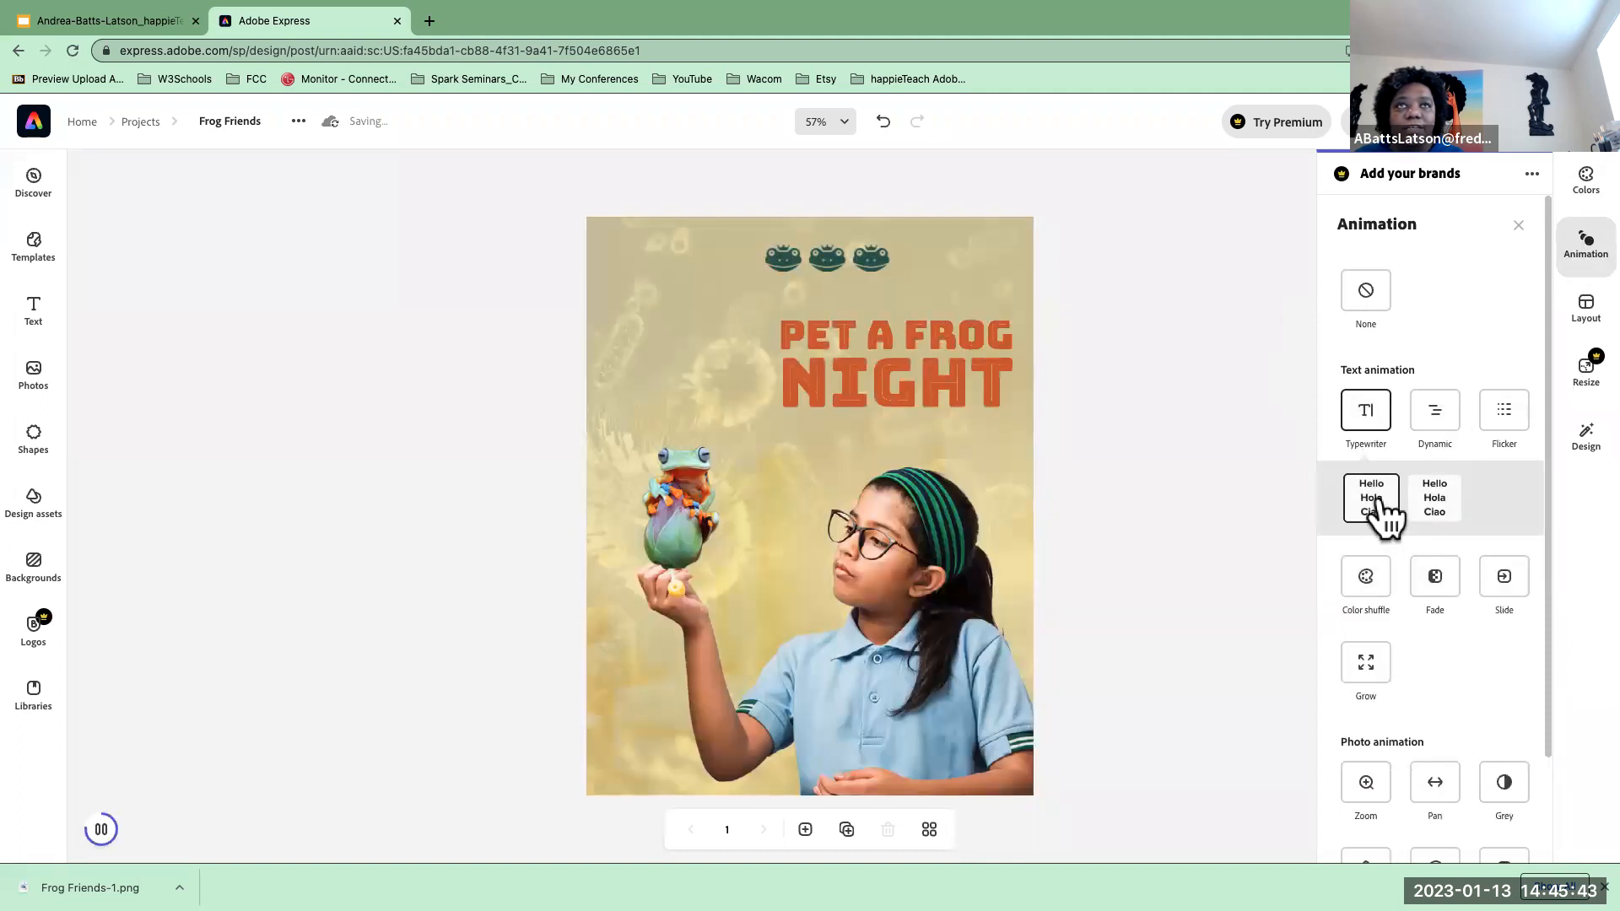
click(1506, 410)
scroll(1434, 582, down, 2)
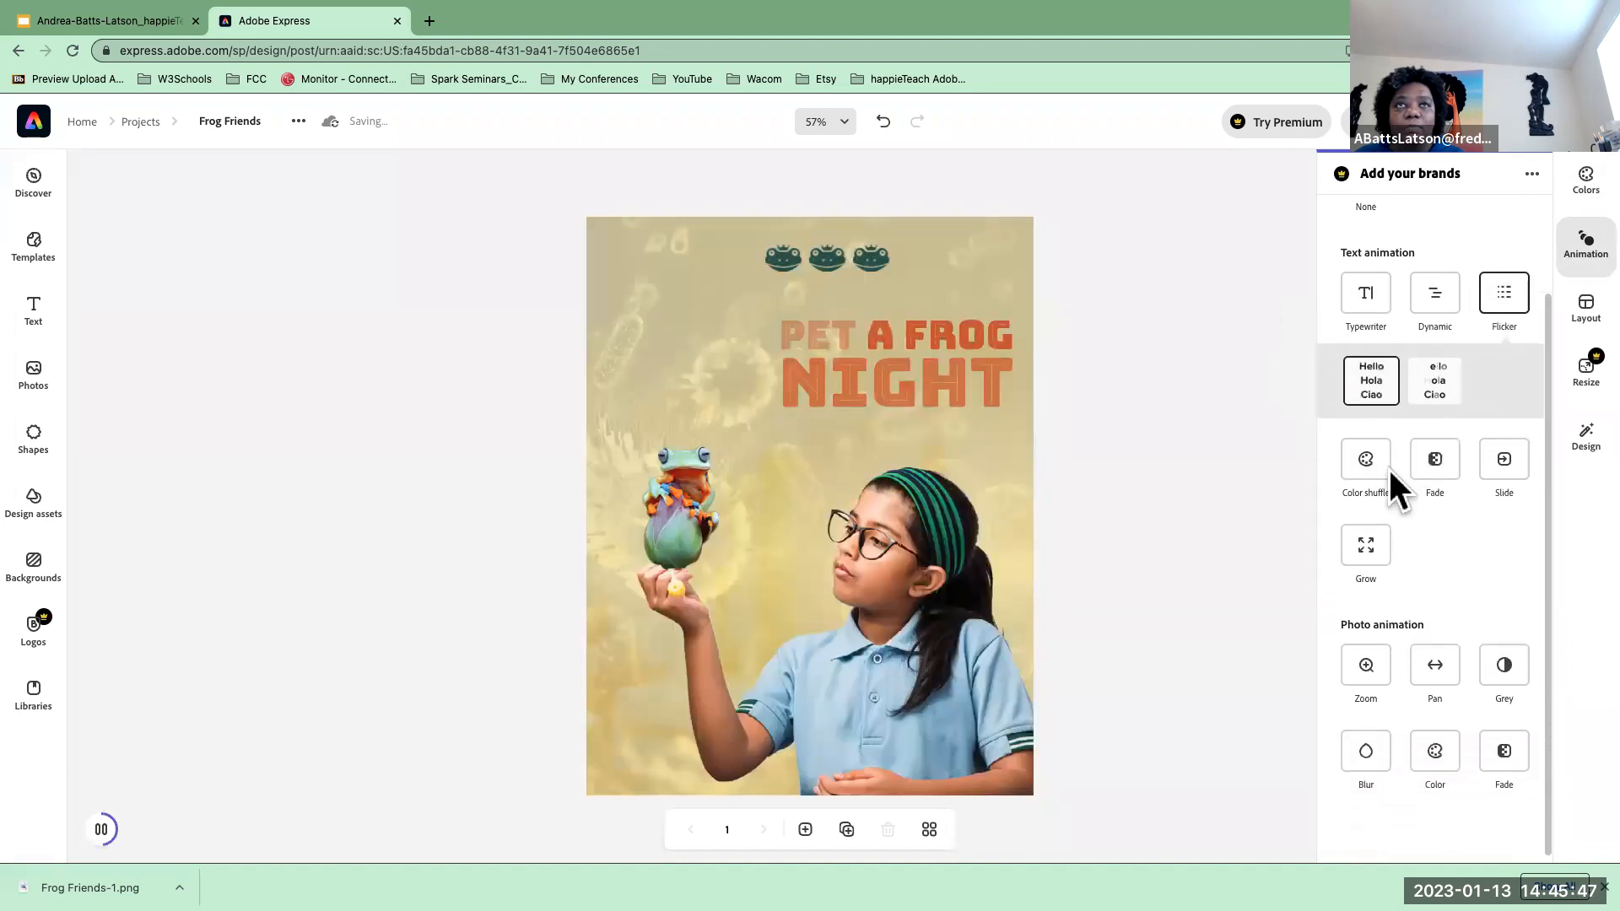
click(1438, 459)
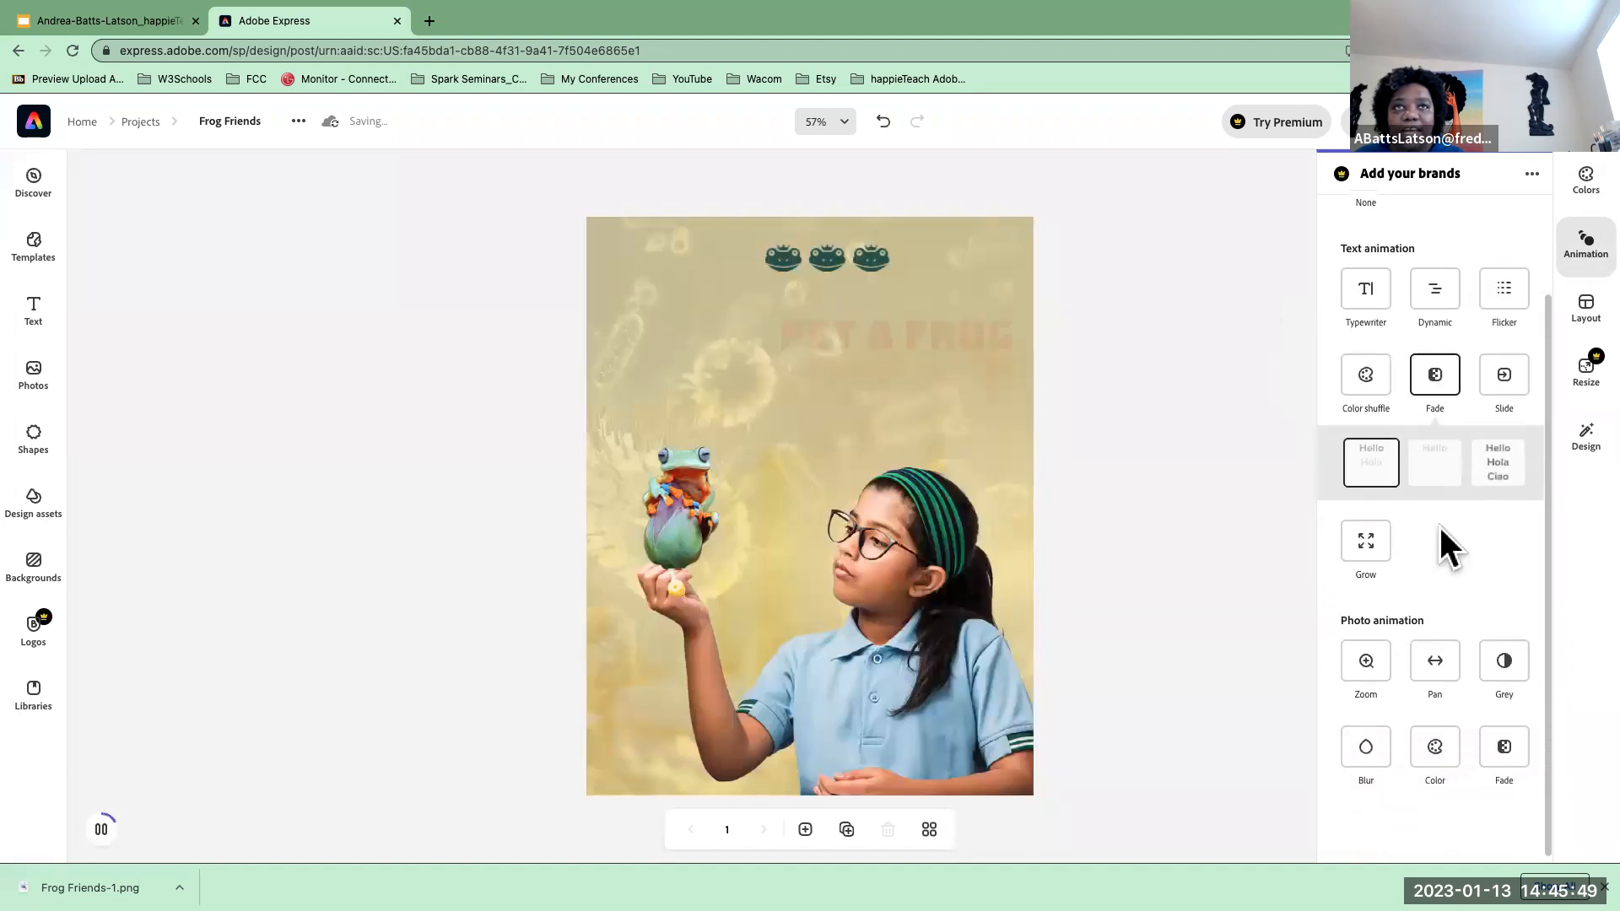
click(1369, 663)
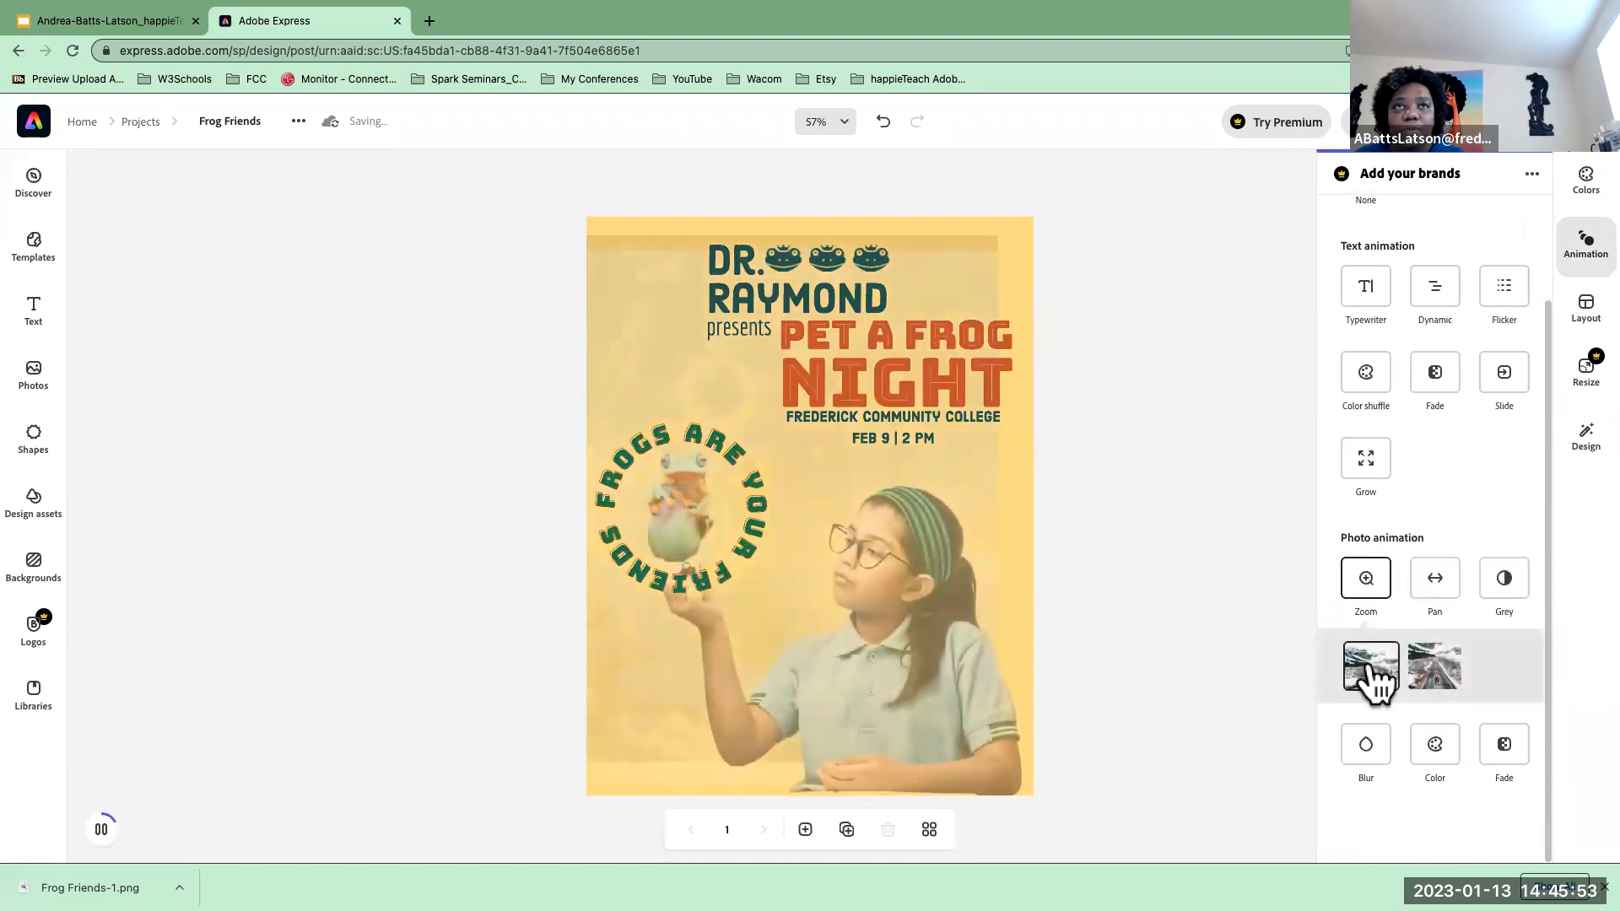
click(1435, 744)
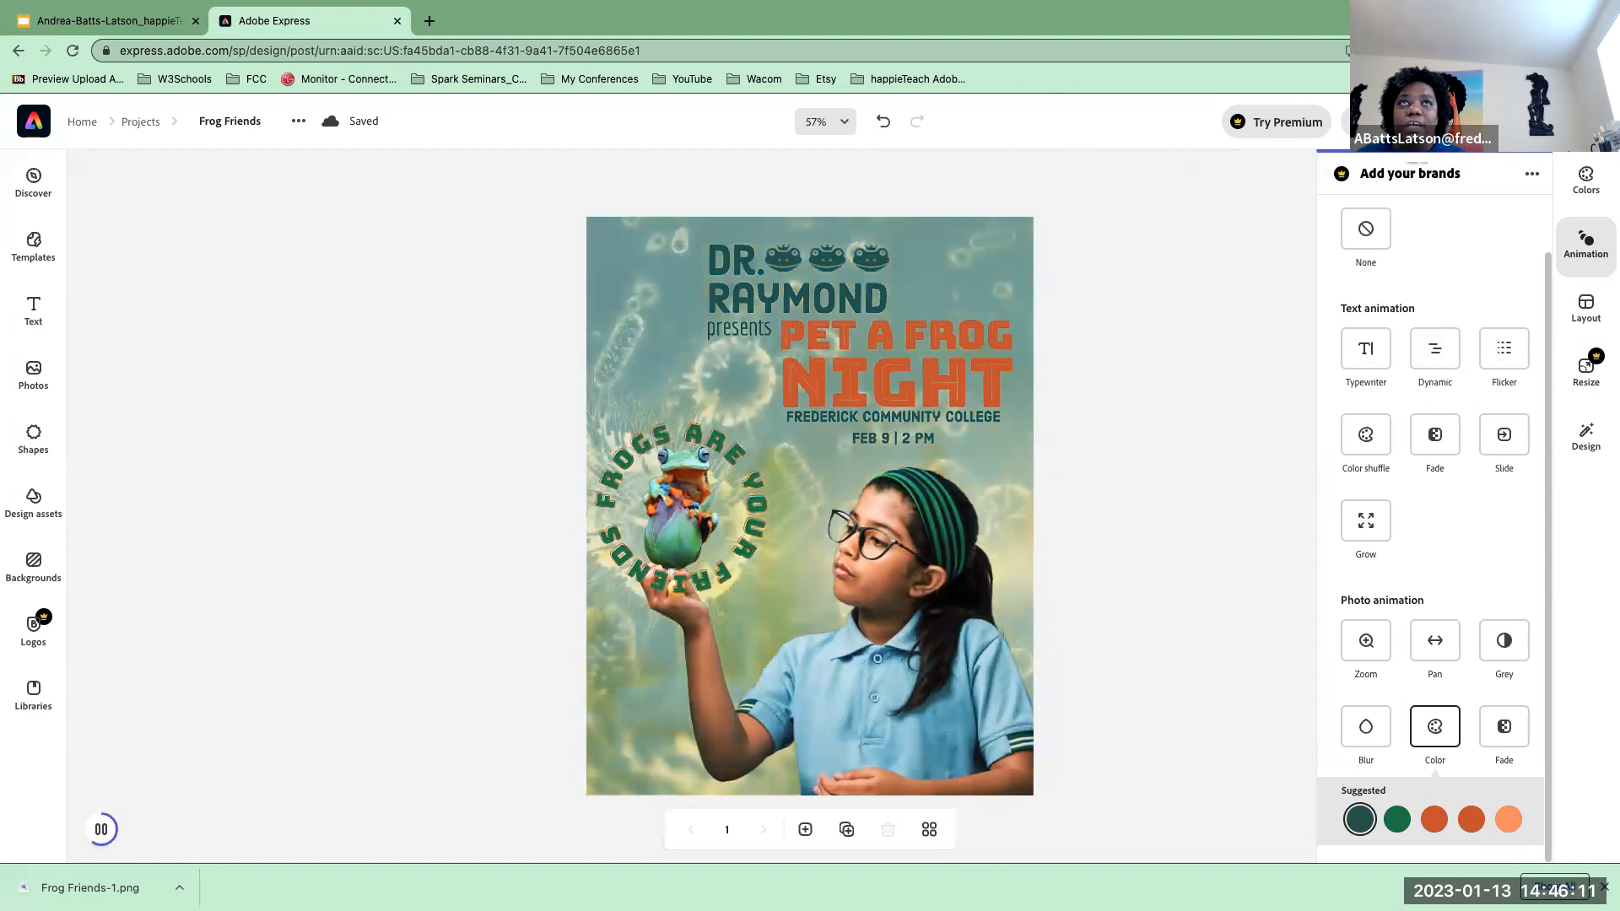
- Open a new scheduled social media post for the poster from its sharing options
click(1499, 122)
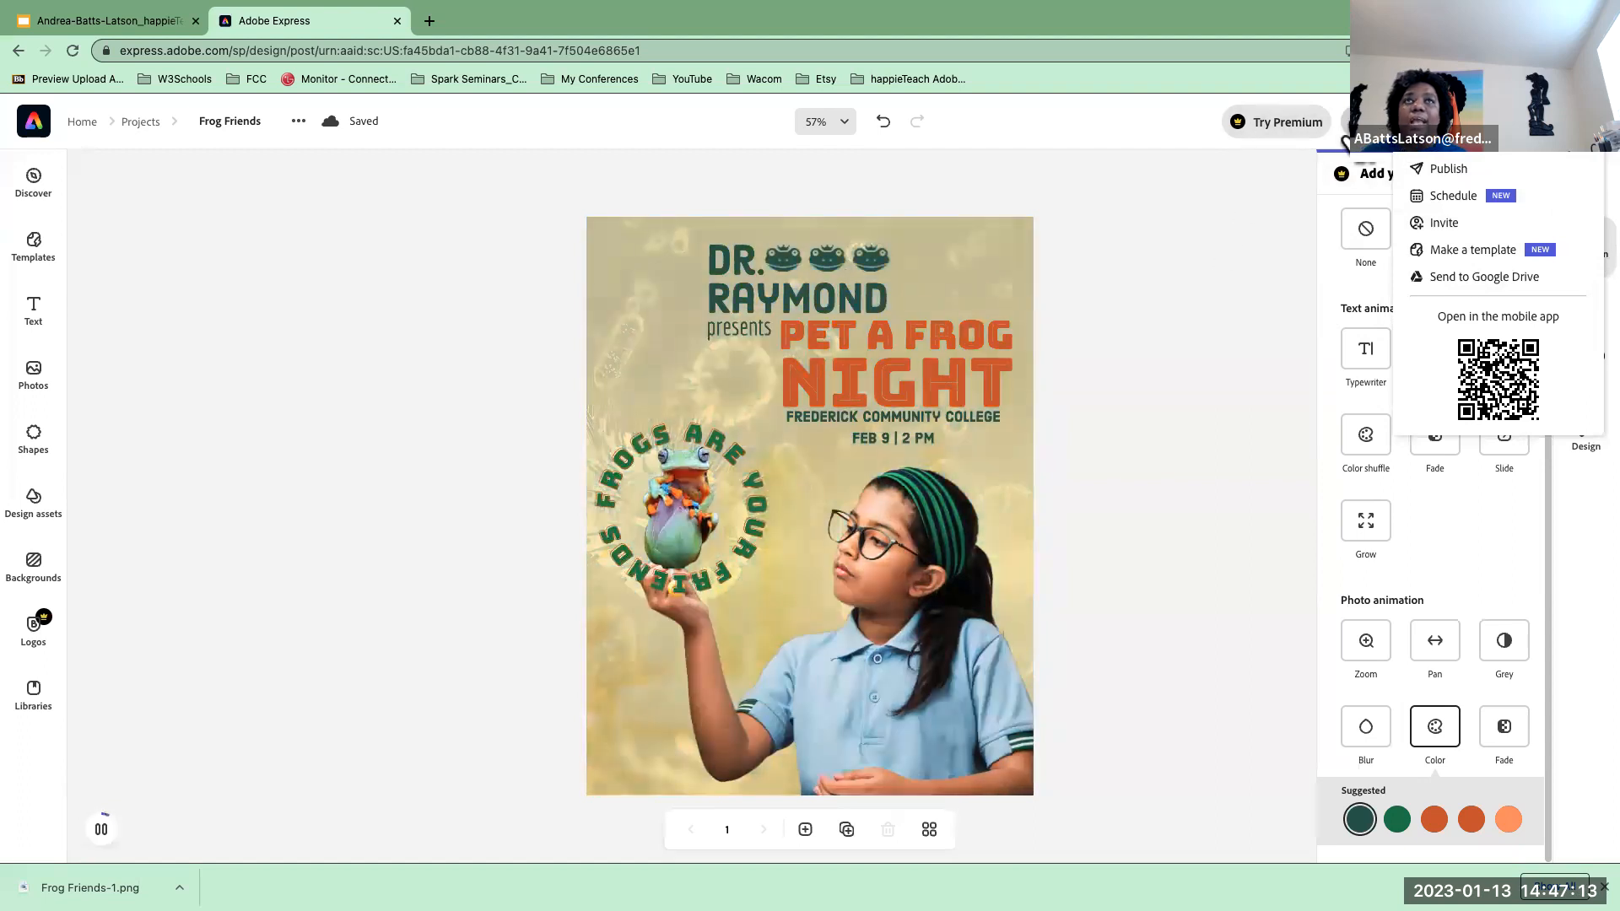
click(1453, 196)
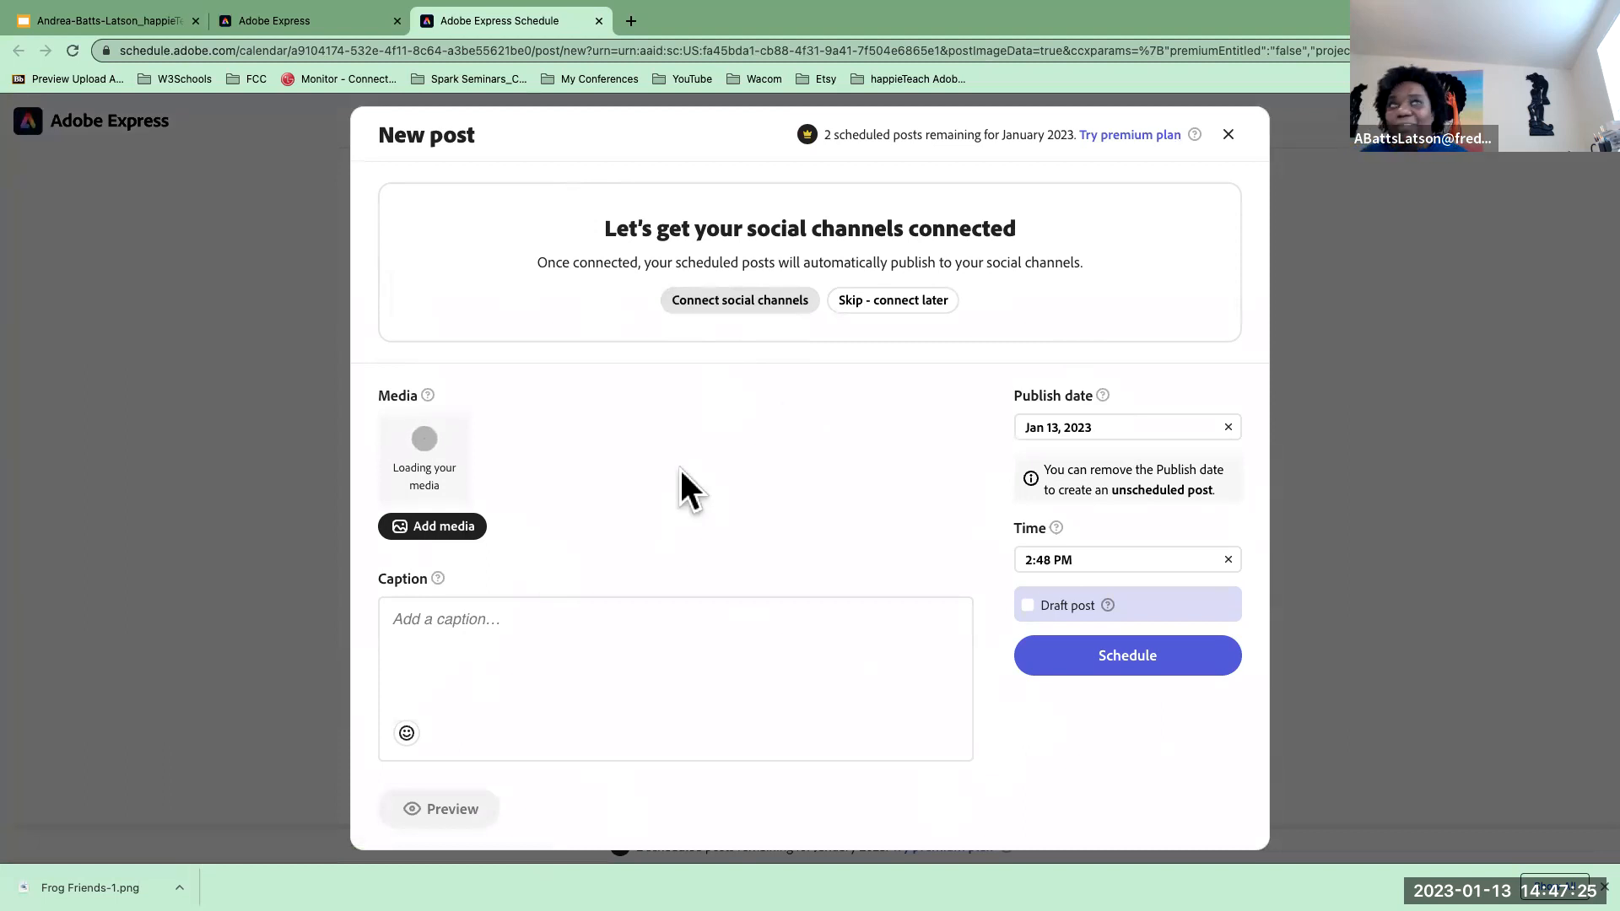
- Switch to the Google Slides presentation and dismiss its link-sharing dialog without sending anything
mouse_move(310, 39)
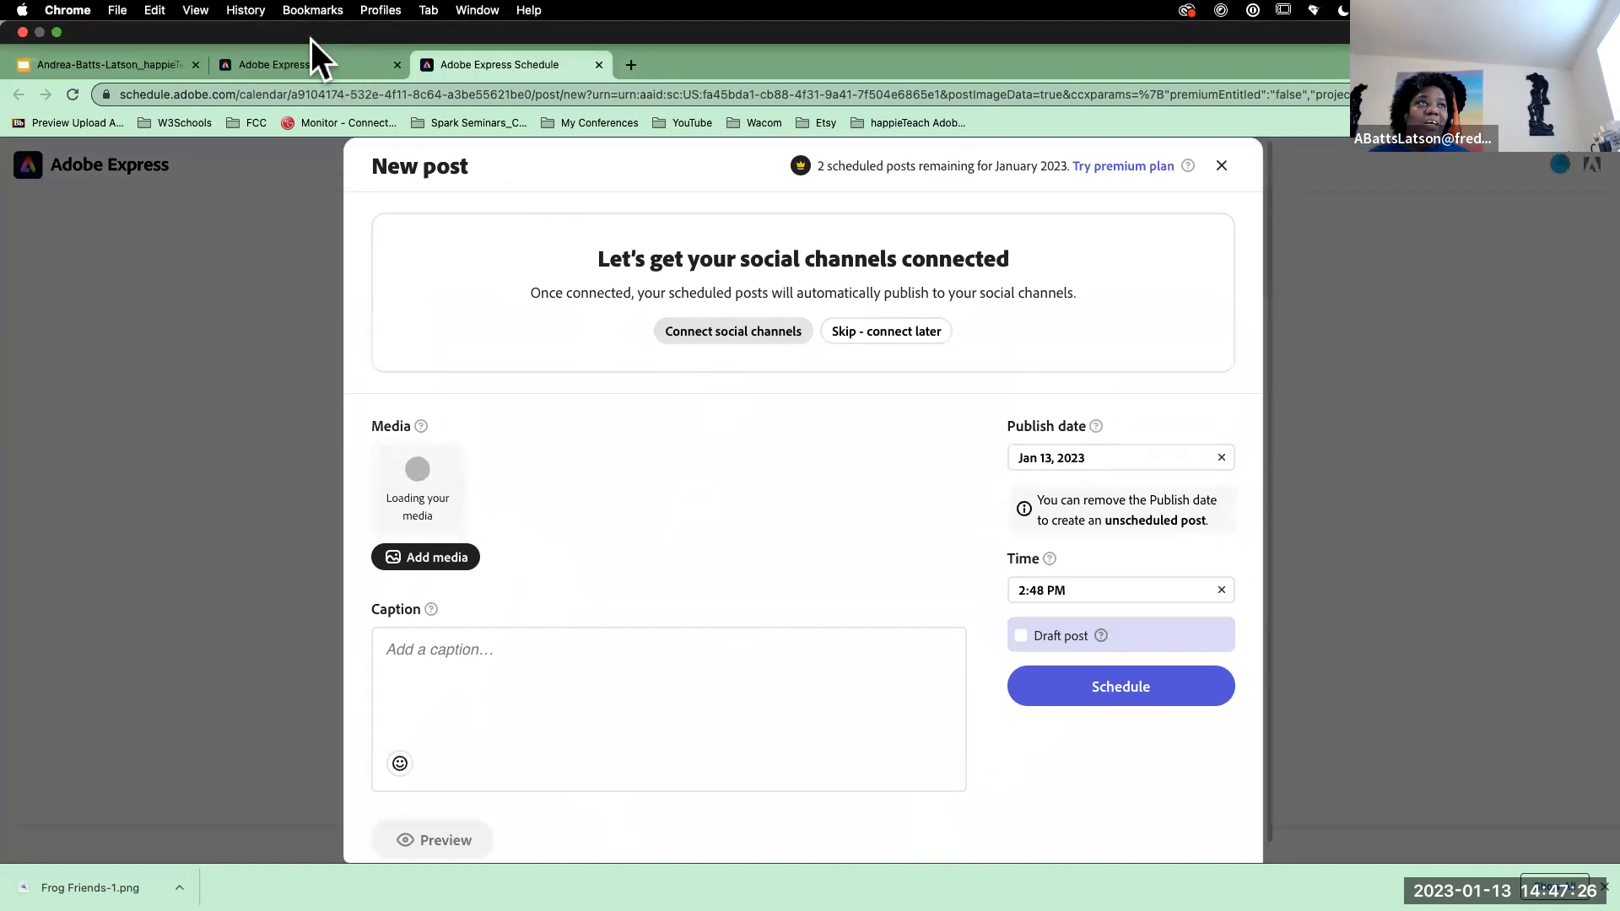
click(105, 63)
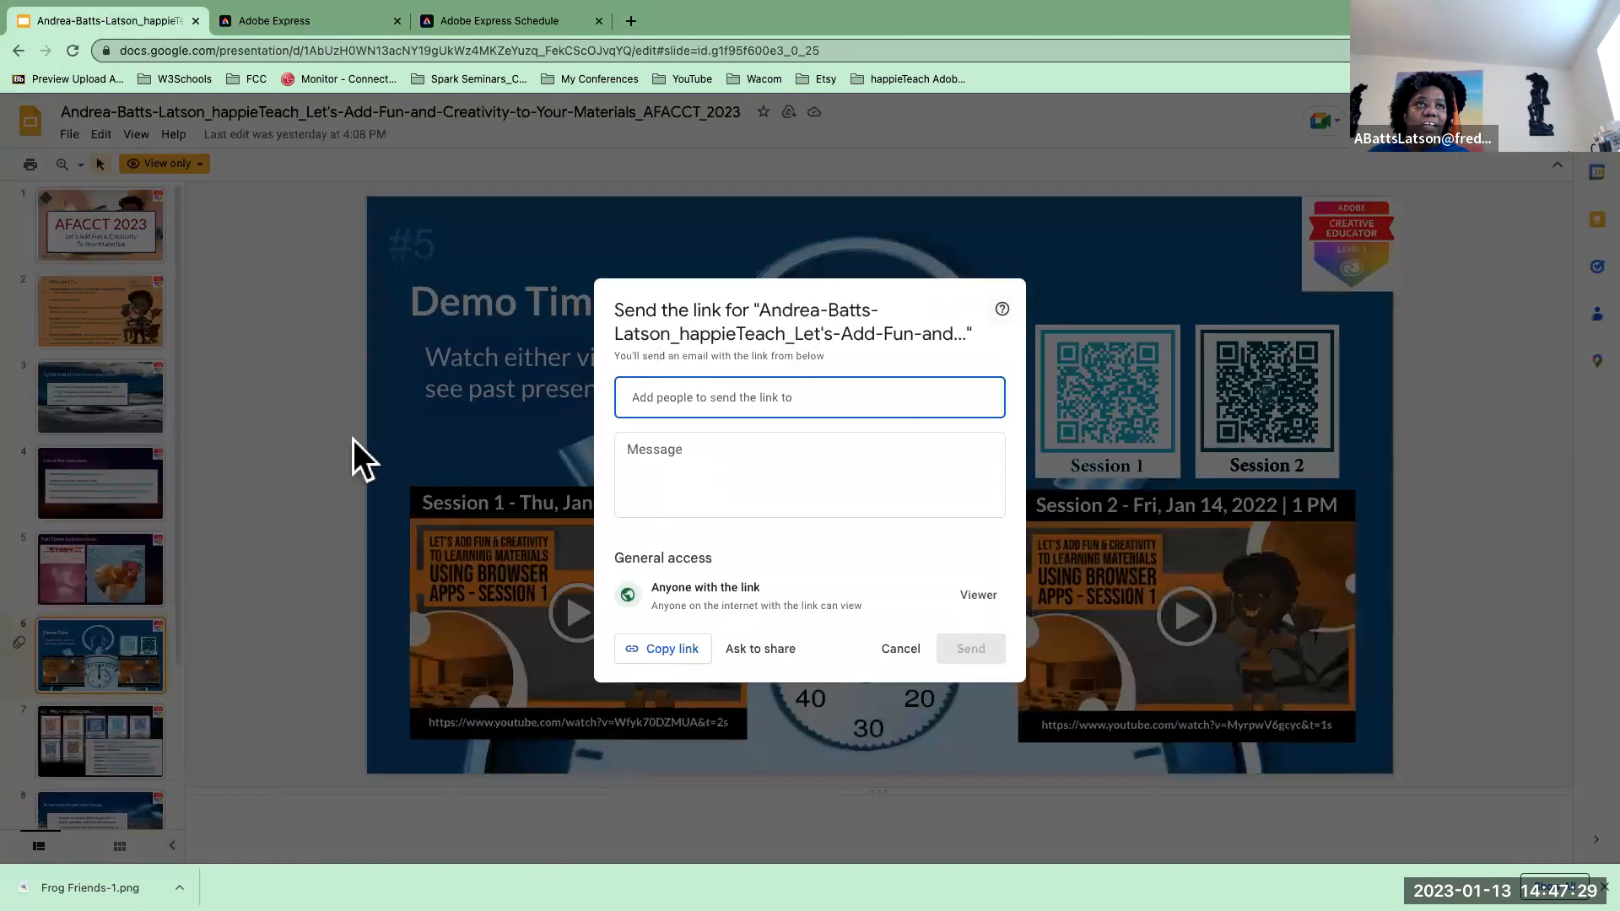
click(900, 649)
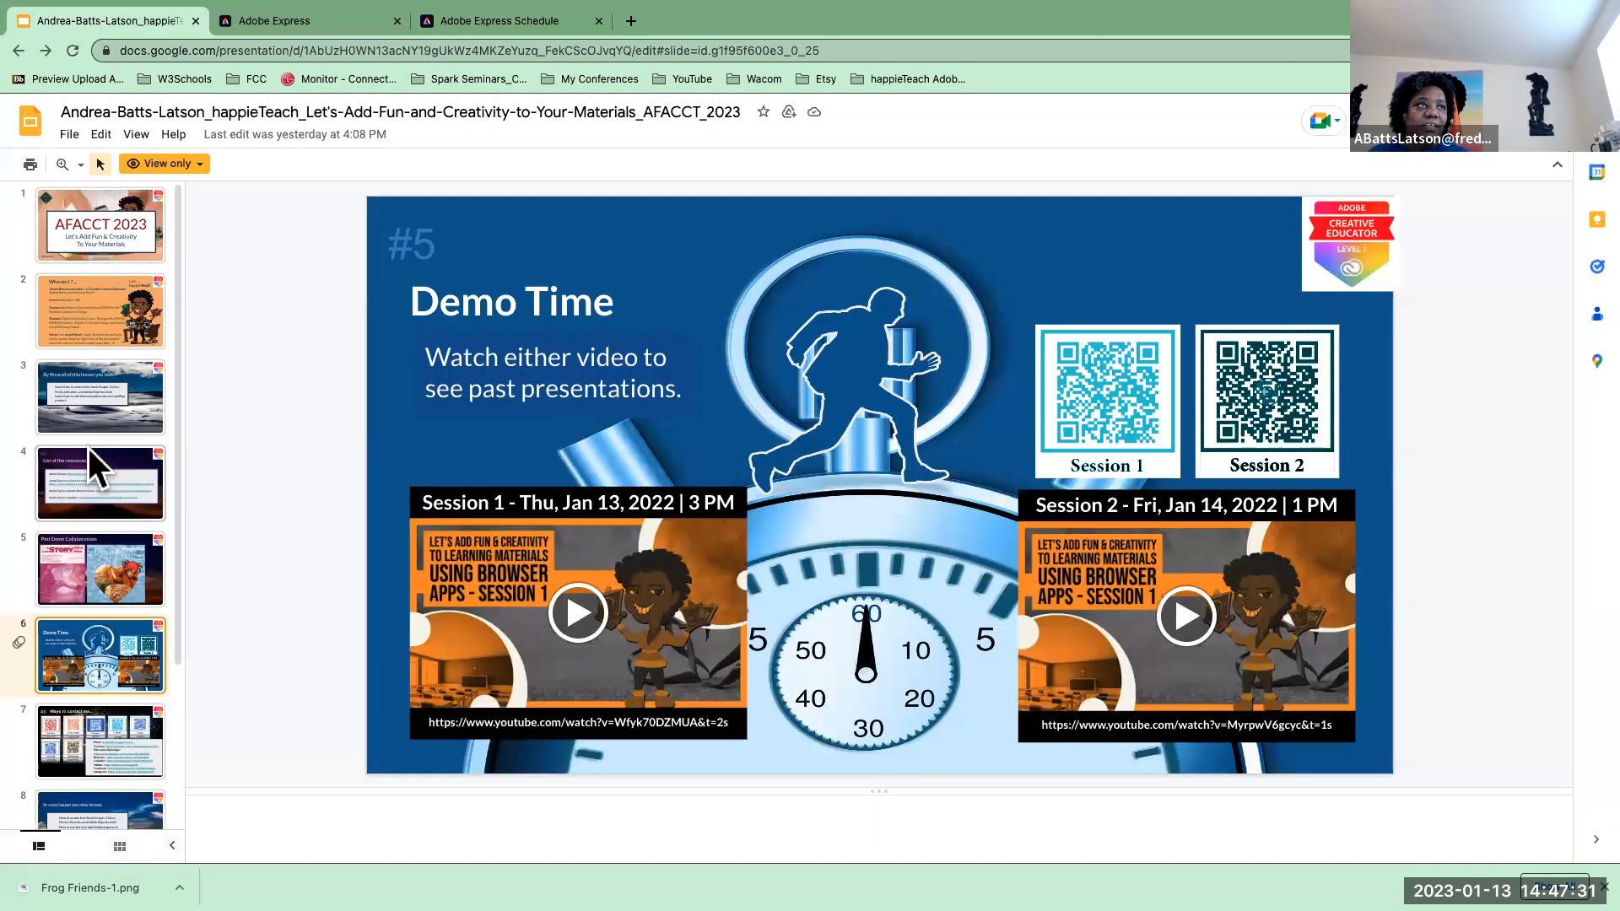
- Present the Demo Time slide full screen and pause both the Session 1 and Session 2 videos
click(1421, 126)
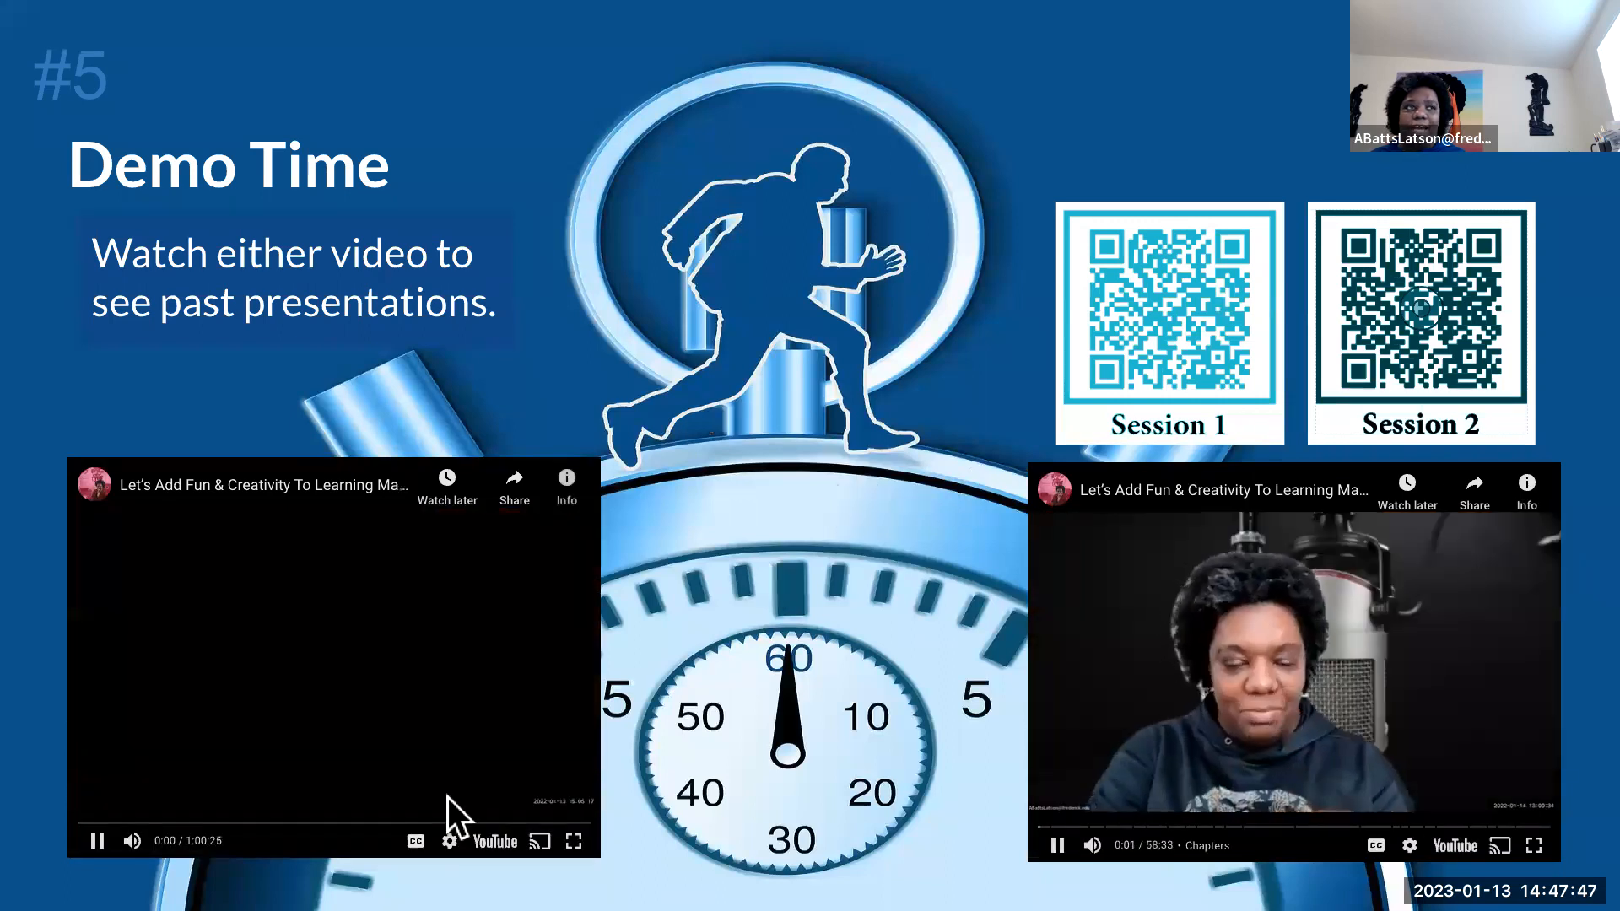
click(97, 841)
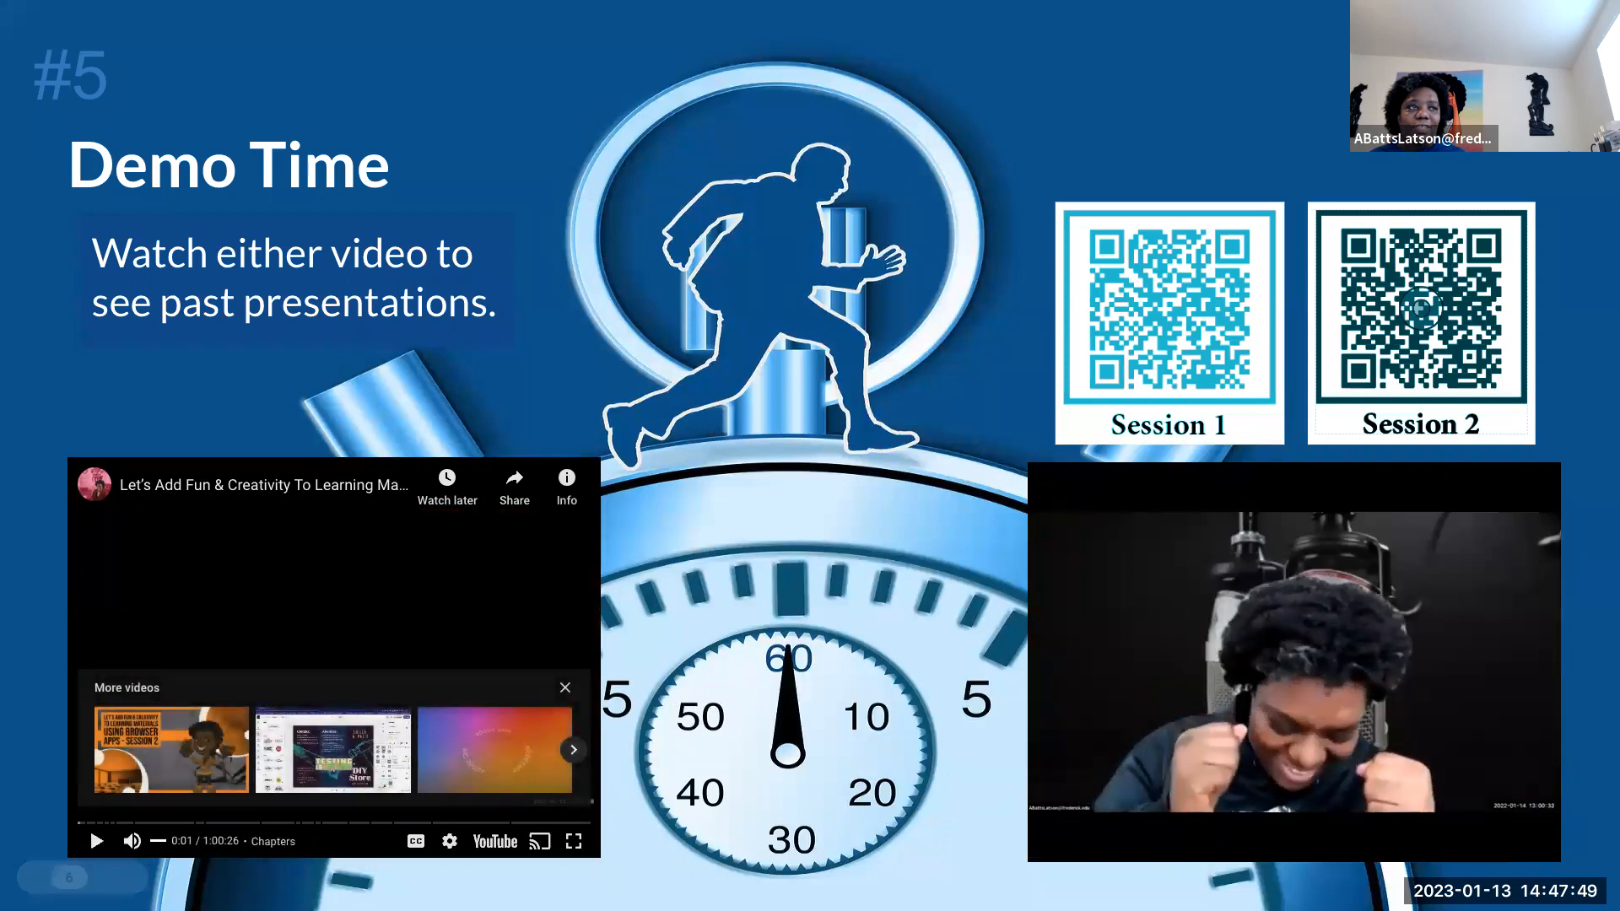
click(1056, 845)
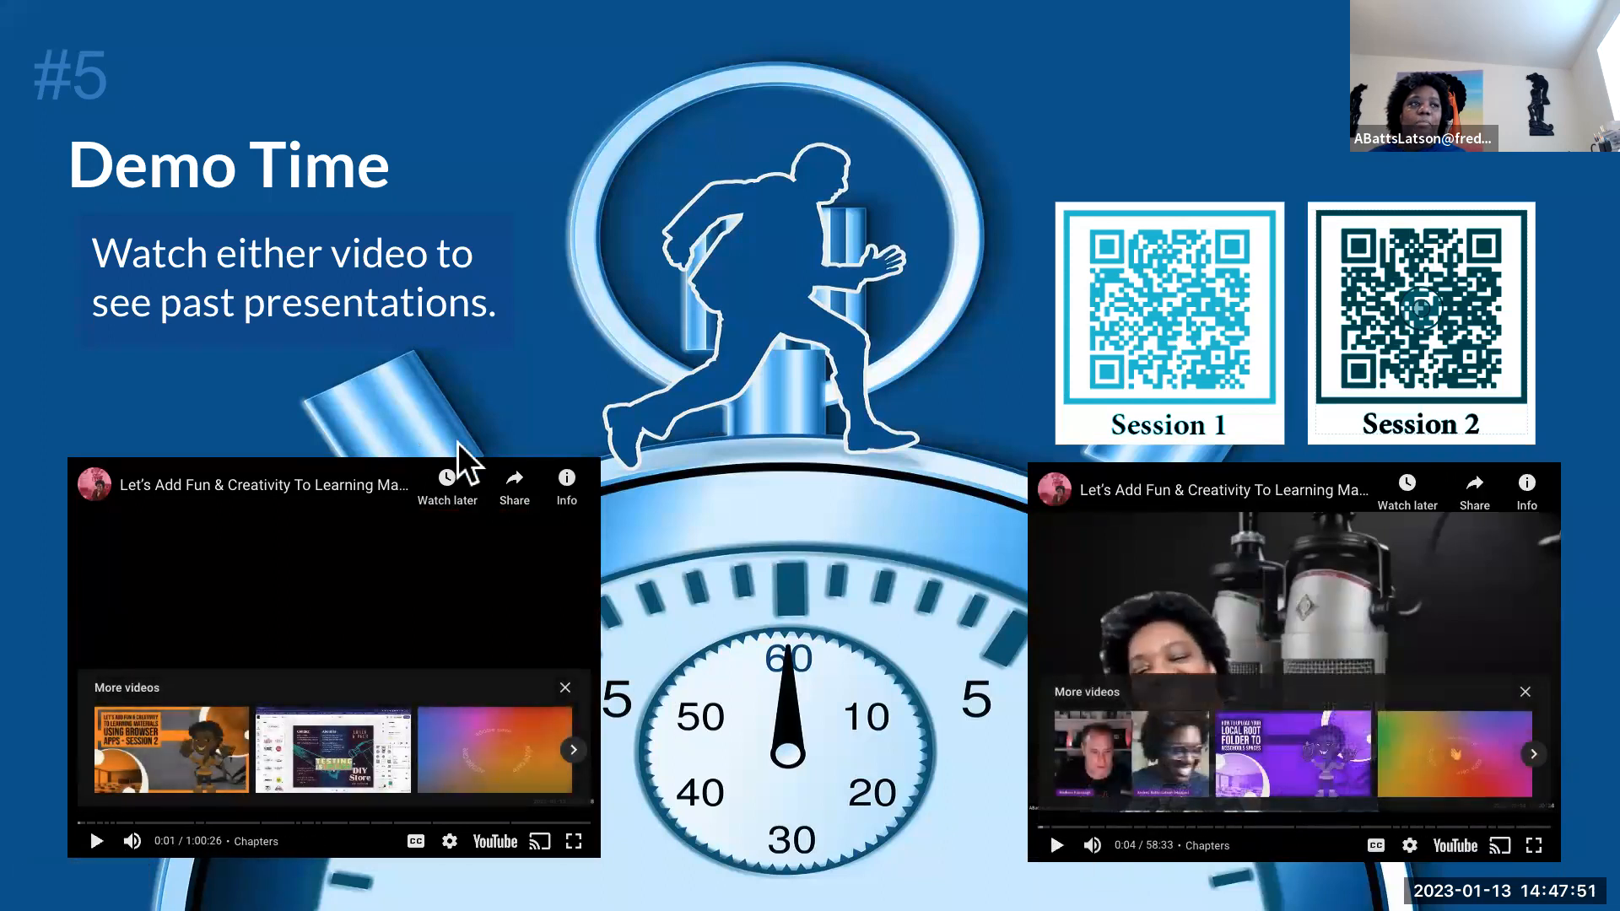